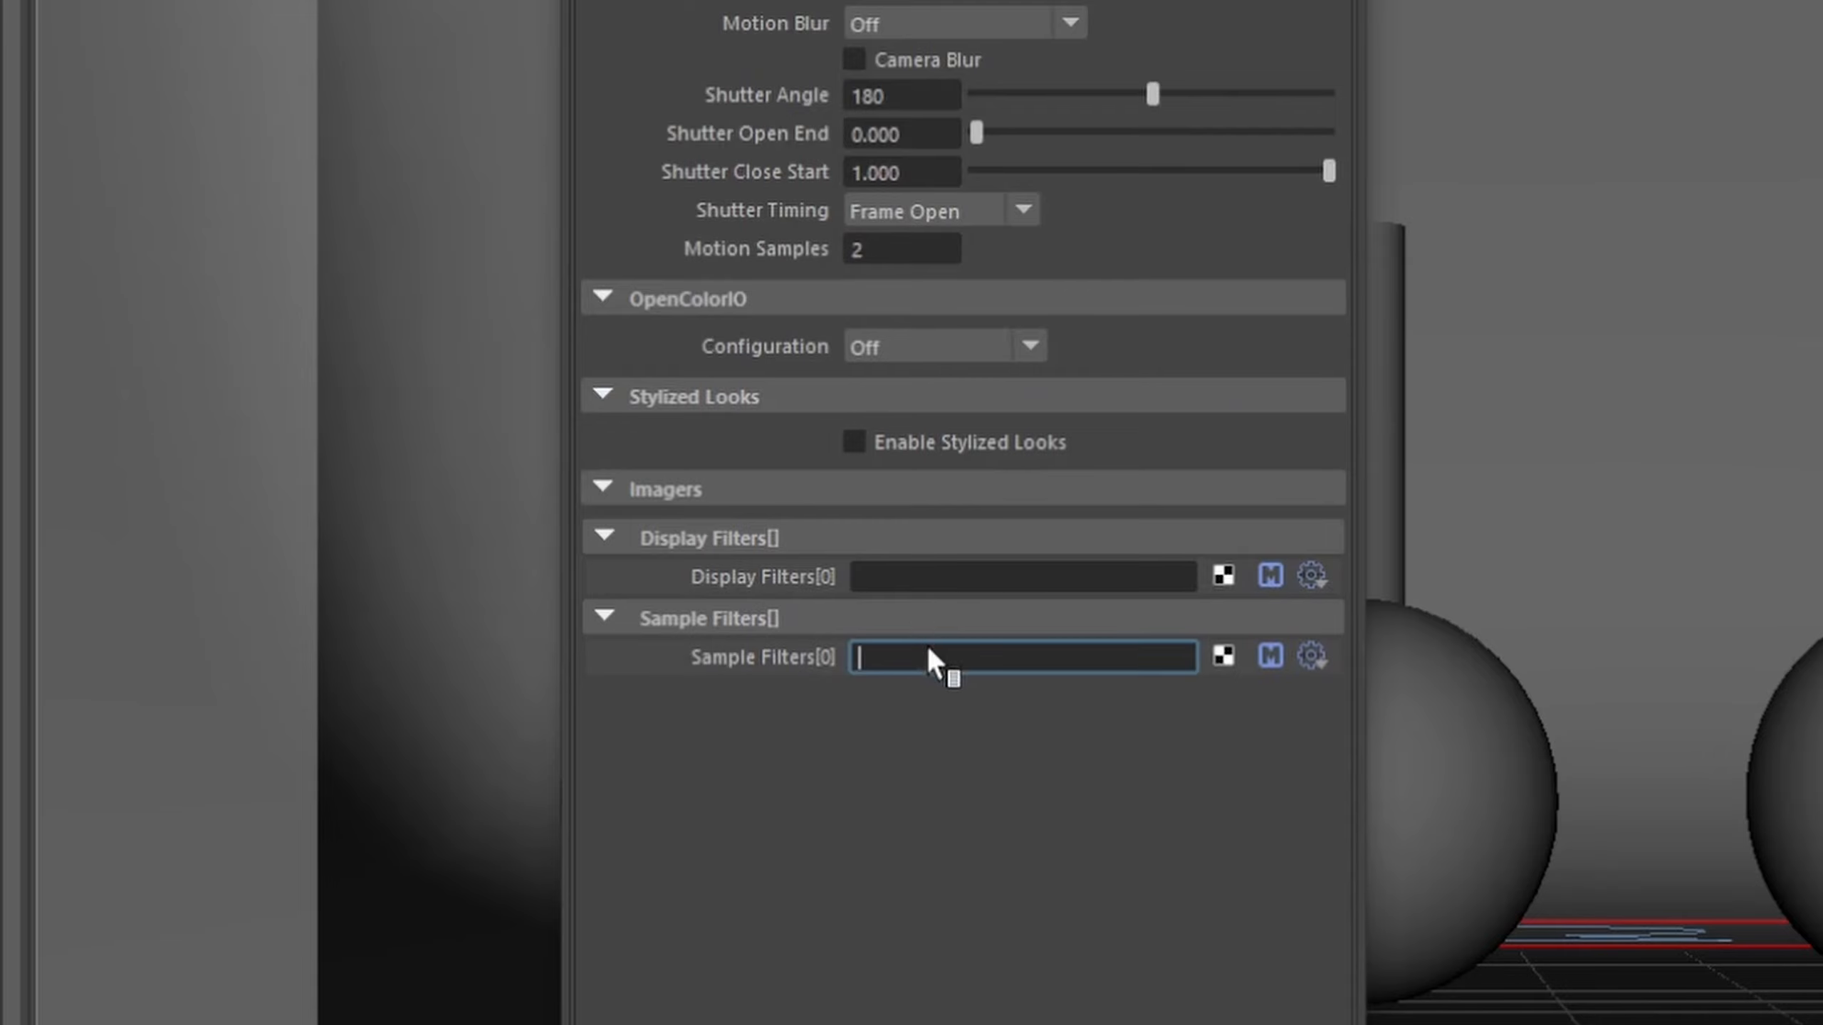
Create a new PxrCryptomatte node for the first sample filter in the RenderMan render settings
right_click(928, 657)
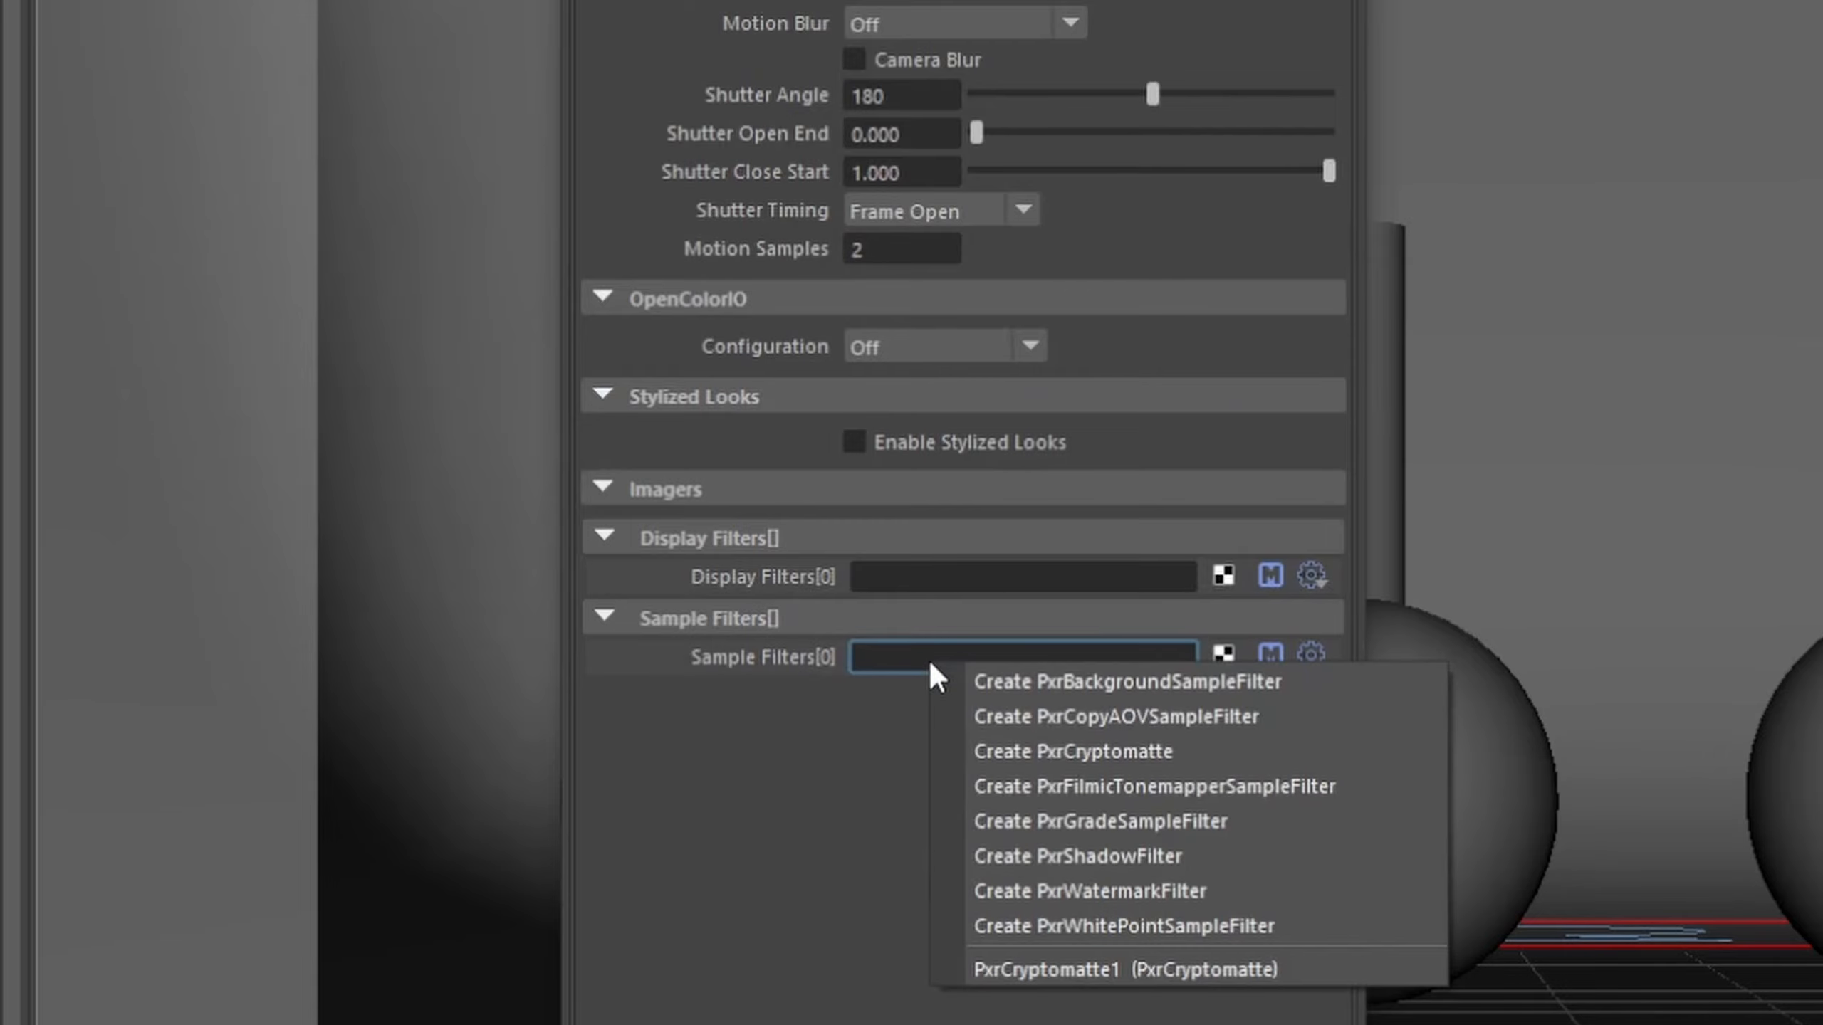
click(1078, 750)
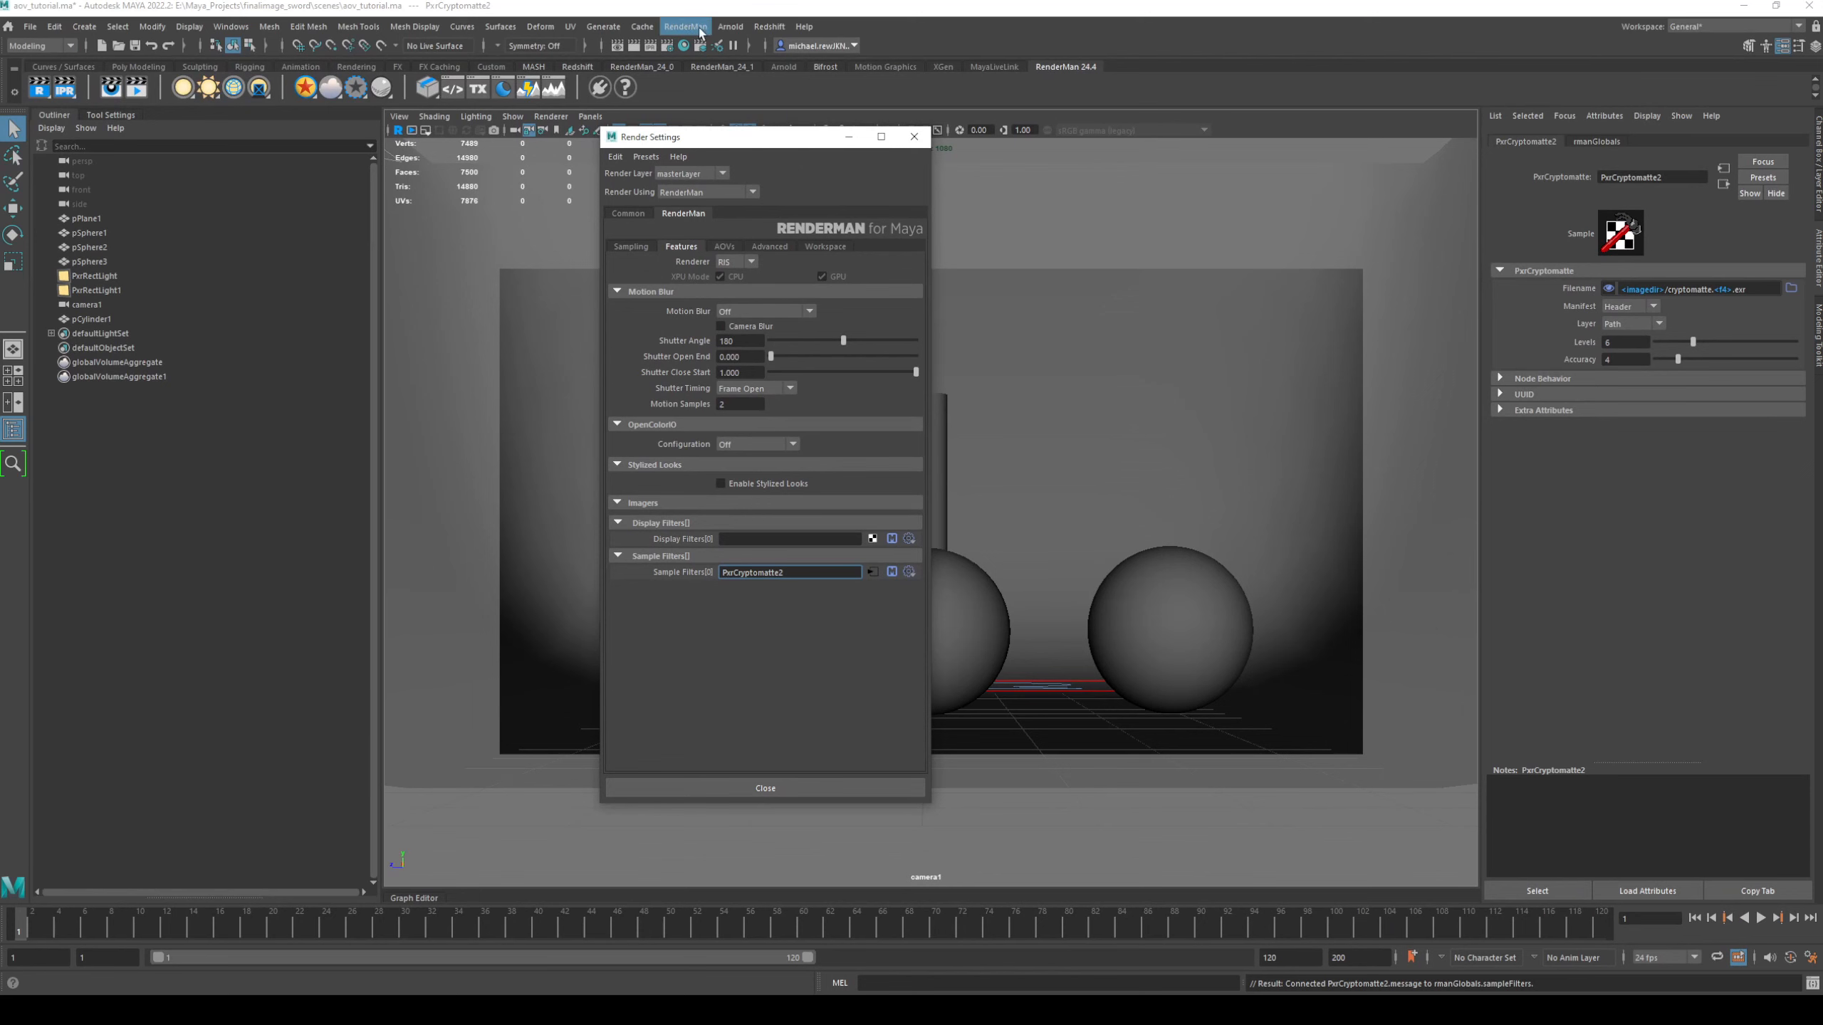
Inspect the render command and the three denoise commands of the aov_tutorial.ma job in LocalQueue
click(700, 32)
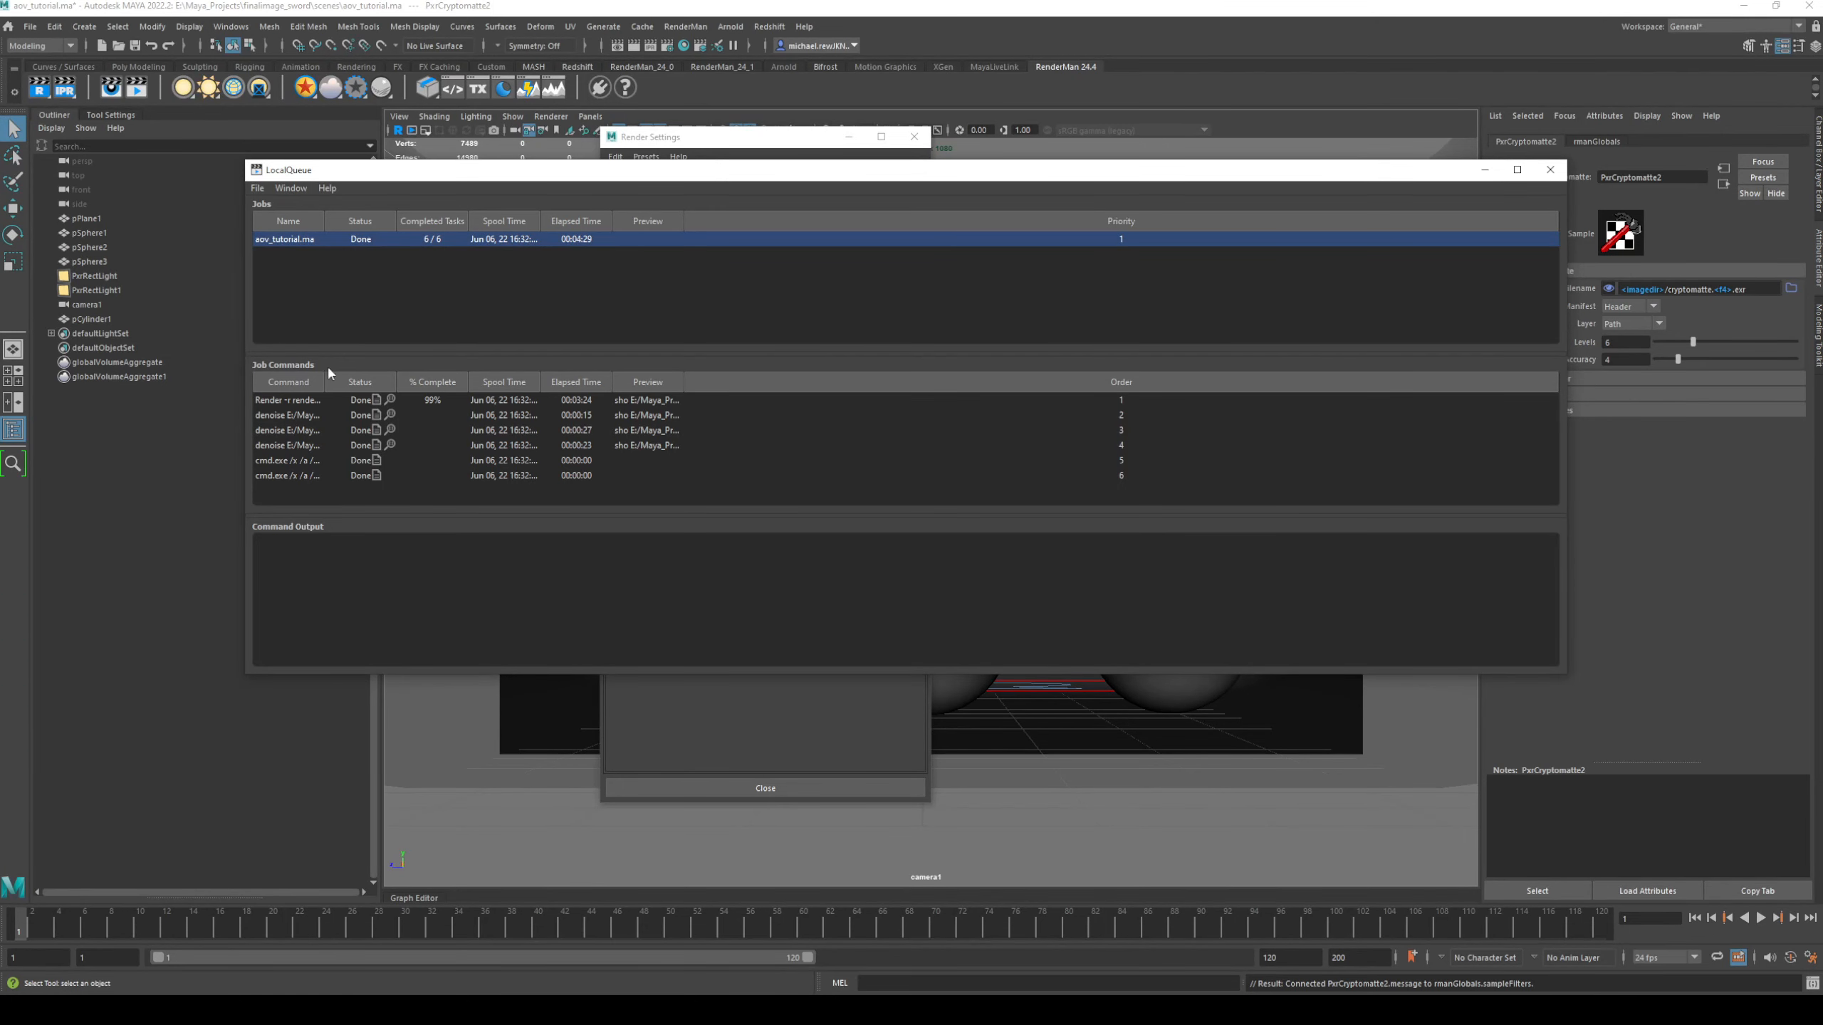
click(339, 401)
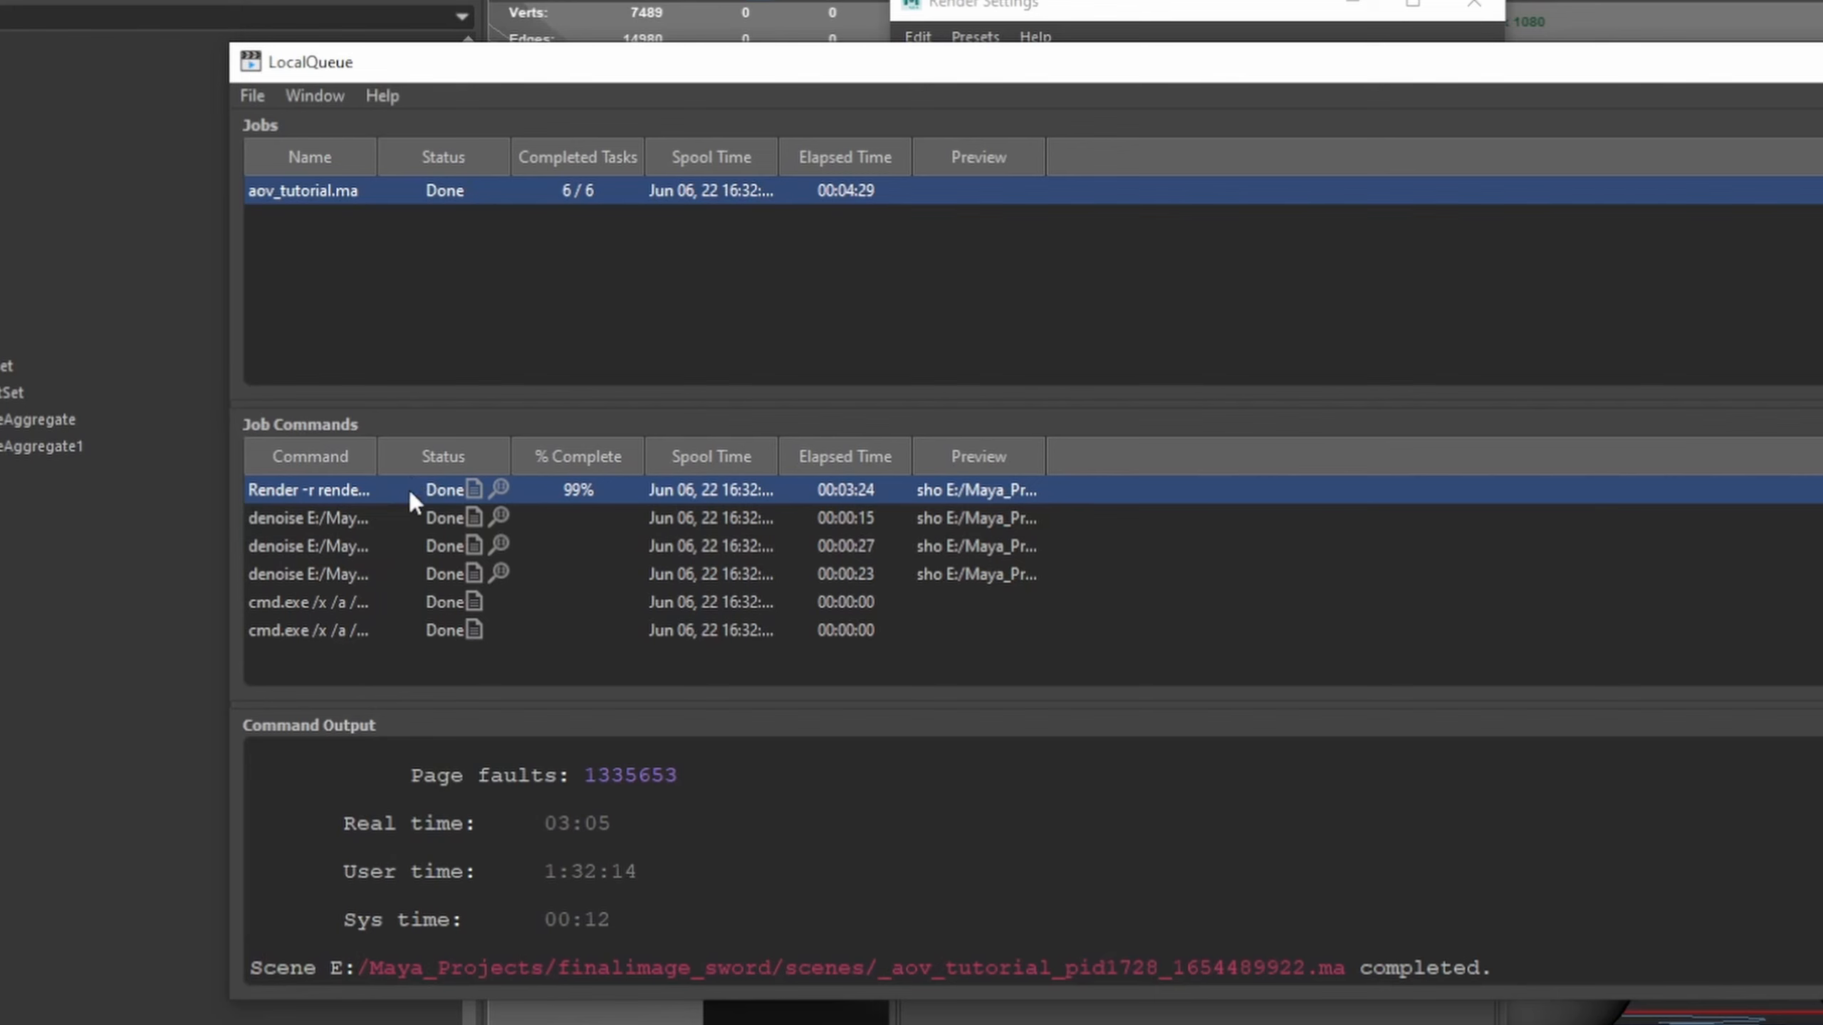
click(369, 519)
click(351, 544)
click(335, 573)
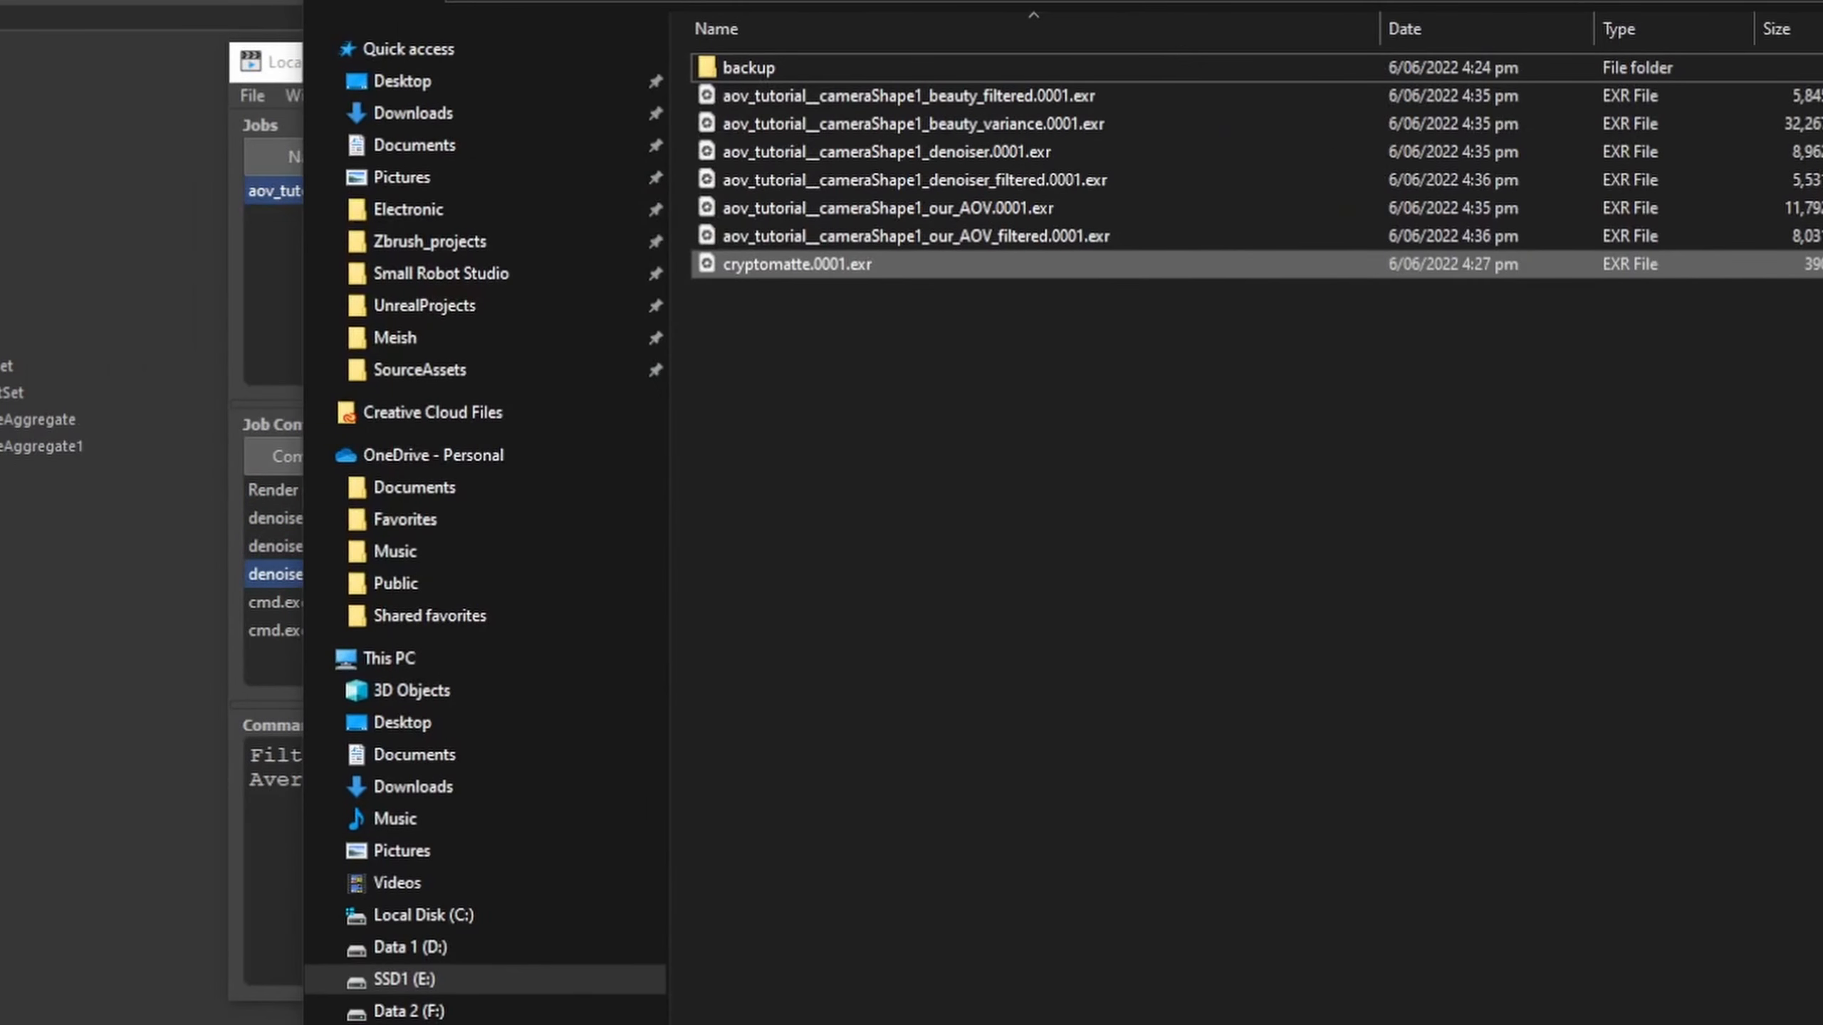
Switch to the render output folder in File Explorer and look over the EXR files, comparing beauty_filtered with beauty_variance
drag(813, 386, 921, 100)
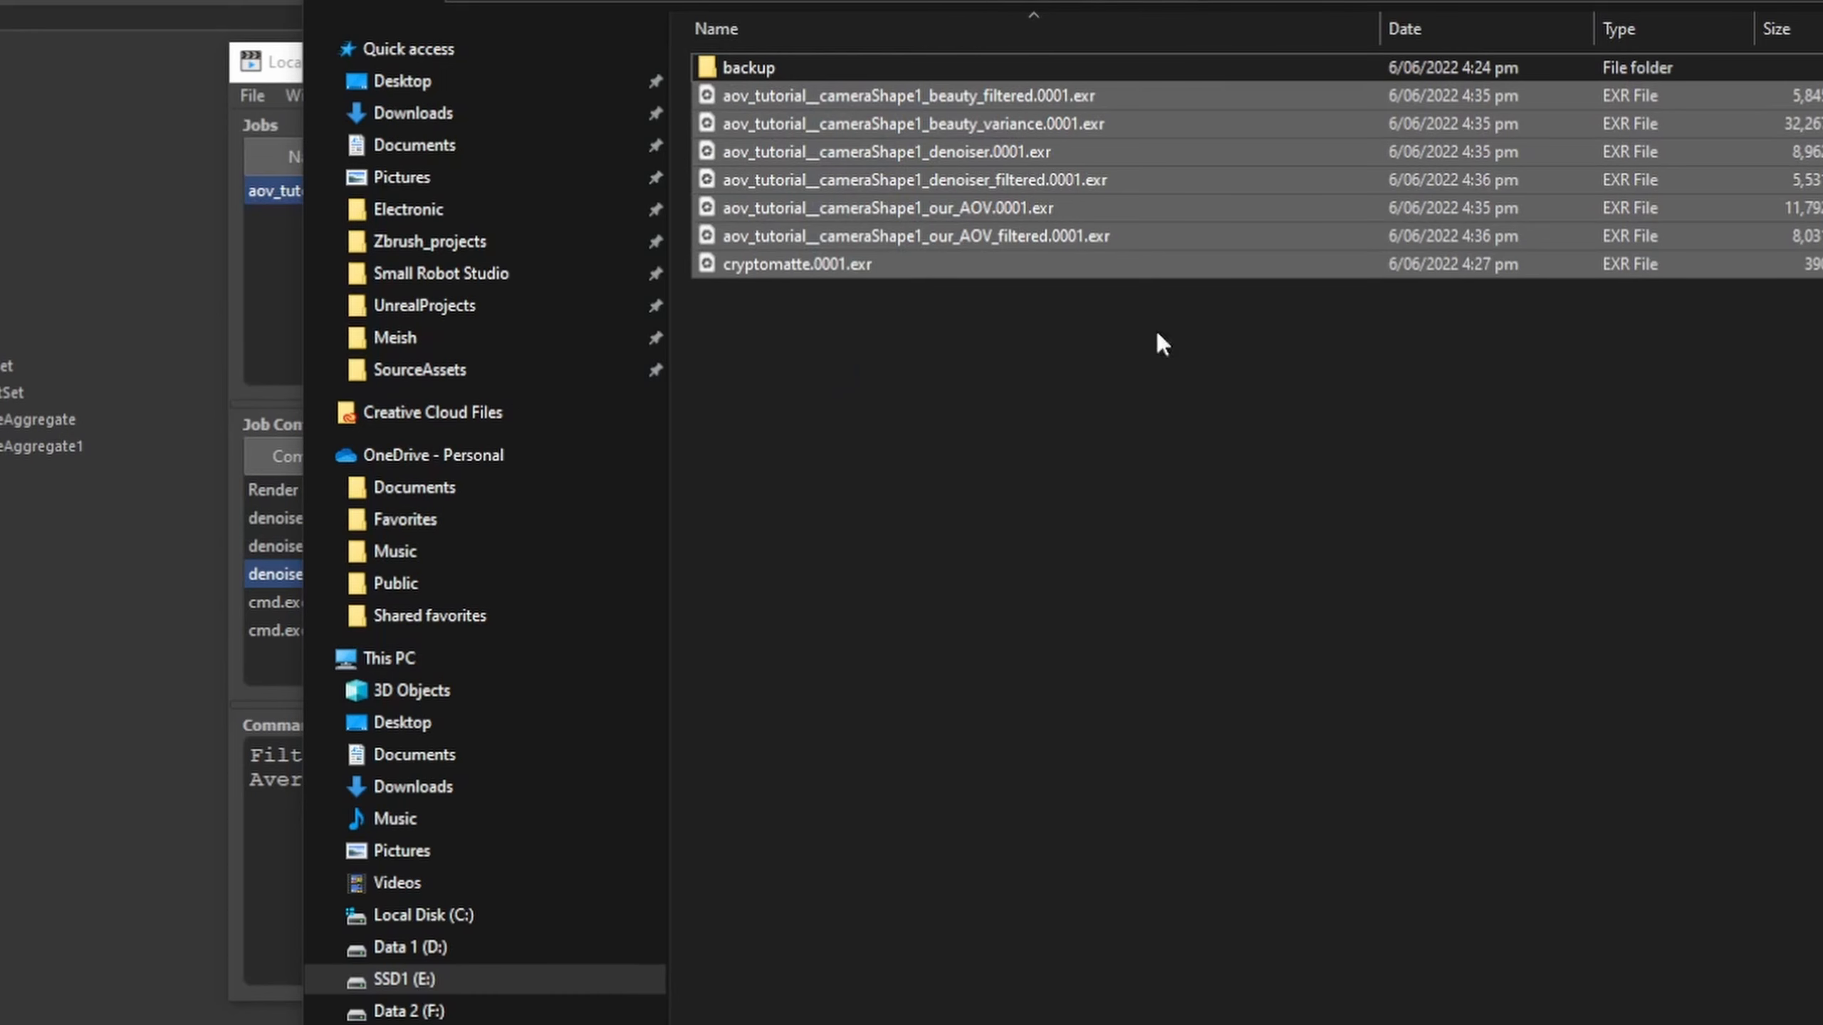
click(929, 532)
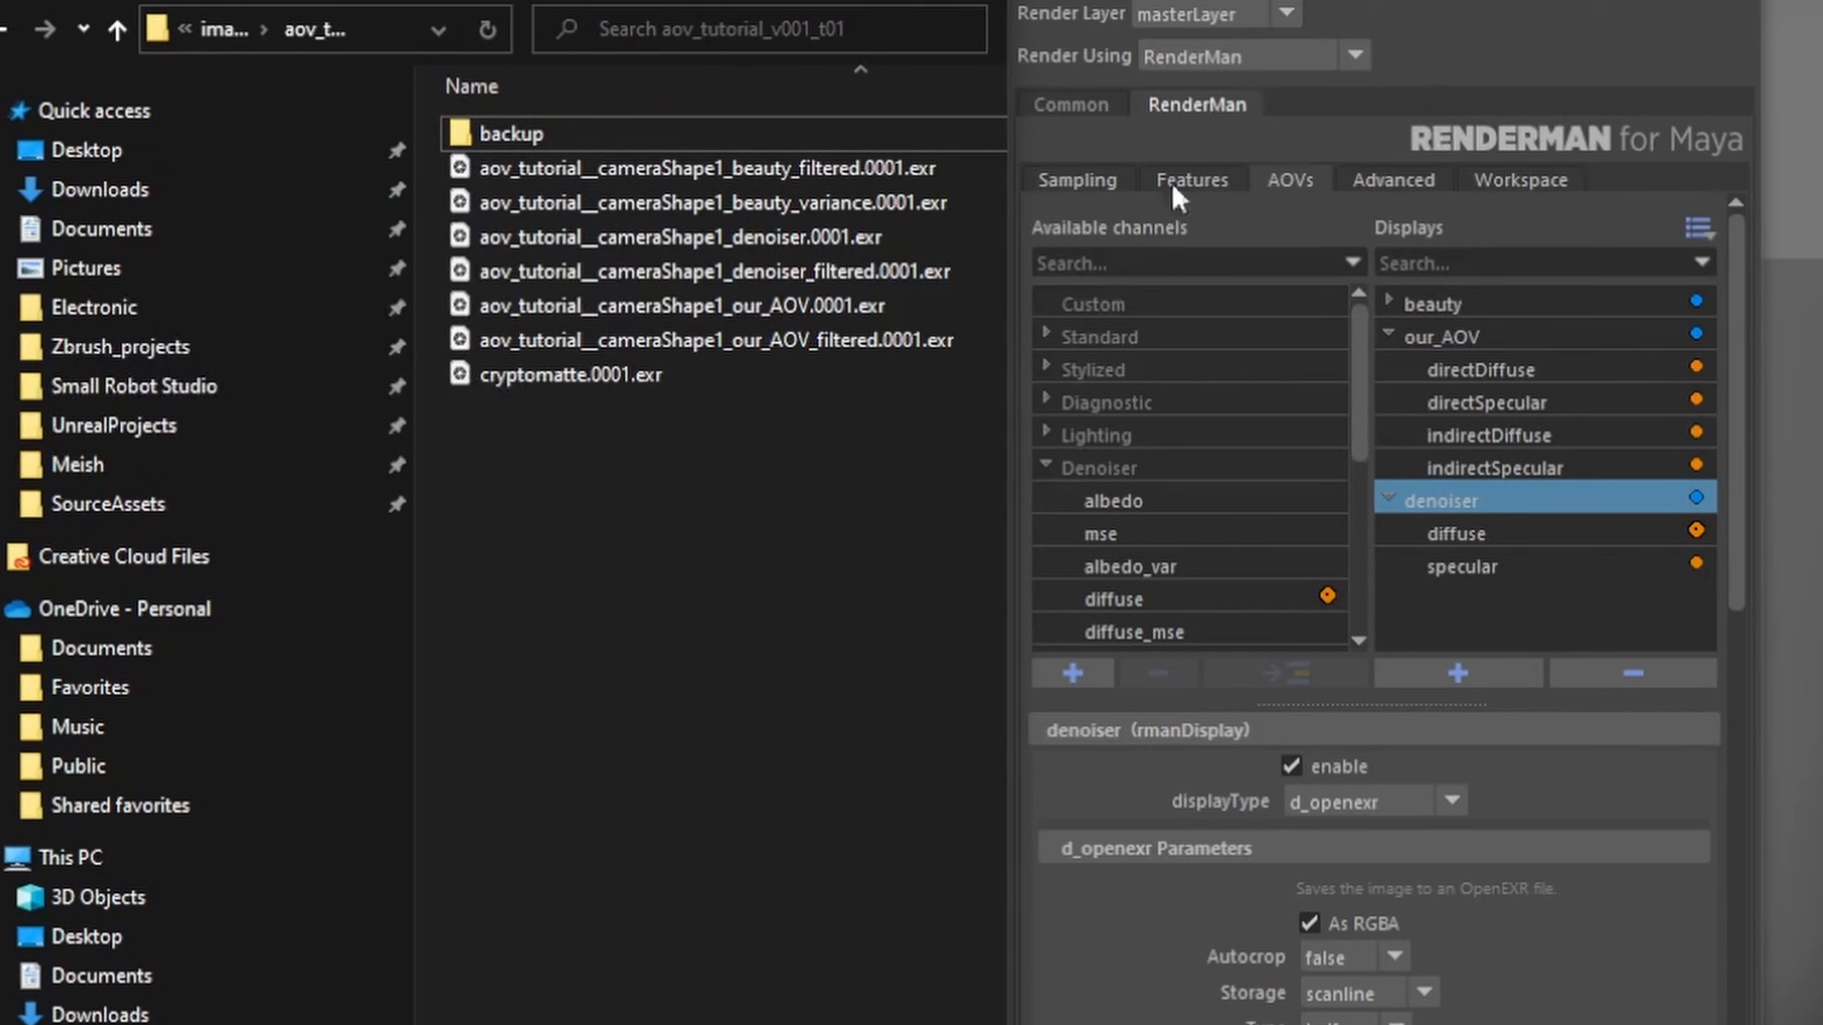
click(658, 167)
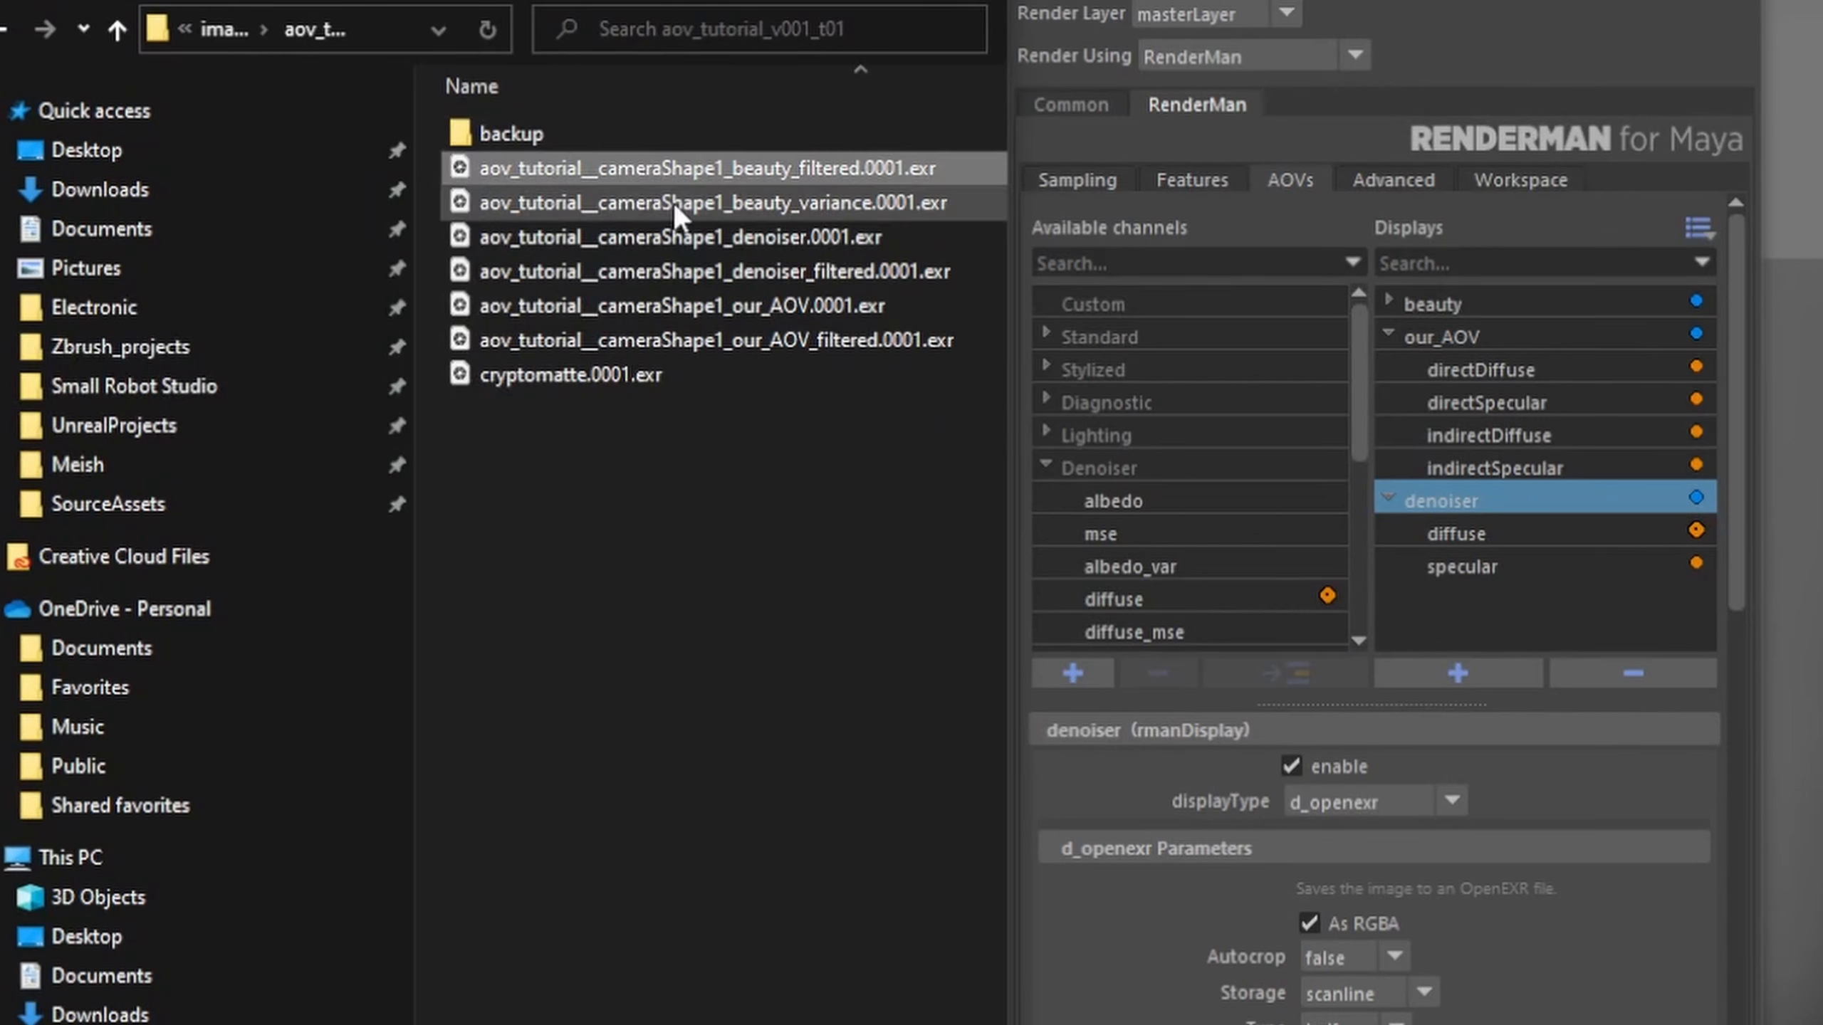
click(672, 202)
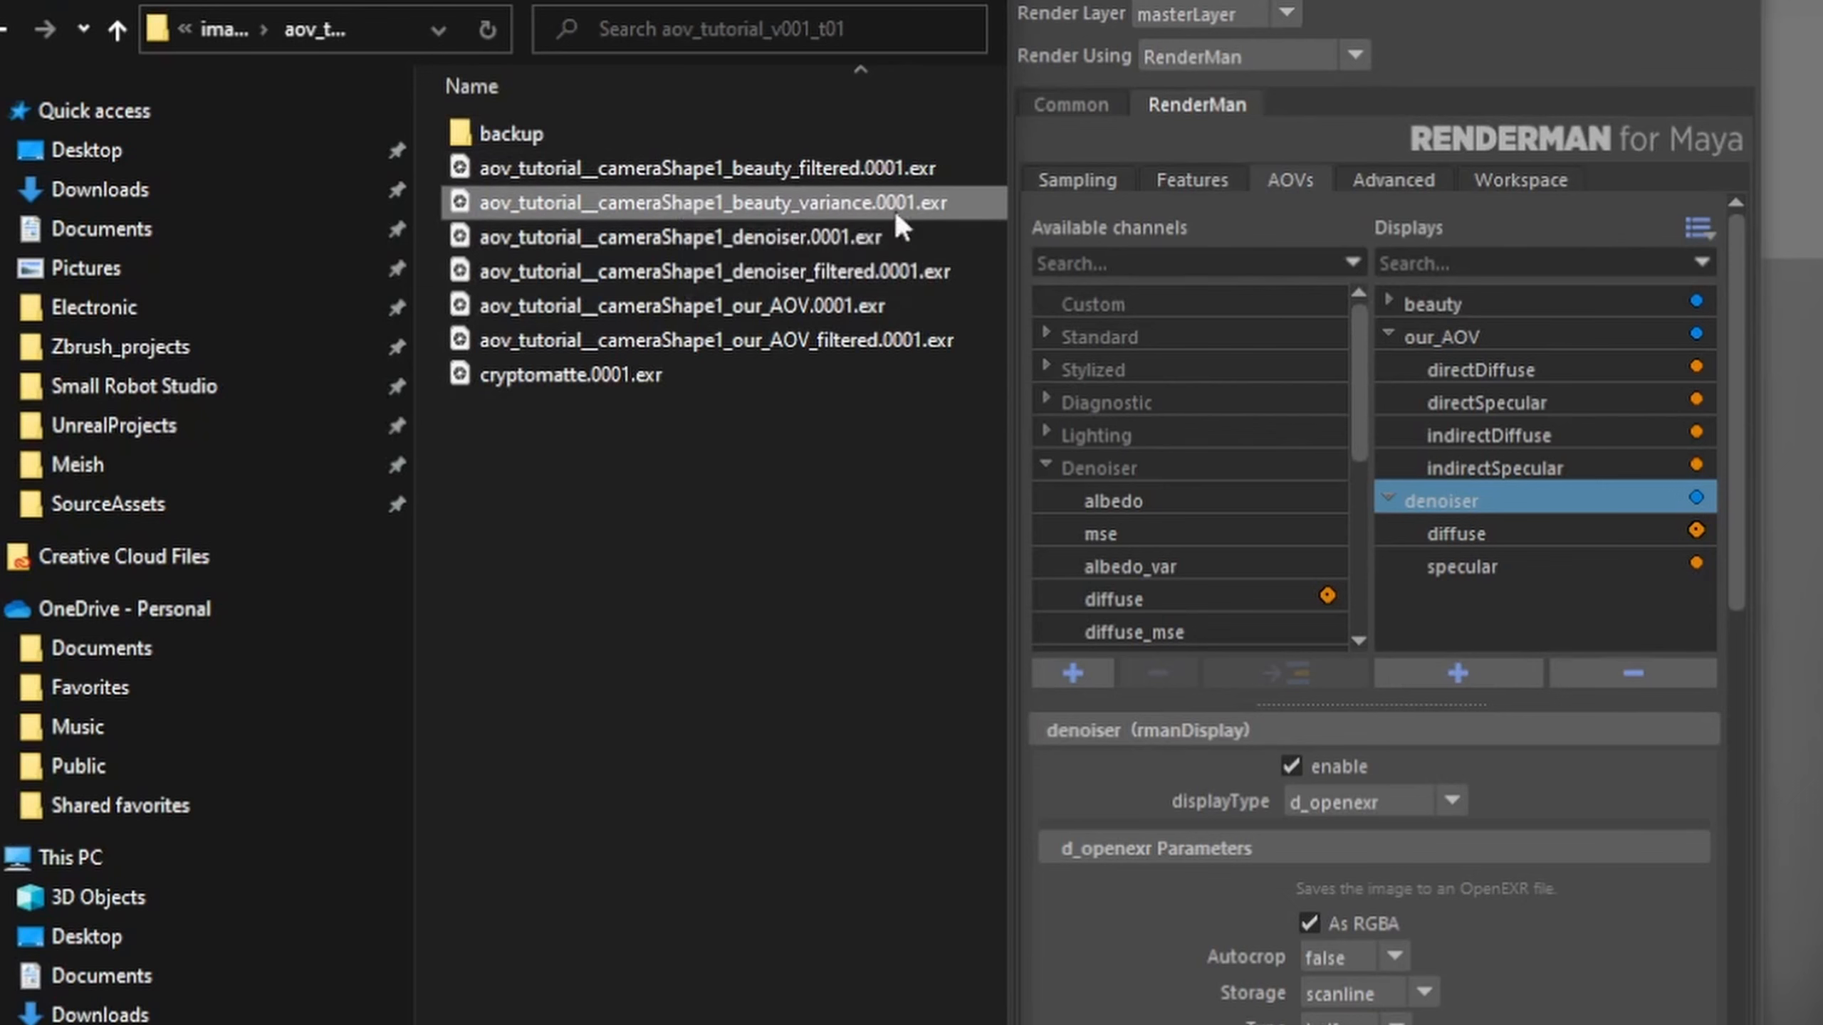
click(883, 158)
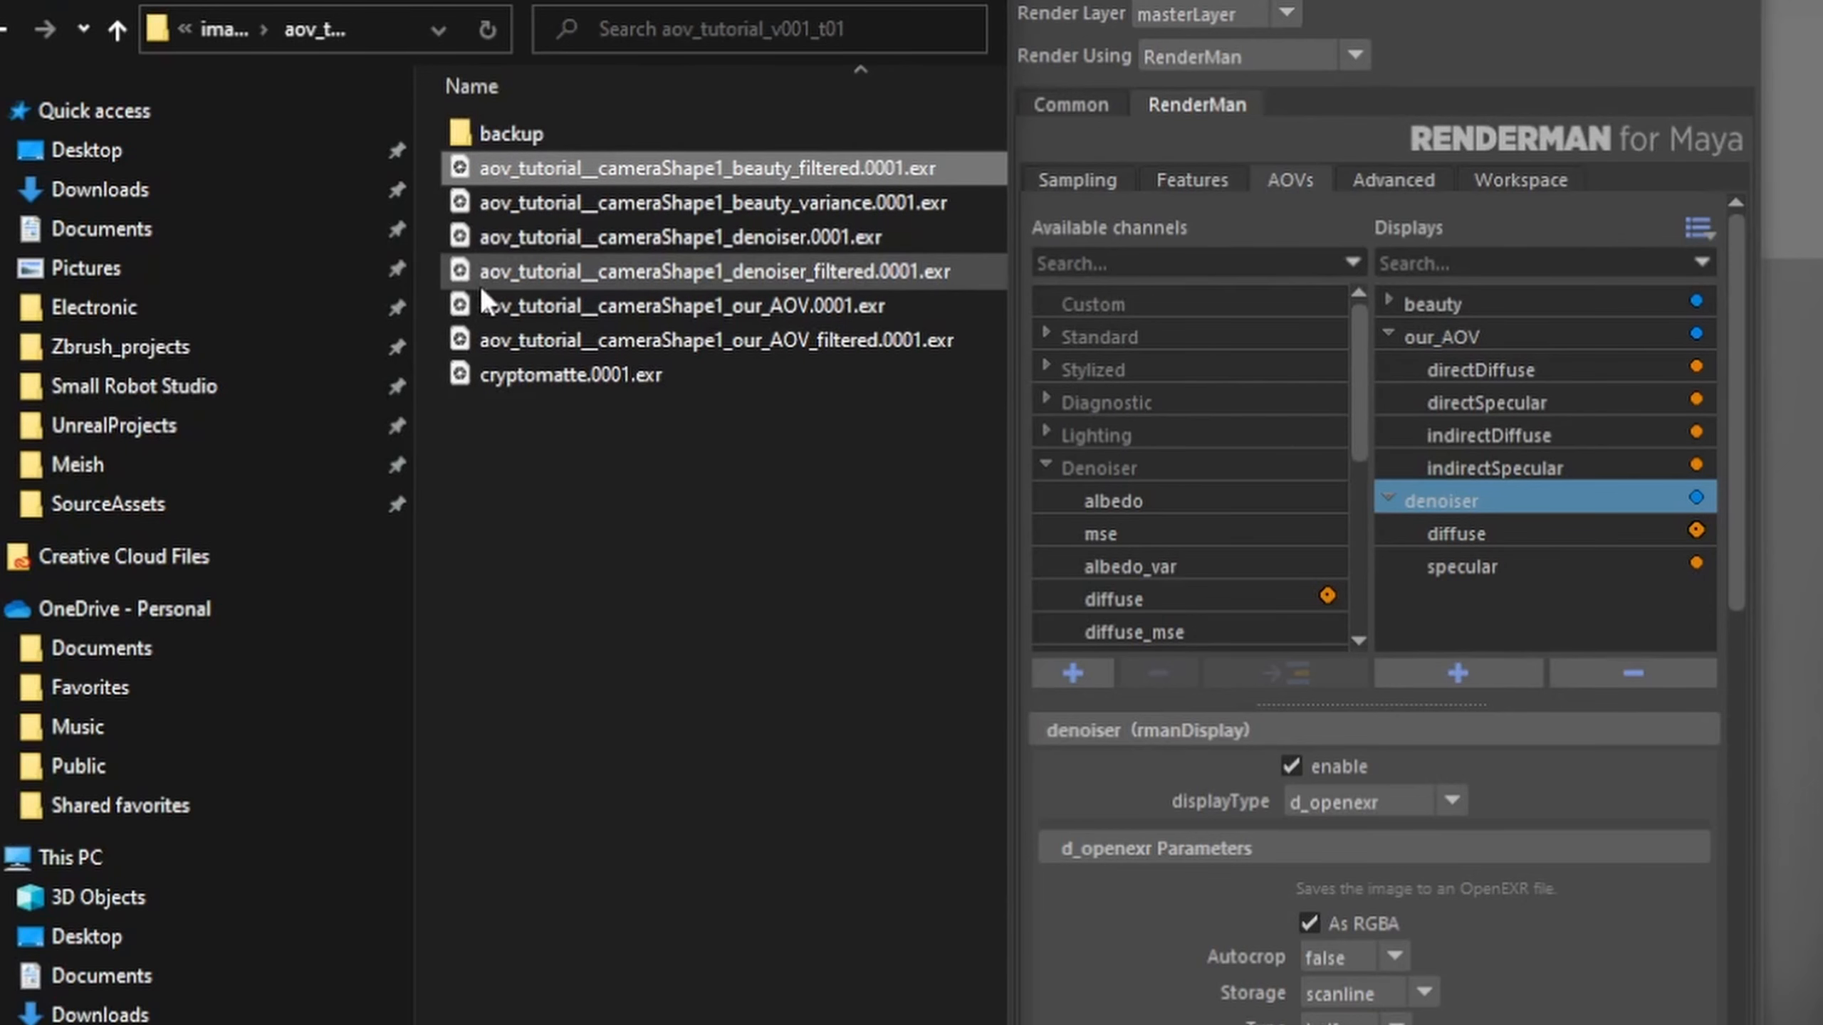
Examine the denoiser, our_AOV and cryptomatte EXR files alongside the displays defined in the AOV settings
click(574, 240)
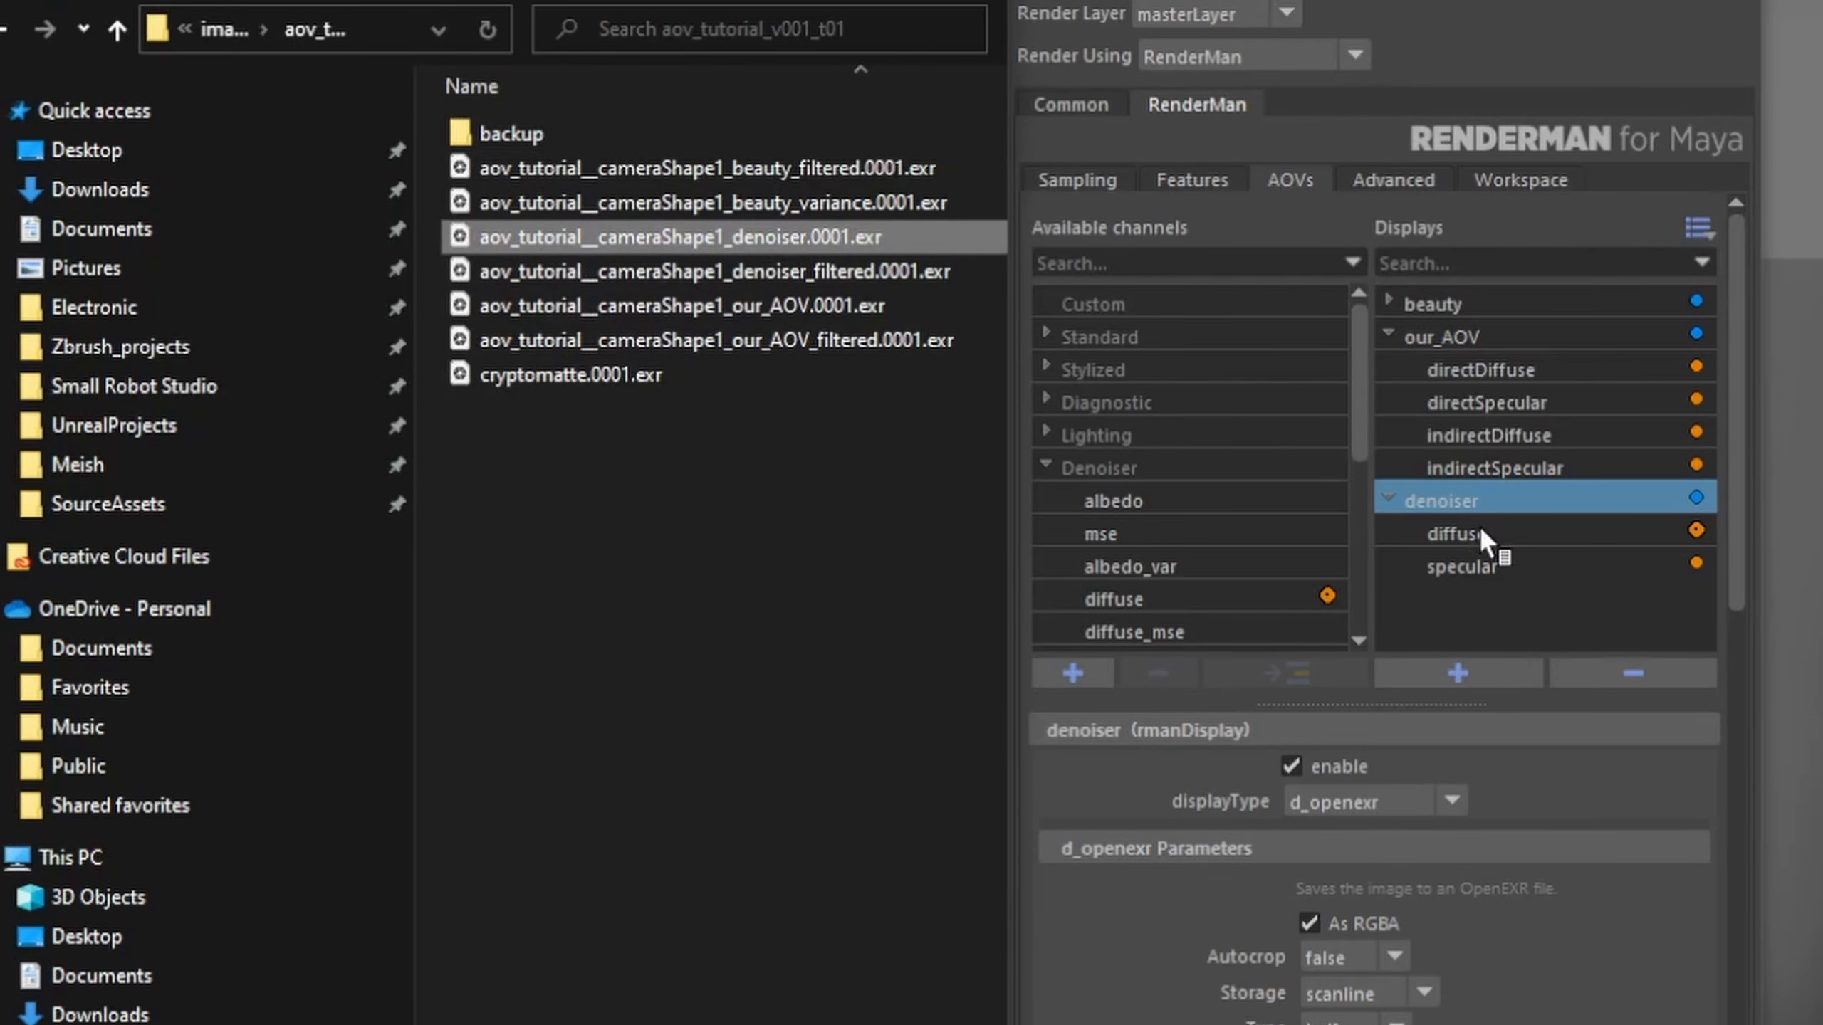
click(869, 277)
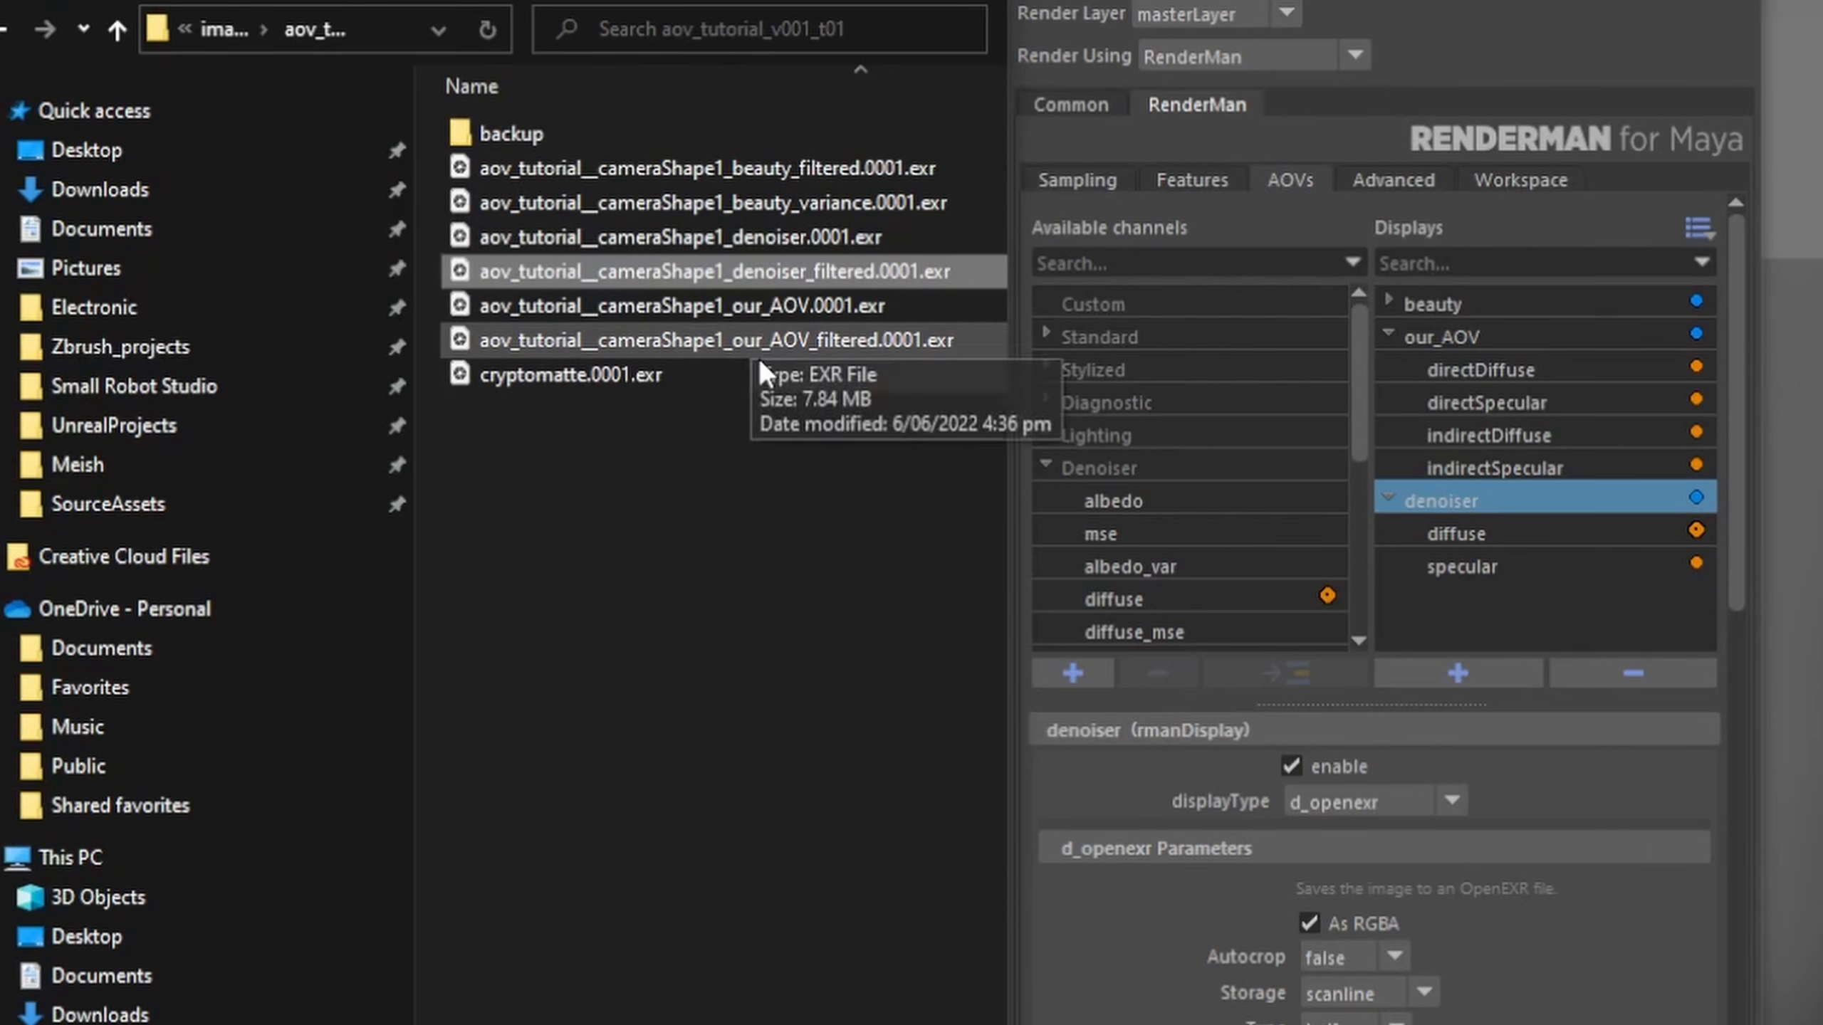
click(761, 314)
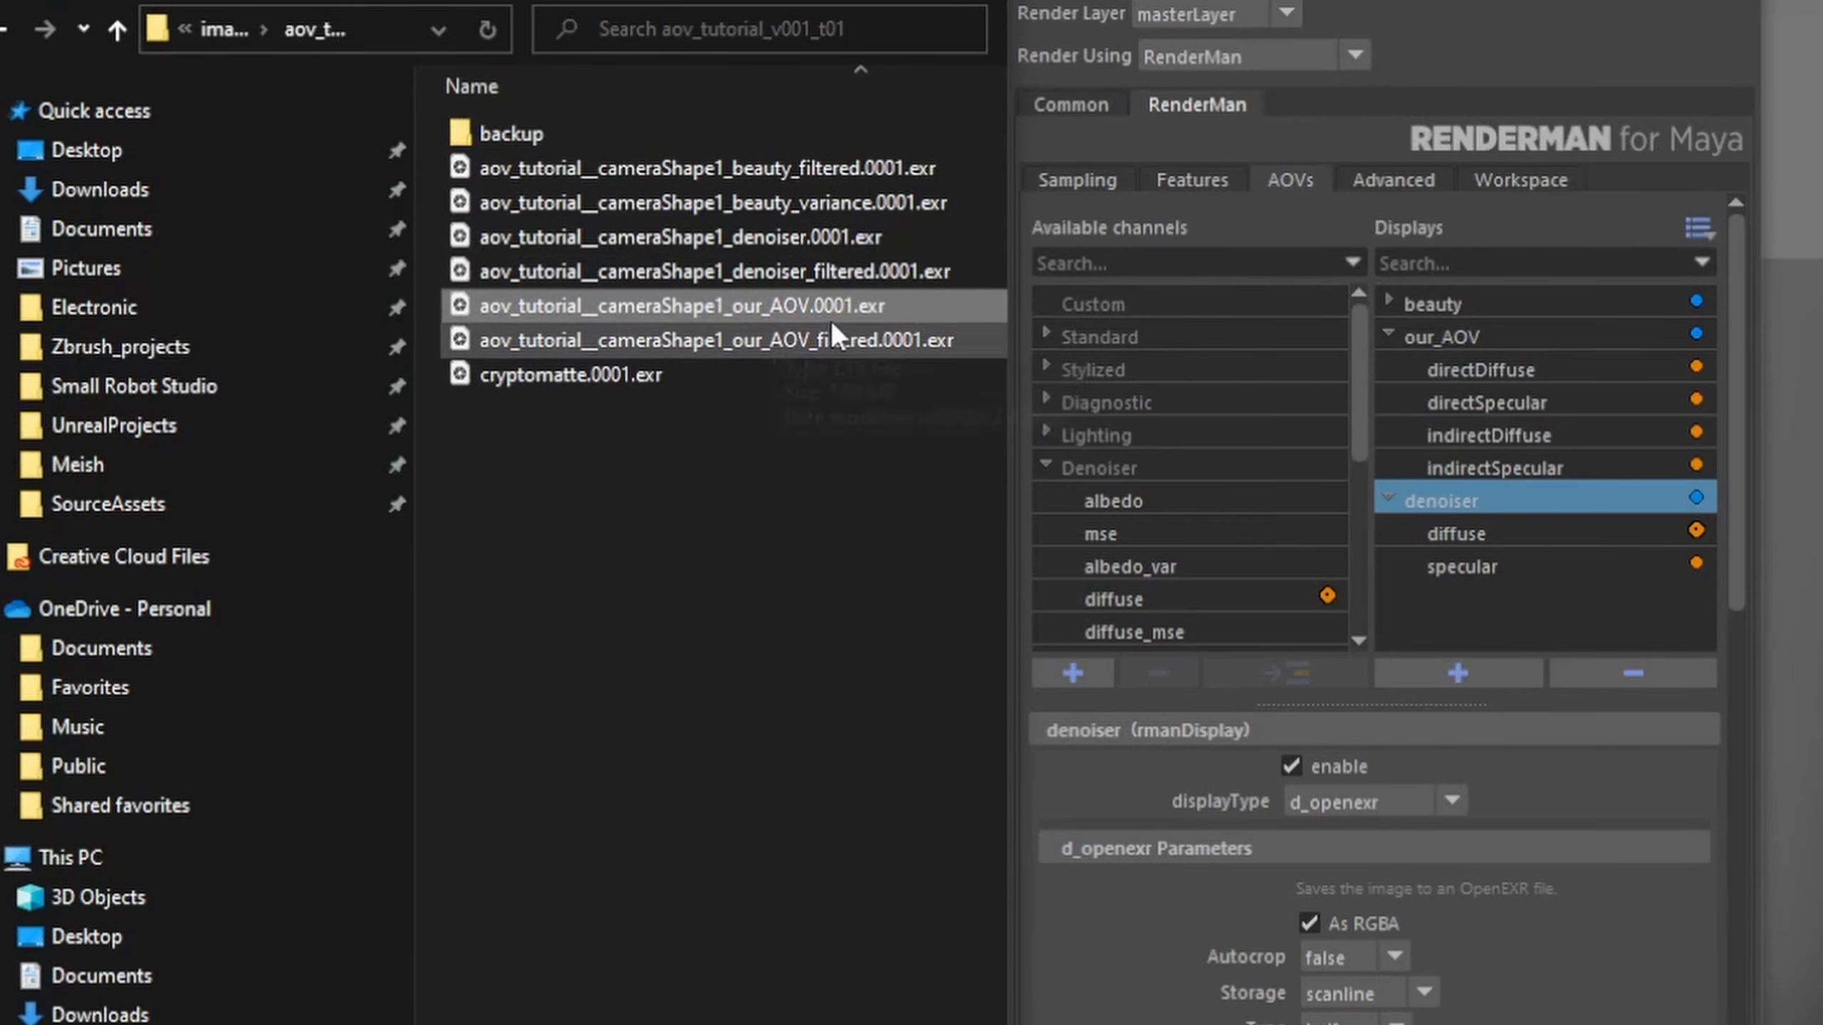
click(827, 343)
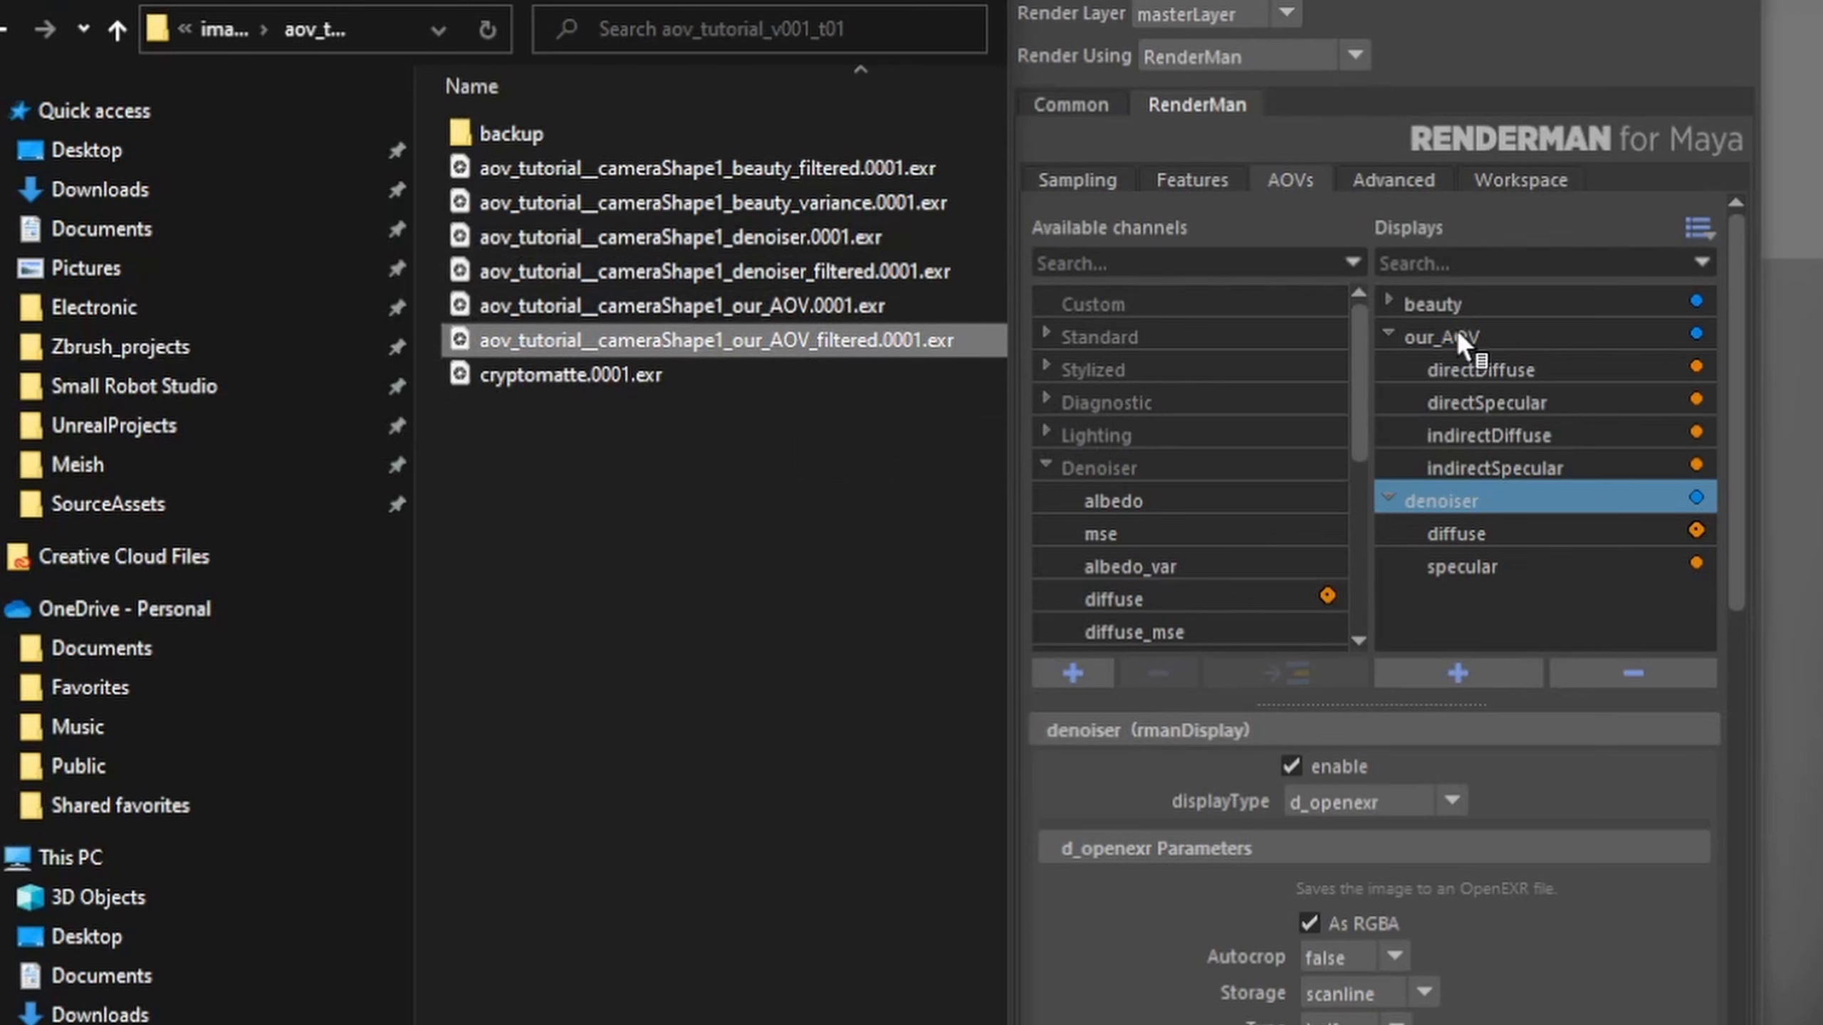
click(863, 311)
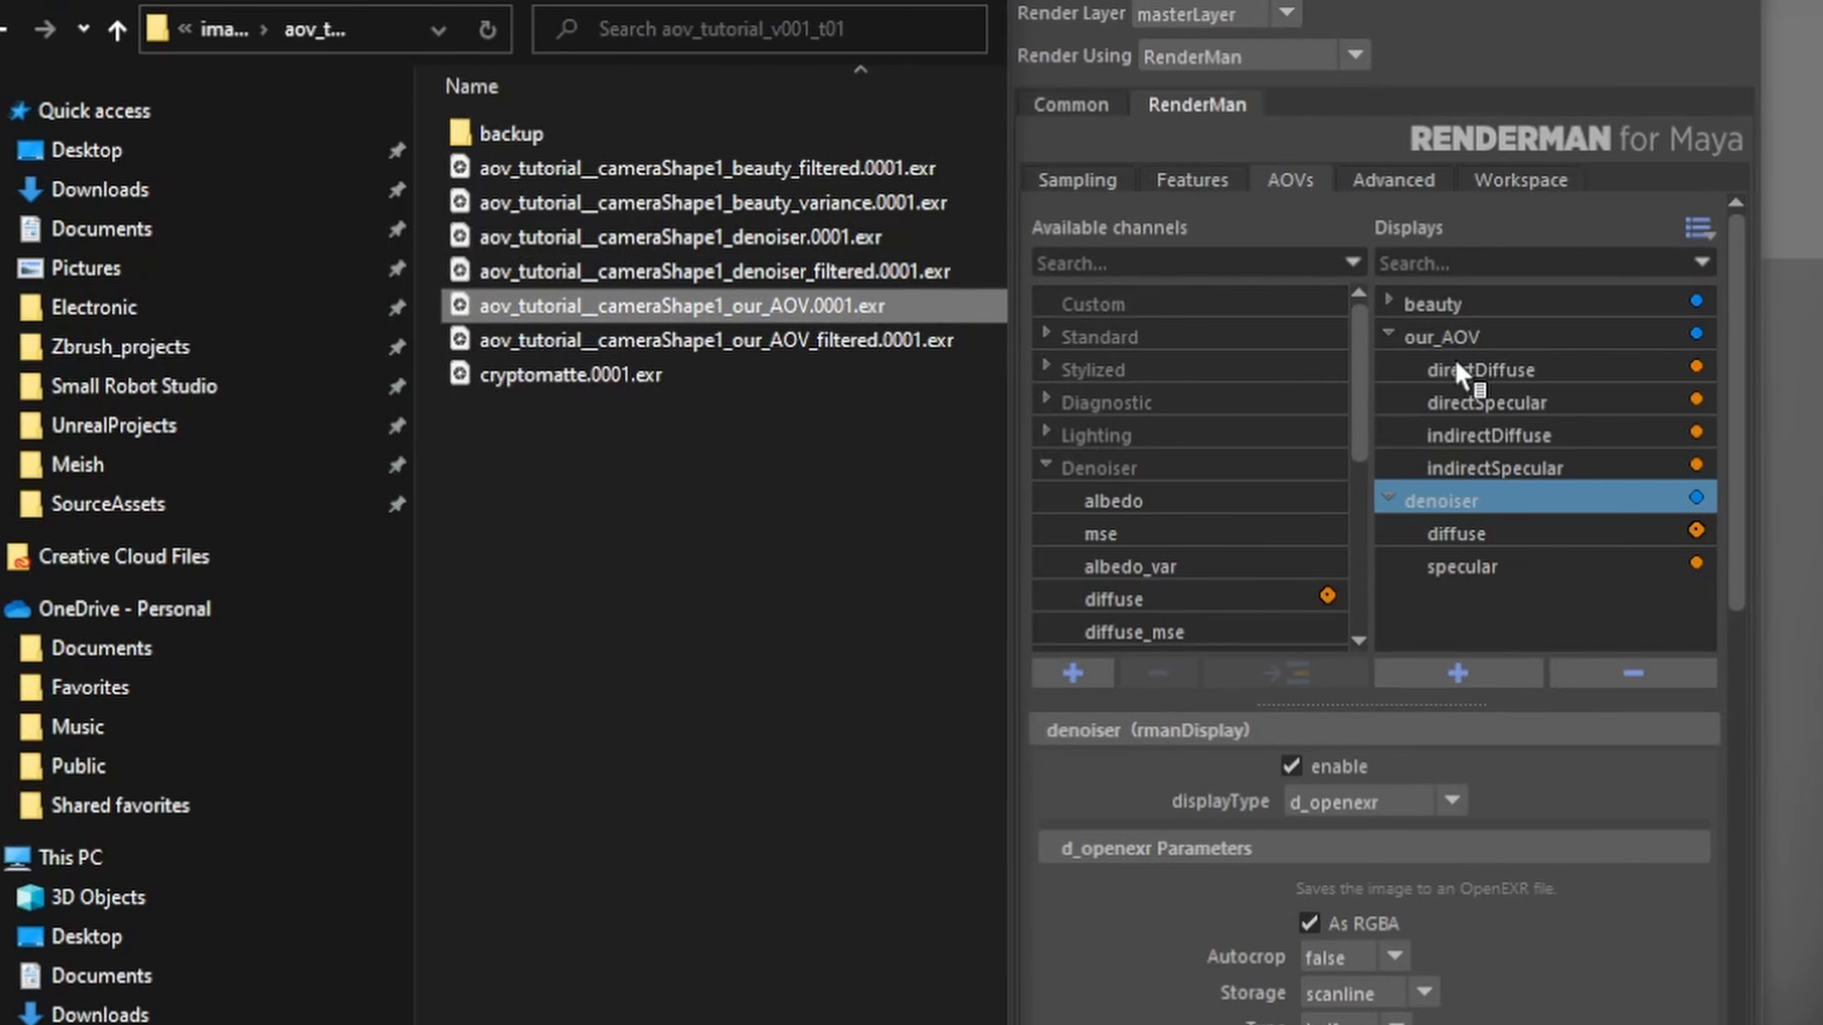
click(615, 375)
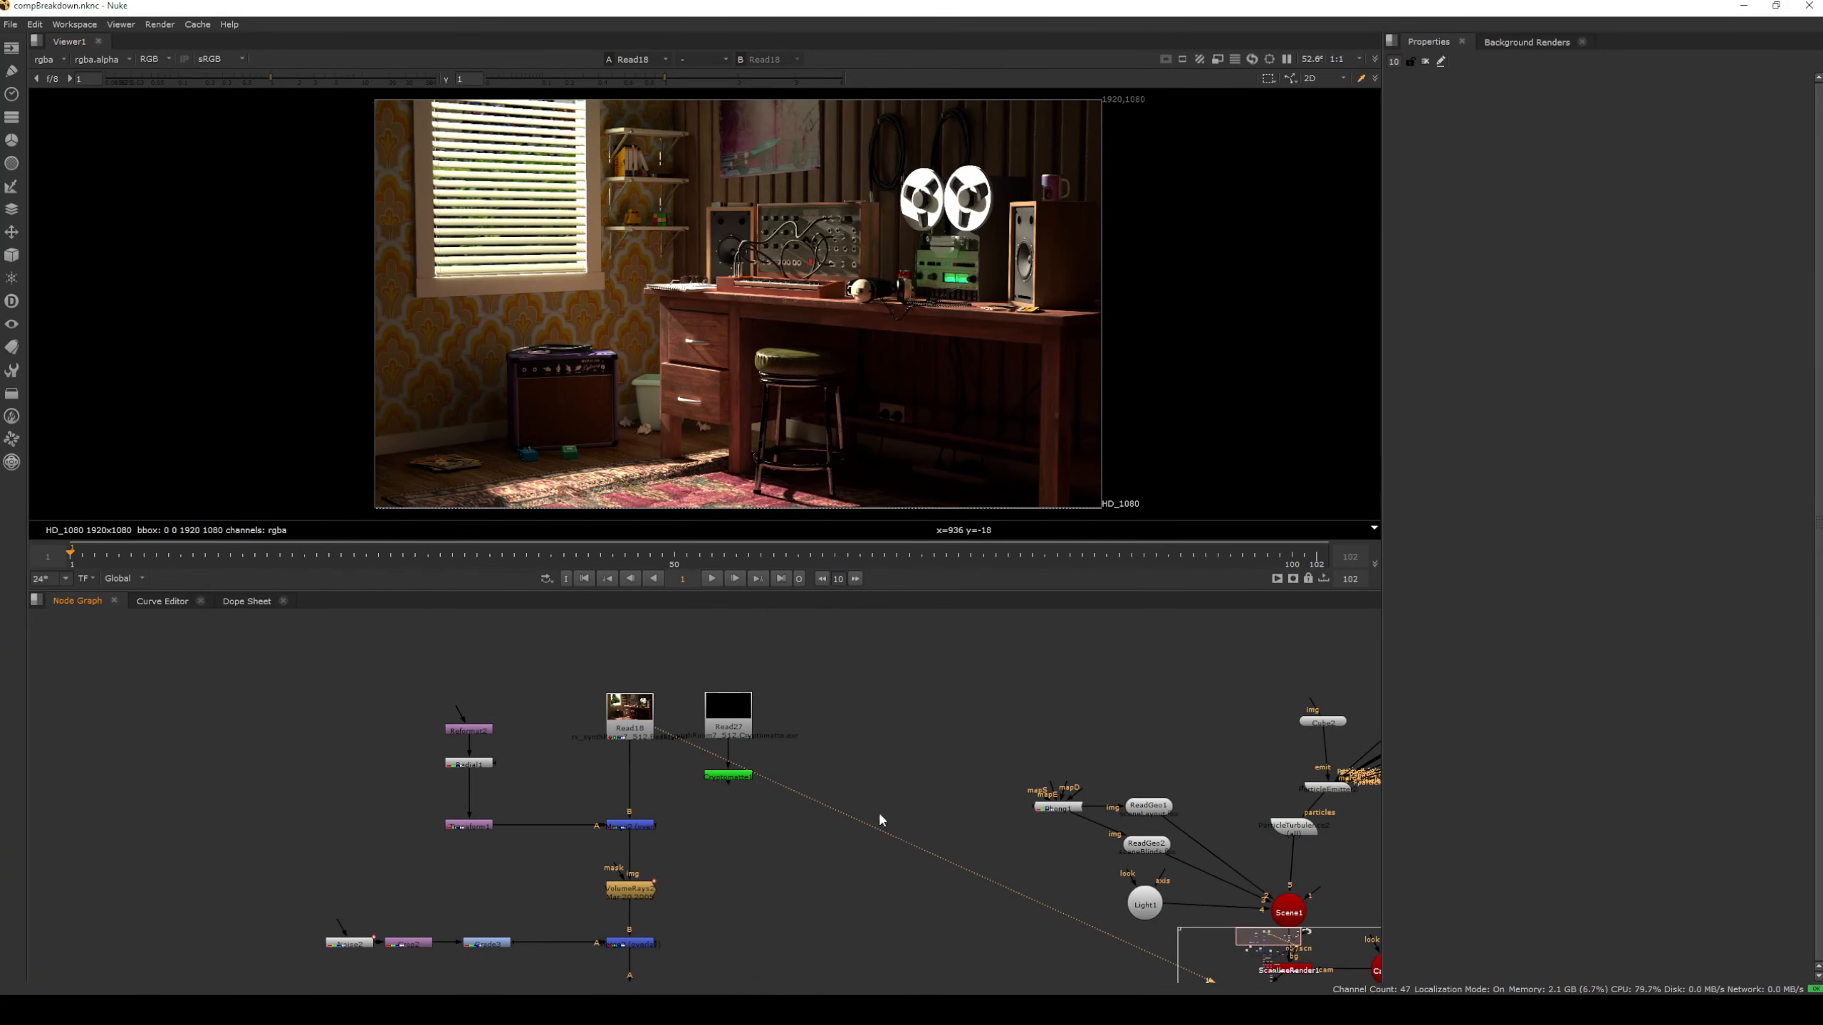
Switch to Nuke and view the breakdown comp at the VolumeRays node and at the merge directly below it
middle_drag(852, 901, 872, 793)
click(650, 780)
key(1)
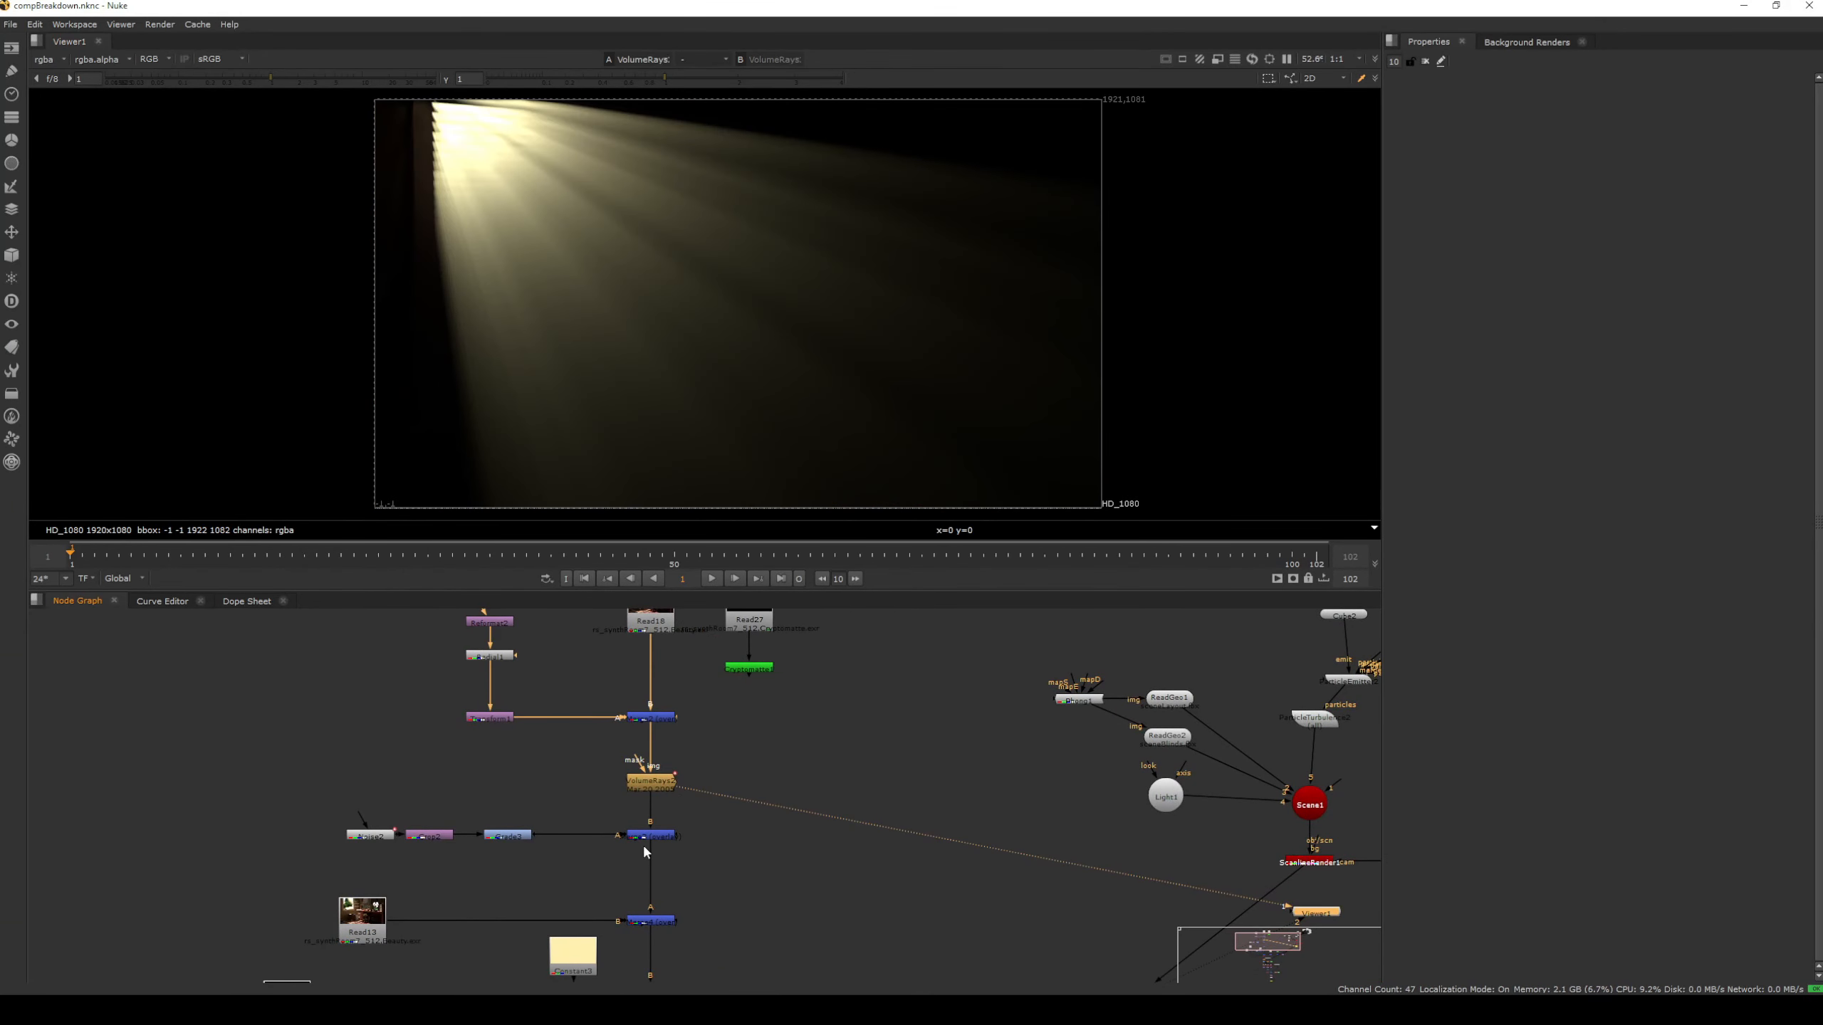
click(649, 835)
key(1)
View the comp at the merge fed by Read13 and at the following merge fed by the Read26 branch
middle_drag(746, 902, 746, 619)
click(652, 870)
key(1)
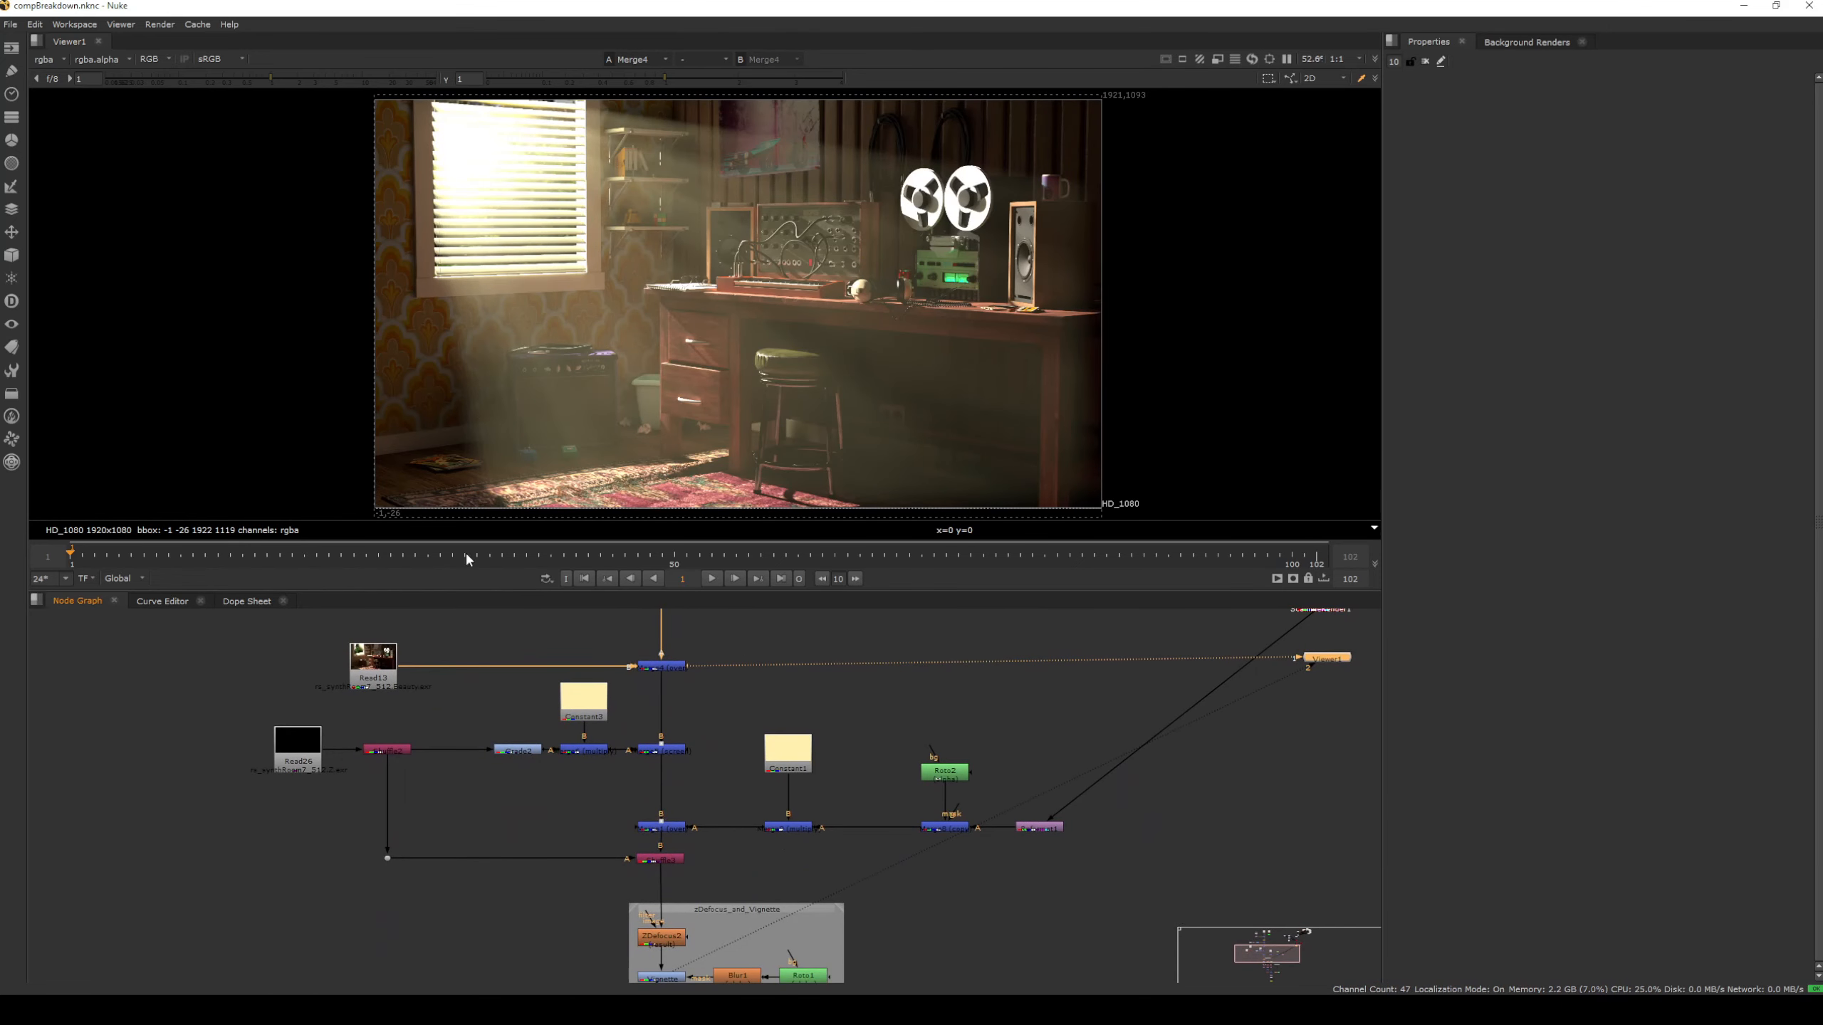
click(661, 750)
key(1)
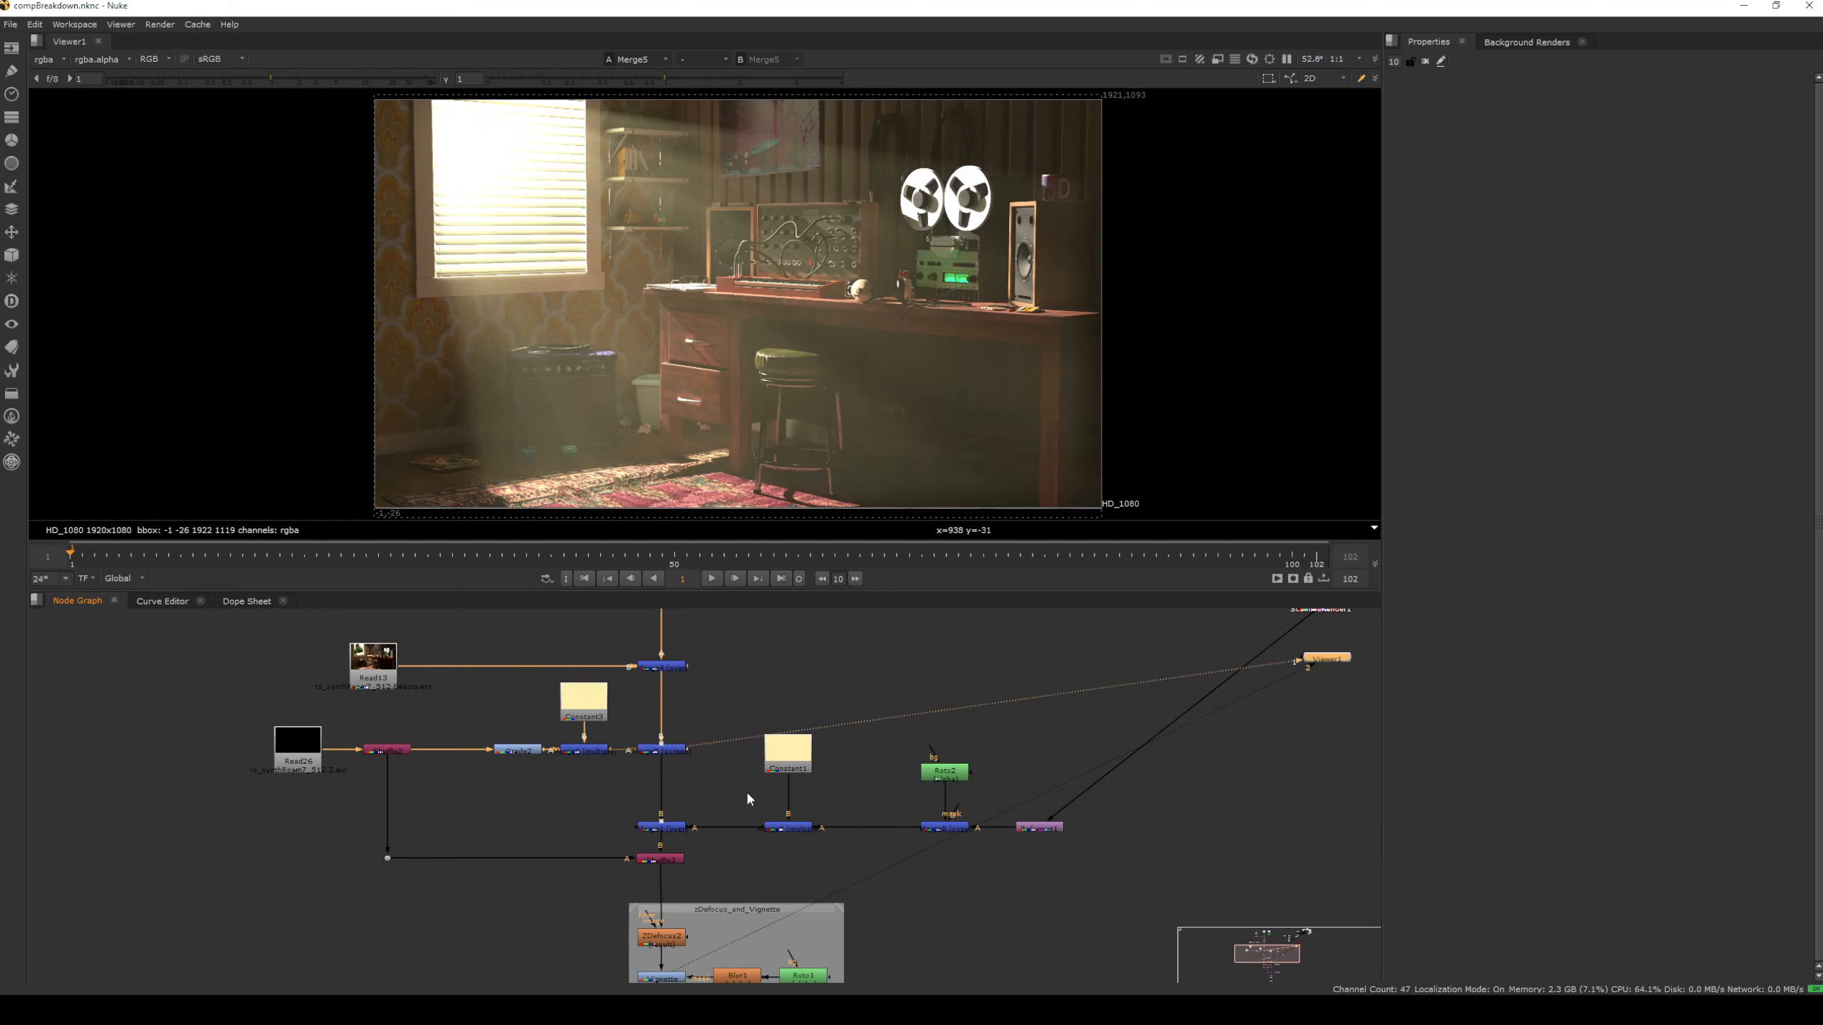
View the comp output at the ZDefocus2 and Vignette nodes in the zDefocus_and_Vignette group
middle_drag(747, 798, 664, 689)
scroll(663, 689, up, 2)
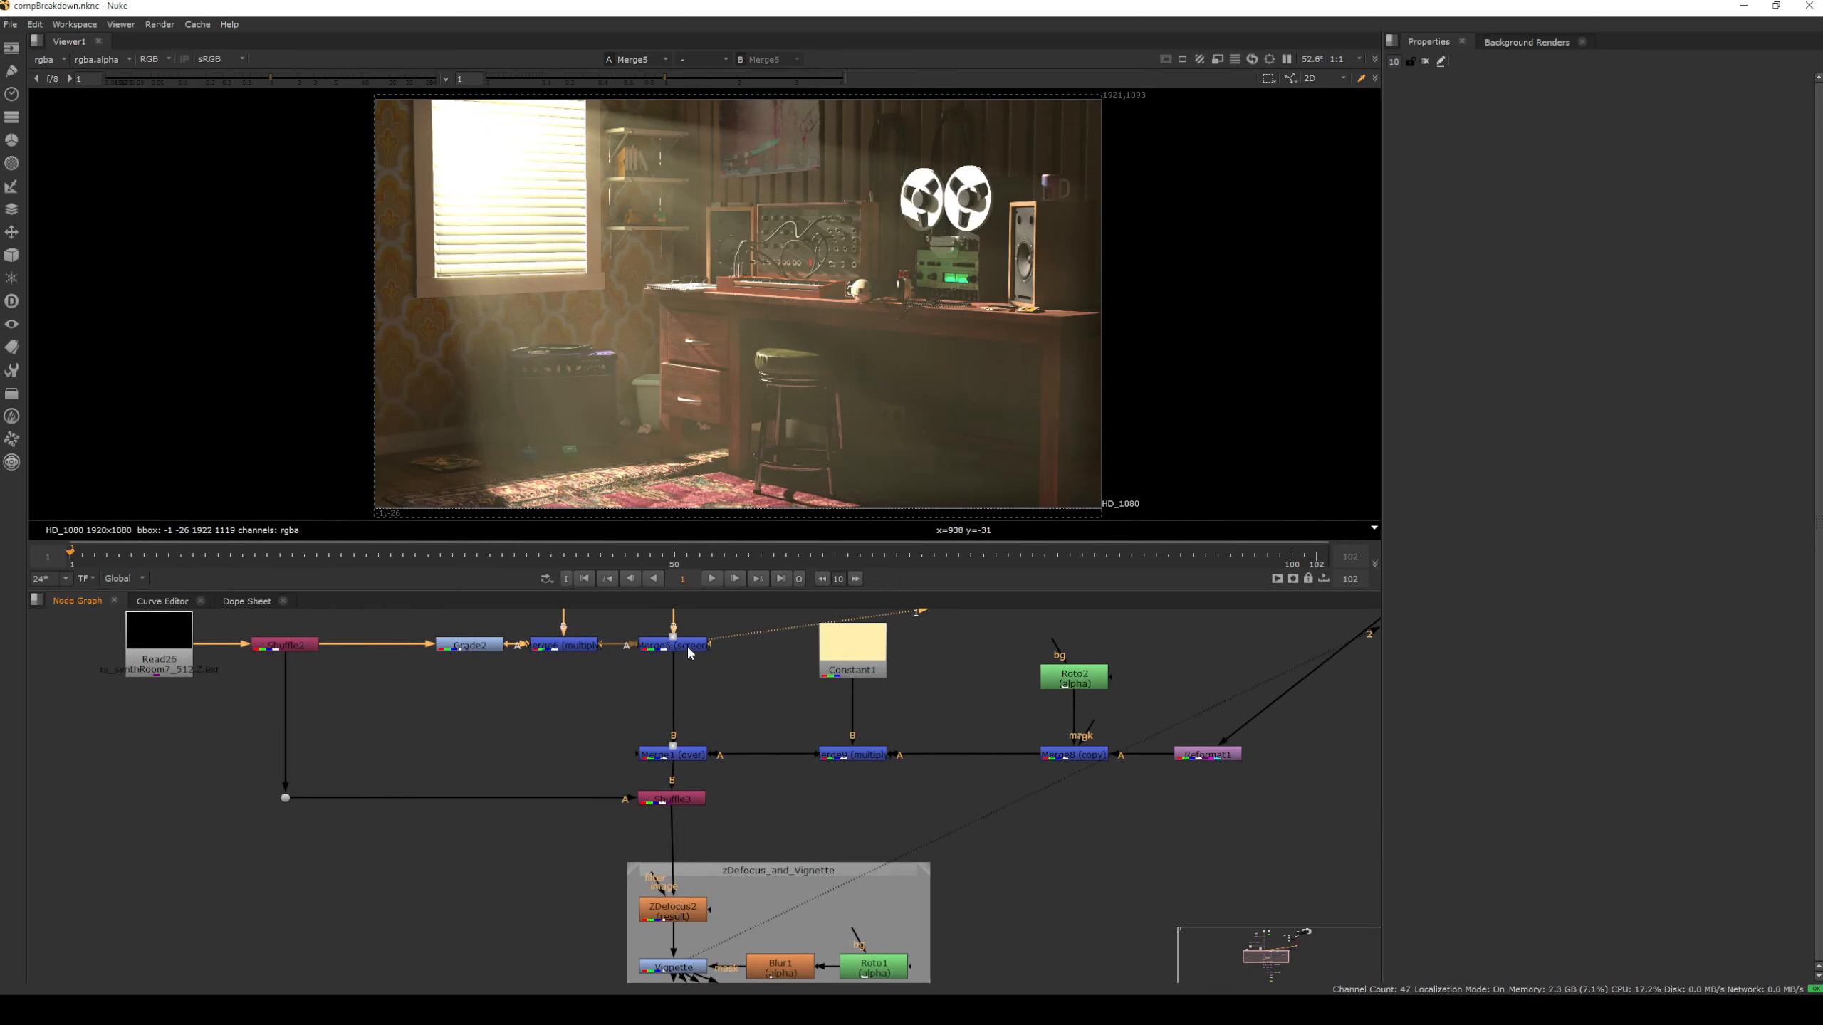
click(688, 651)
click(692, 799)
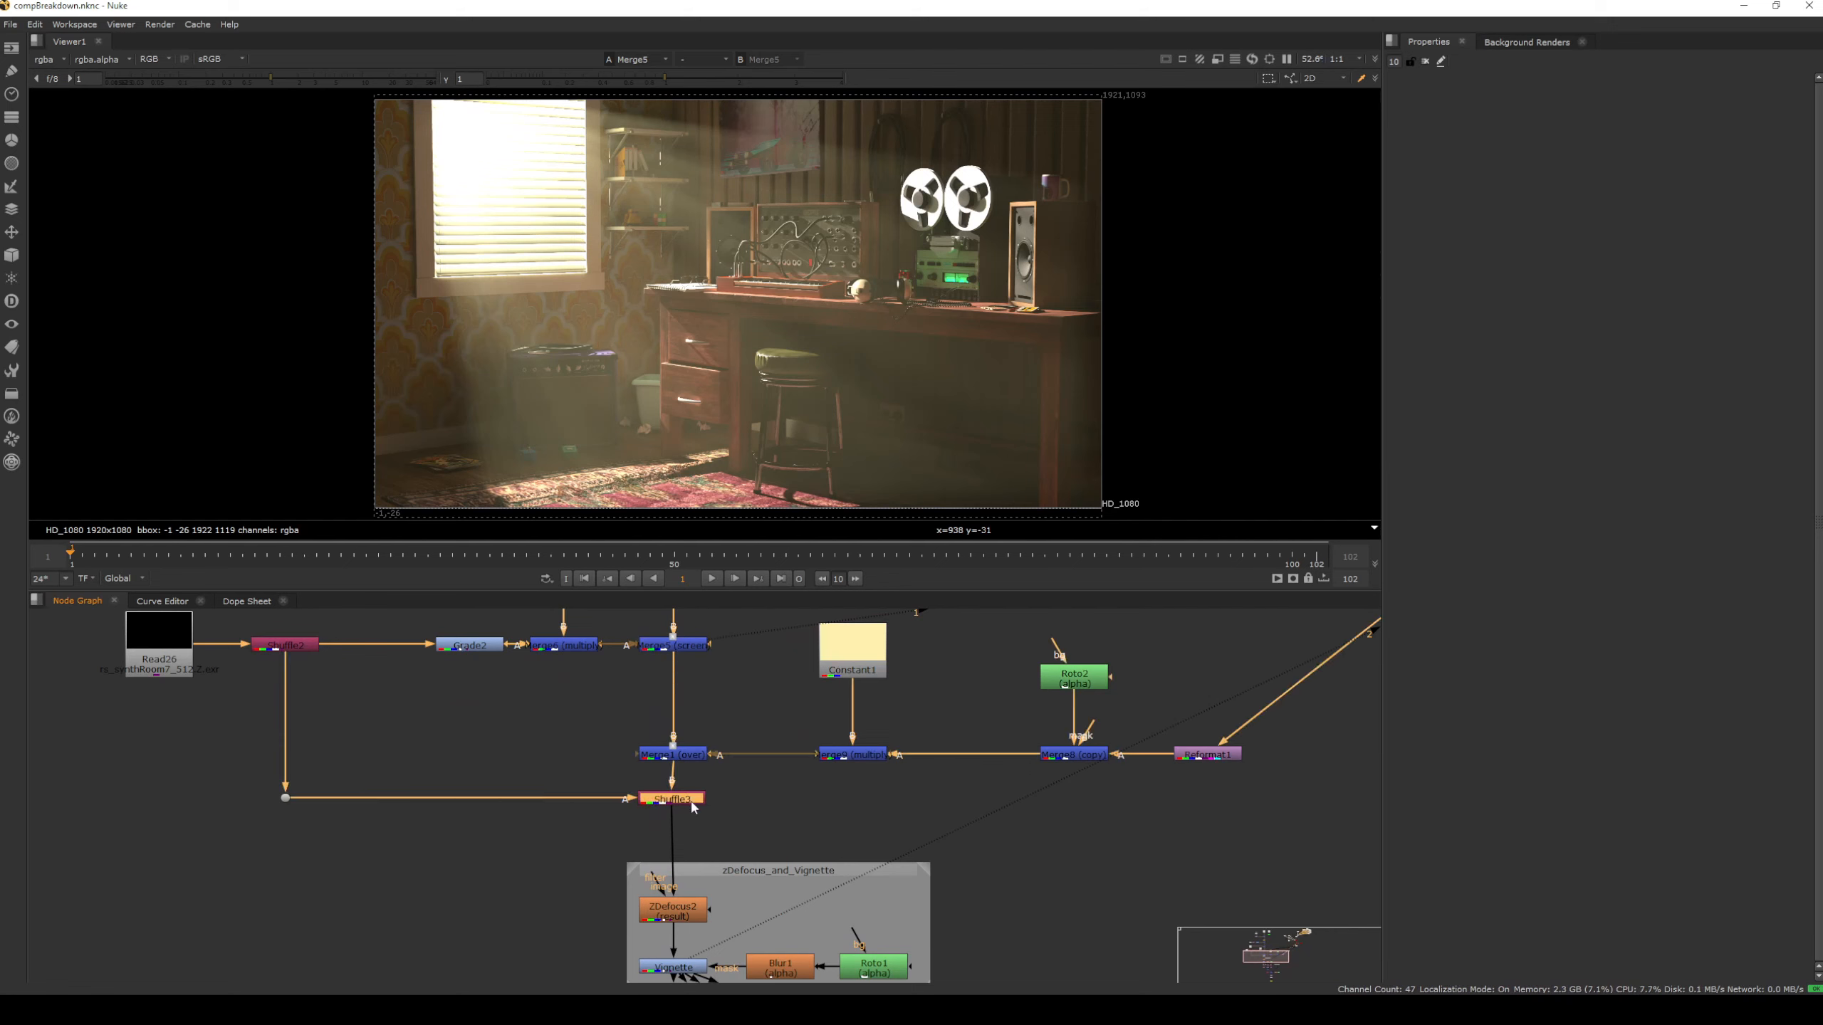
middle_drag(692, 807, 694, 738)
click(671, 841)
key(1)
click(672, 899)
key(1)
Compare the Vignette output with the final merge of the ChromaticAberration group, zoomed in on the tape machine and speaker
middle_drag(509, 862, 588, 740)
click(821, 875)
key(1)
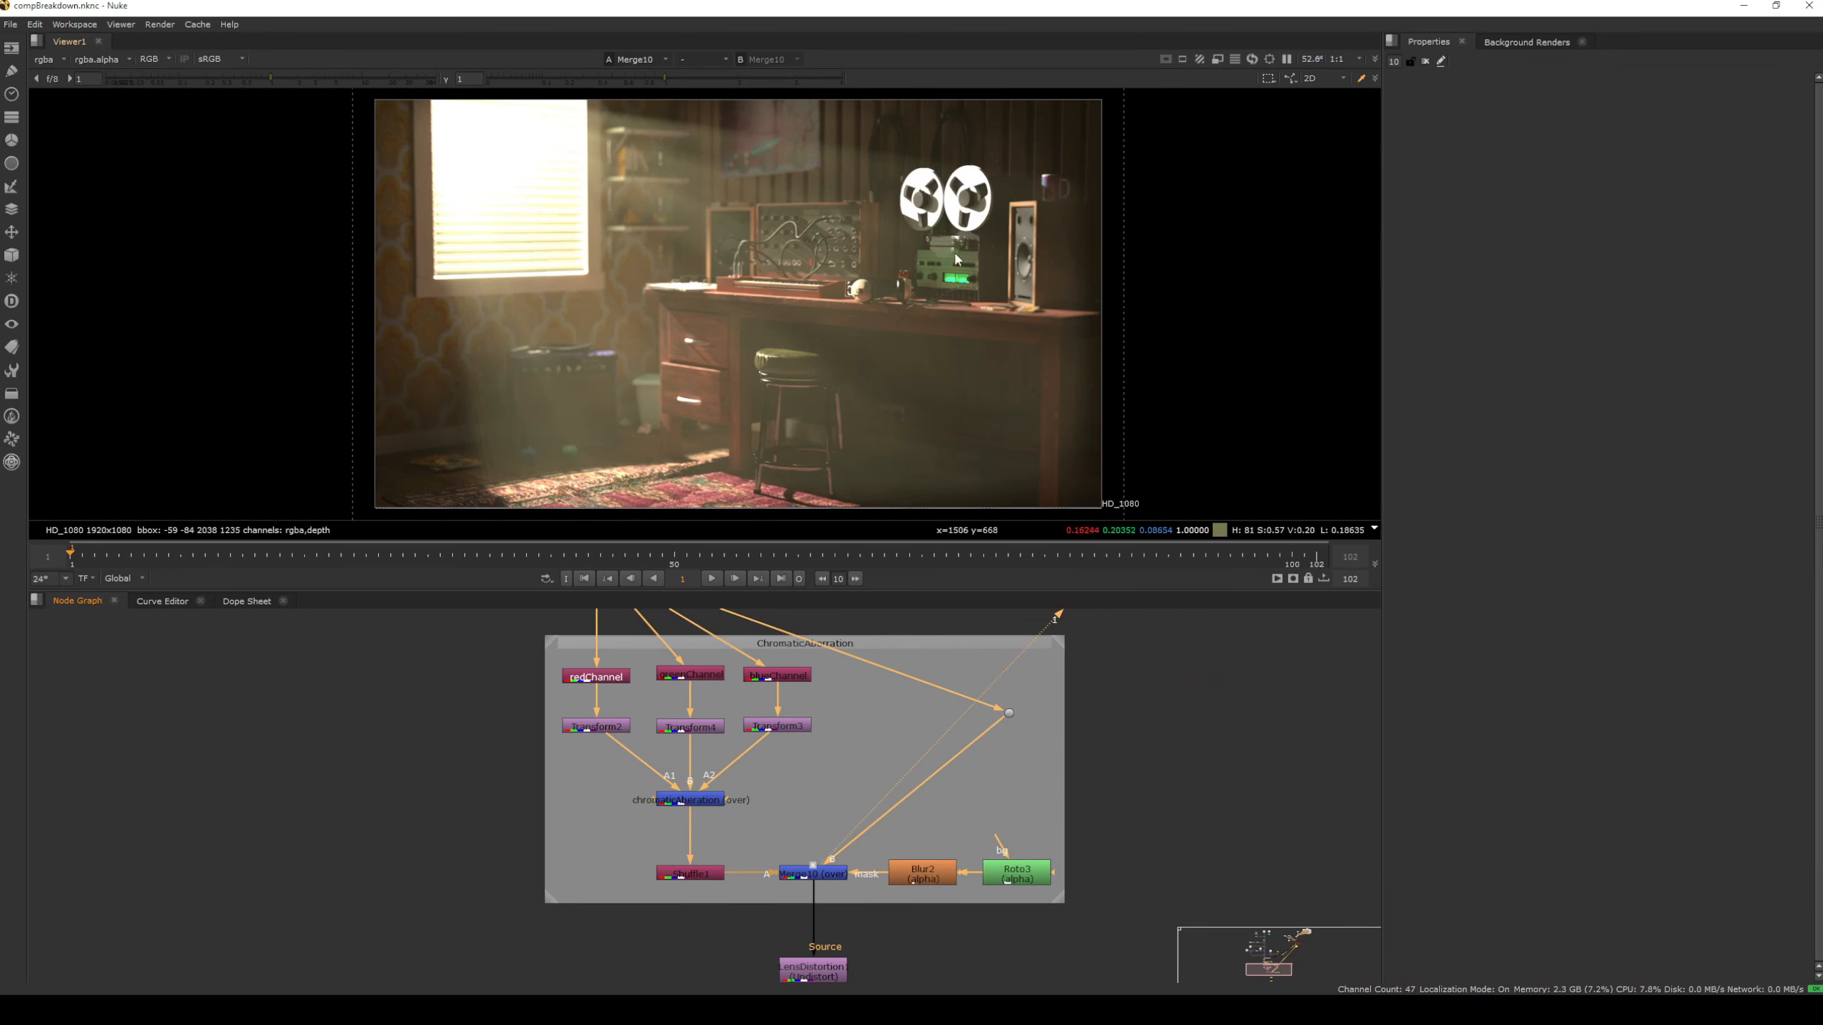
scroll(1054, 267, up, 5)
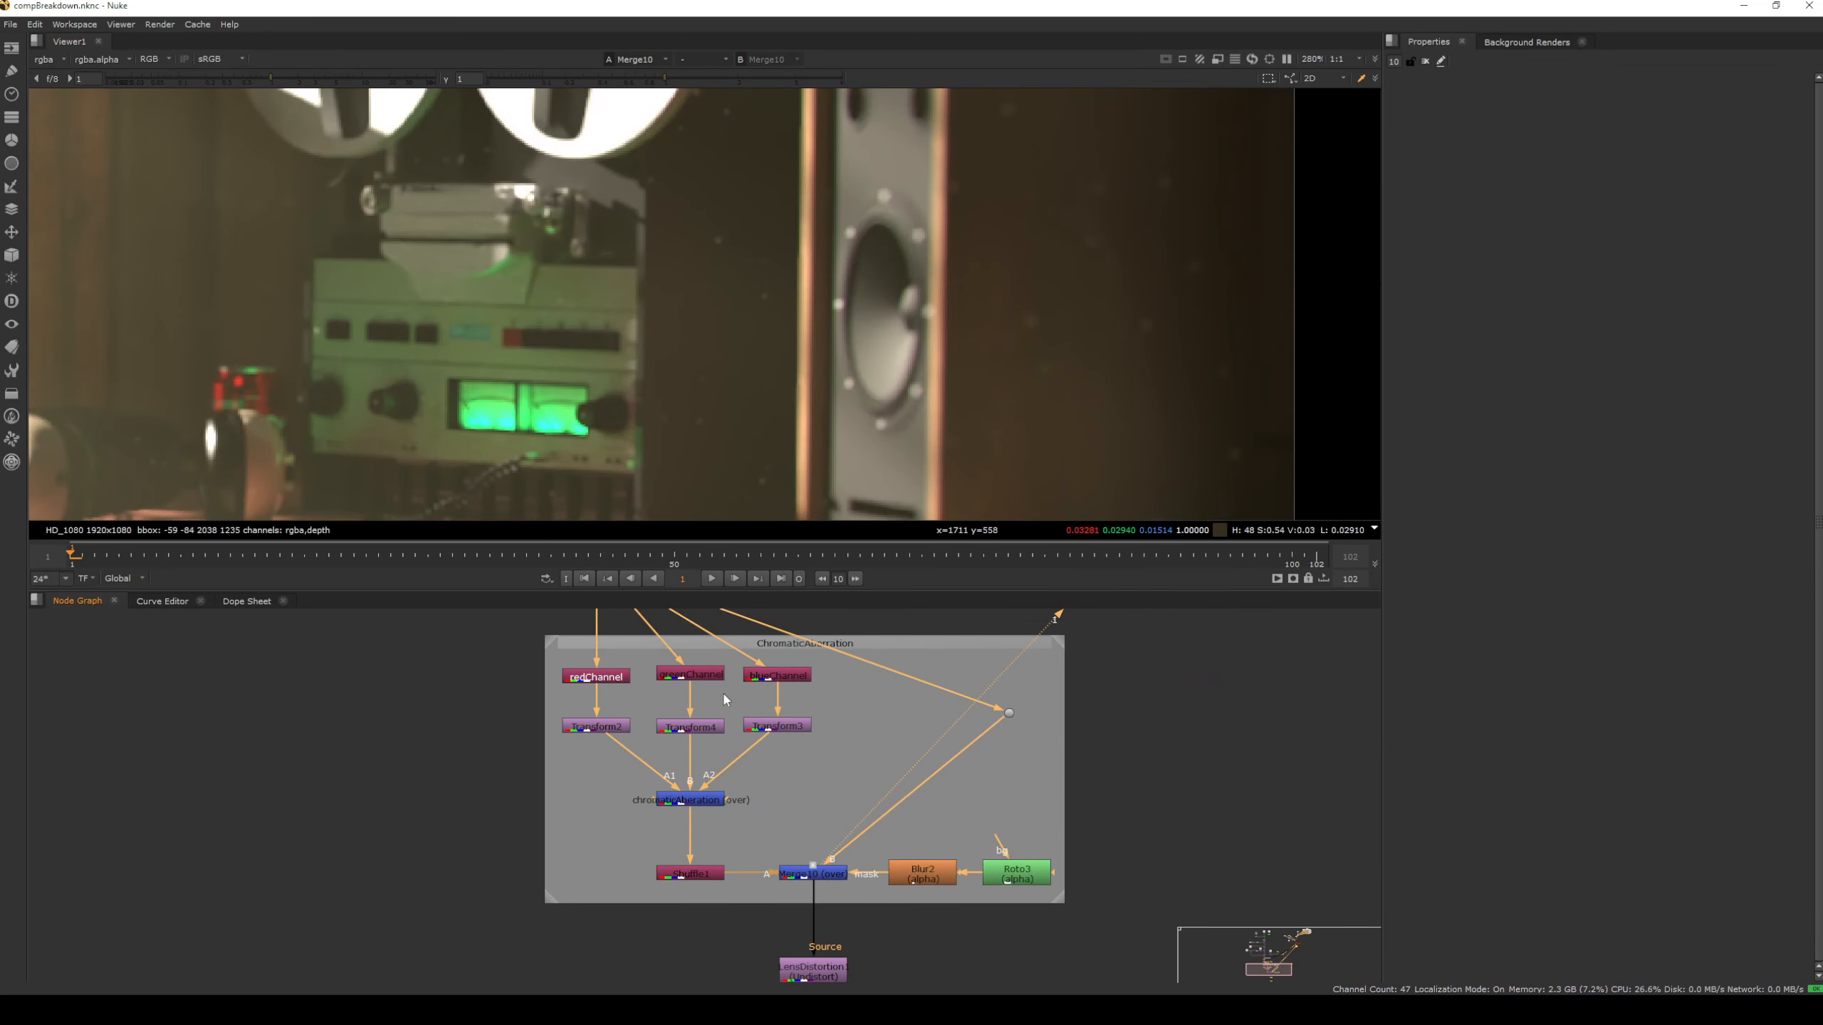
middle_drag(724, 696, 742, 824)
click(591, 694)
key(1)
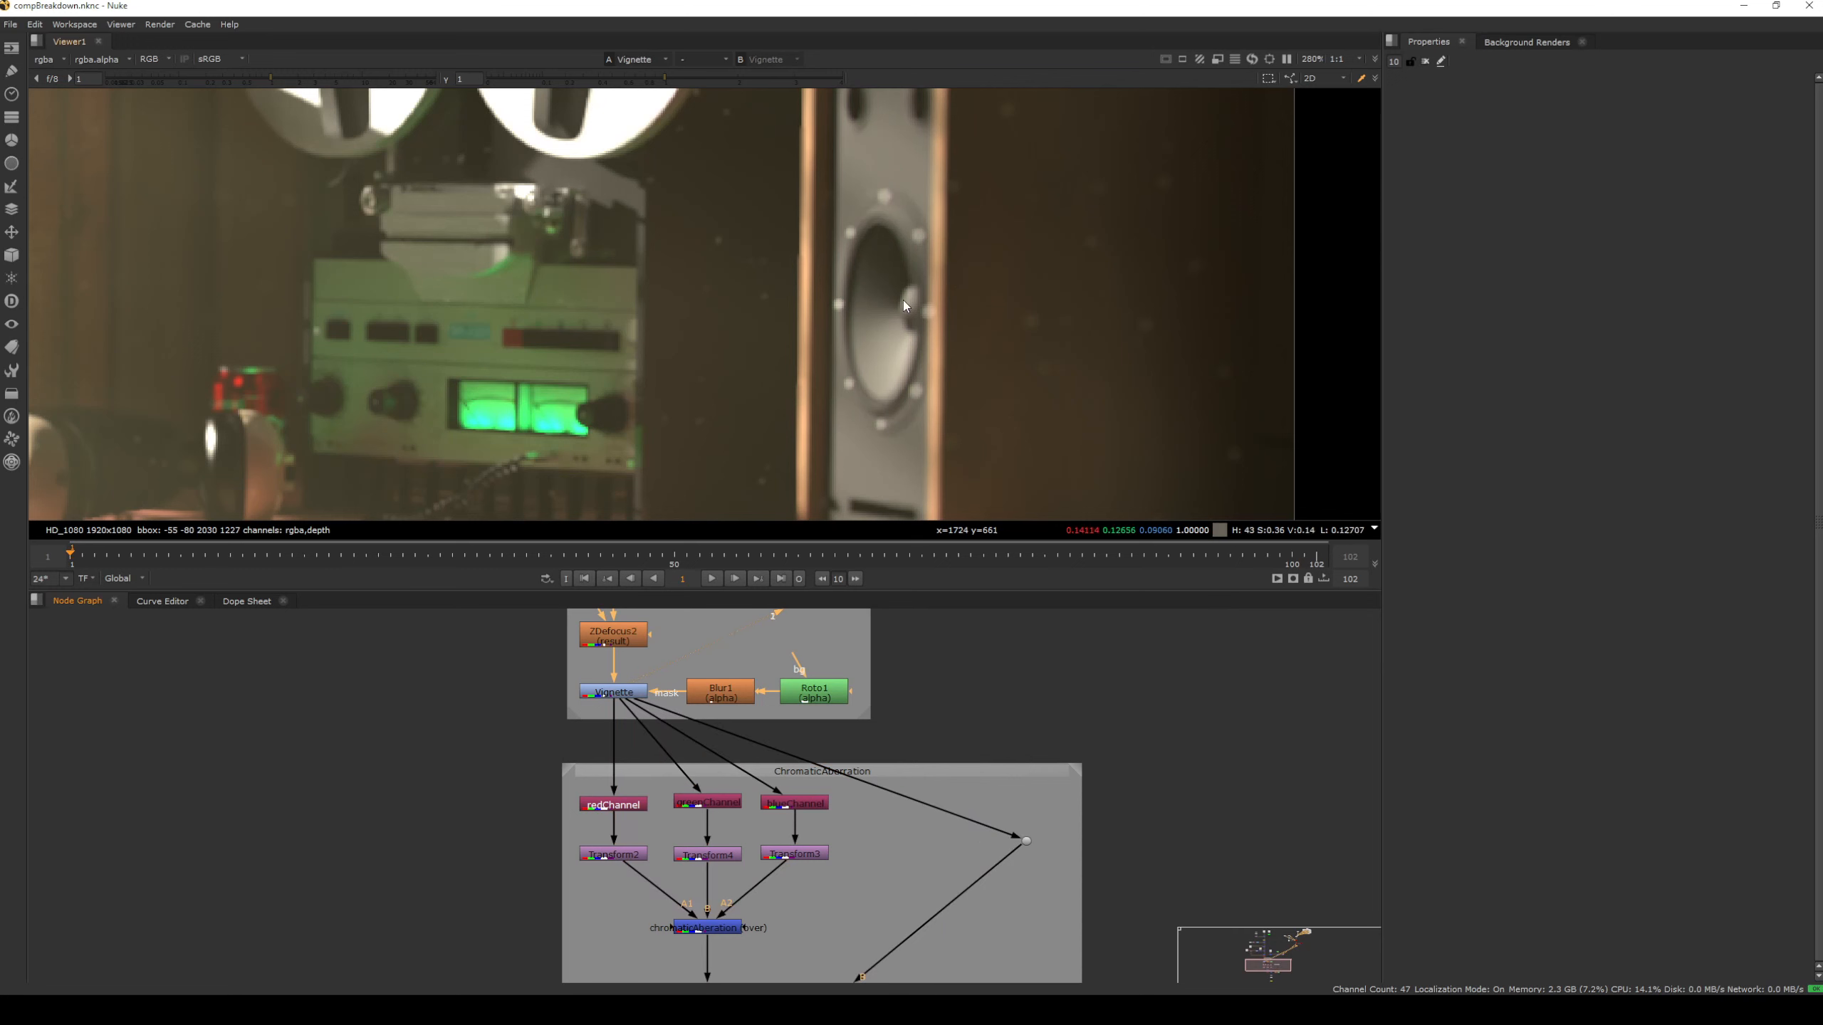
middle_drag(897, 811, 918, 692)
click(864, 883)
key(1)
click(902, 763)
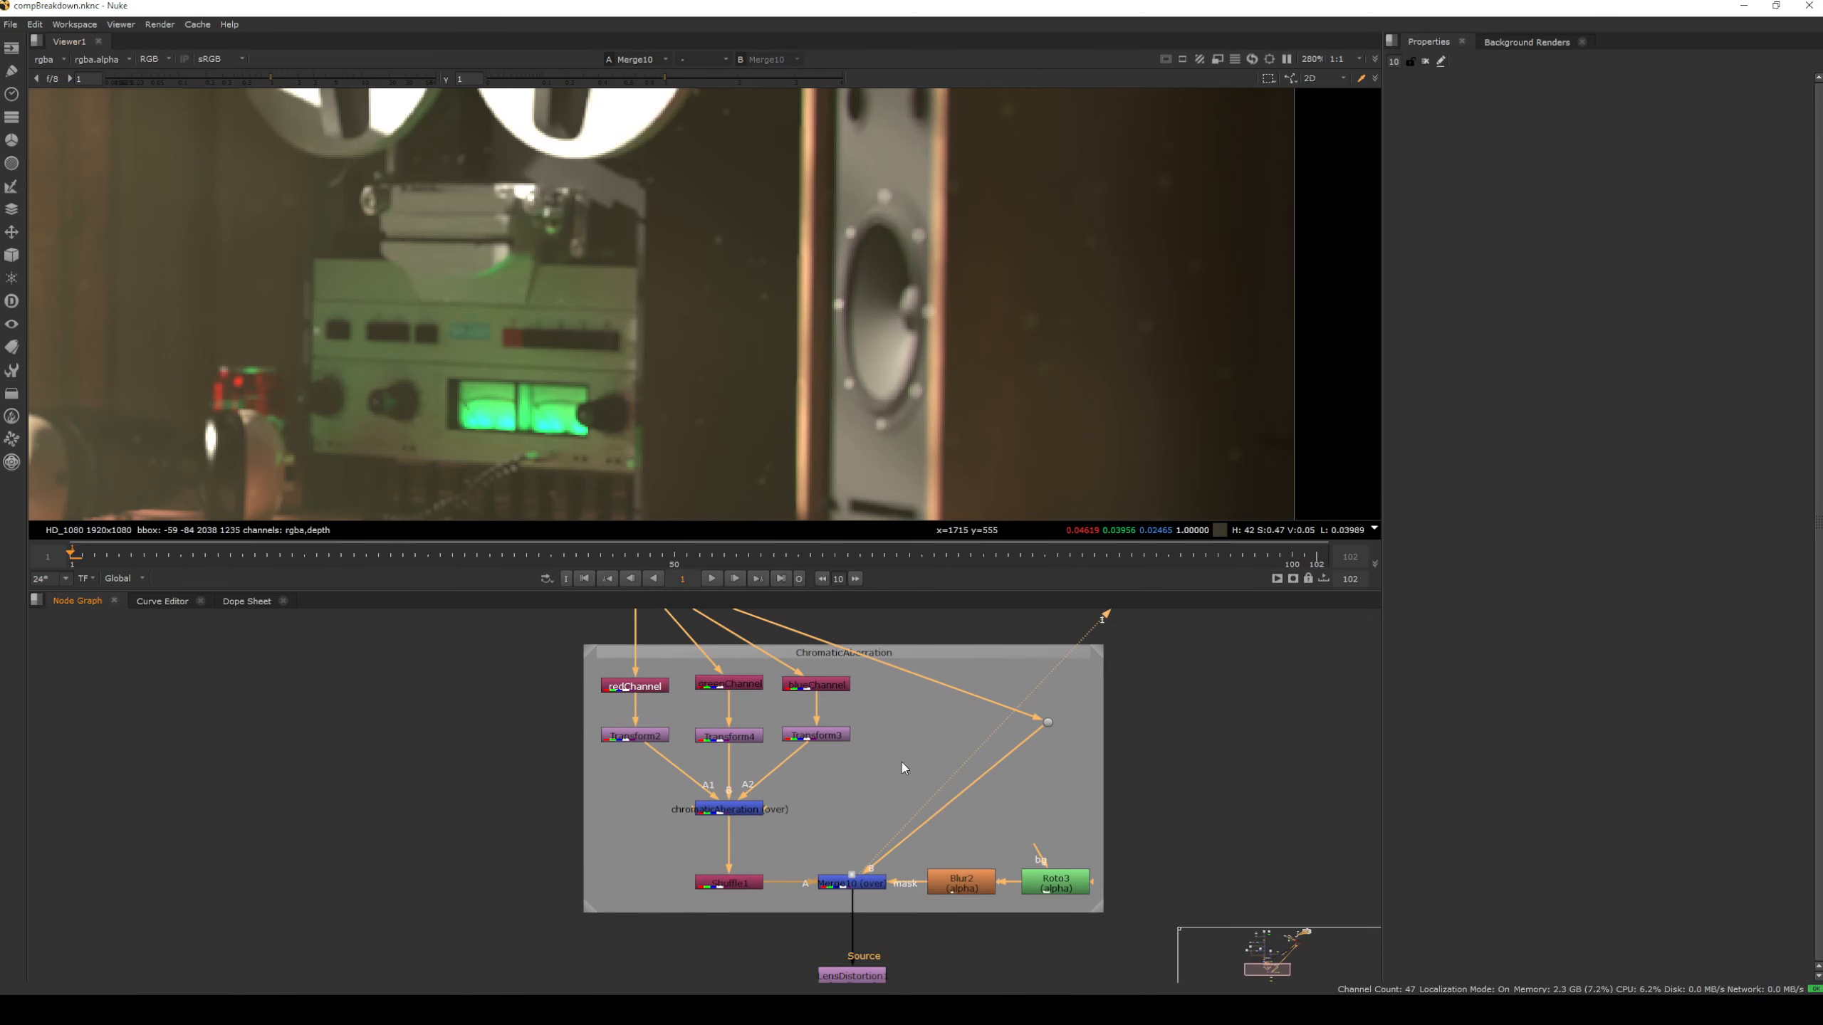
View the full frame at the LensDistortion node and toggle the node off and on to compare its effect
middle_drag(911, 973, 908, 816)
click(876, 831)
scroll(732, 305, down, 6)
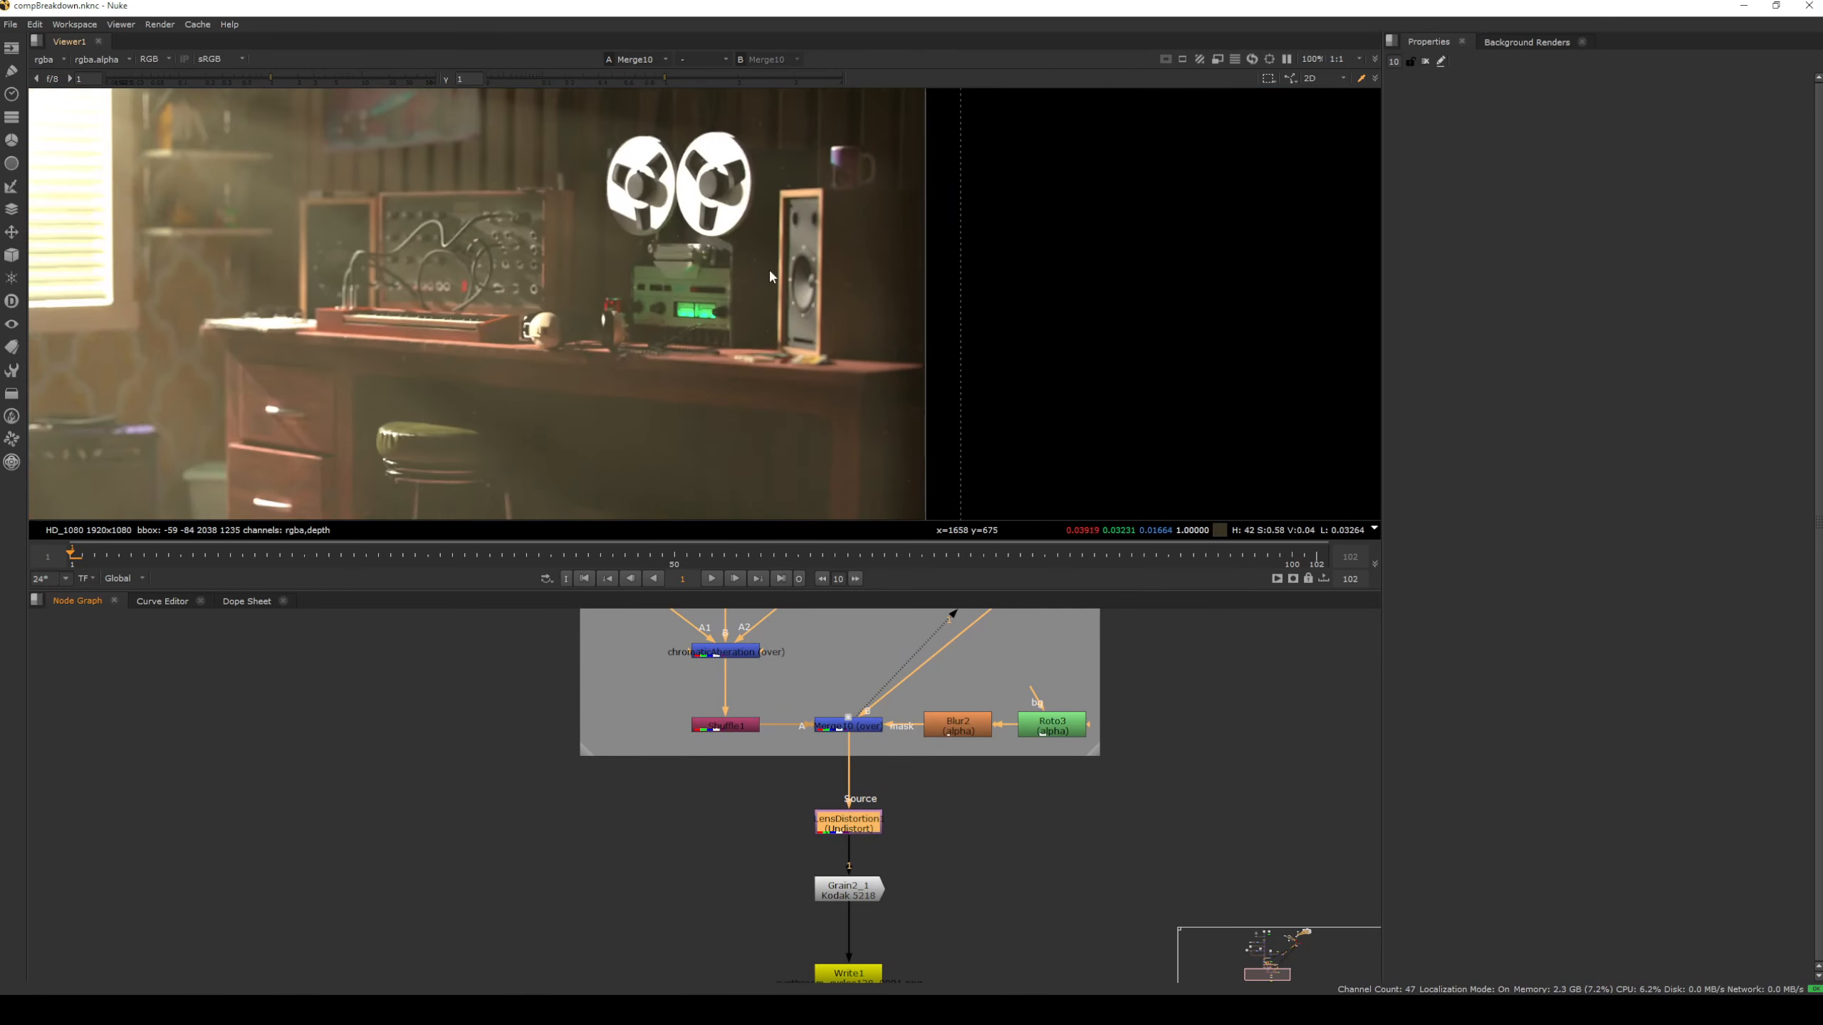
middle_drag(732, 306, 789, 256)
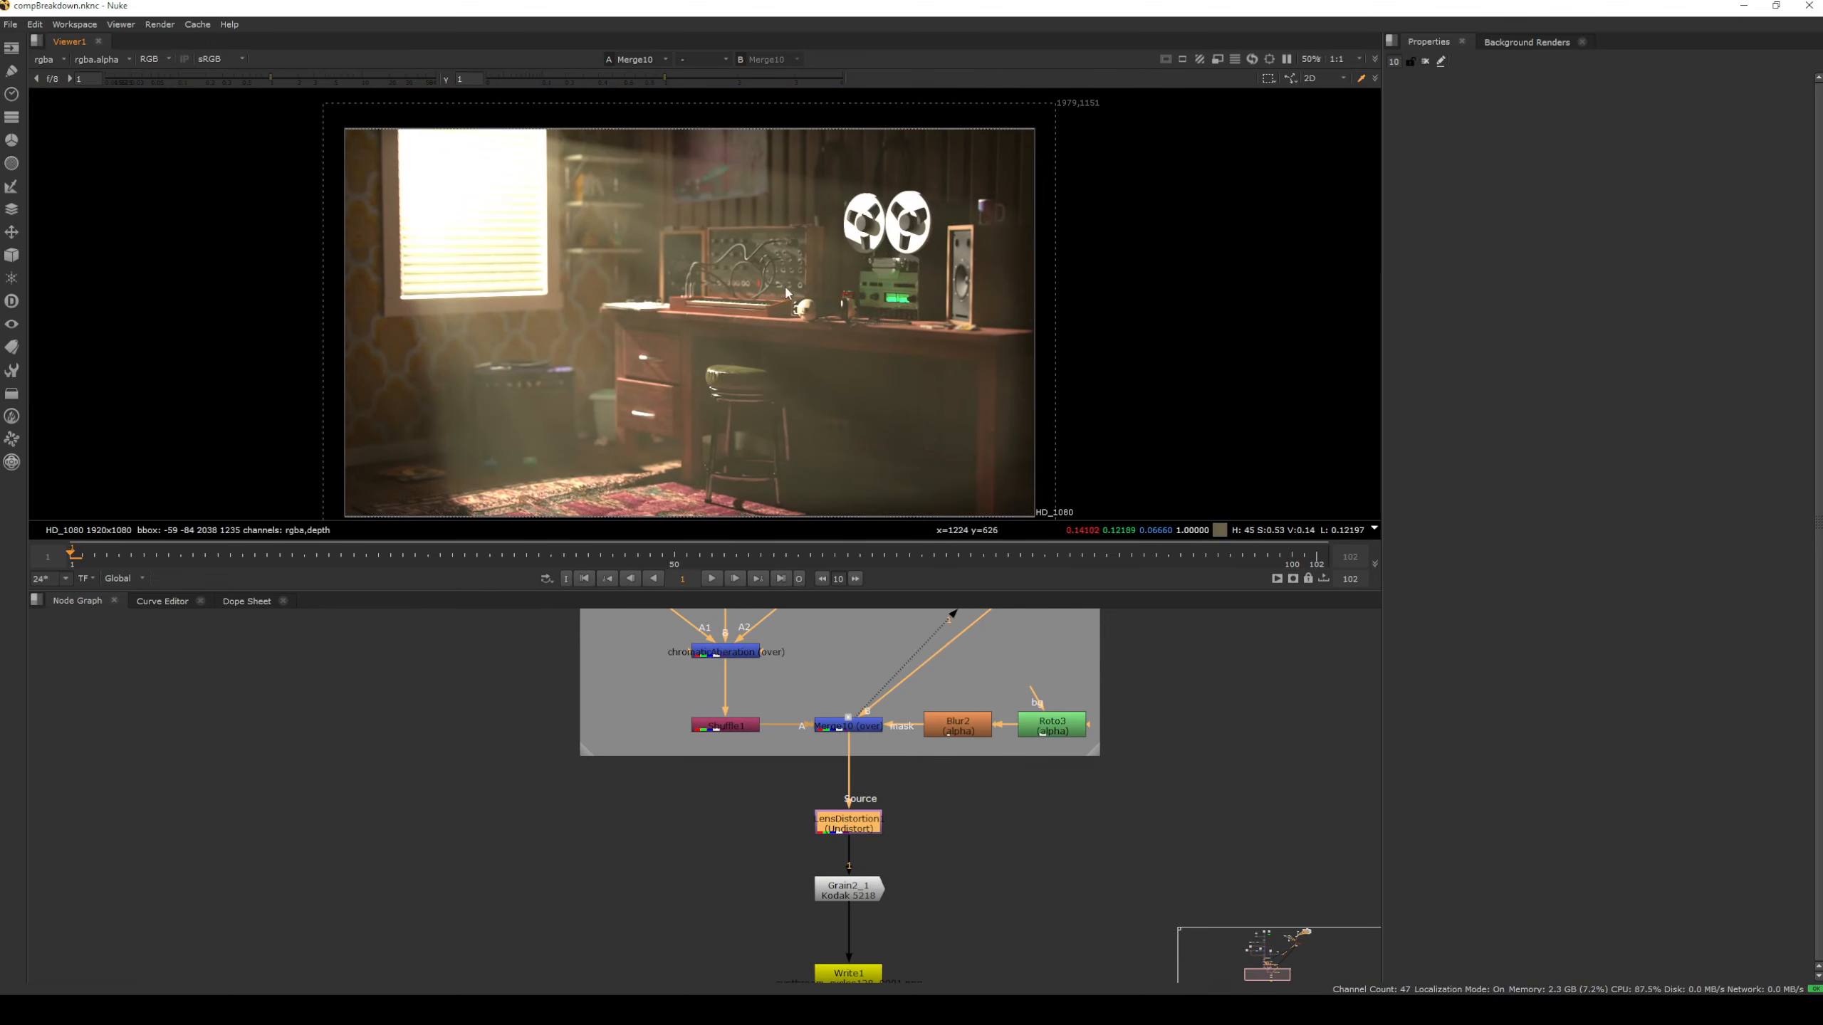
key(1)
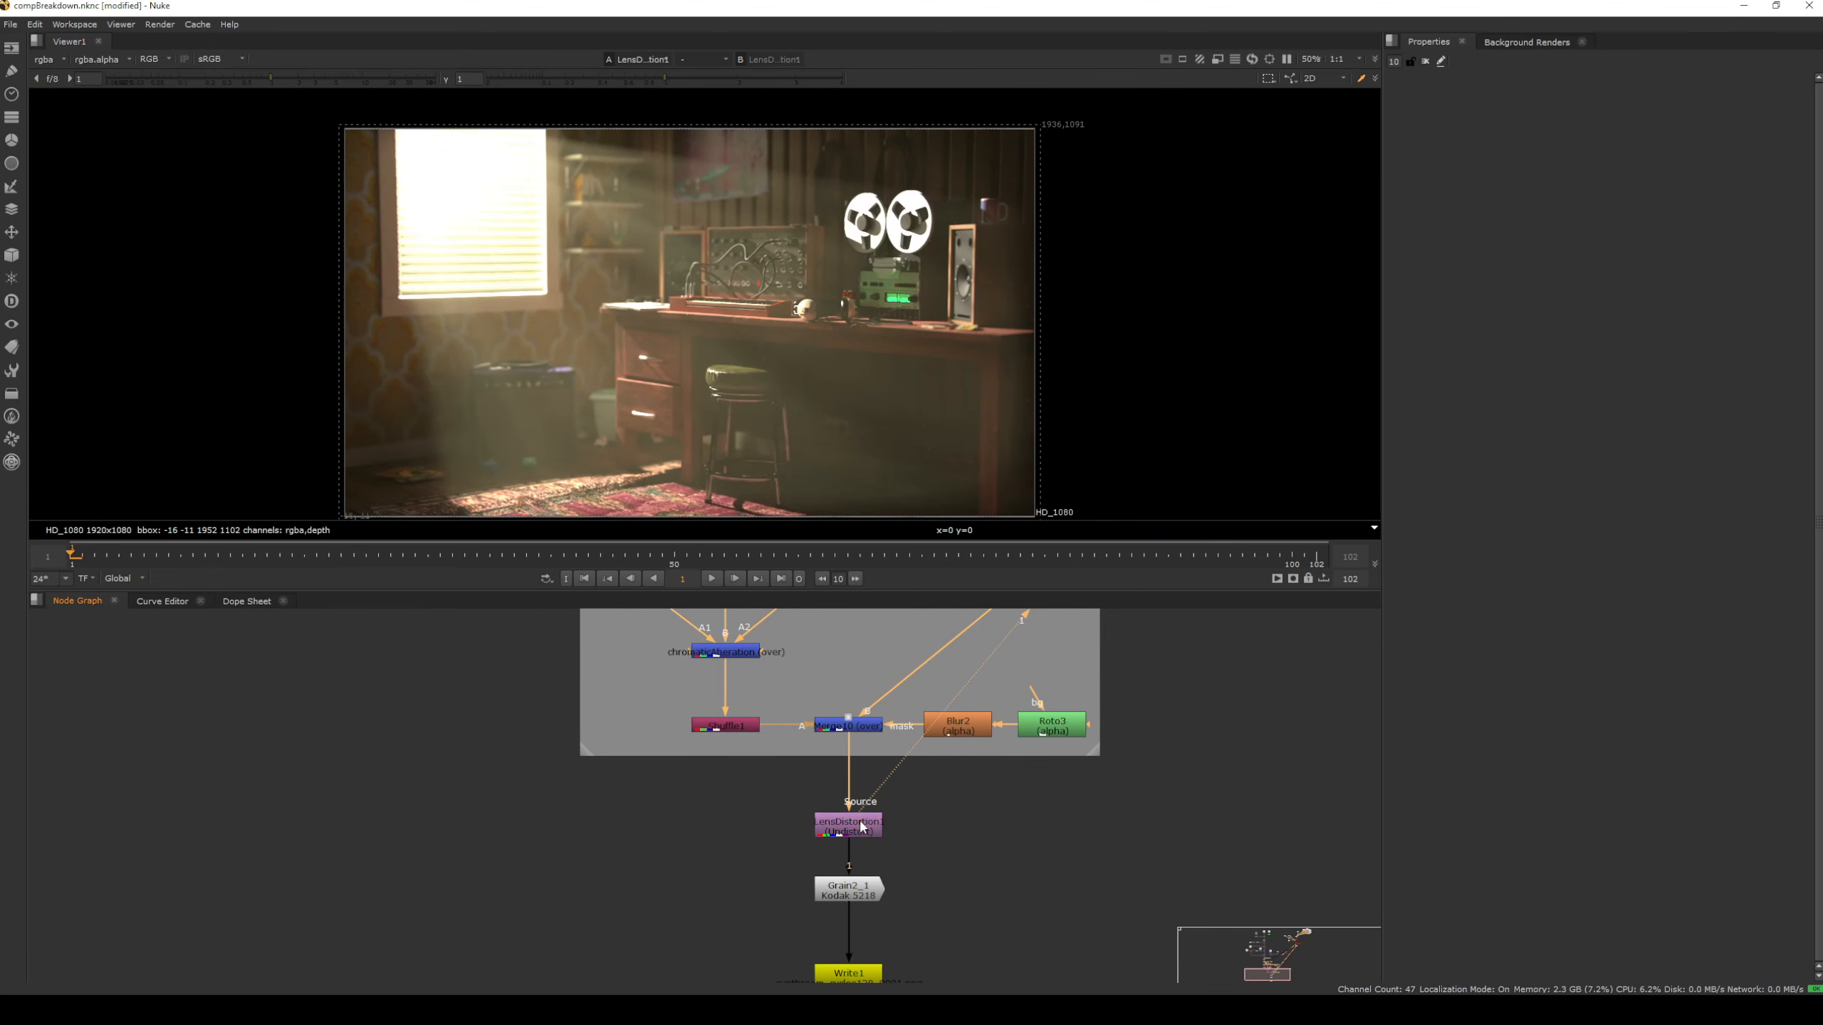
key(d)
key(d)
key(d)
key(d)
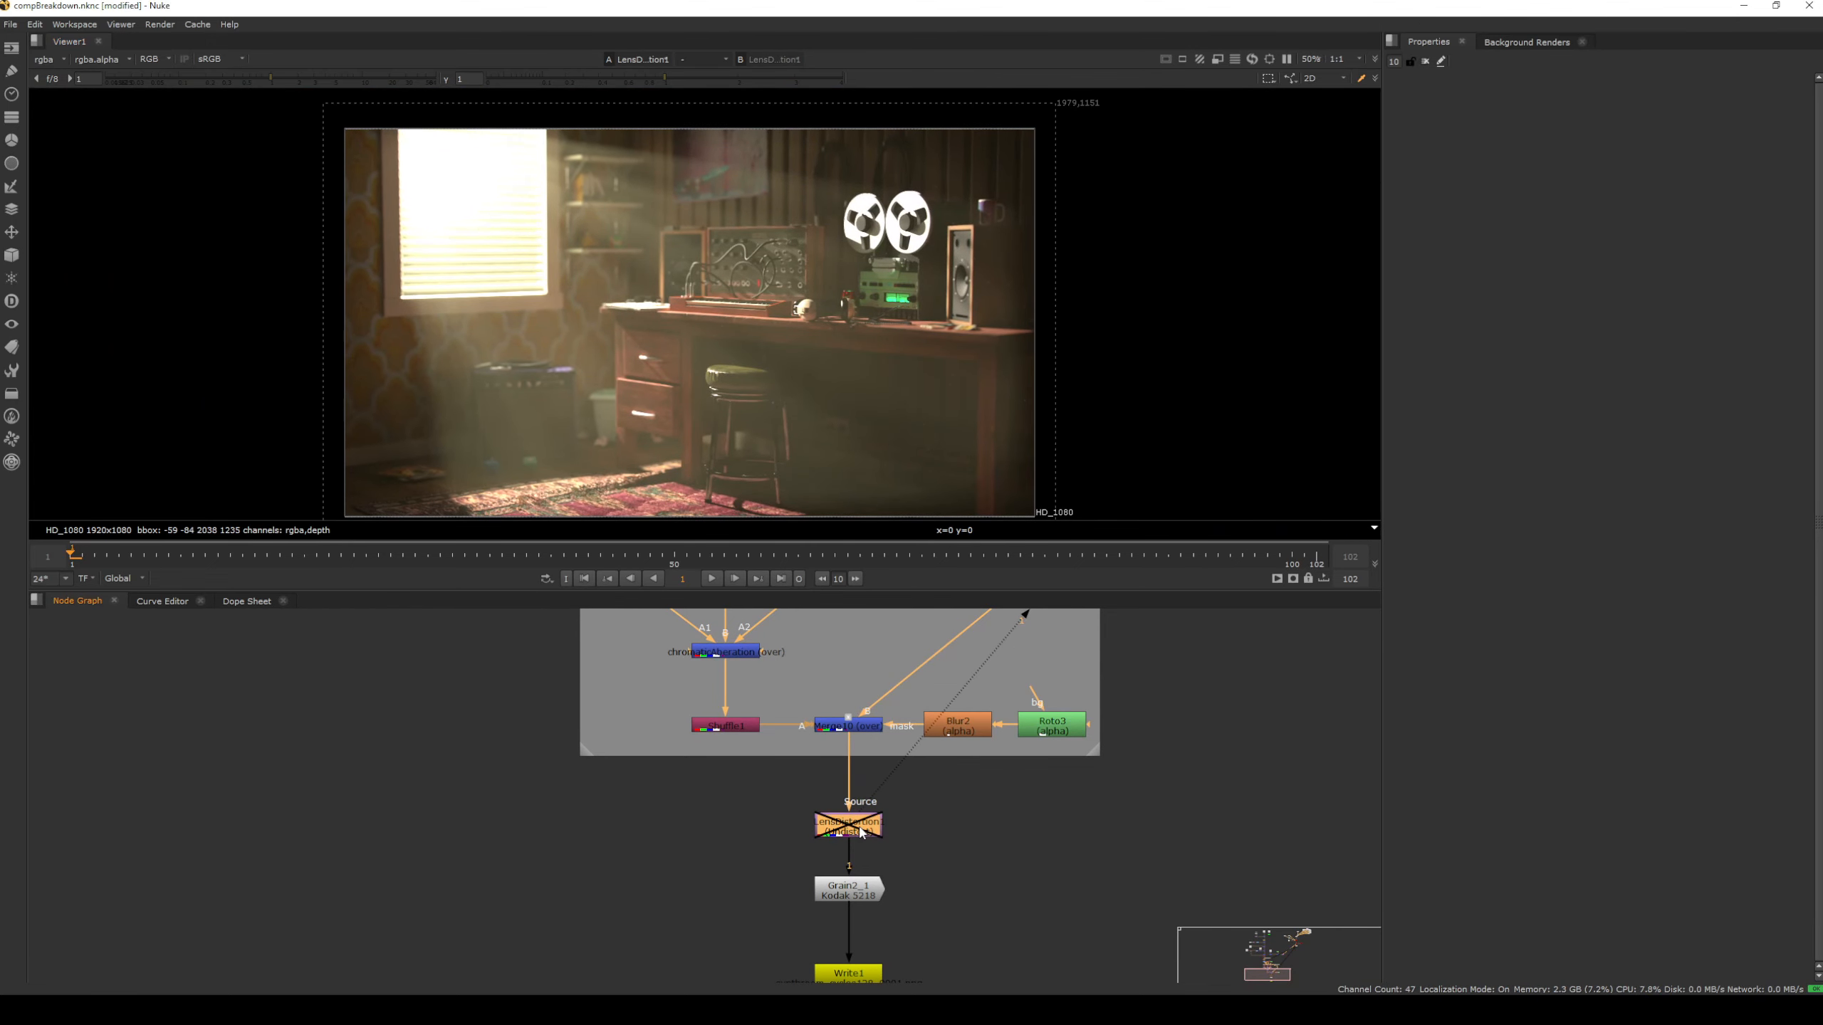
View the comp at the Grain2_1 node and at the final Write1 node, and look over the node graph
middle_drag(858, 889, 868, 819)
click(869, 823)
key(1)
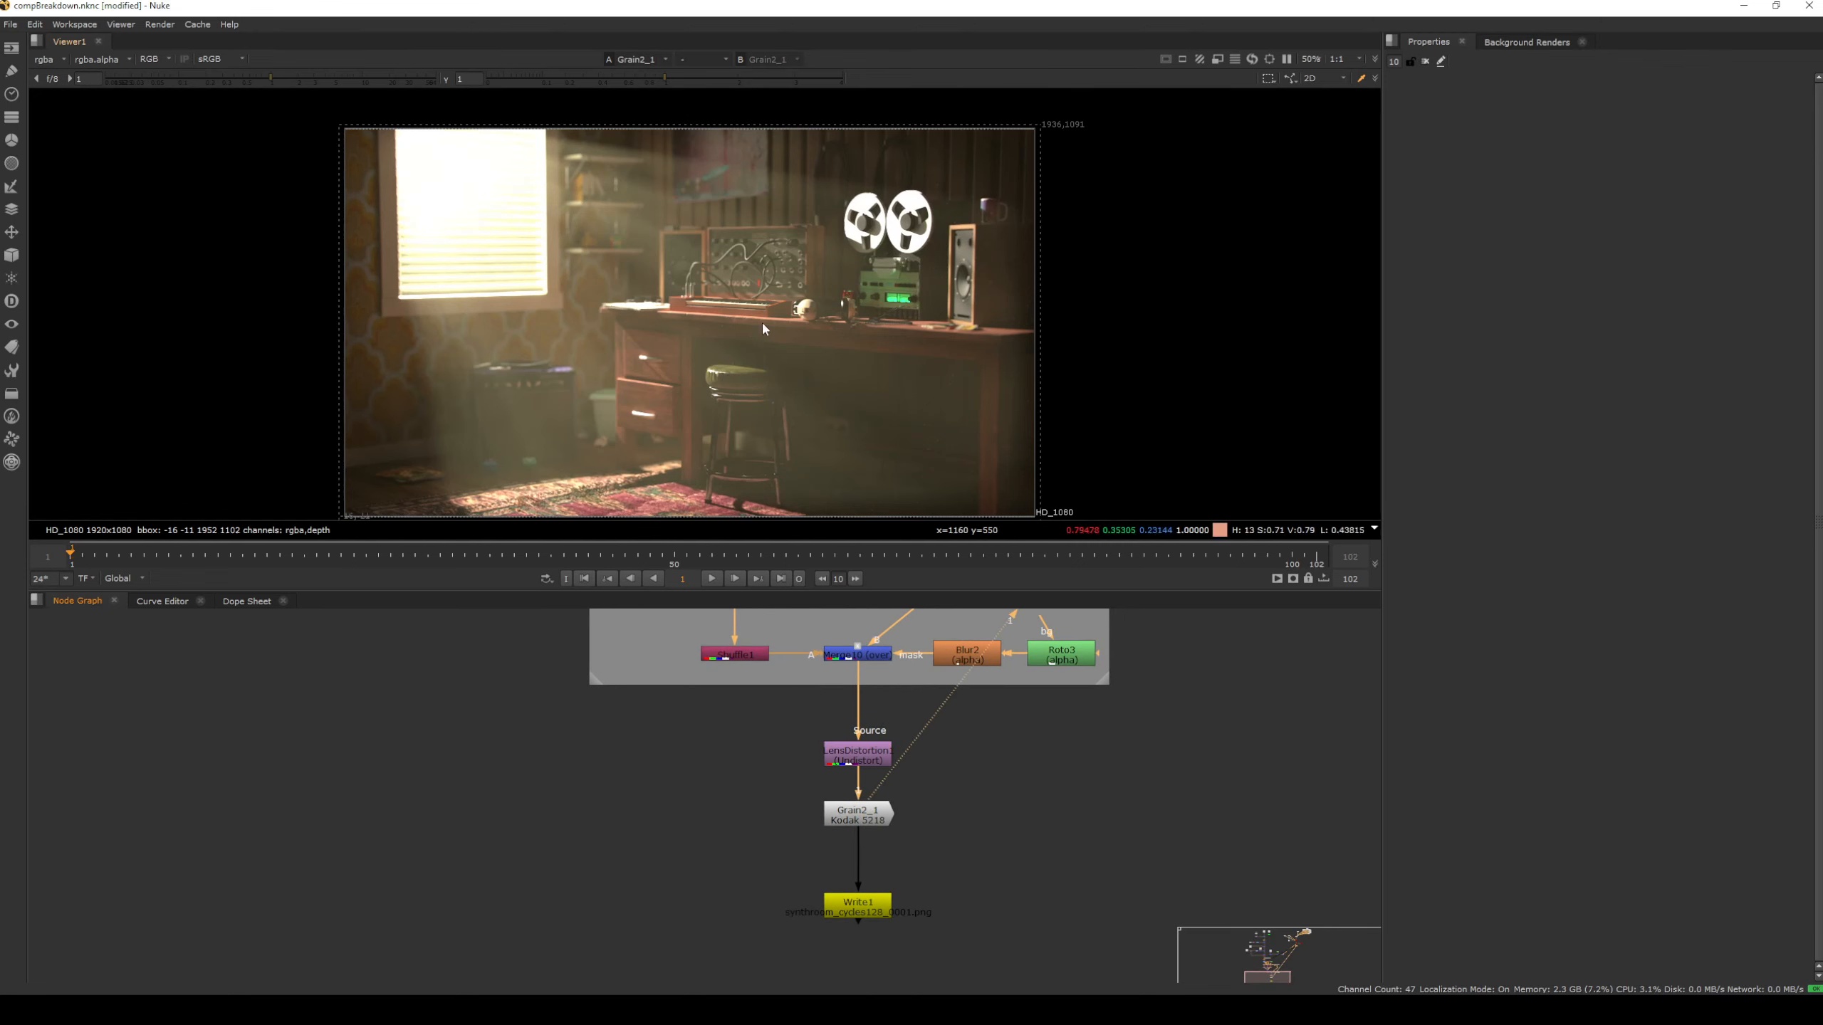
click(855, 906)
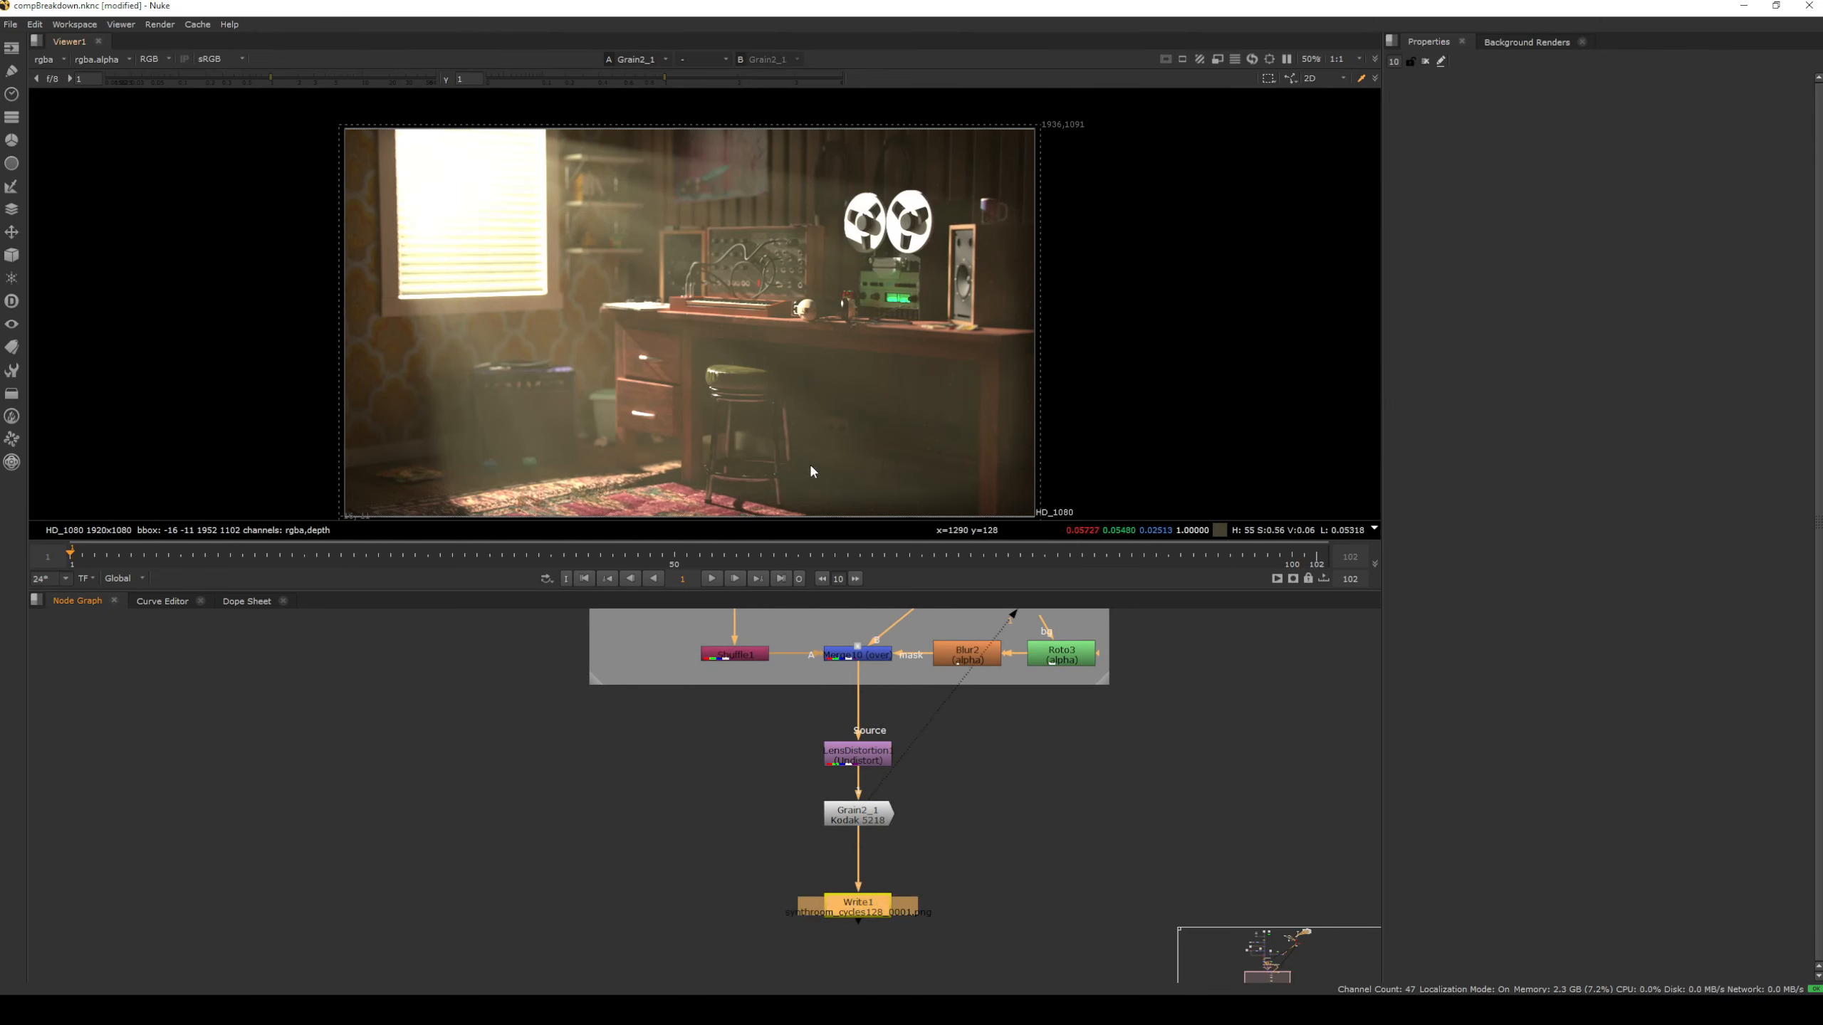
key(1)
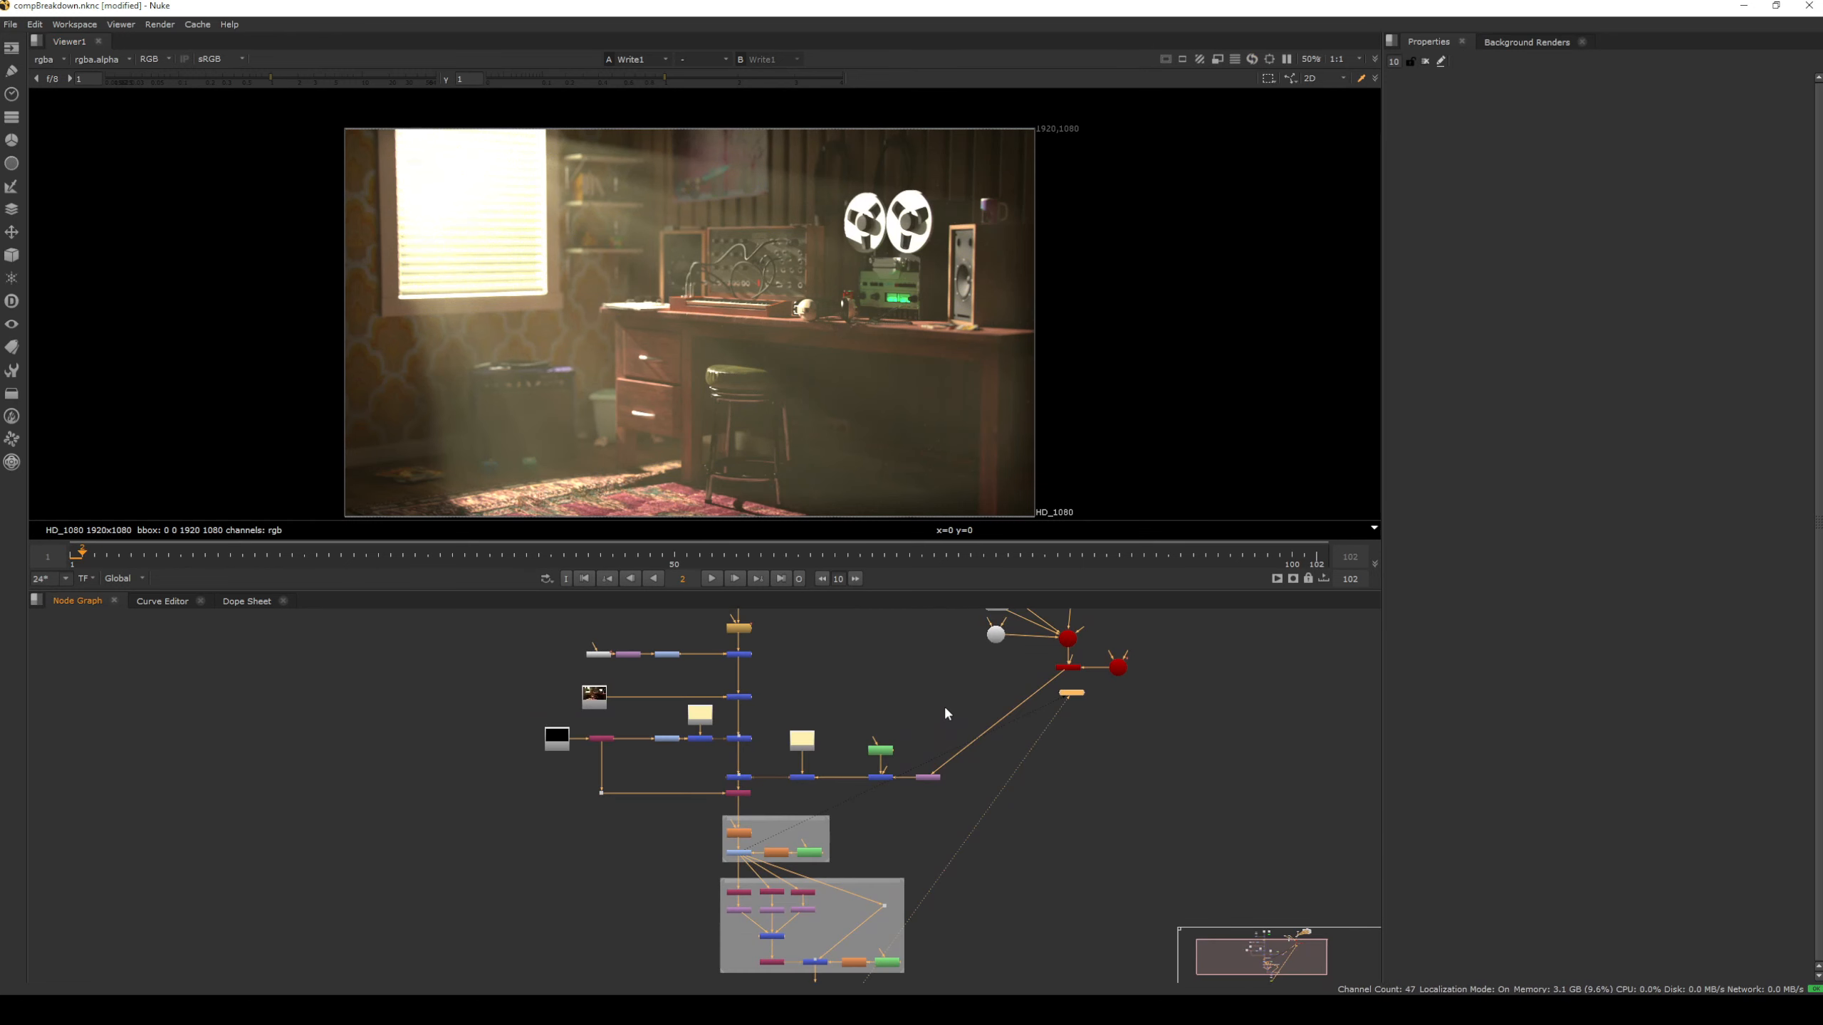
scroll(944, 711, down, 3)
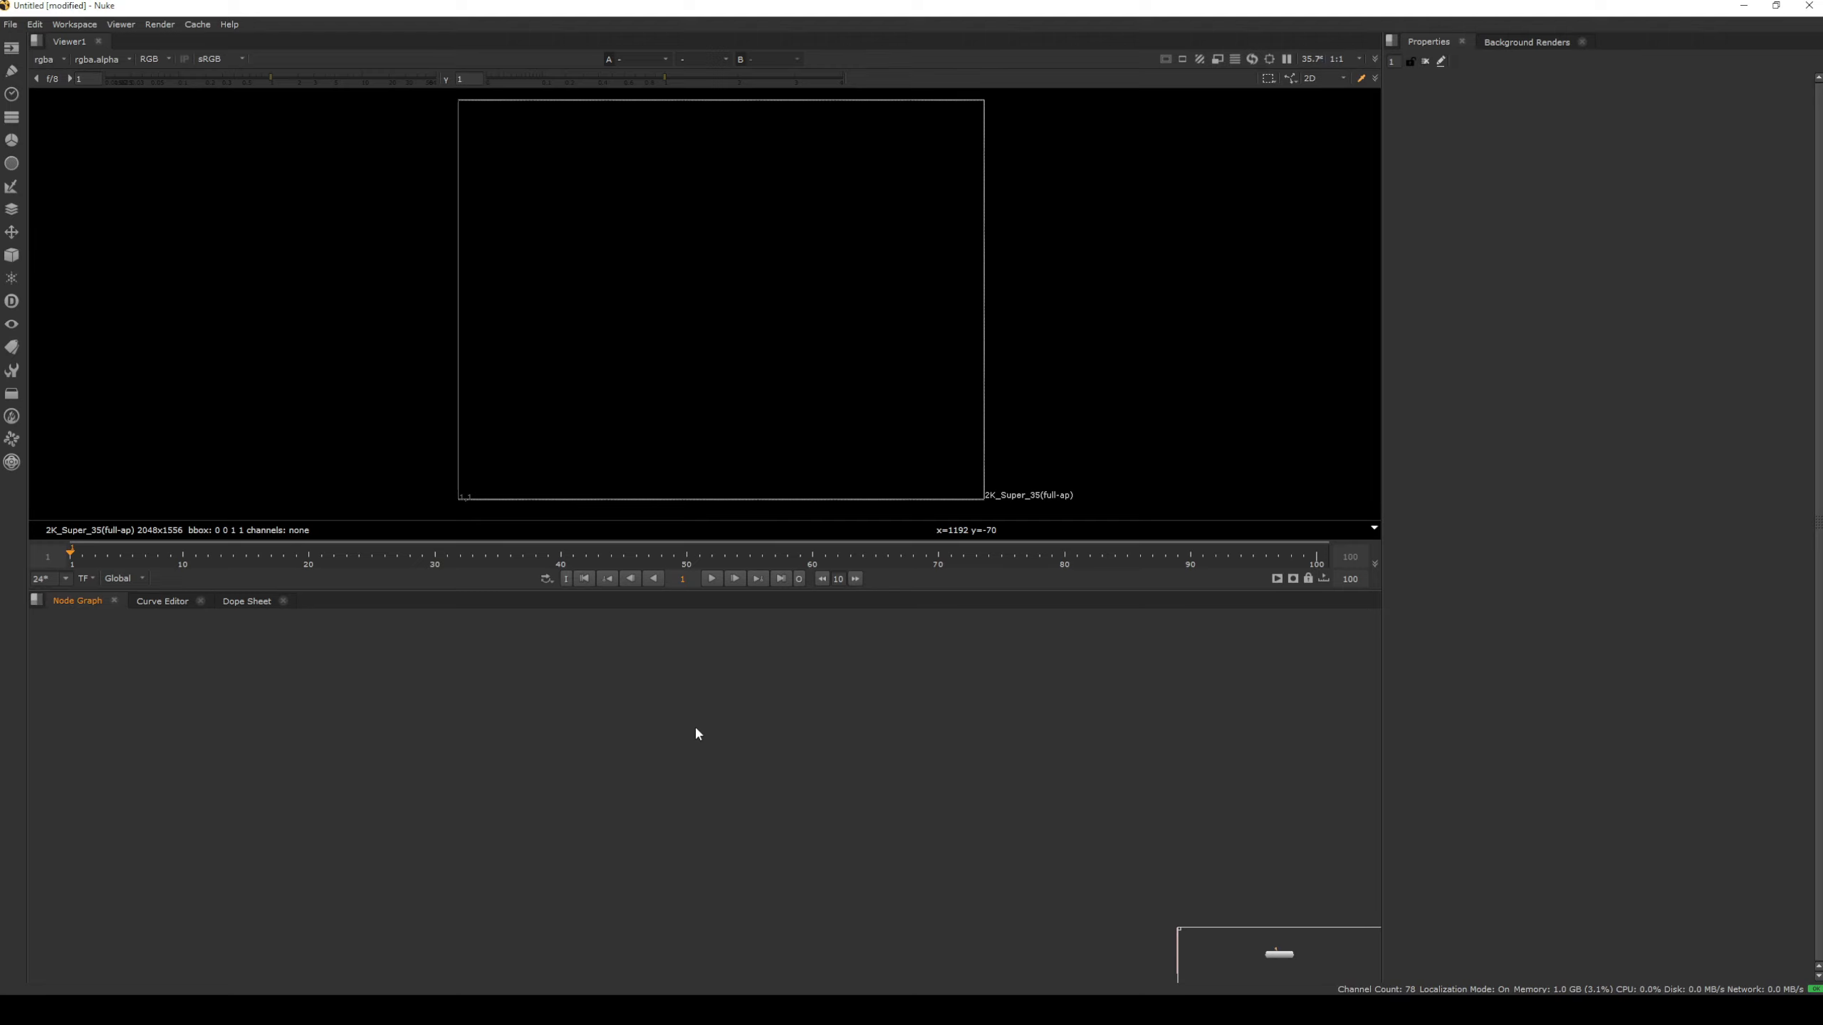
Set the project's full size format to HD_1080 and check the color management settings
key(s)
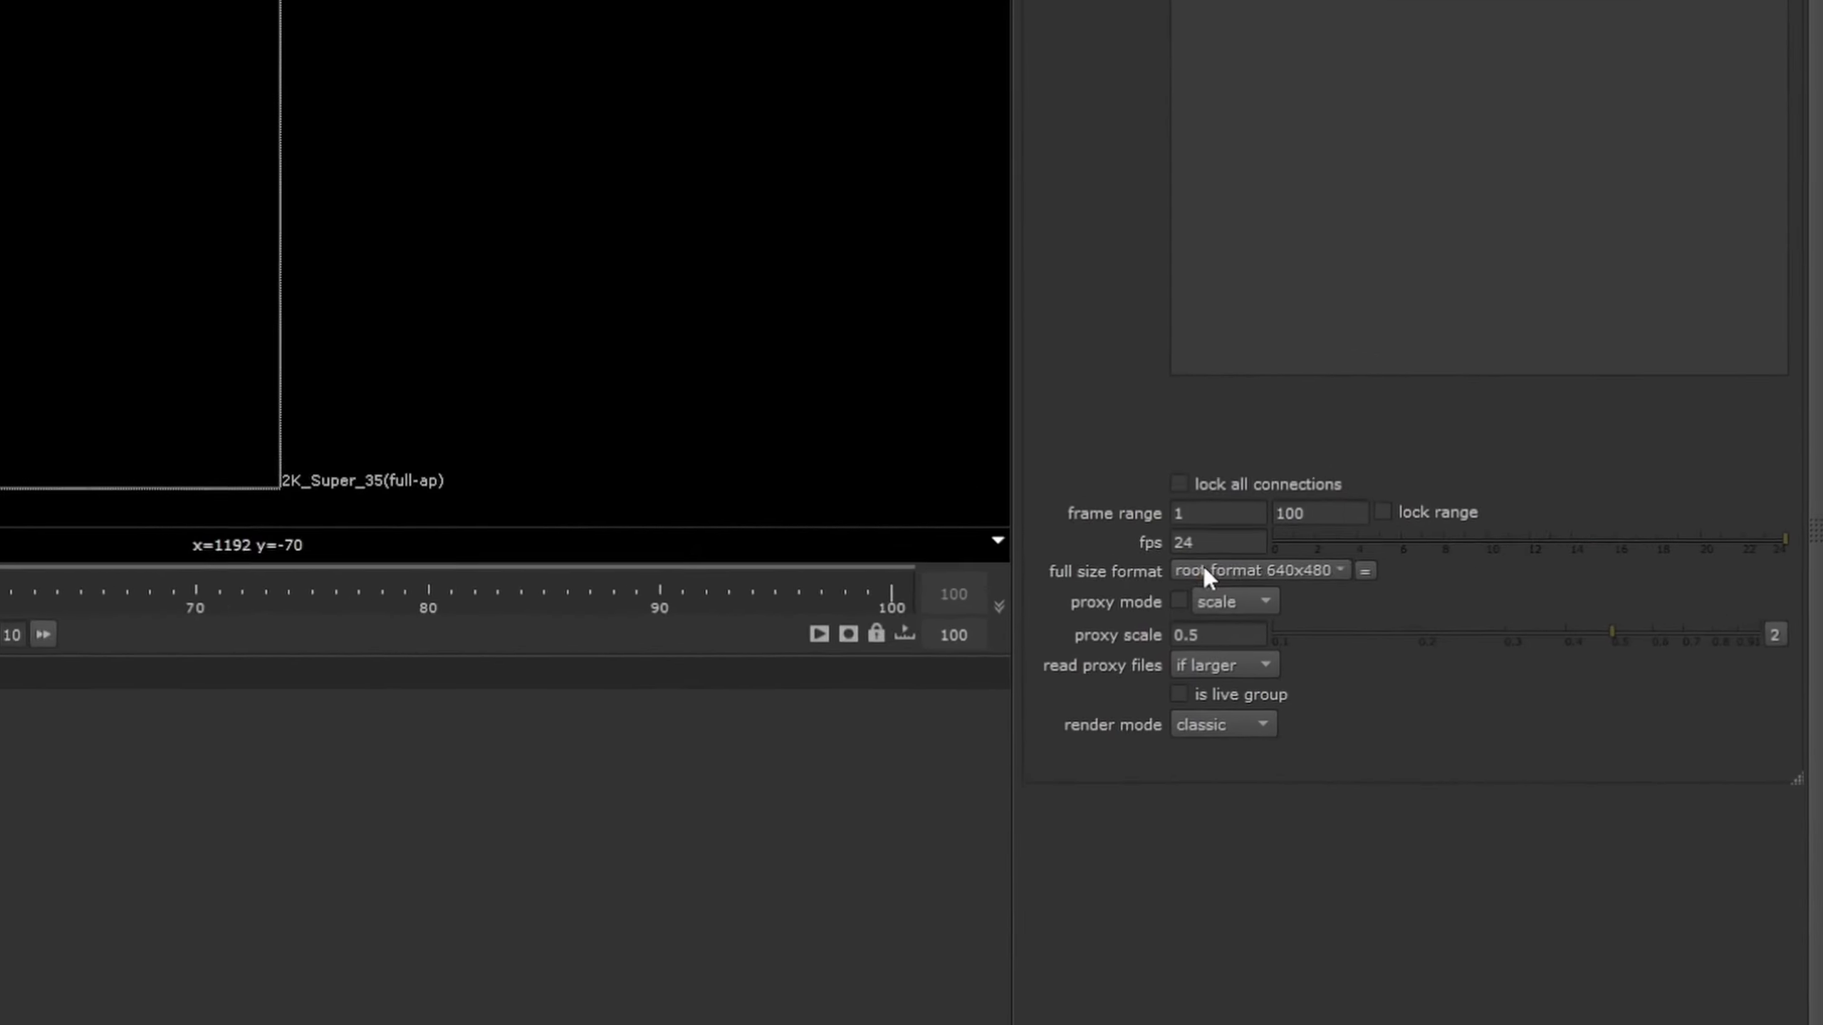
click(1109, 585)
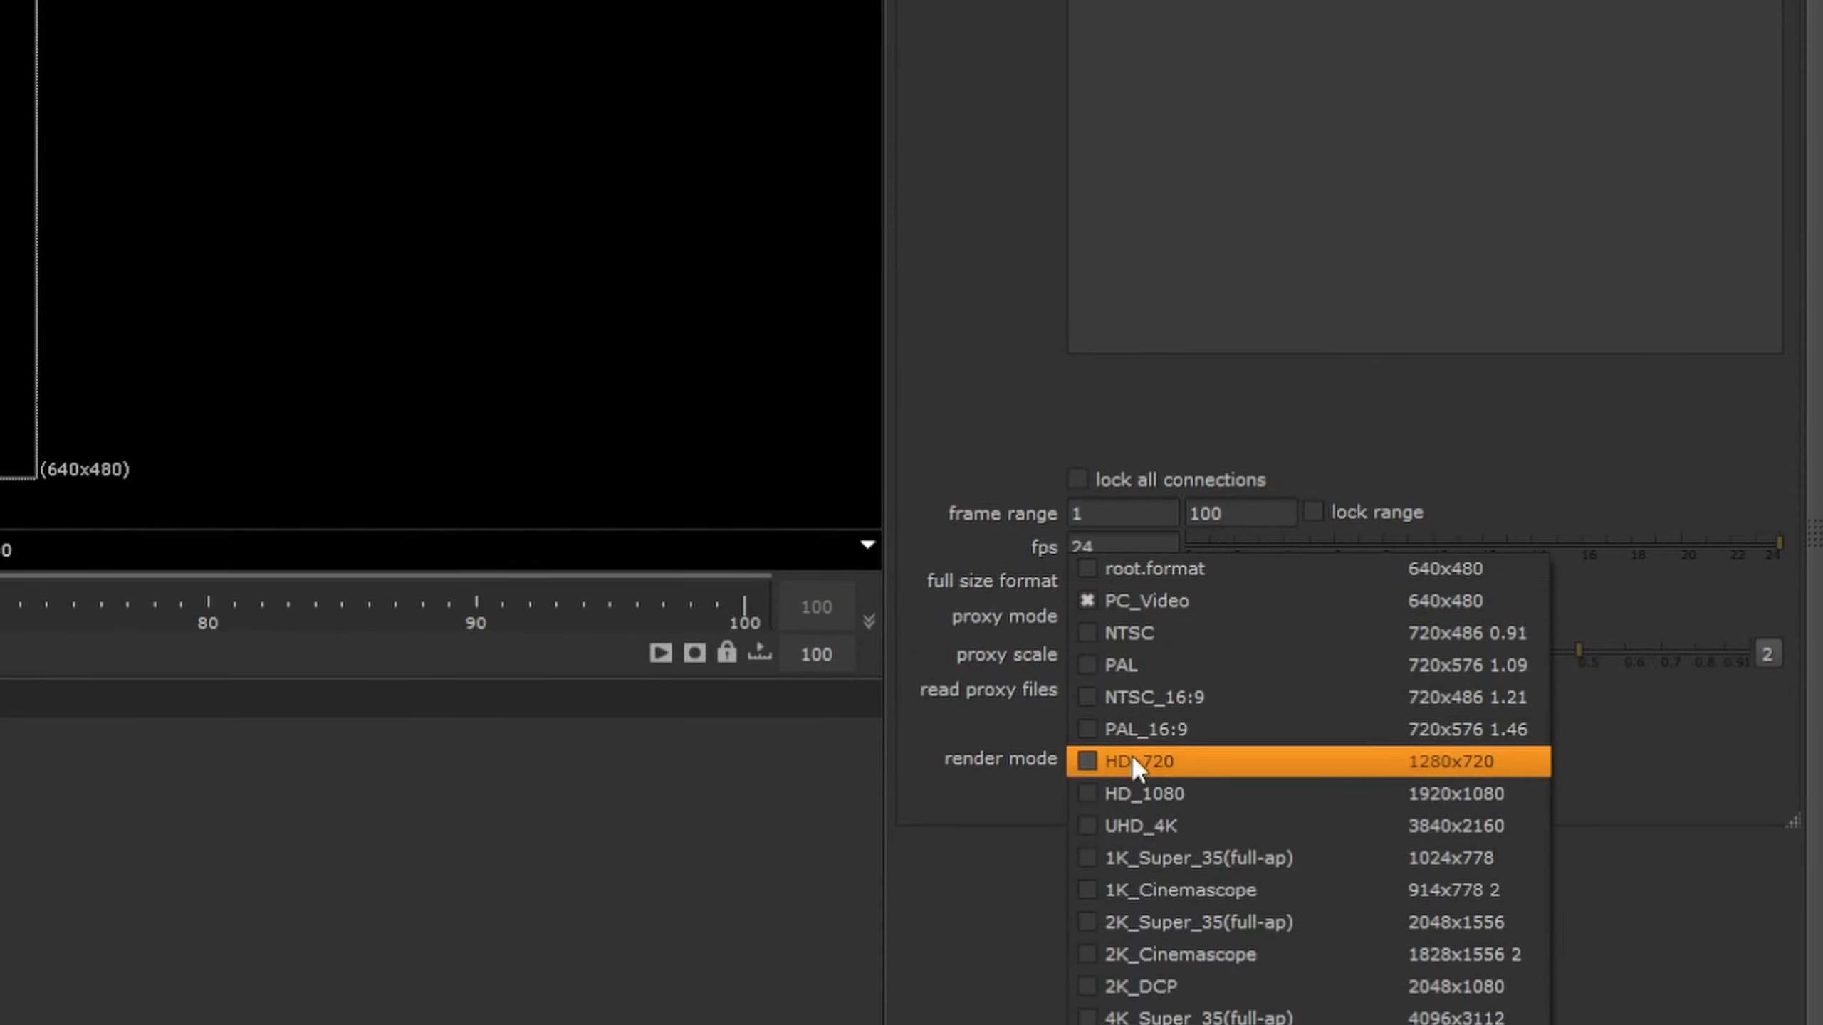
click(1137, 793)
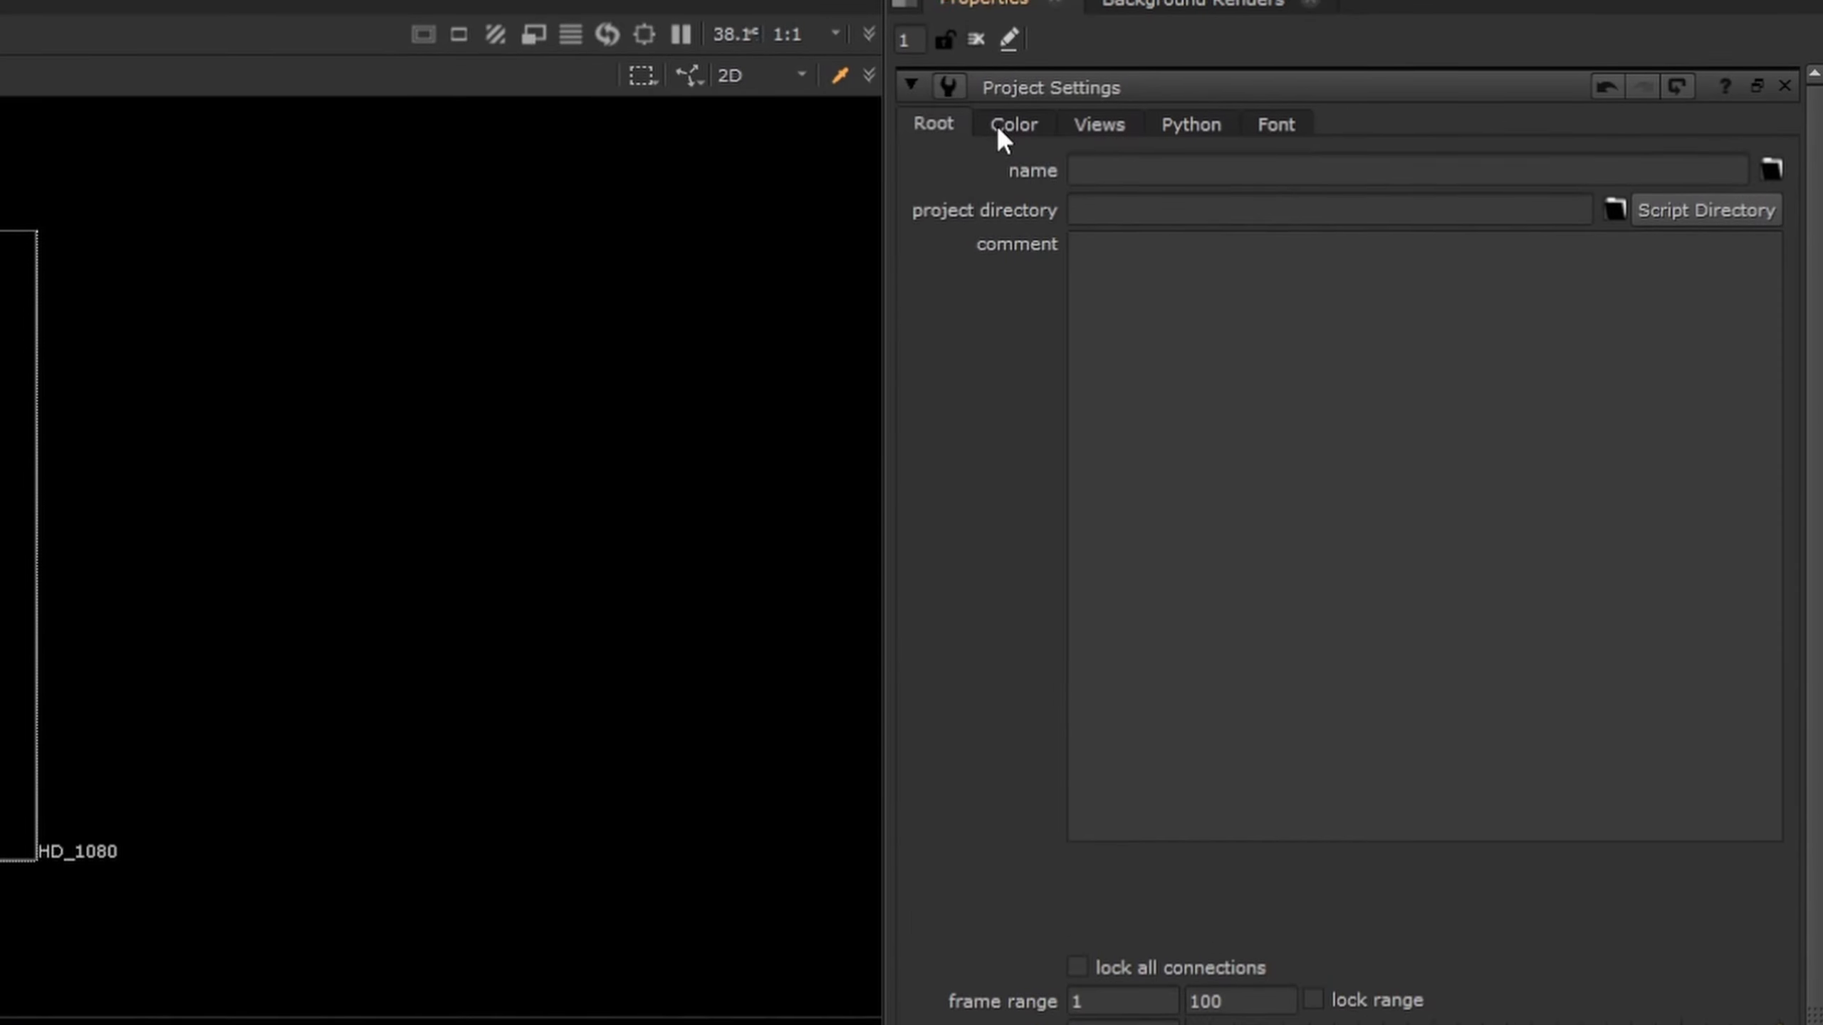
click(1011, 18)
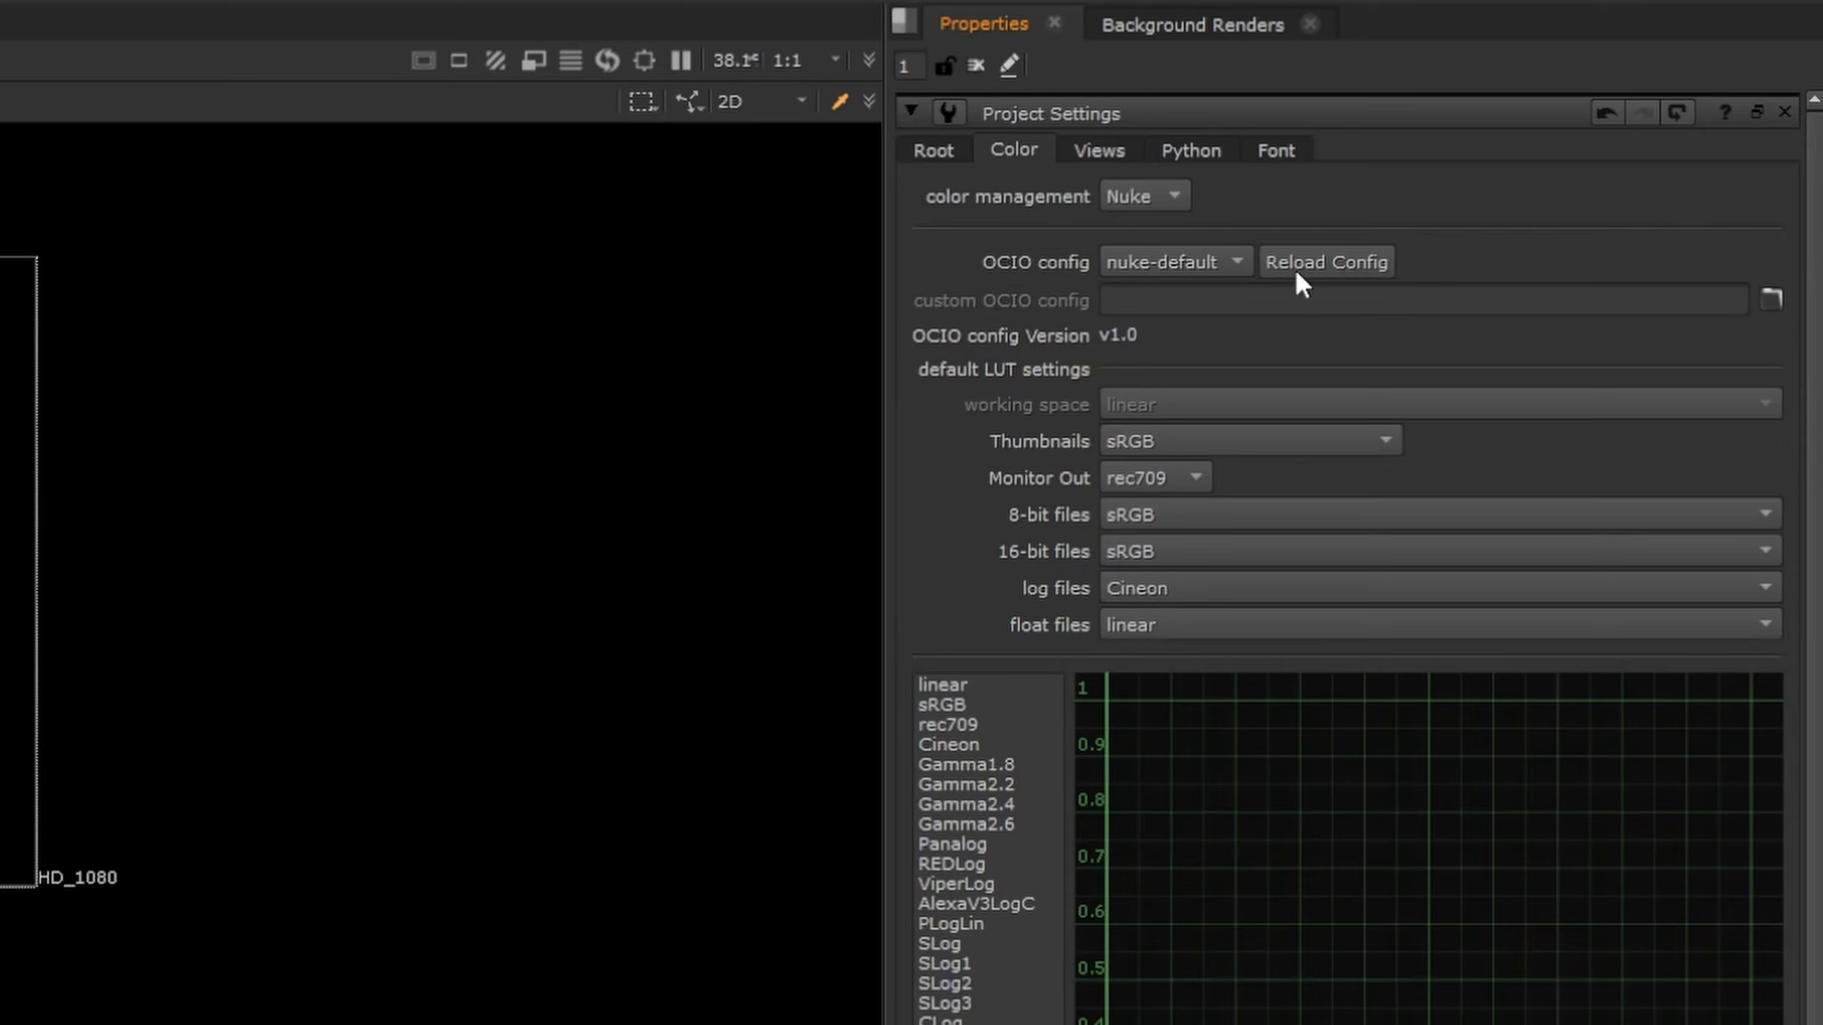
click(946, 143)
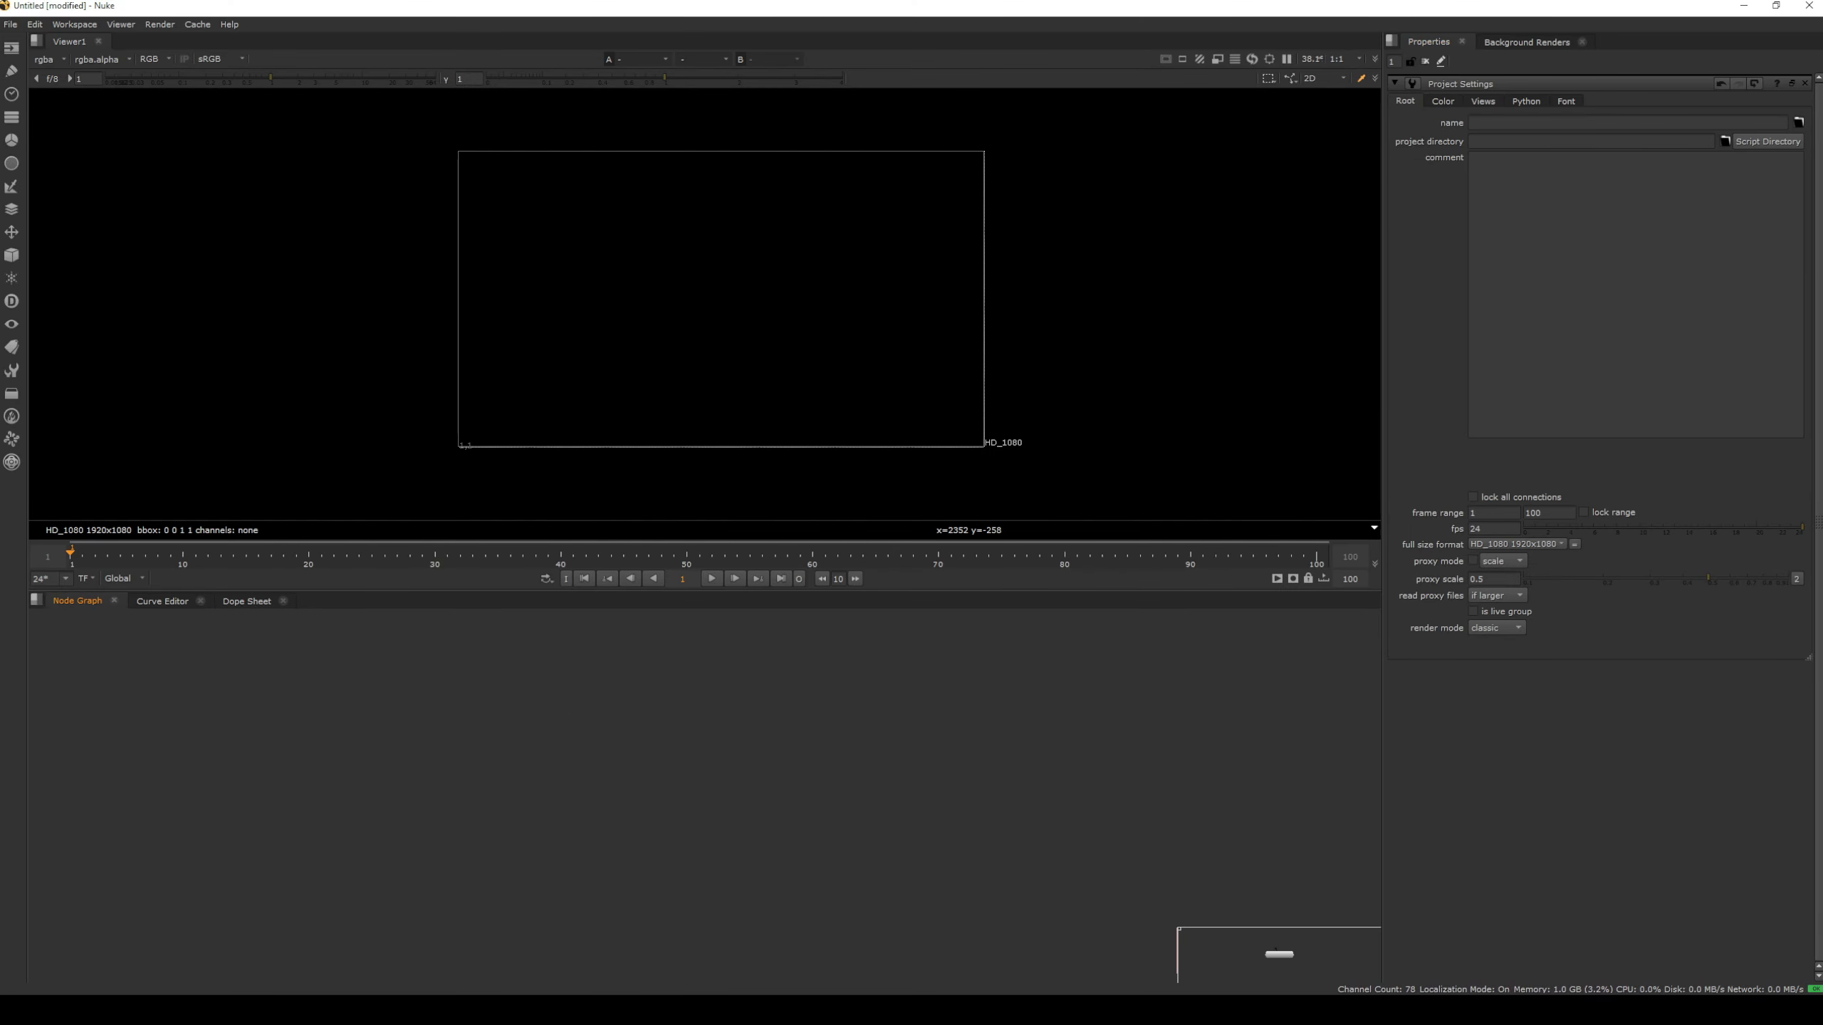
Load the seven EXR files from the aov_tutorial_v001_t01 folder into the node graph as Read nodes
key(alt+Tab)
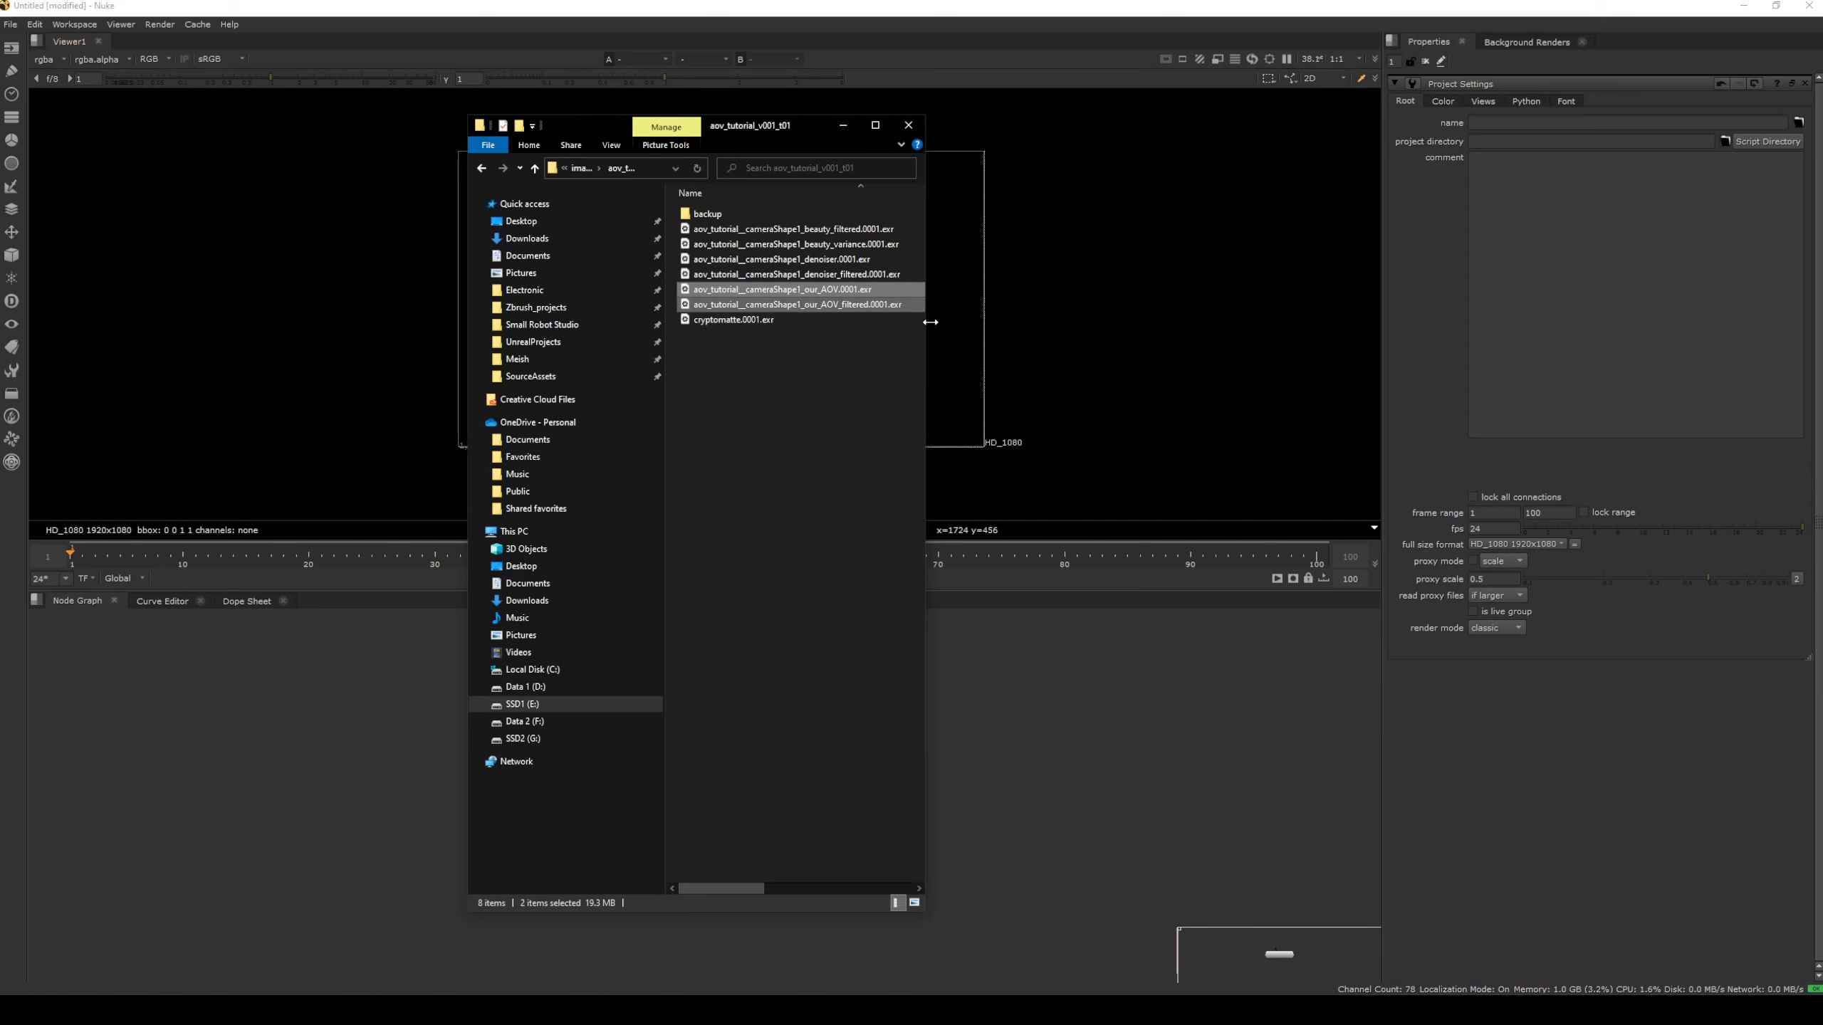
drag(930, 322, 1177, 325)
drag(775, 397, 331, 740)
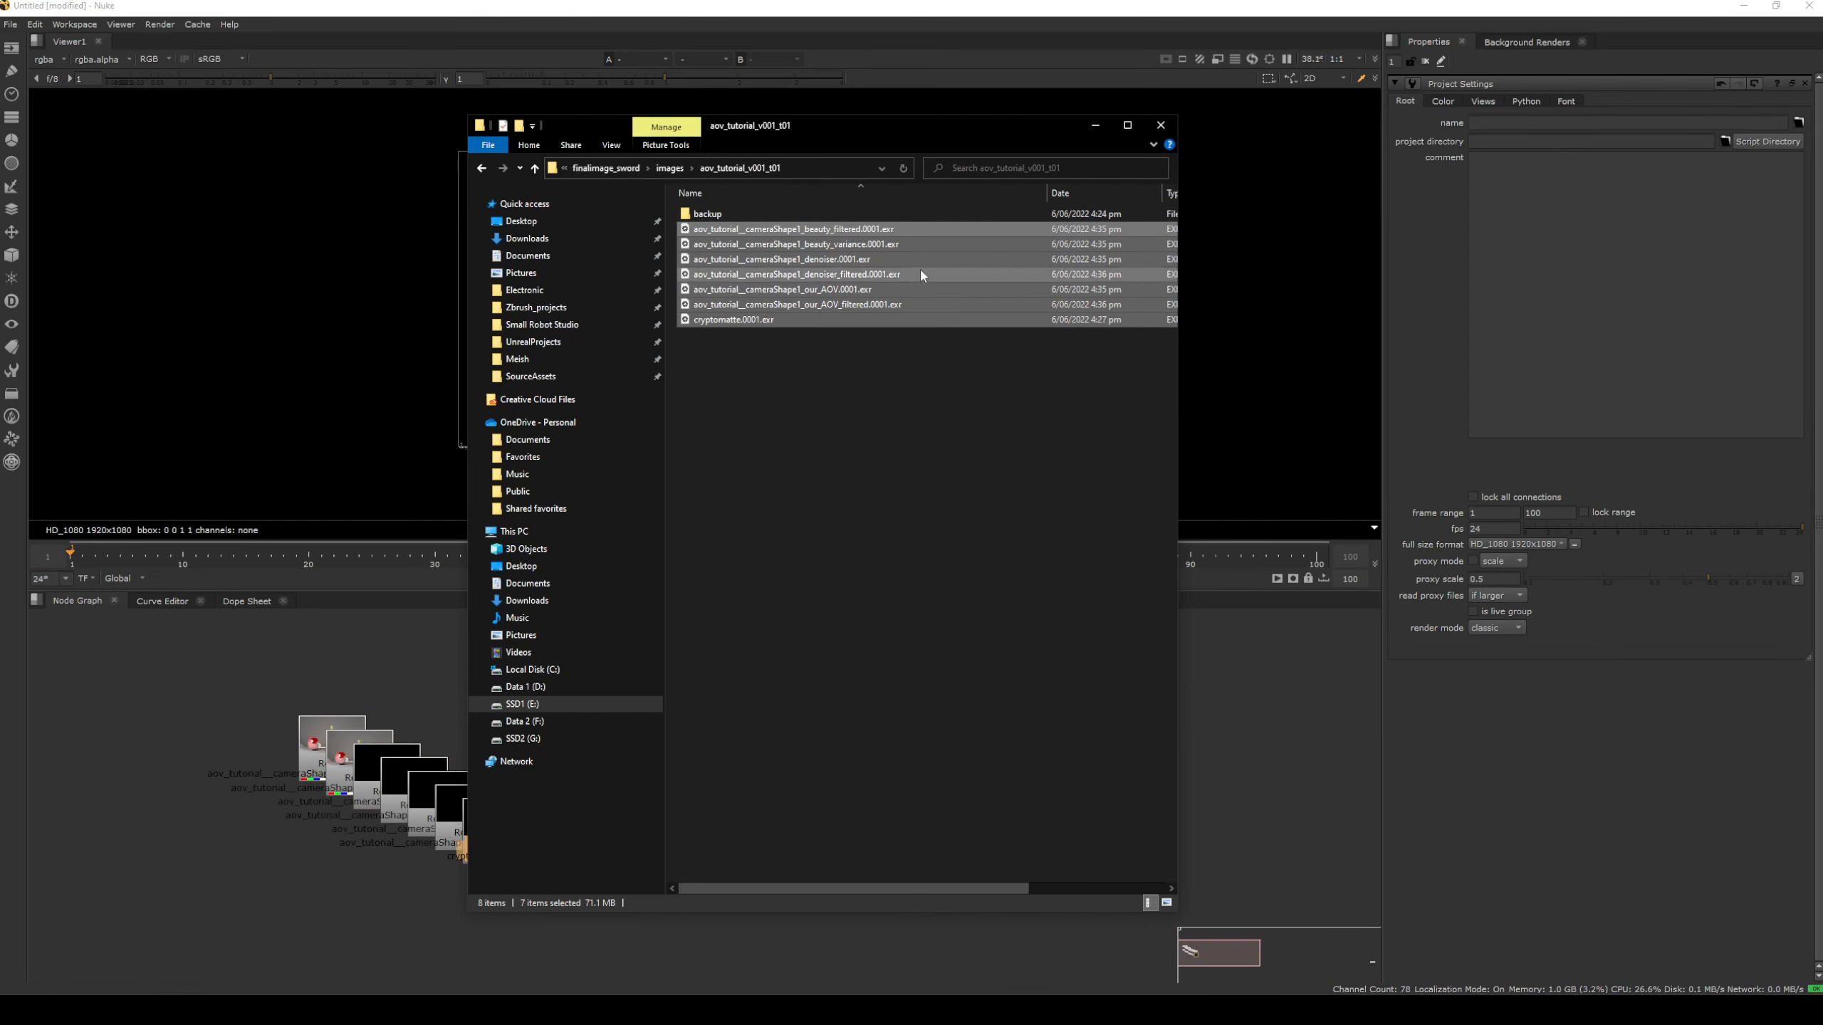
click(1095, 126)
scroll(664, 696, up, 2)
Move the beauty_filtered and beauty_variance Read nodes out of the stack and place them one above the other
click(404, 673)
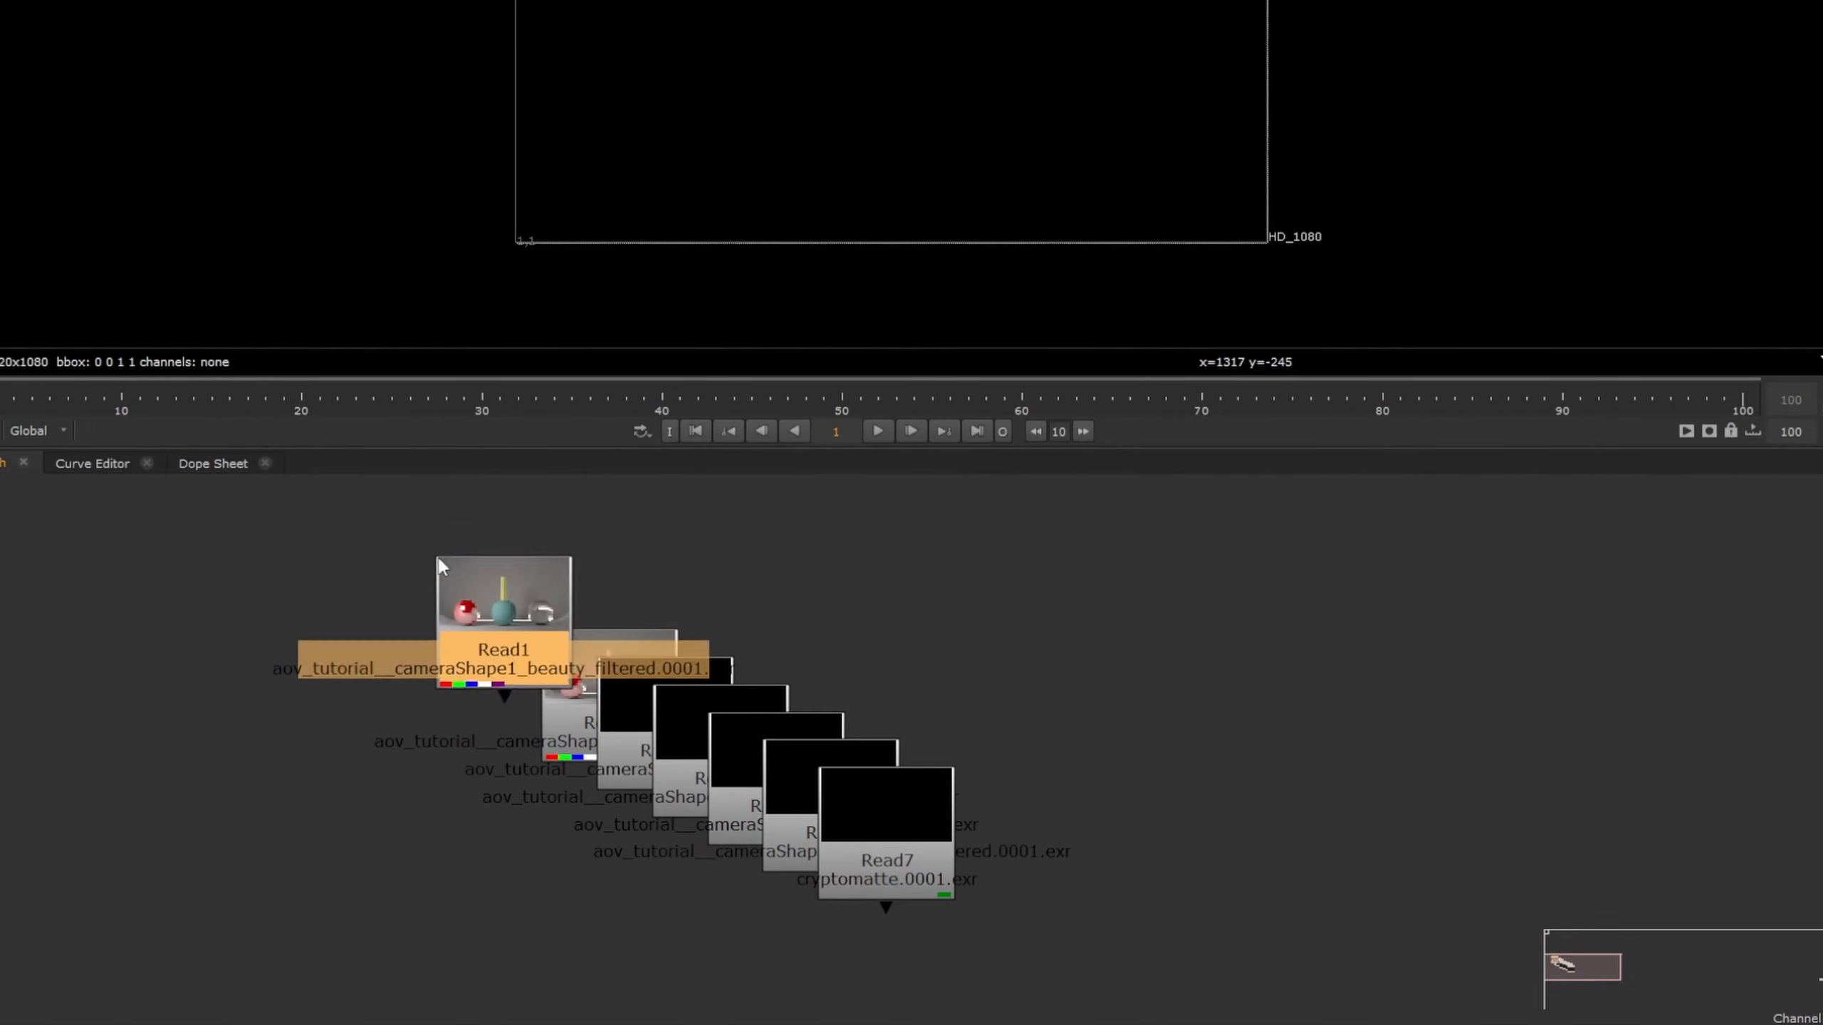
drag(439, 566, 247, 509)
drag(426, 691, 252, 696)
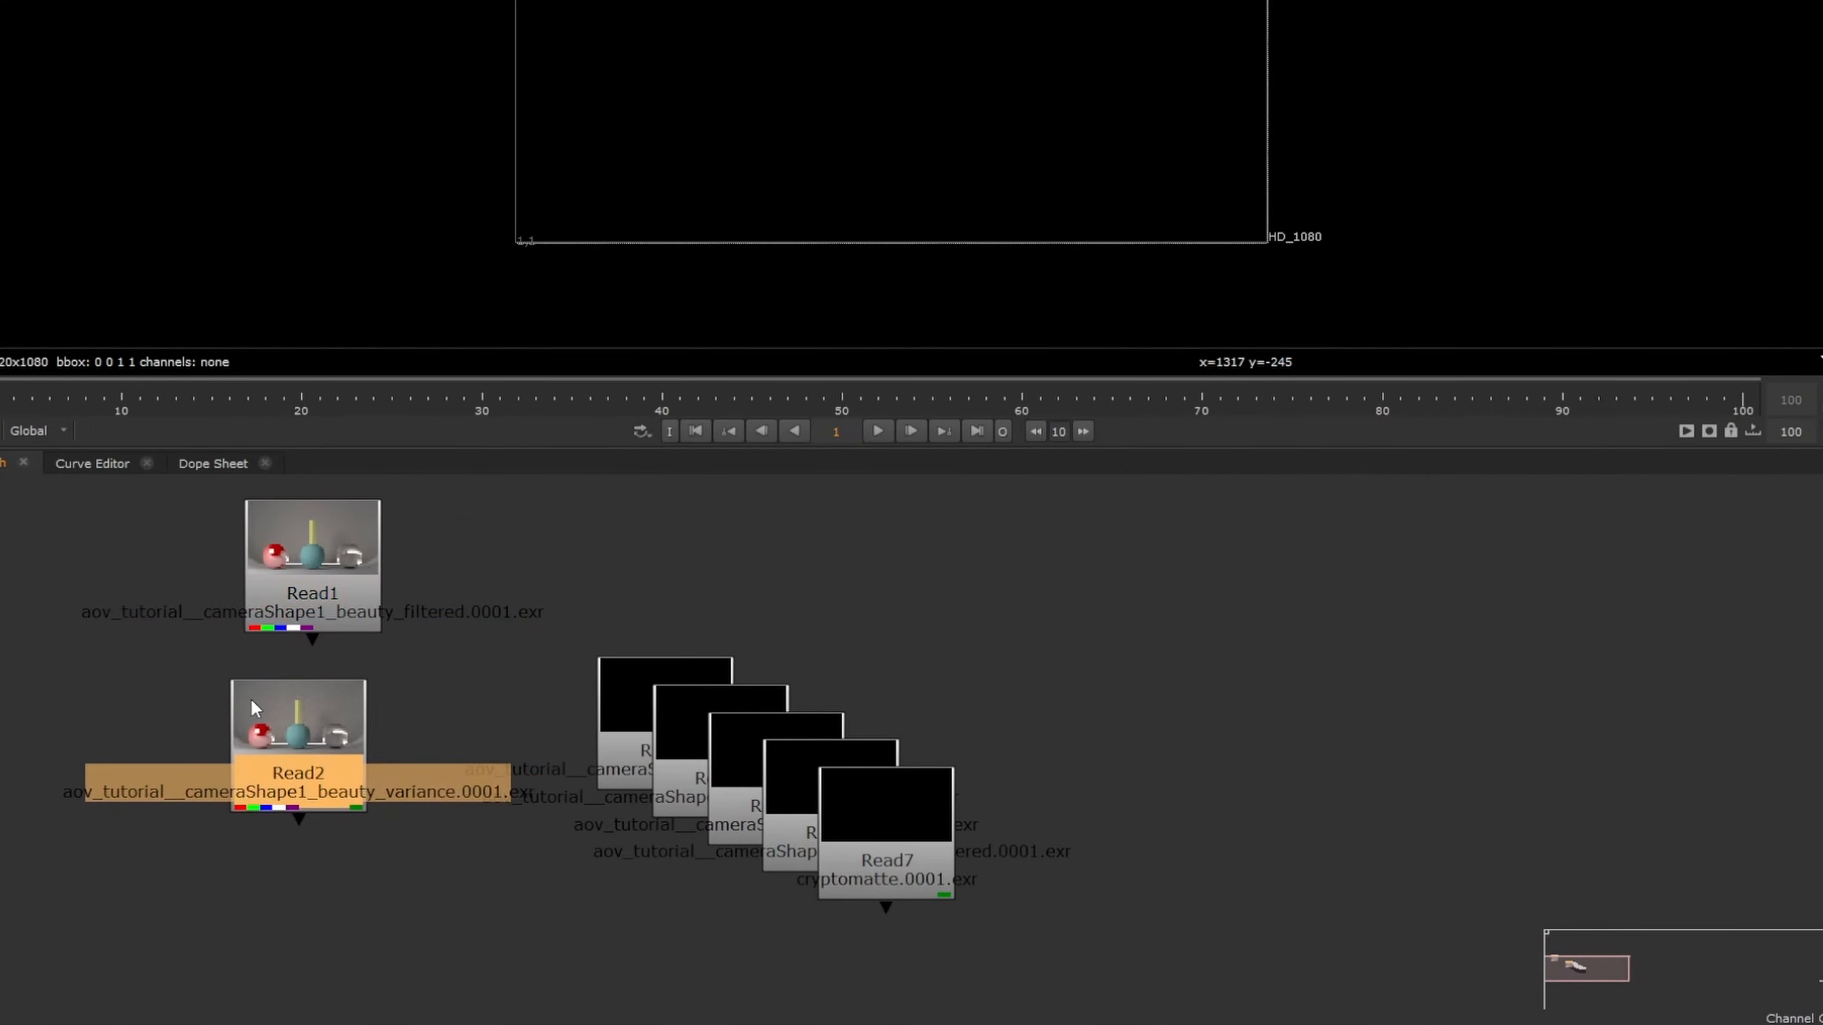
View the beauty_filtered render and the beauty_variance render in turn, zoomed in on the spheres, to compare noise
click(317, 548)
key(1)
click(325, 657)
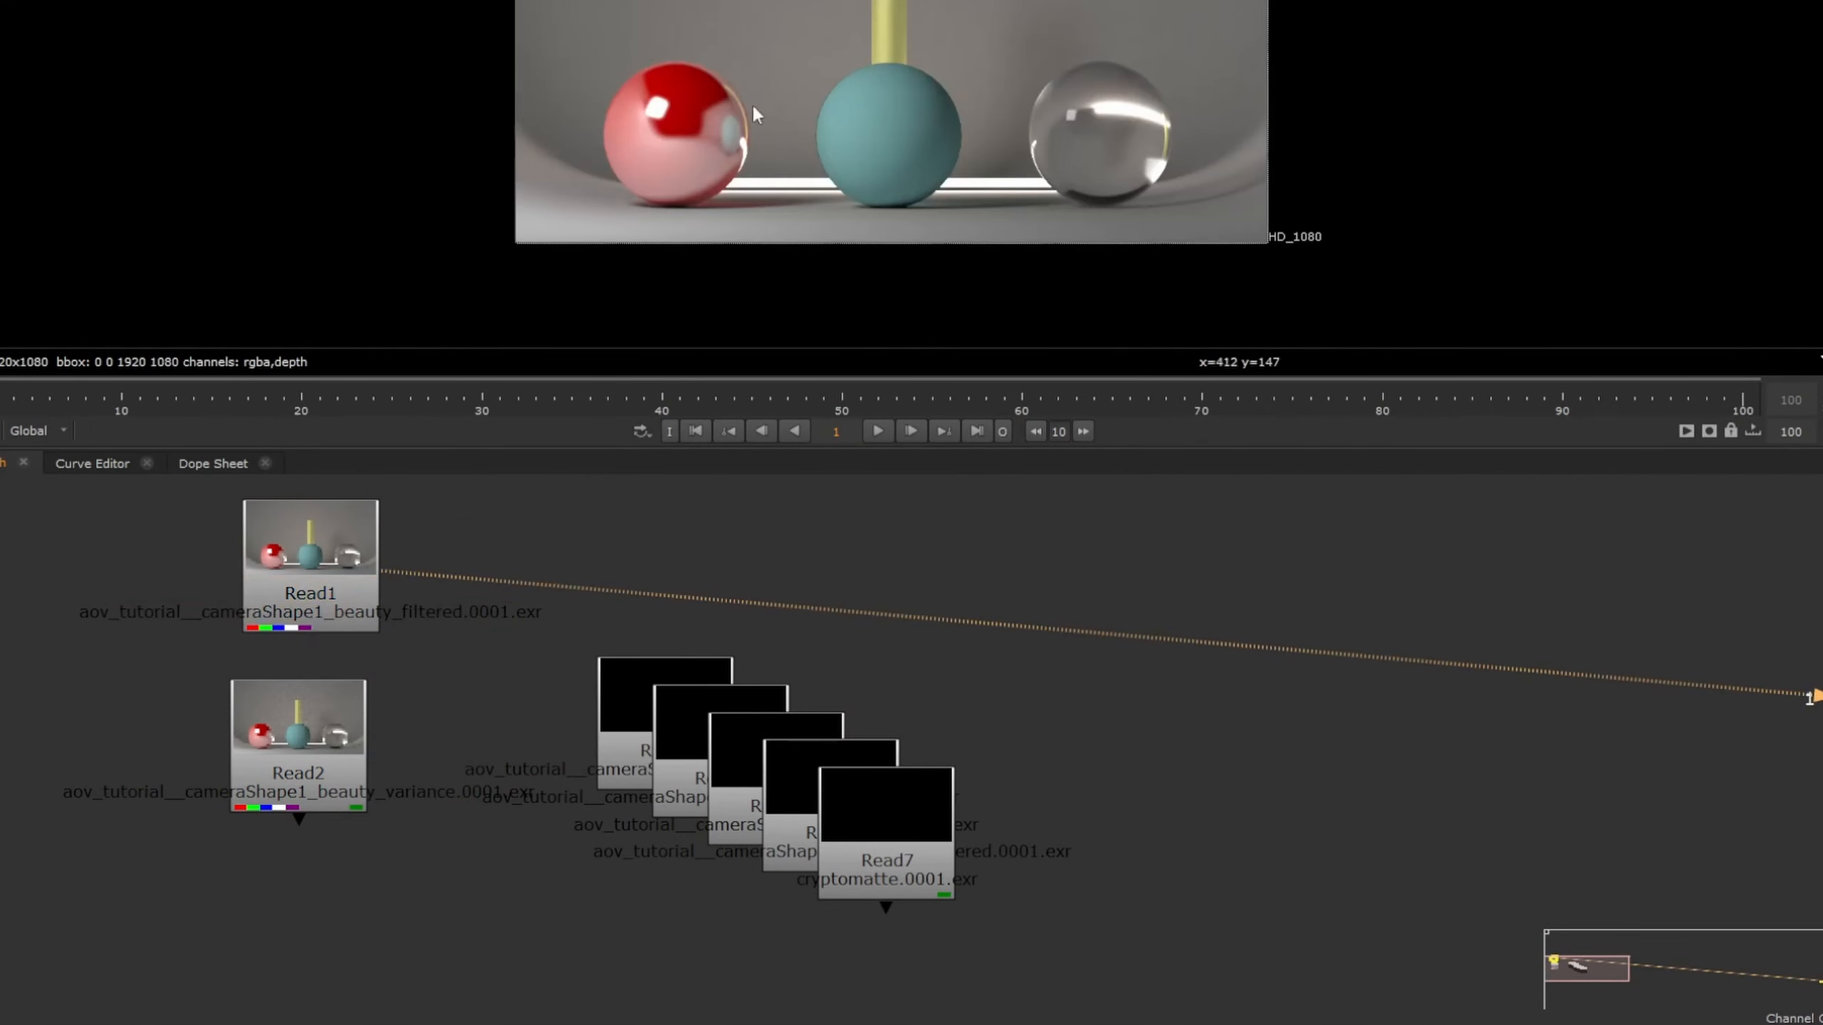
scroll(900, 122, up, 2)
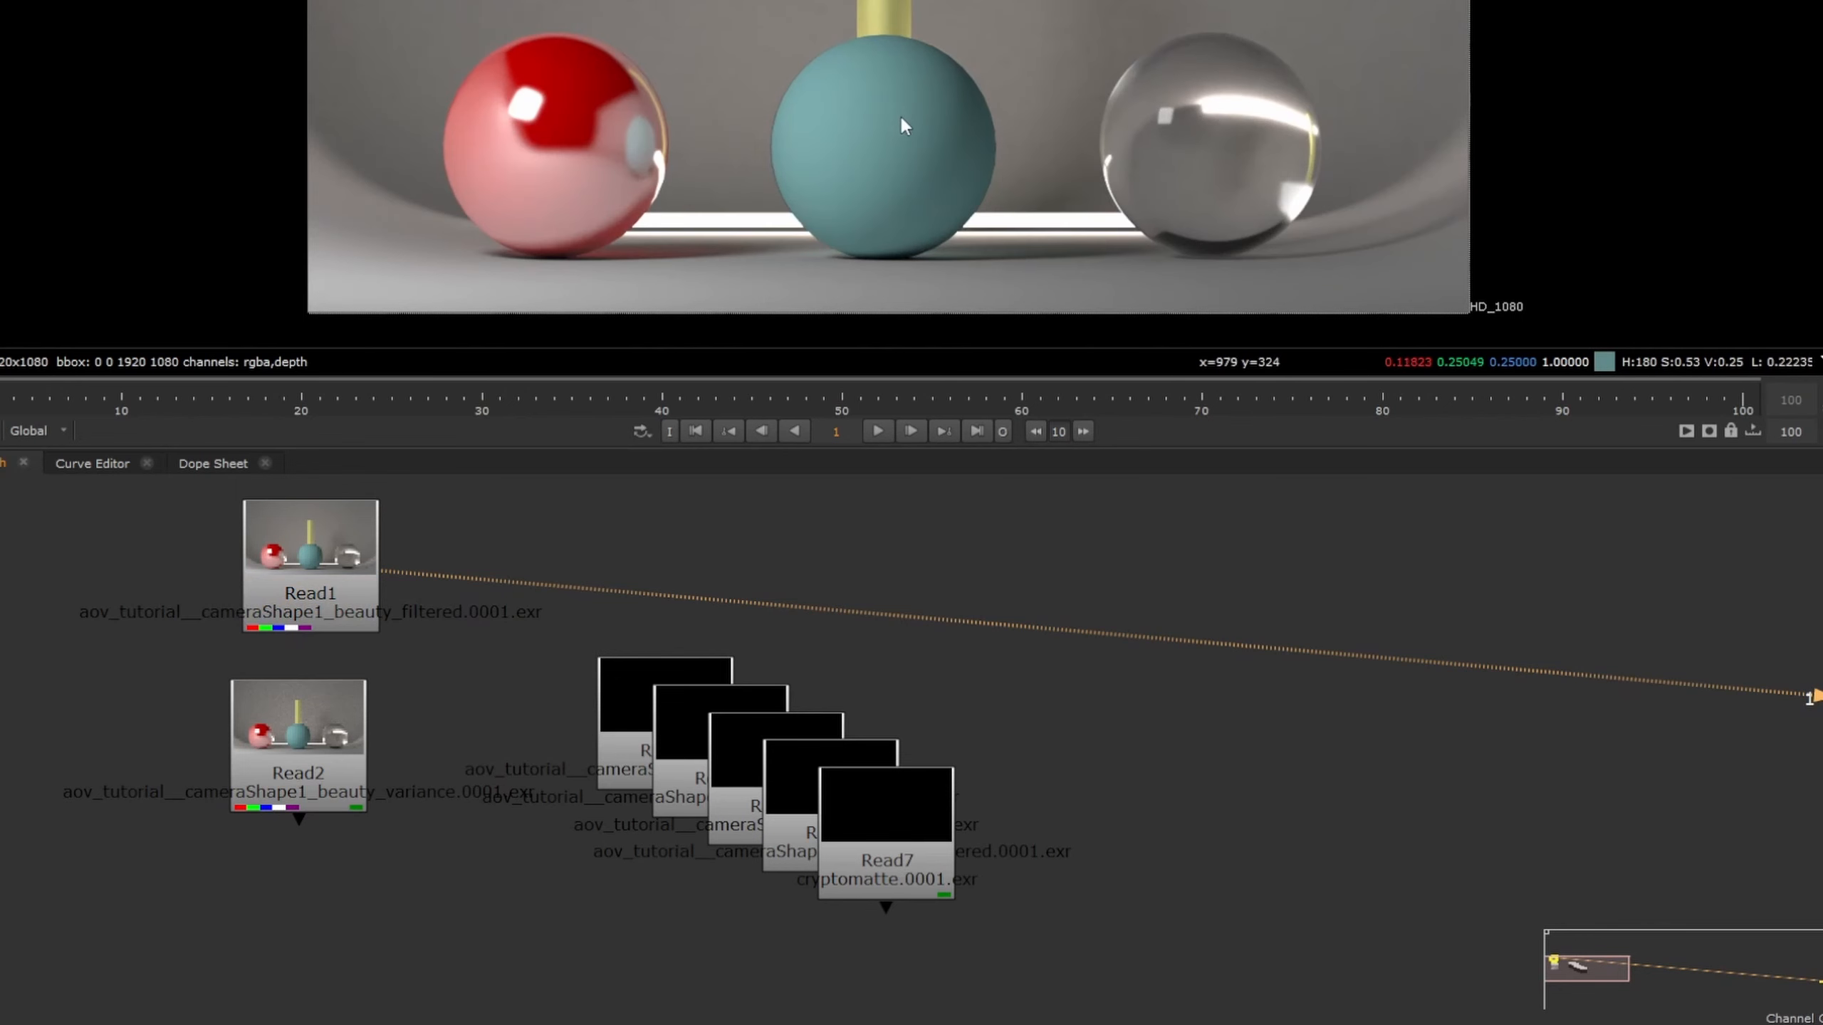
click(270, 756)
key(1)
Spread out the two denoiser reads and the our_AOV_filtered read, and place the cryptomatte read below beauty_variance
drag(671, 675, 676, 474)
drag(667, 753, 1063, 502)
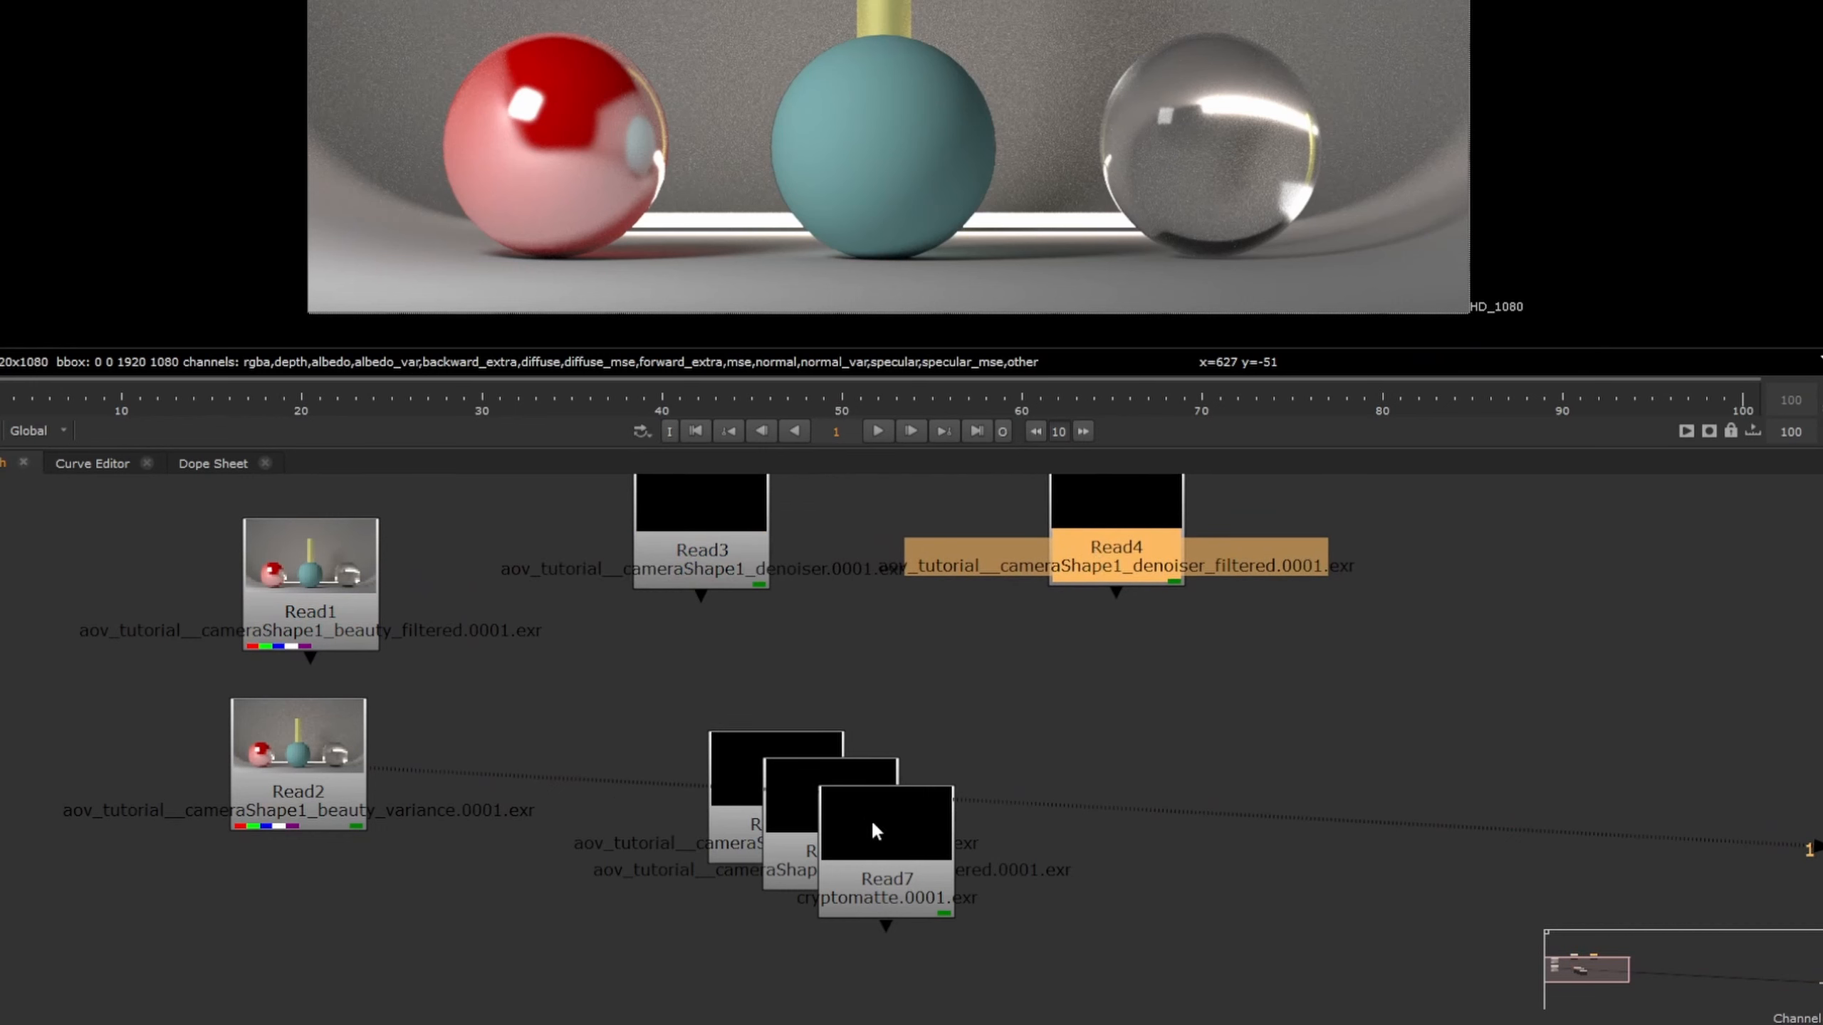
drag(872, 819, 255, 898)
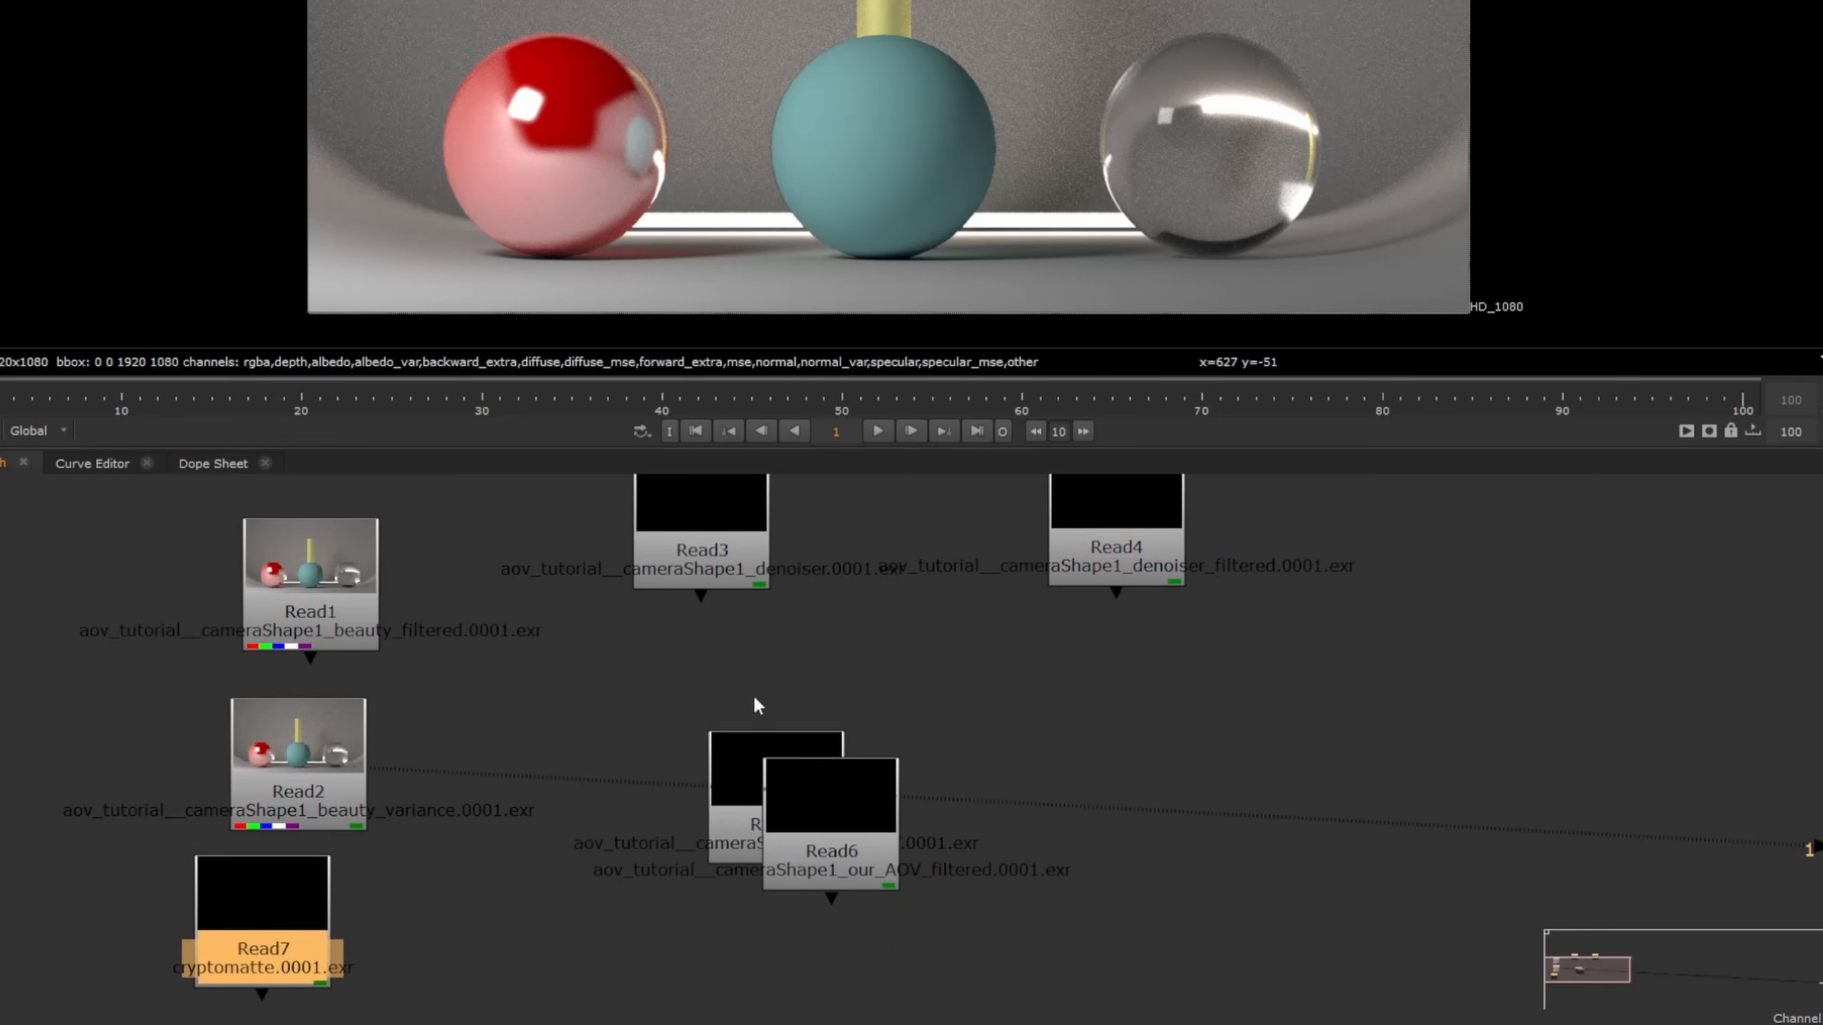
drag(835, 837, 760, 948)
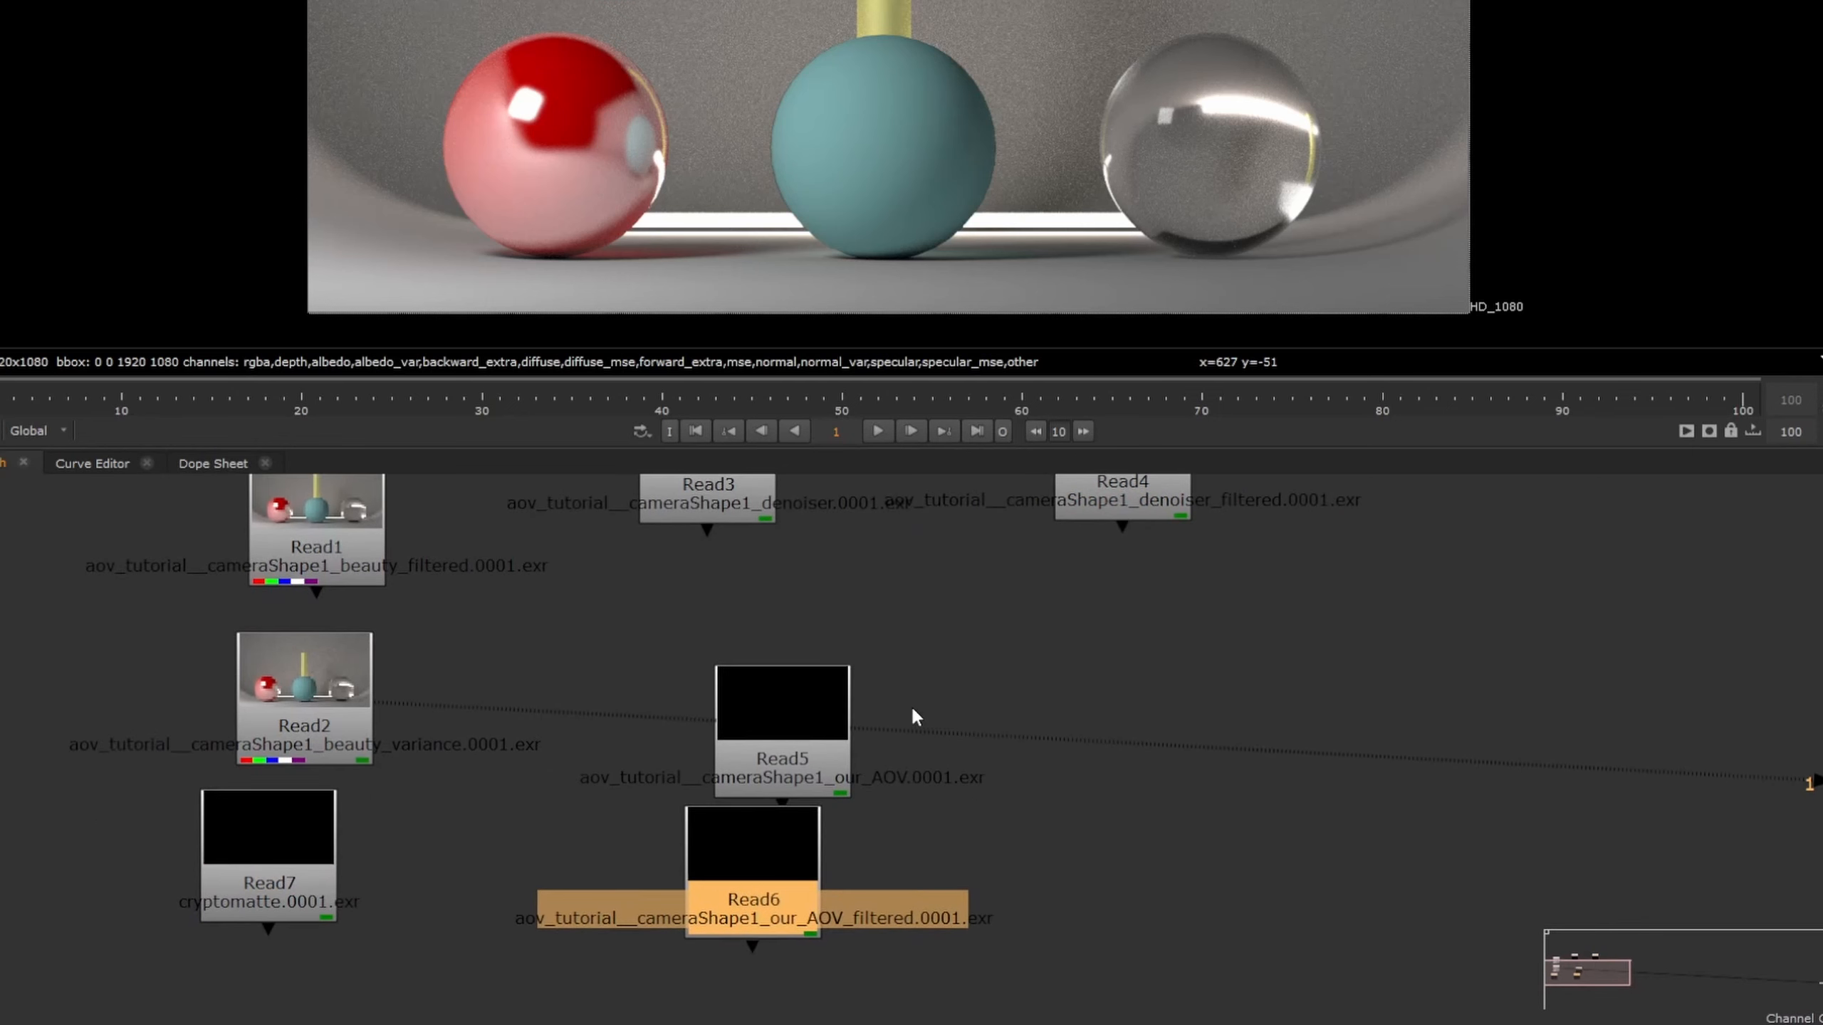
Position the our_AOV read above our_AOV_filtered and view it
click(800, 715)
drag(803, 682, 772, 629)
key(1)
click(729, 700)
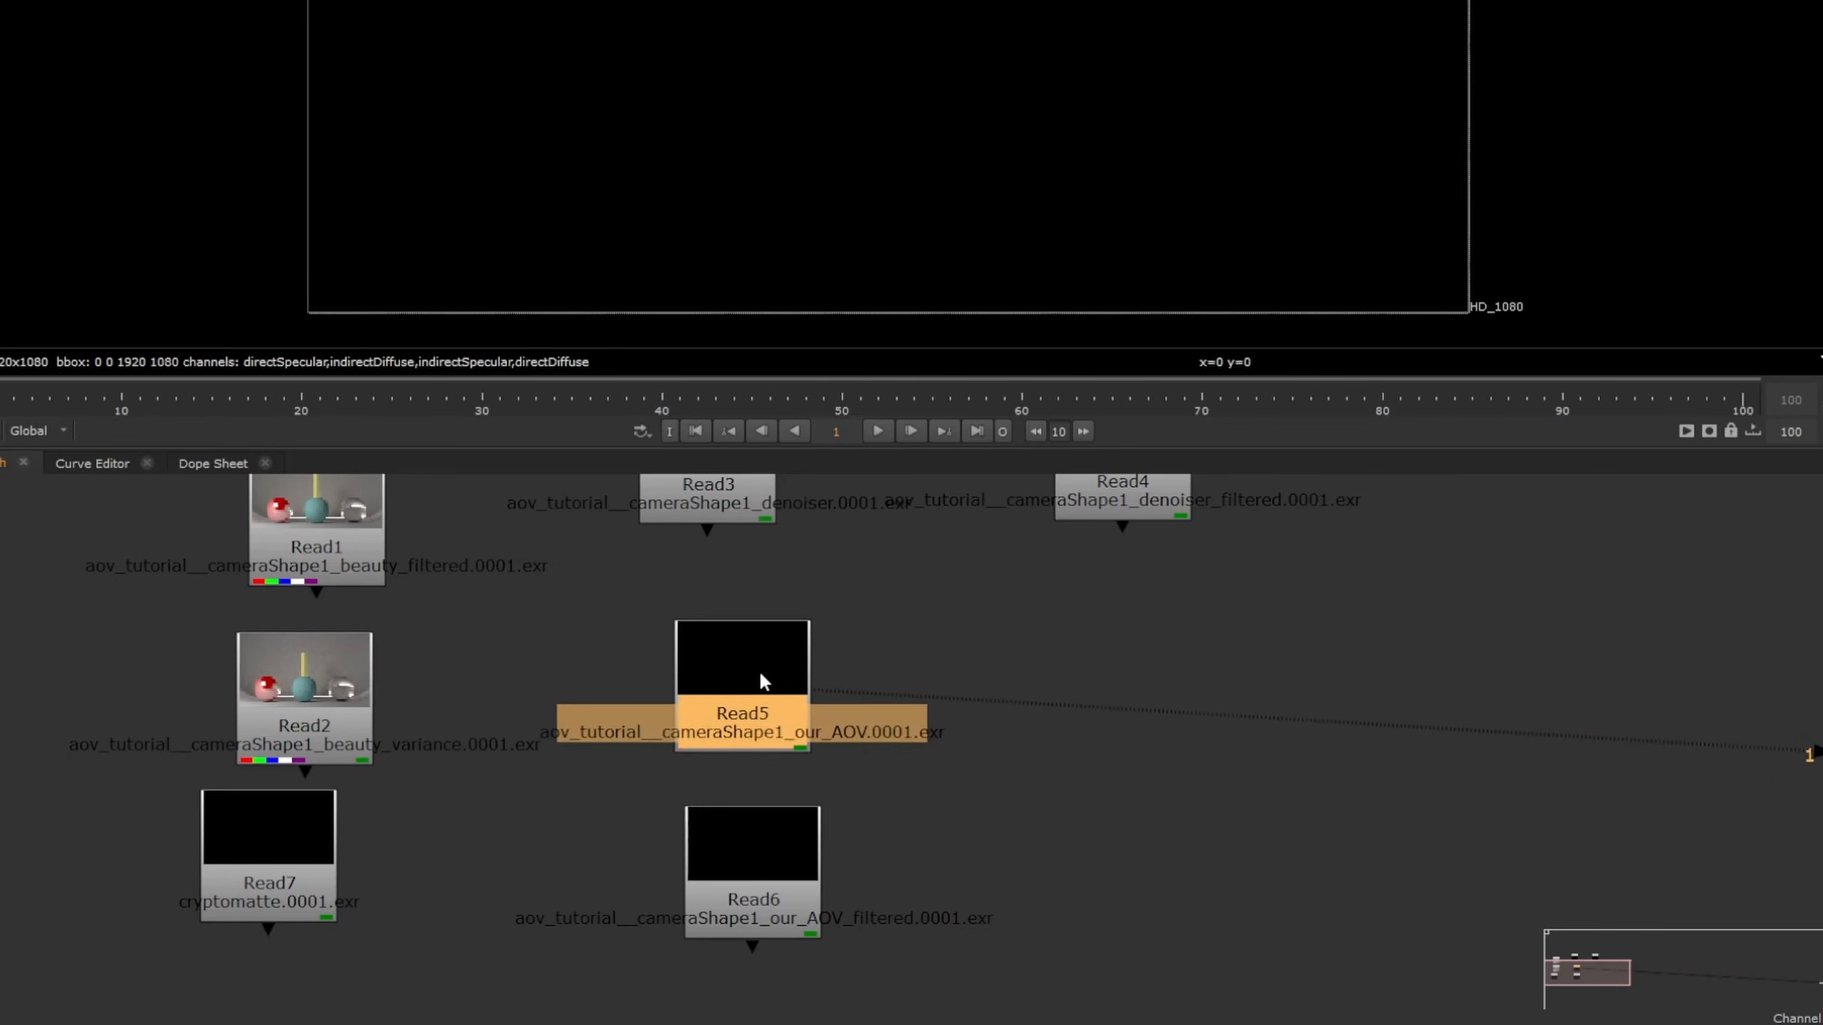
drag(758, 670, 756, 682)
click(741, 933)
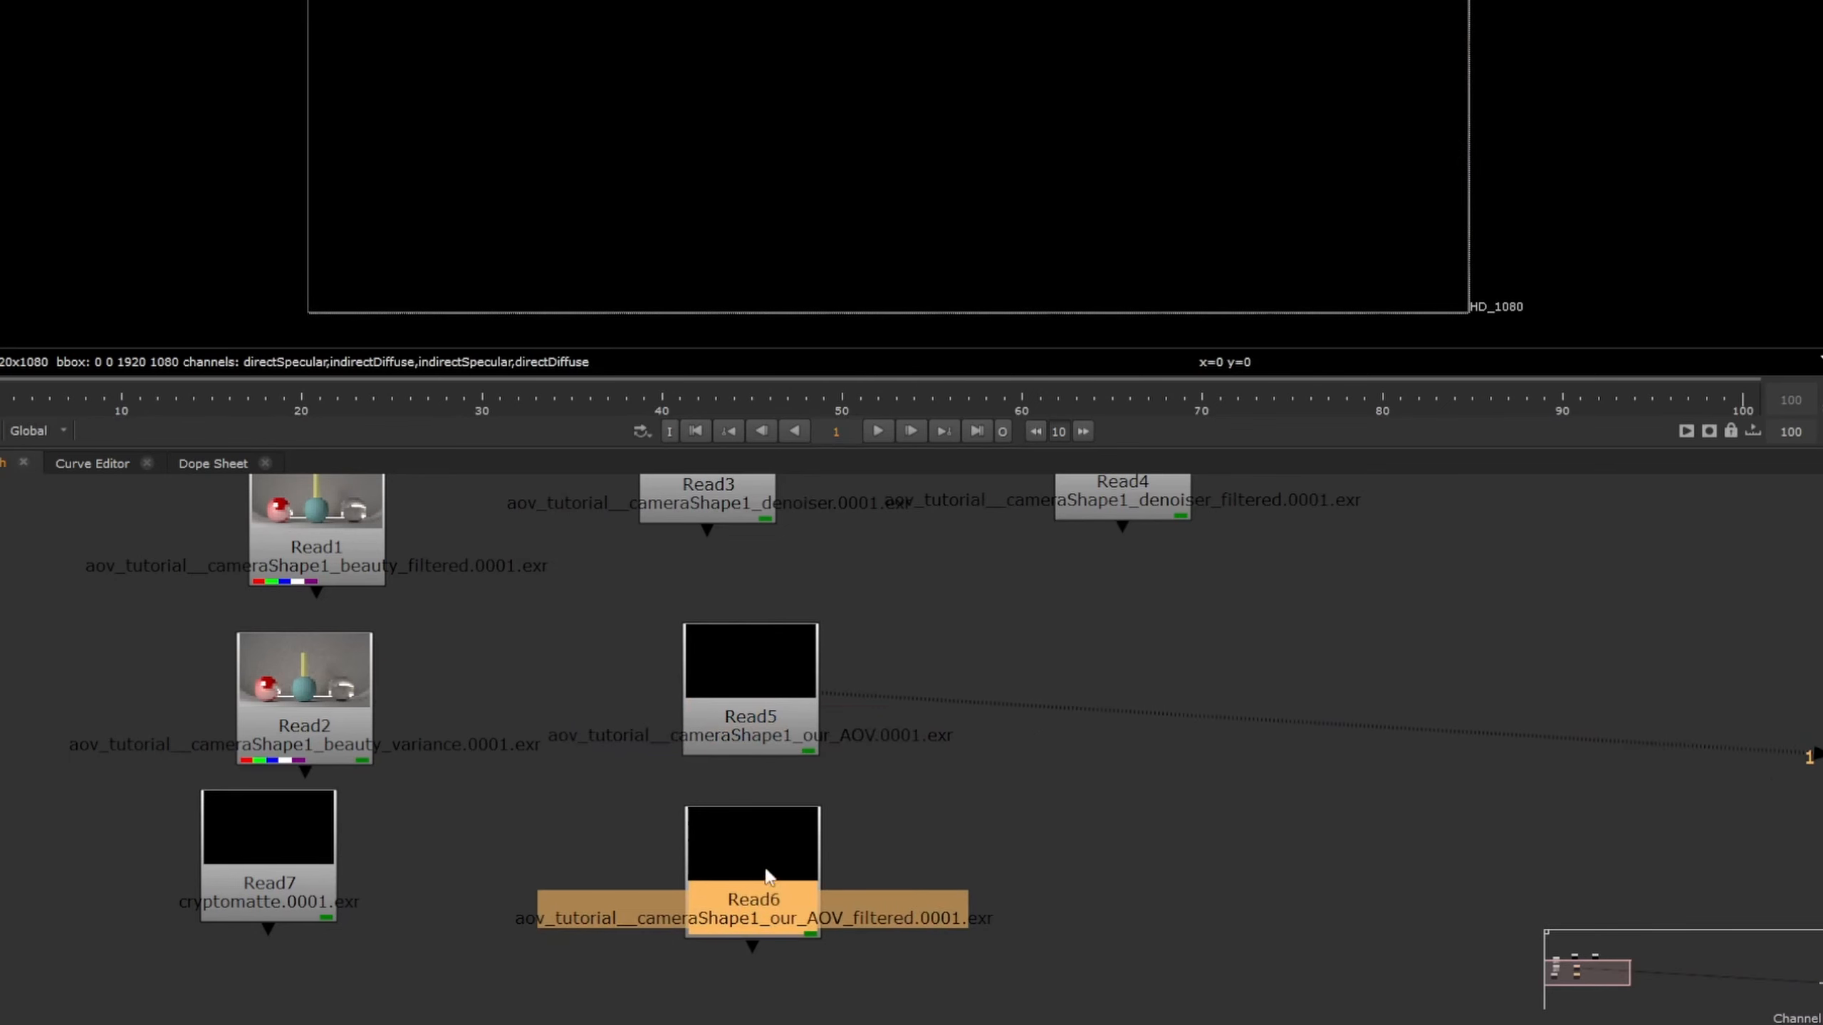
Move the our_AOV and our_AOV_filtered reads beside the two denoiser reads, grouping each pair side by side
scroll(925, 810, down, 1)
middle_drag(1008, 696, 932, 827)
drag(699, 843, 1397, 608)
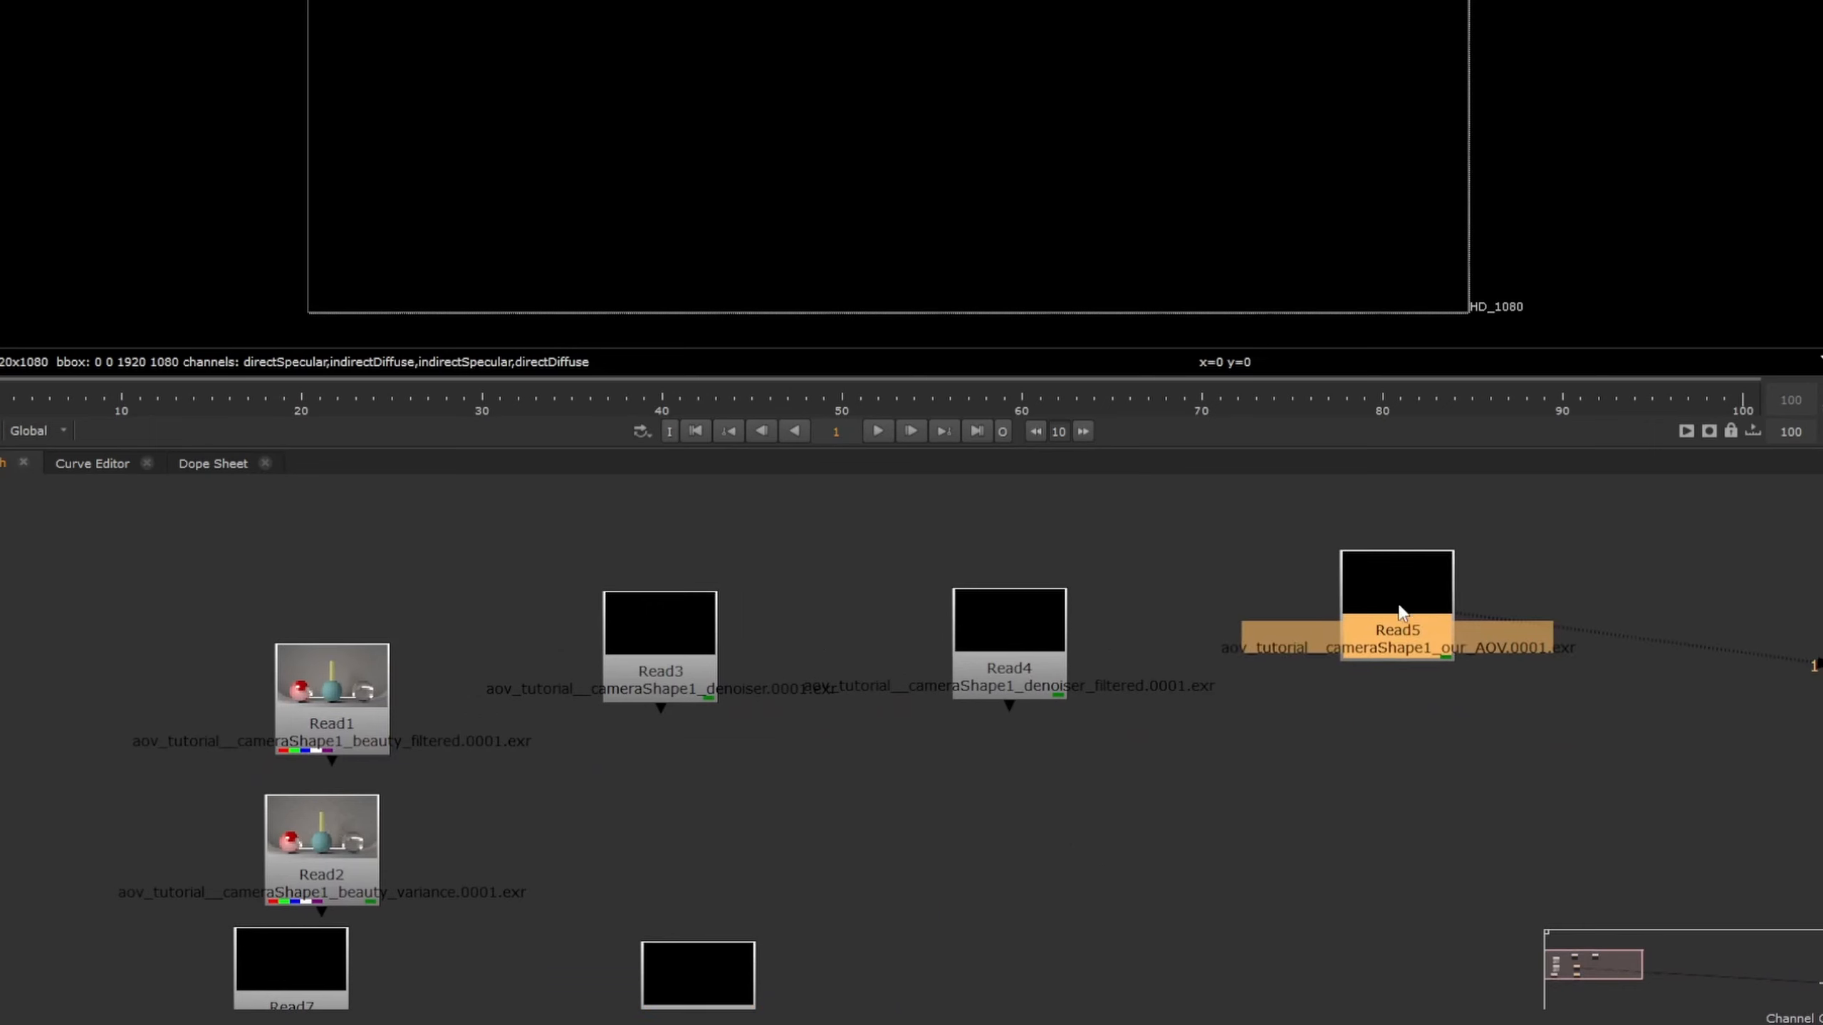
drag(975, 621, 811, 610)
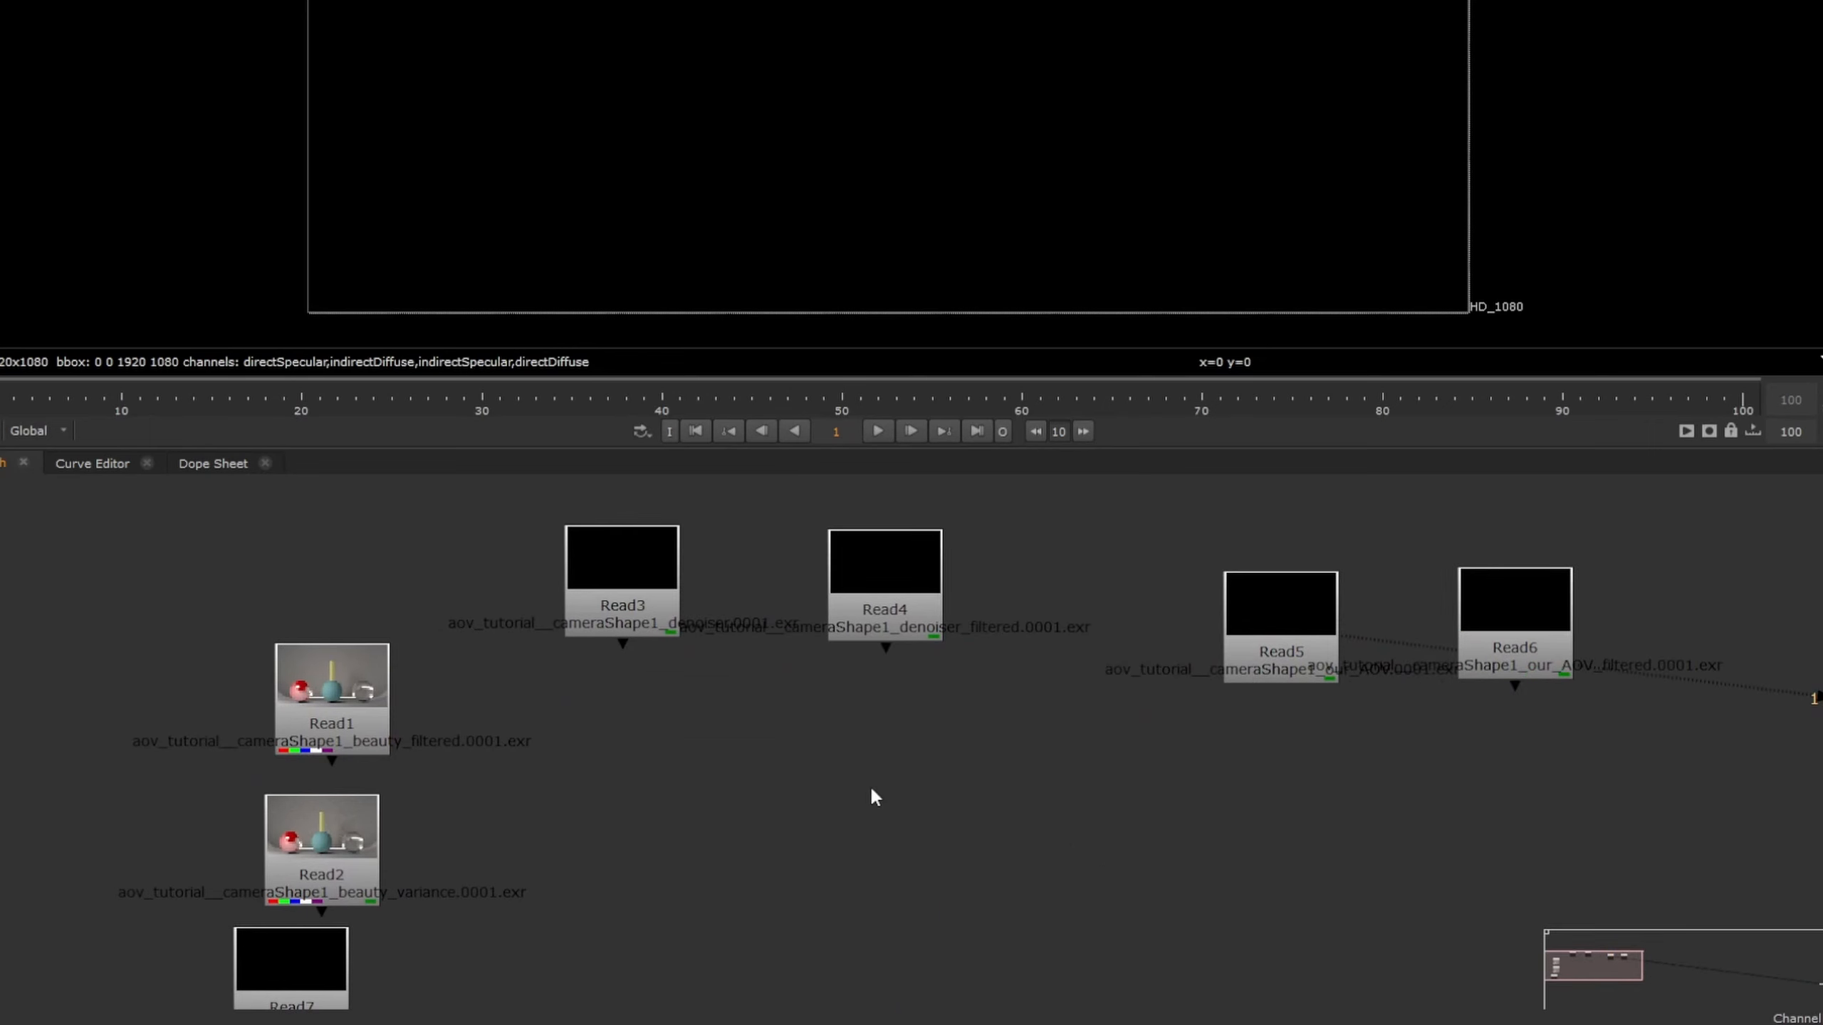
View the beauty, denoiser and our_AOV Read nodes in turn to compare the channels they contain
drag(336, 697, 333, 696)
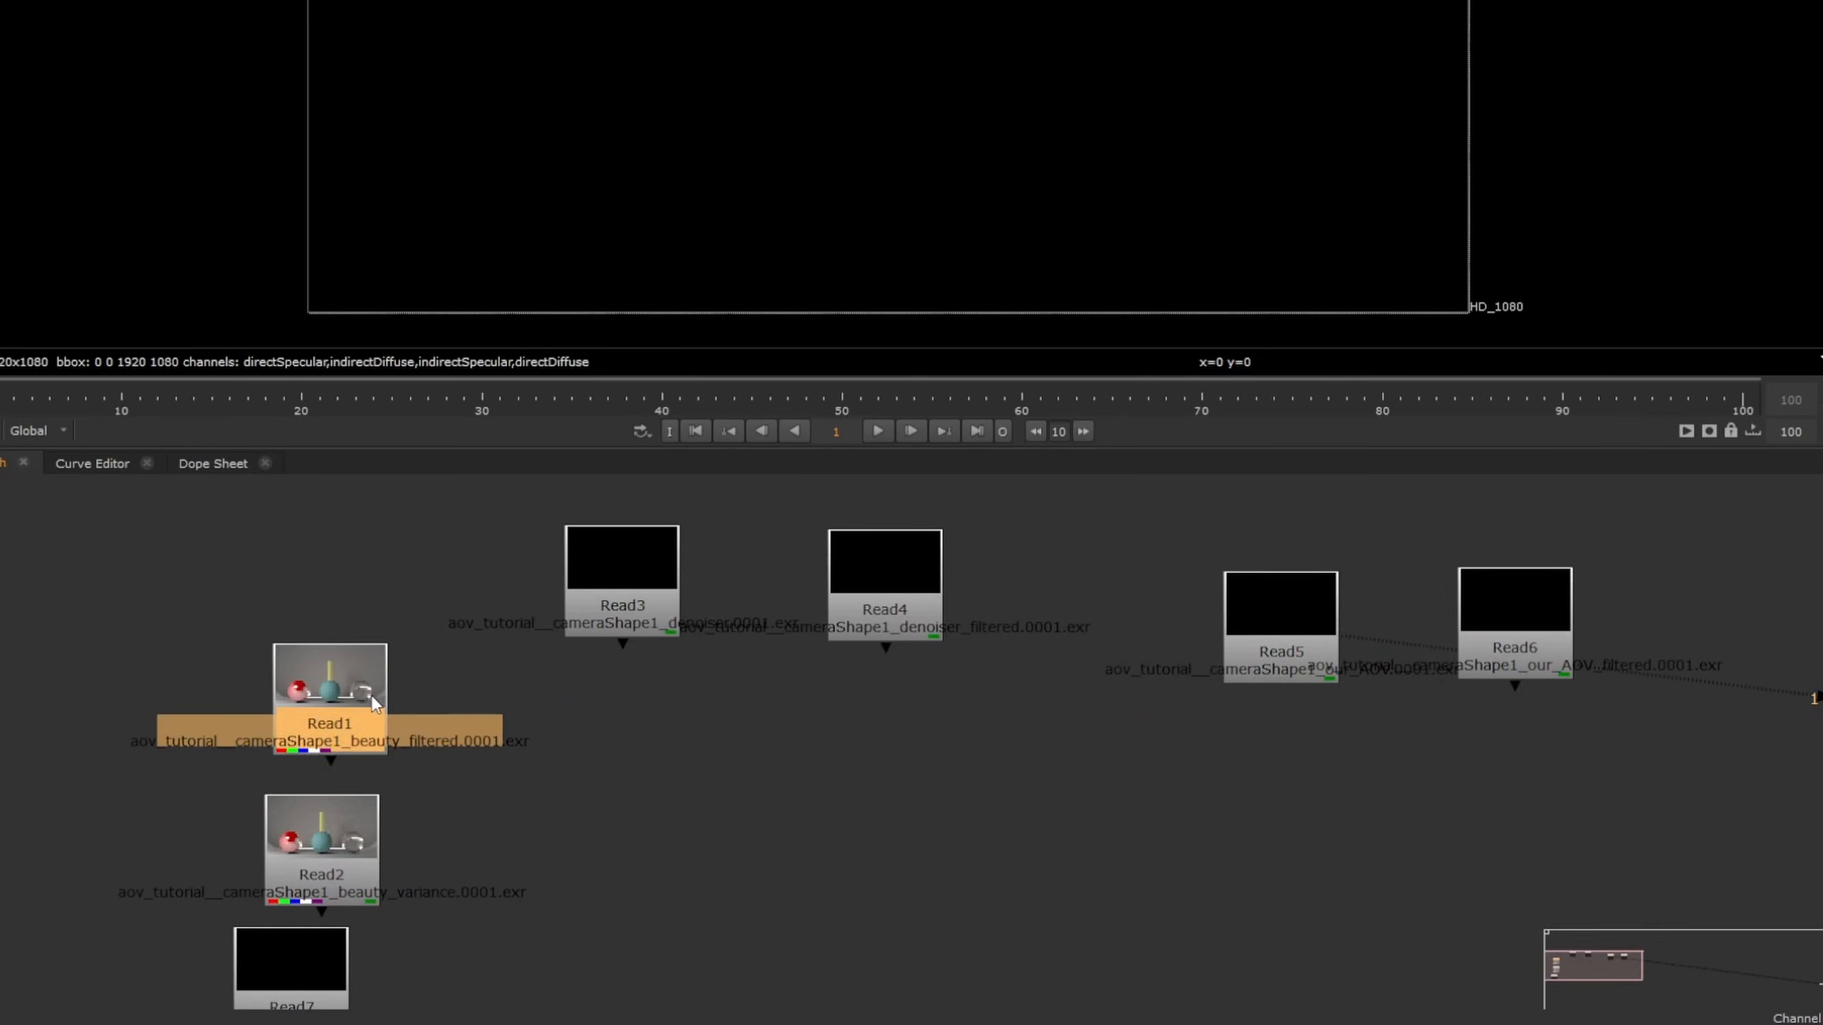
key(1)
click(321, 768)
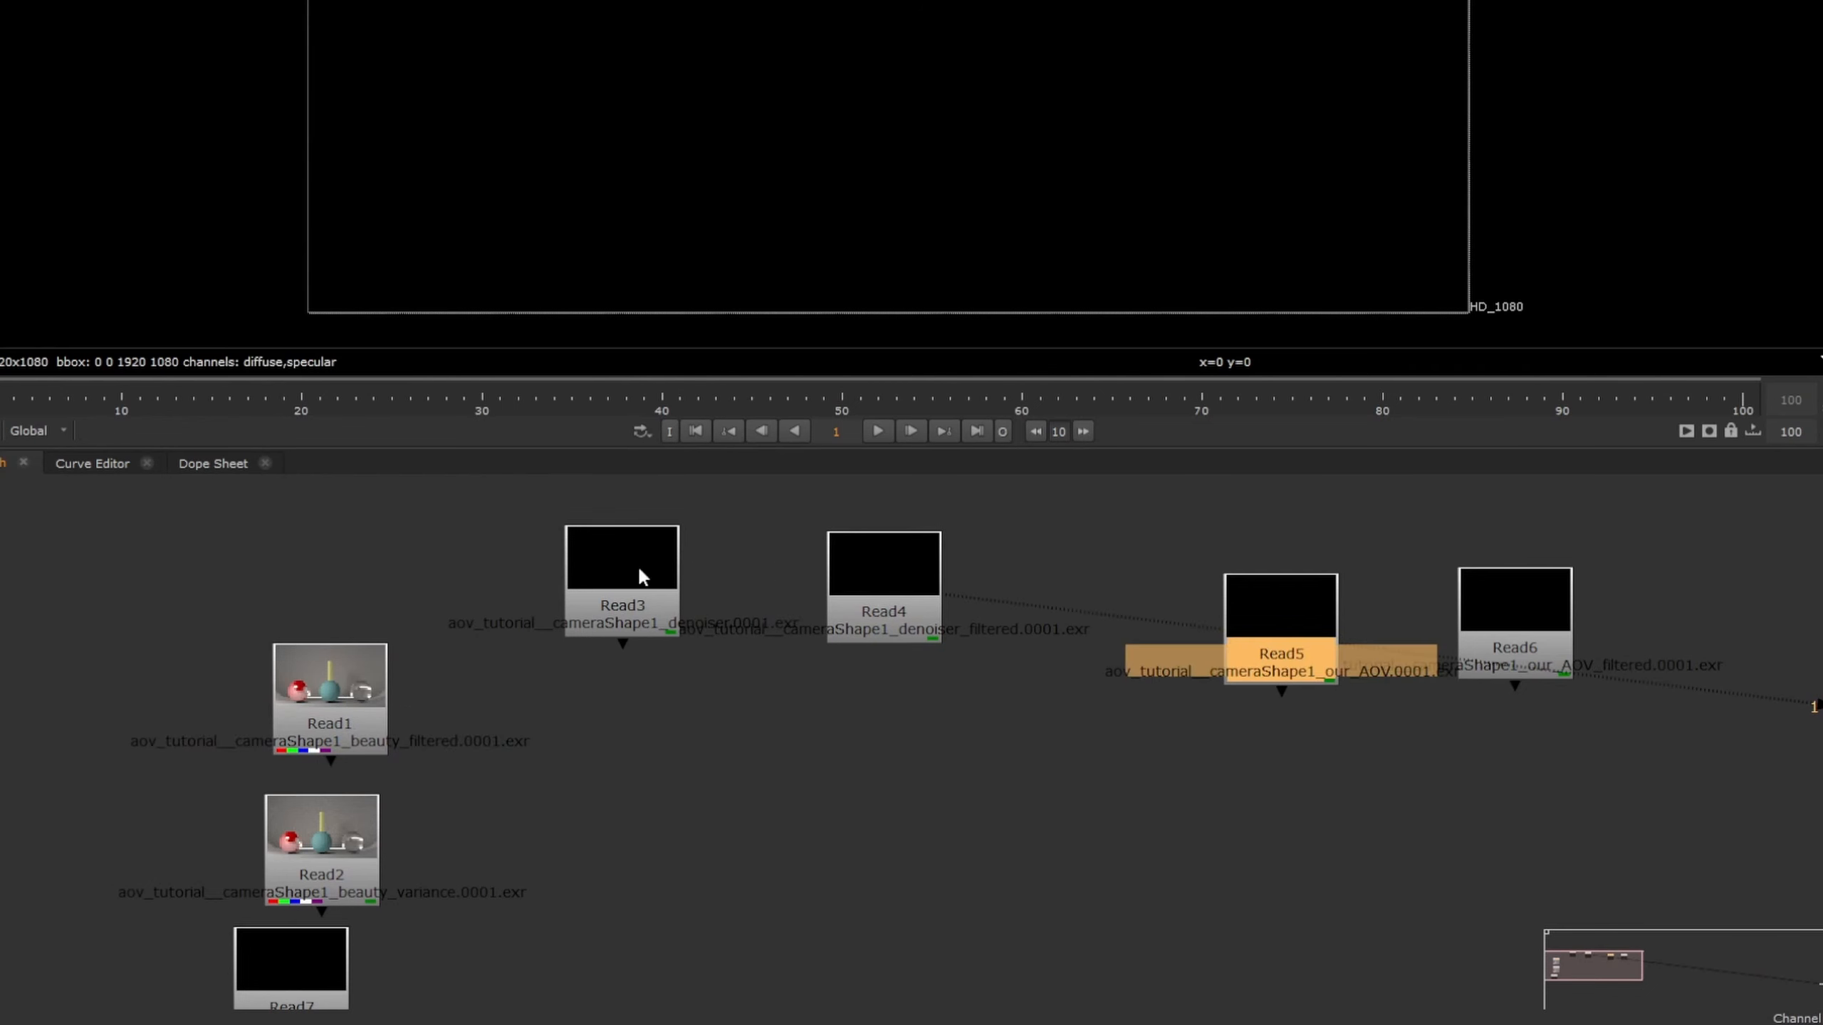
click(1411, 621)
Align the our_AOV and our_AOV_filtered reads in a row and space them apart
drag(1294, 630, 1290, 586)
drag(1517, 599, 1537, 567)
middle_drag(1449, 838, 992, 841)
drag(825, 579, 793, 578)
drag(1058, 578, 1117, 576)
Add a Shuffle node below the our_AOV_filtered read and connect its B input to that read
scroll(1090, 782, up, 2)
click(1091, 782)
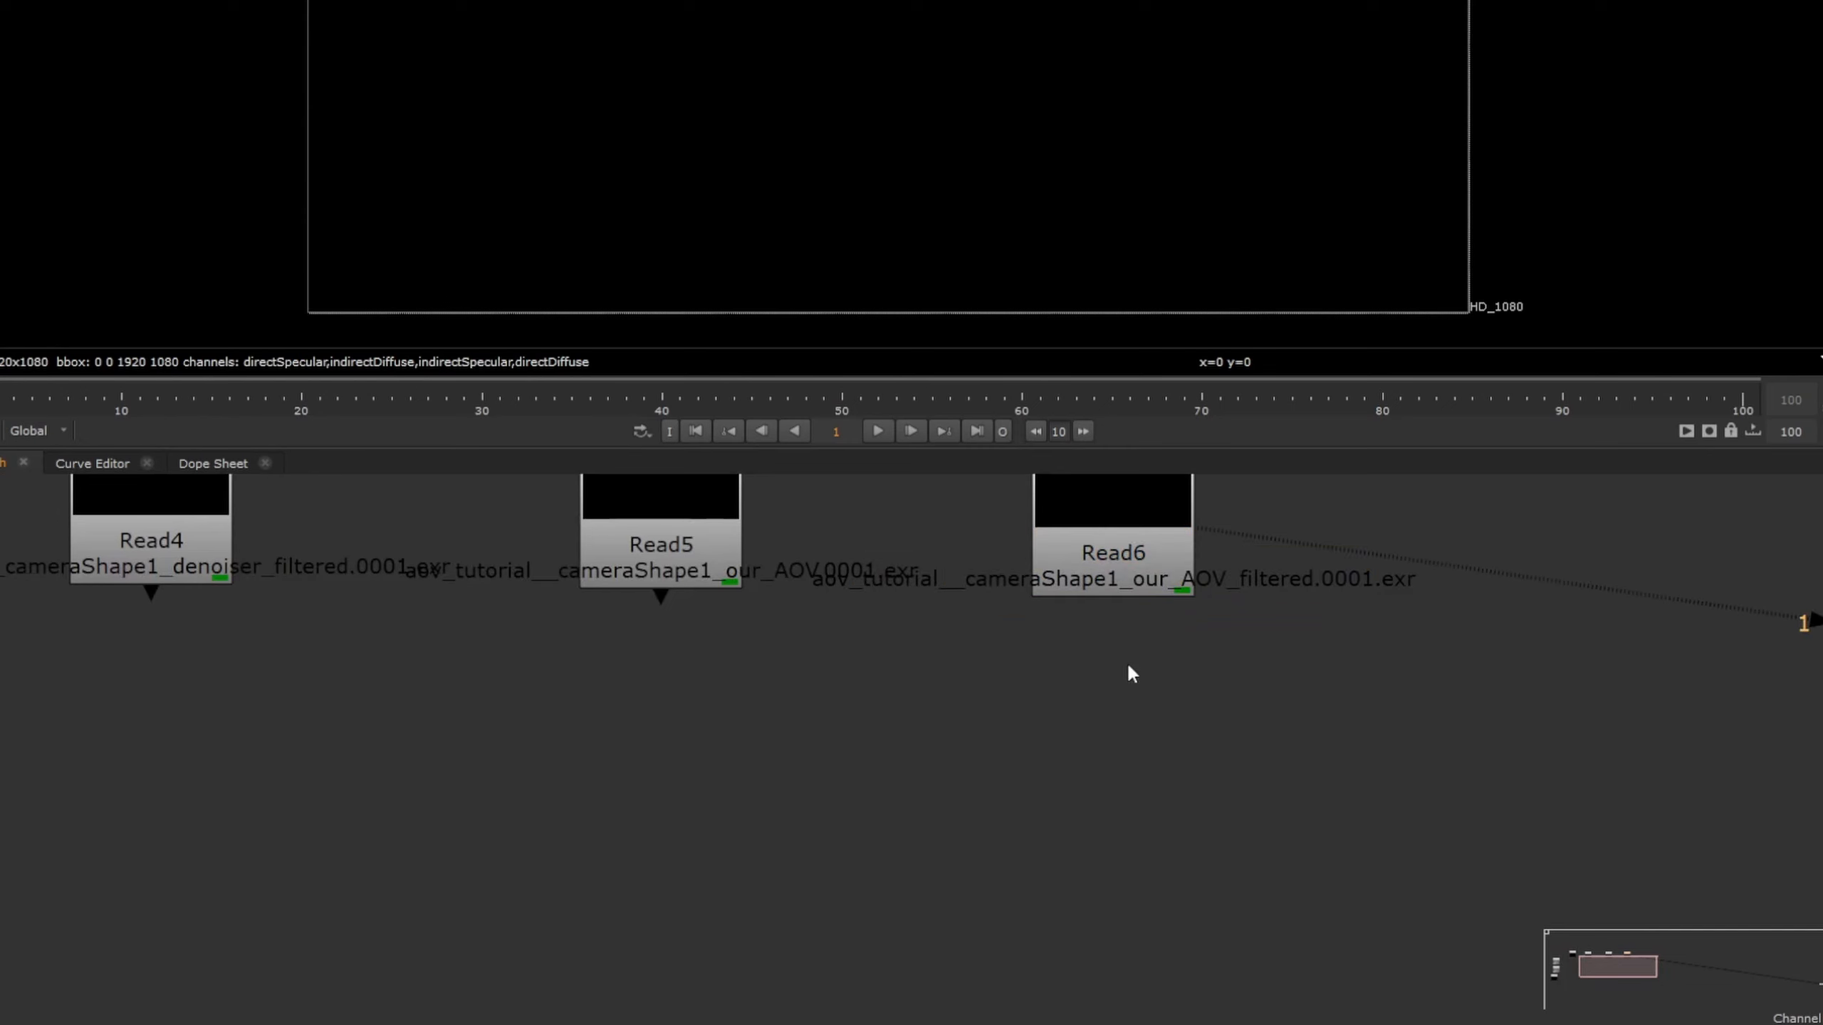
key(Tab)
text(shuf)
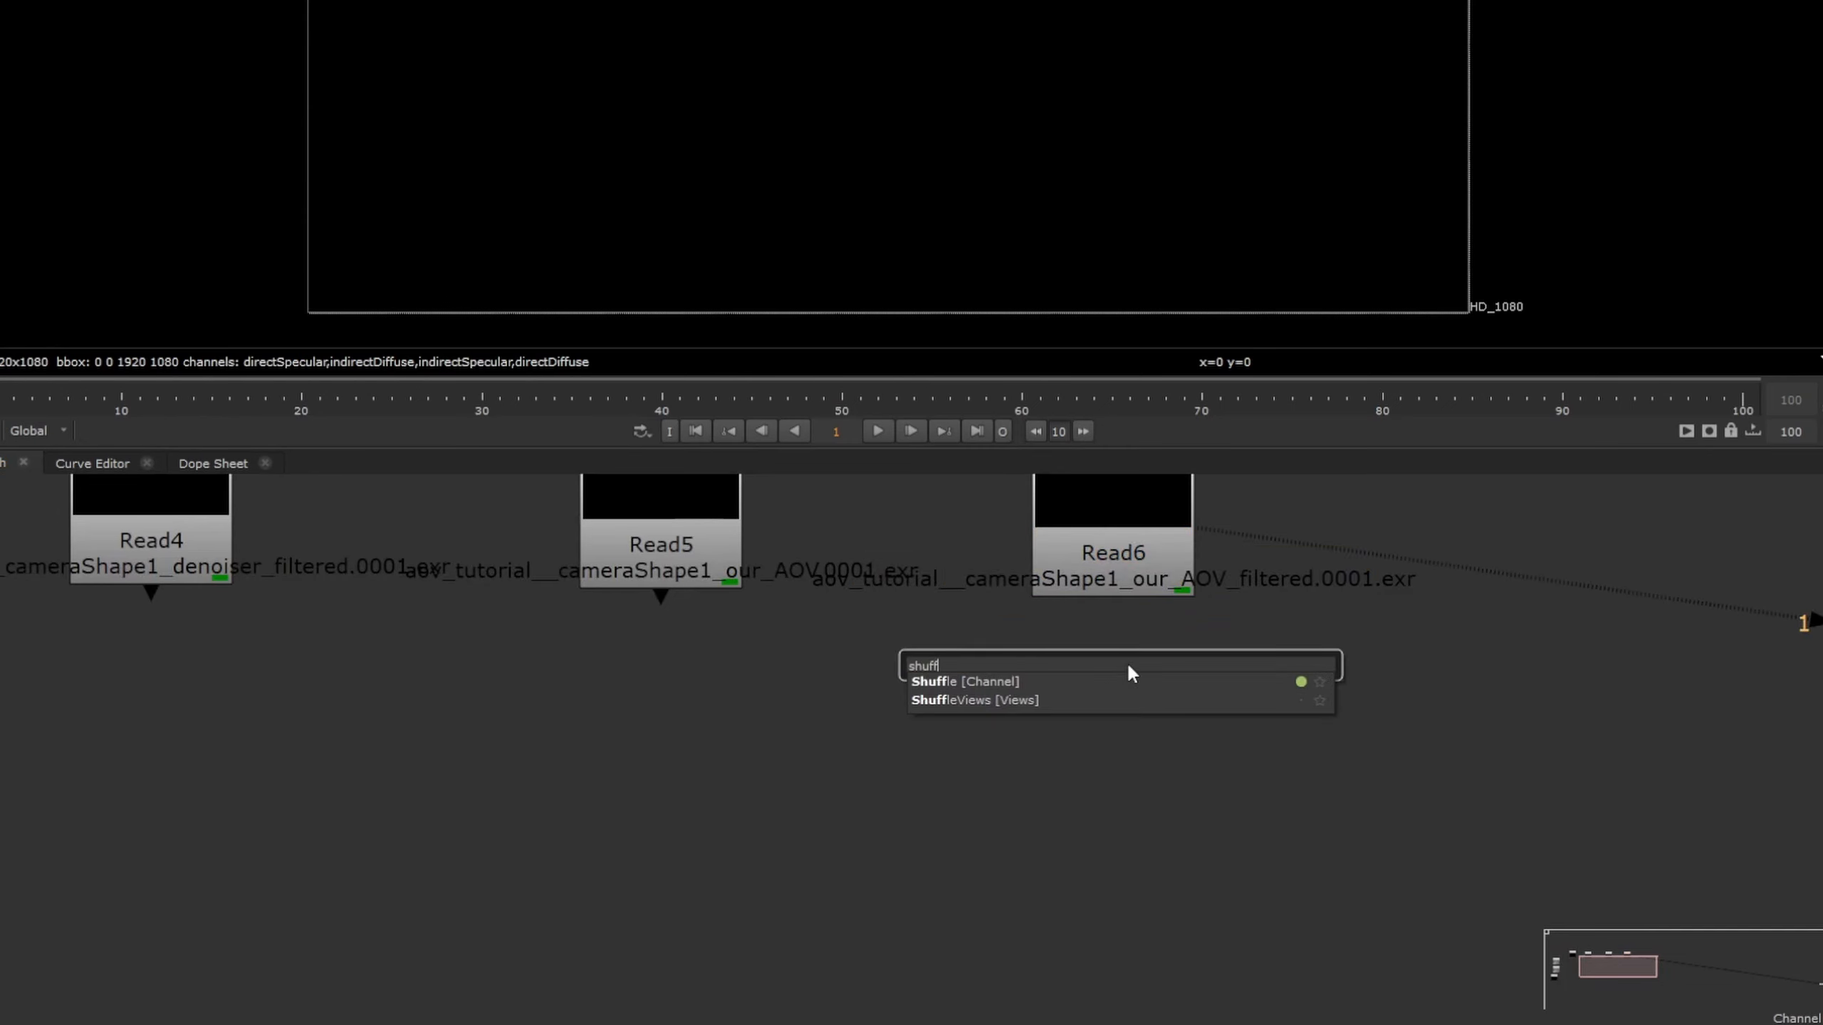
key(Return)
drag(1129, 672, 1110, 703)
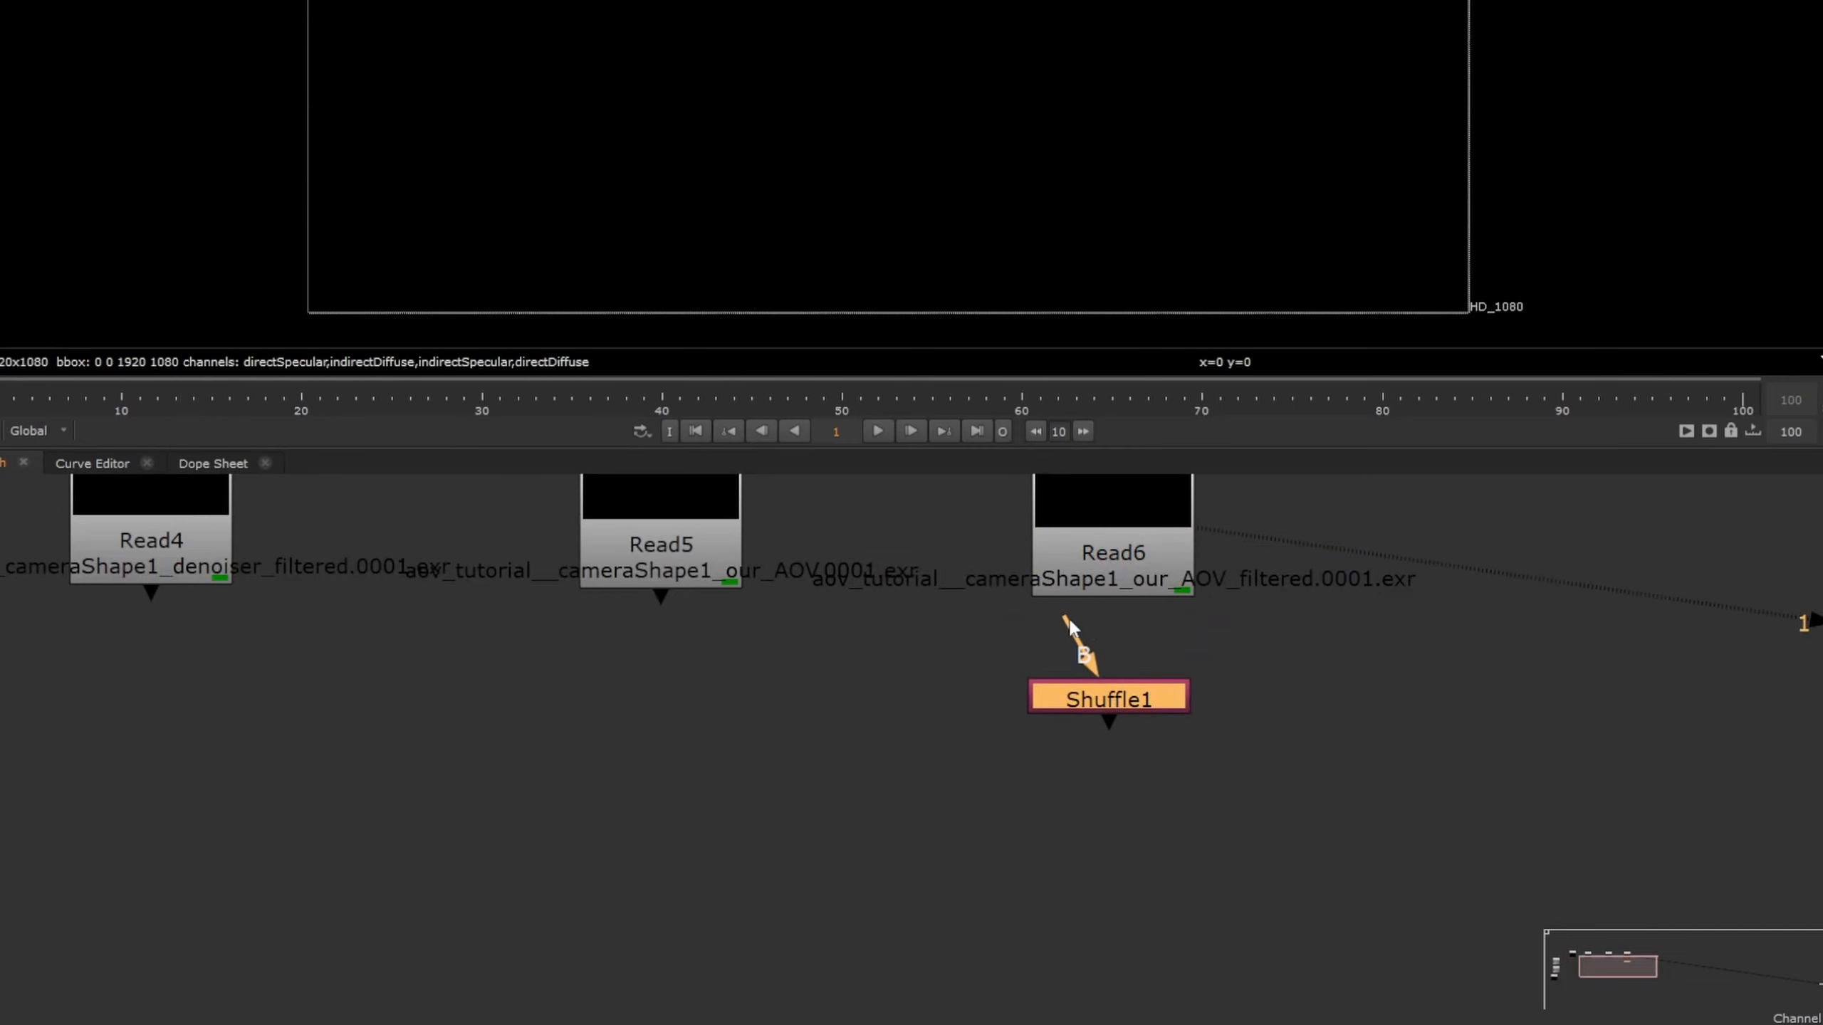
drag(1070, 620, 1113, 527)
drag(1119, 688, 1122, 696)
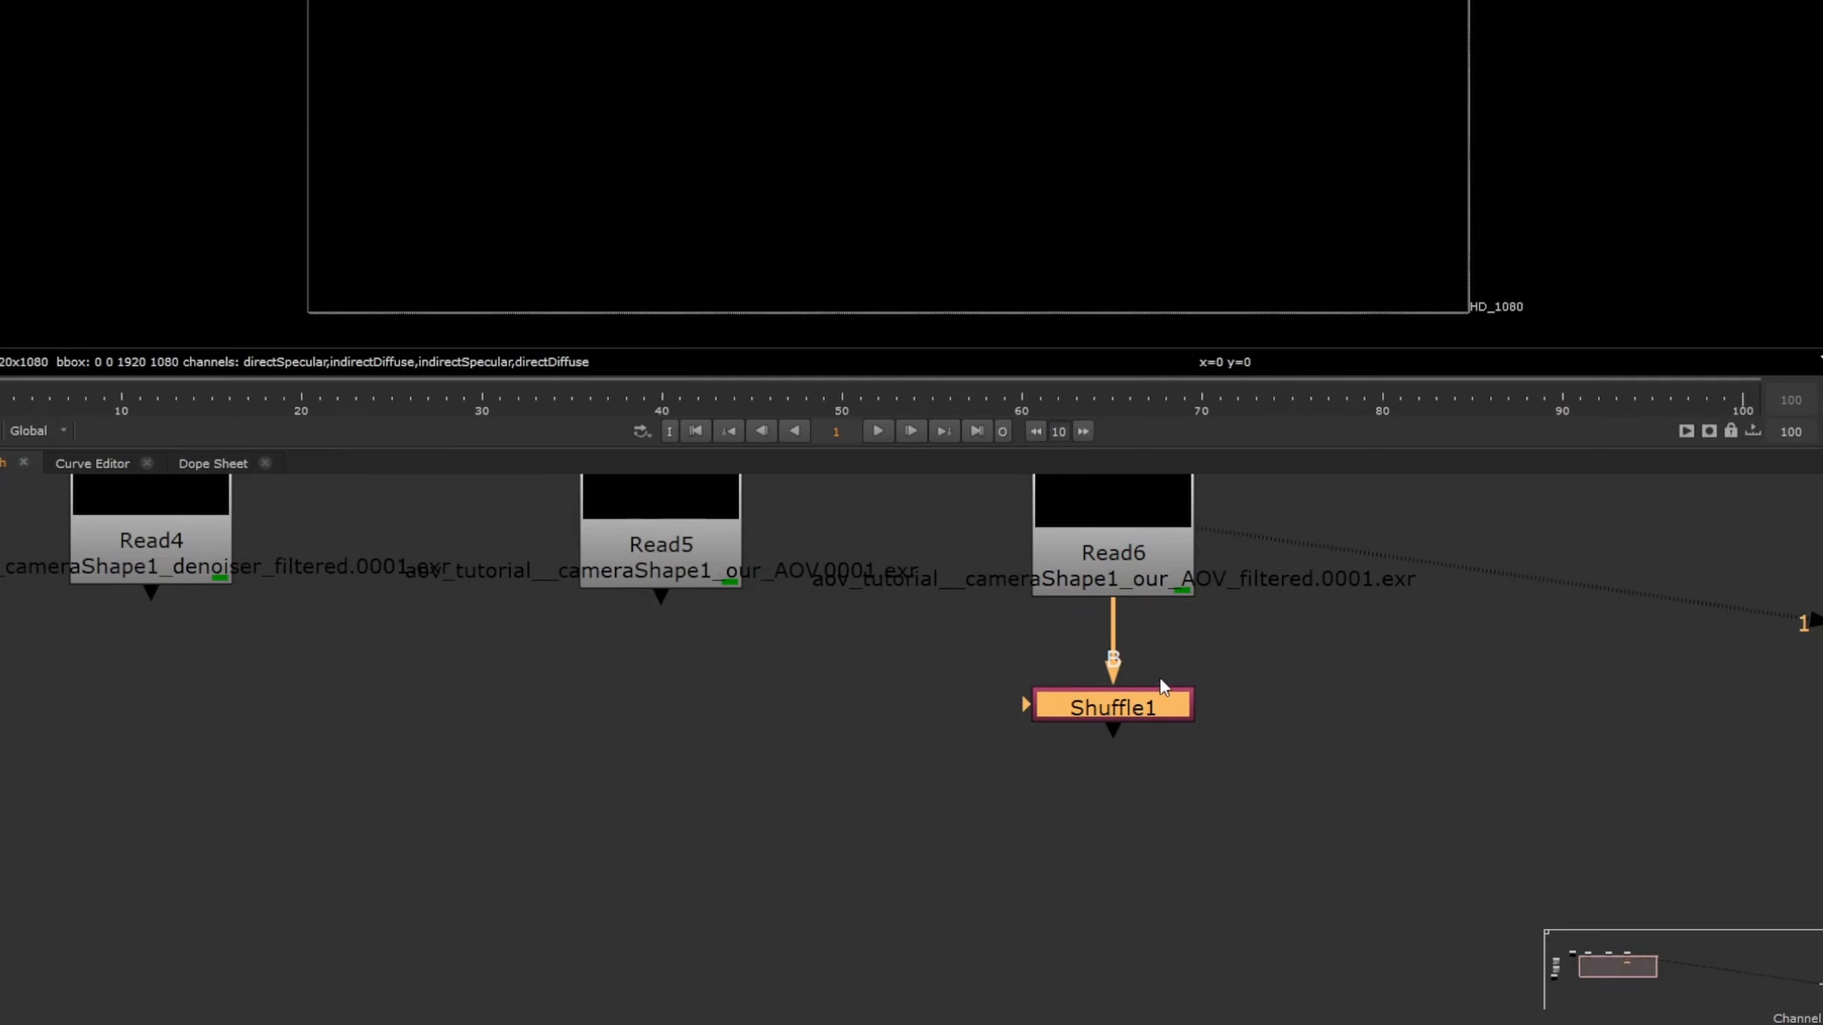
View the Shuffle1 node and set its input layer to directDiffuse
key(1)
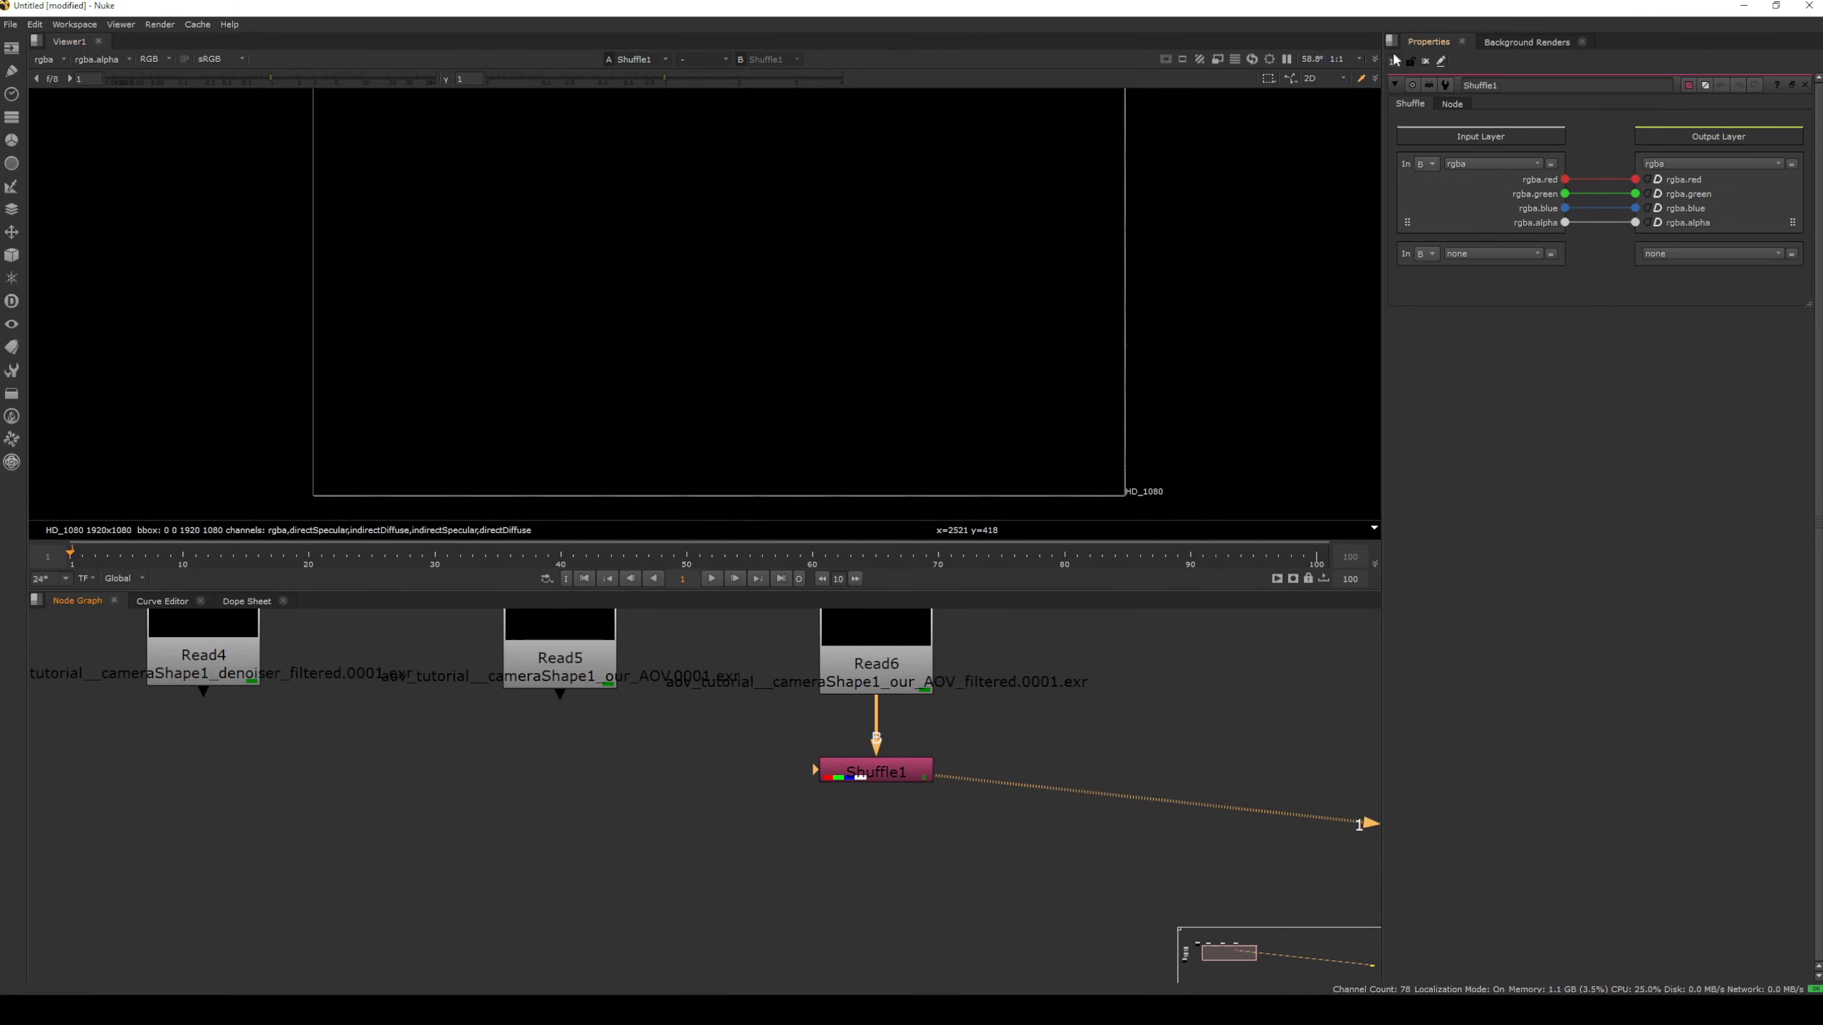
click(1393, 61)
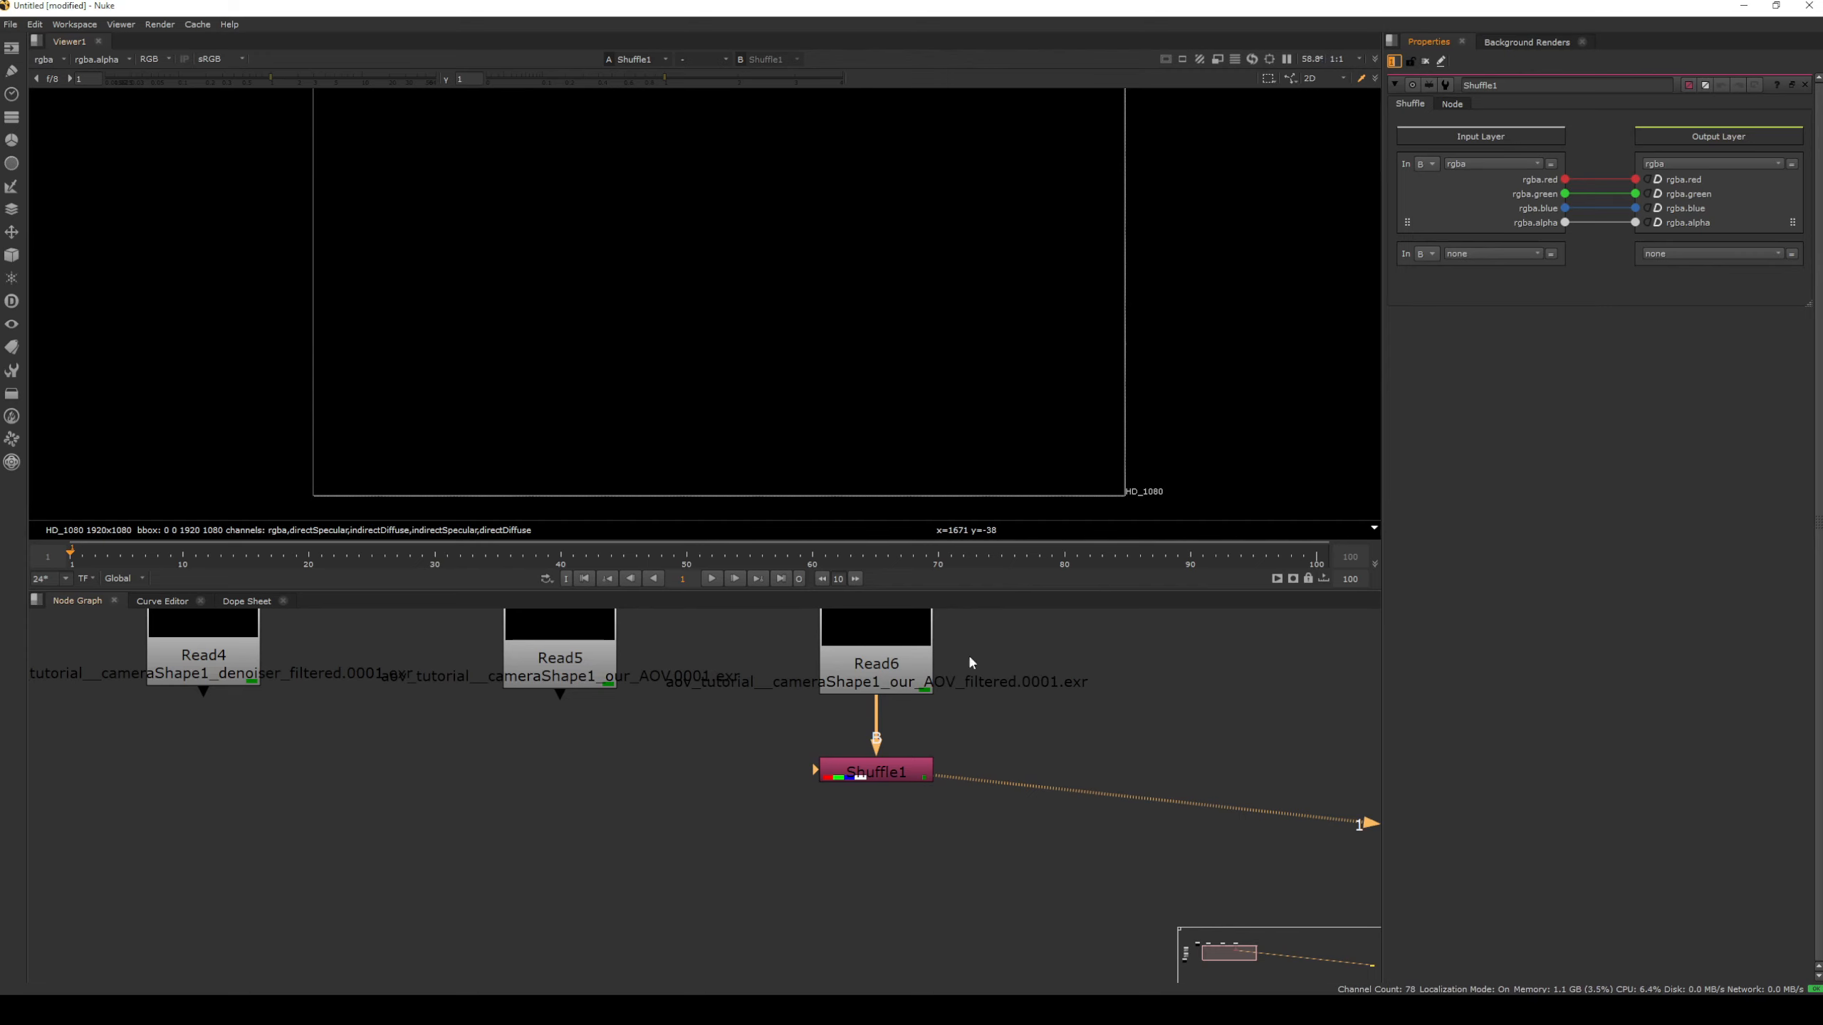
click(905, 769)
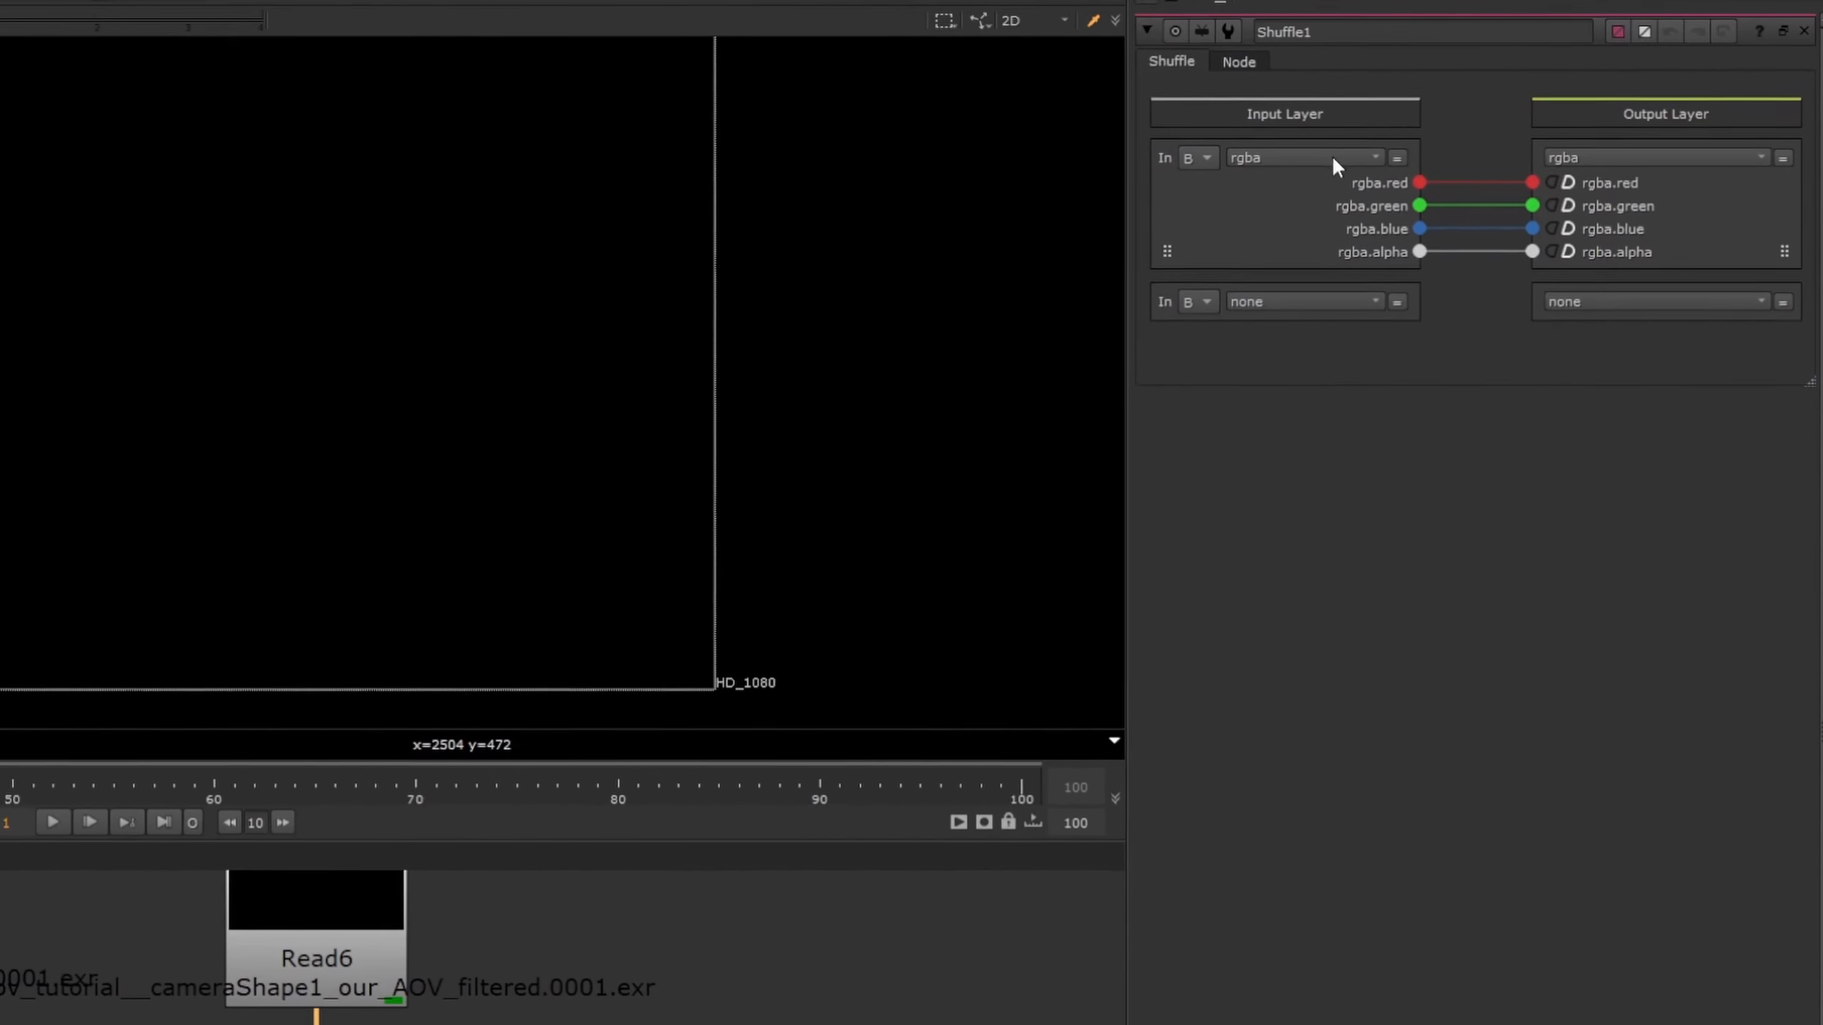
click(1338, 166)
click(1272, 291)
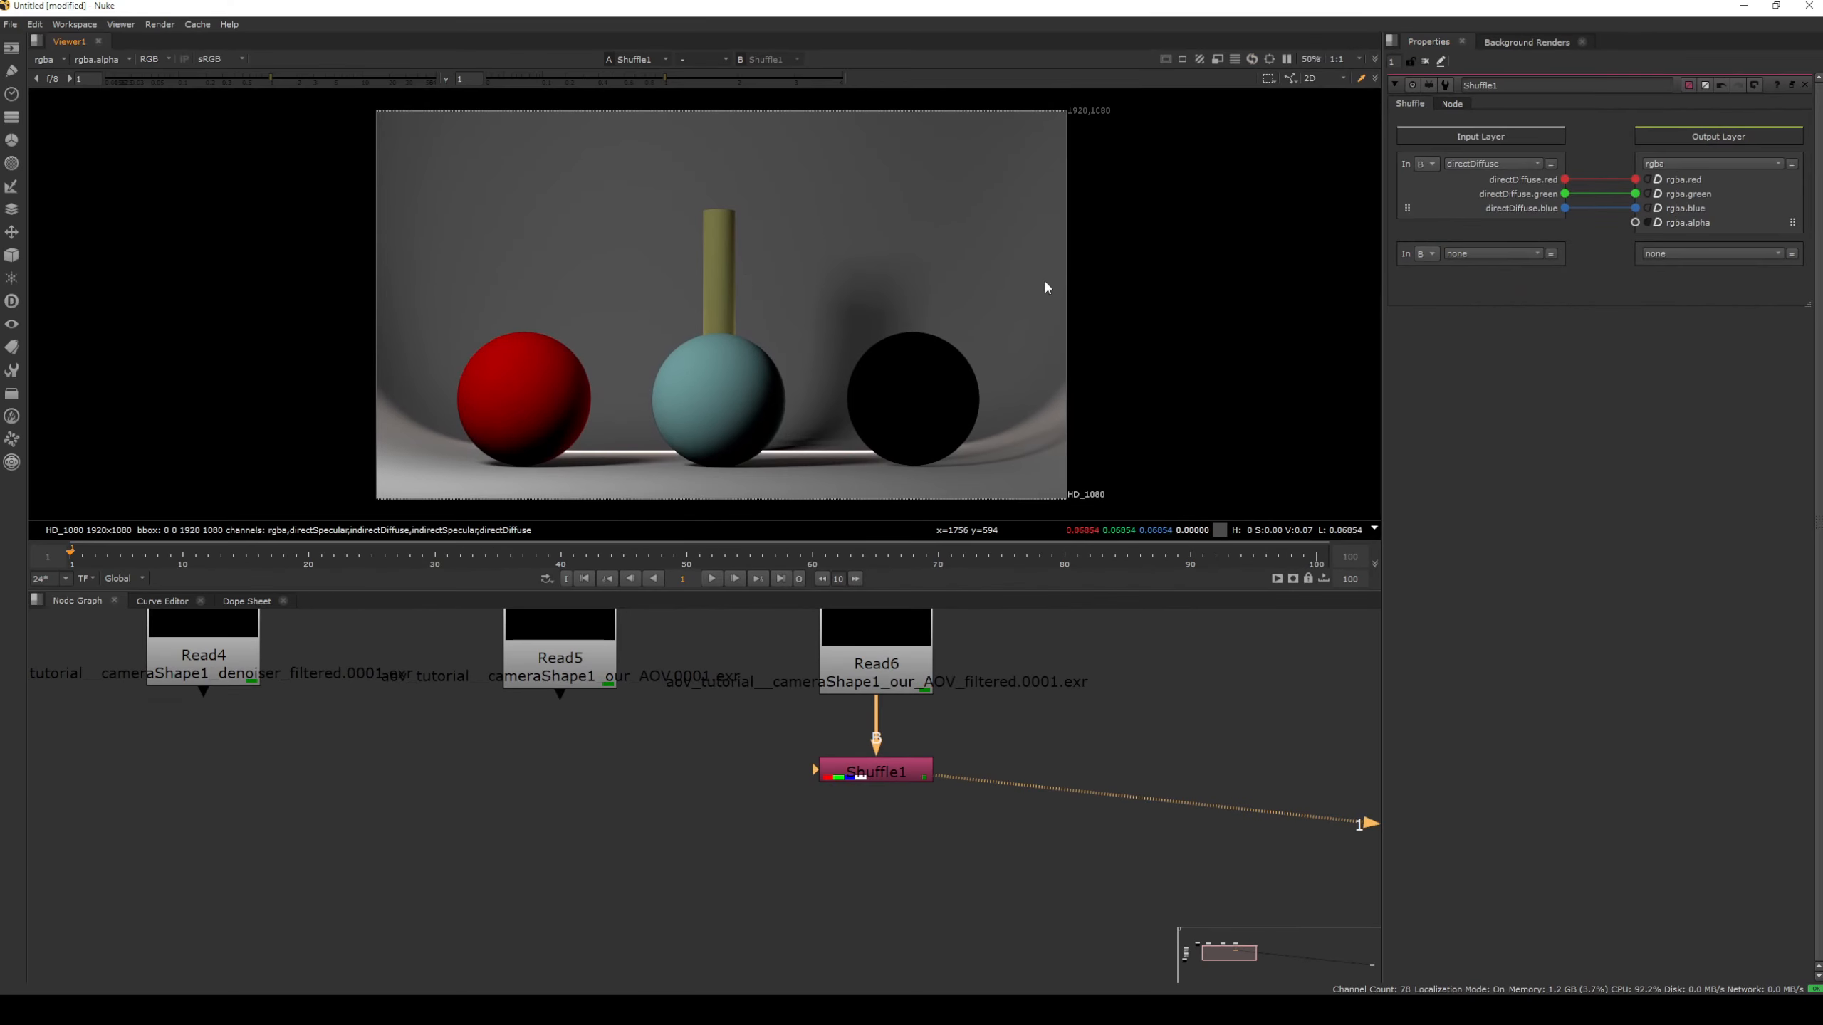
Switch Shuffle1's input layer to directSpecular, indirectDiffuse and finally indirectSpecular, viewing each AOV
click(1493, 164)
click(1513, 252)
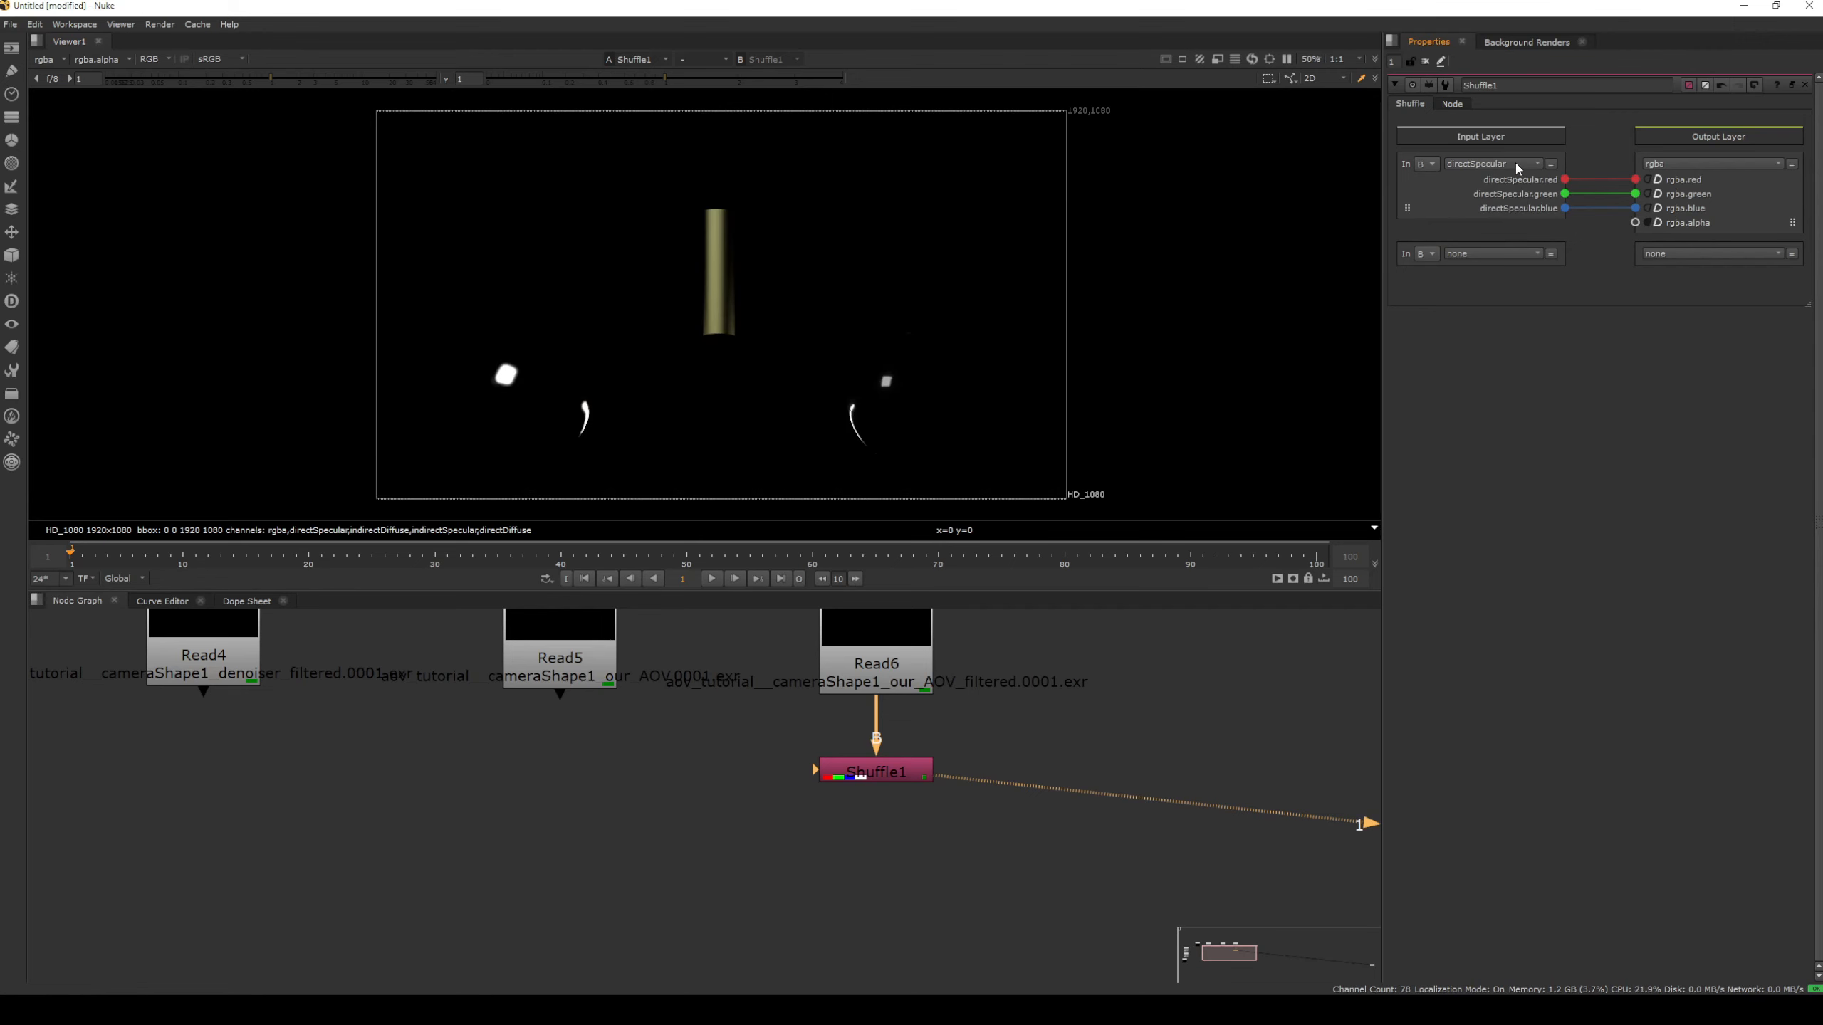
click(1515, 162)
click(1511, 267)
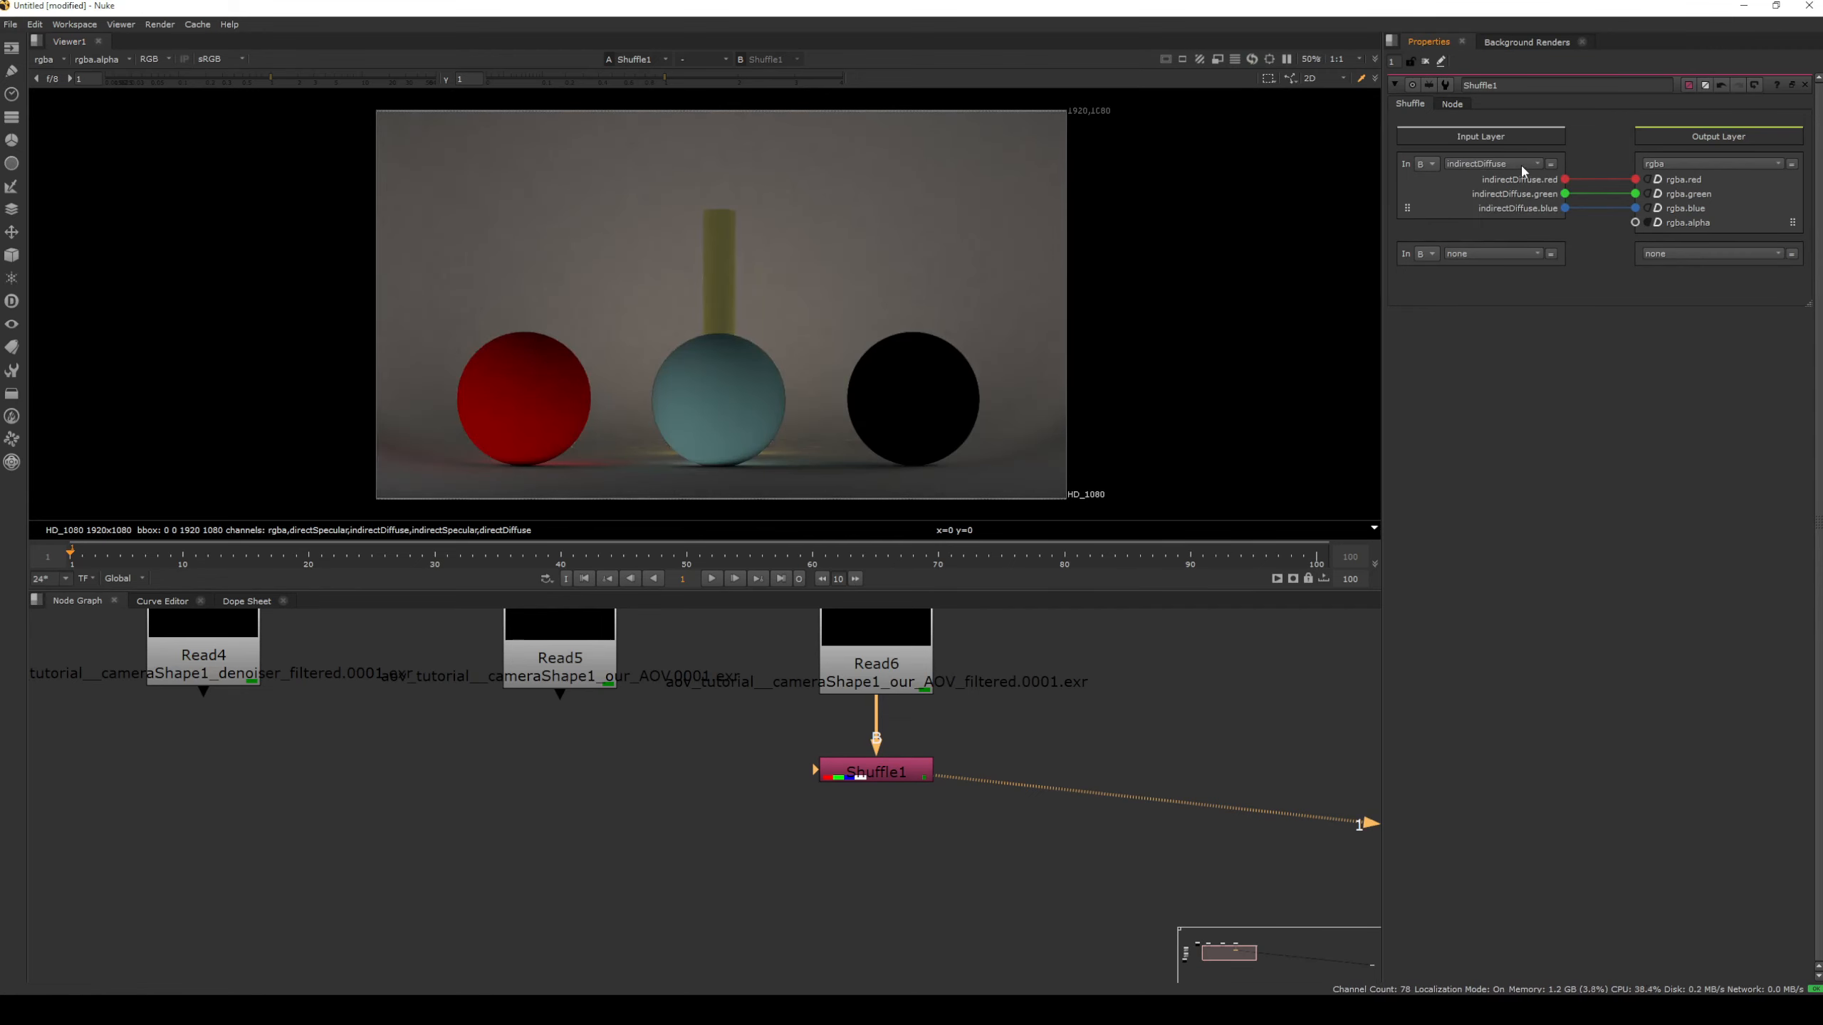
click(1521, 165)
click(1513, 286)
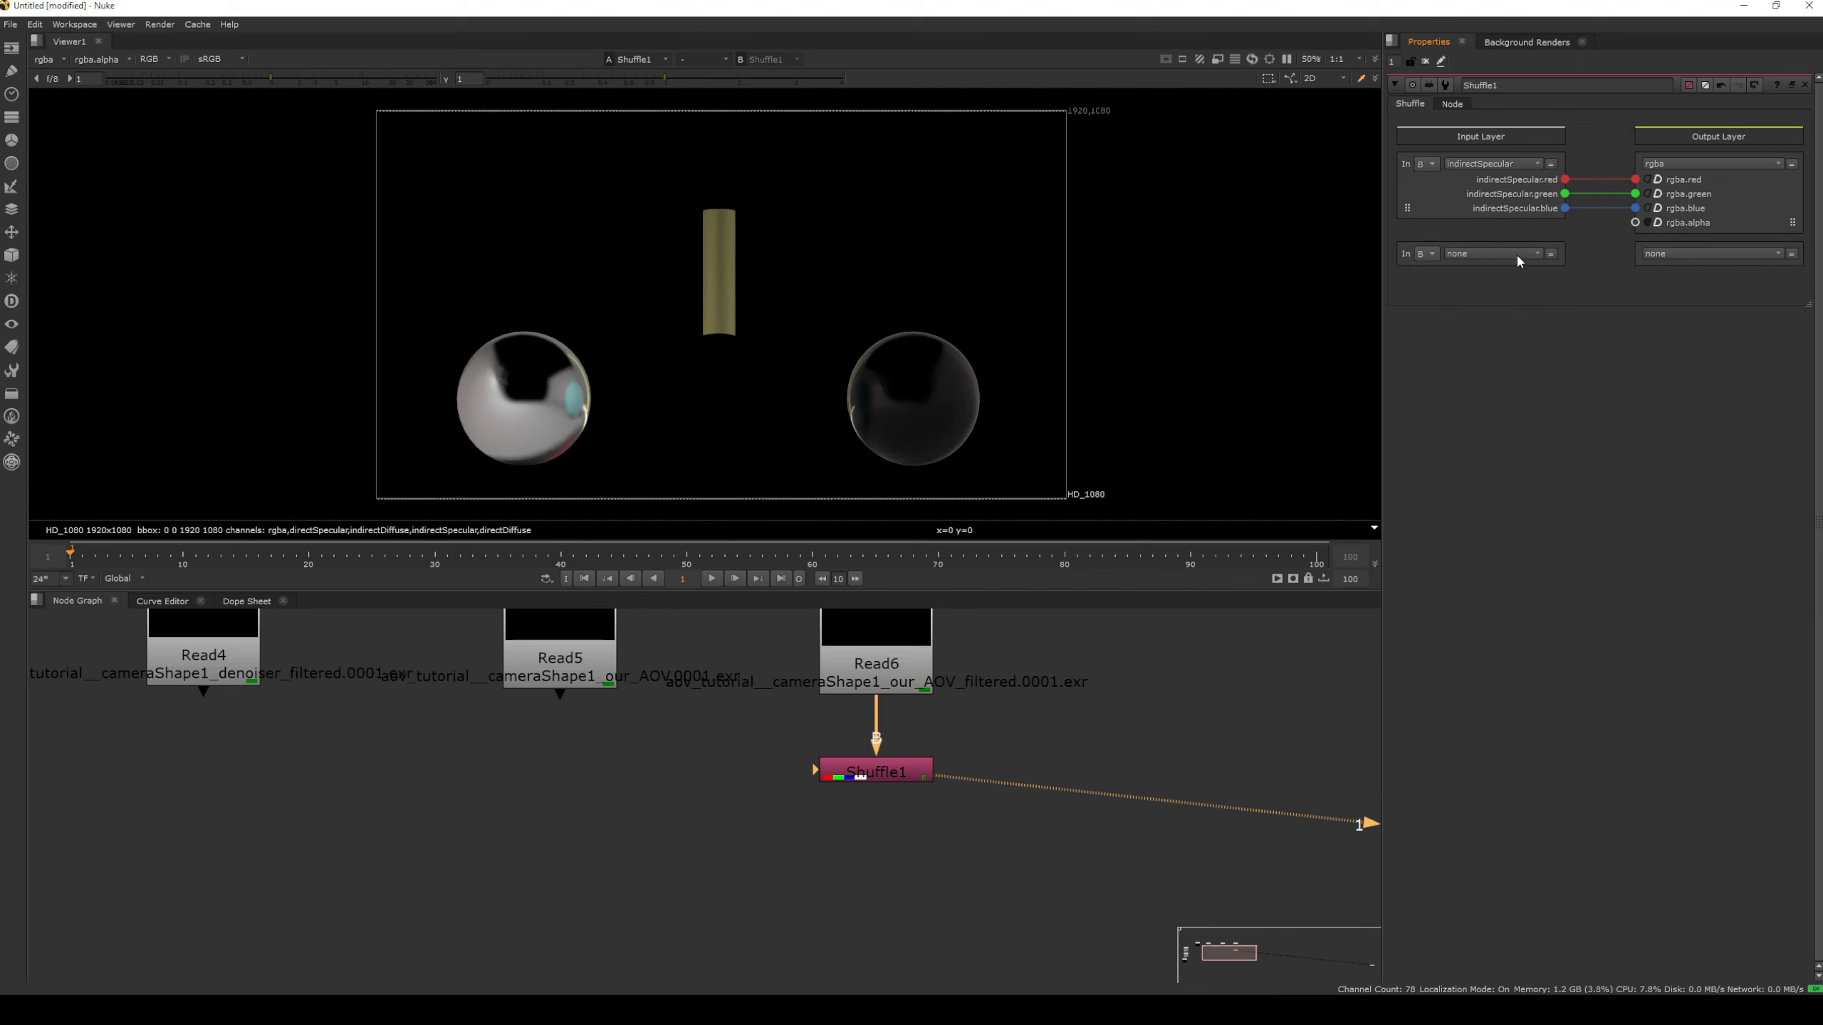
click(1523, 162)
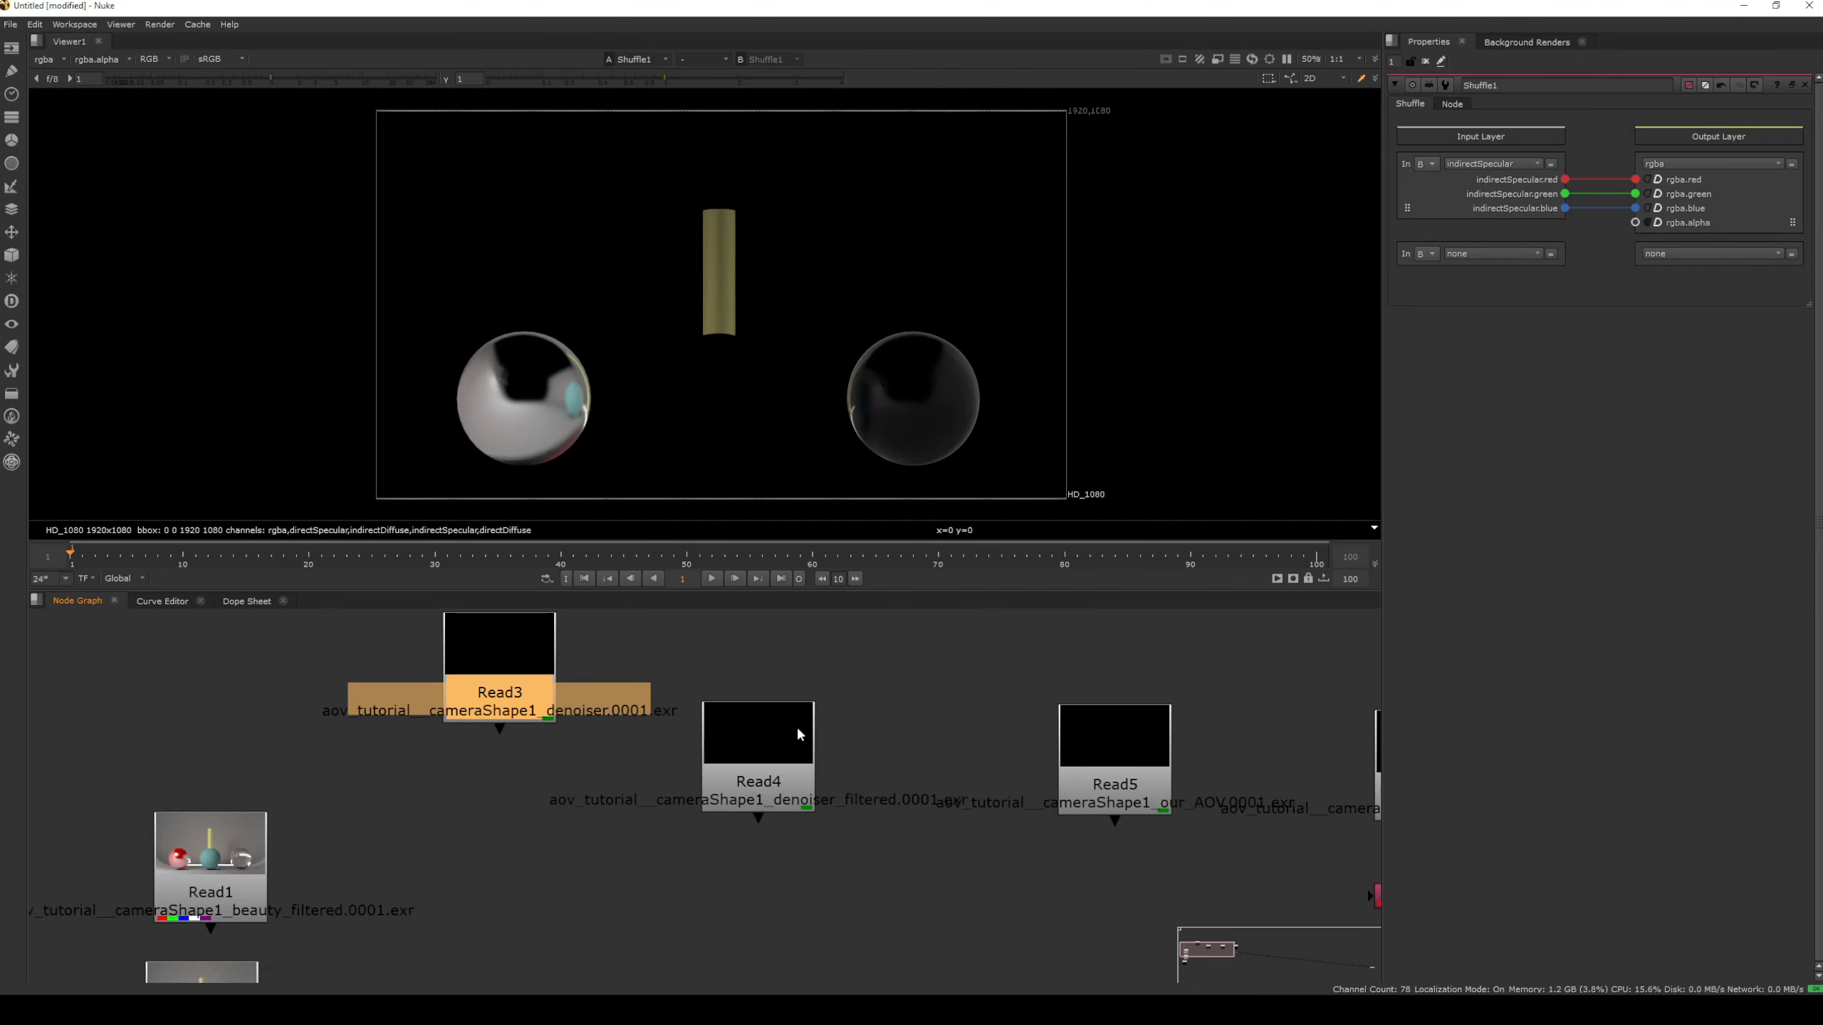
Line up the denoiser_filtered read with its neighbour and add a Shuffle node below it, fed by that read
drag(769, 724, 791, 623)
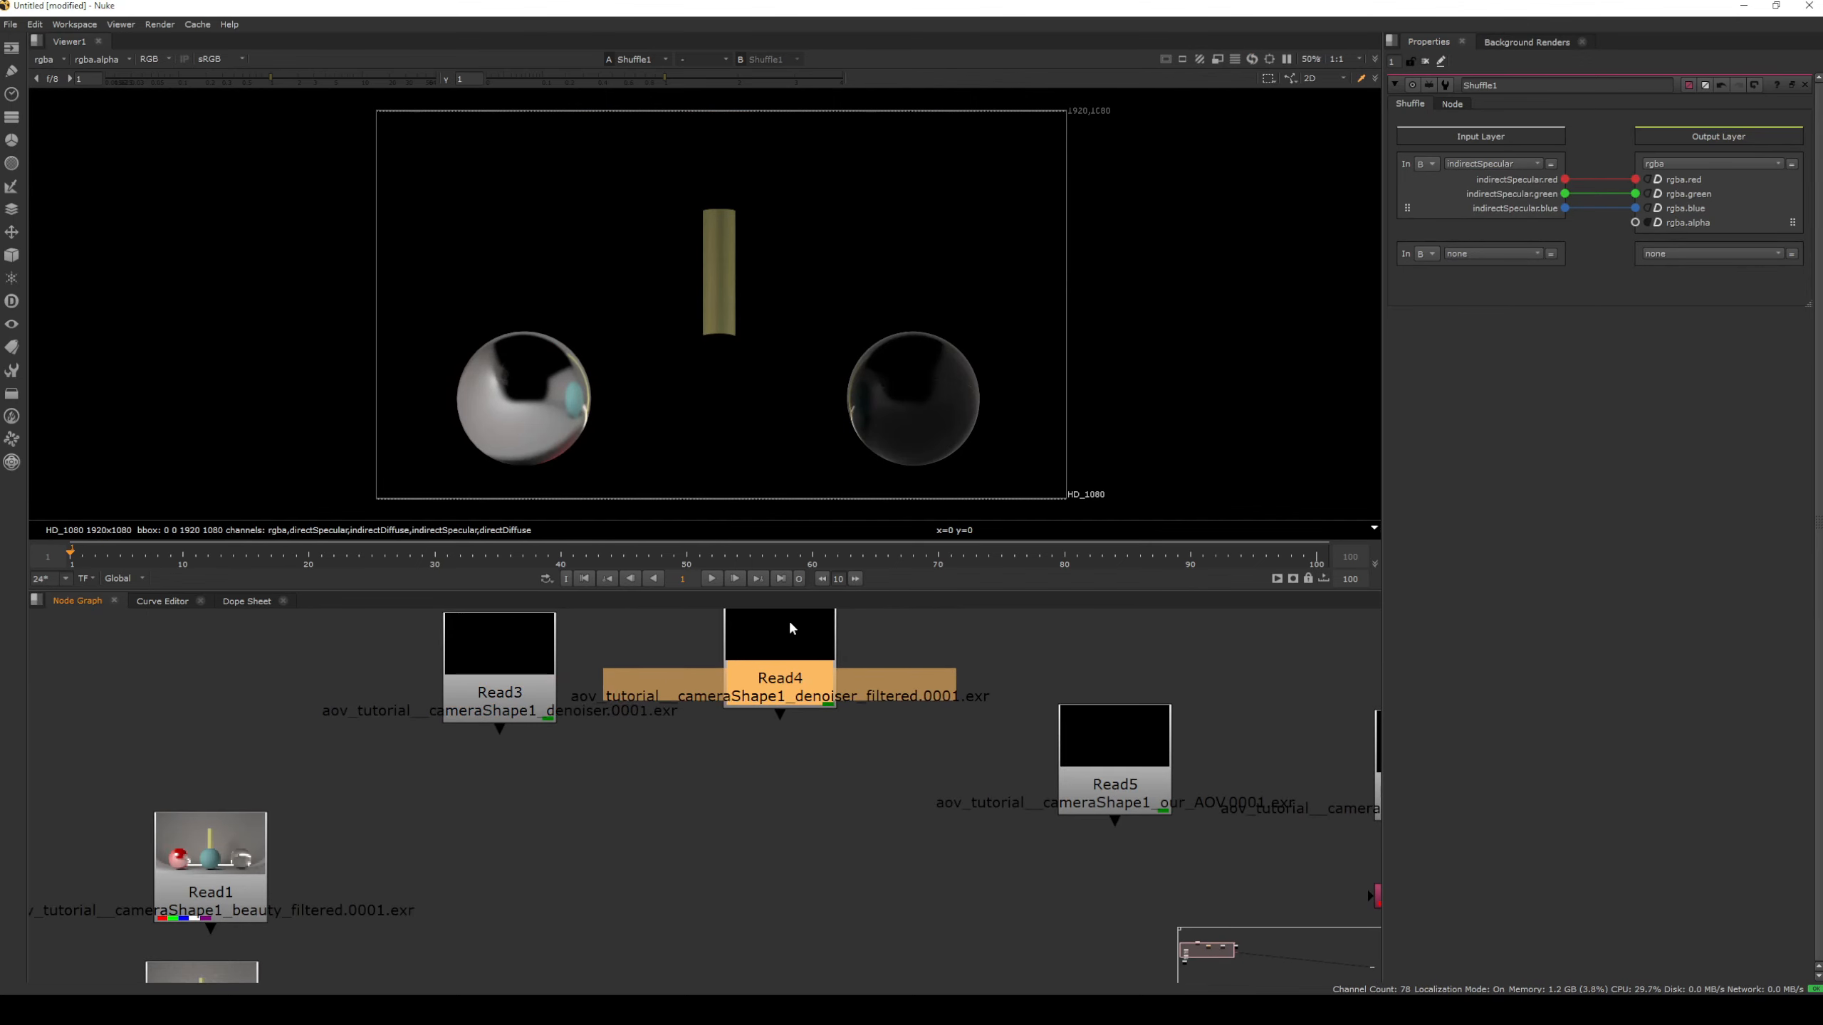
middle_drag(803, 760, 838, 797)
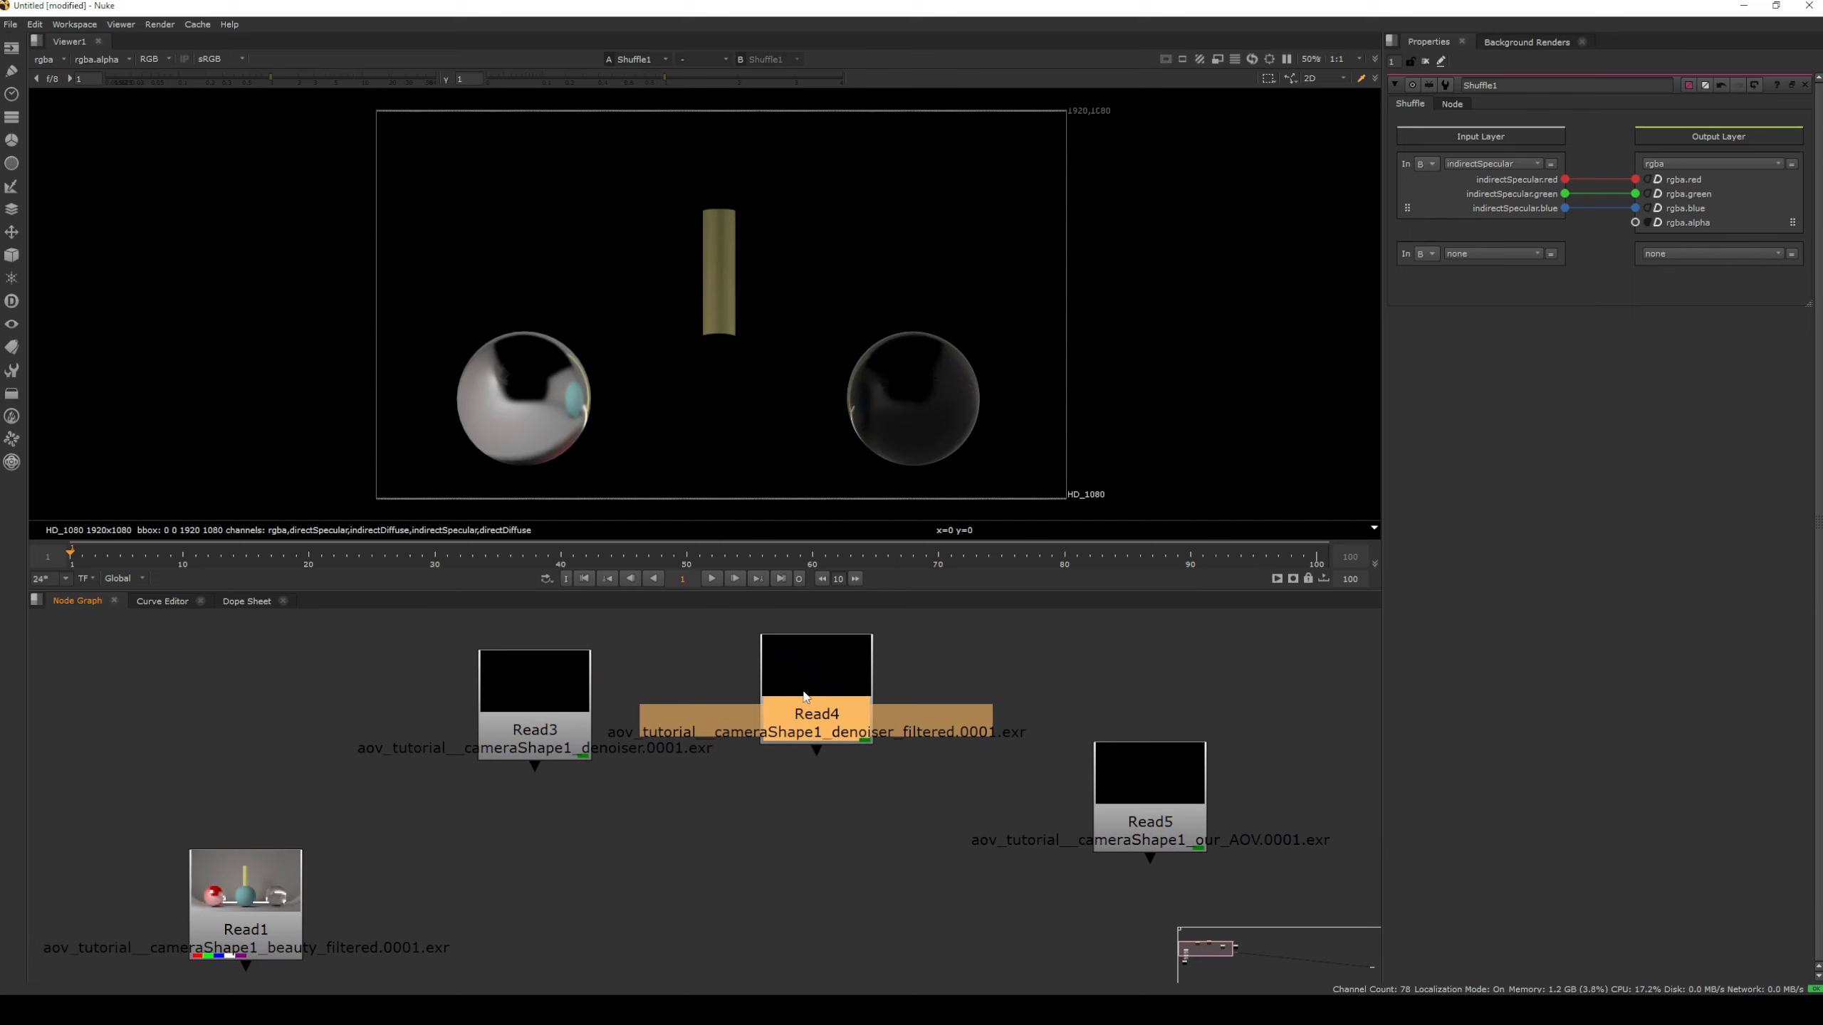
click(834, 795)
key(Tab)
text(shuff)
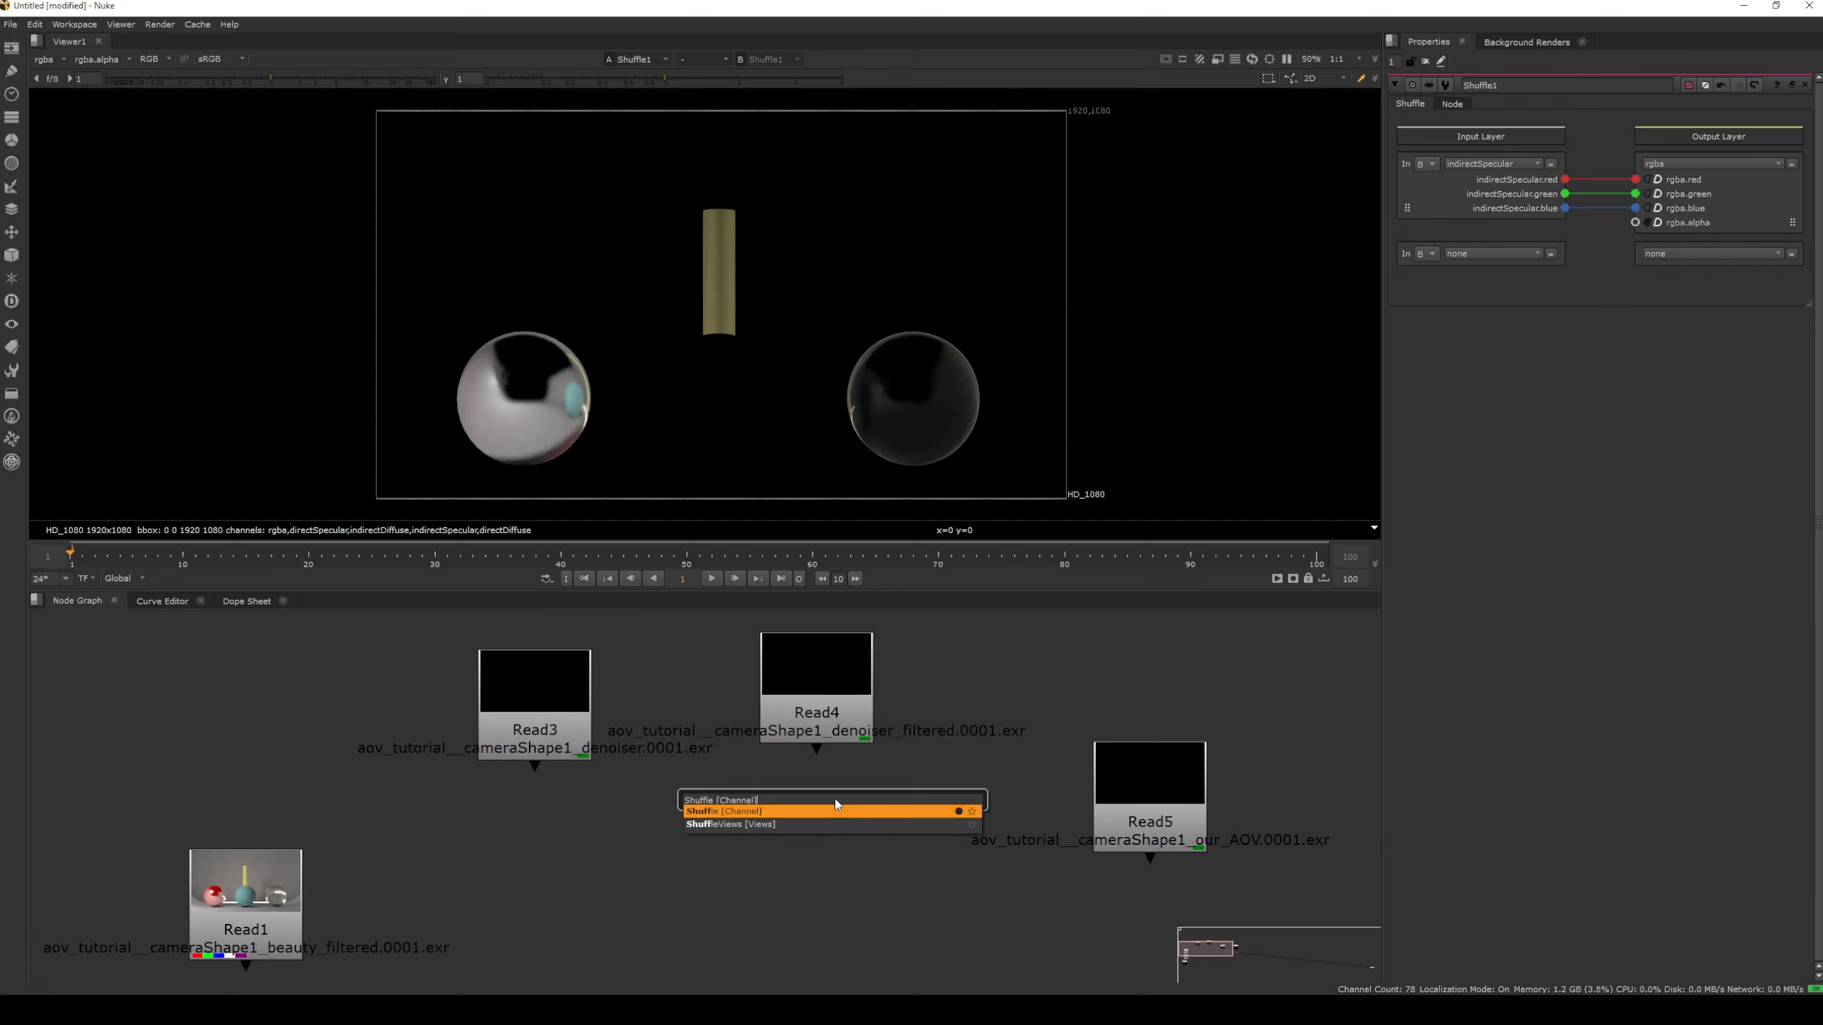
key(Return)
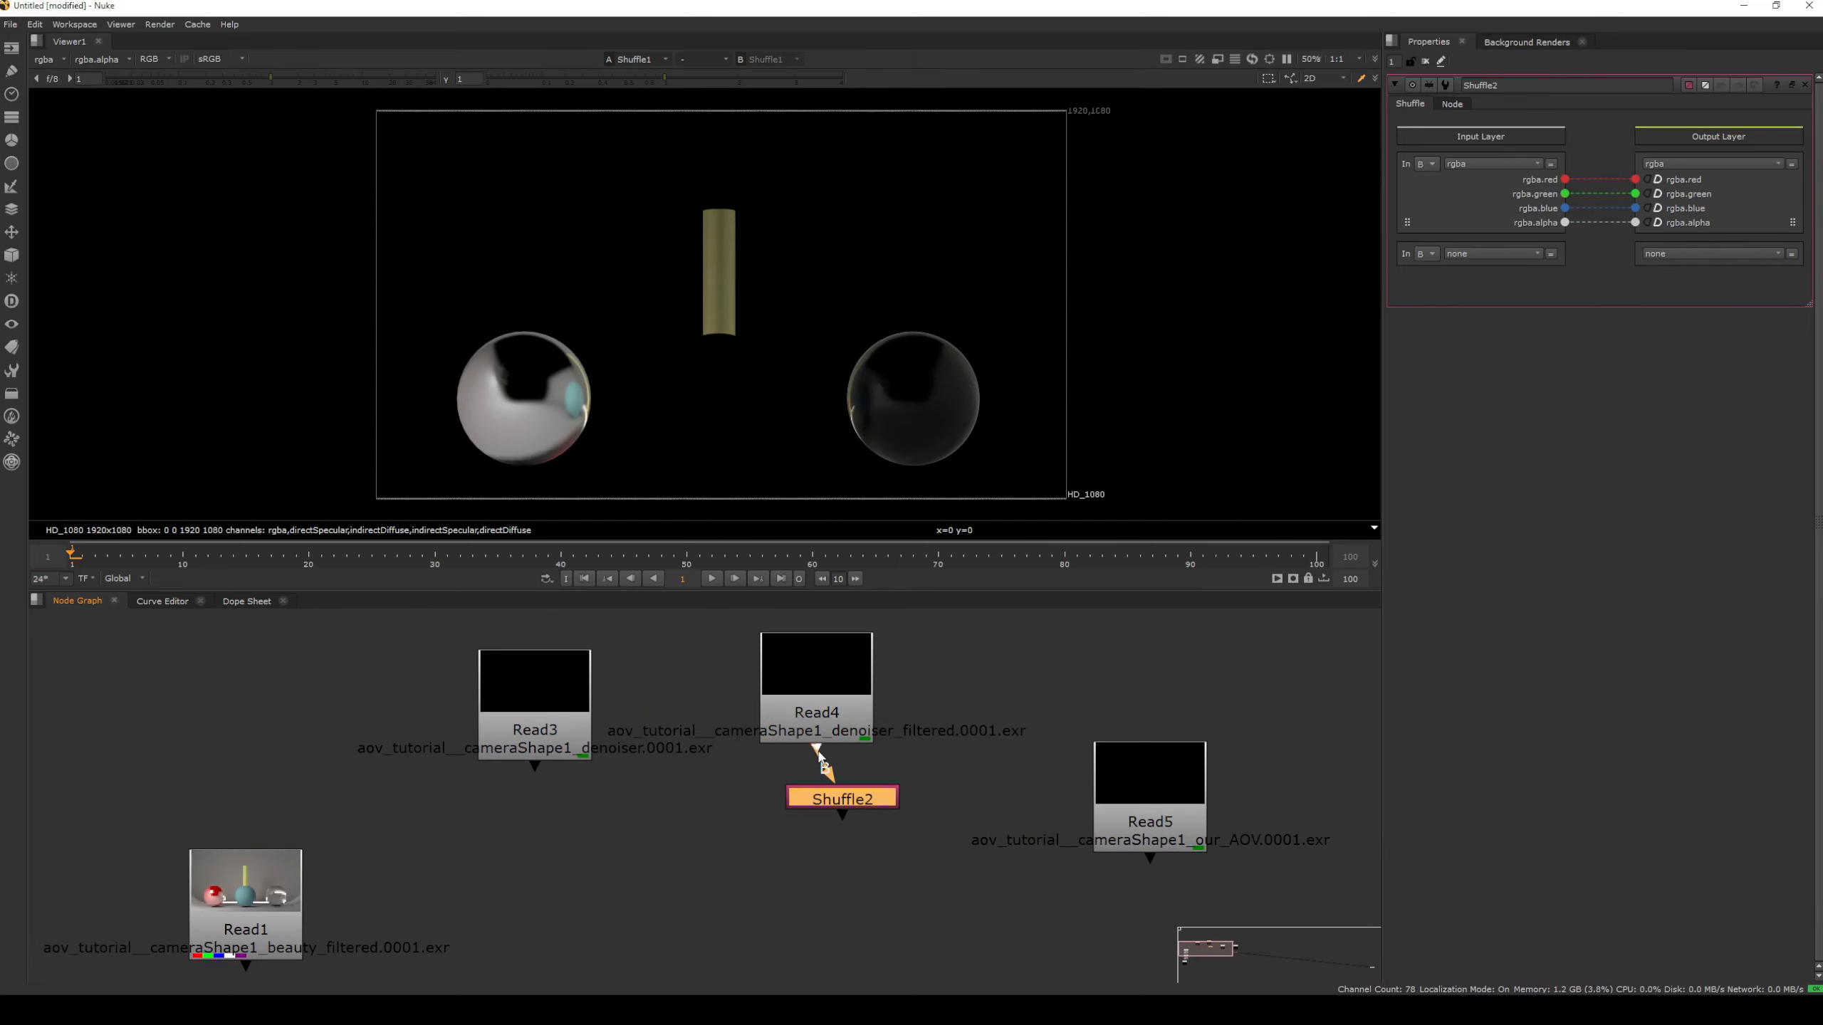
View Shuffle2 with its input layer set to diffuse and then to specular
click(1493, 164)
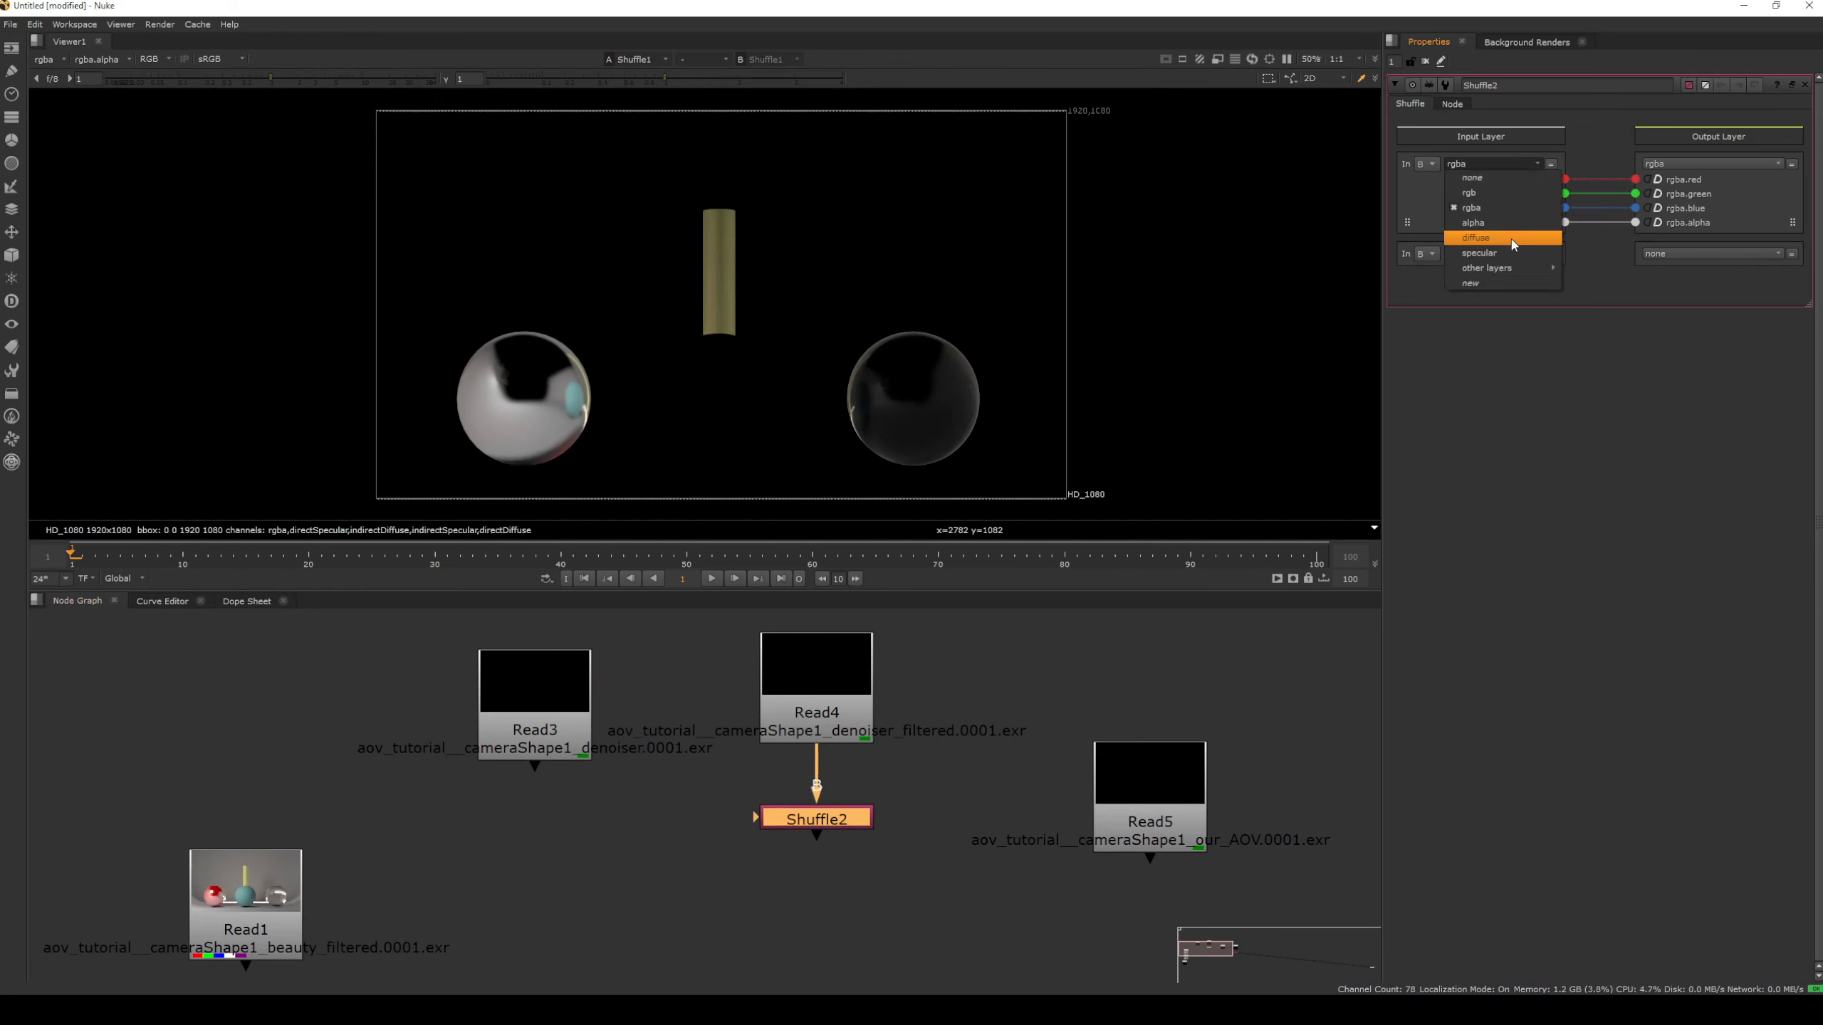
click(1511, 241)
key(1)
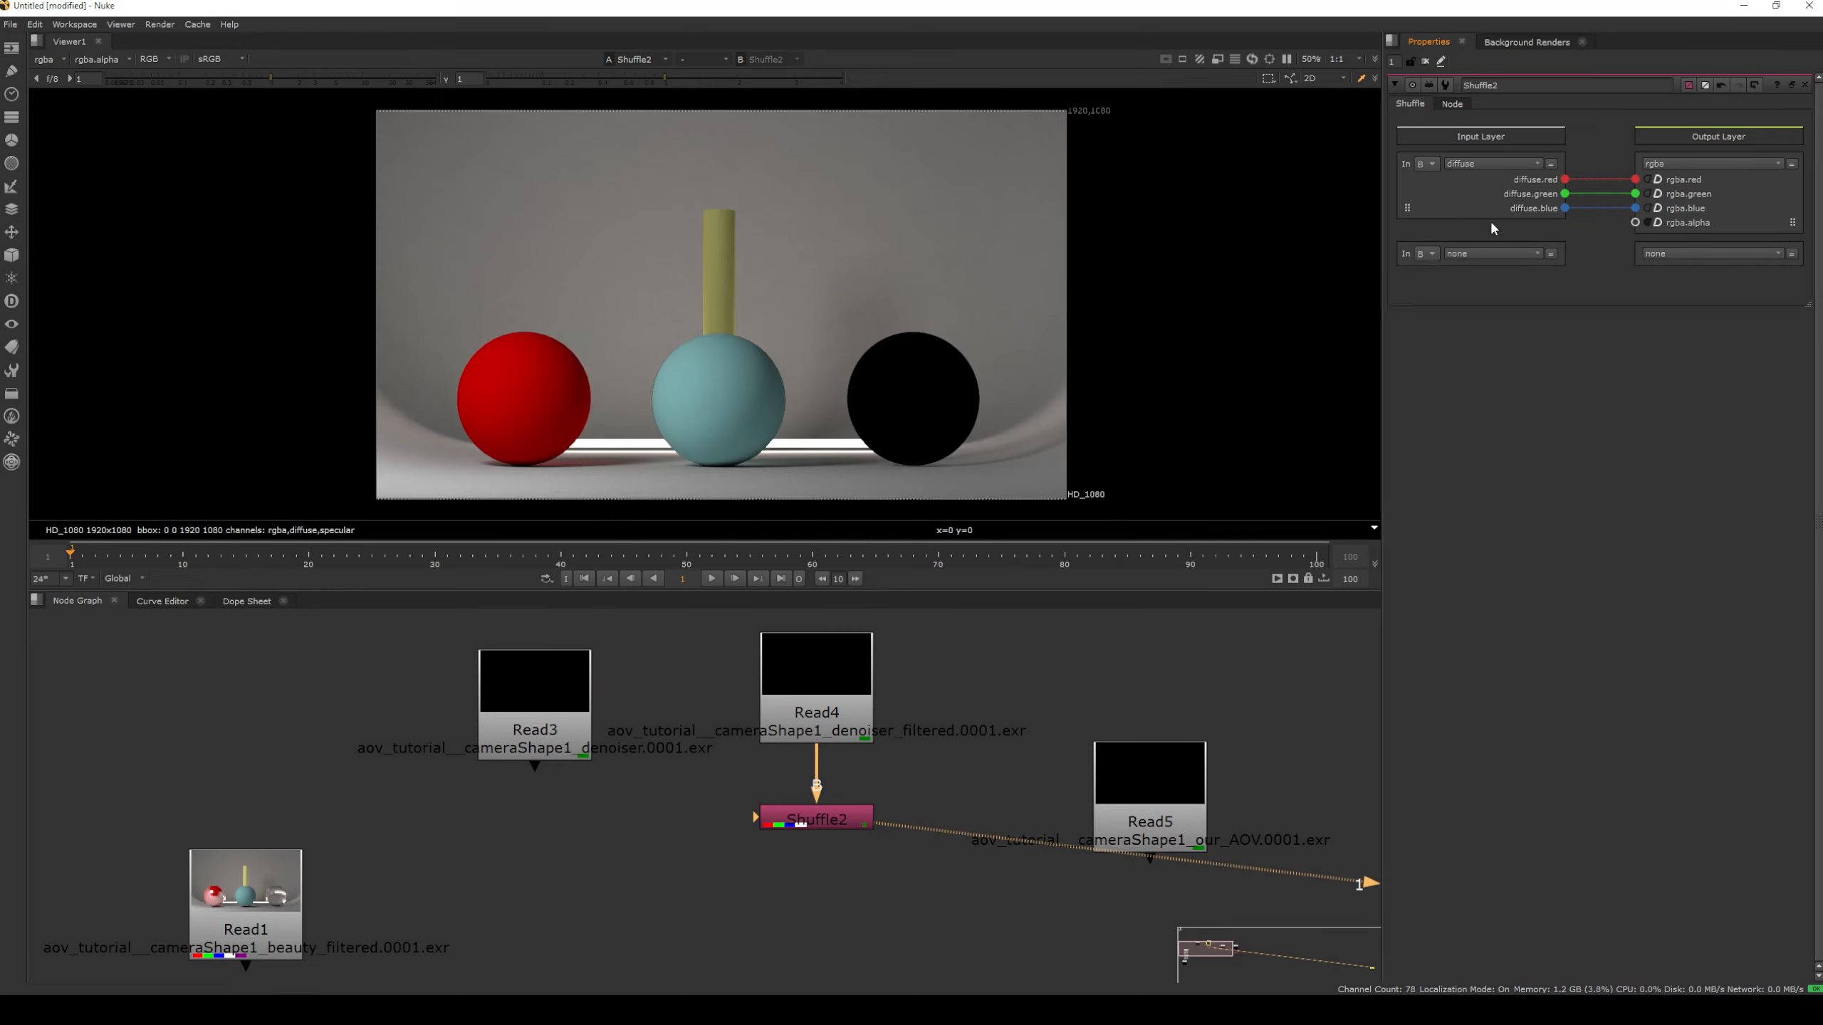
click(1507, 163)
click(1510, 254)
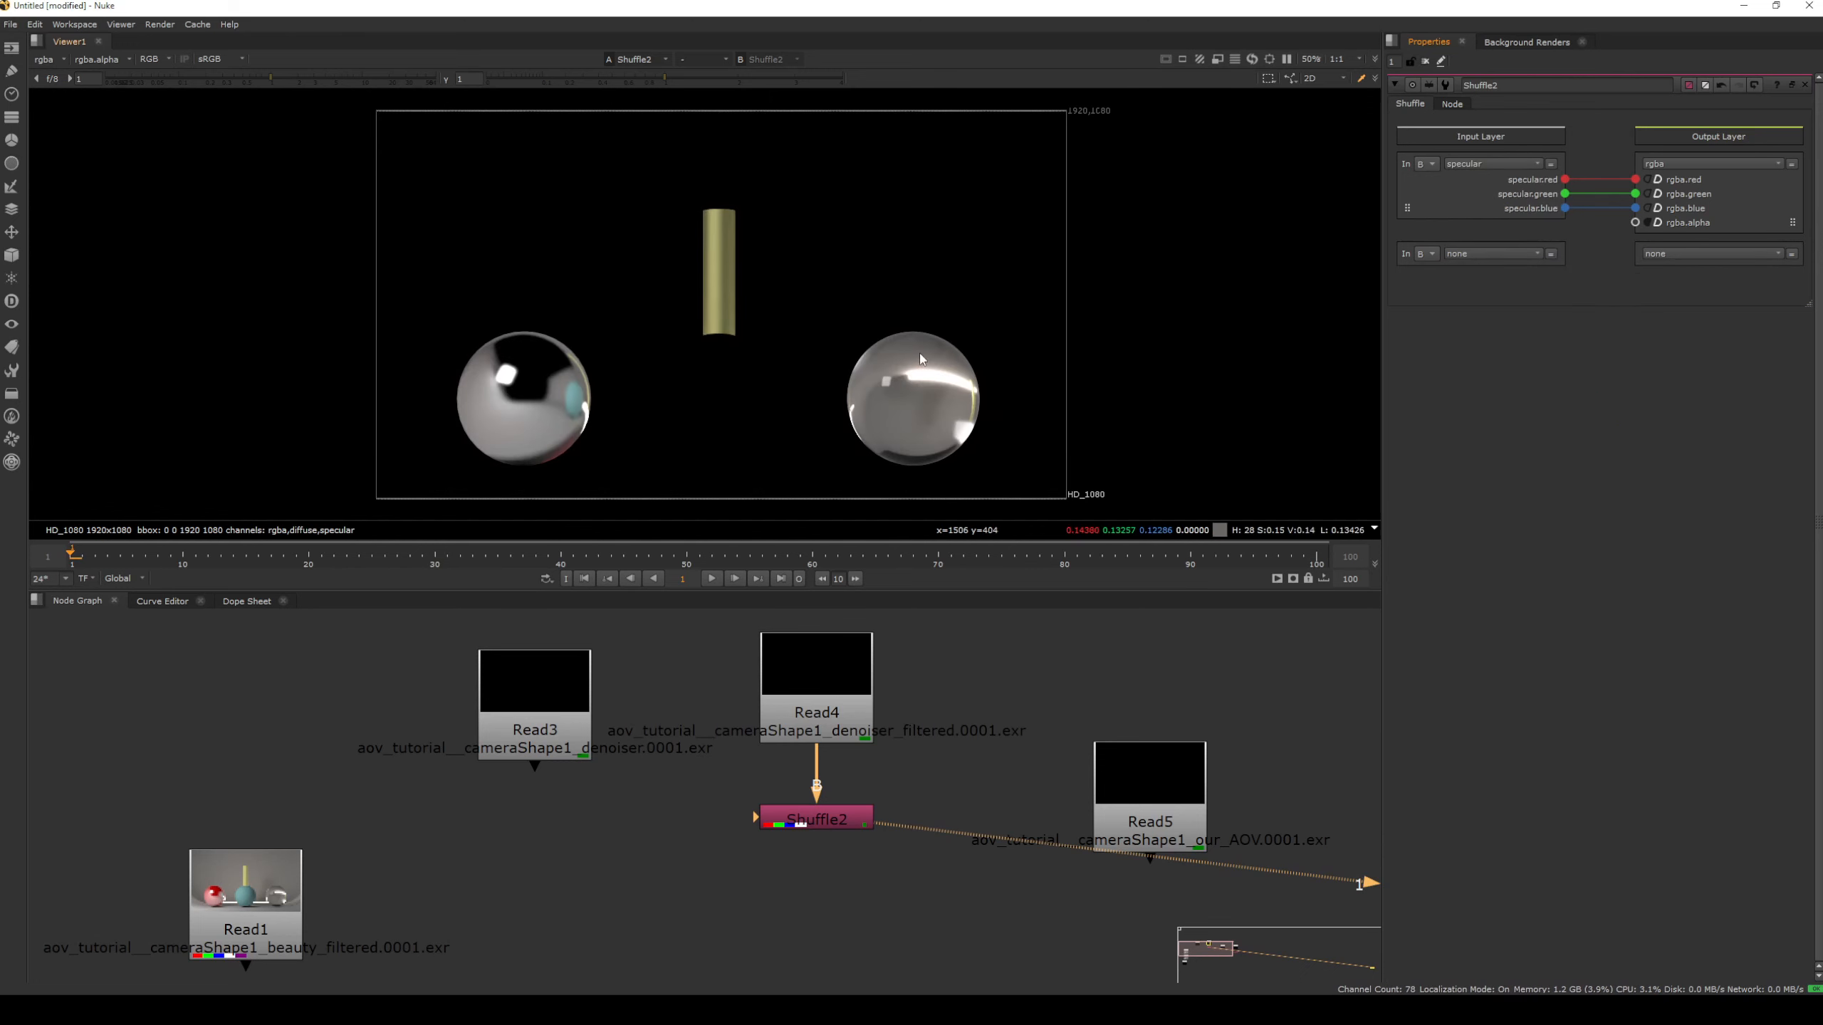
Move Shuffle1 beside the our_AOV_filtered read, on the side away from the our_AOV read
click(1086, 675)
middle_drag(1085, 709, 603, 599)
middle_drag(1013, 656, 743, 650)
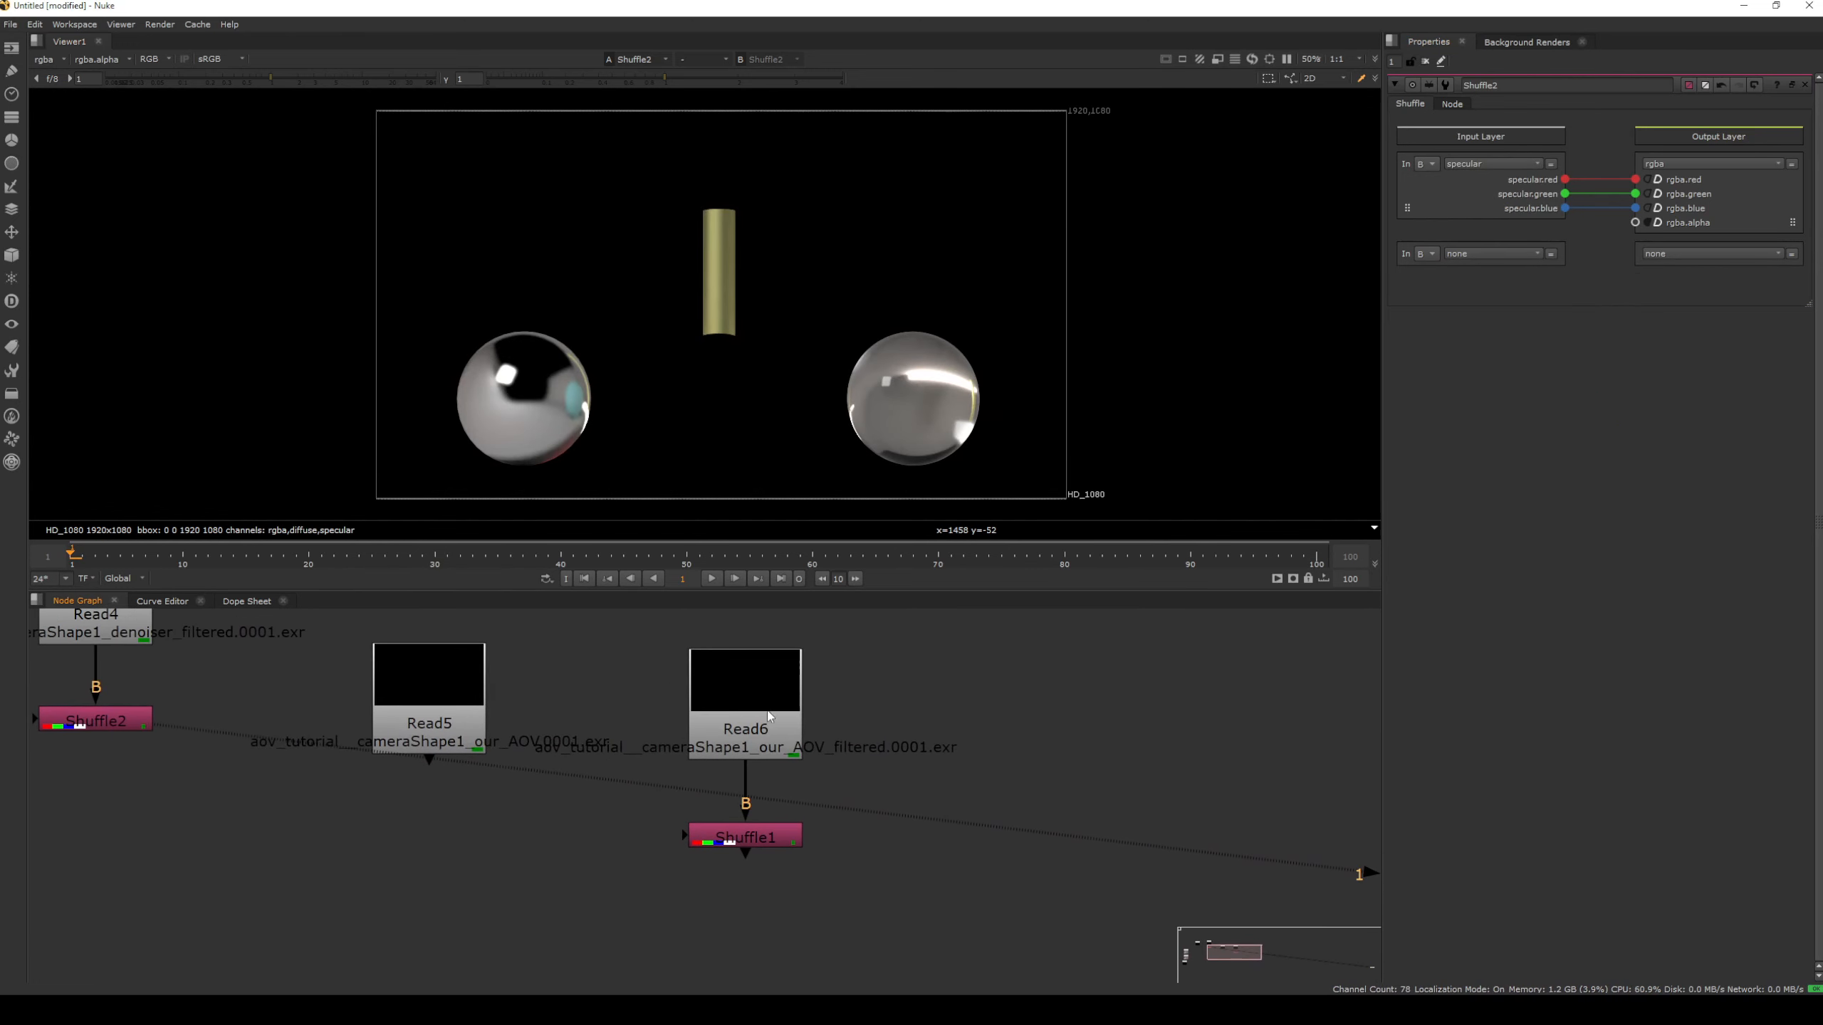
click(746, 684)
click(795, 844)
drag(794, 844, 1038, 711)
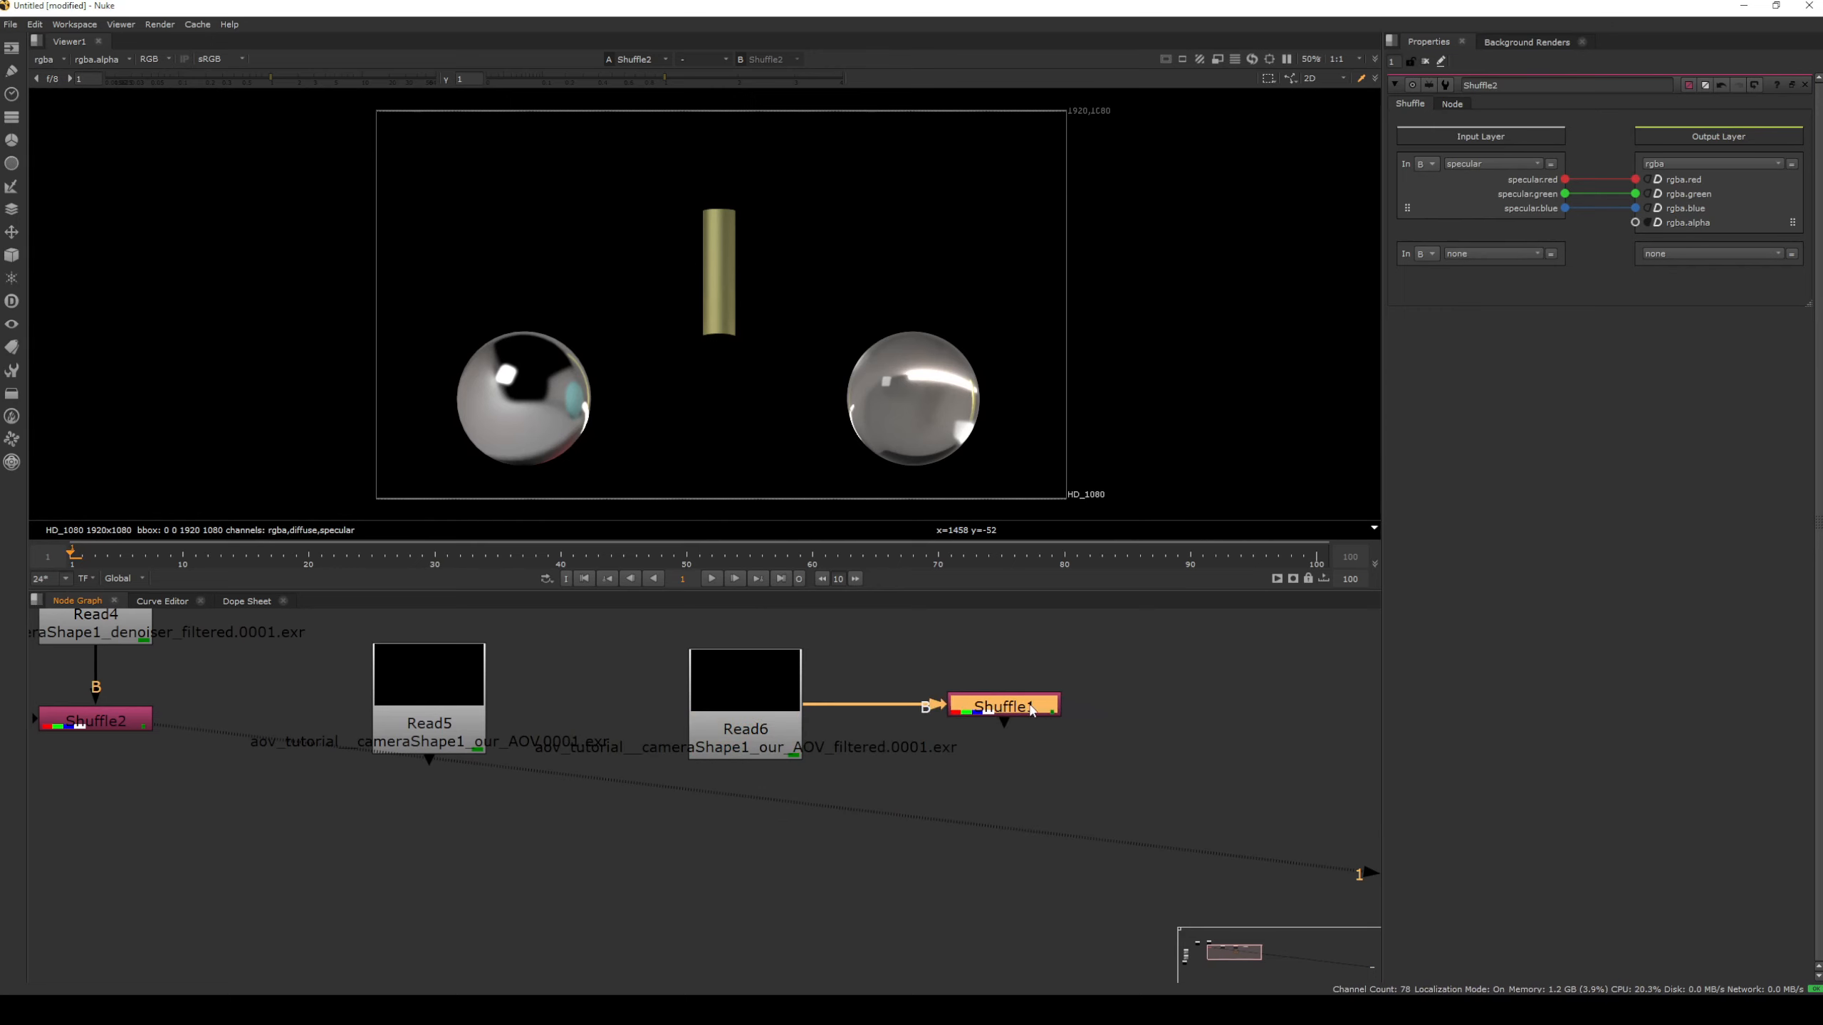
Paste three more Shuffle nodes, space them out below Shuffle1 and connect each B input to the our_AOV_filtered read
key(ctrl+v)
key(ctrl+v)
key(ctrl+v)
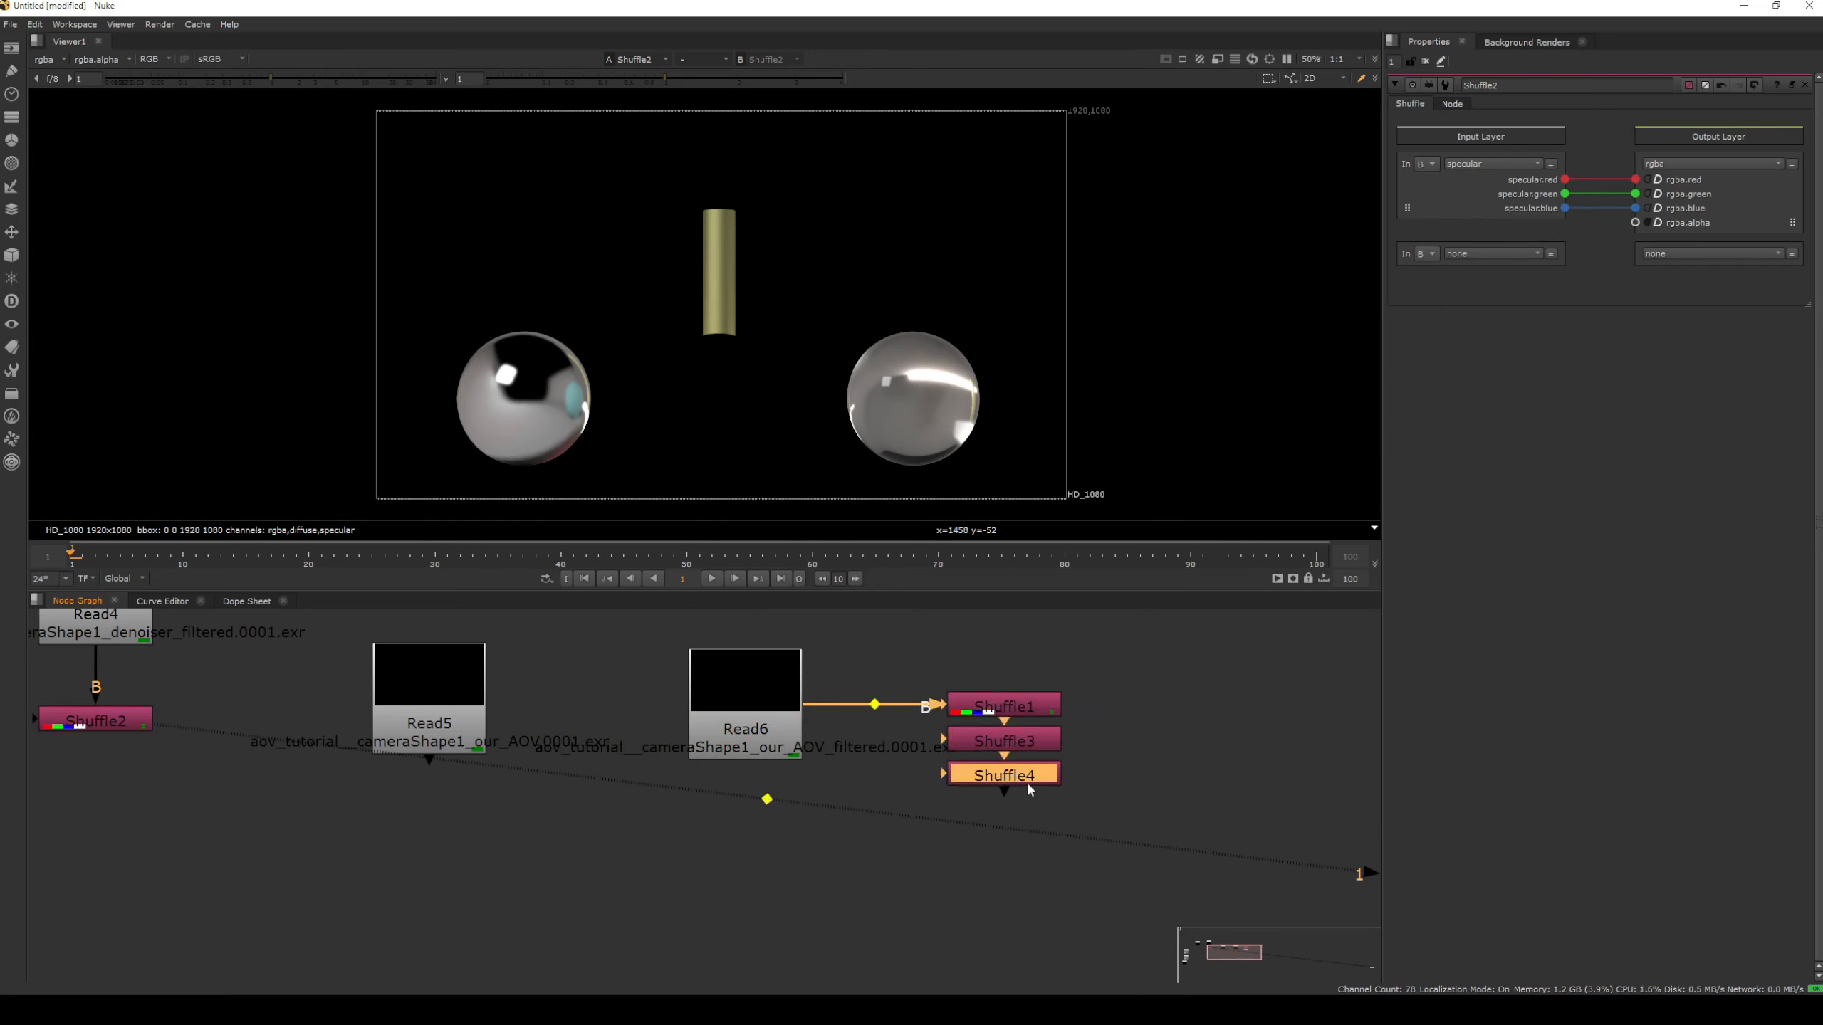
drag(909, 918, 1137, 728)
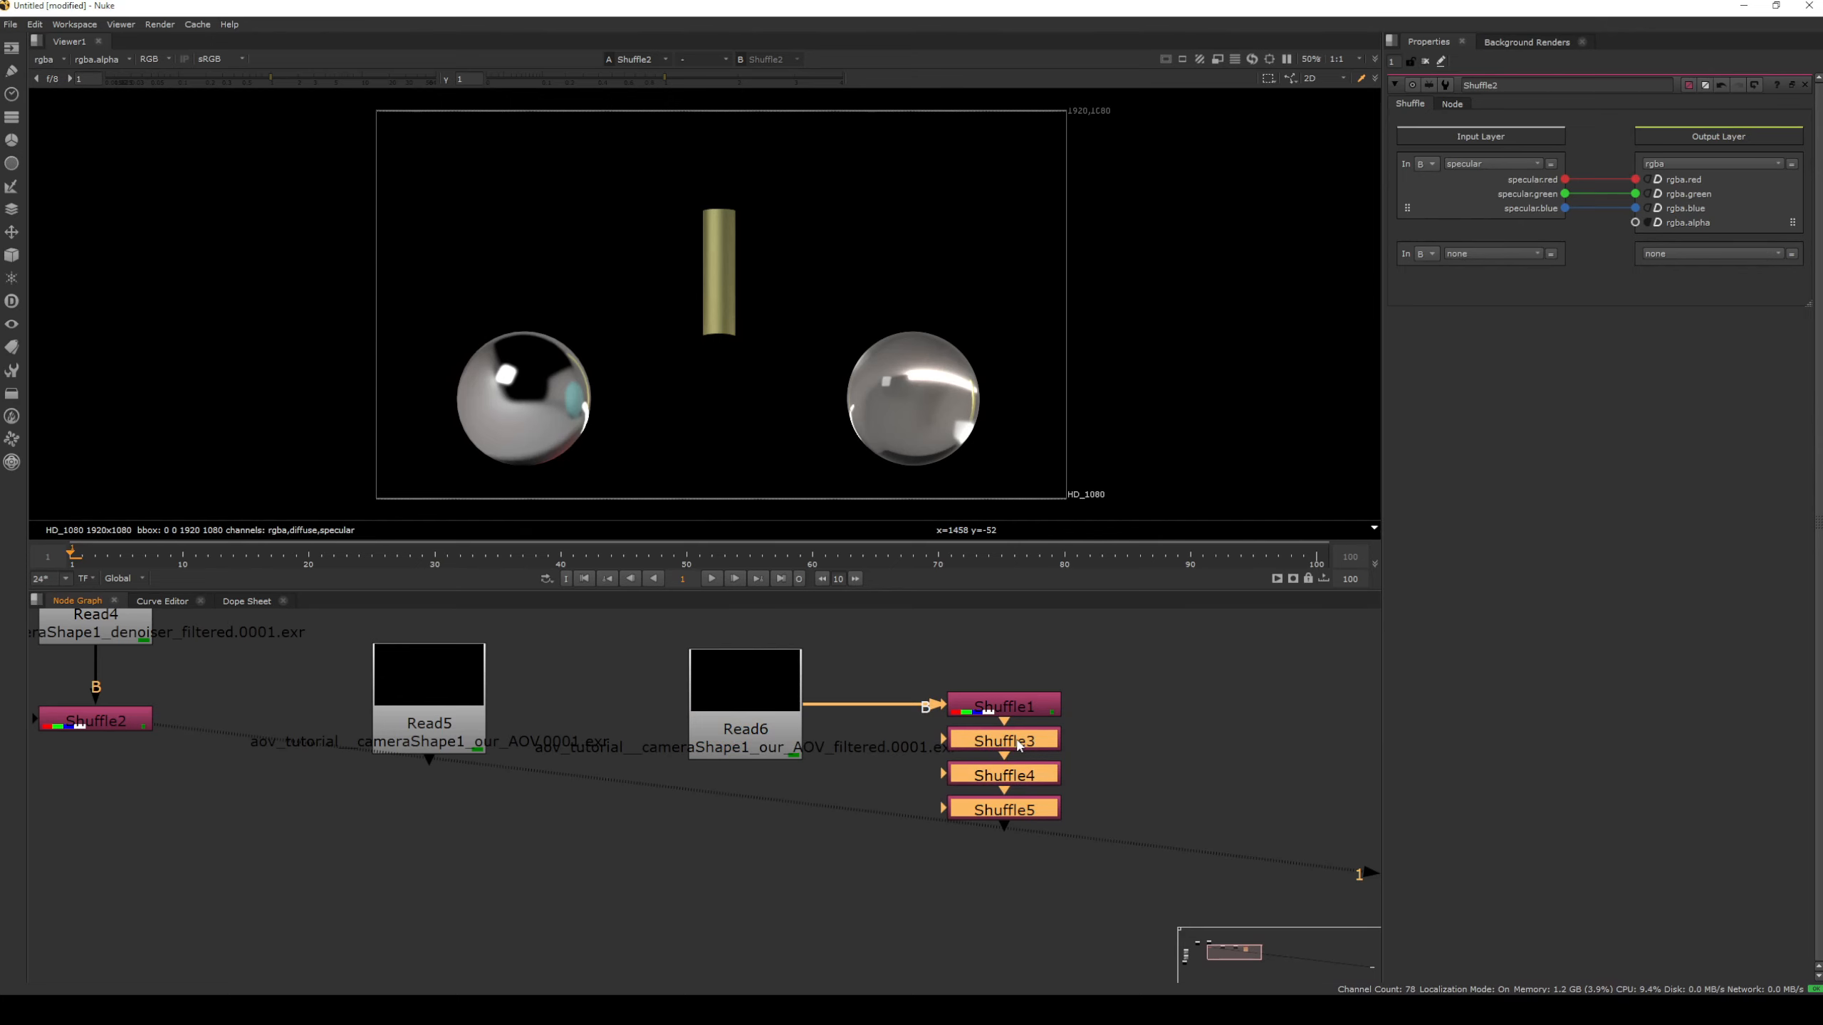
drag(1018, 739, 860, 756)
drag(886, 915, 1140, 800)
drag(1037, 826, 776, 691)
click(1034, 809)
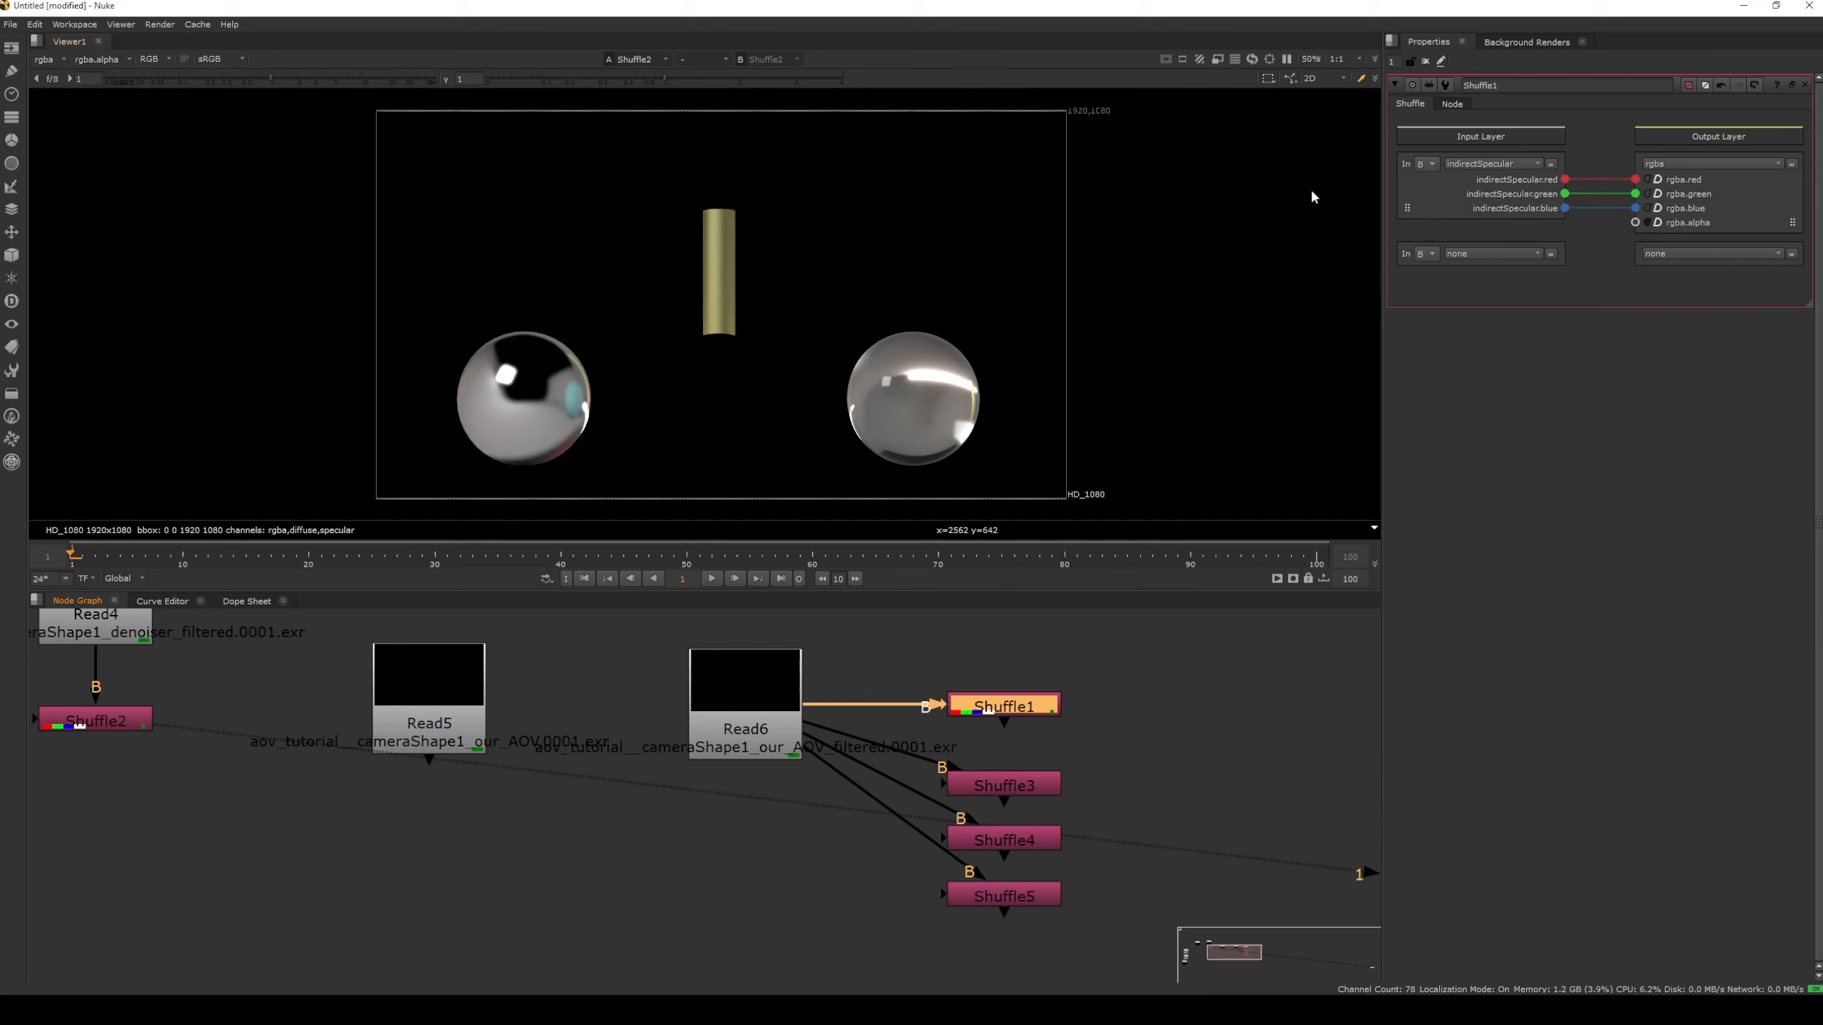
Set Shuffle1's input layer to directDiffuse and name the four shuffles diffuse, diffuse_ind, spec and spec_ind, with matching layers
click(1485, 164)
click(1507, 239)
double_click(1509, 87)
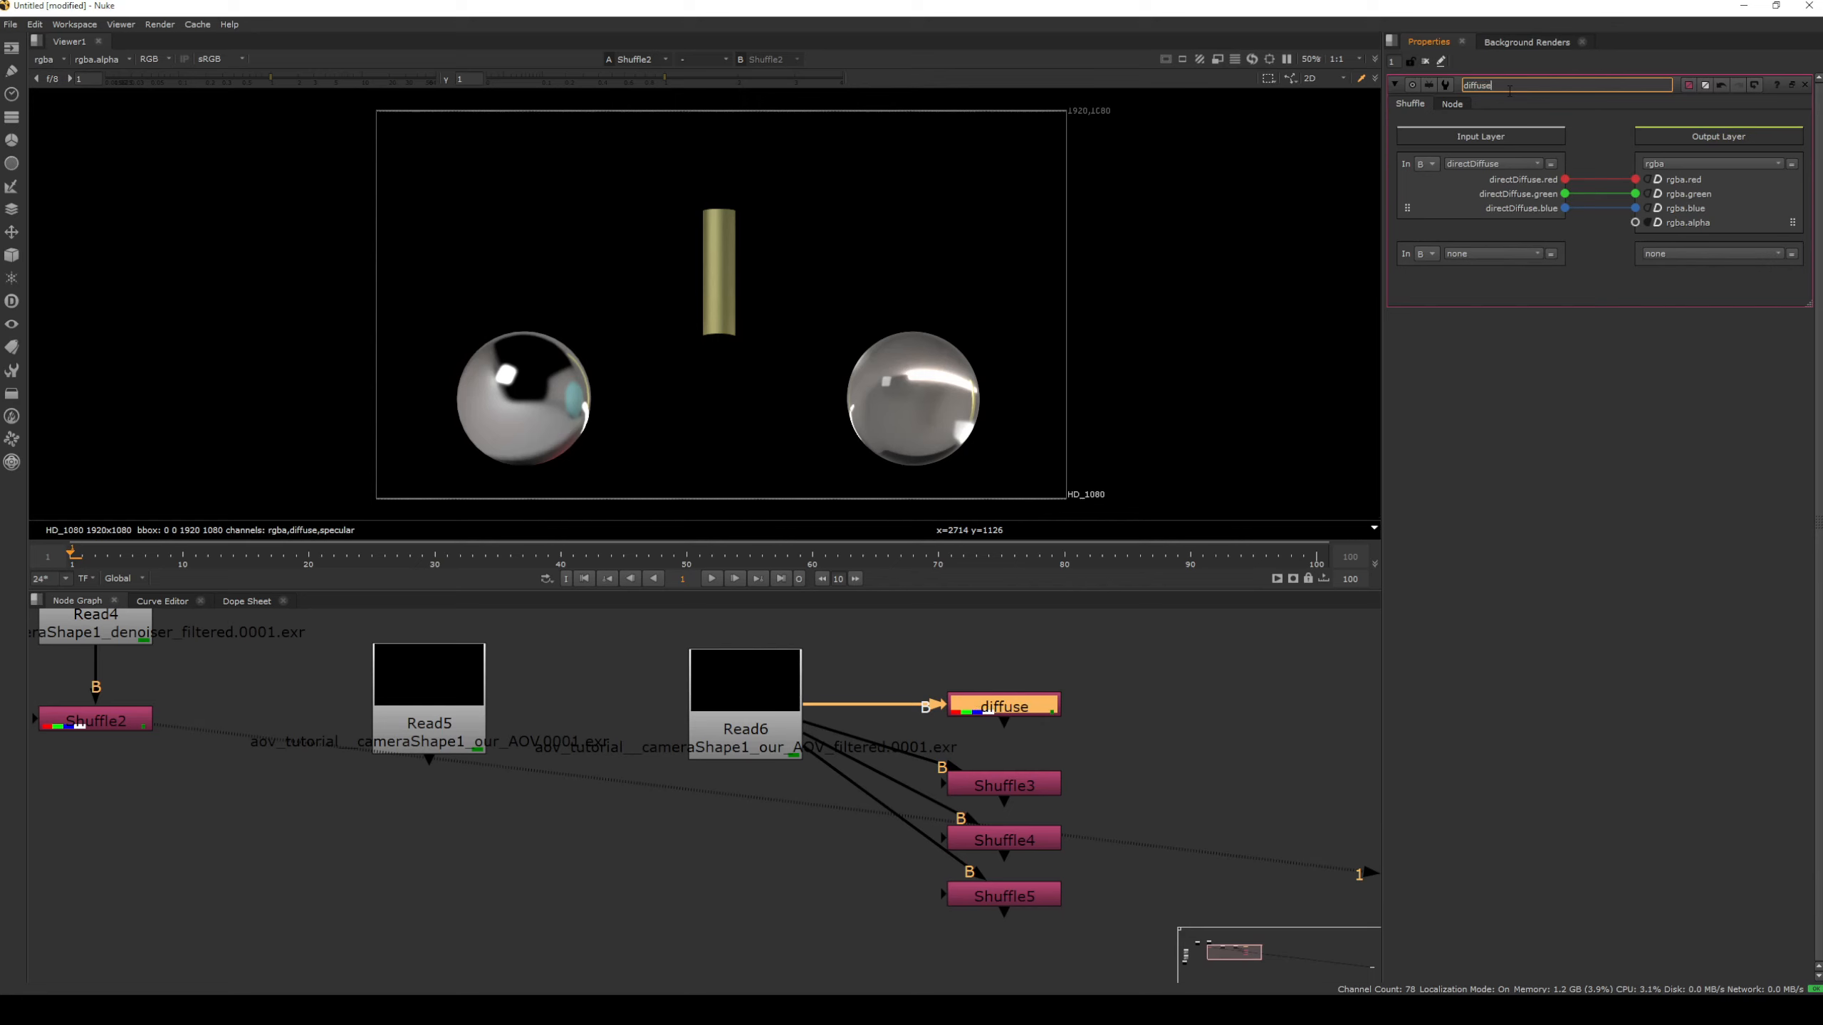
double_click(1005, 785)
double_click(1511, 85)
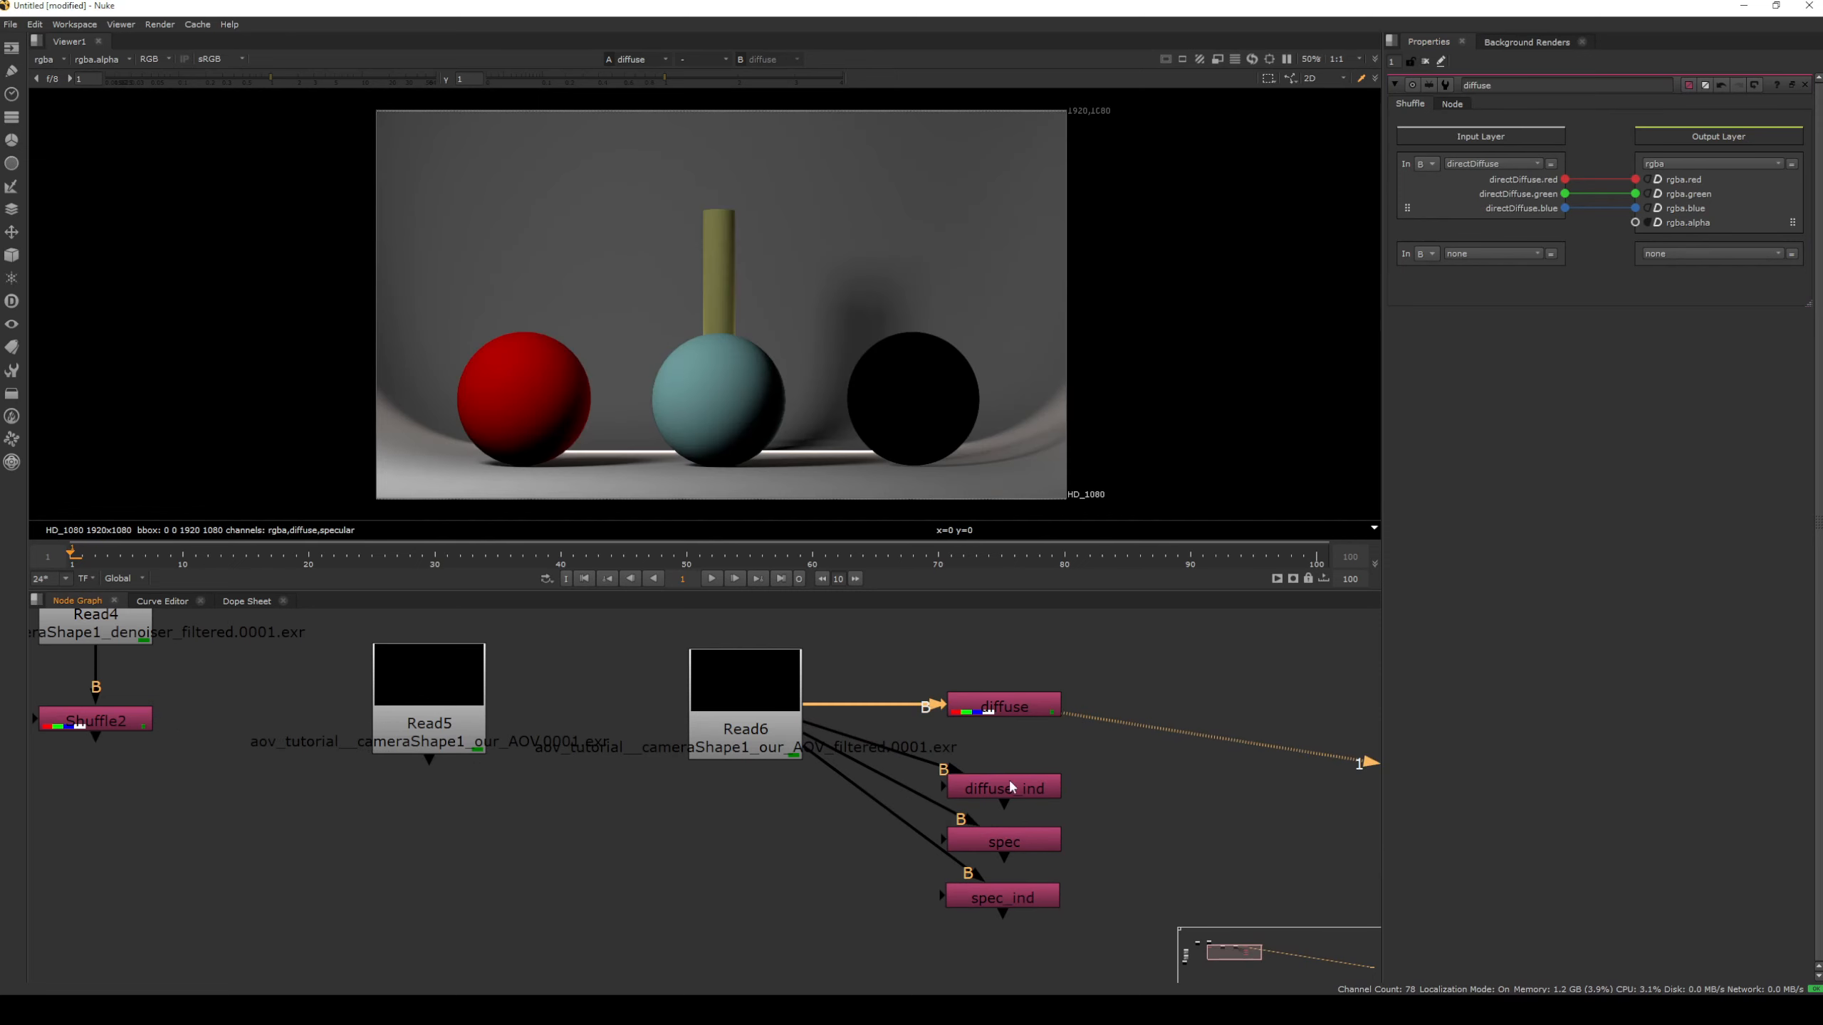
View the diffuse_ind, spec, spec_ind and diffuse shuffles one after another to check each pass
drag(1011, 785, 1013, 769)
key(1)
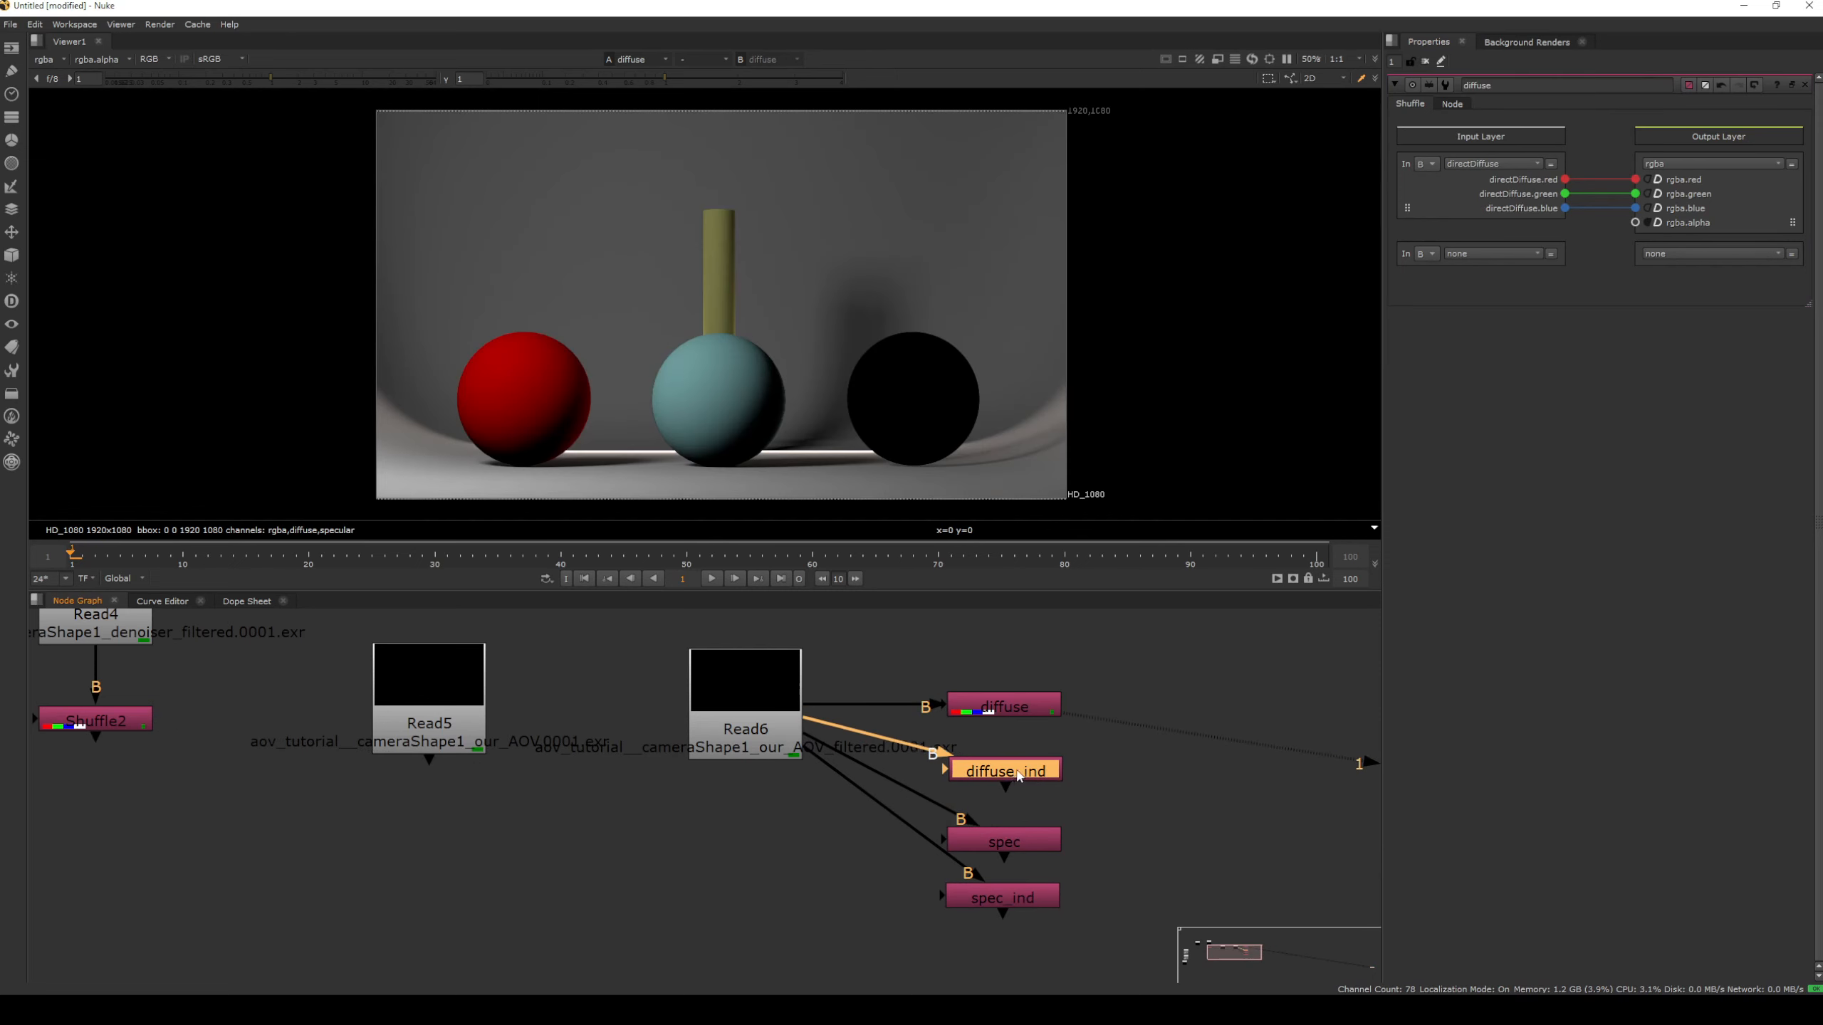
click(1020, 838)
key(1)
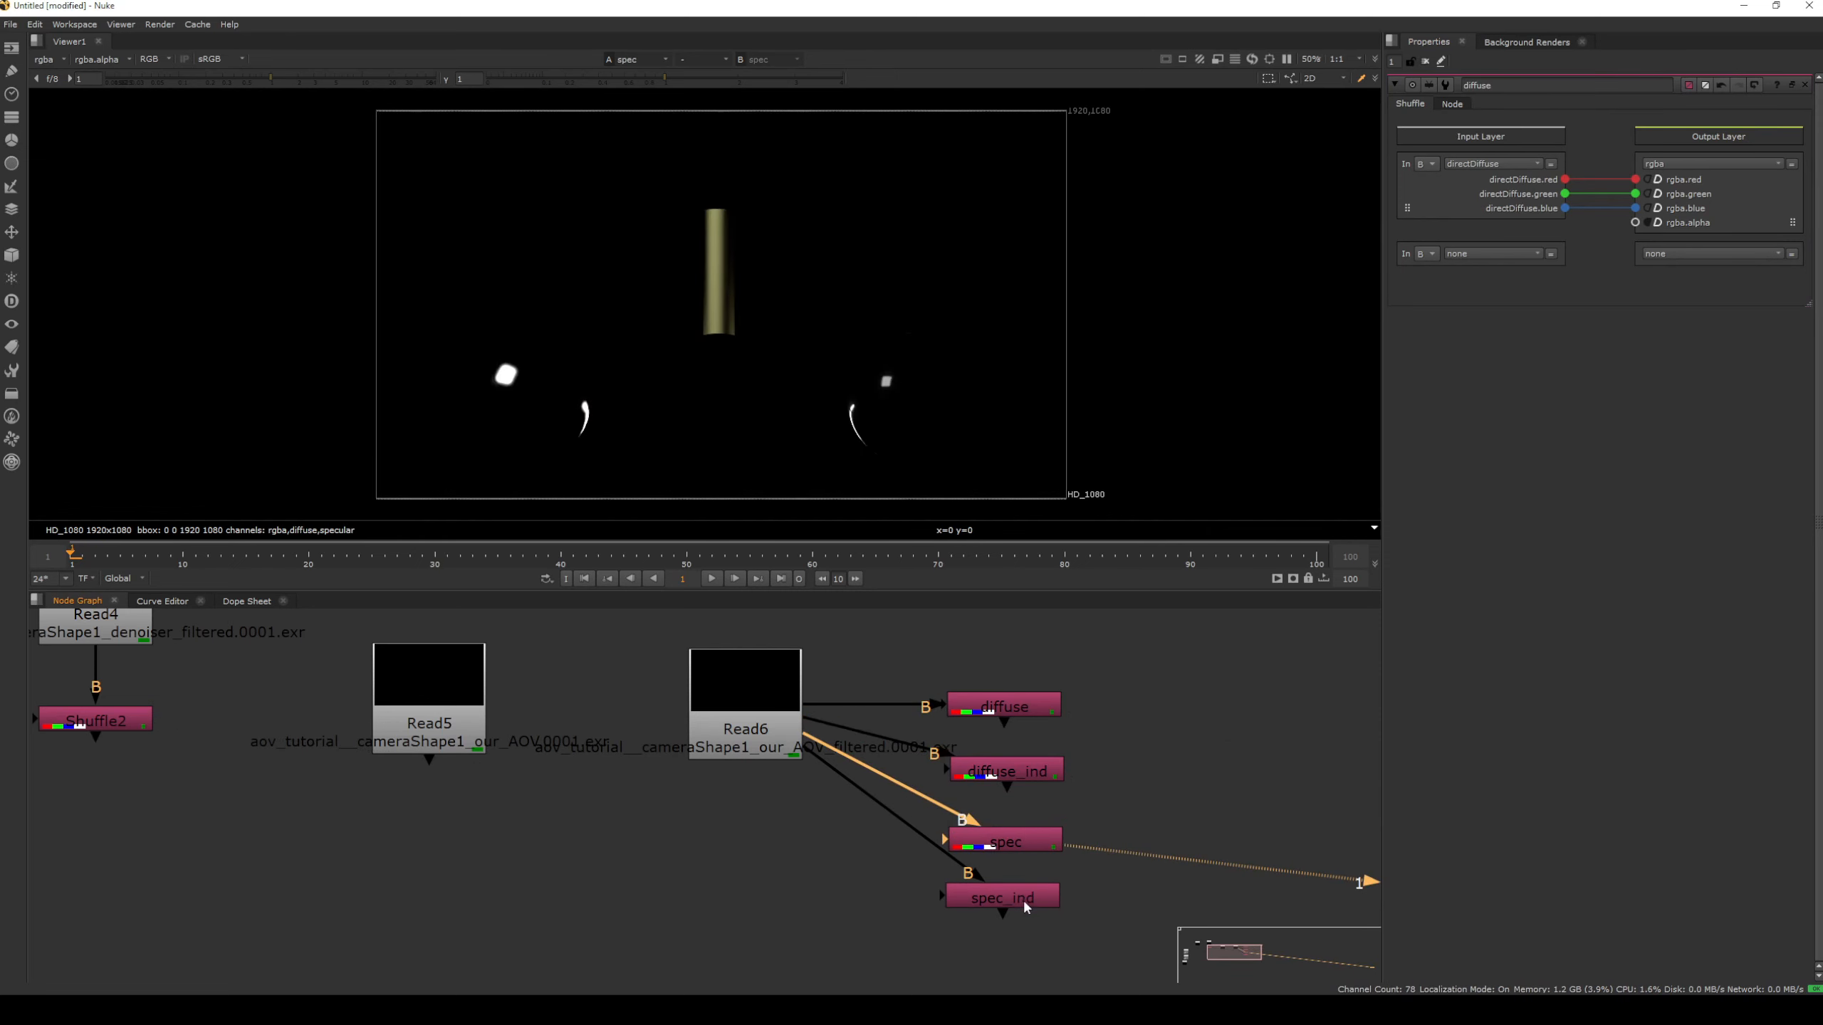
click(1023, 898)
key(1)
click(1026, 703)
key(1)
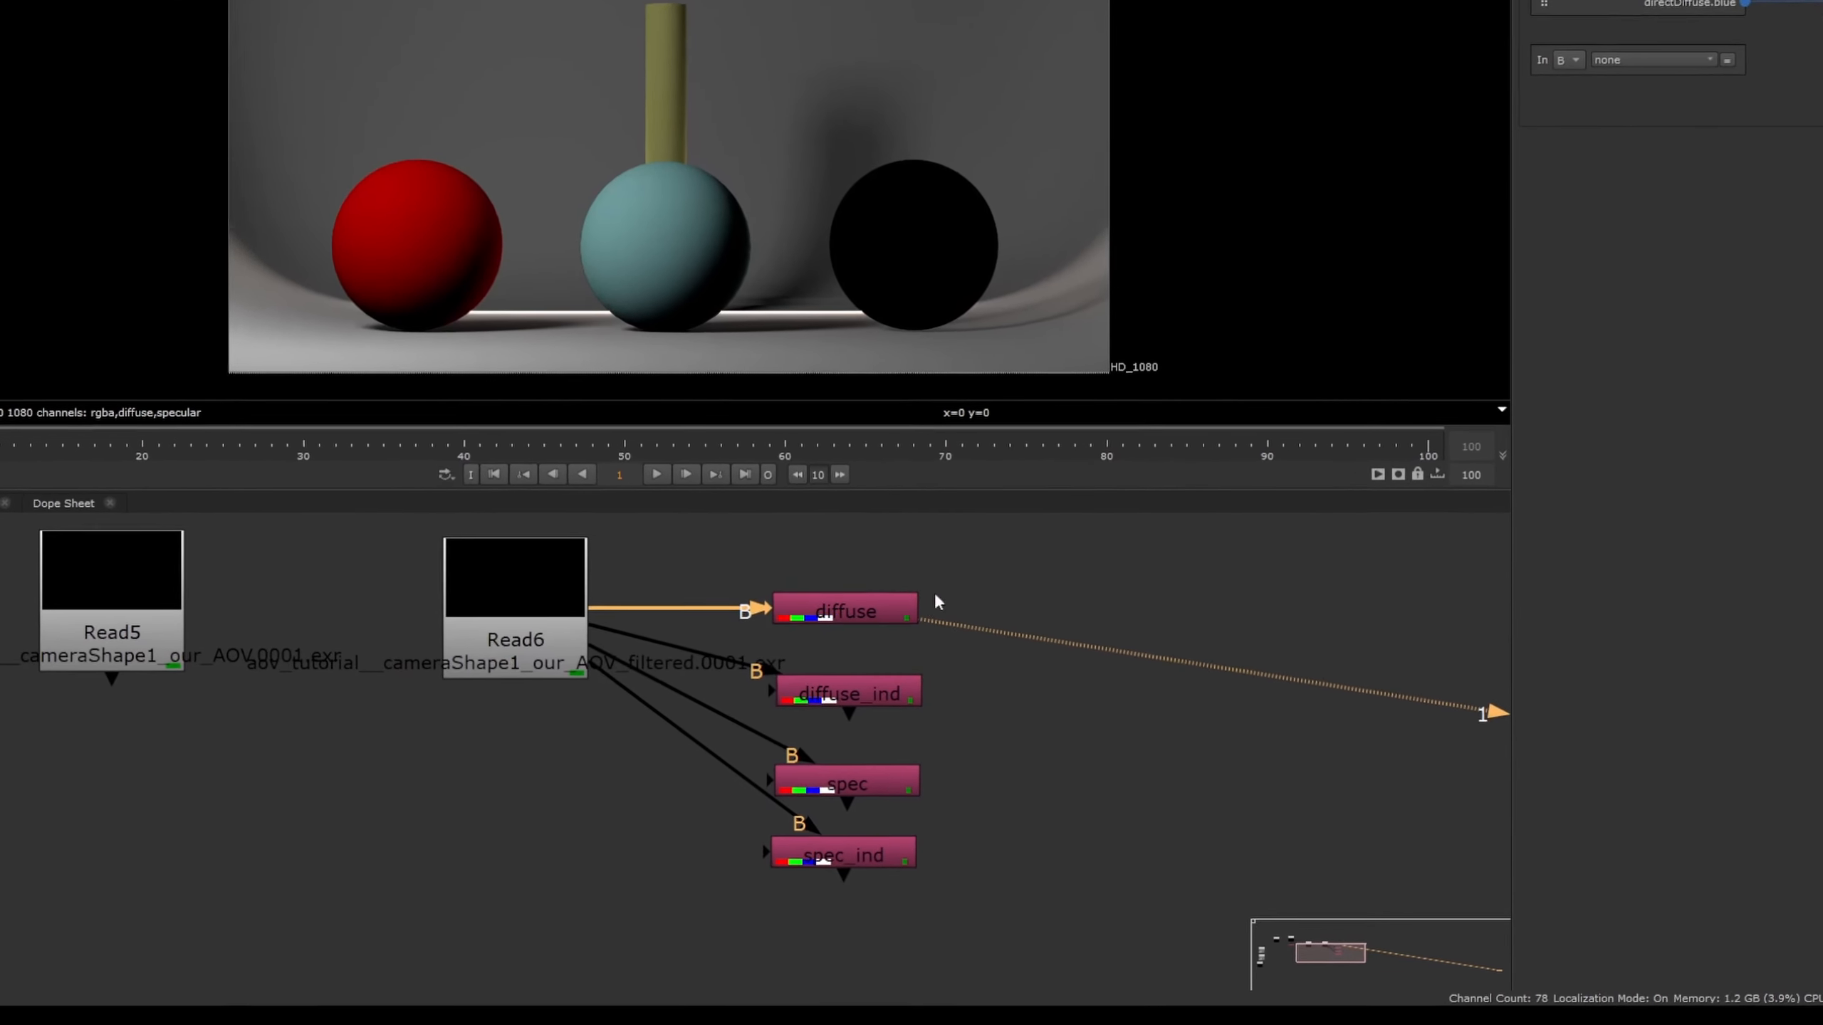
Add a Plus merge node beside the shuffles, with B connected to diffuse and A to diffuse_ind
click(1032, 725)
key(Tab)
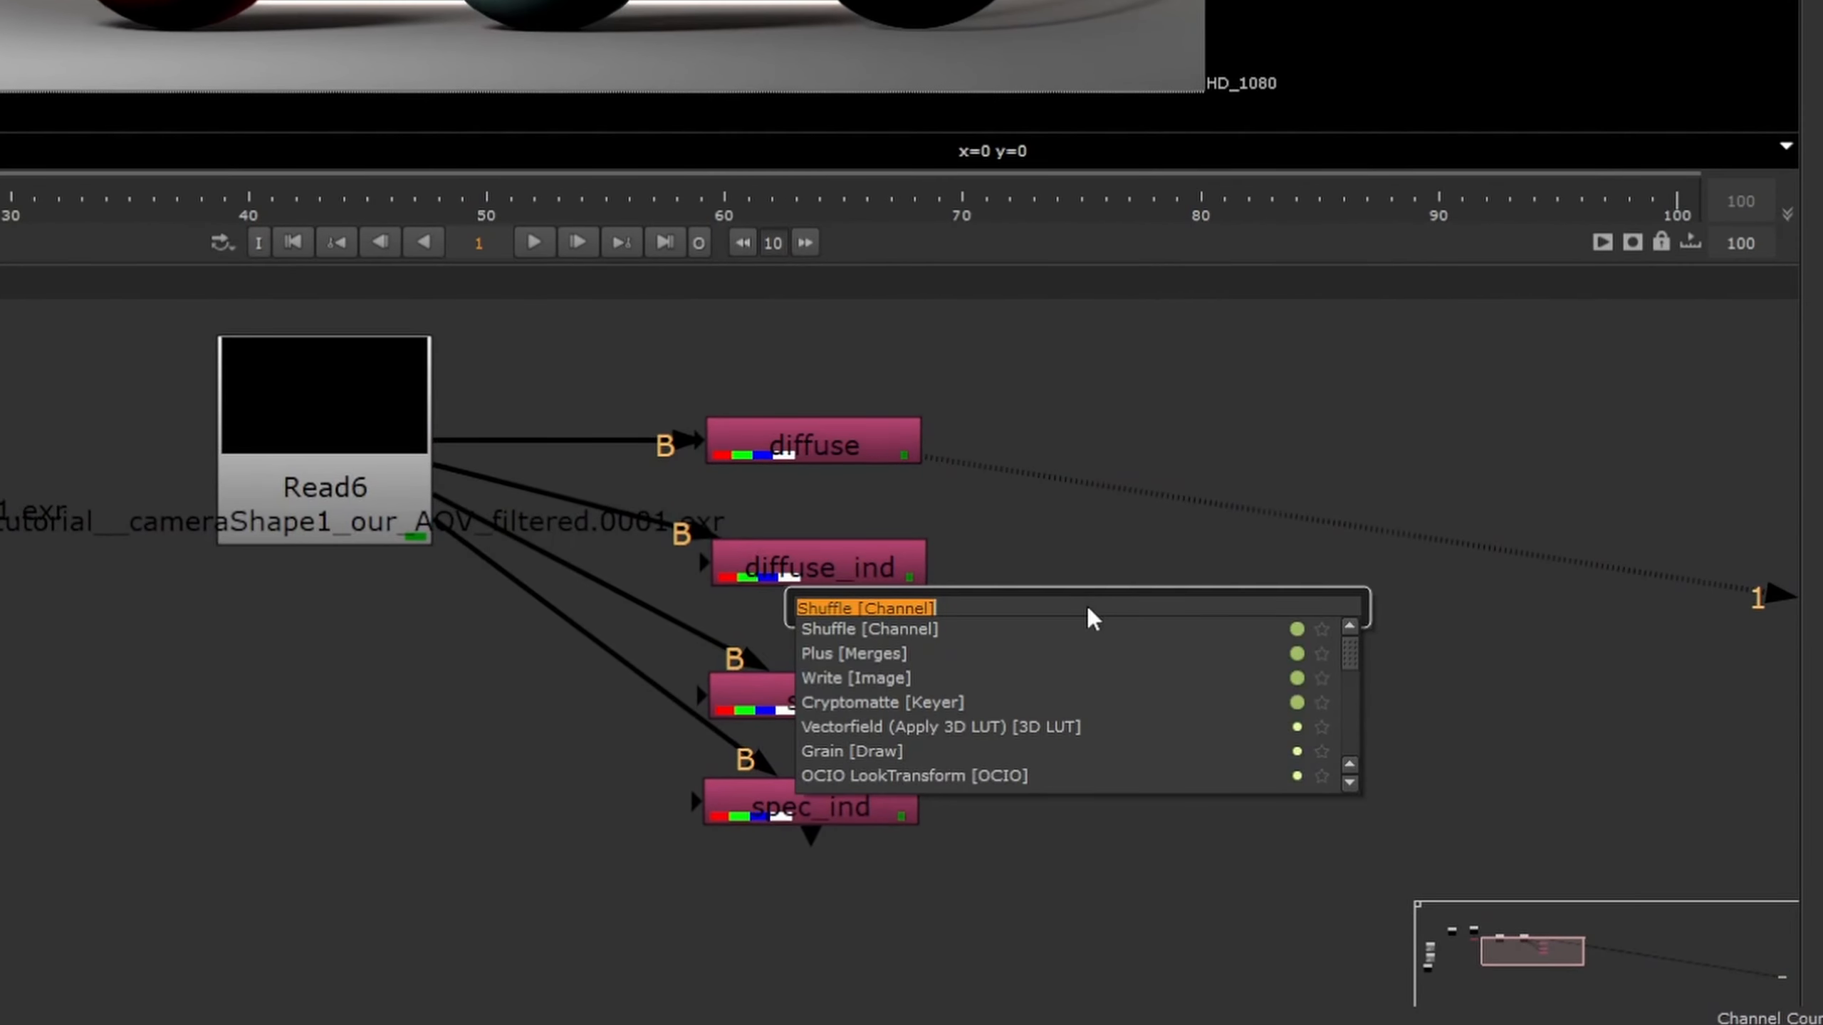
text(plus)
key(Down)
key(Return)
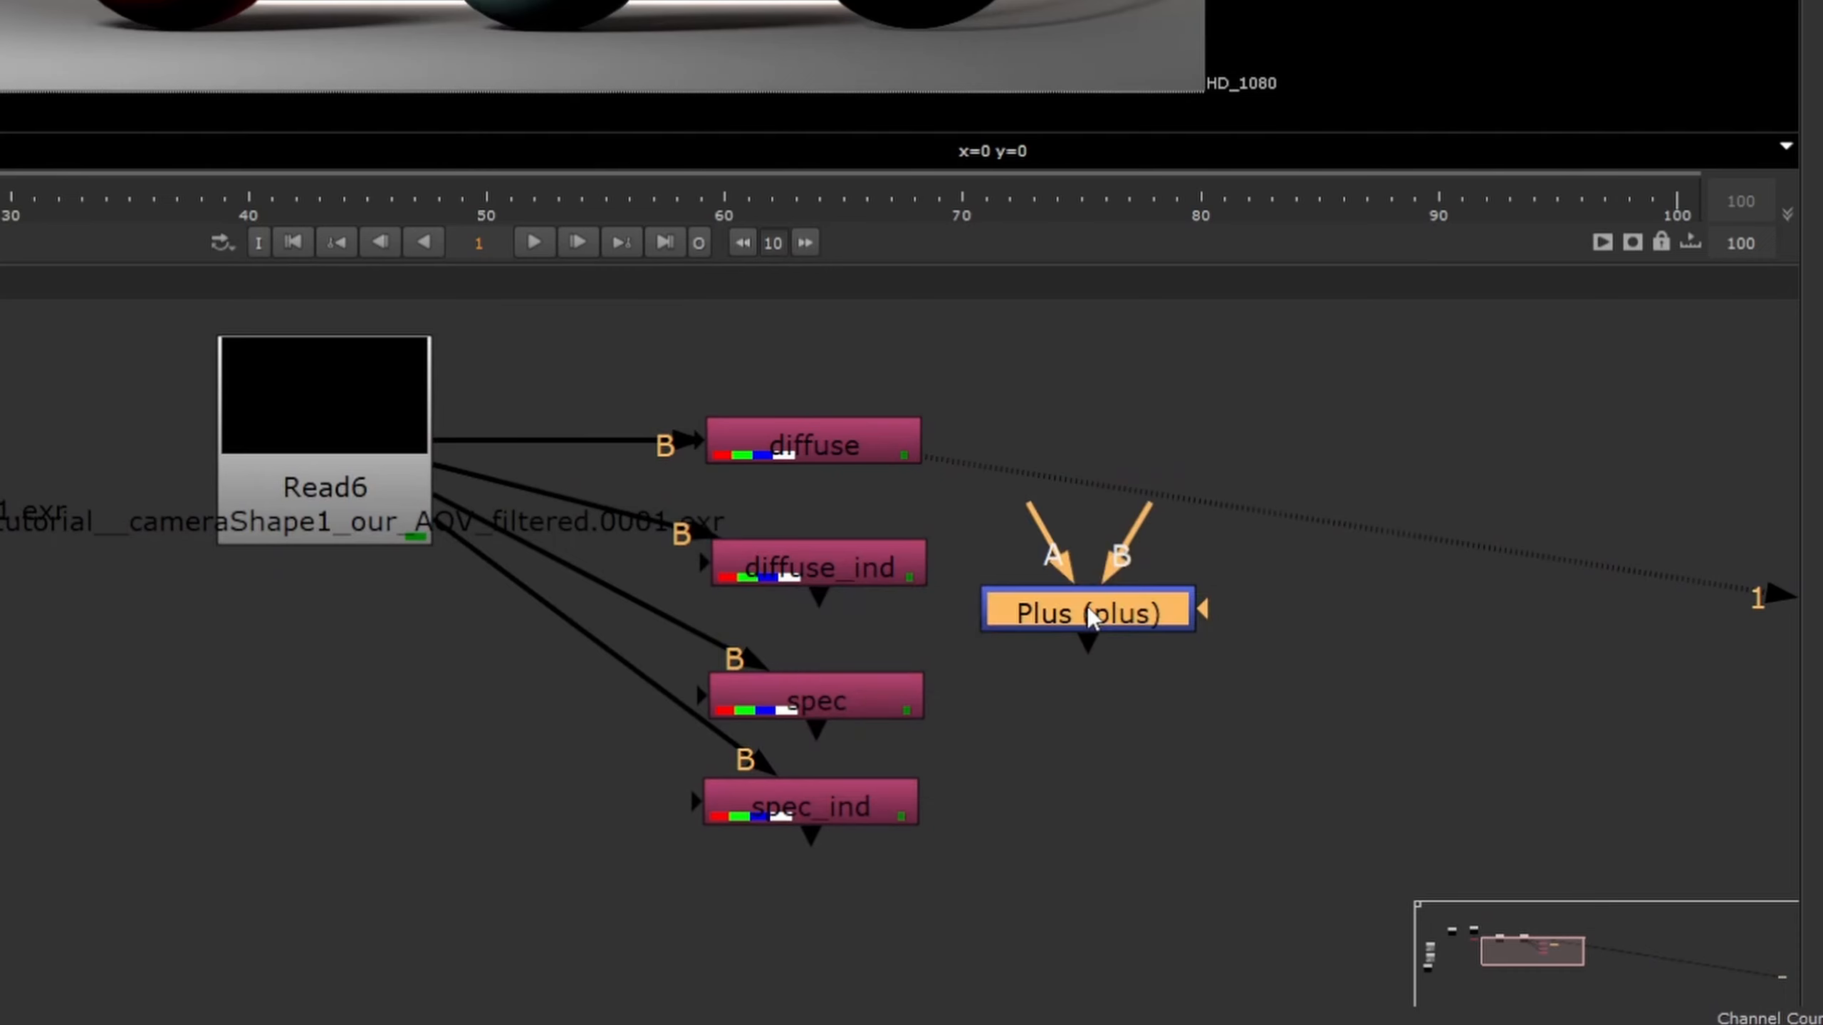
drag(1088, 611, 1114, 566)
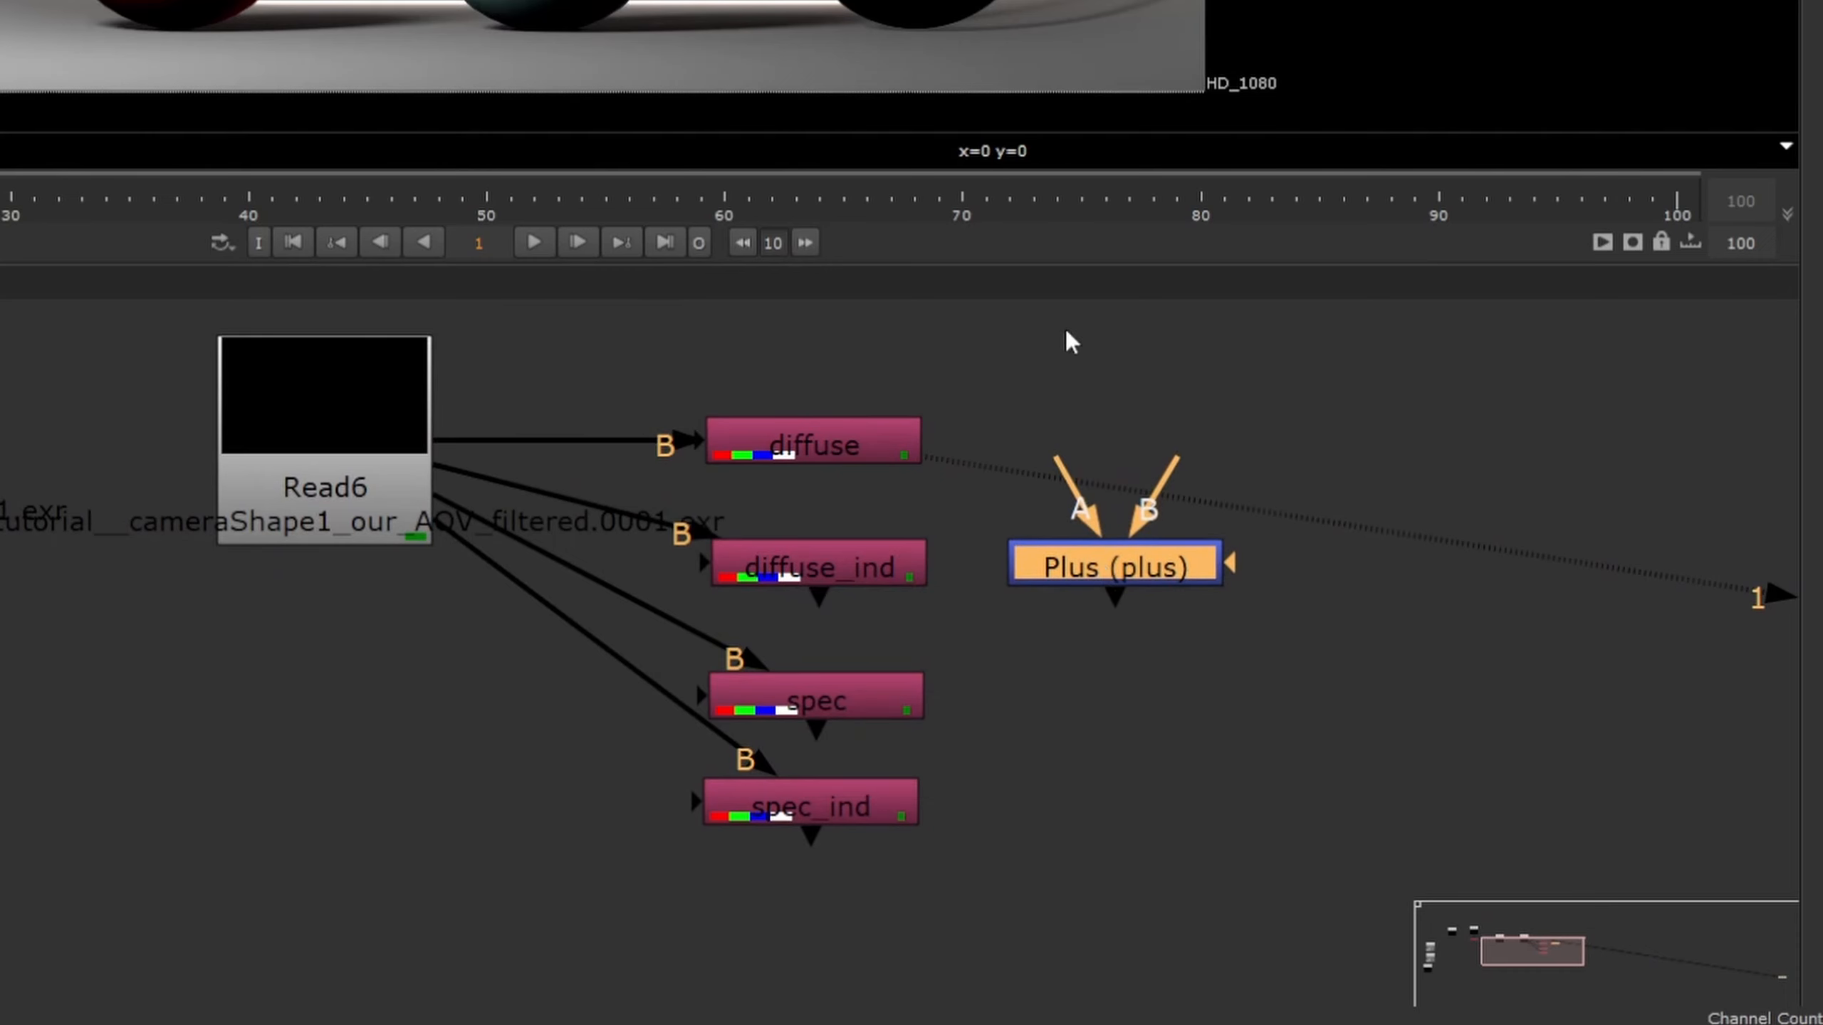
drag(1169, 465, 796, 448)
drag(1059, 475, 783, 571)
drag(1132, 569, 1135, 570)
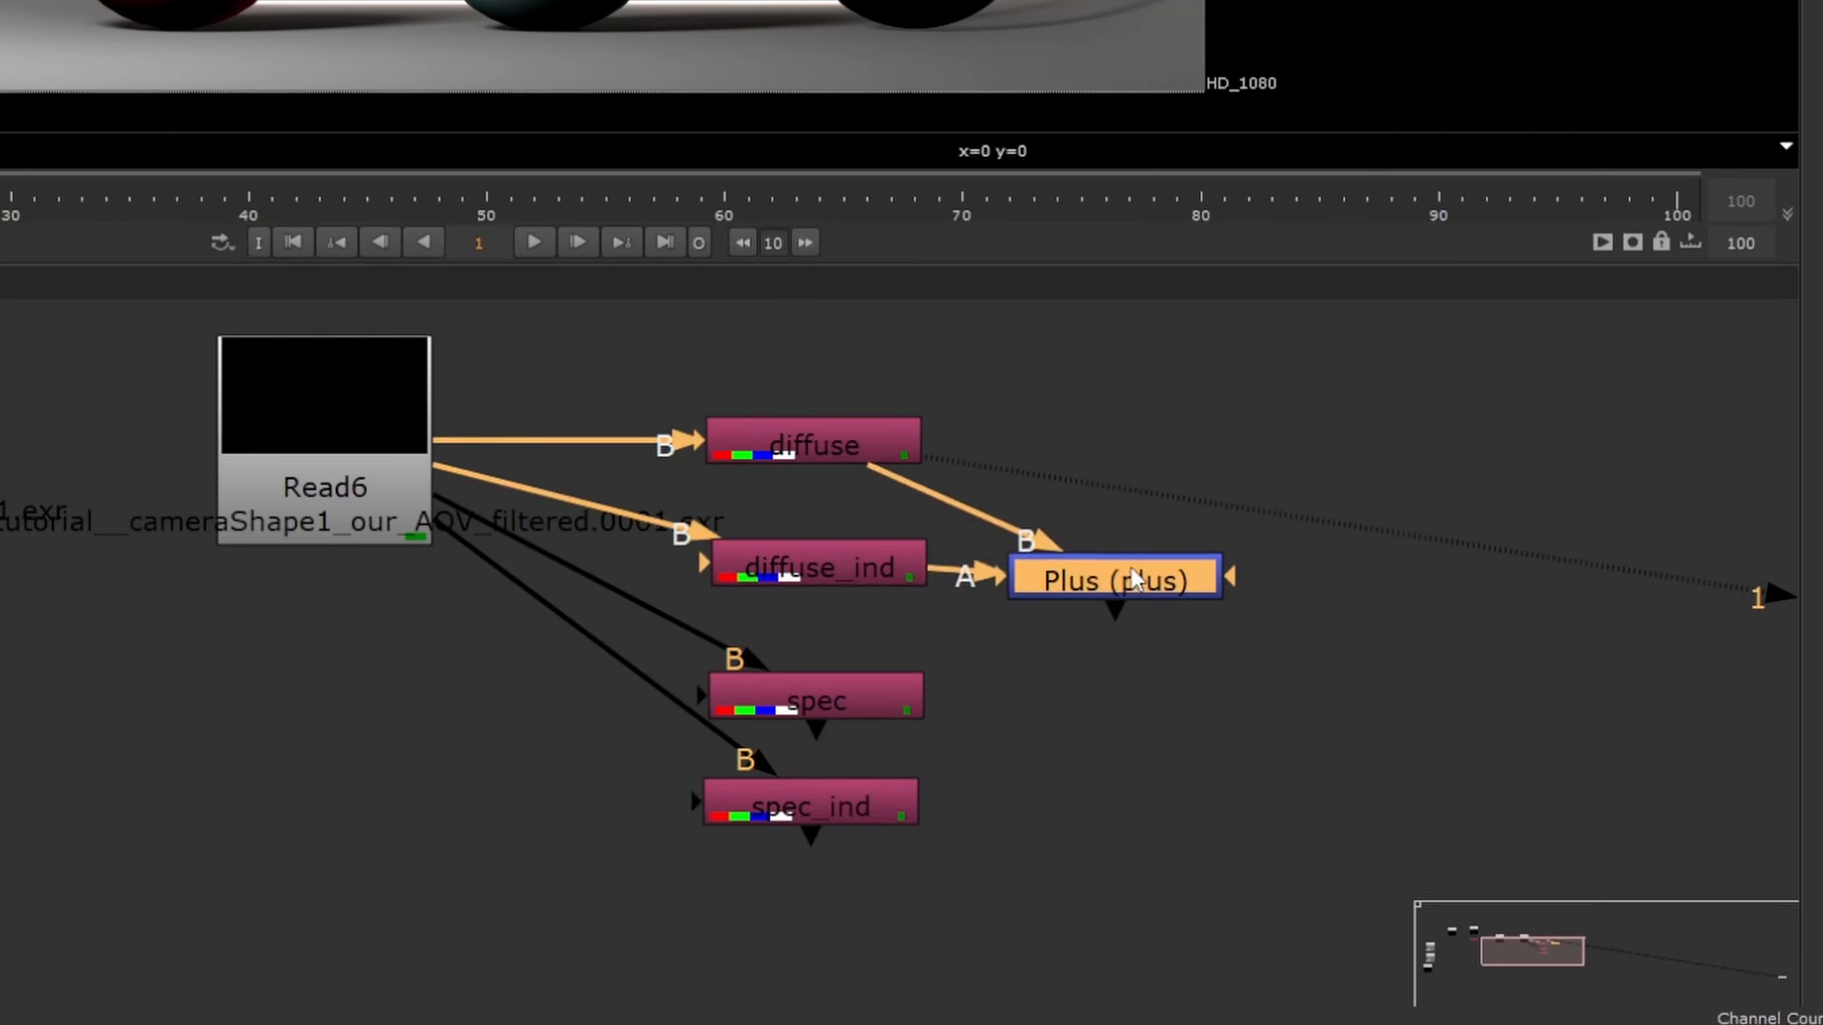
Add a second Plus merge below the first, with B from the first Plus and A from spec
click(1132, 664)
key(Tab)
text(plus)
key(Return)
drag(1128, 664, 1140, 715)
drag(1064, 612, 818, 702)
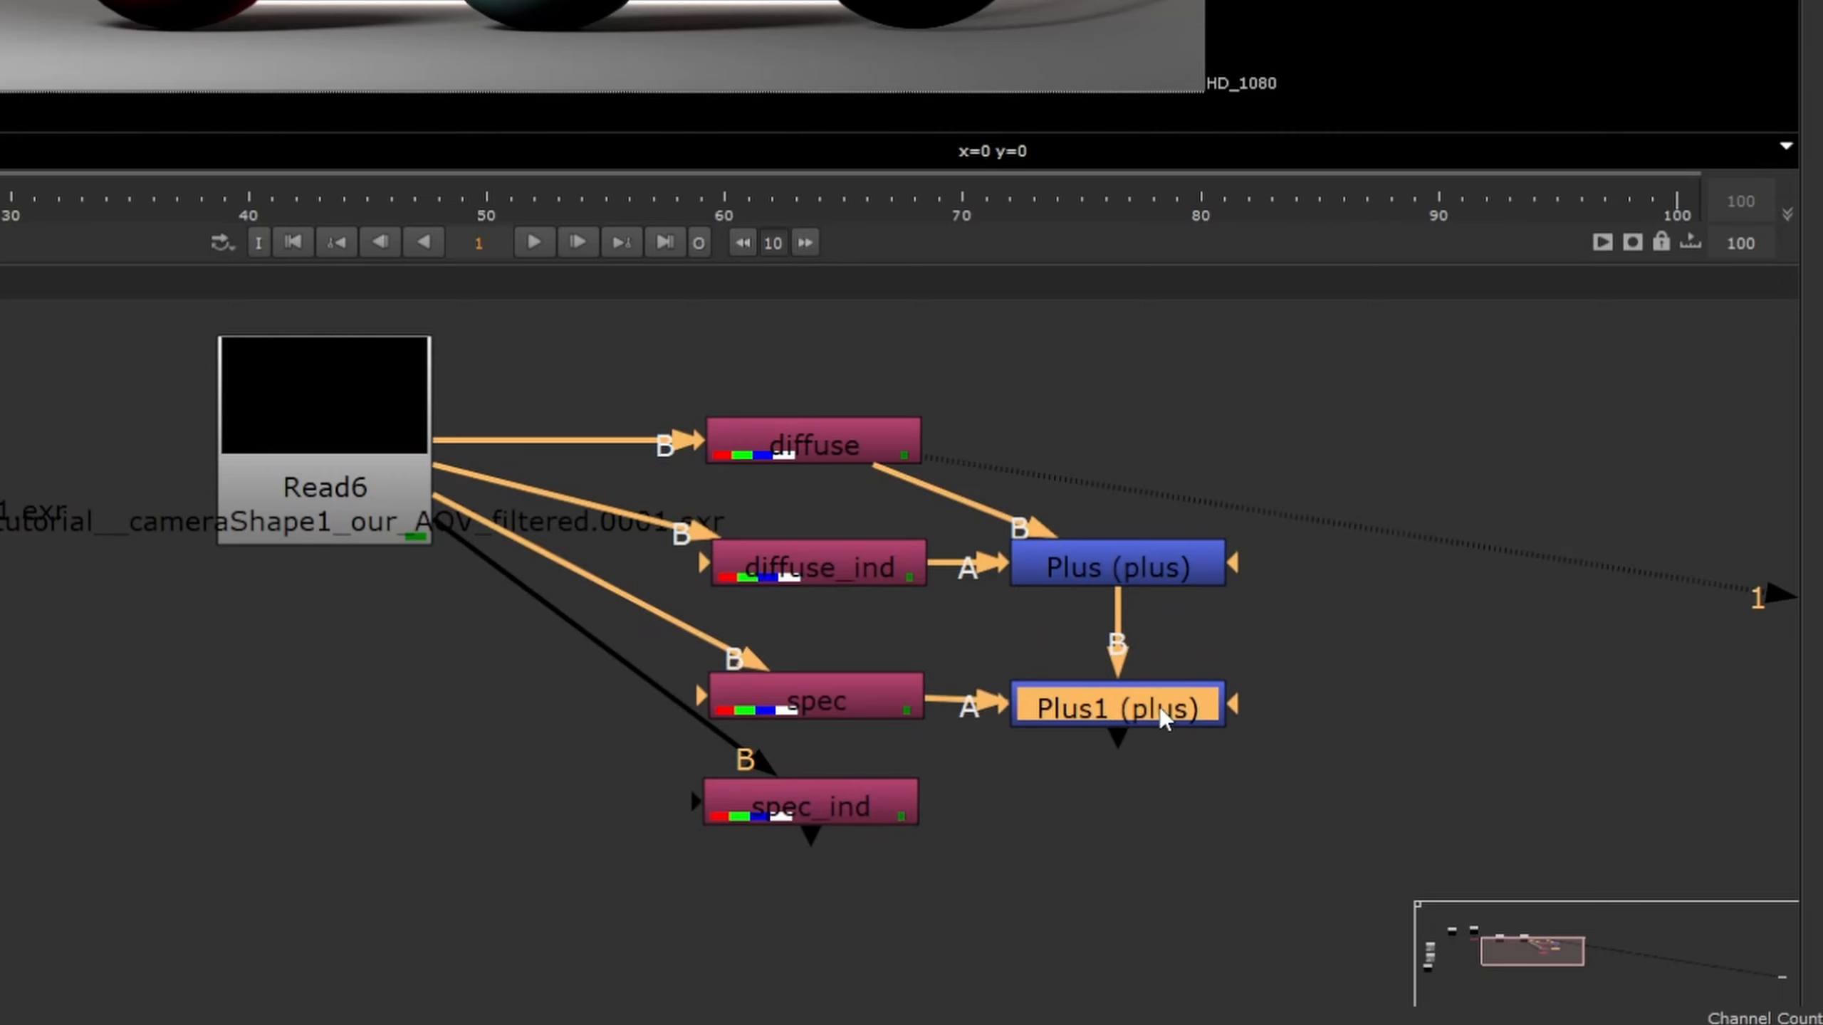
drag(1160, 708, 1160, 710)
Add a third Plus merge below Plus1 to combine it with spec_ind, and view the combined passes
click(1037, 865)
middle_drag(1121, 803, 1139, 752)
middle_drag(1195, 846, 1186, 753)
click(1129, 566)
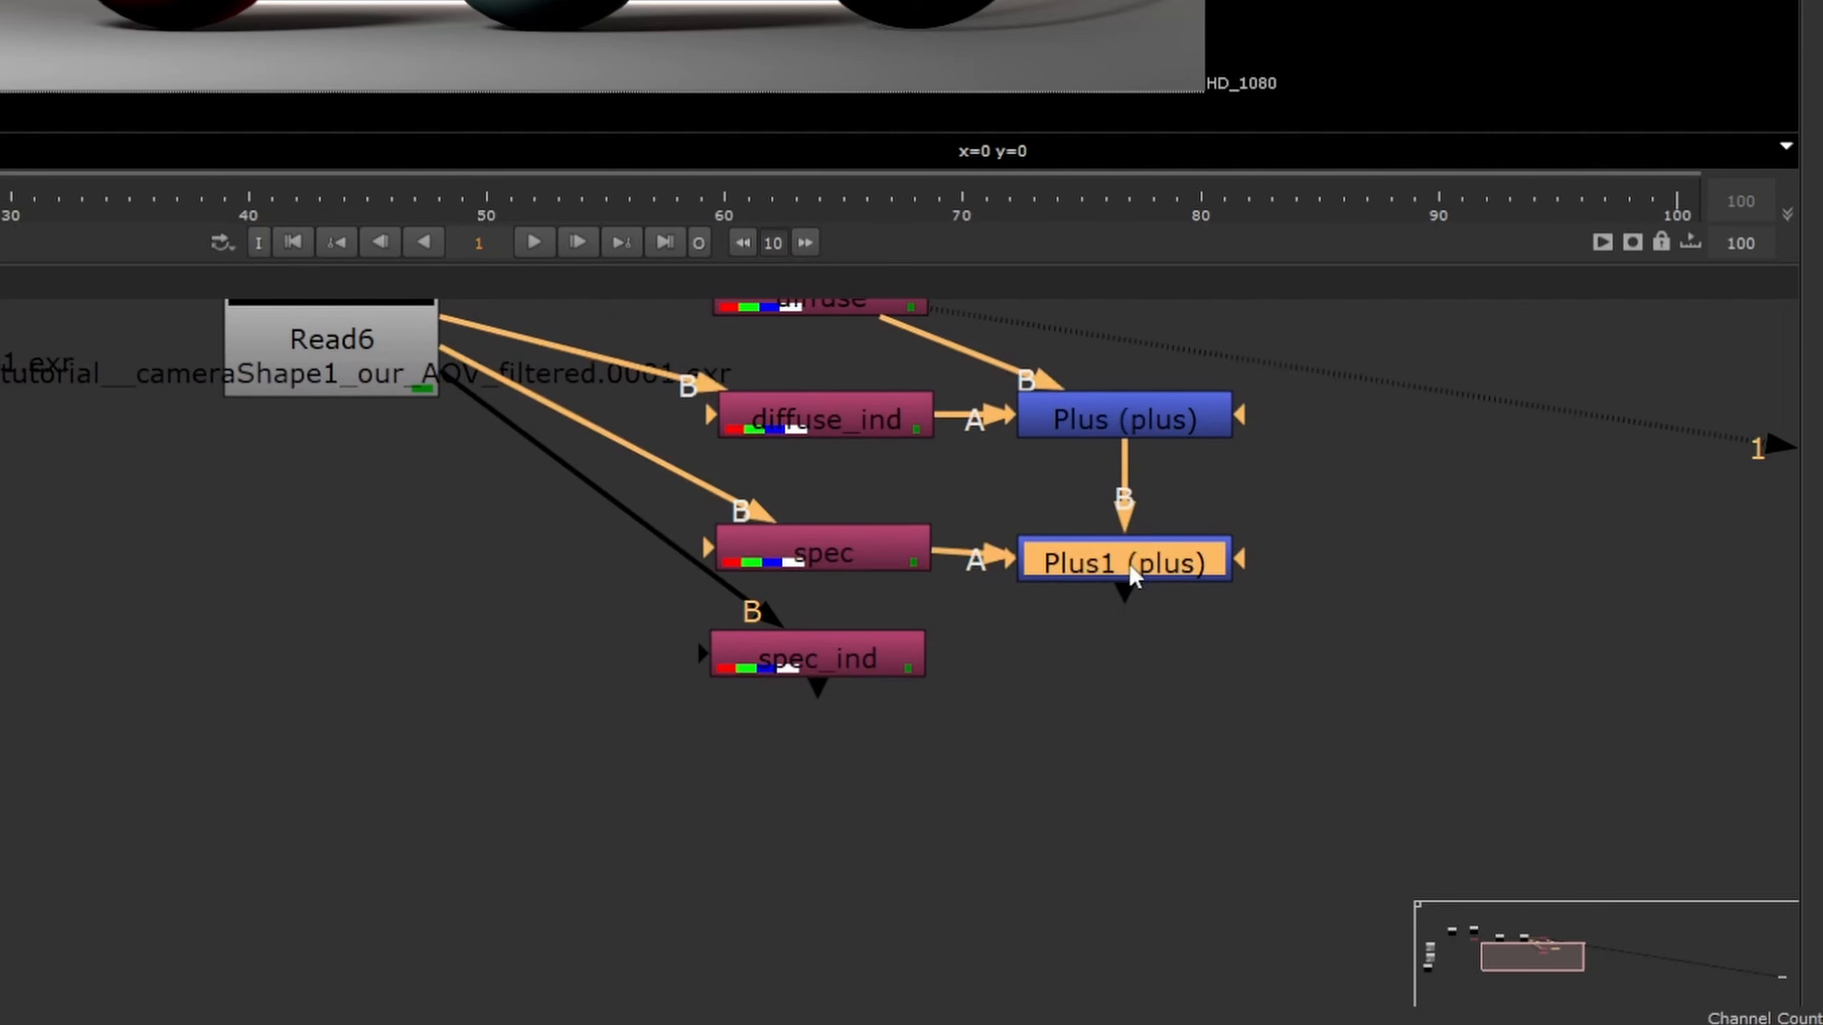
drag(1131, 566, 1131, 568)
key(Tab)
text(plus)
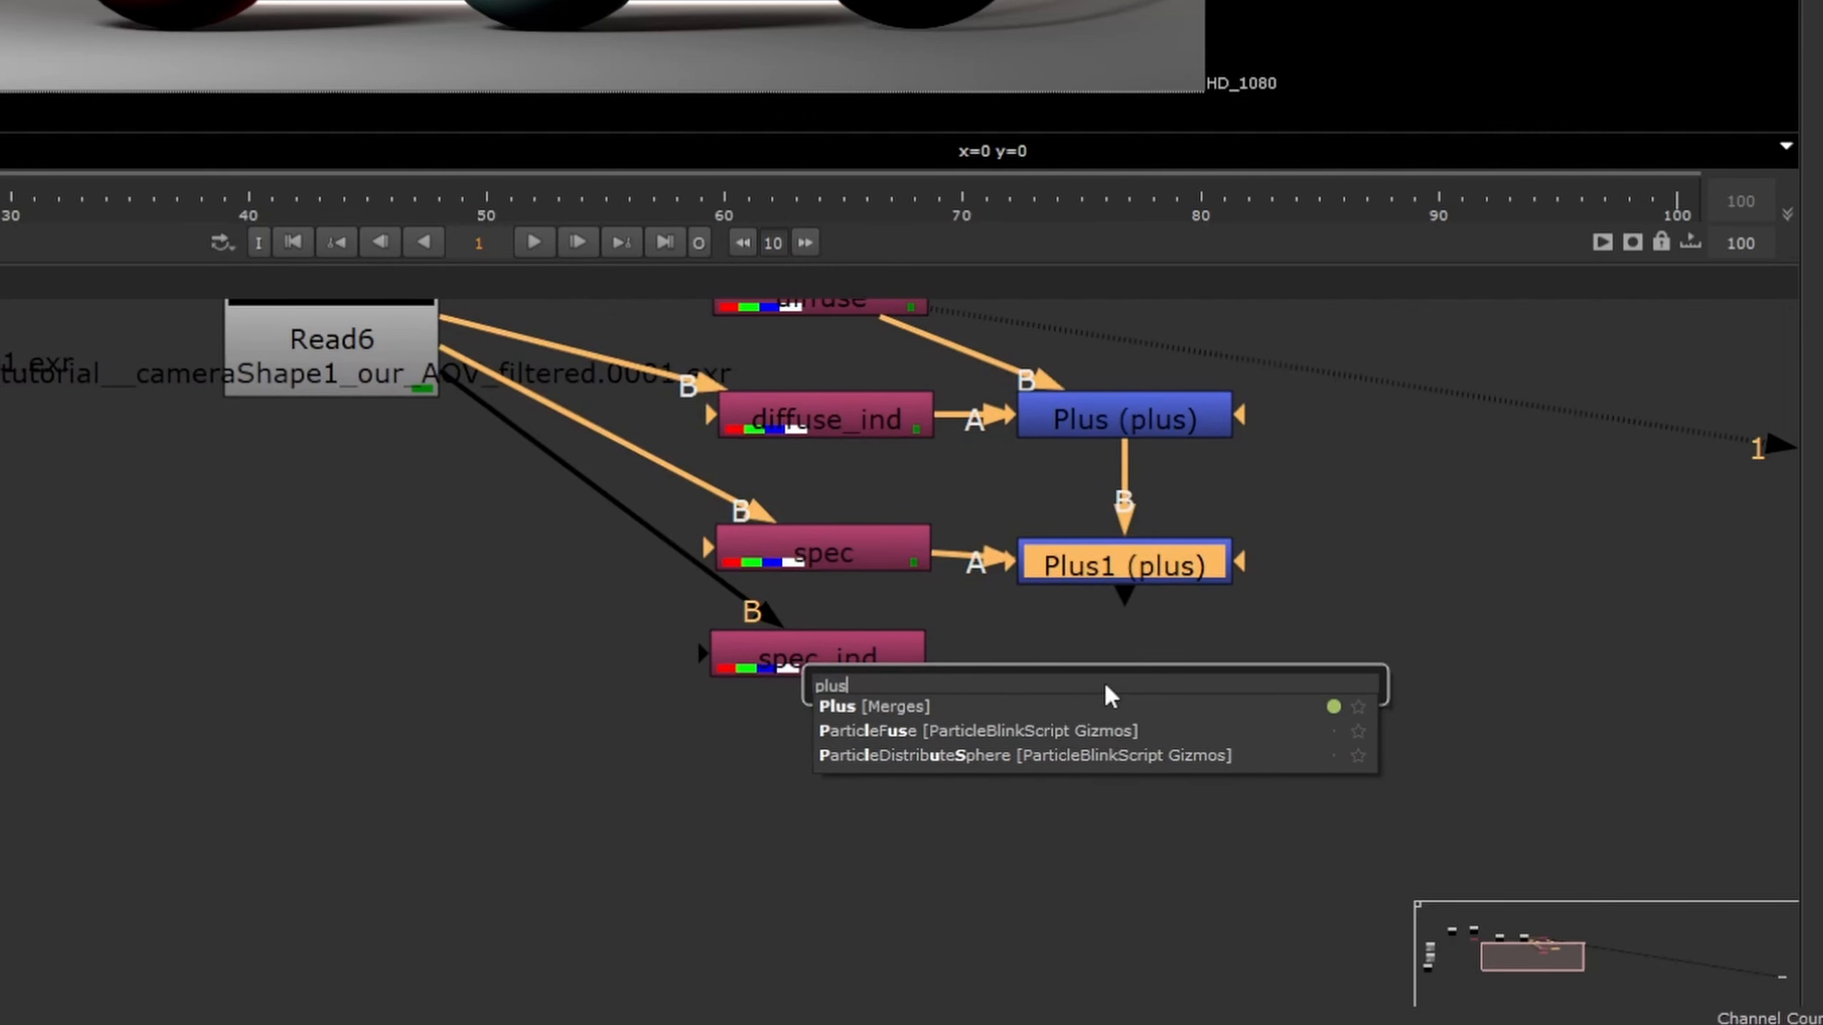
key(Return)
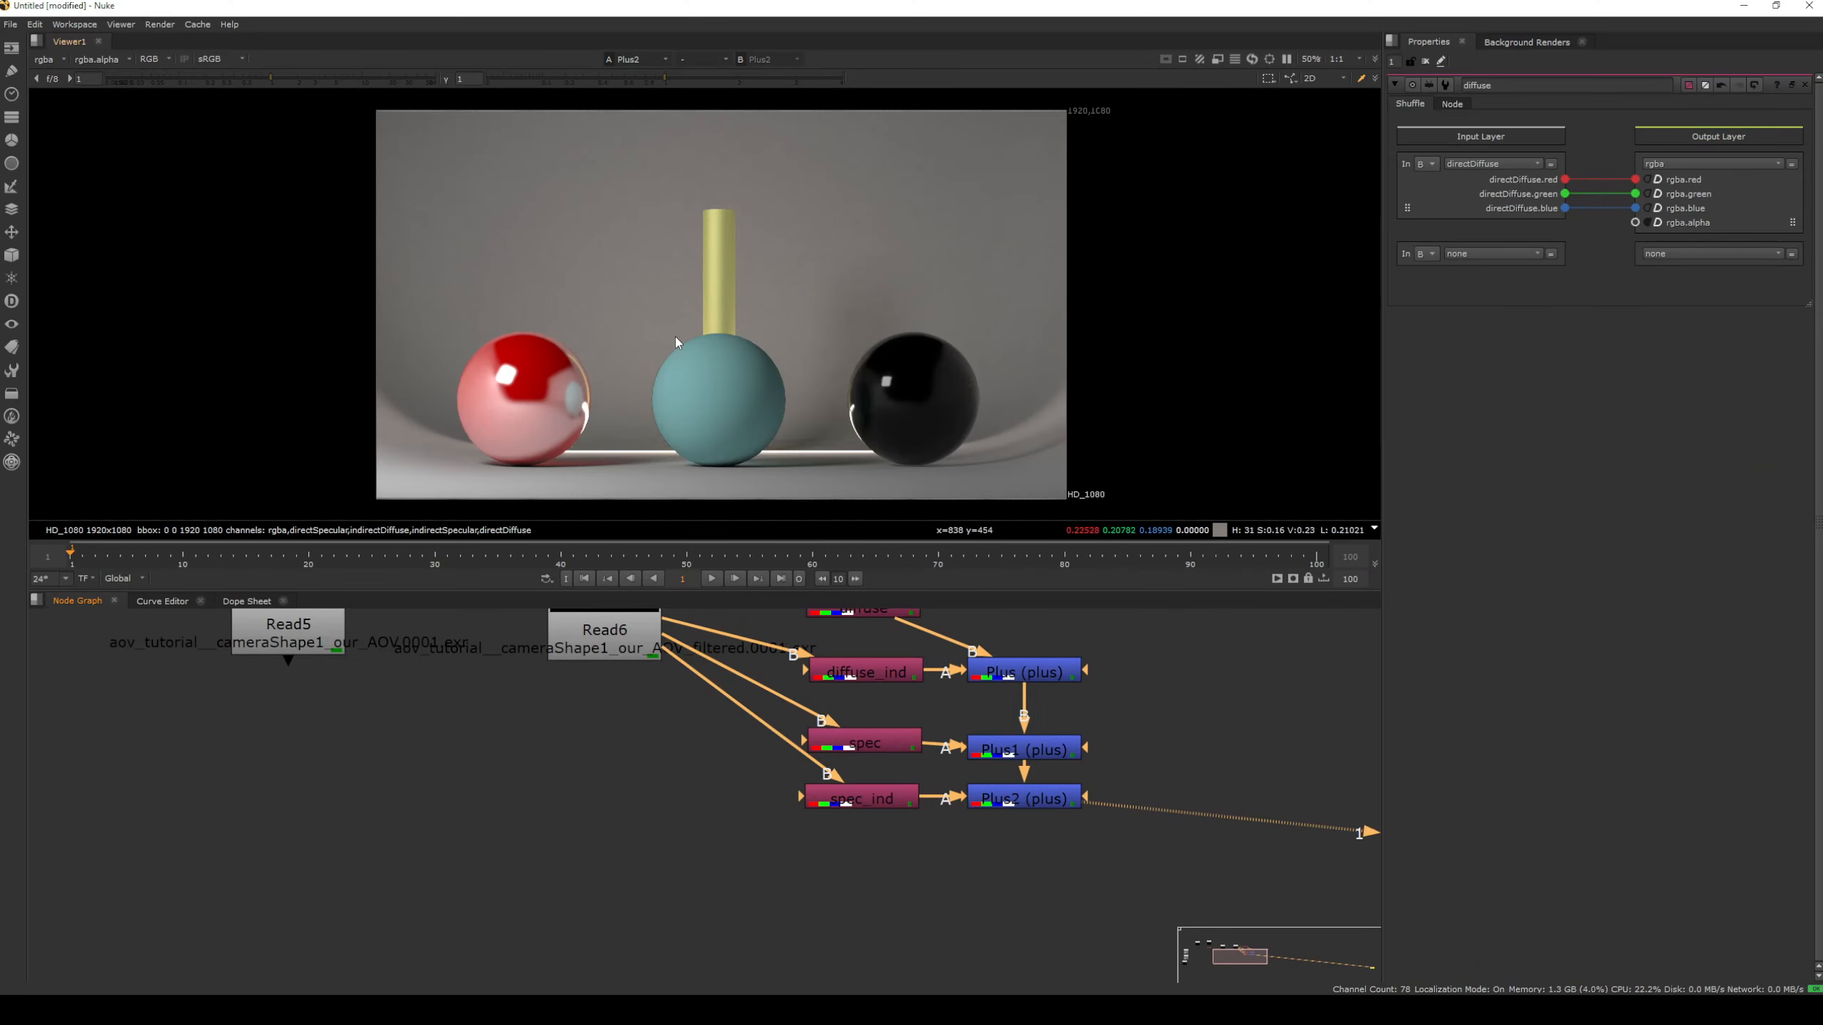
View the beauty_filtered read to compare it with the recombined AOVs
middle_drag(593, 767, 691, 830)
scroll(541, 795, down, 3)
middle_drag(541, 795, 986, 697)
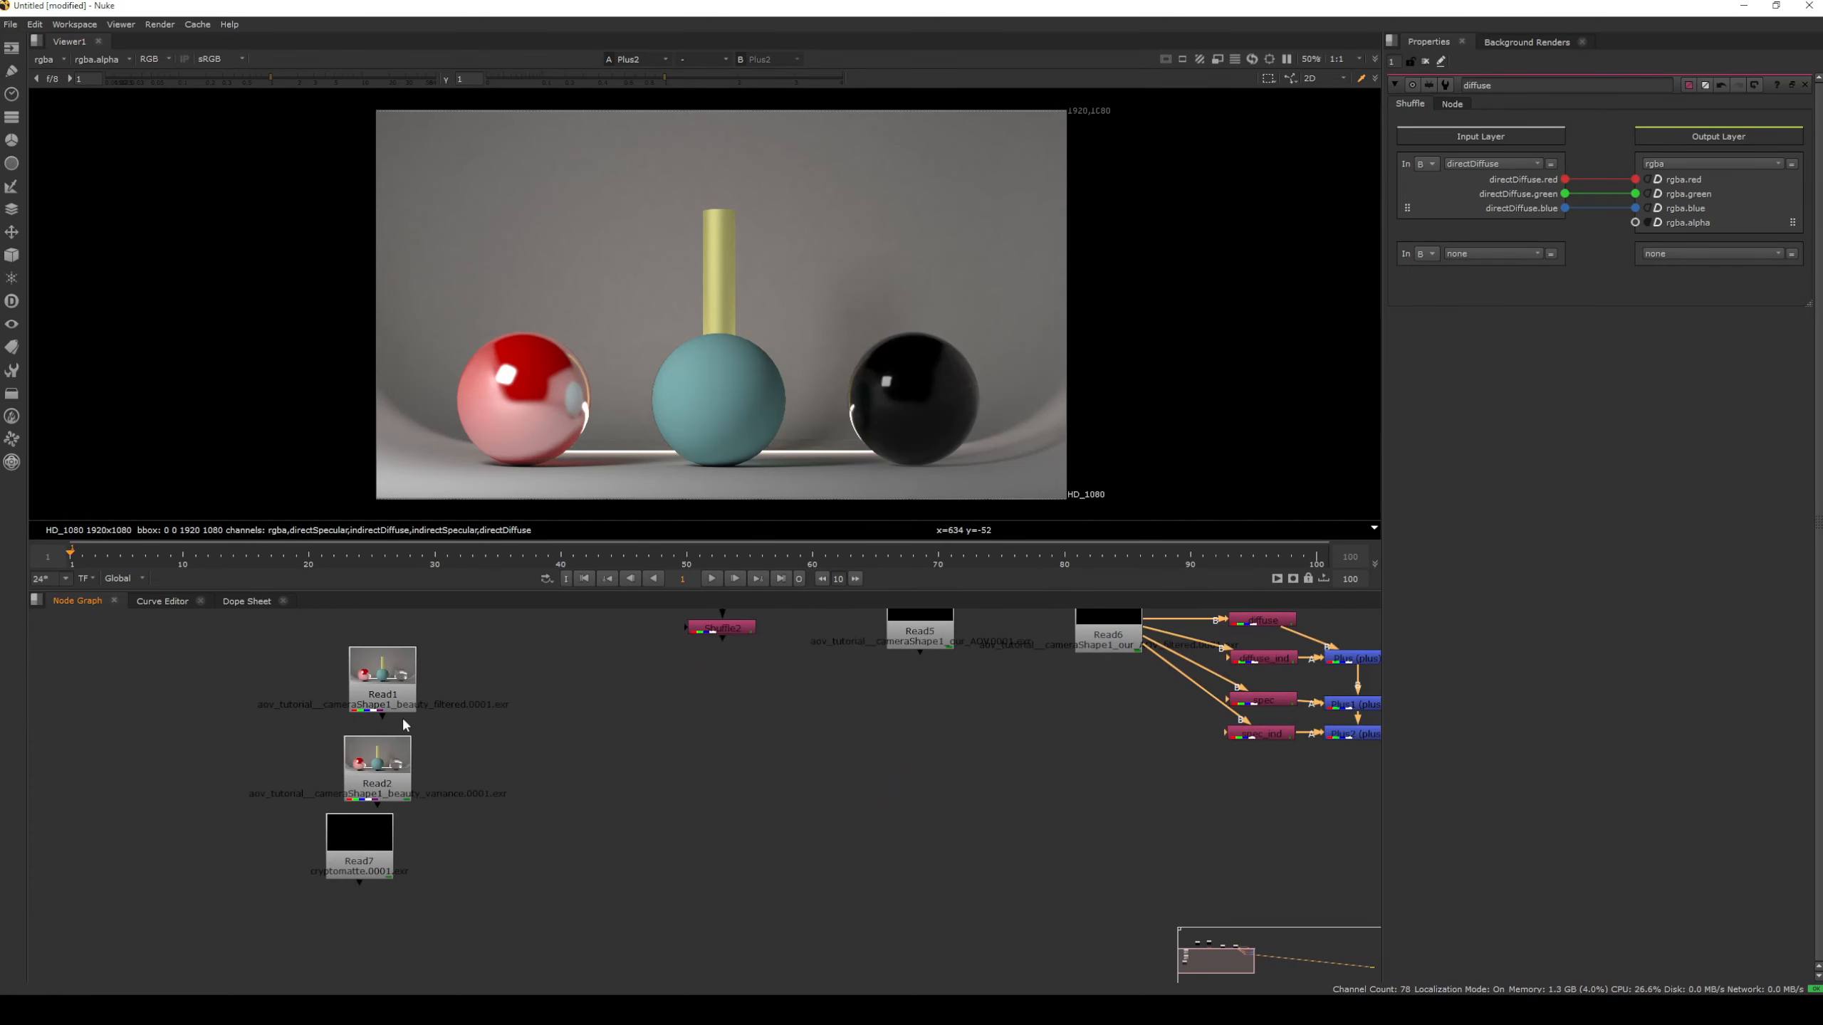
click(393, 654)
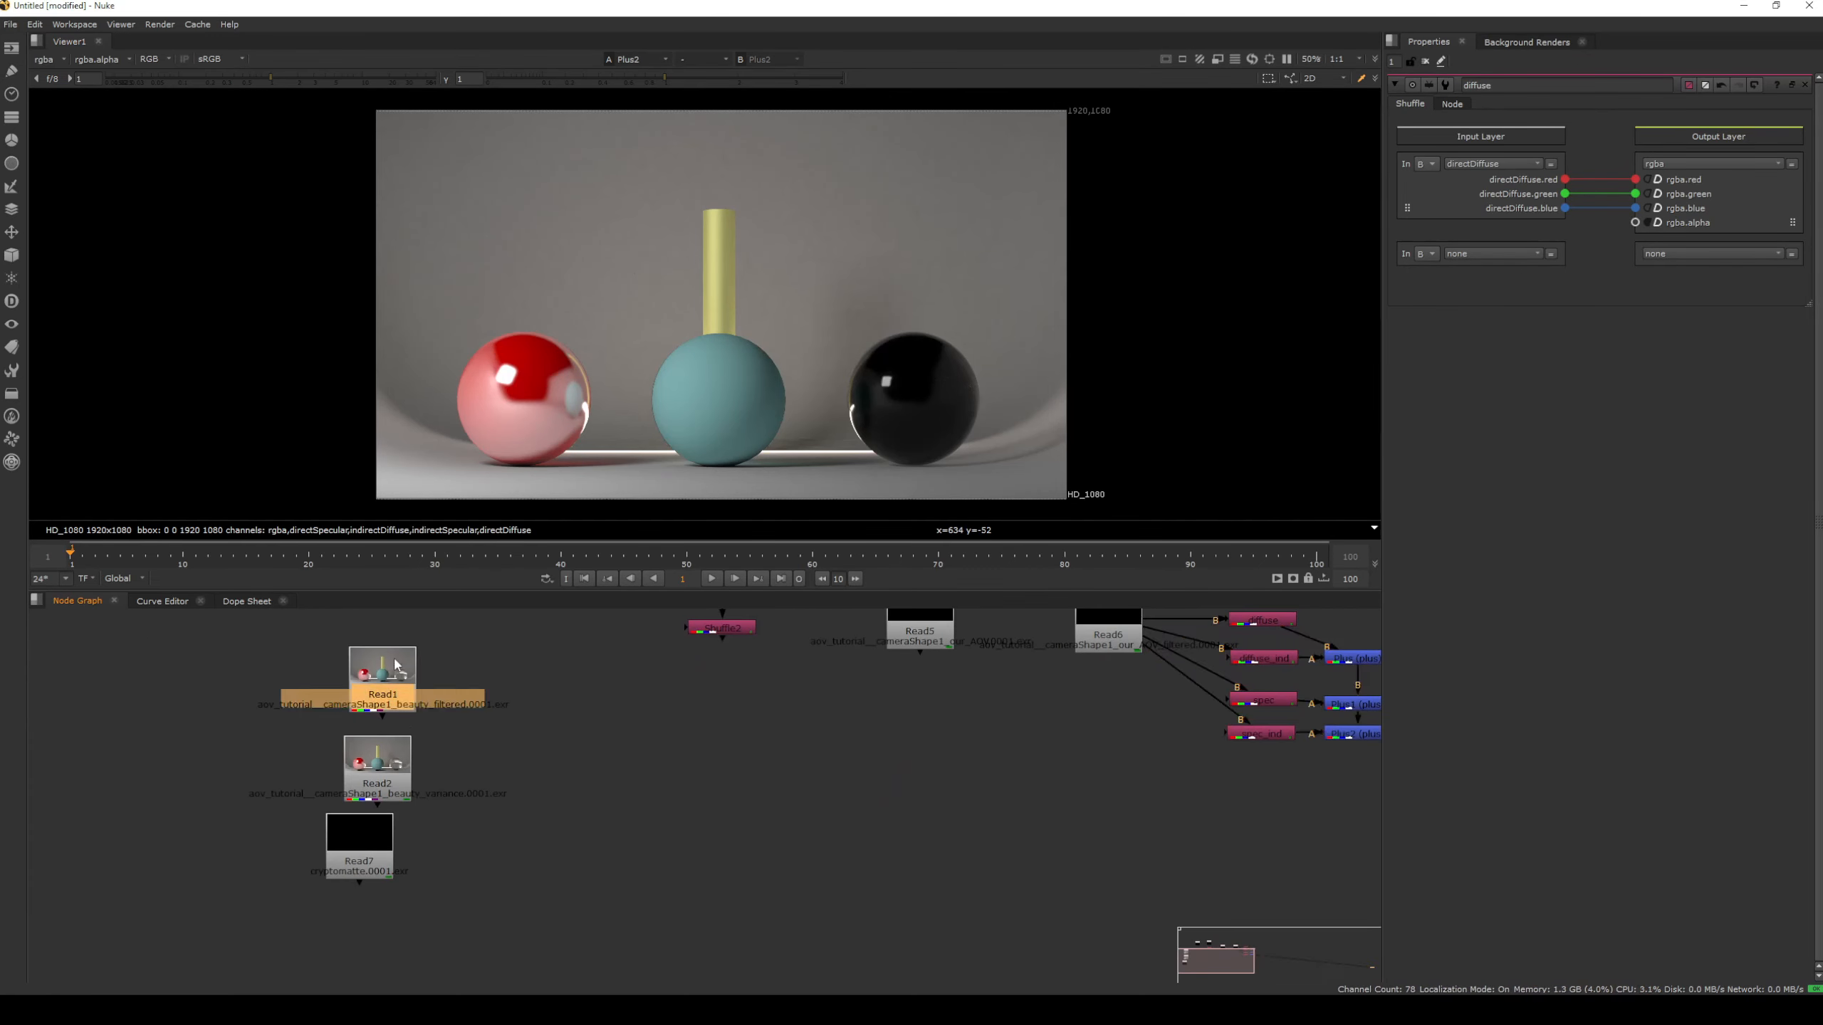
key(1)
click(806, 712)
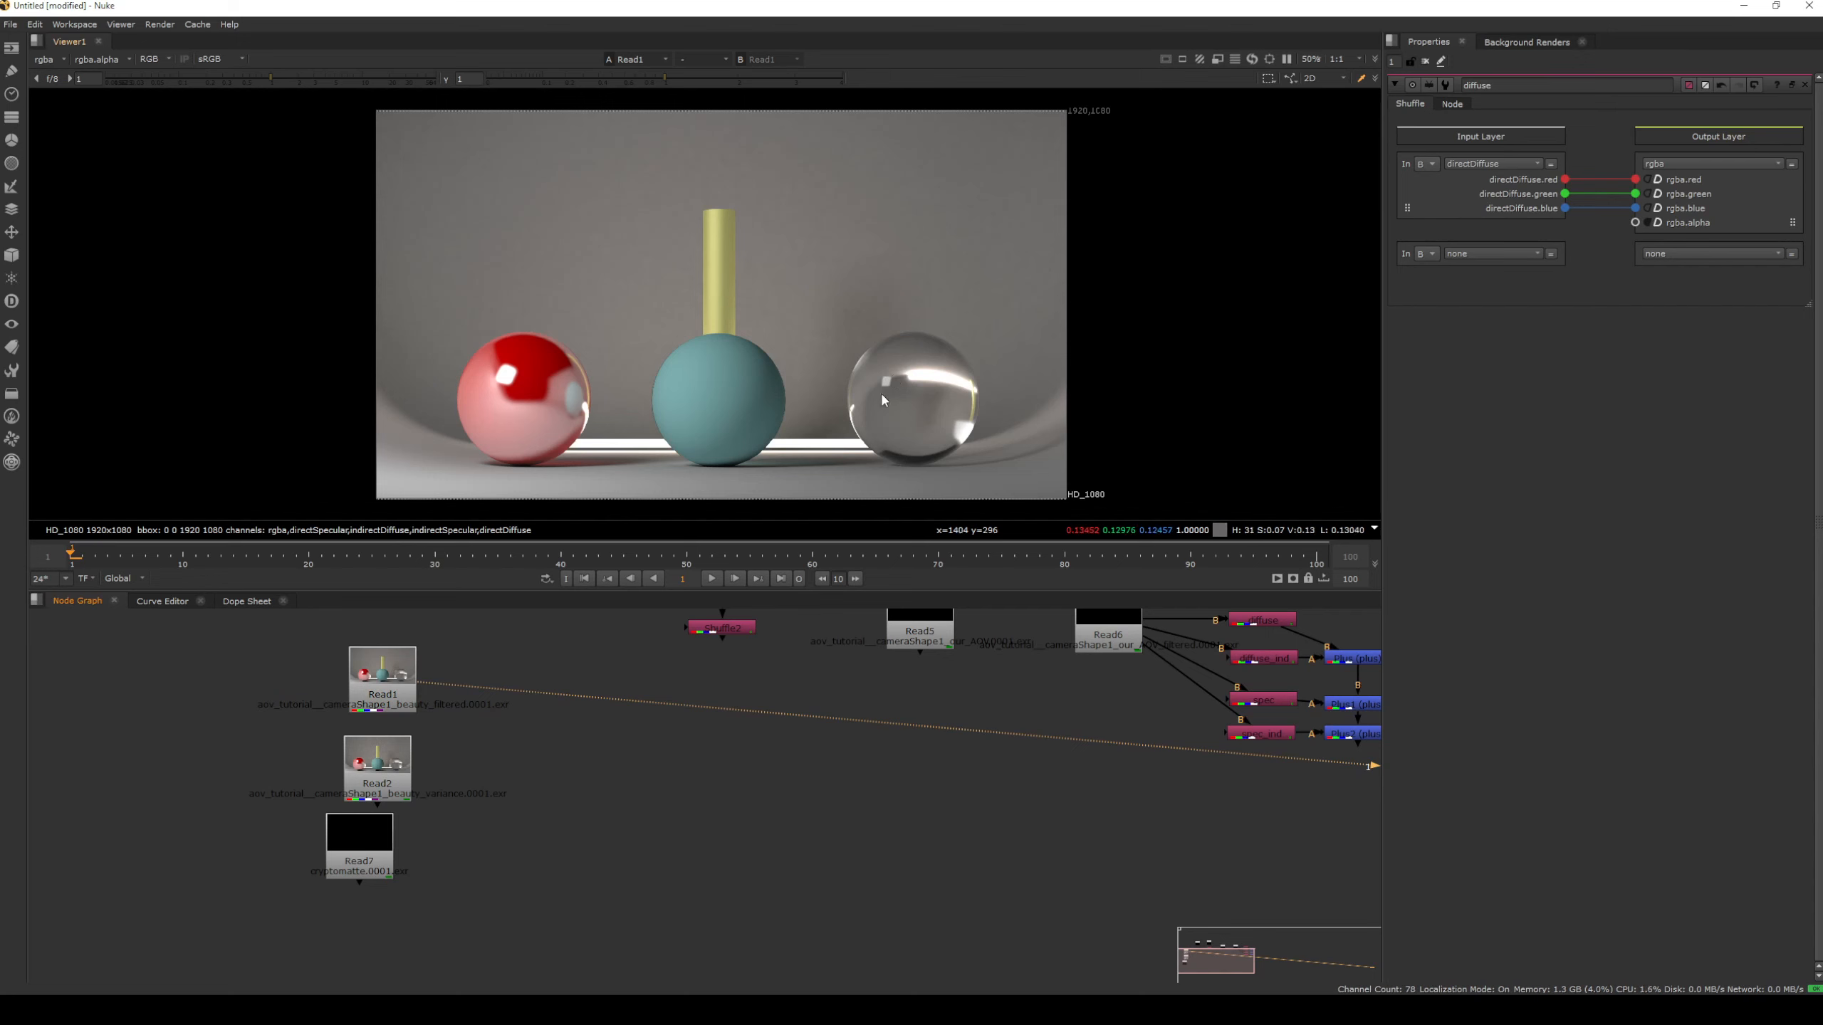
middle_drag(923, 767, 914, 824)
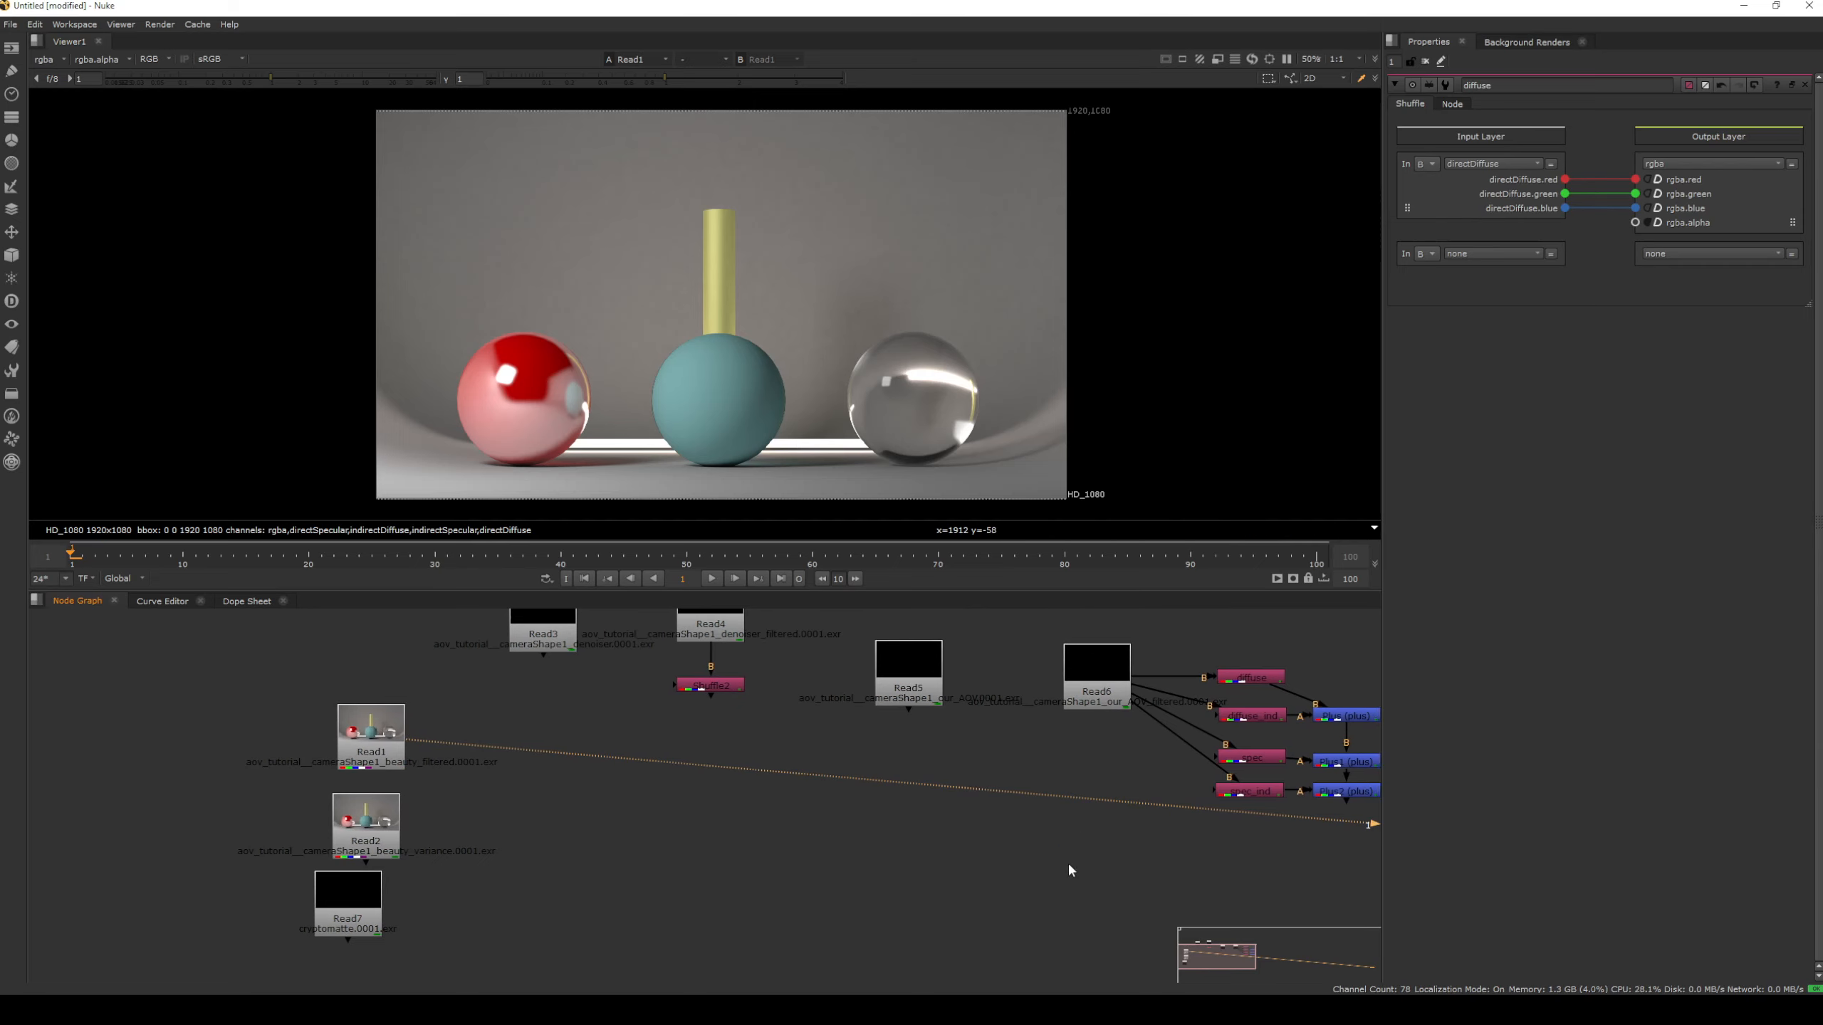
middle_drag(1070, 866, 756, 818)
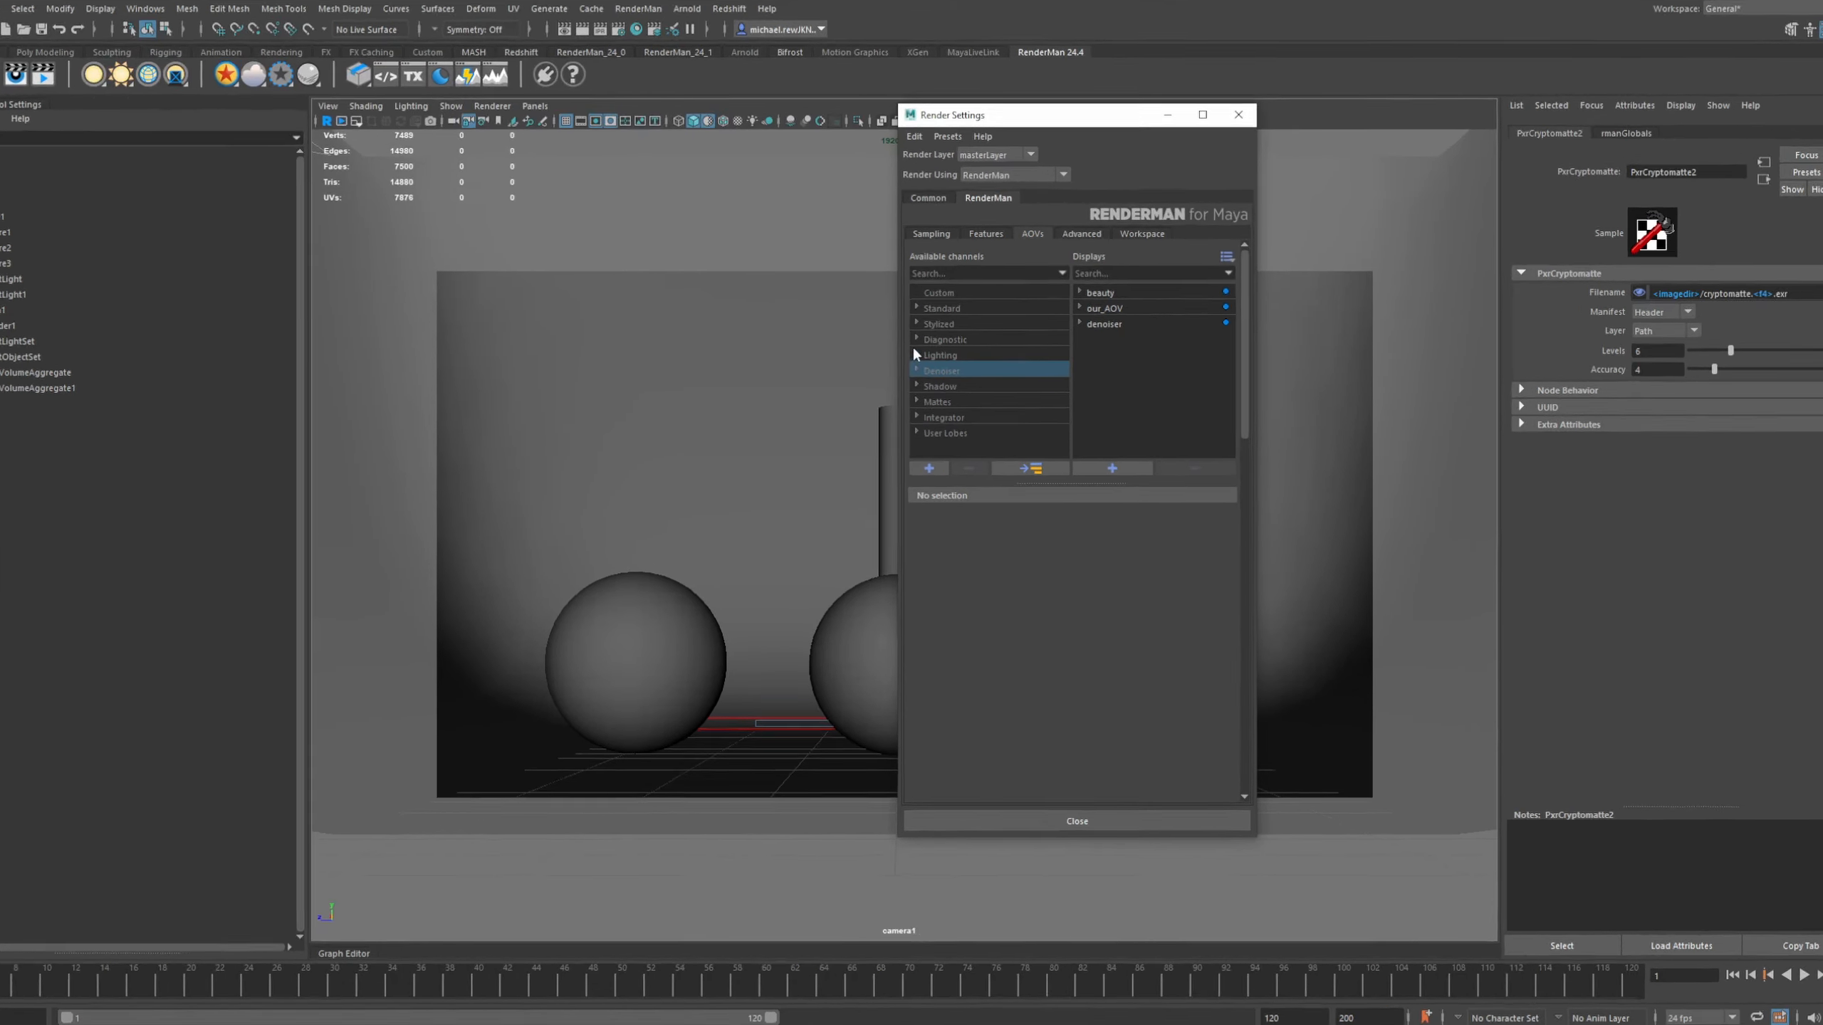
Switch to Maya's RenderMan AOV settings, select the transmissiveGlassLobe channel under Lighting and create a new display
click(942, 345)
scroll(1063, 341, down, 4)
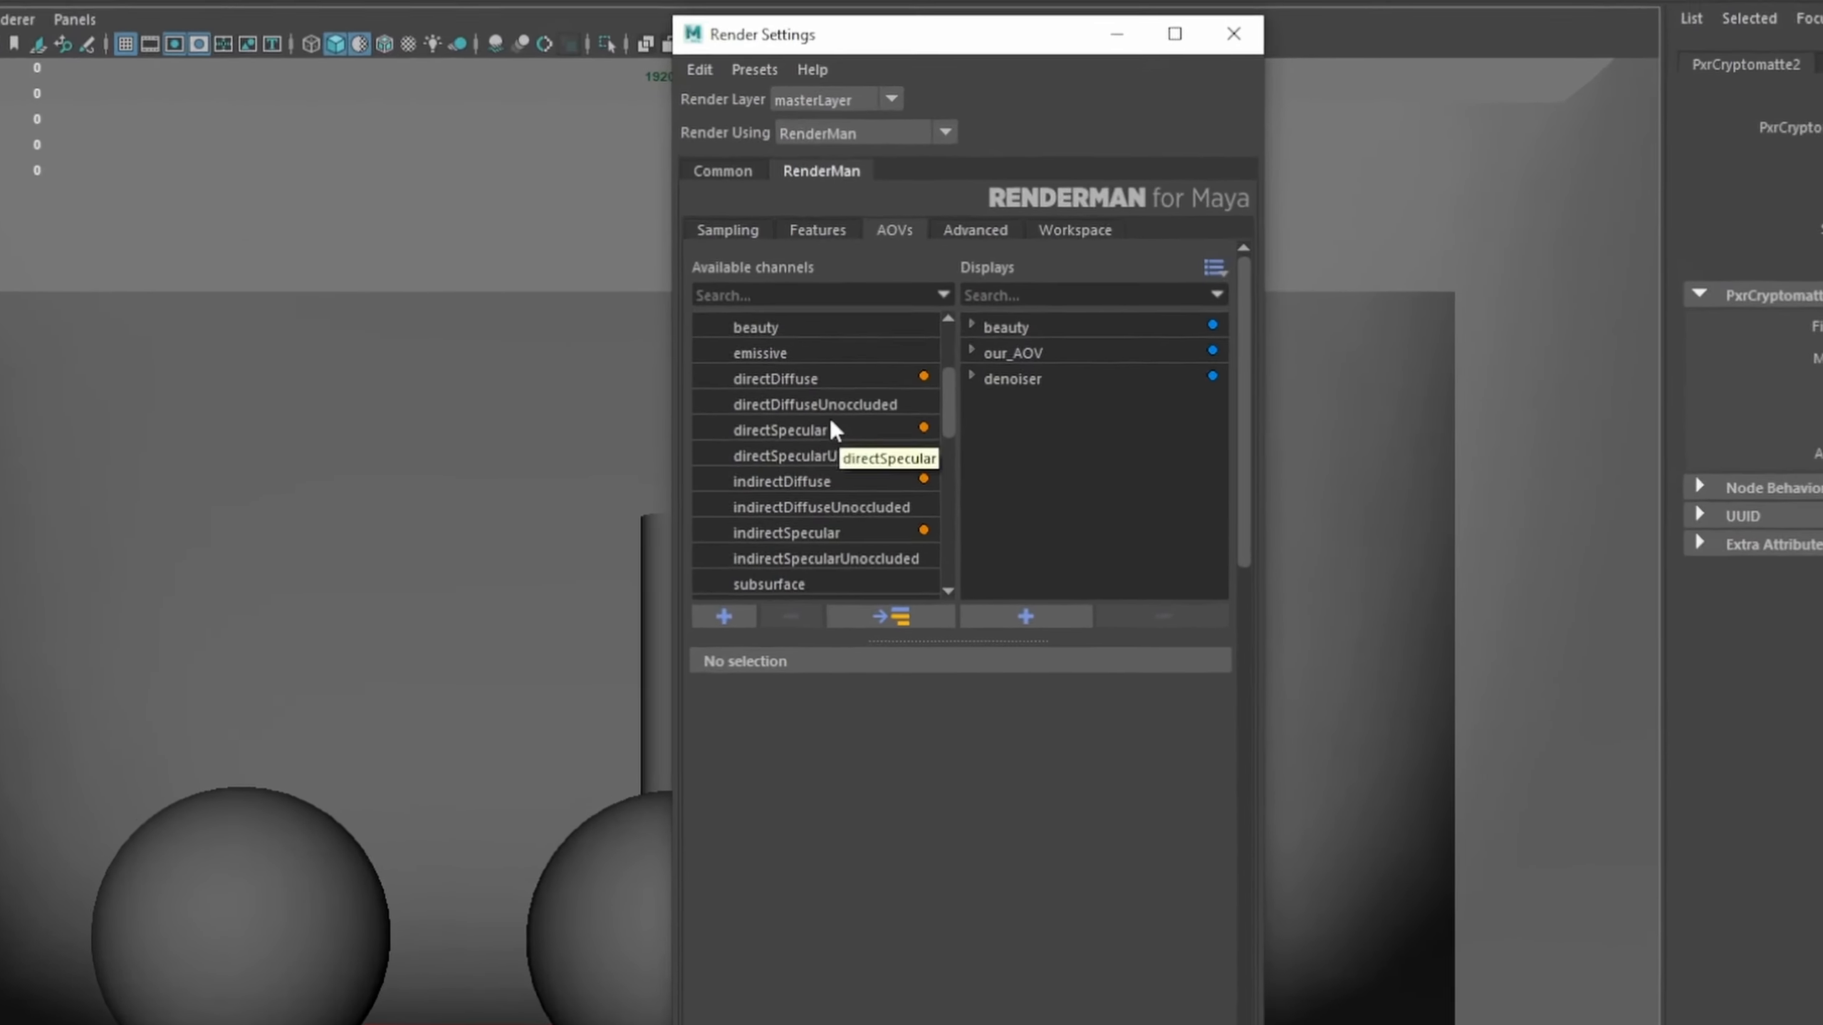
drag(893, 480, 888, 580)
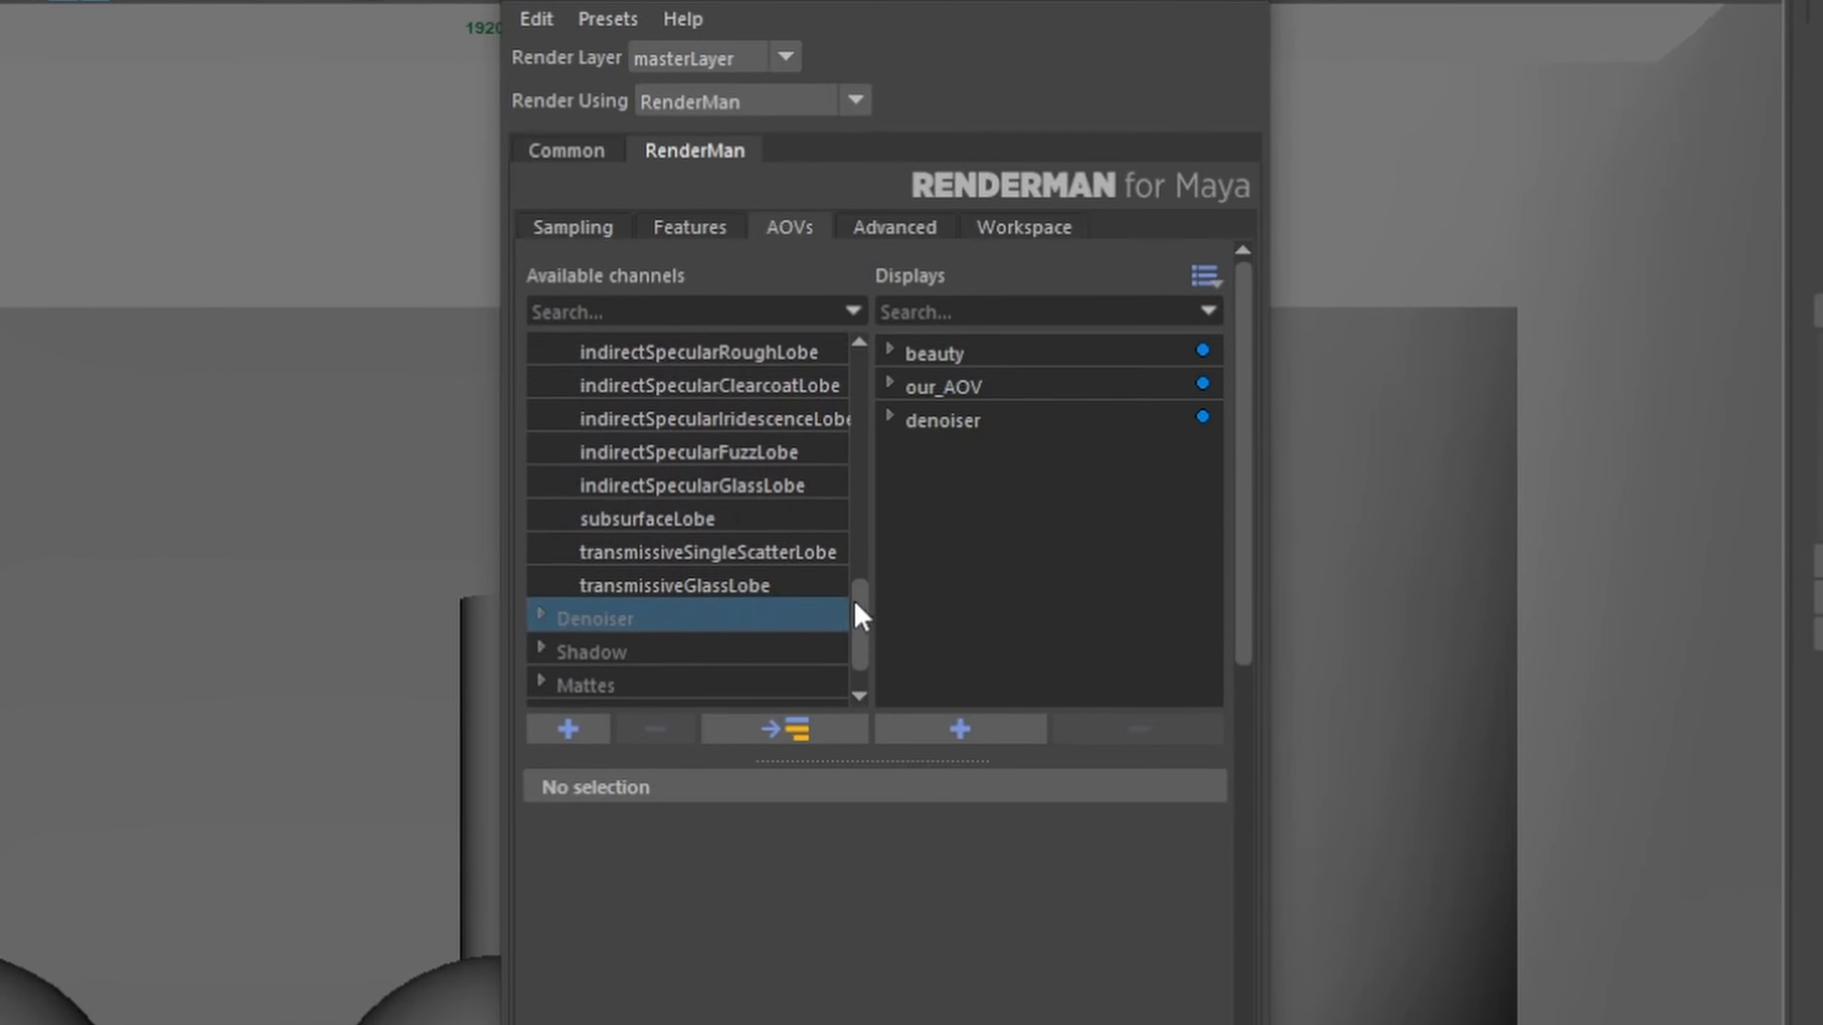
click(685, 588)
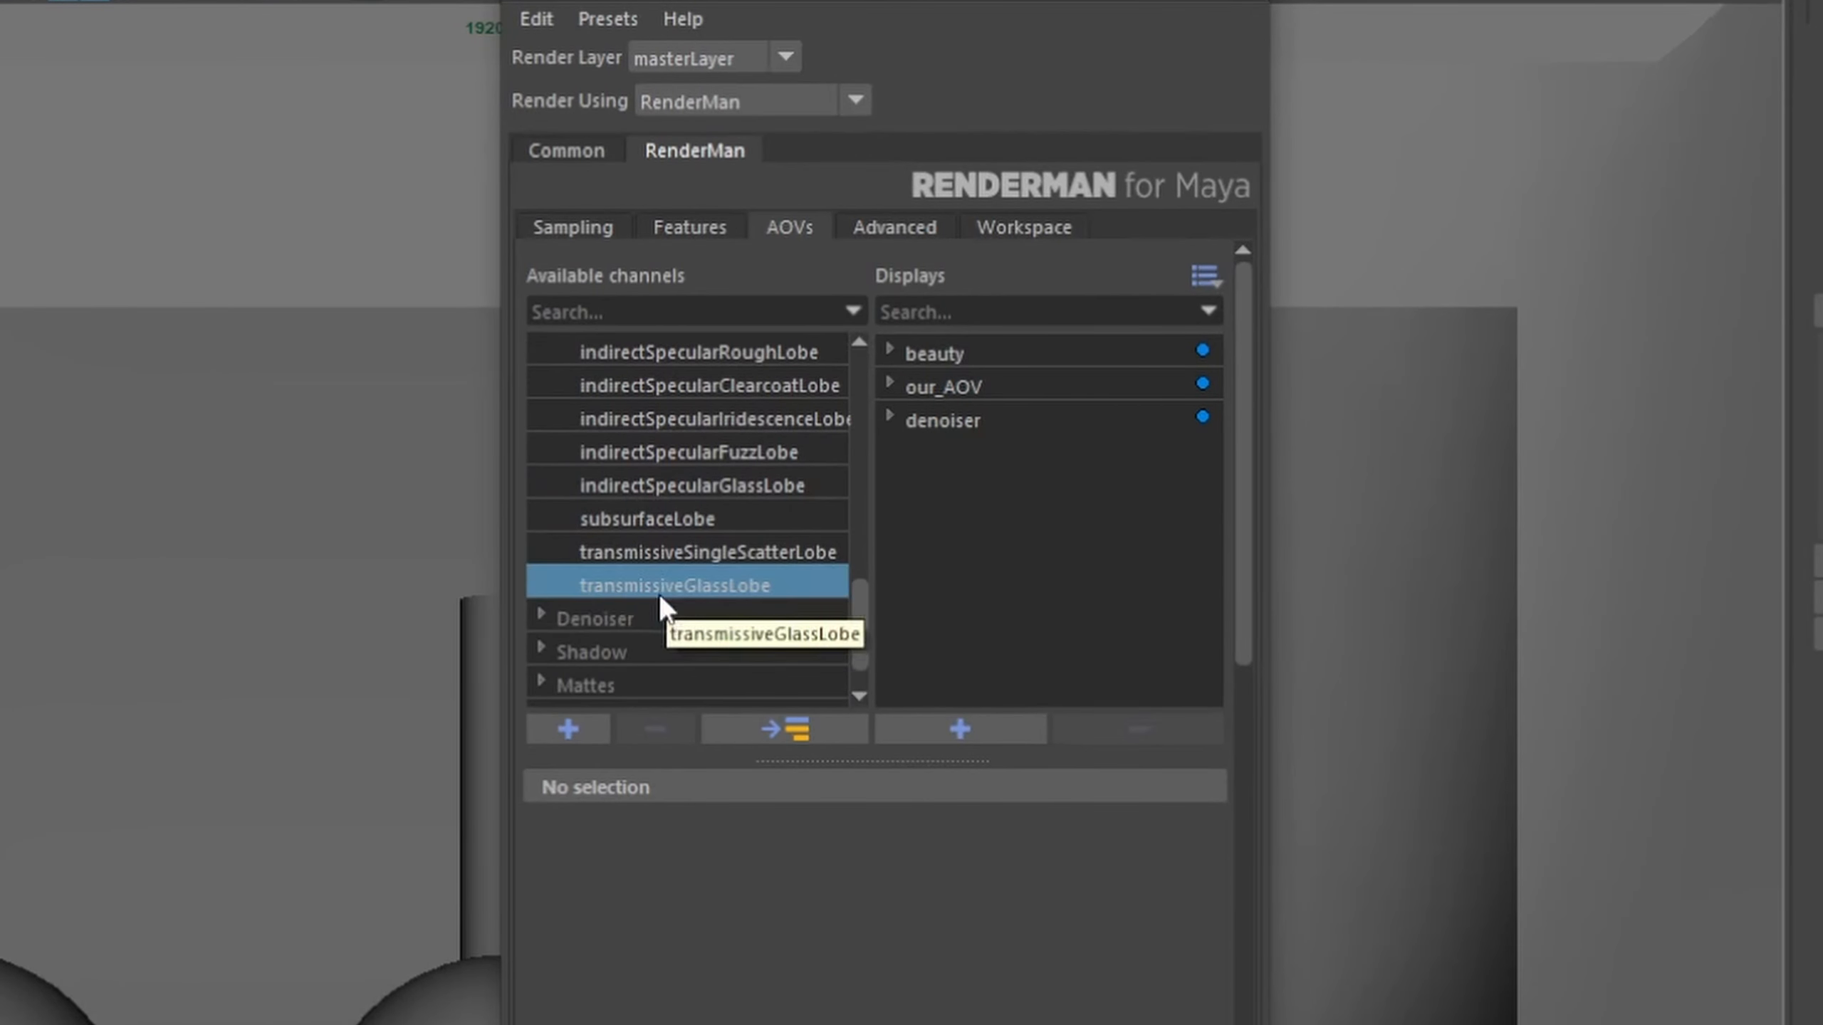
scroll(633, 550, up, 1)
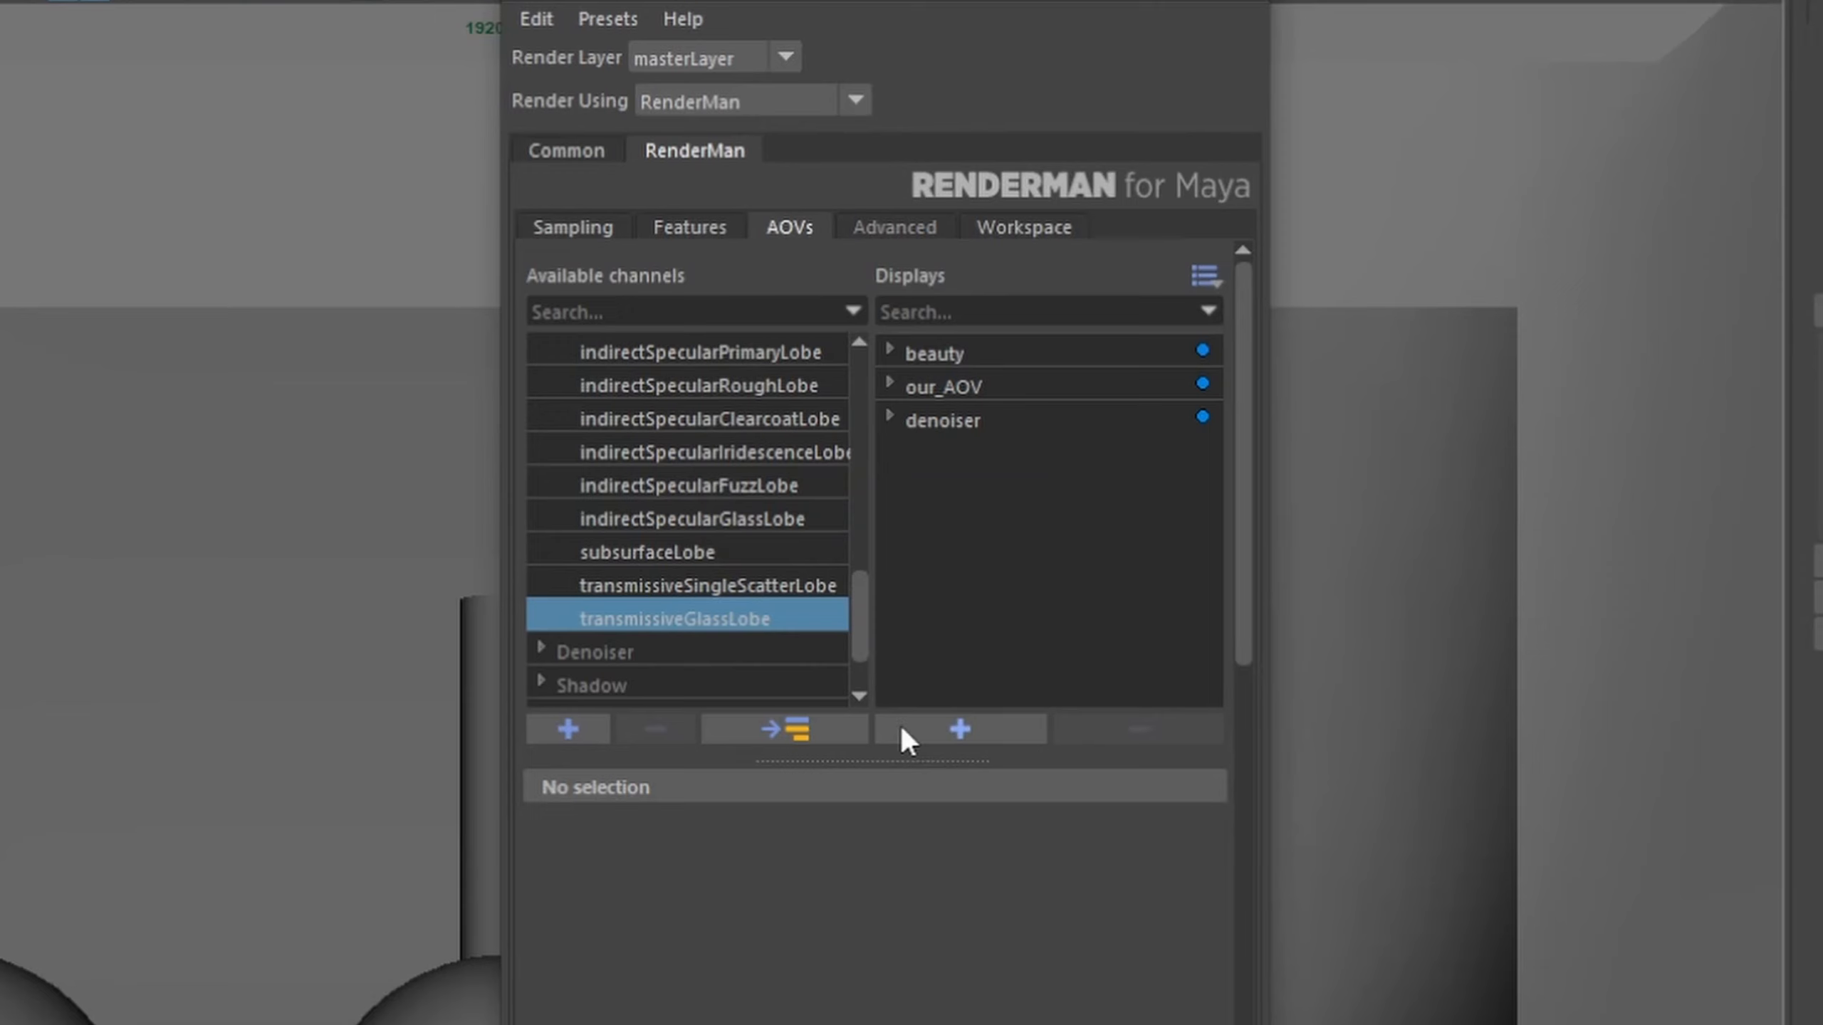
click(954, 727)
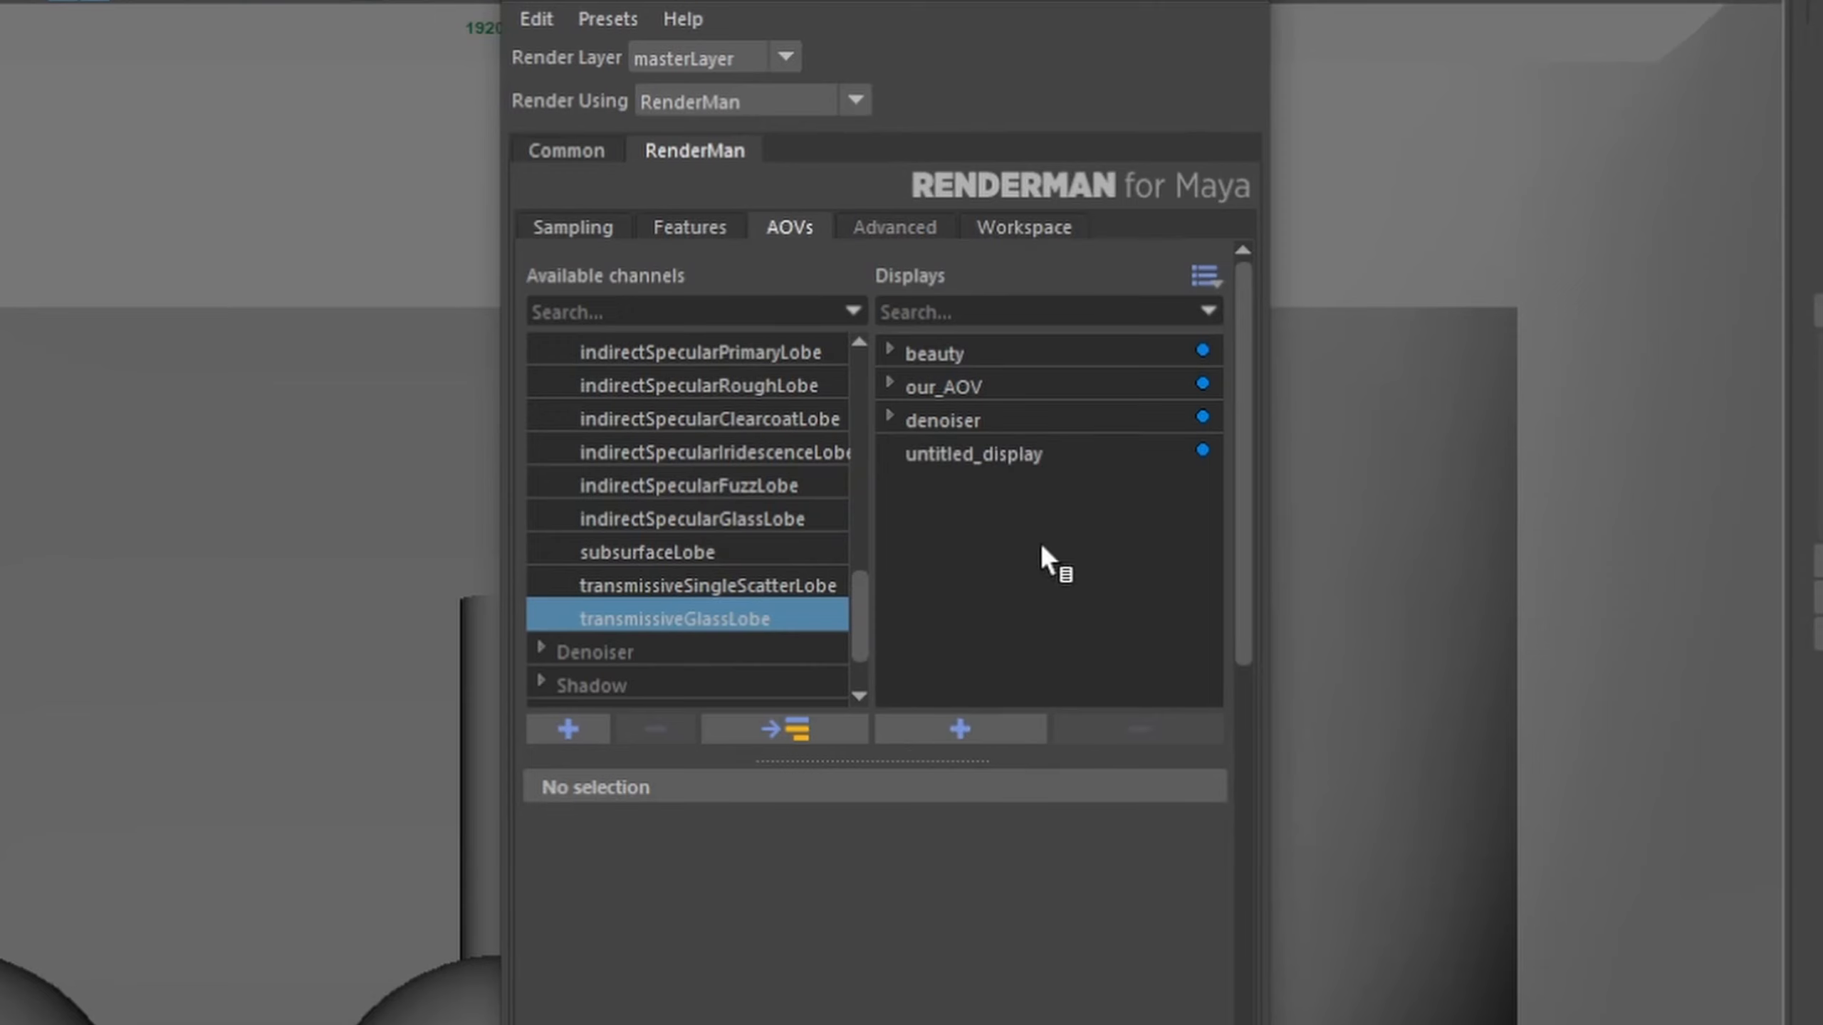
Rename the new untitled display as transmissive
double_click(1067, 453)
text(transmissive)
key(Return)
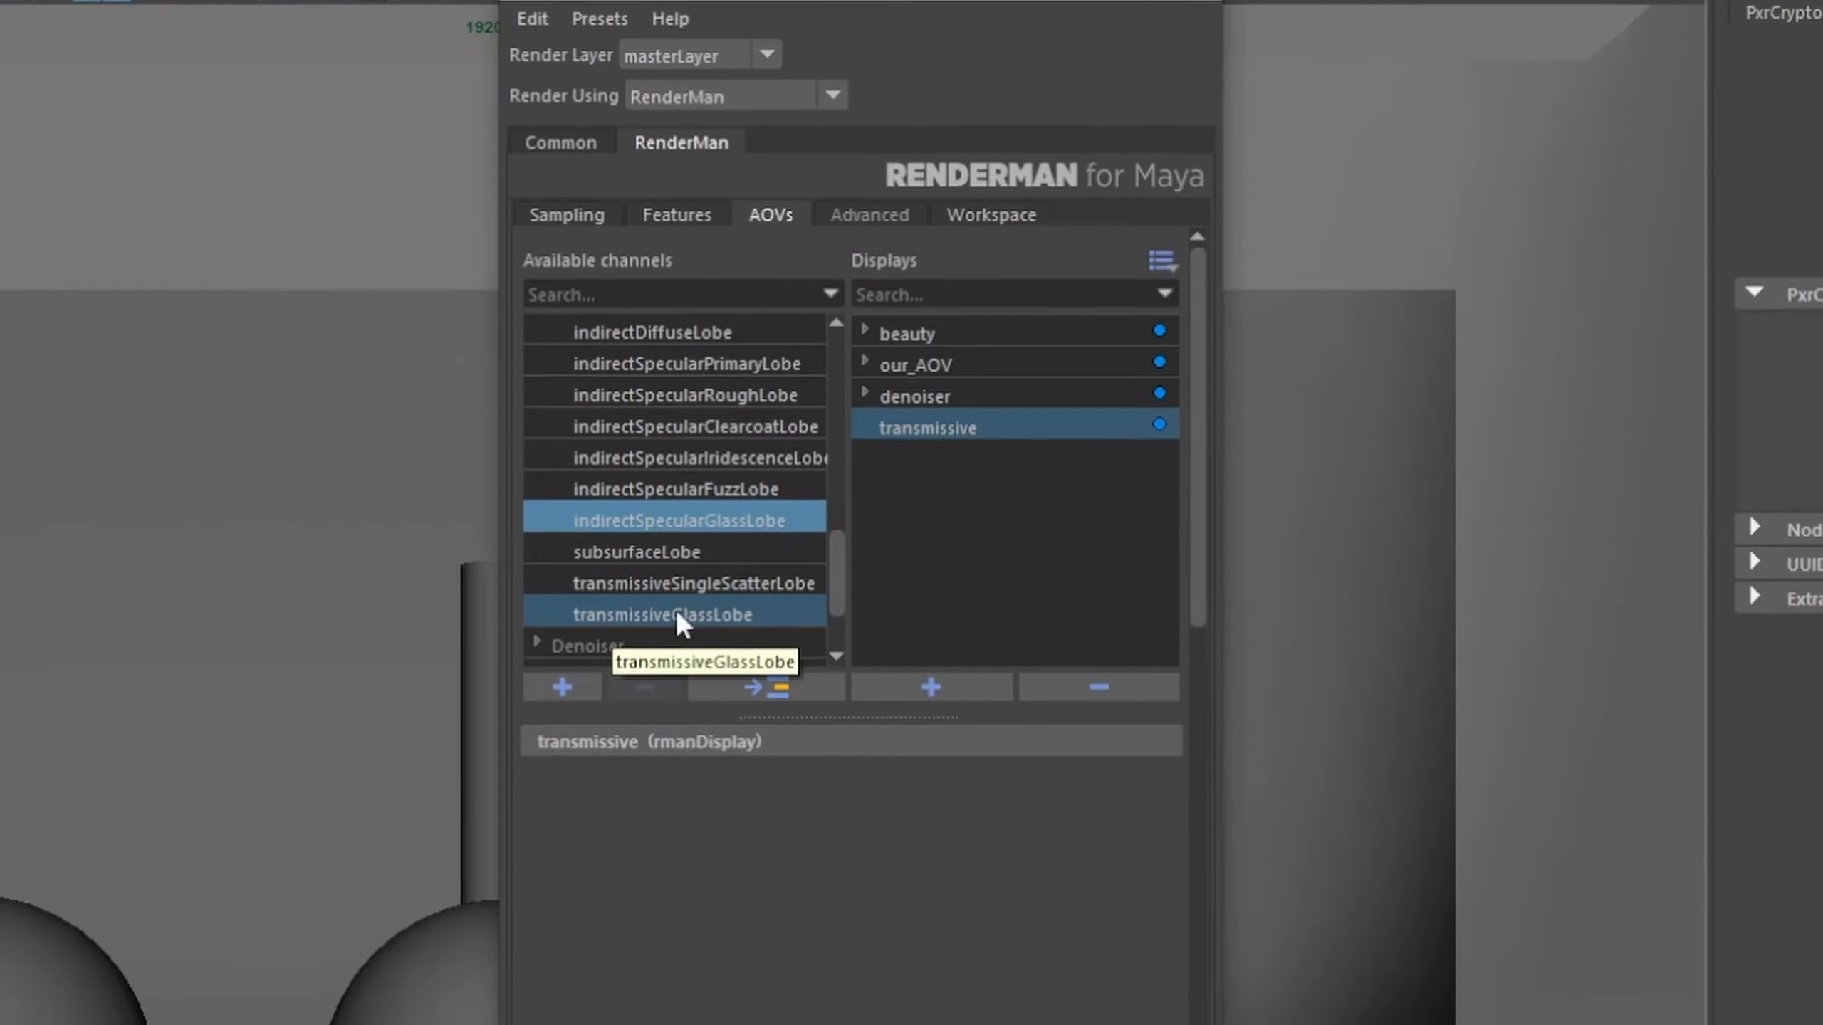
Add the indirectSpecularGlassLobe and transmissiveGlassLobe channels to the transmissive display and enable its Denoise option
drag(678, 520, 936, 425)
click(914, 323)
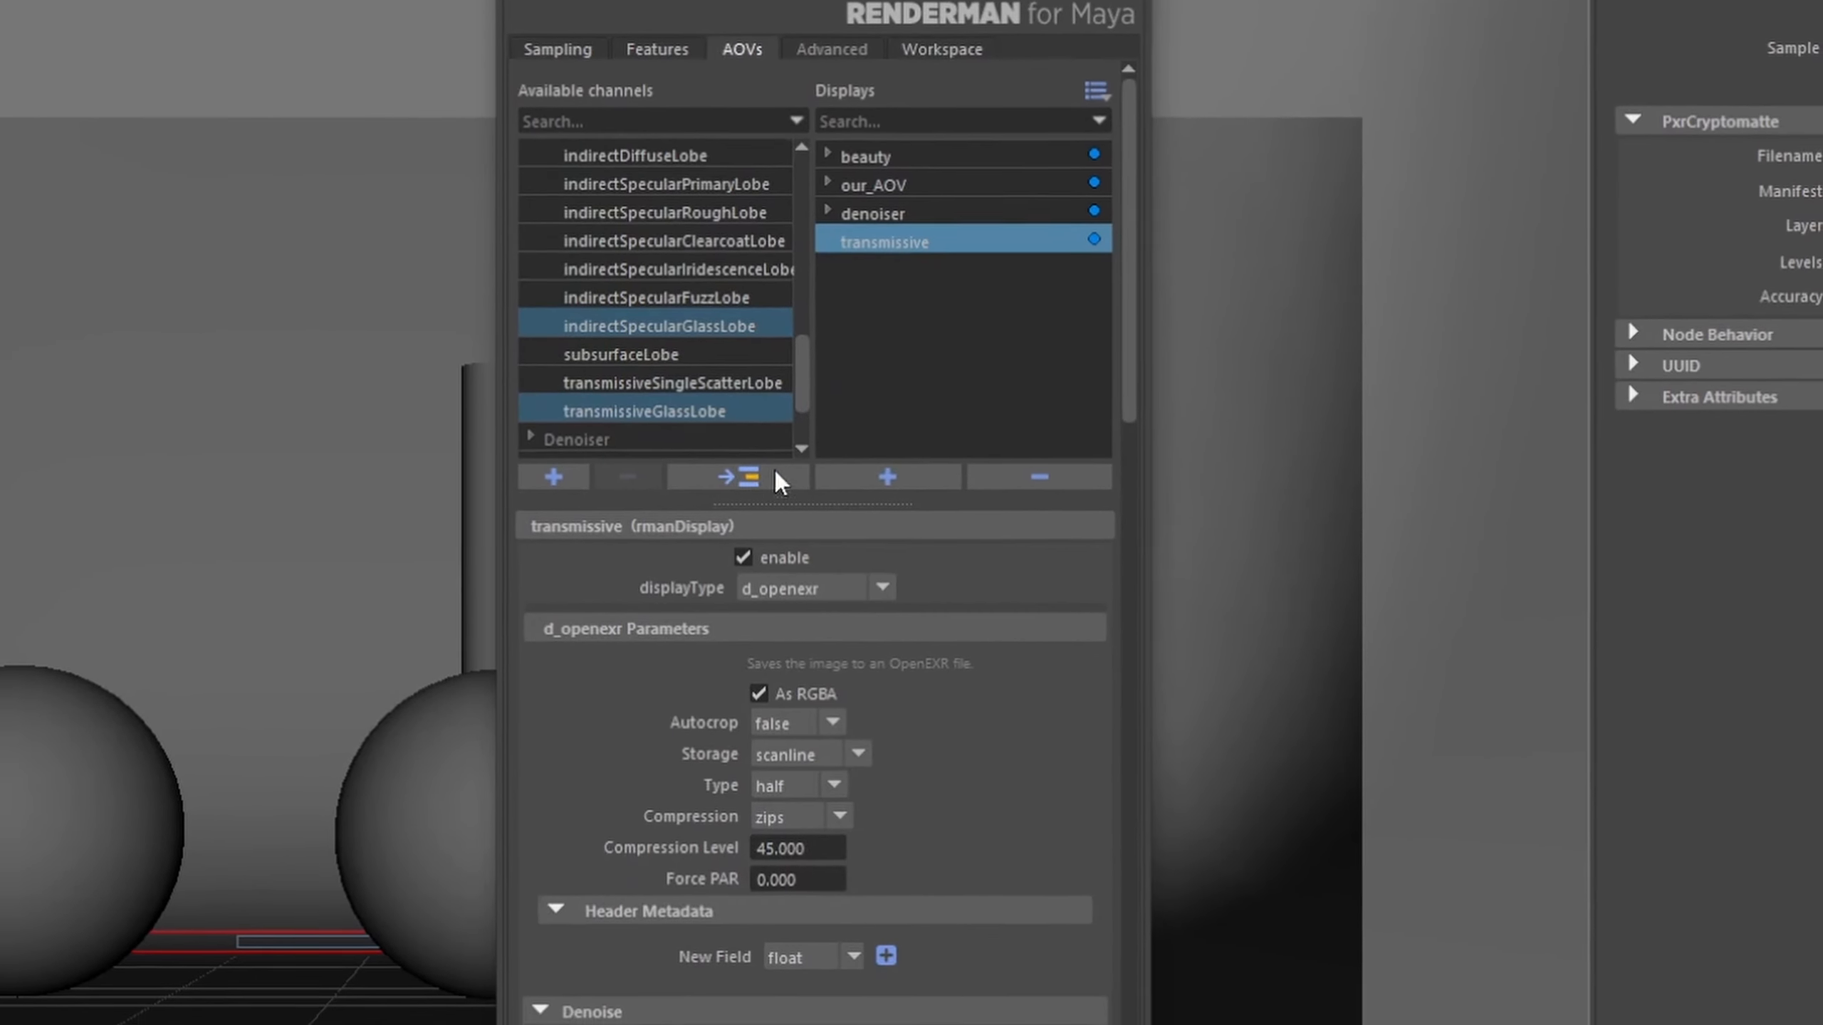
click(788, 567)
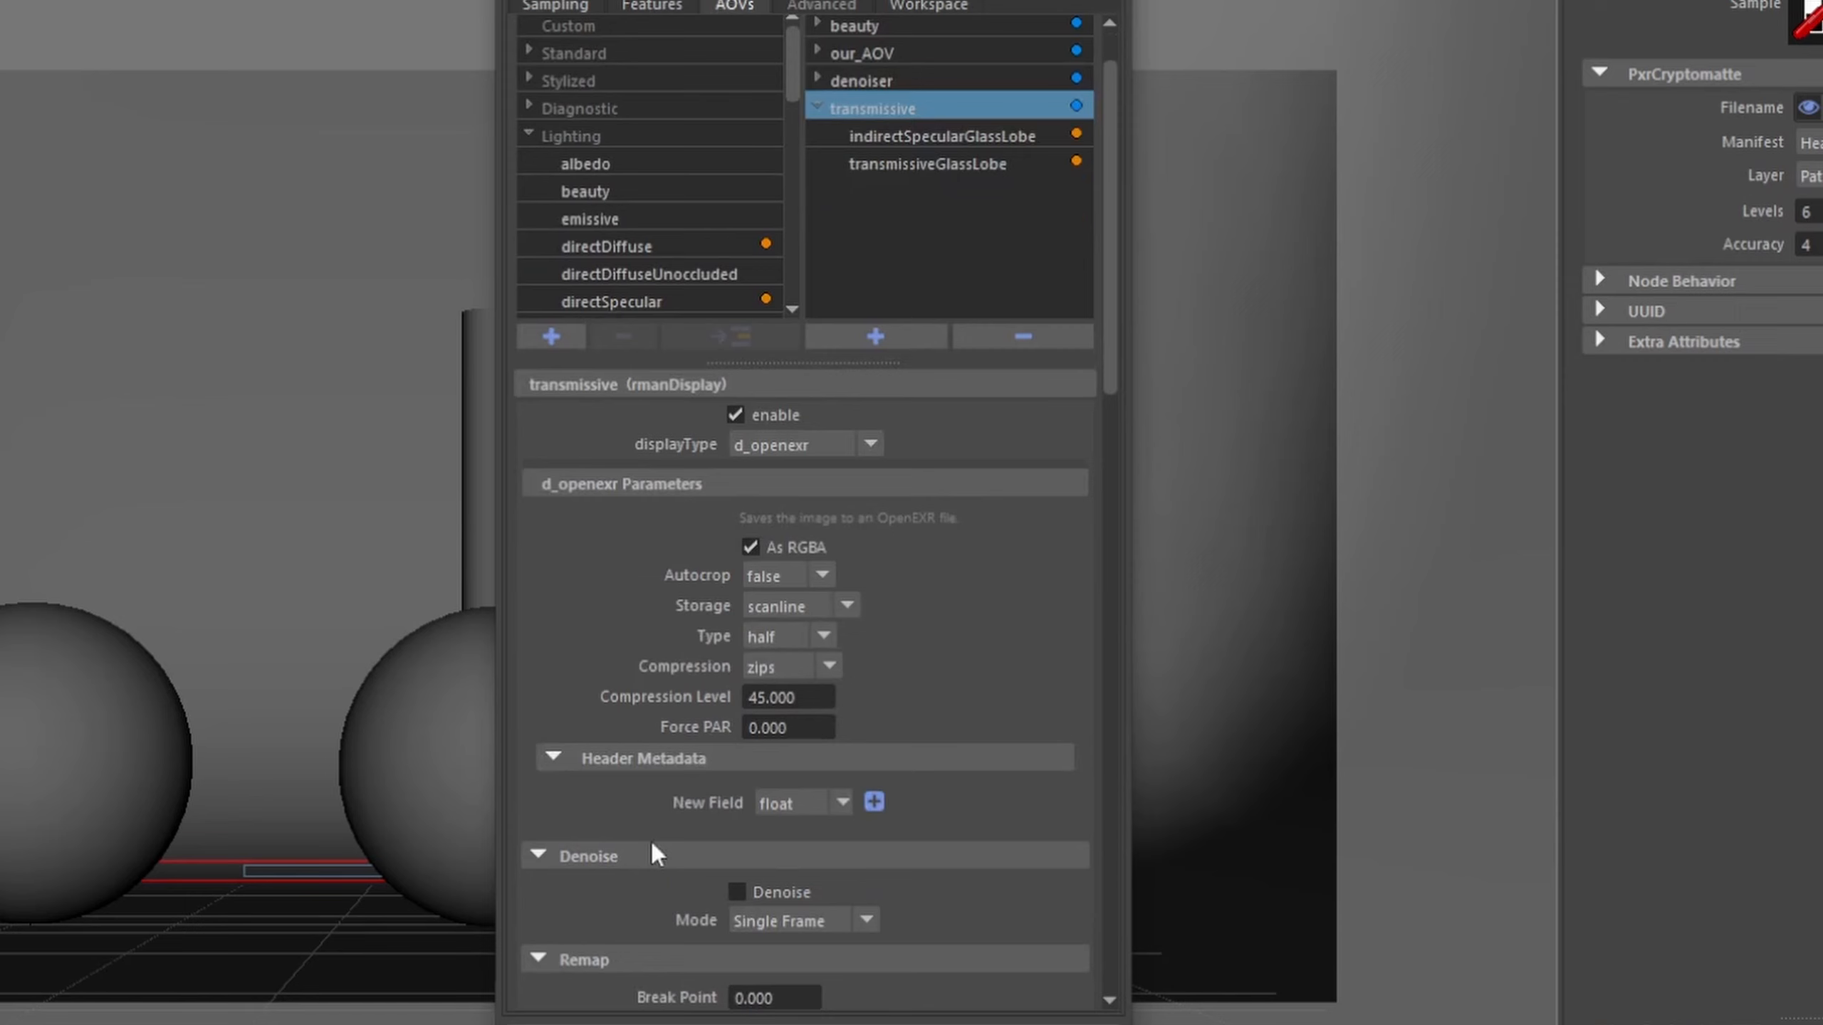
click(737, 891)
click(811, 107)
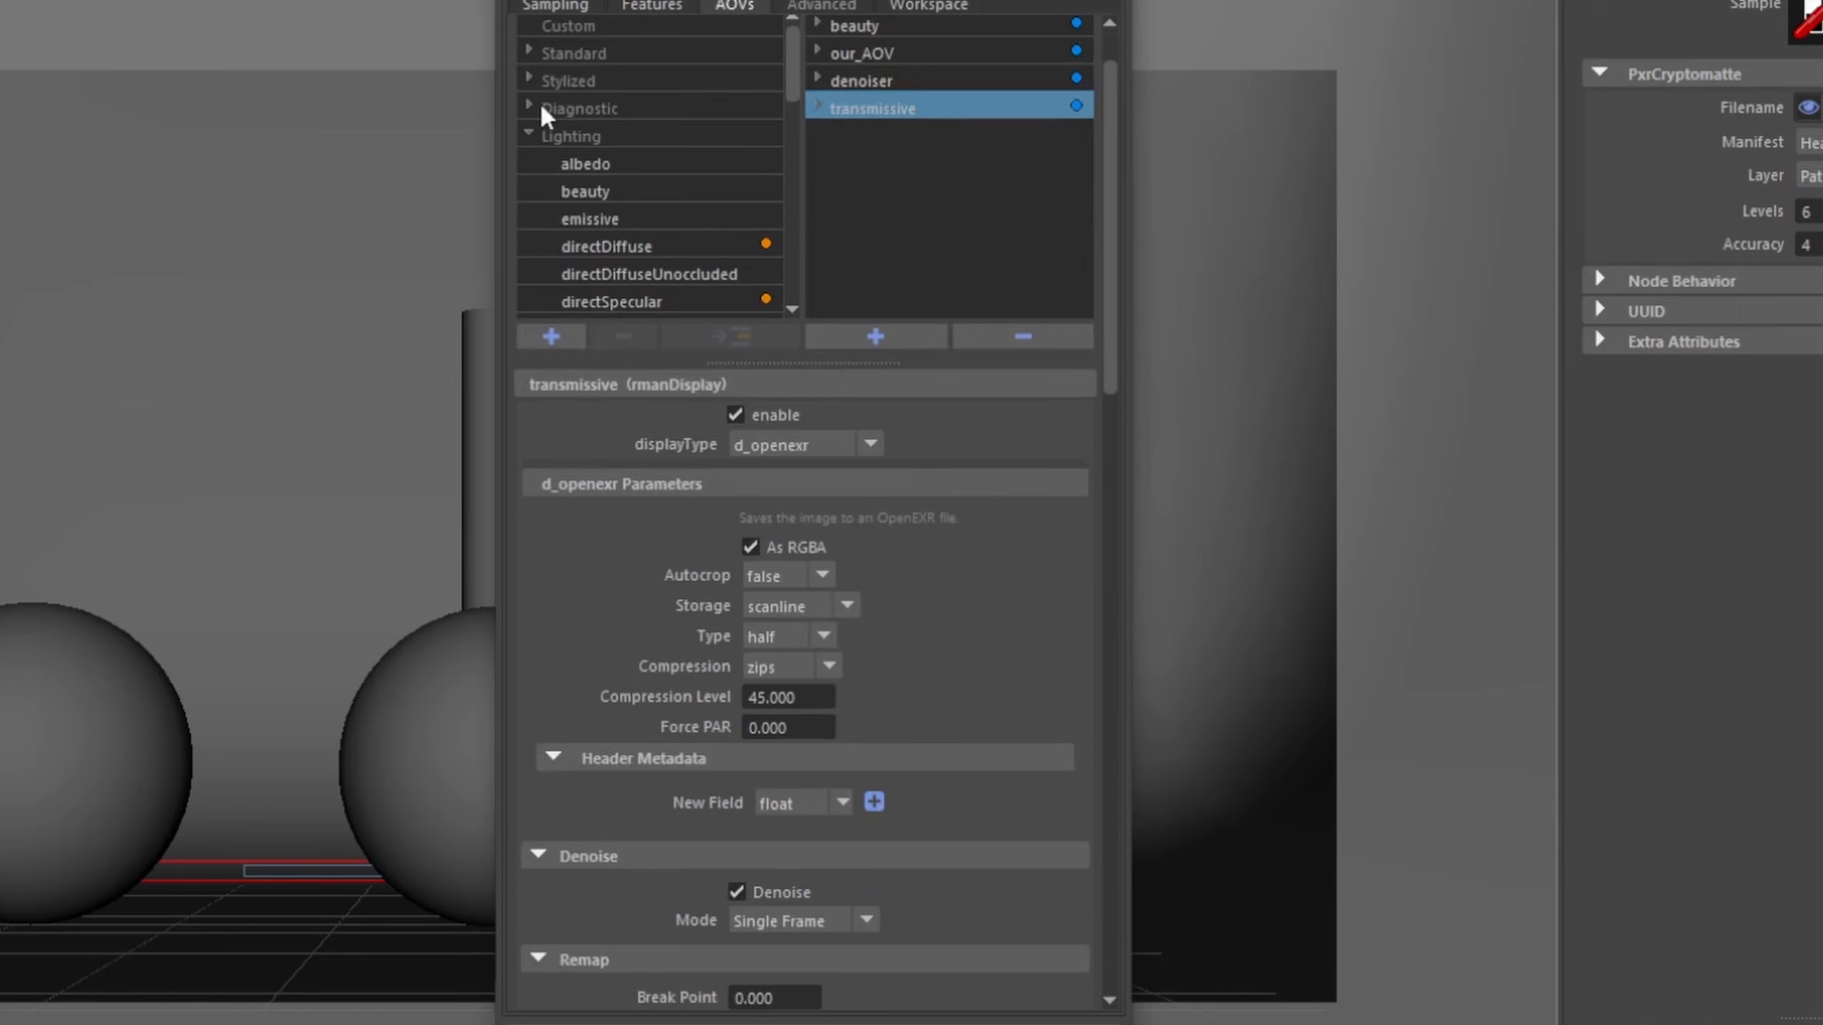
Create another display in the AOV settings and name it emmissive
scroll(581, 168, down, 2)
click(621, 164)
click(914, 180)
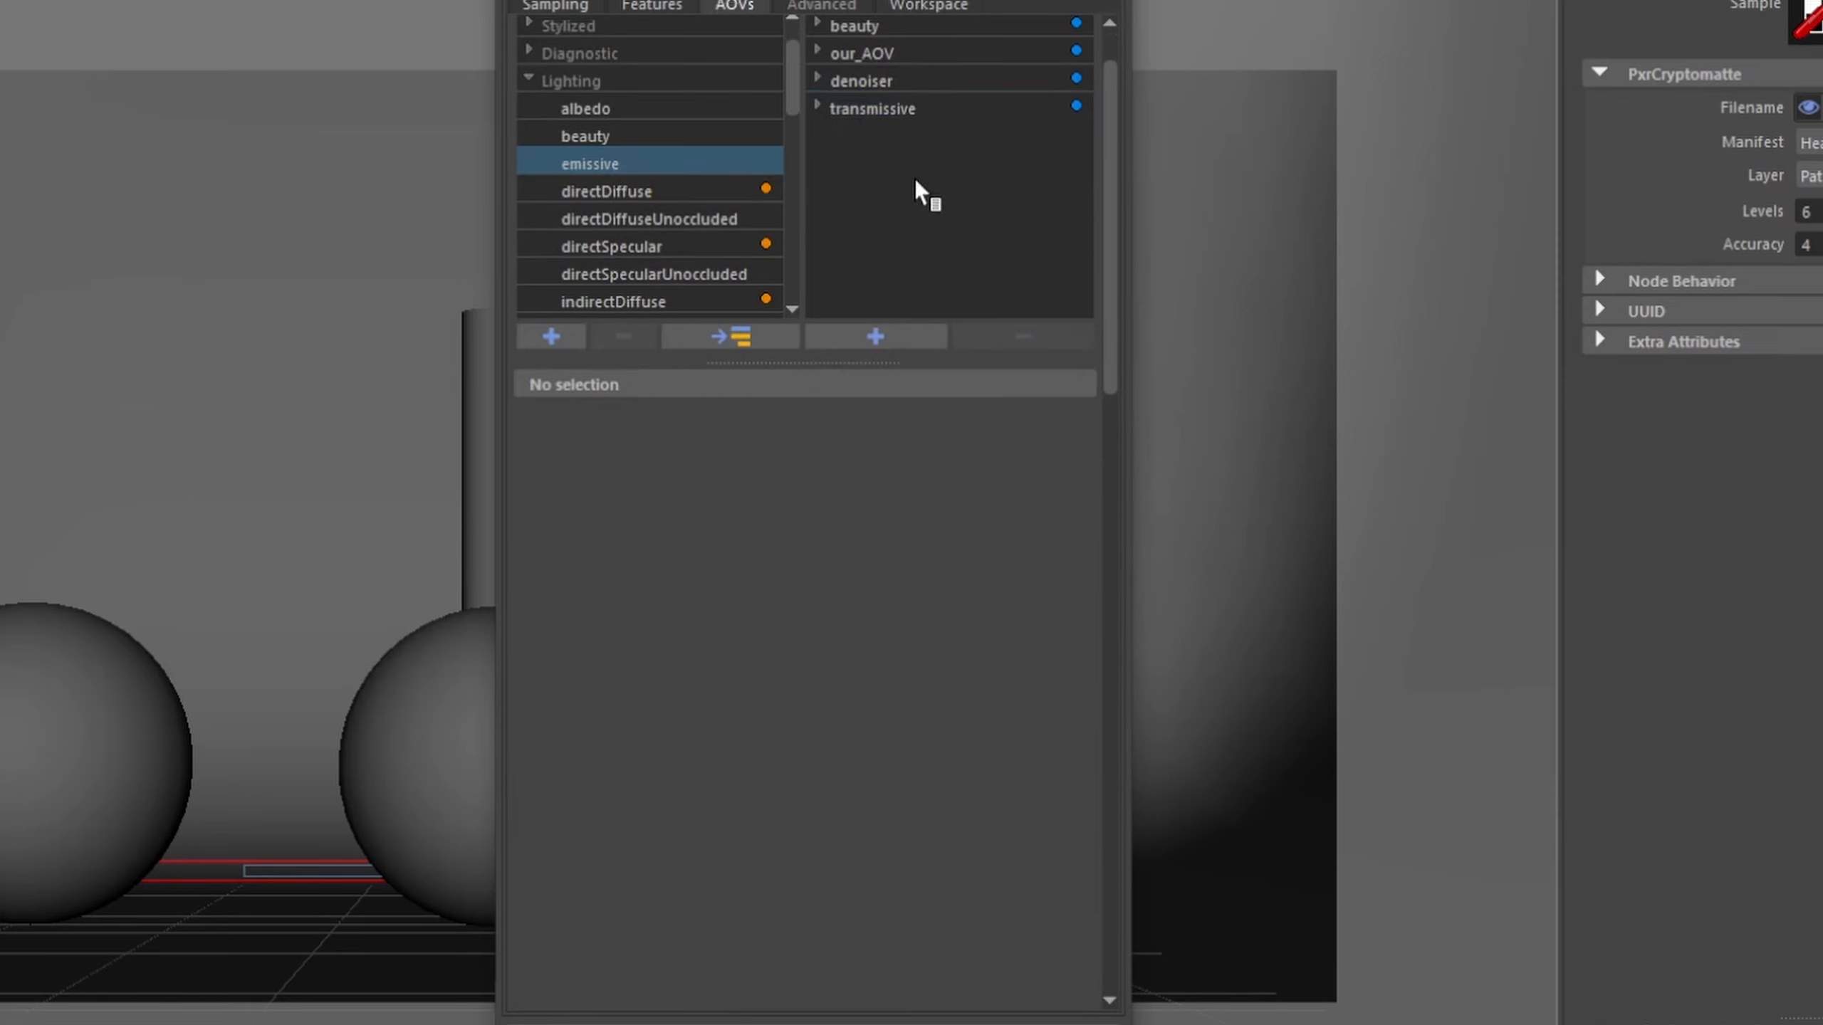
click(920, 335)
double_click(953, 144)
text(emmissive)
key(Return)
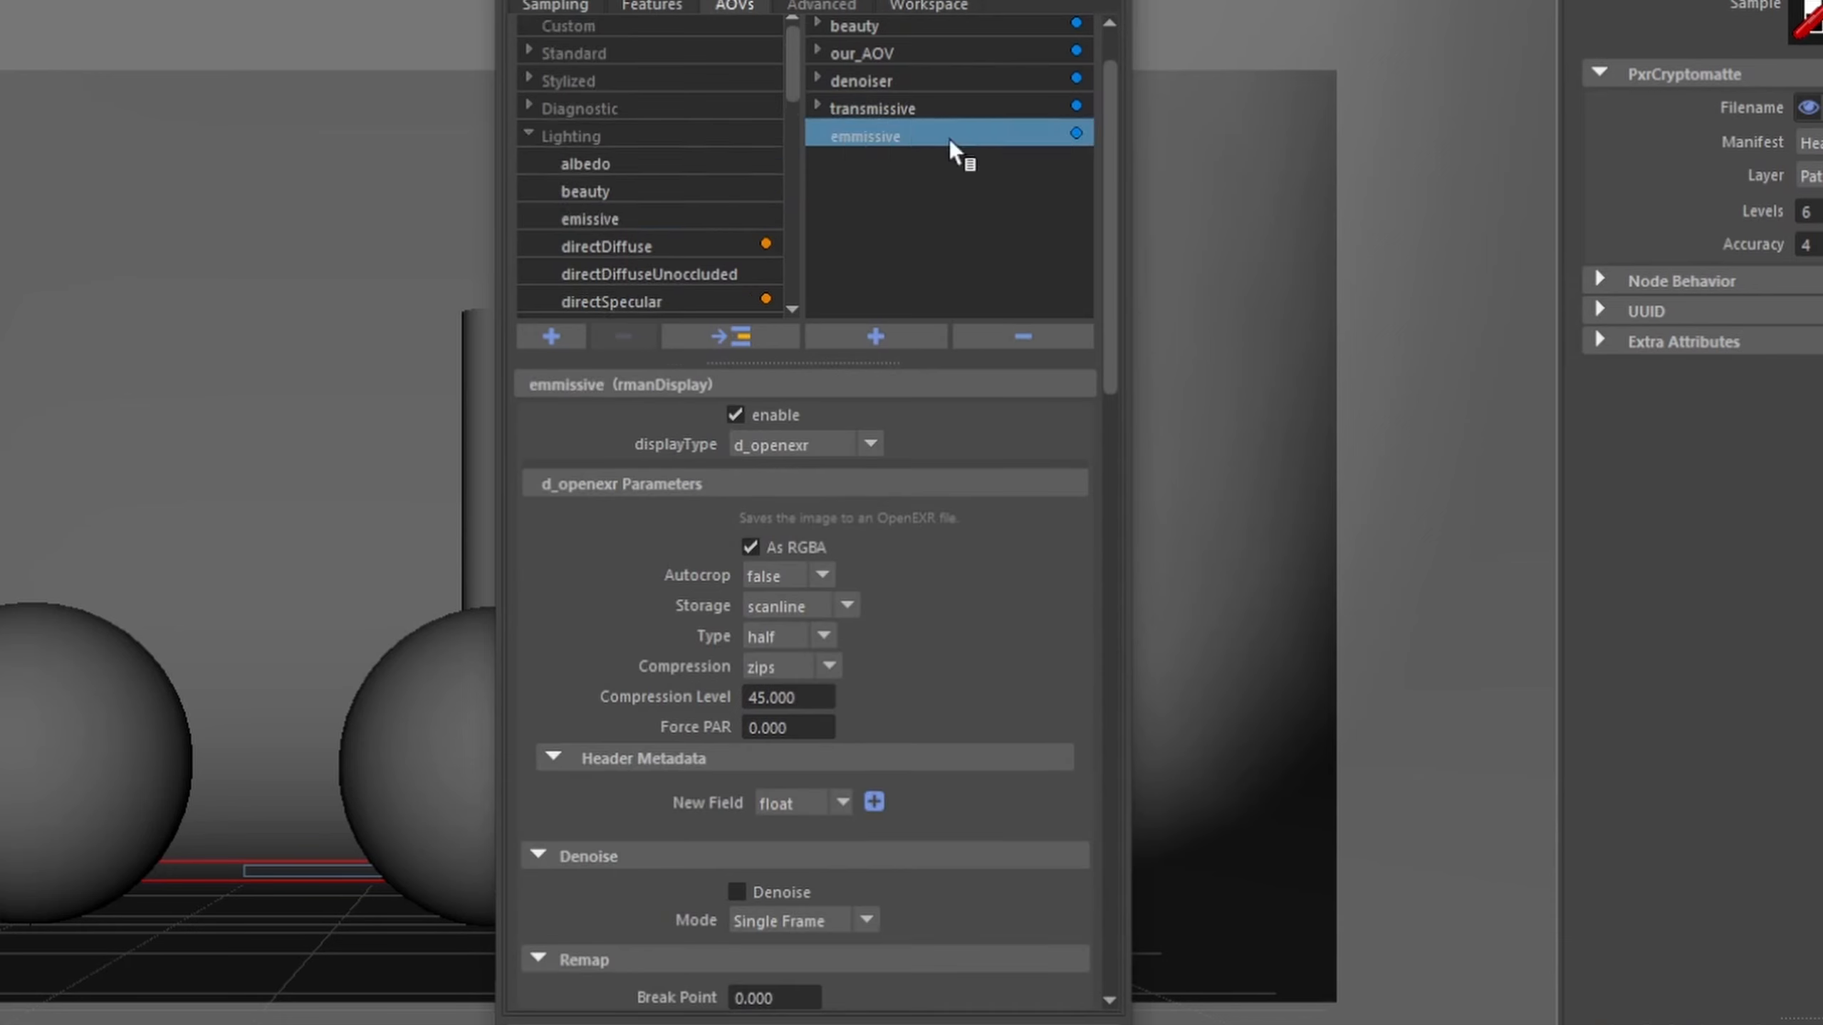
Add the emissive channel from the Lighting group to the emmissive display
click(620, 223)
click(906, 134)
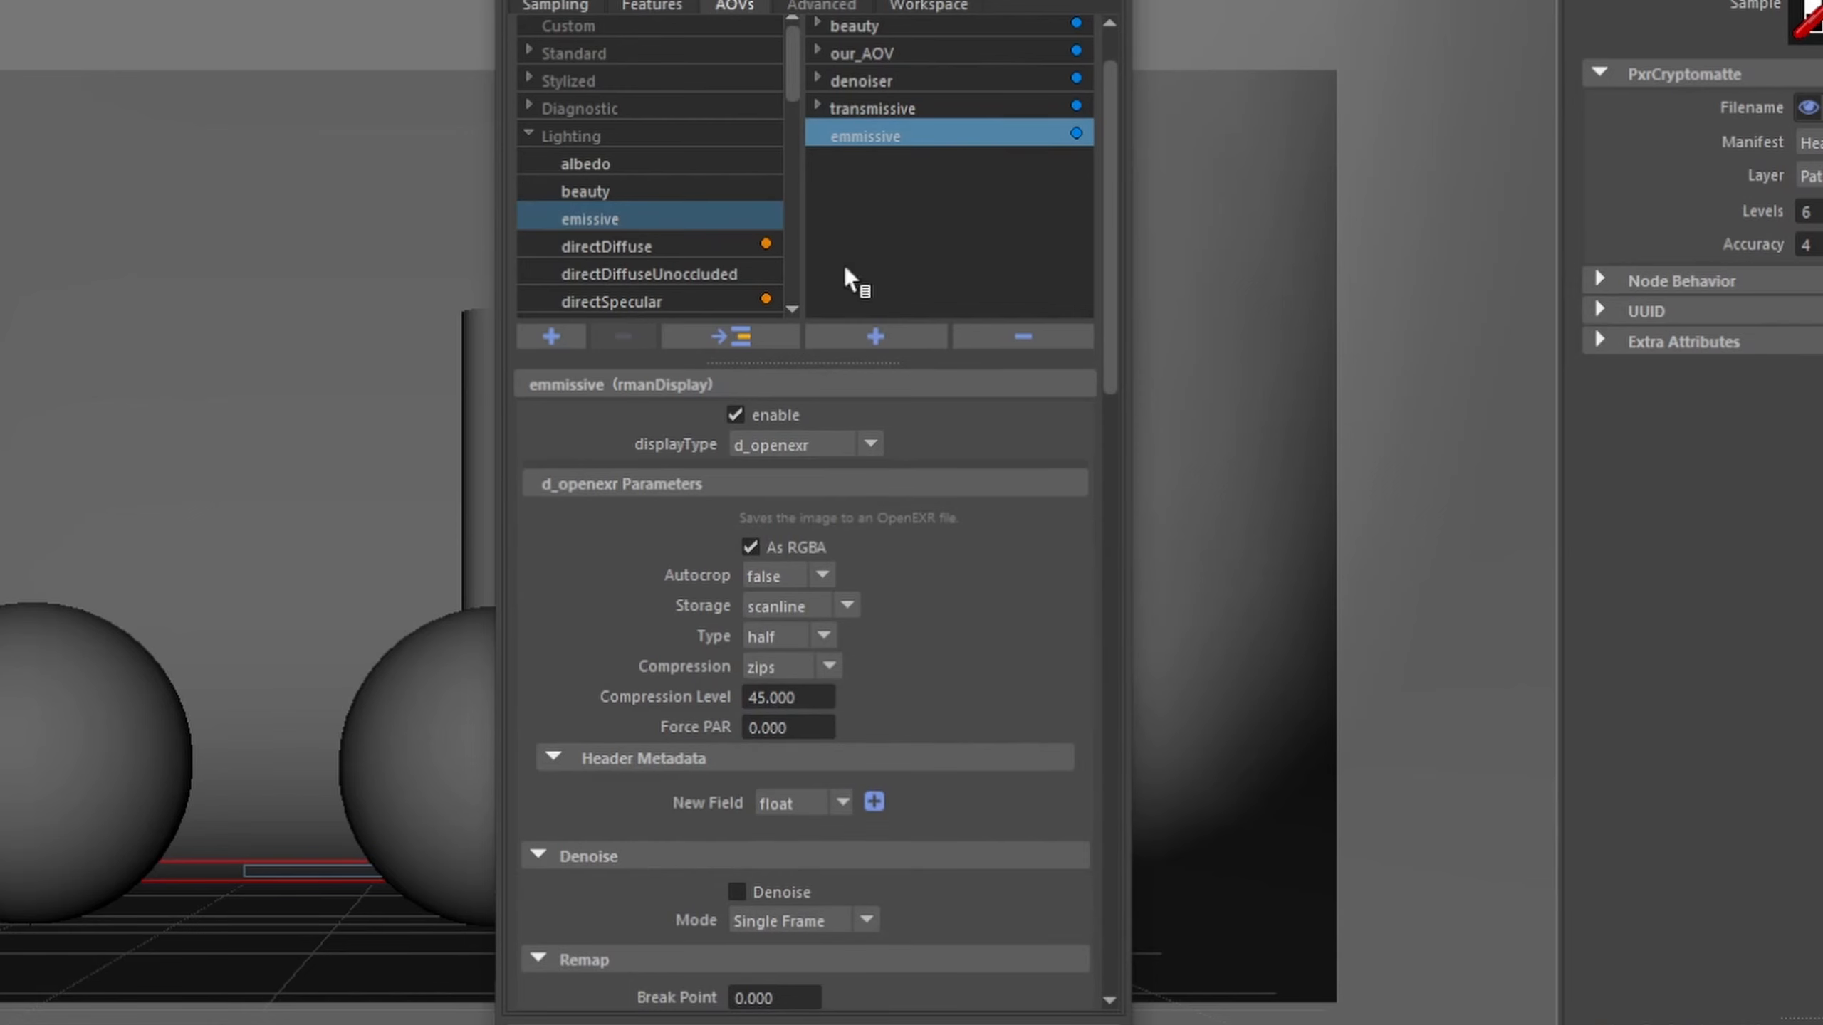
click(742, 339)
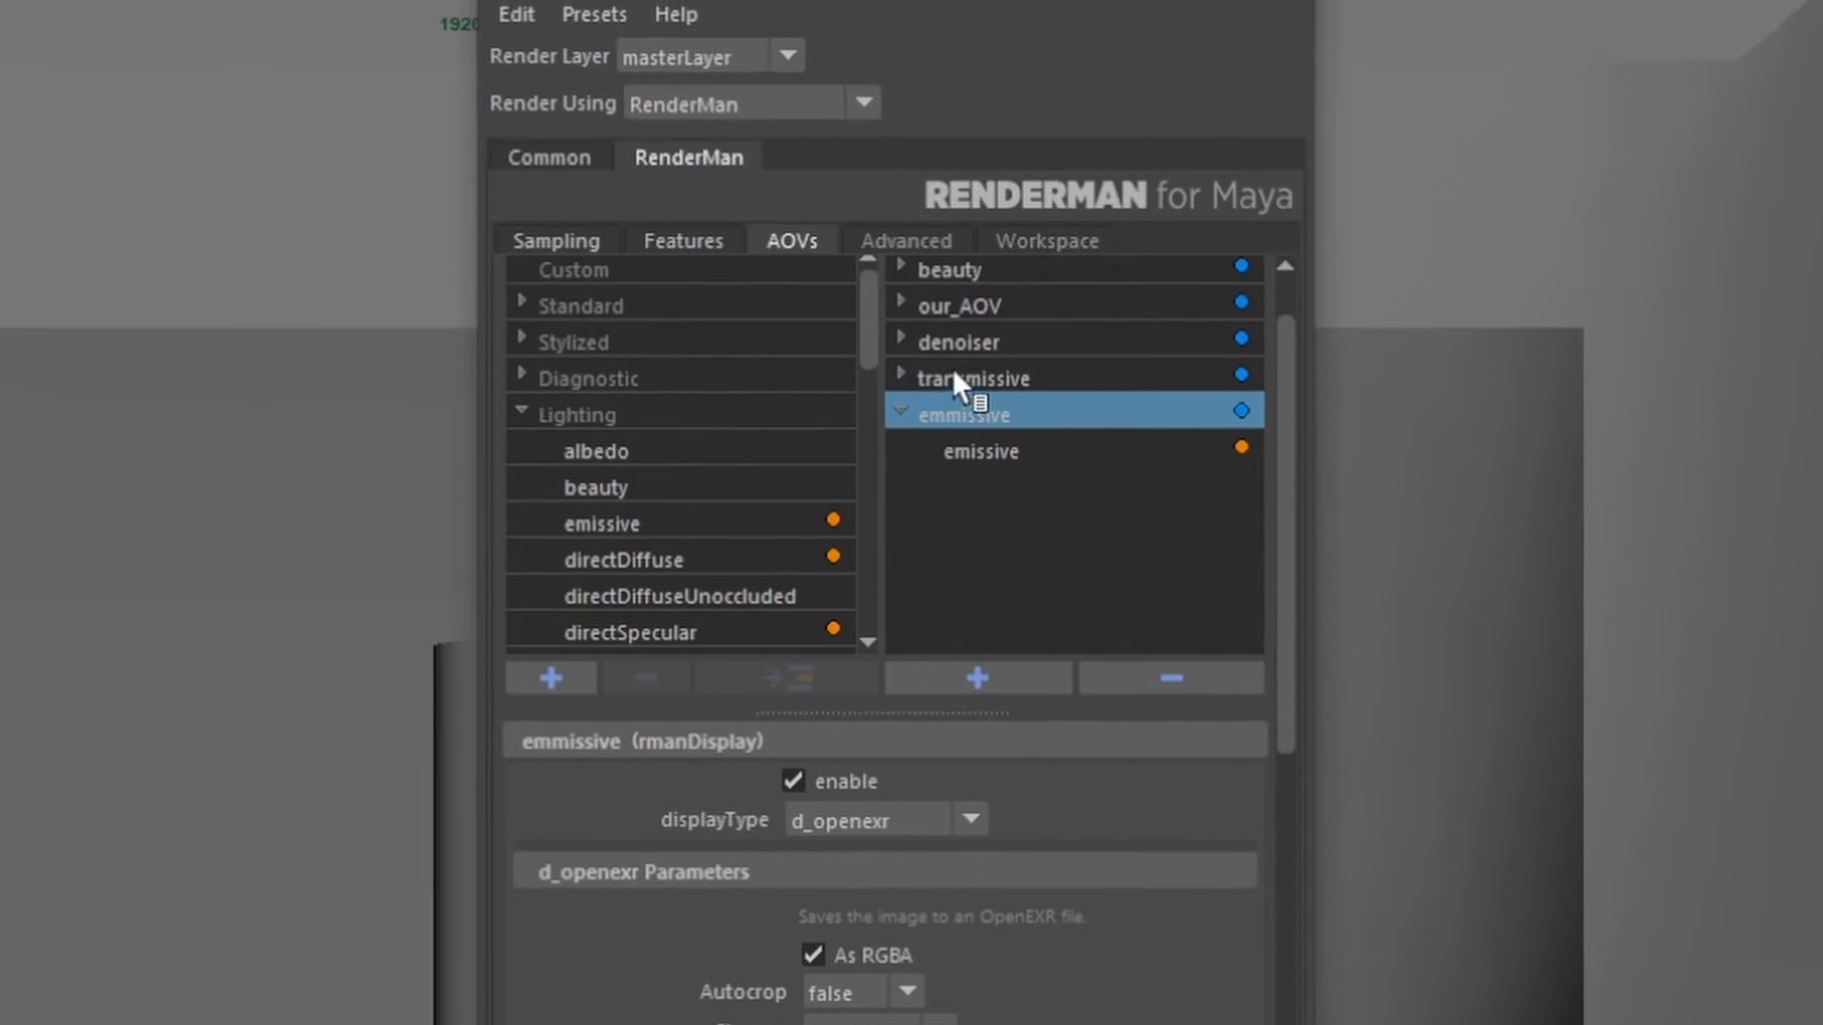
click(901, 411)
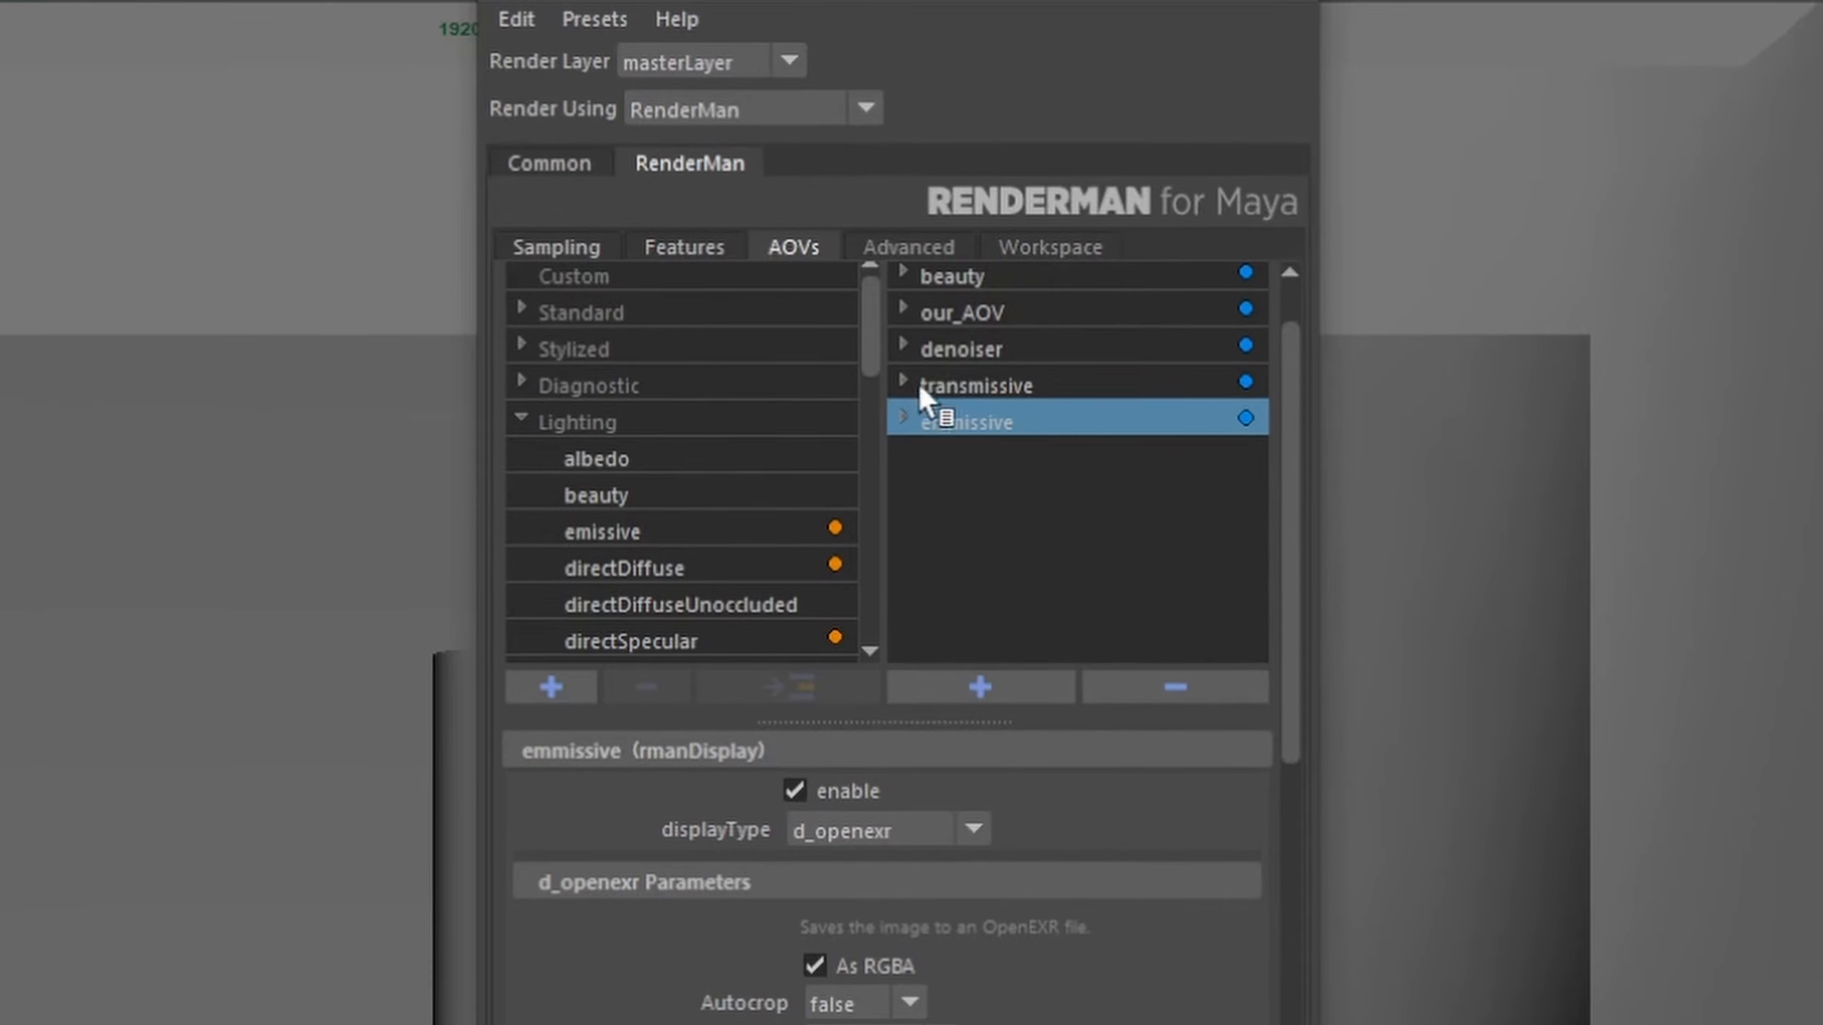
Disable the our_AOV and denoiser displays
click(975, 311)
right_click(976, 307)
mouse_move(1077, 330)
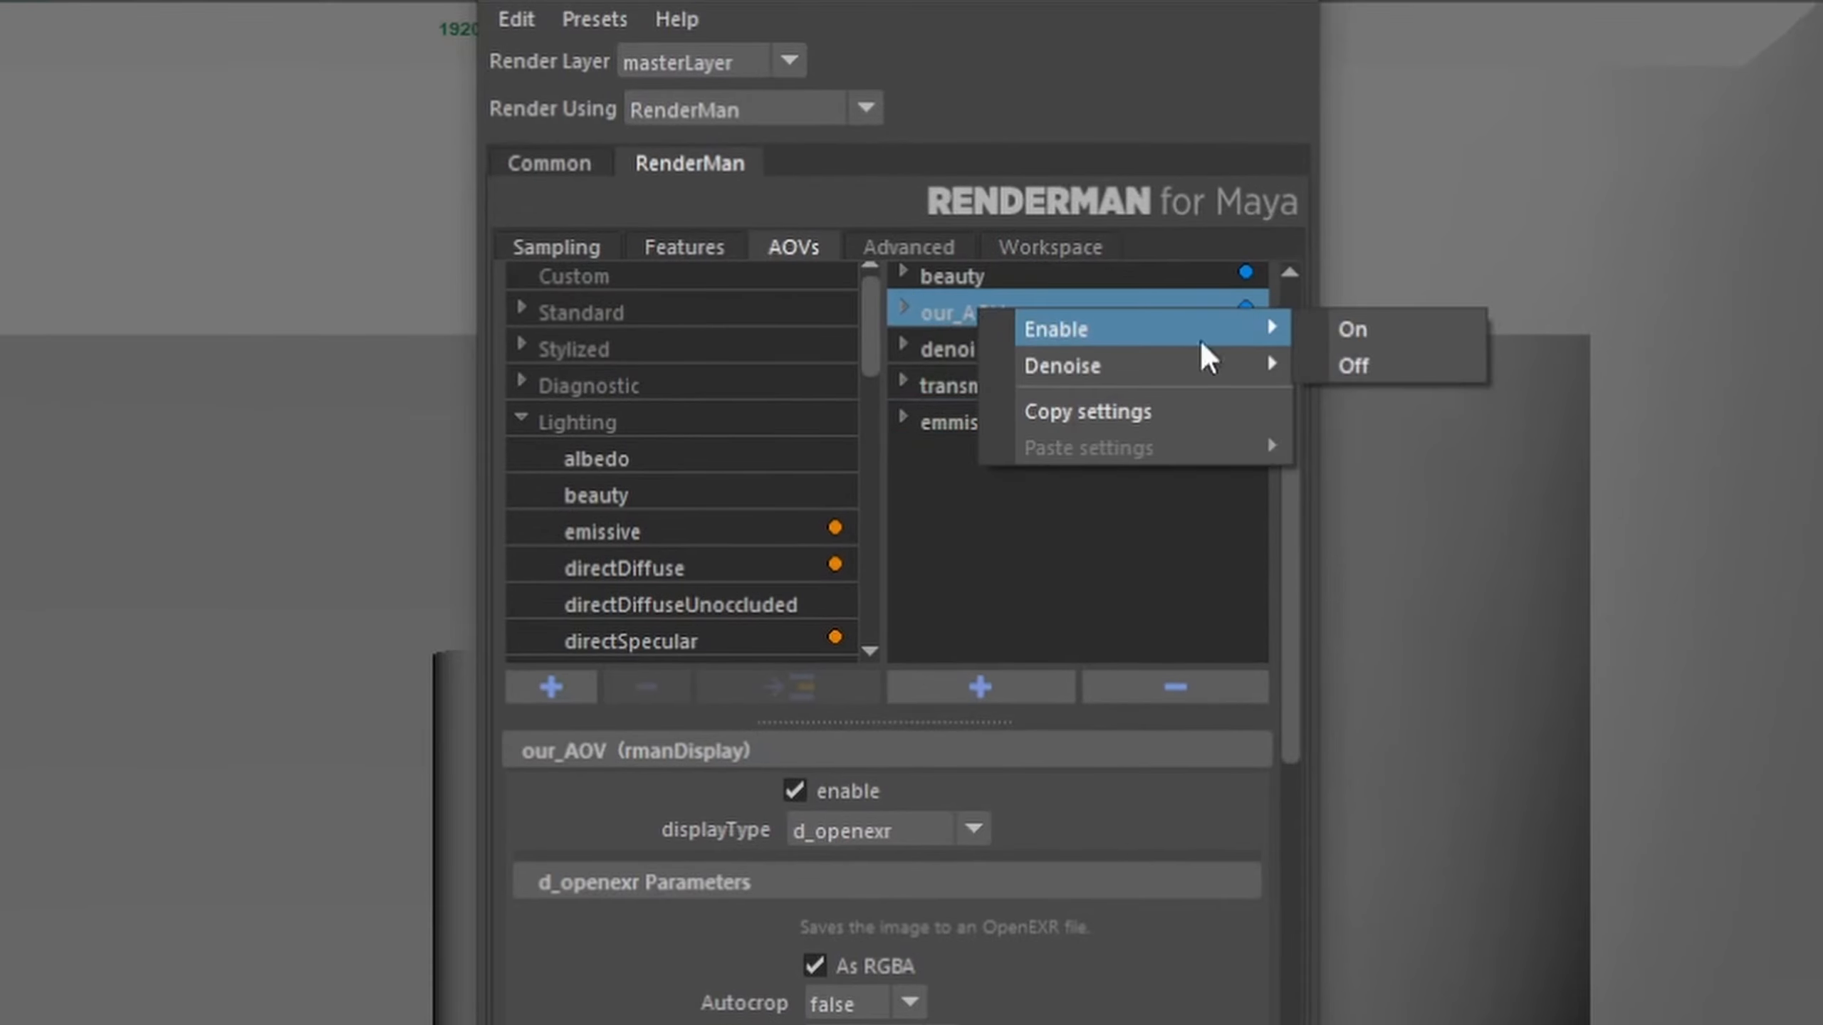
click(1402, 332)
click(1044, 350)
right_click(1044, 350)
mouse_move(1310, 371)
click(1410, 405)
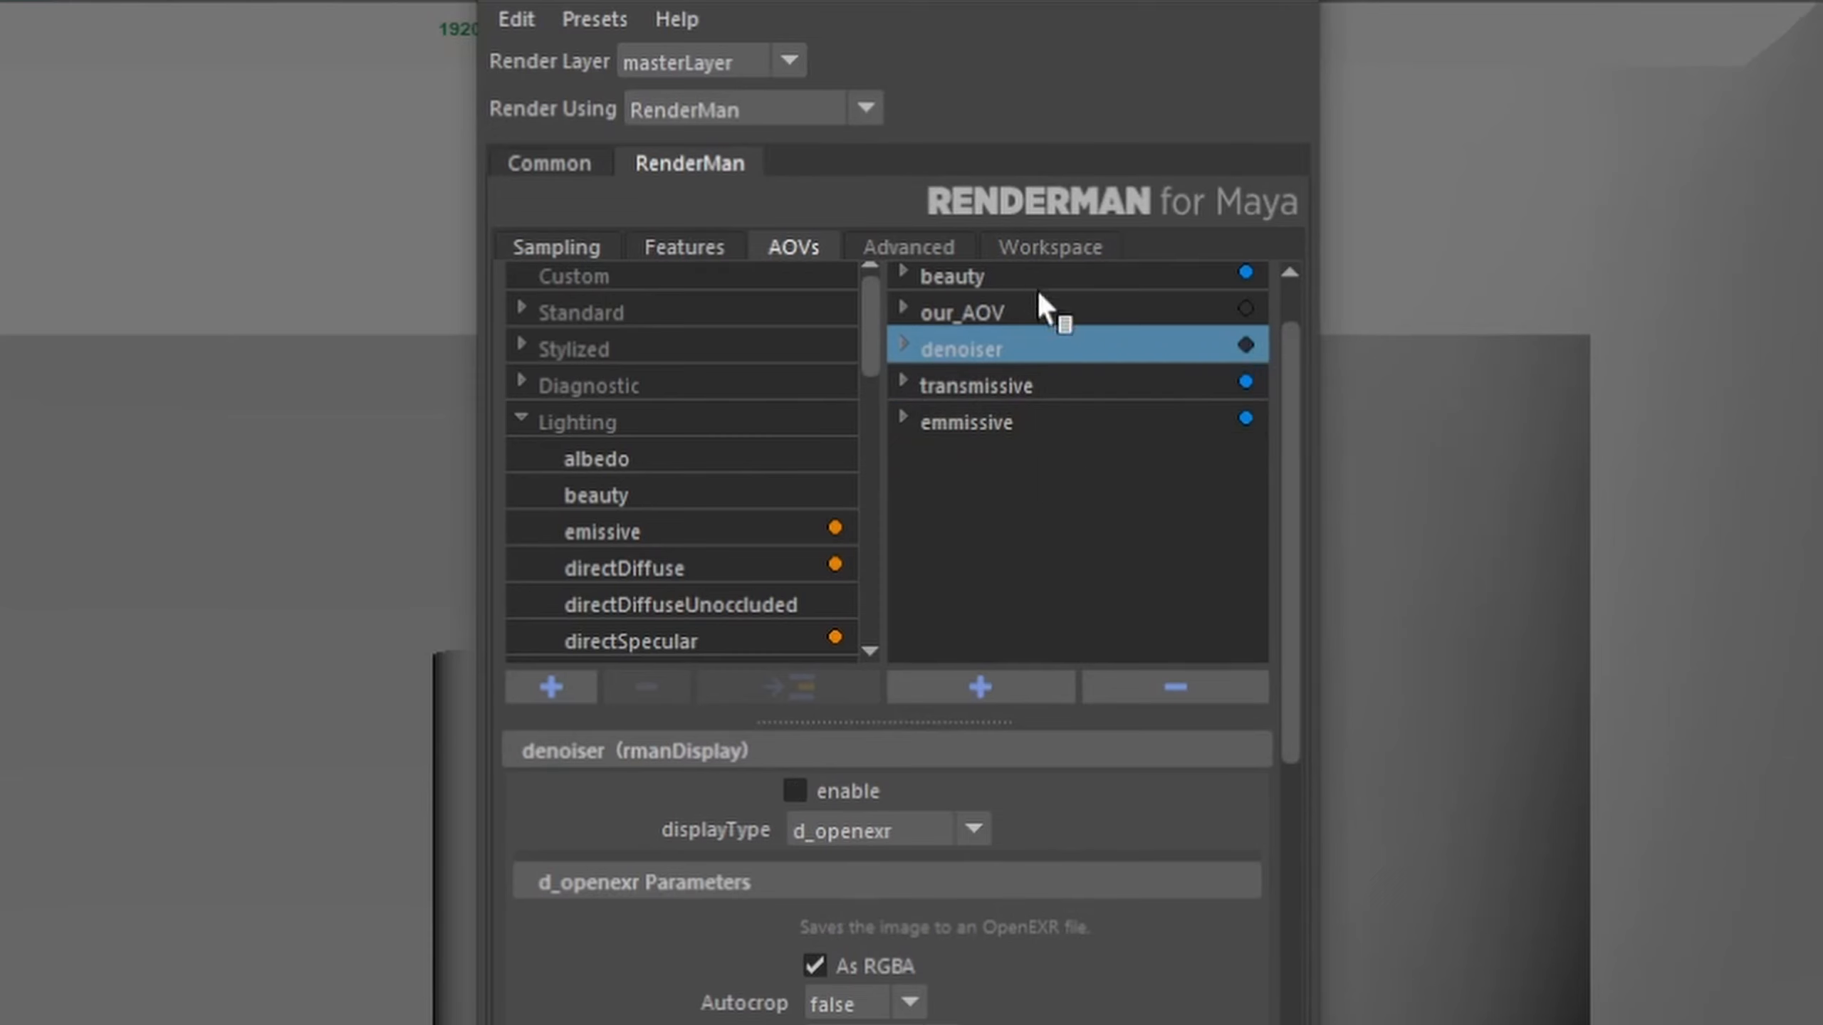
click(1034, 312)
click(1005, 278)
right_click(1022, 274)
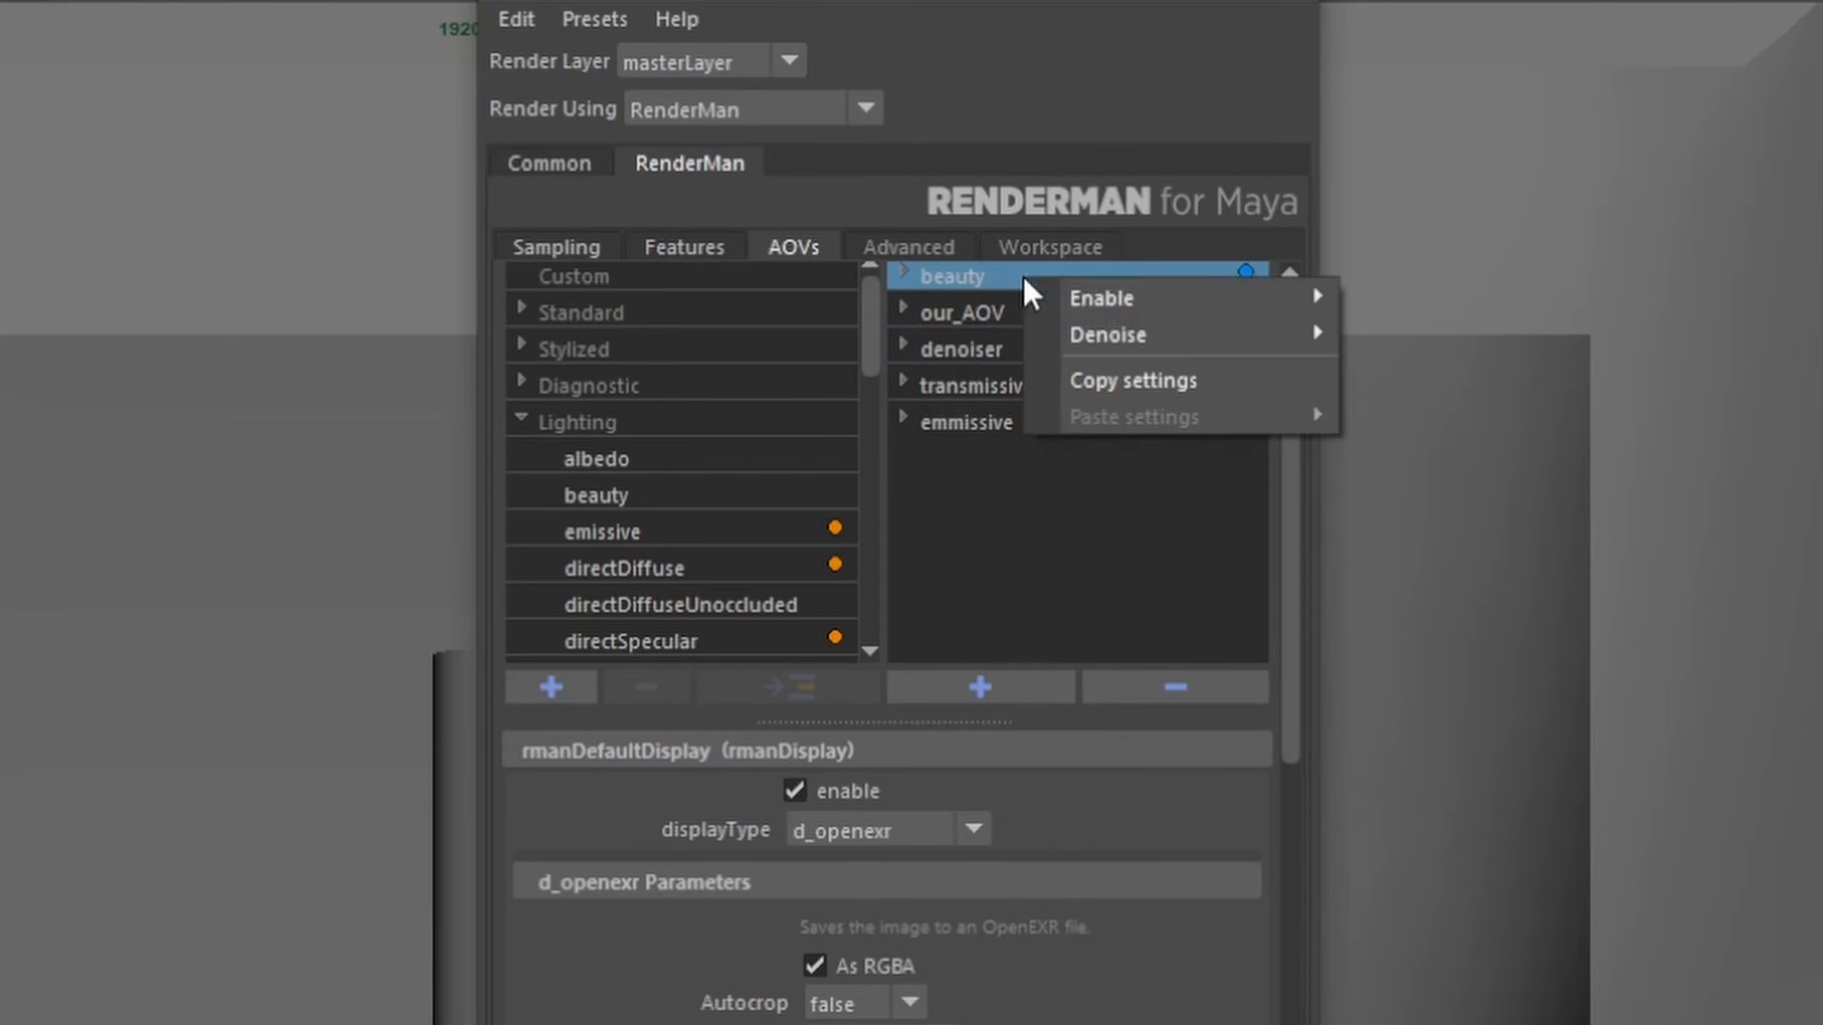
click(962, 546)
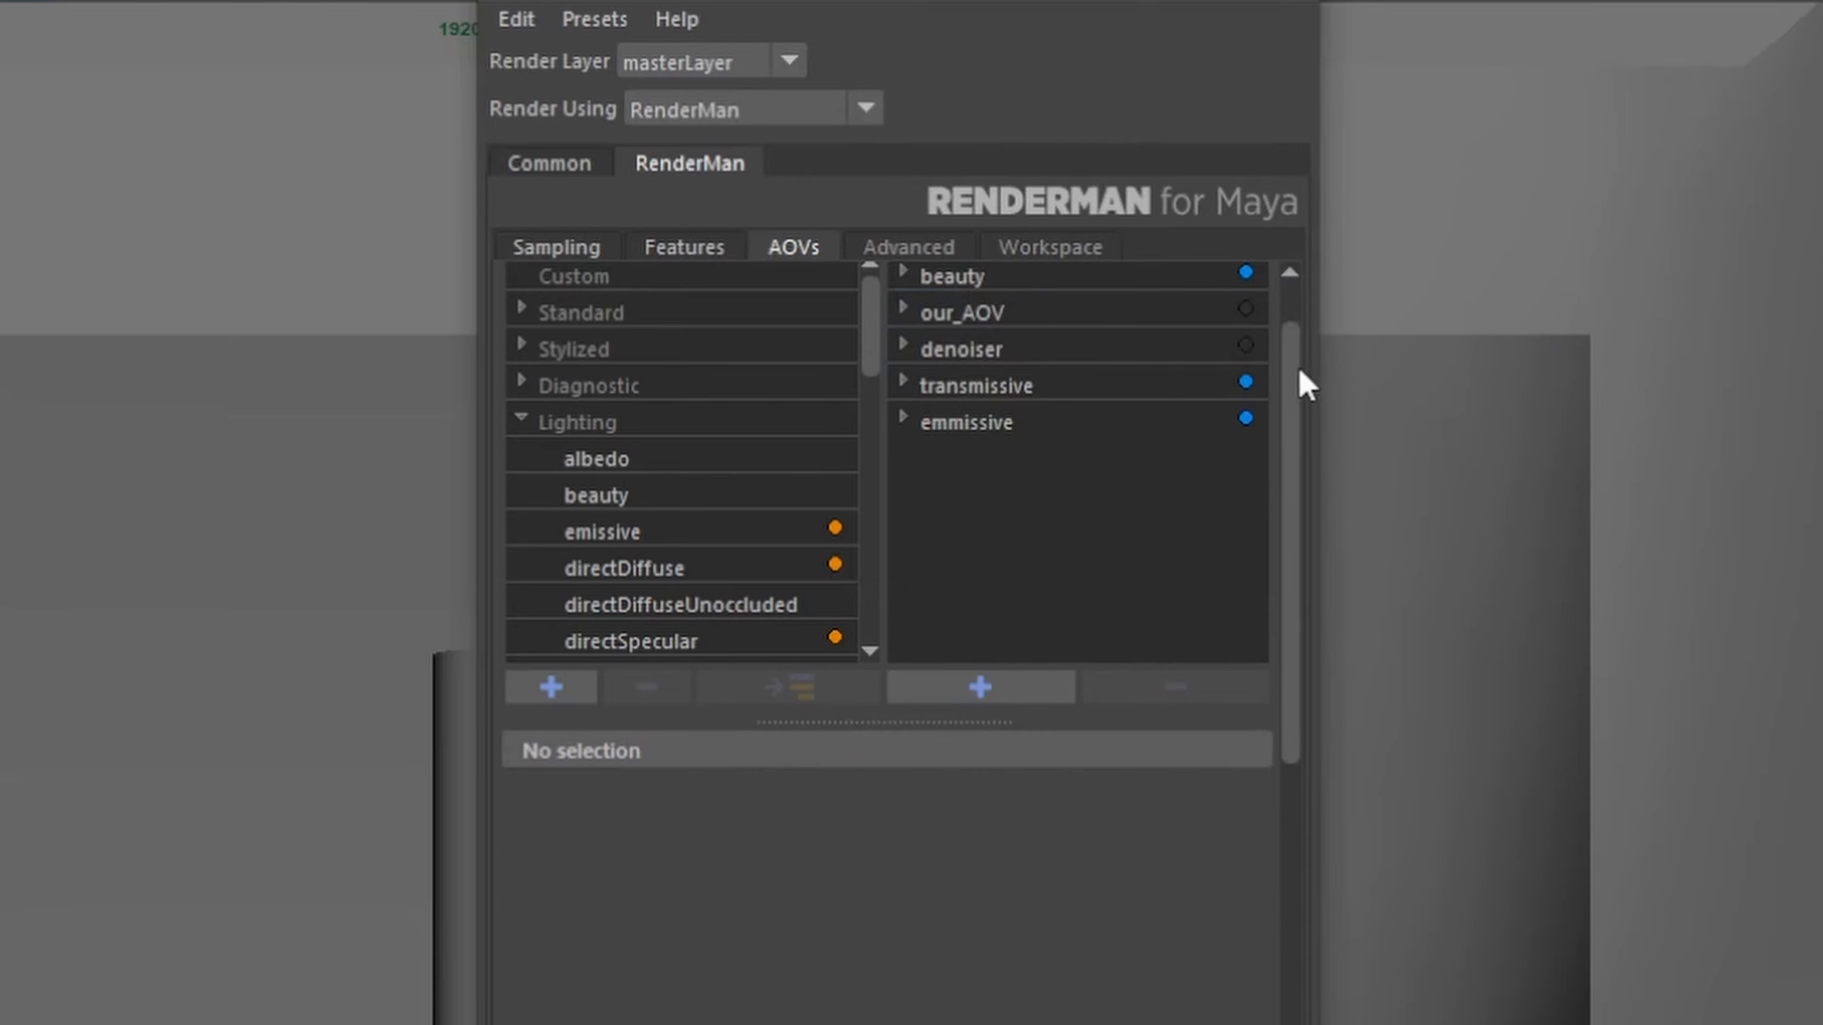
scroll(1298, 369, up, 2)
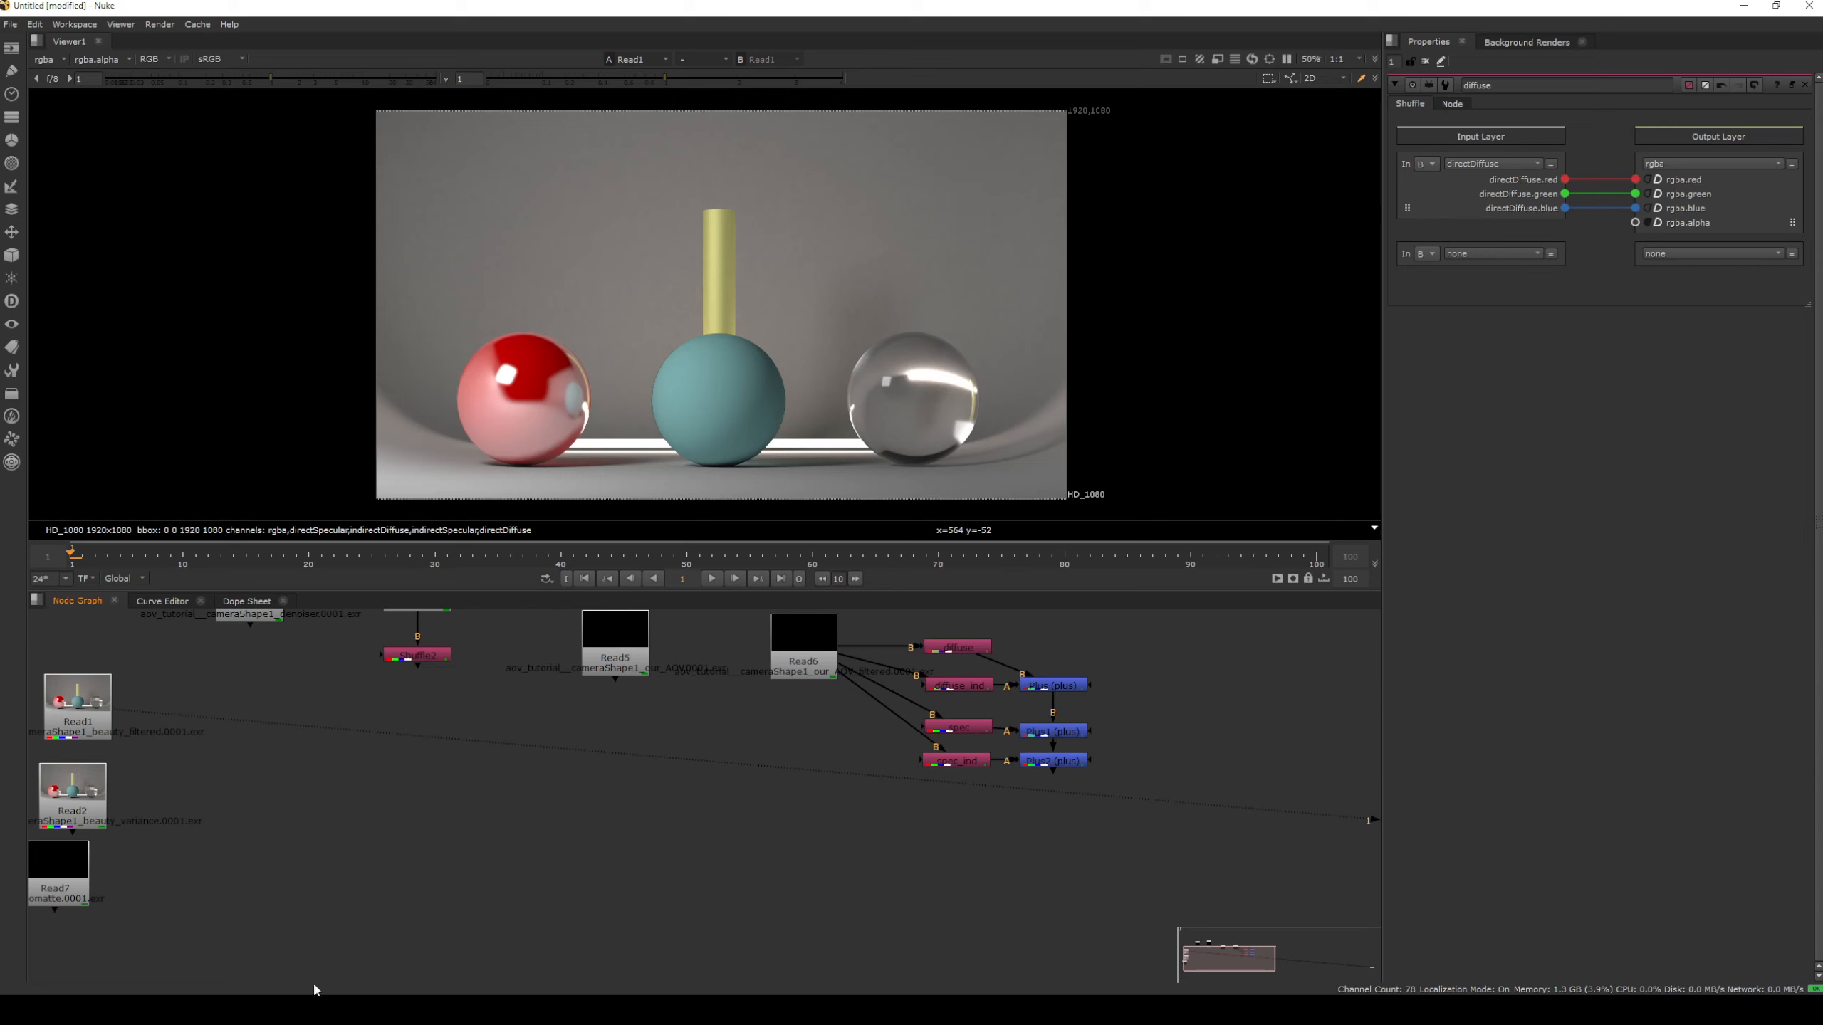
Bring the transmissive, transmissive_filtered, emmissive and emmissive_filtered EXR files from File Explorer's aov_tutorial_v001_t01 folder into Nuke's node graph
key(alt+Tab)
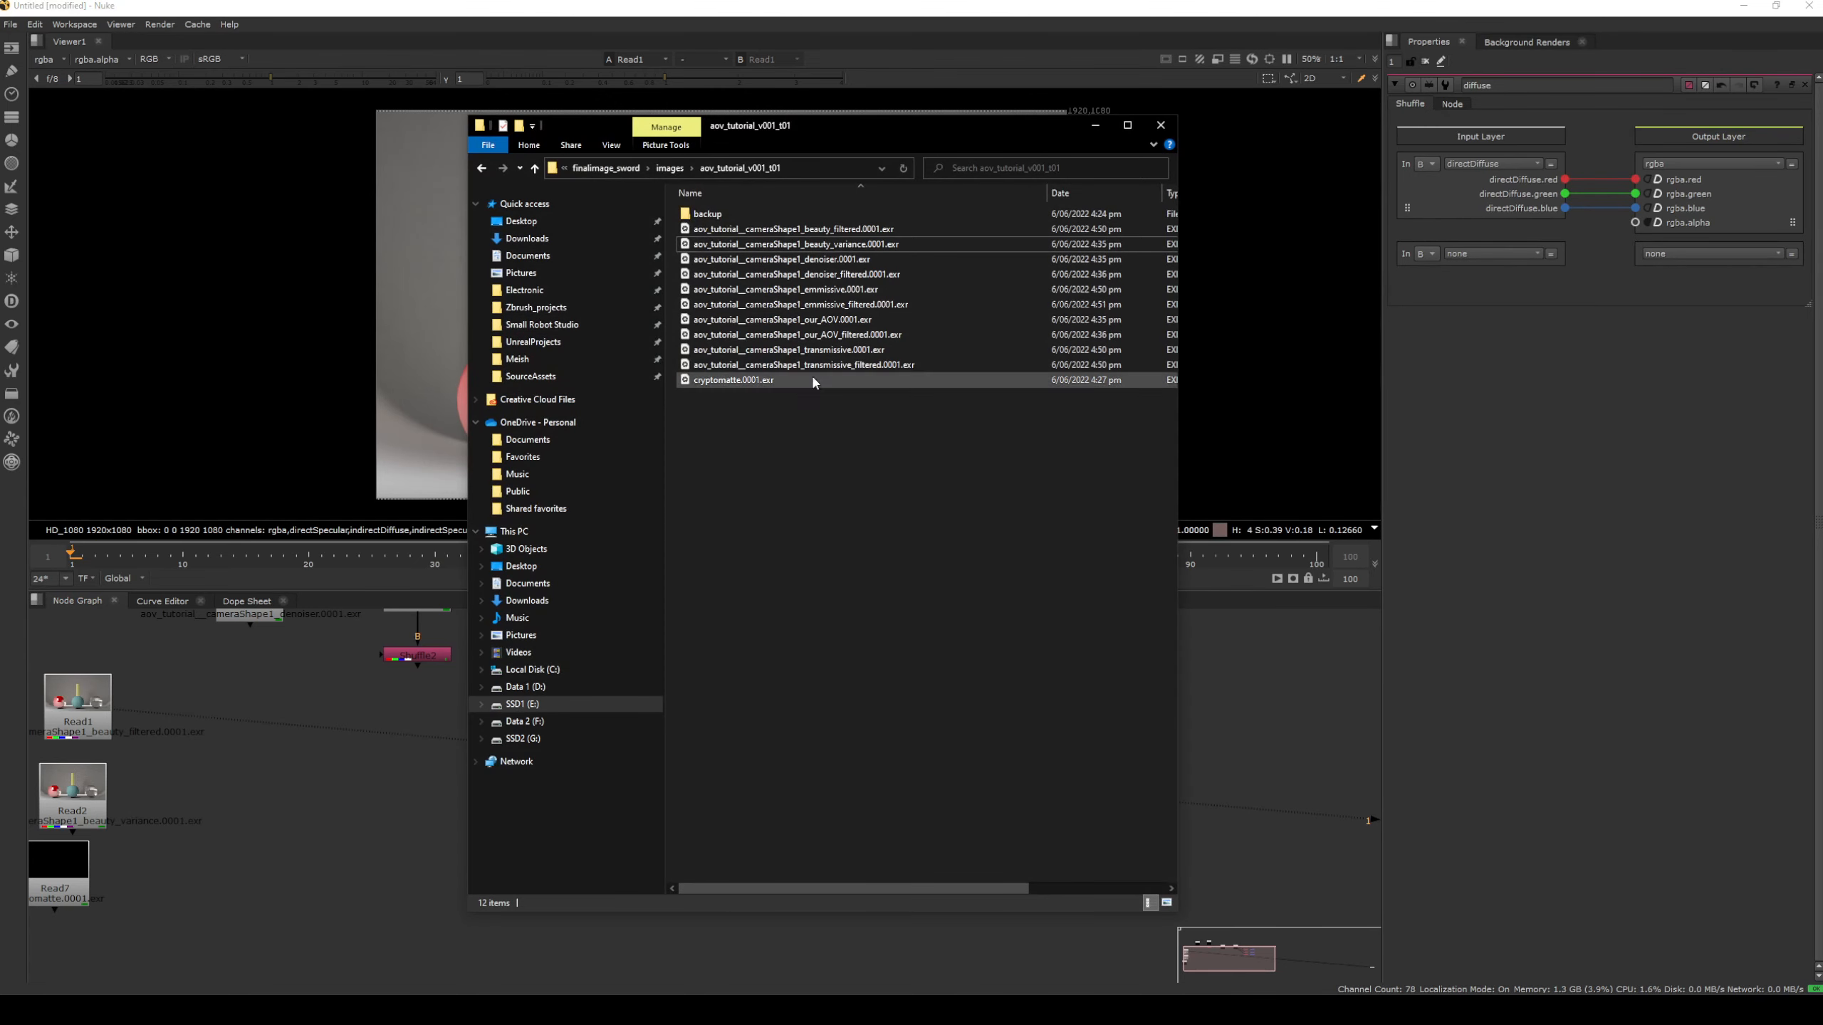
click(875, 362)
ctrl+drag(871, 353, 305, 870)
click(825, 304)
ctrl+click(825, 289)
drag(826, 289, 273, 783)
click(1095, 126)
Place the transmissive_filtered read node below the our_AOV_filtered read
click(393, 852)
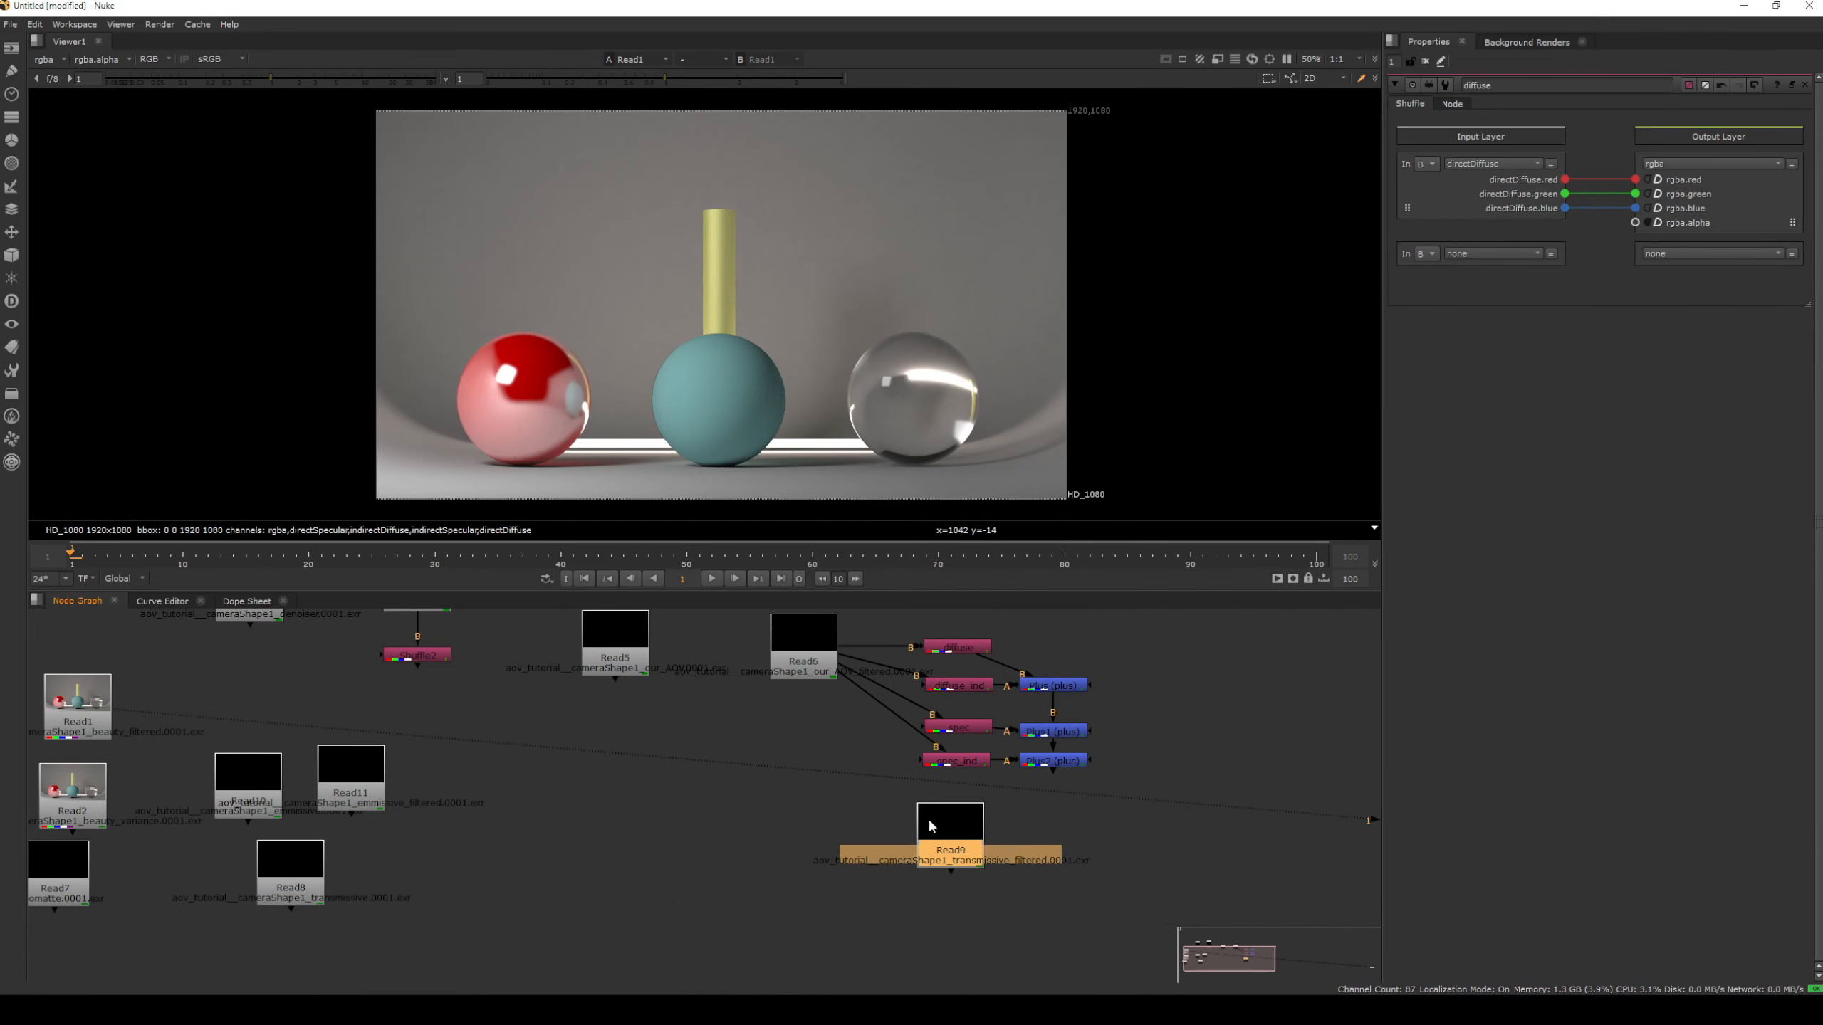
middle_drag(893, 819, 834, 804)
drag(898, 811, 747, 801)
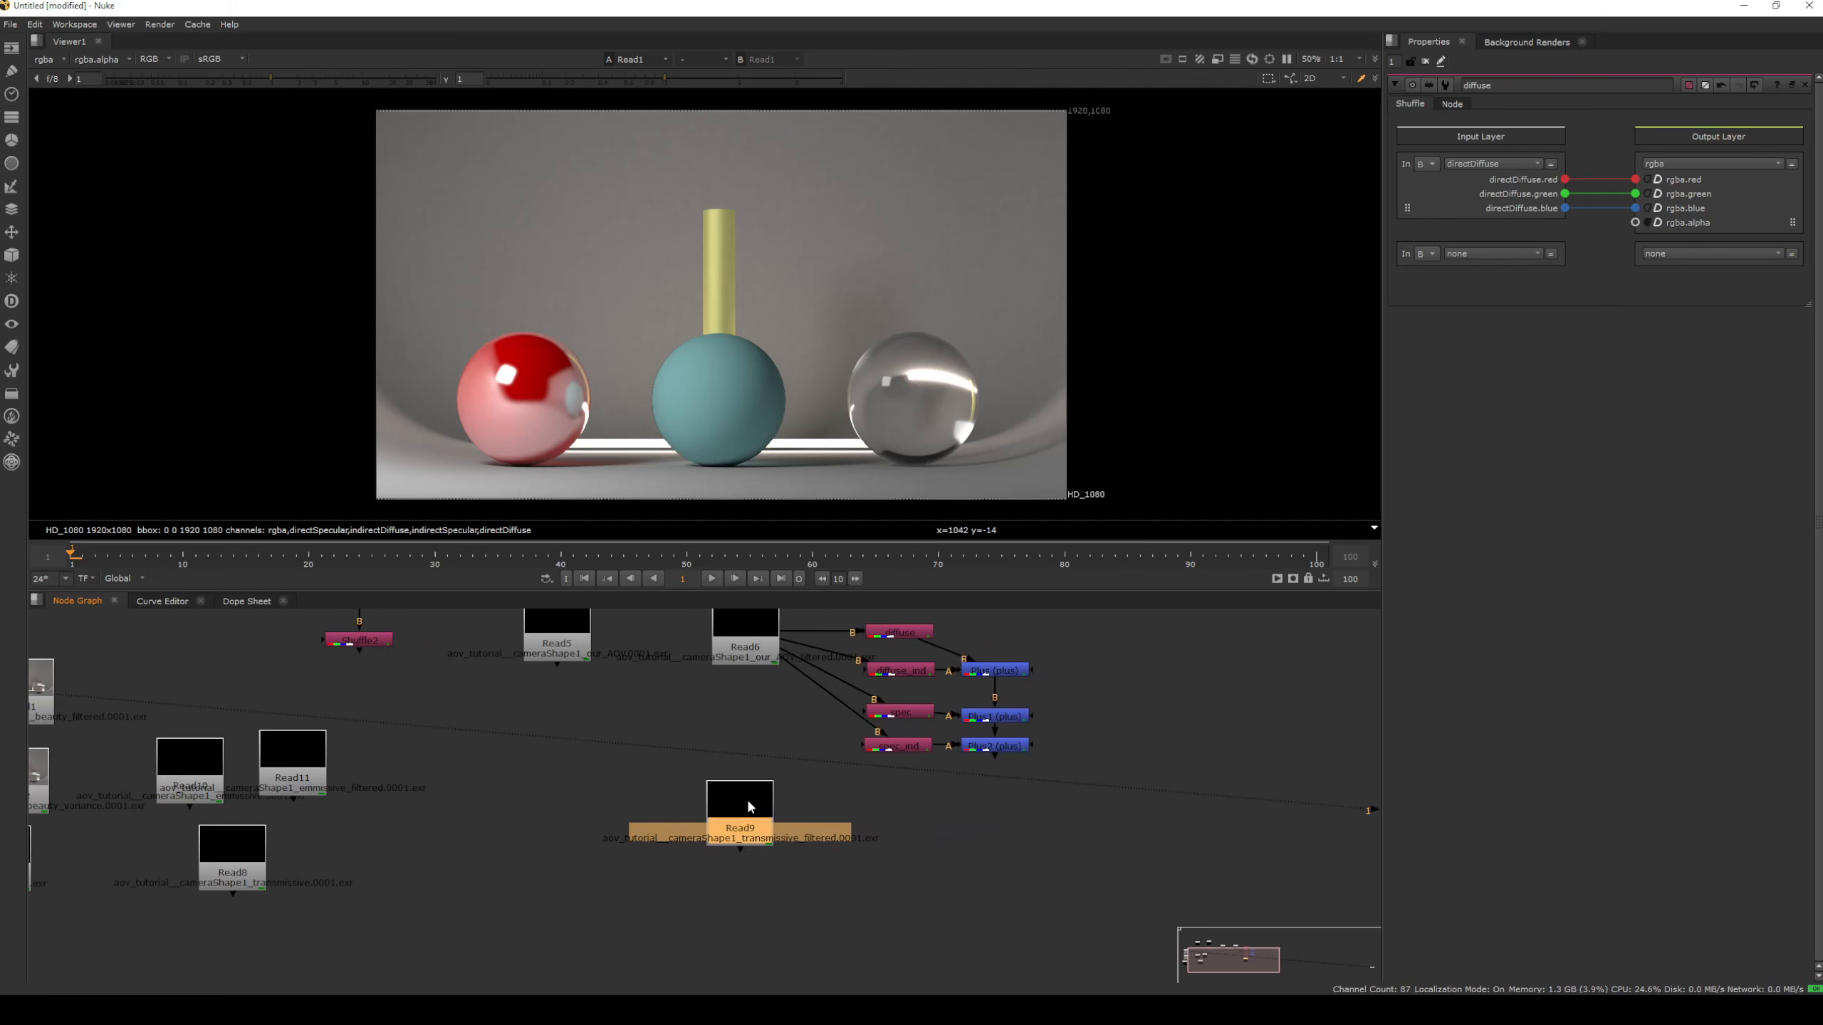
Add a Shuffle node to the transmissive_filtered read, set its input layer to transmissiveGlassLobe and view it
click(918, 806)
key(Tab)
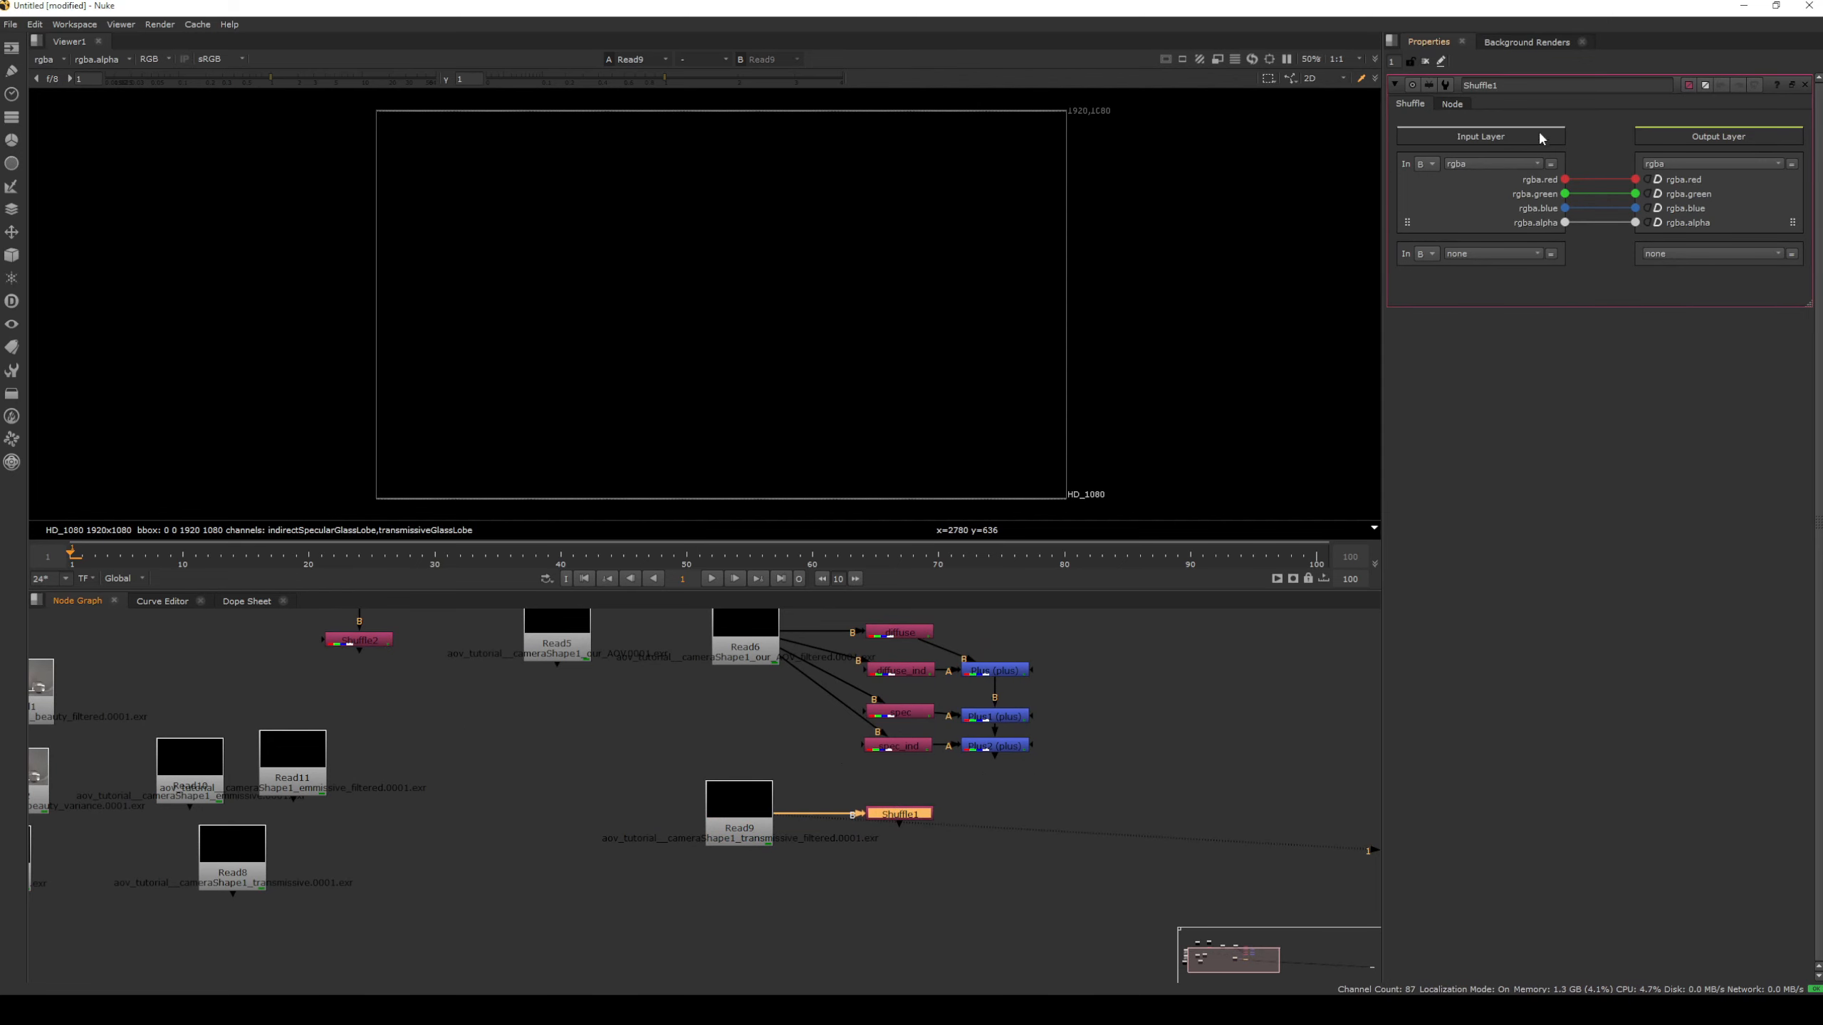
click(1501, 164)
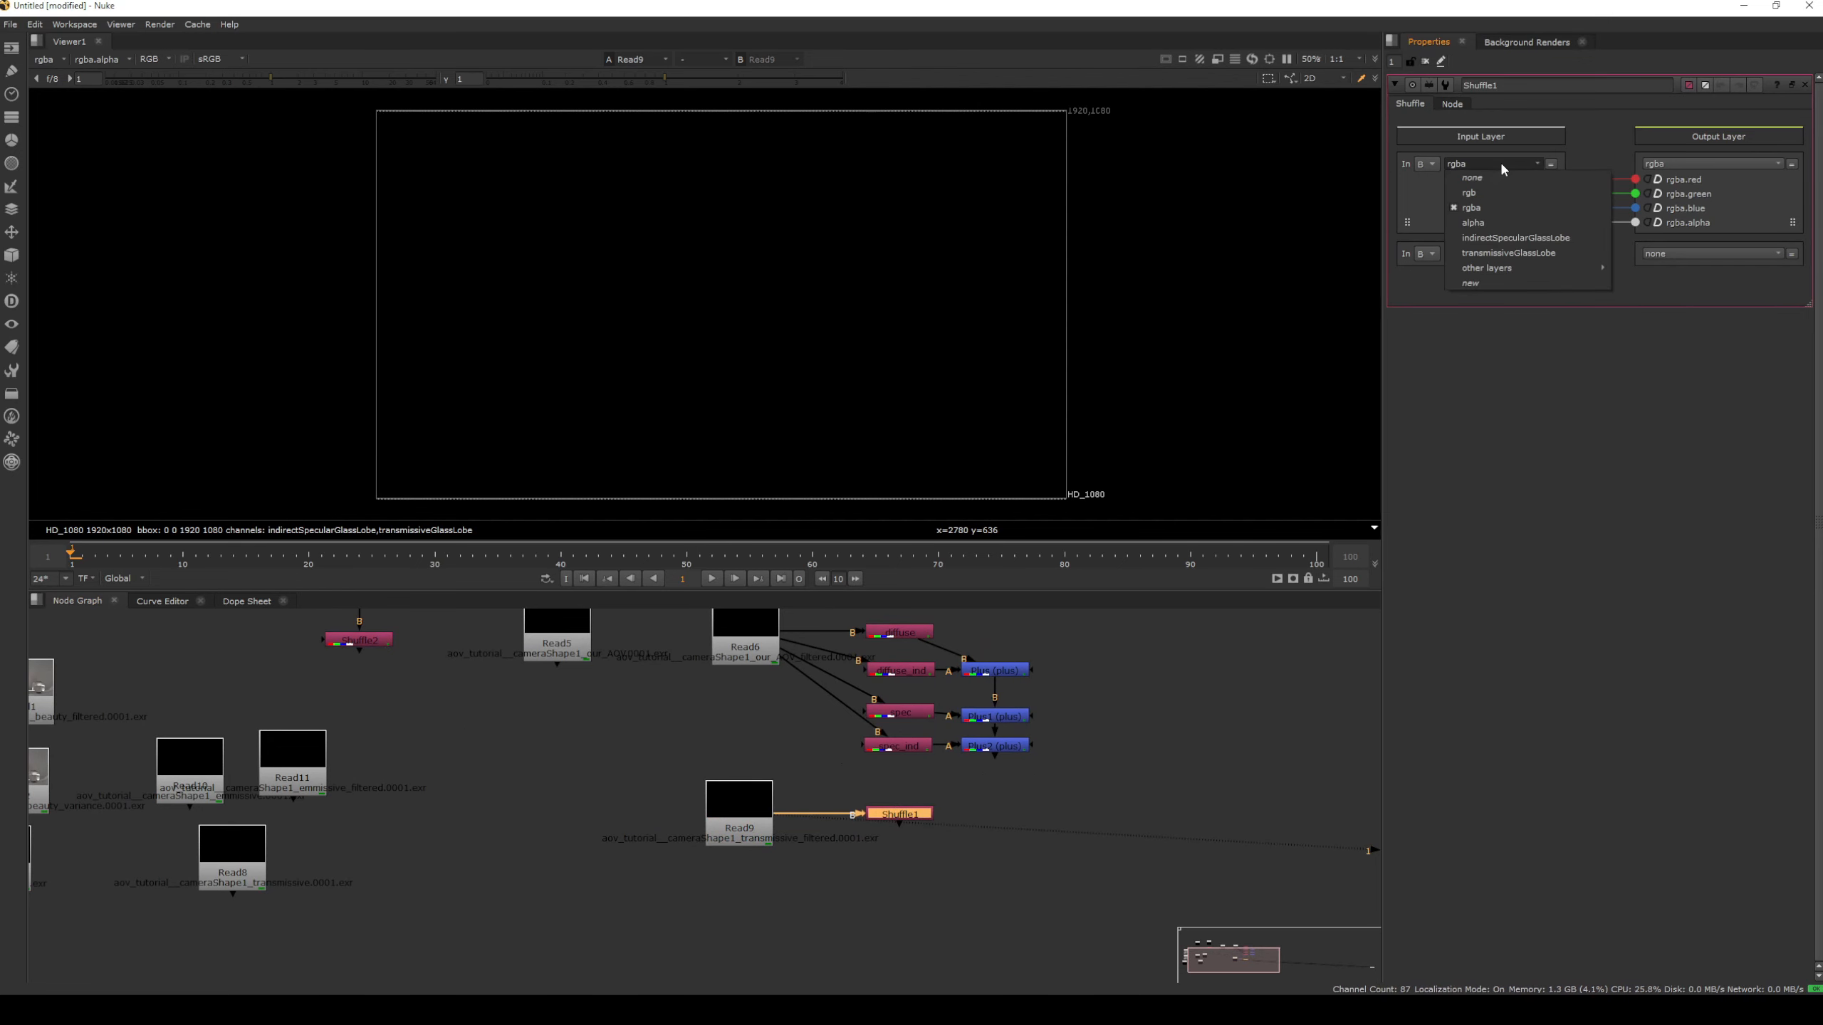
click(1519, 254)
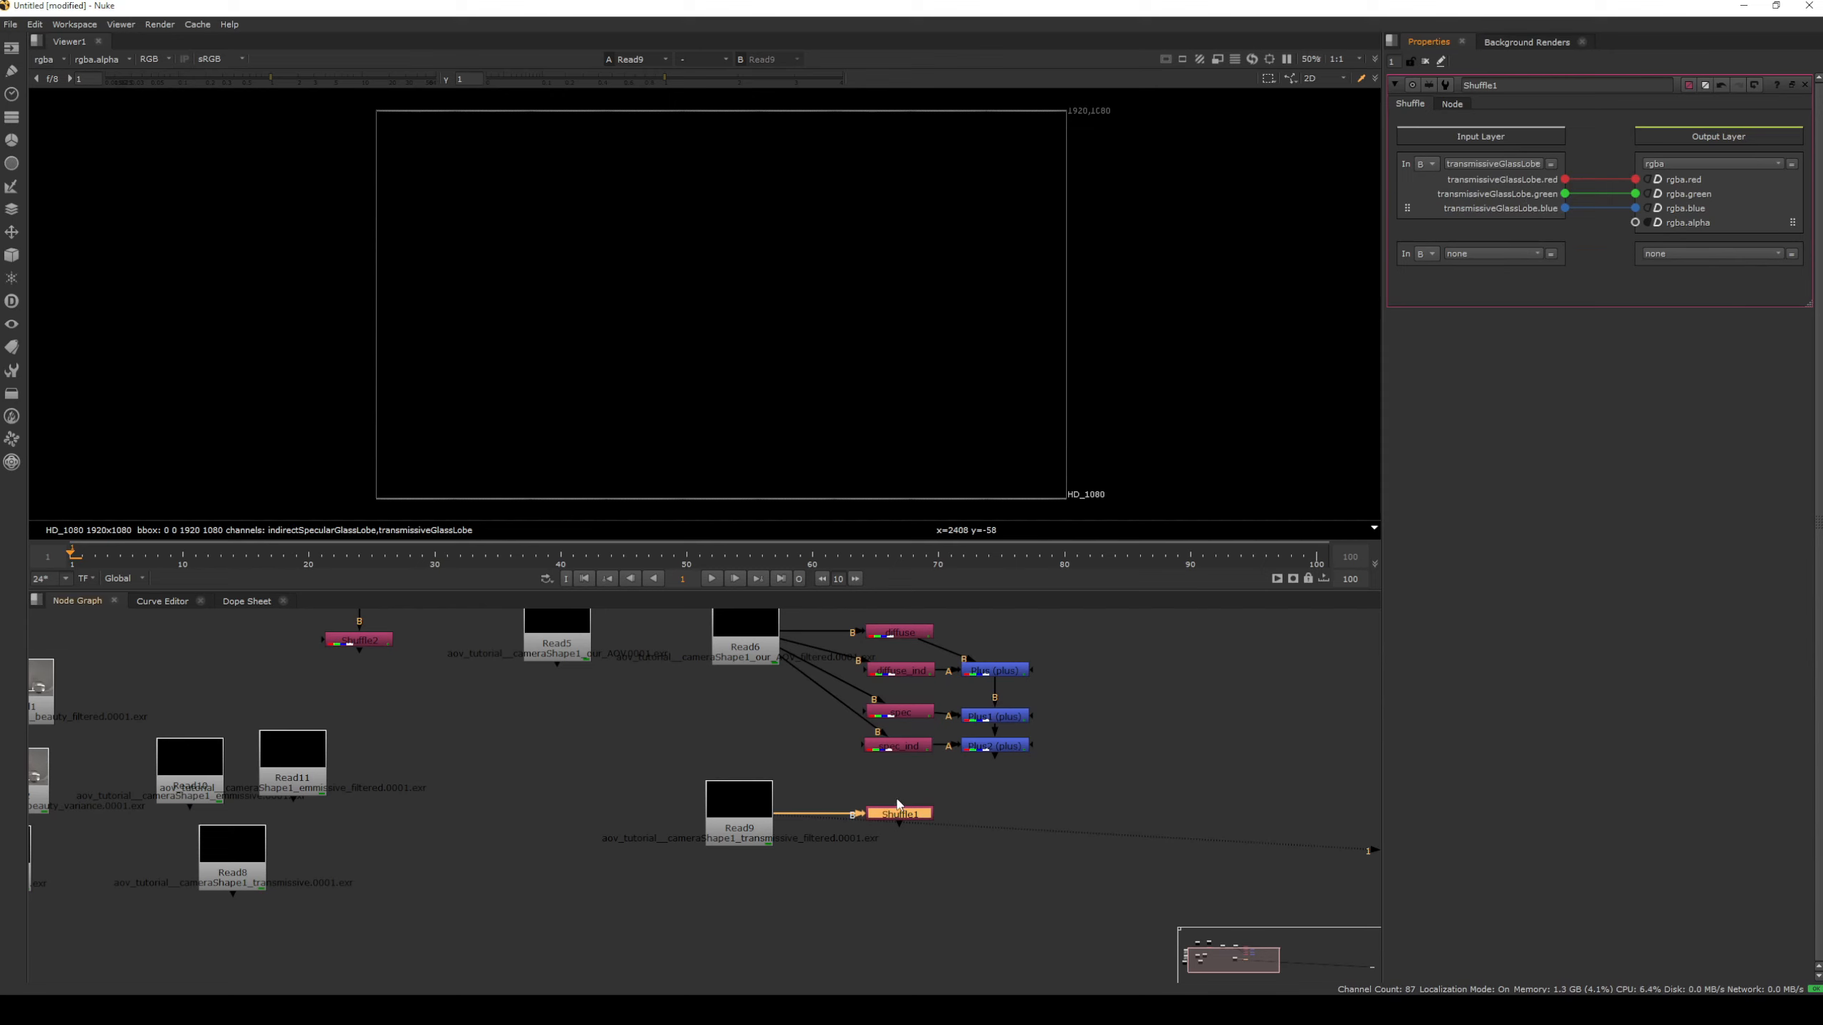
key(1)
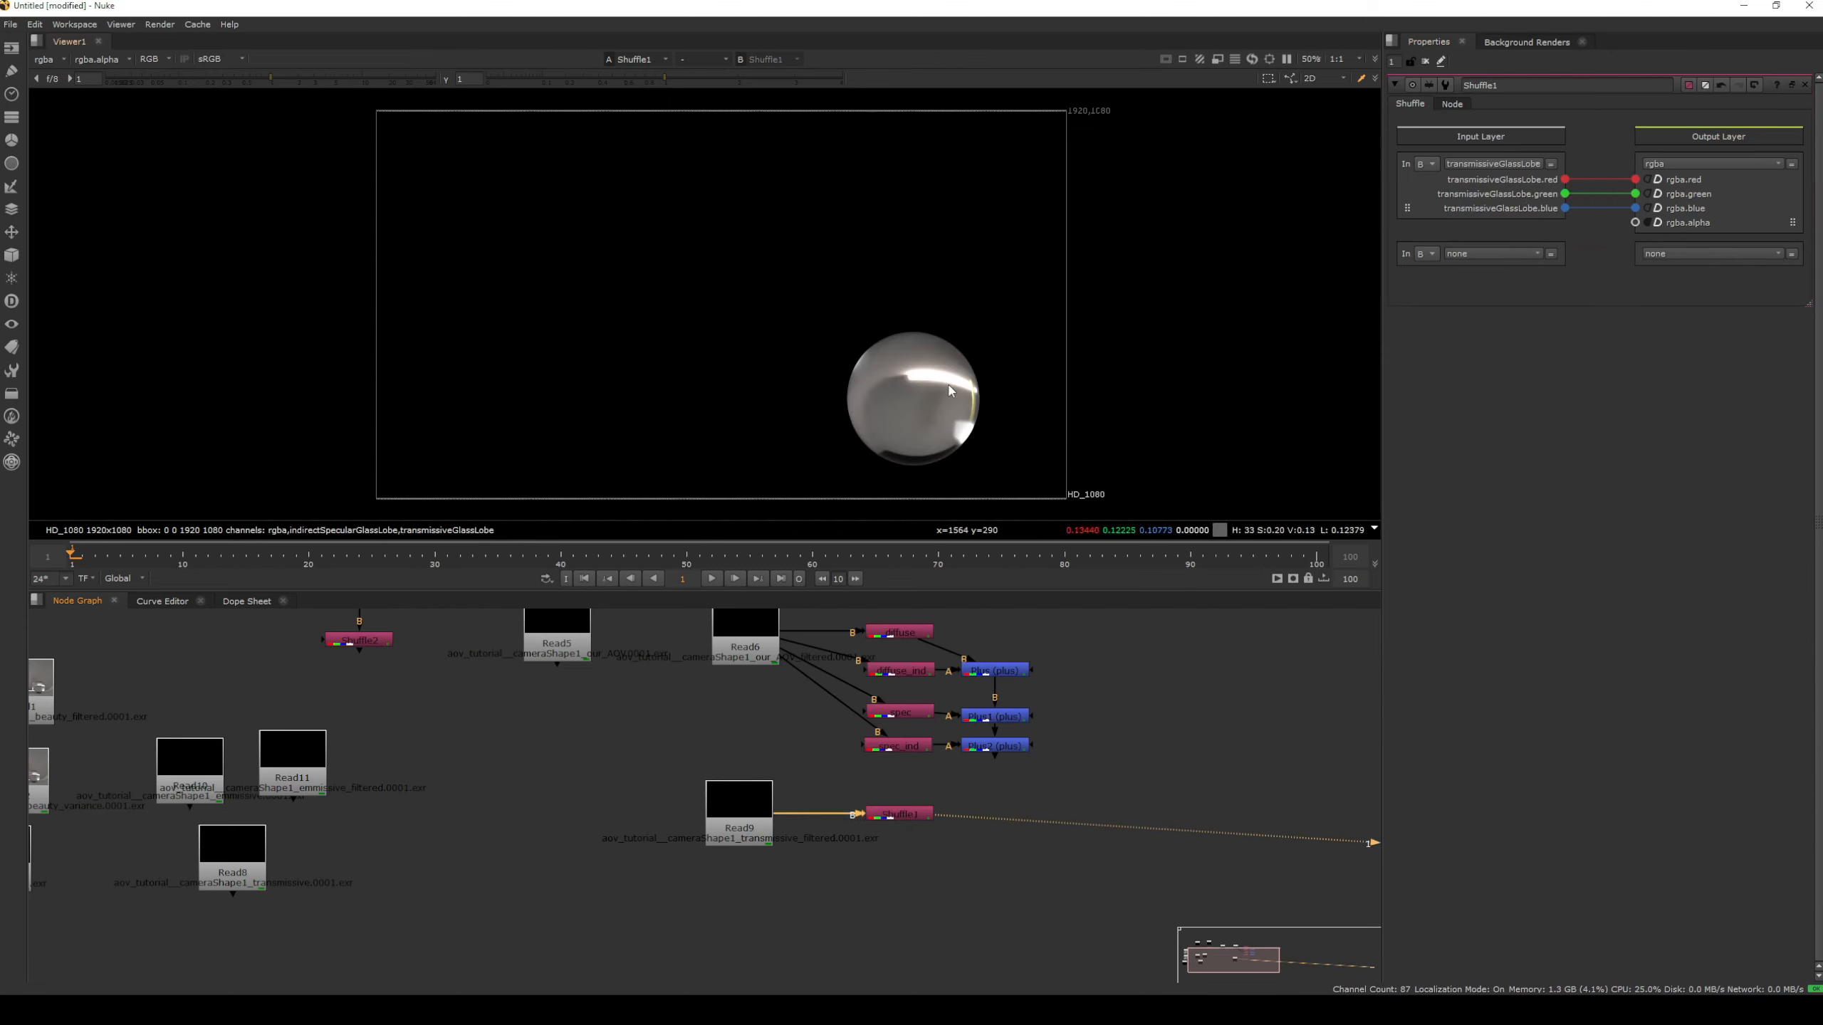
Preview indirectSpecularGlassLobe through the Shuffle and set its input layer back to transmissiveGlassLobe
click(1520, 171)
click(1518, 238)
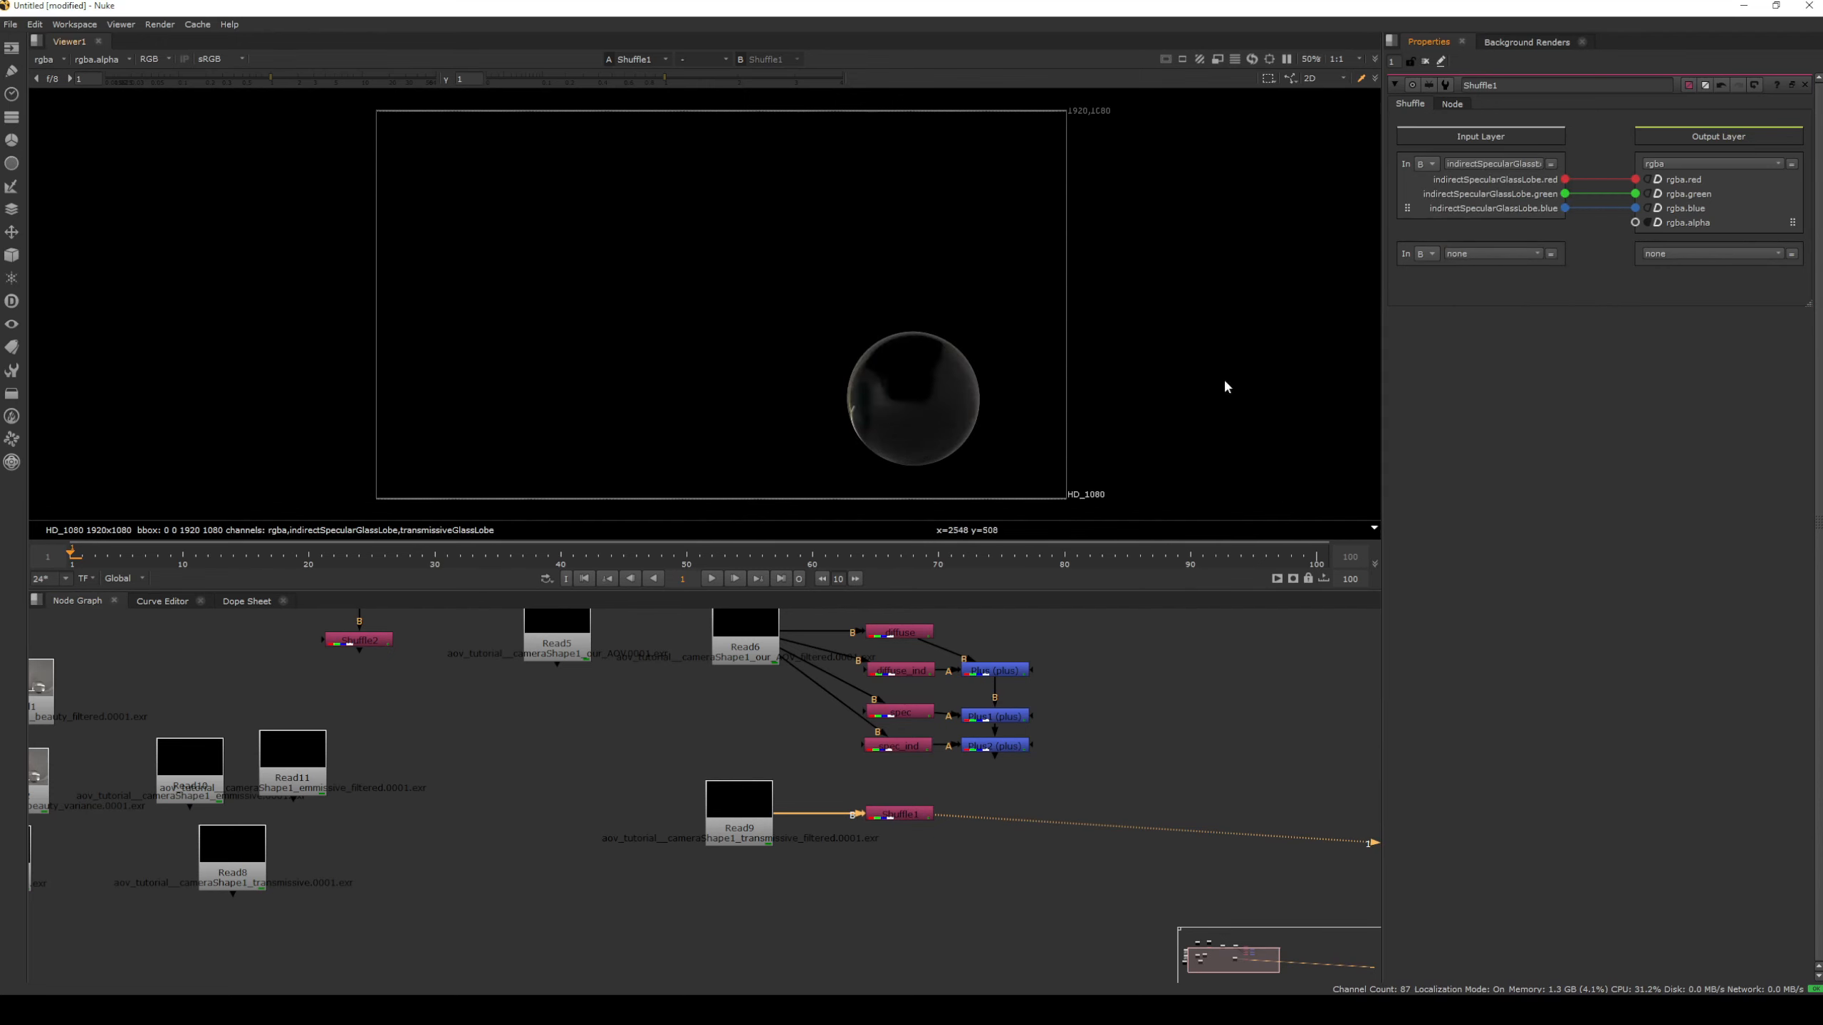
click(1521, 165)
click(1518, 249)
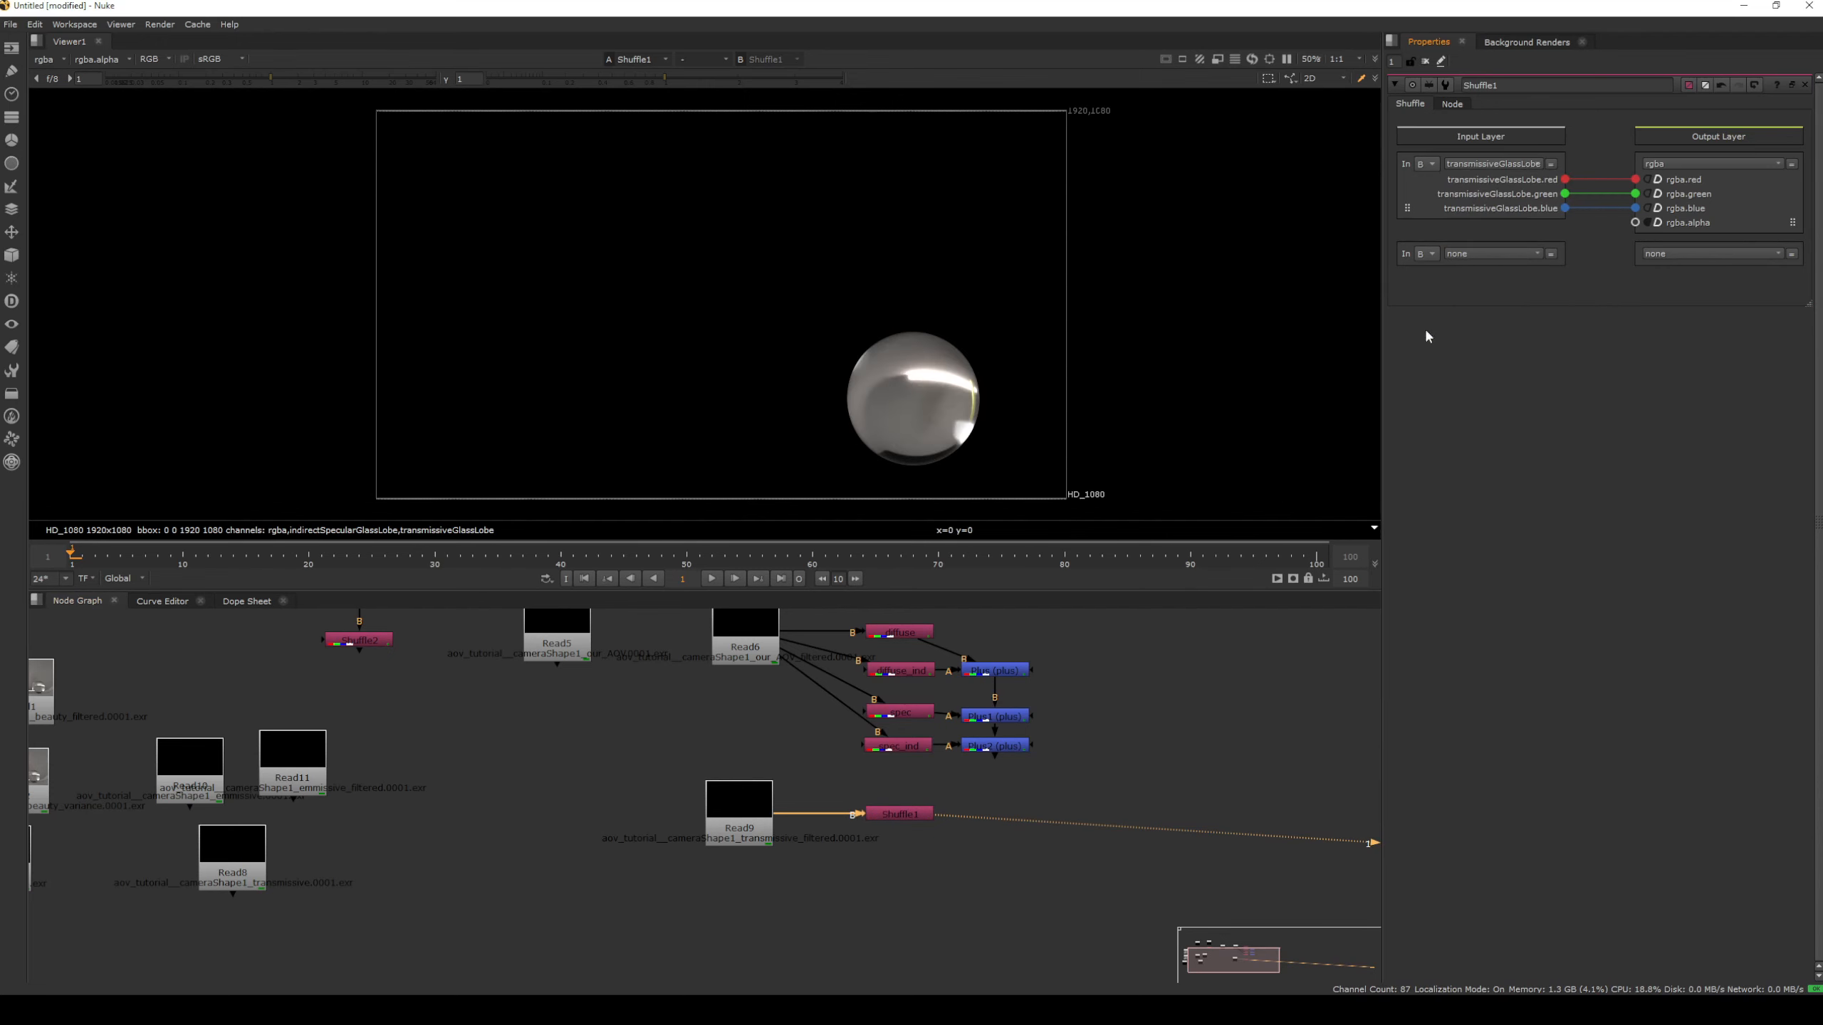
Add a Plus merge below Plus2 with B from Plus2 and A from the transmissive Shuffle, and view it
click(1000, 855)
key(Tab)
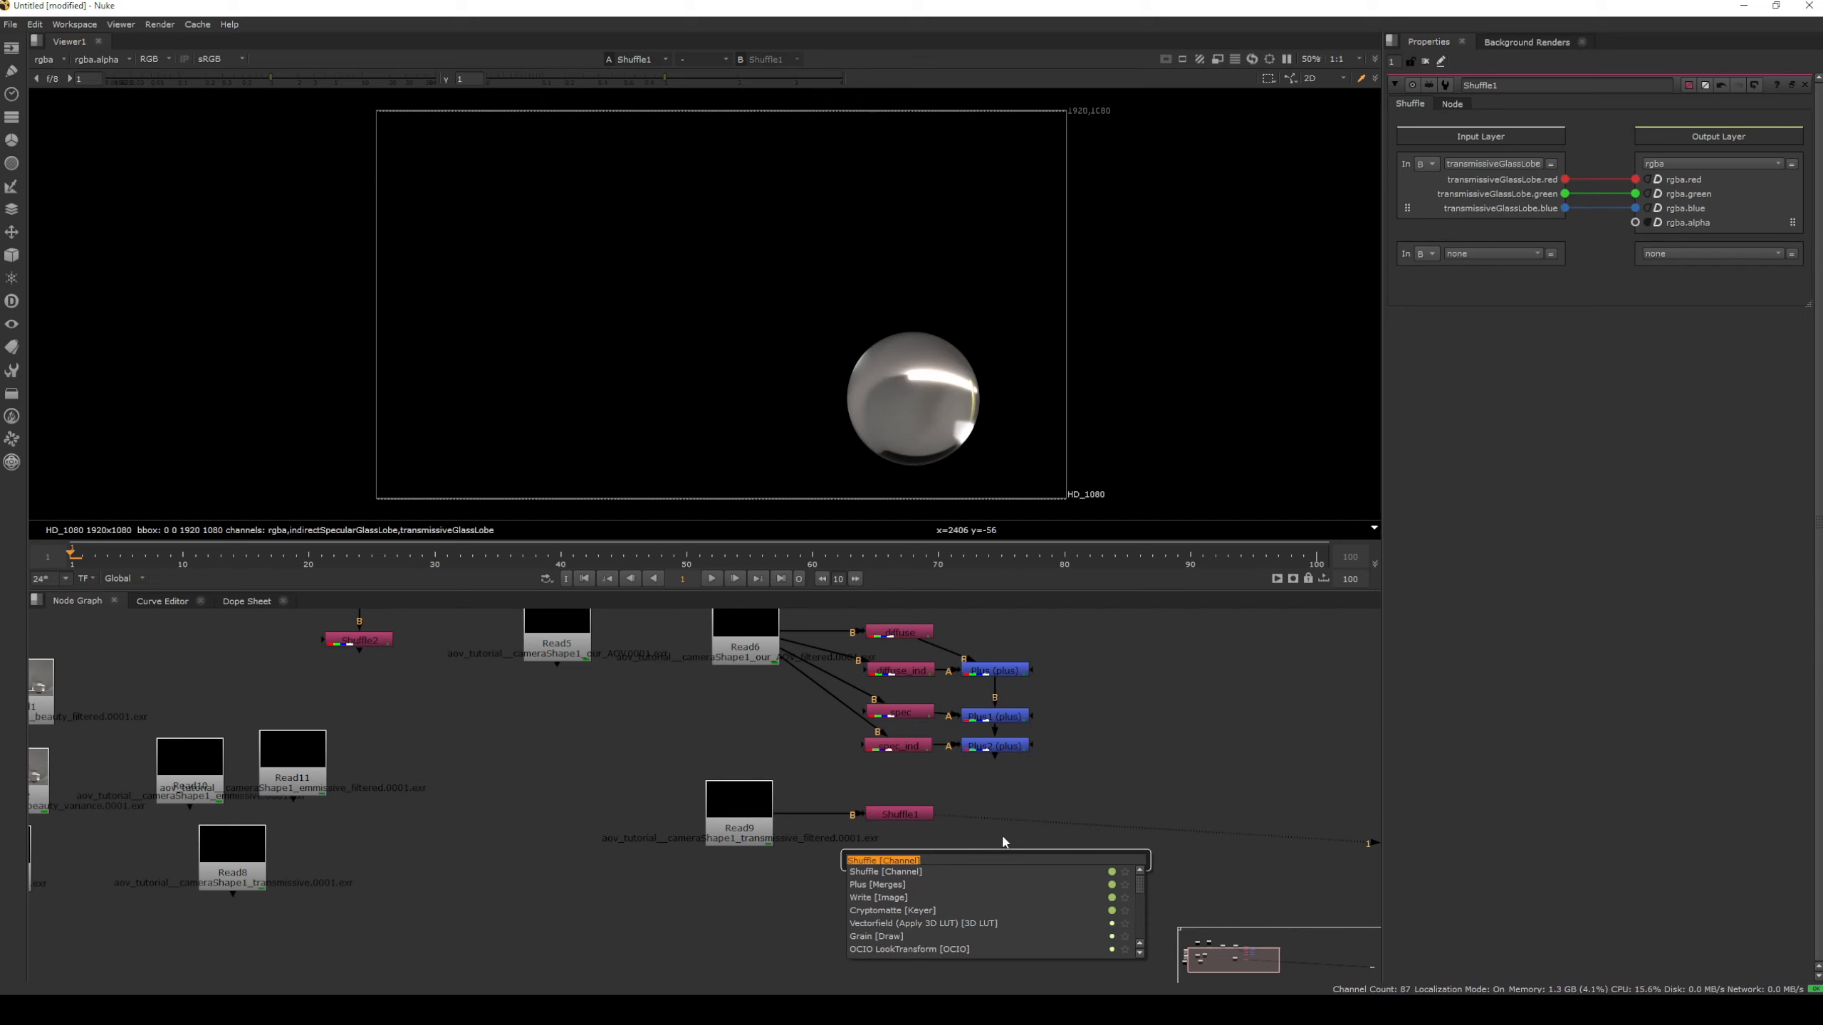
text(plus)
key(Return)
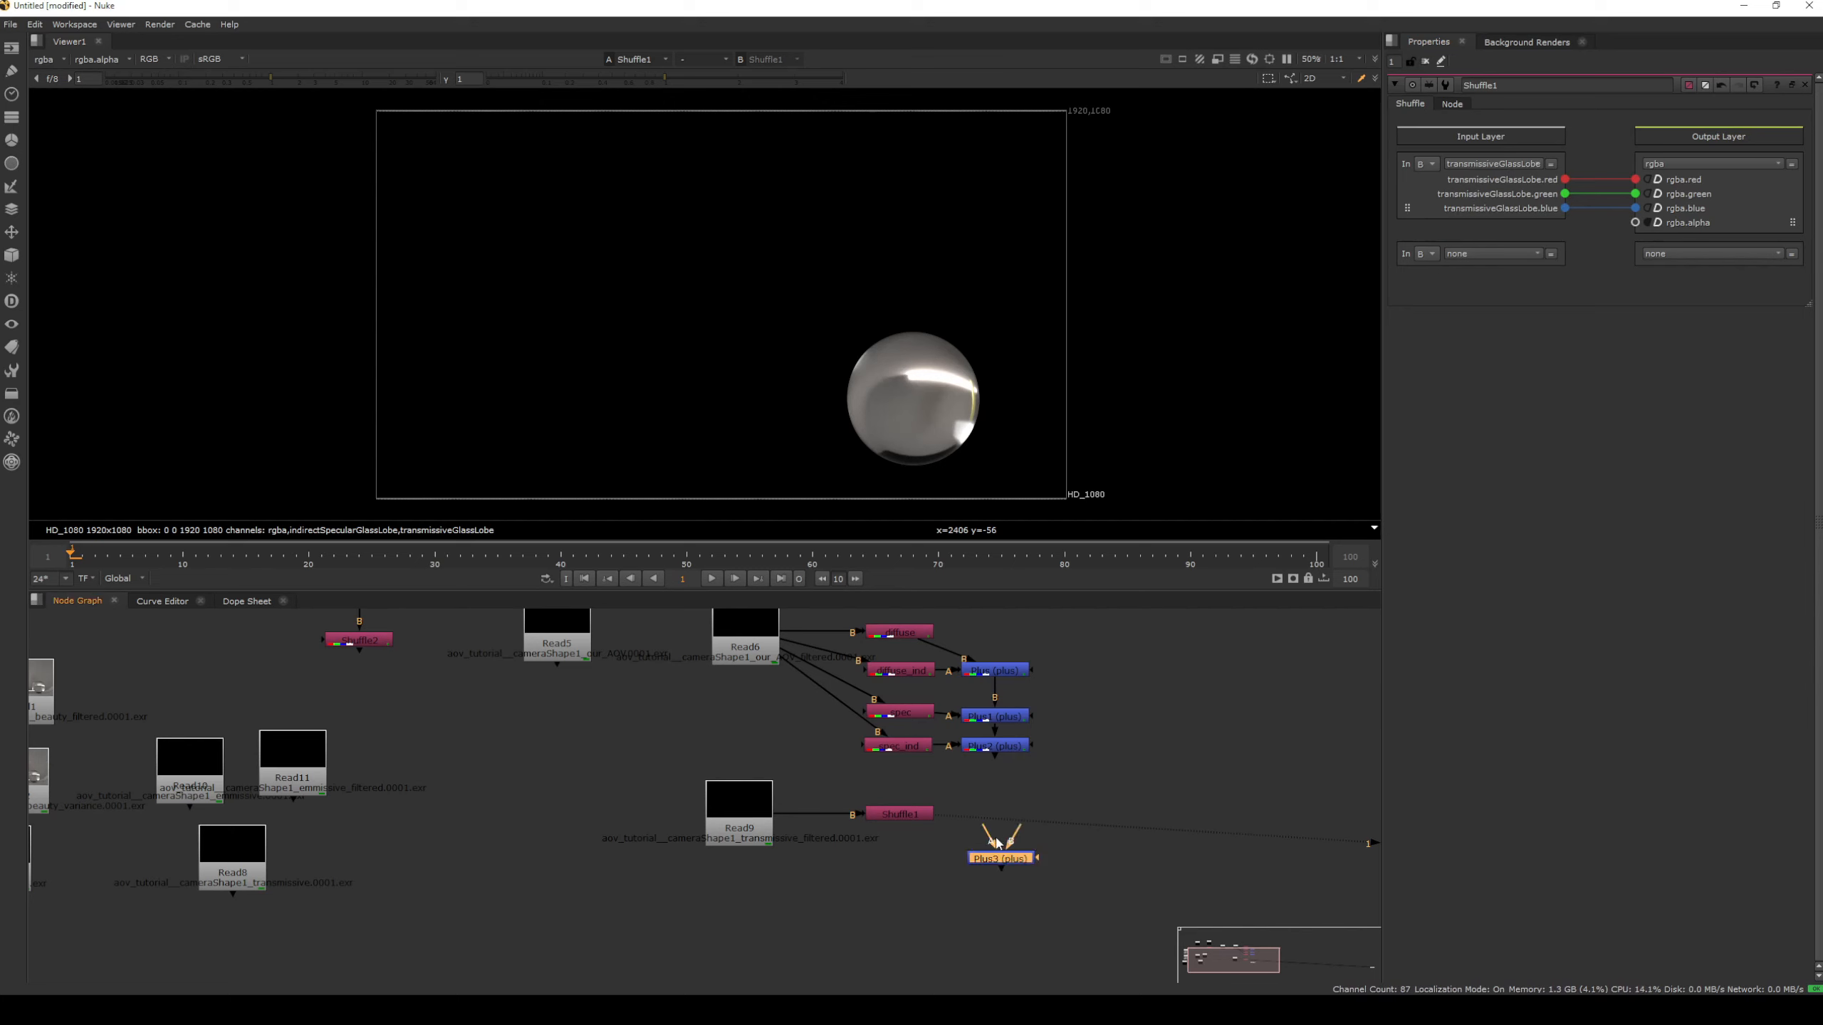
mouse_move(993, 840)
mouse_down()
mouse_move(900, 814)
mouse_move(1007, 745)
mouse_move(992, 816)
mouse_up()
middle_drag(1066, 762, 1071, 795)
scroll(1070, 797, up, 3)
middle_drag(1086, 711, 1119, 741)
key(1)
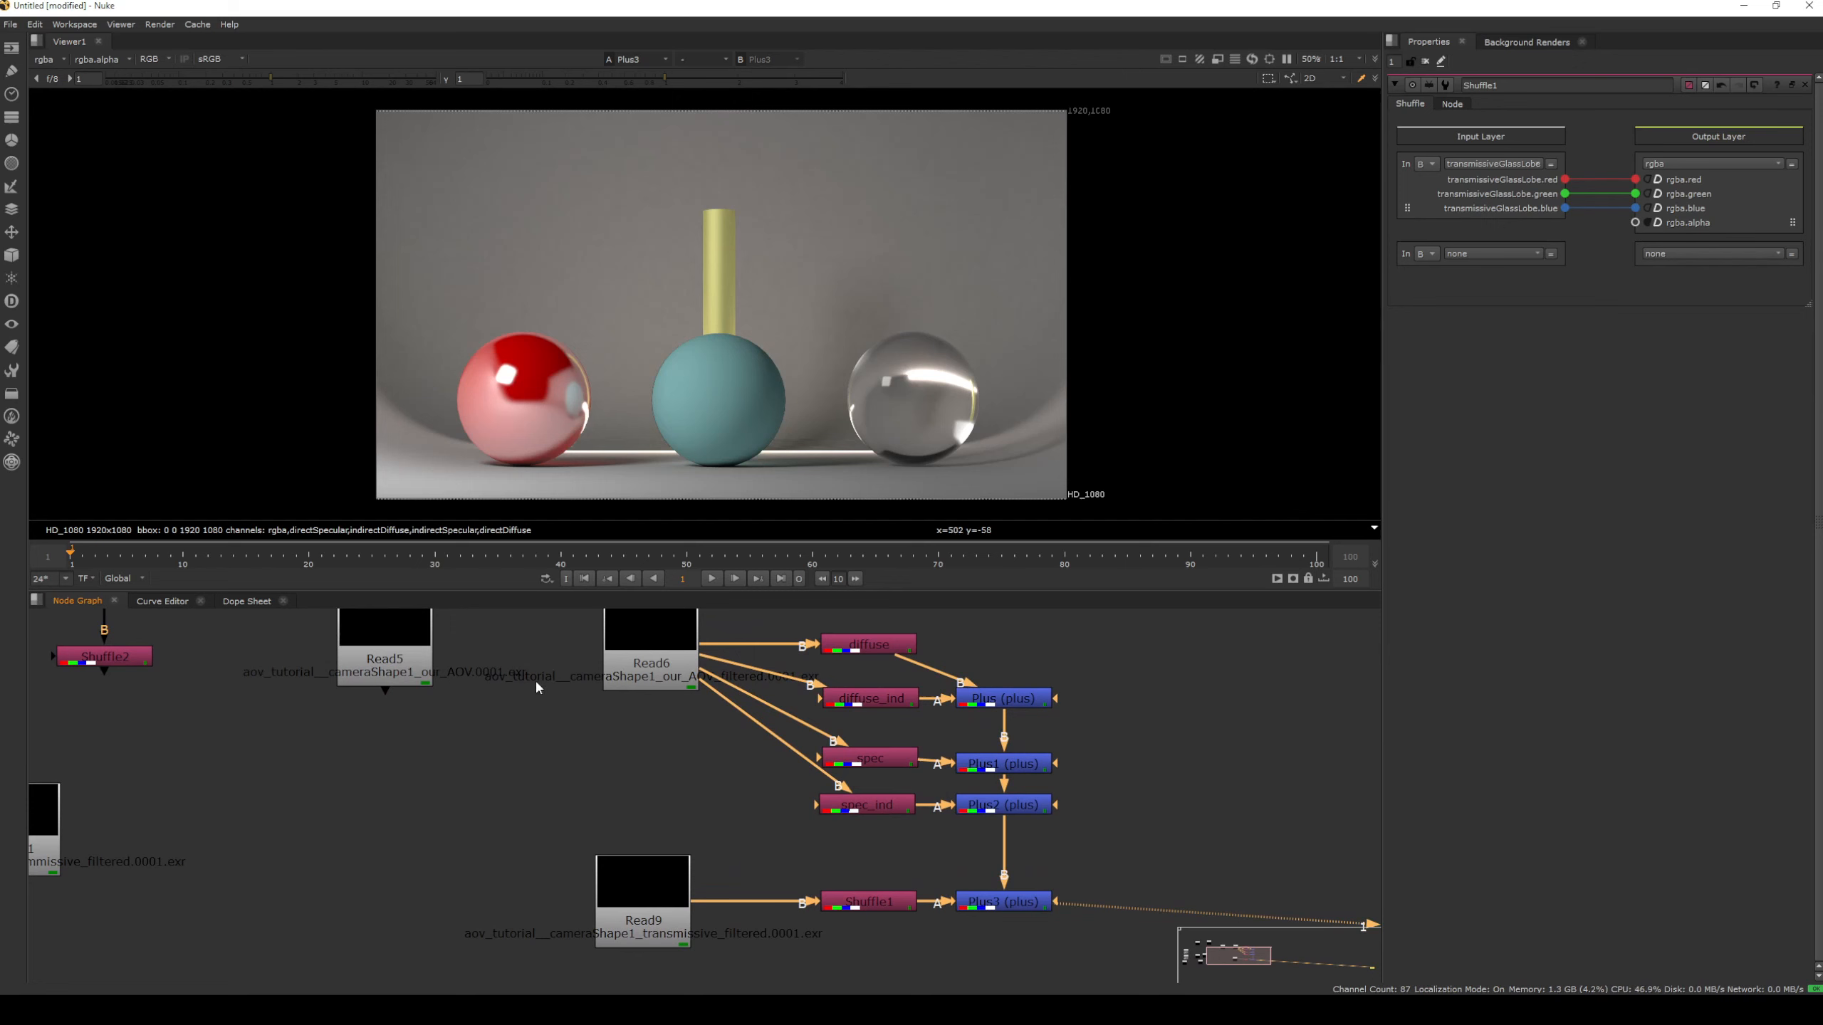
Load the beauty_filtered read into the second viewer input and compare it with the combined AOVs
scroll(460, 718, down, 5)
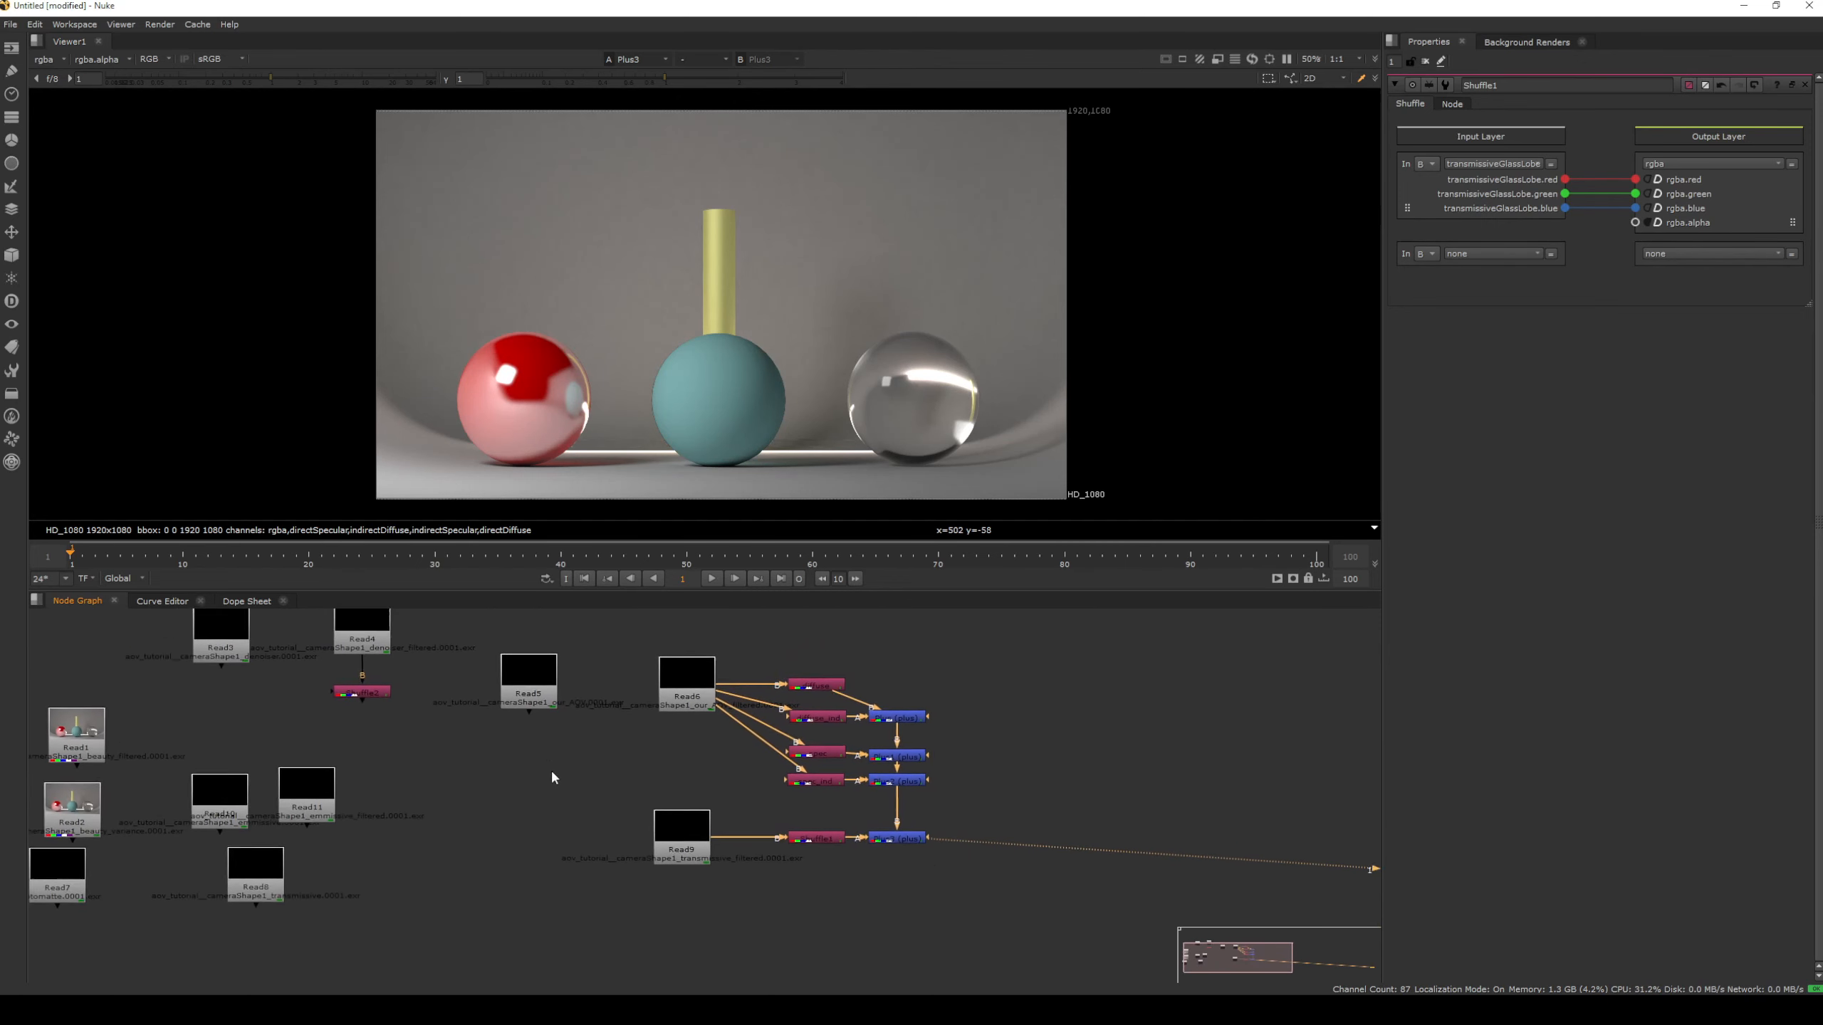
middle_drag(552, 777, 561, 812)
click(111, 764)
key(2)
click(267, 658)
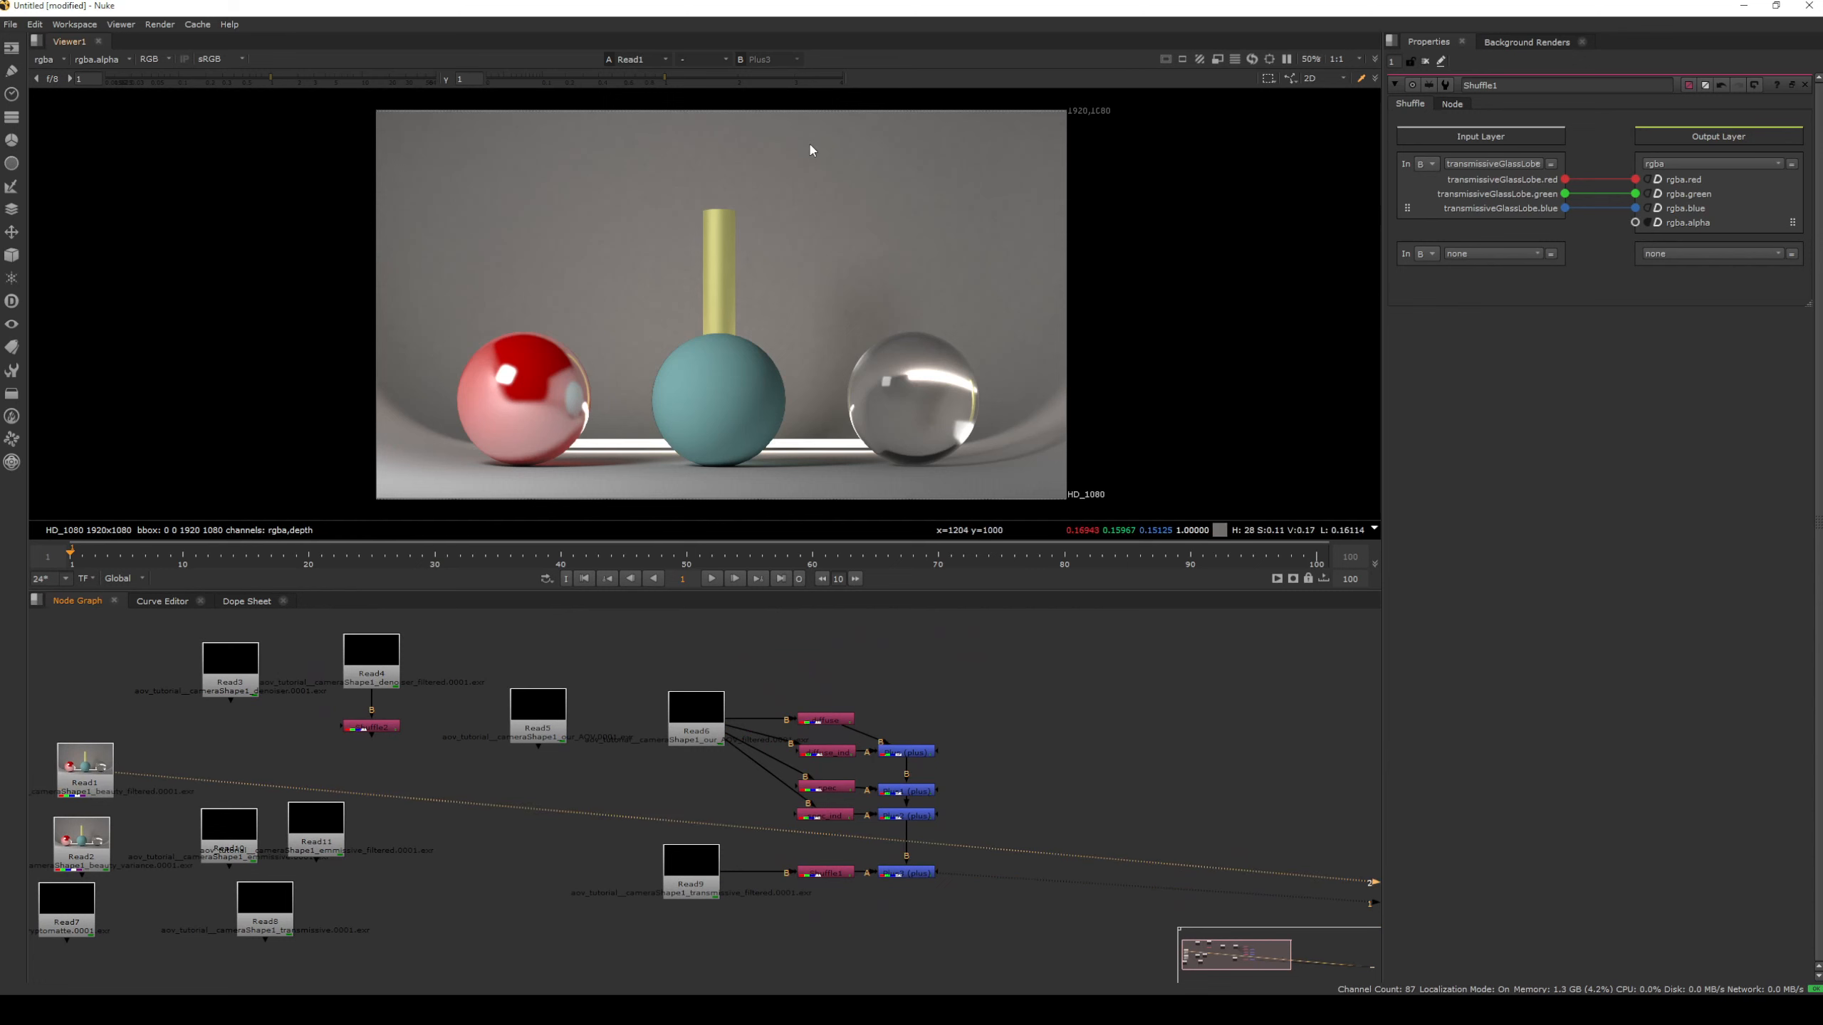
key(1)
key(2)
key(1)
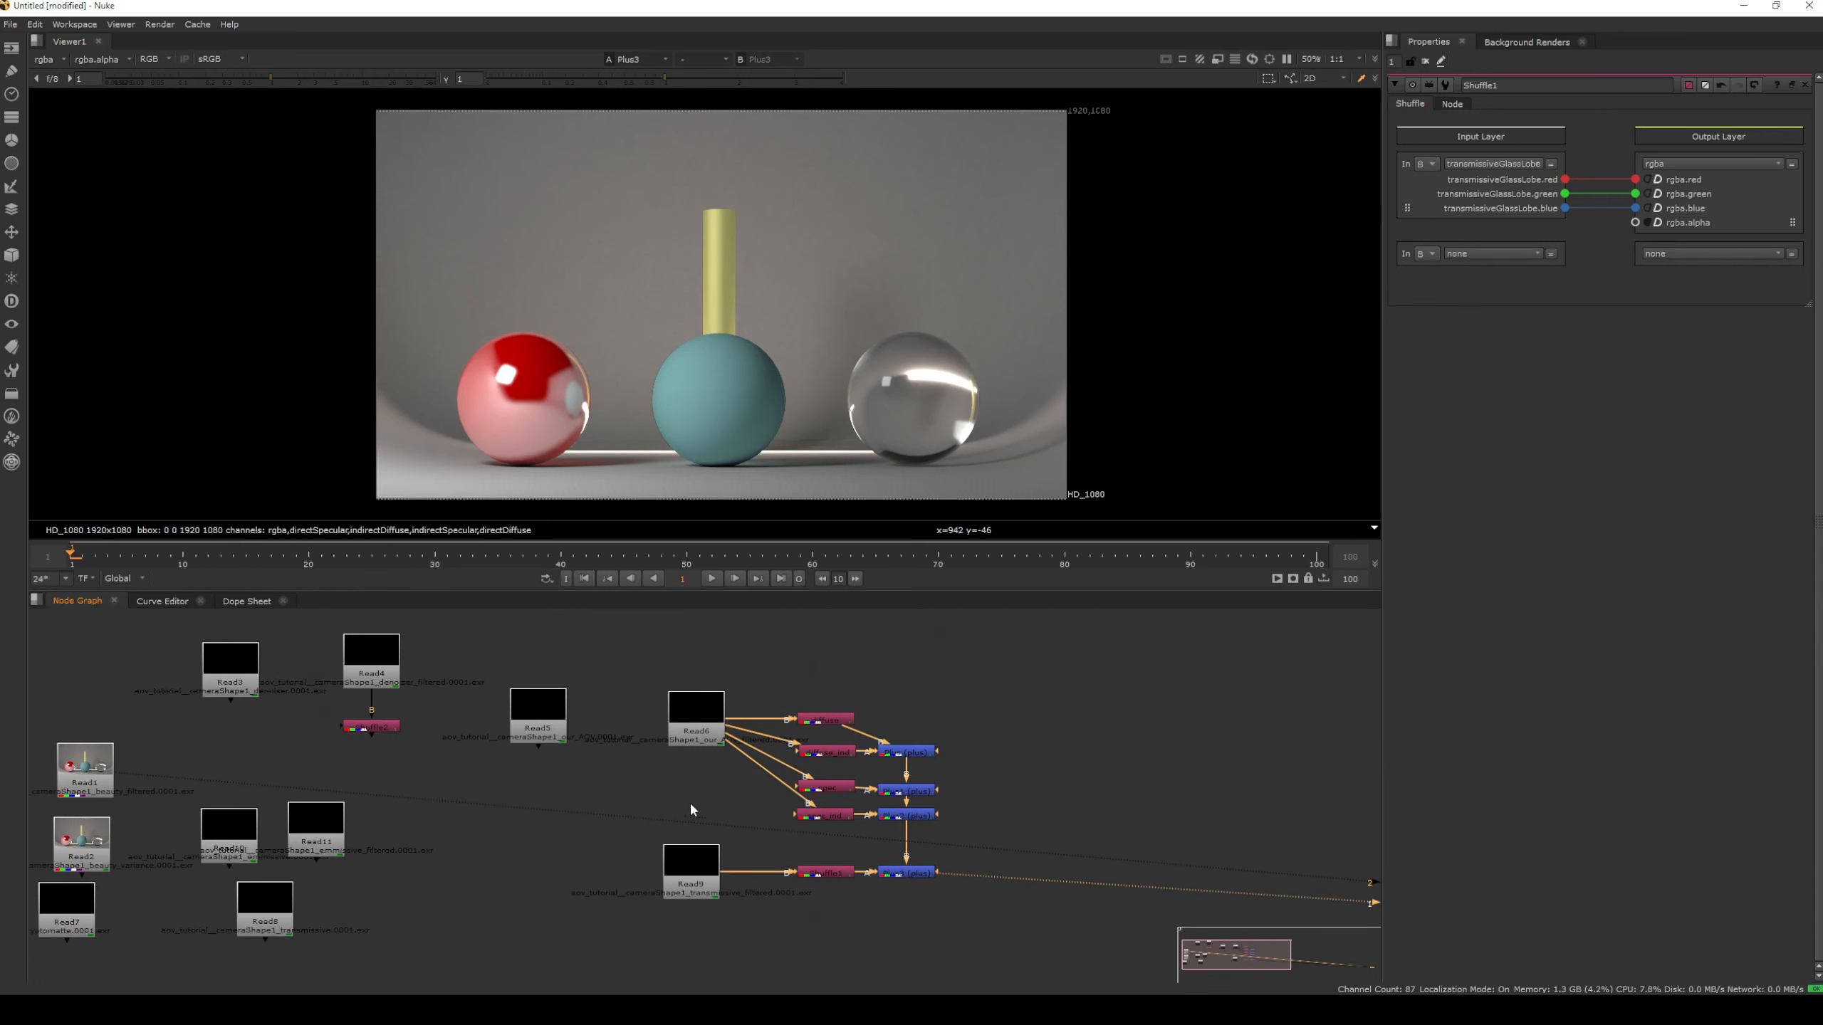
Place the emmissive_filtered read node below the transmissive_filtered read
scroll(558, 807, up, 3)
click(416, 862)
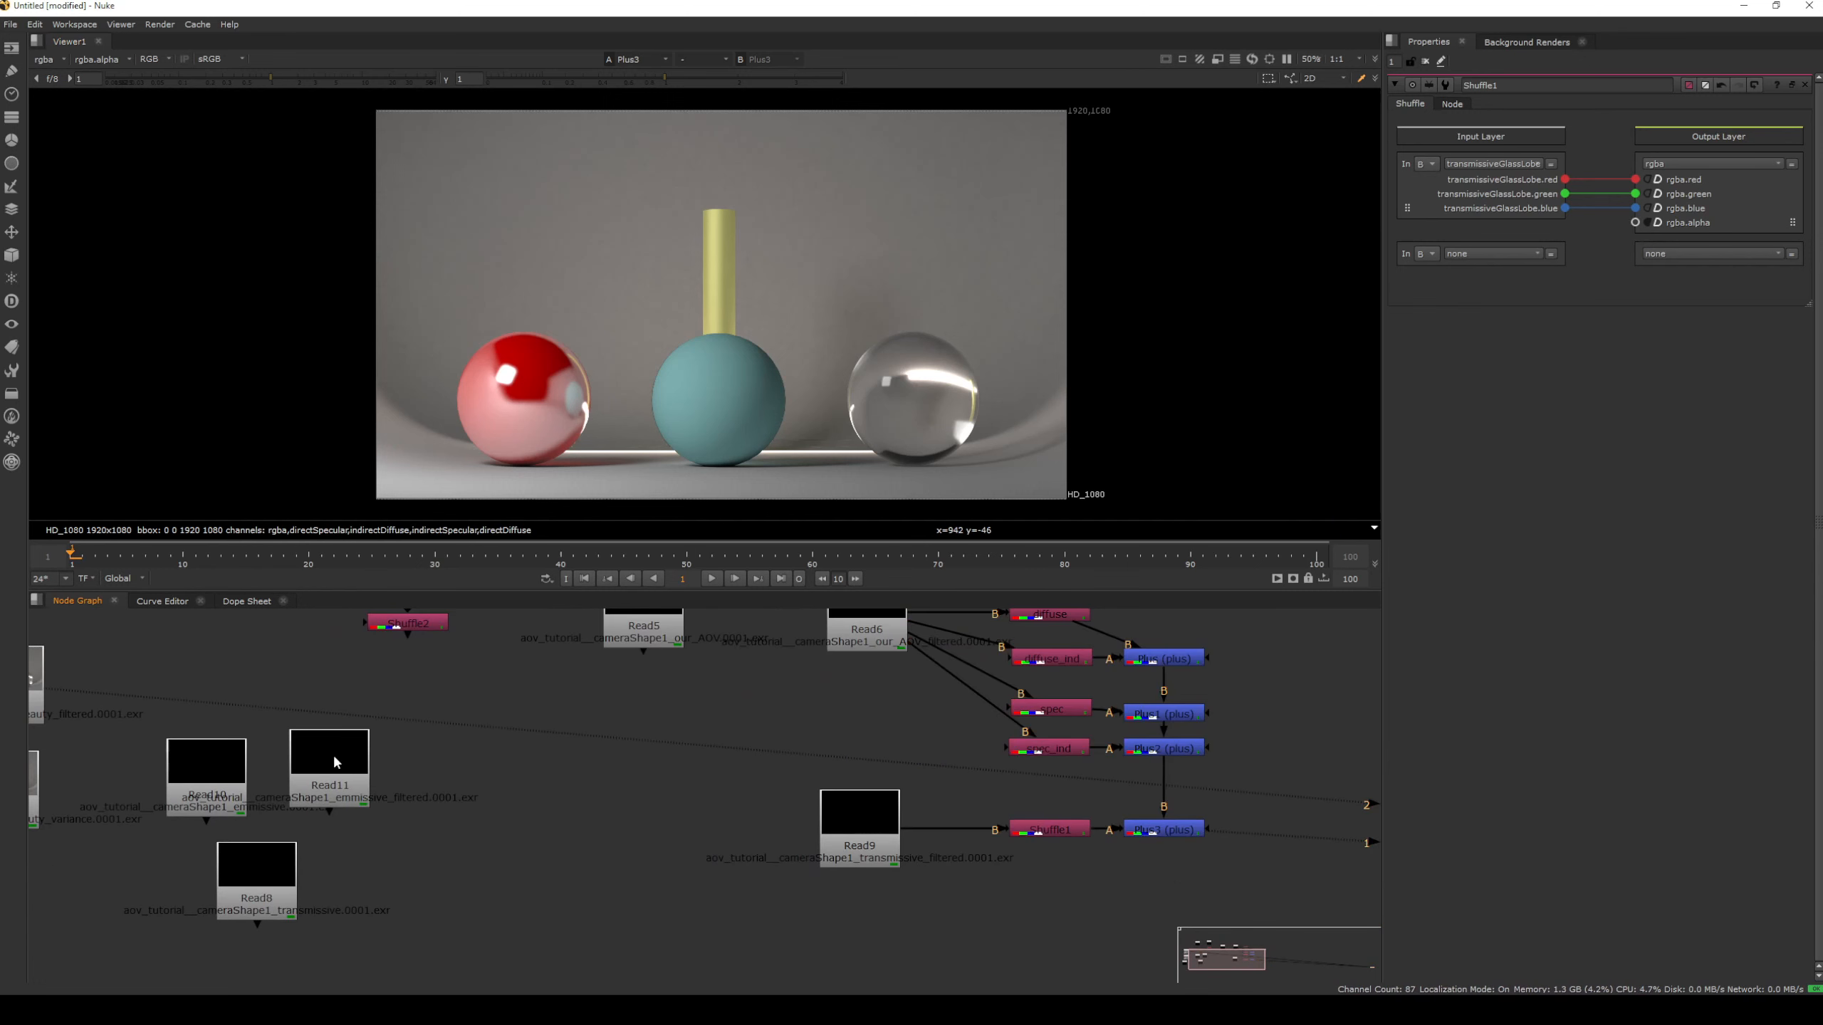
click(327, 752)
drag(314, 750, 839, 886)
Add a Shuffle node to the emmissive_filtered read, set its input layer to emissive and view it
click(1047, 898)
key(Tab)
text(shu)
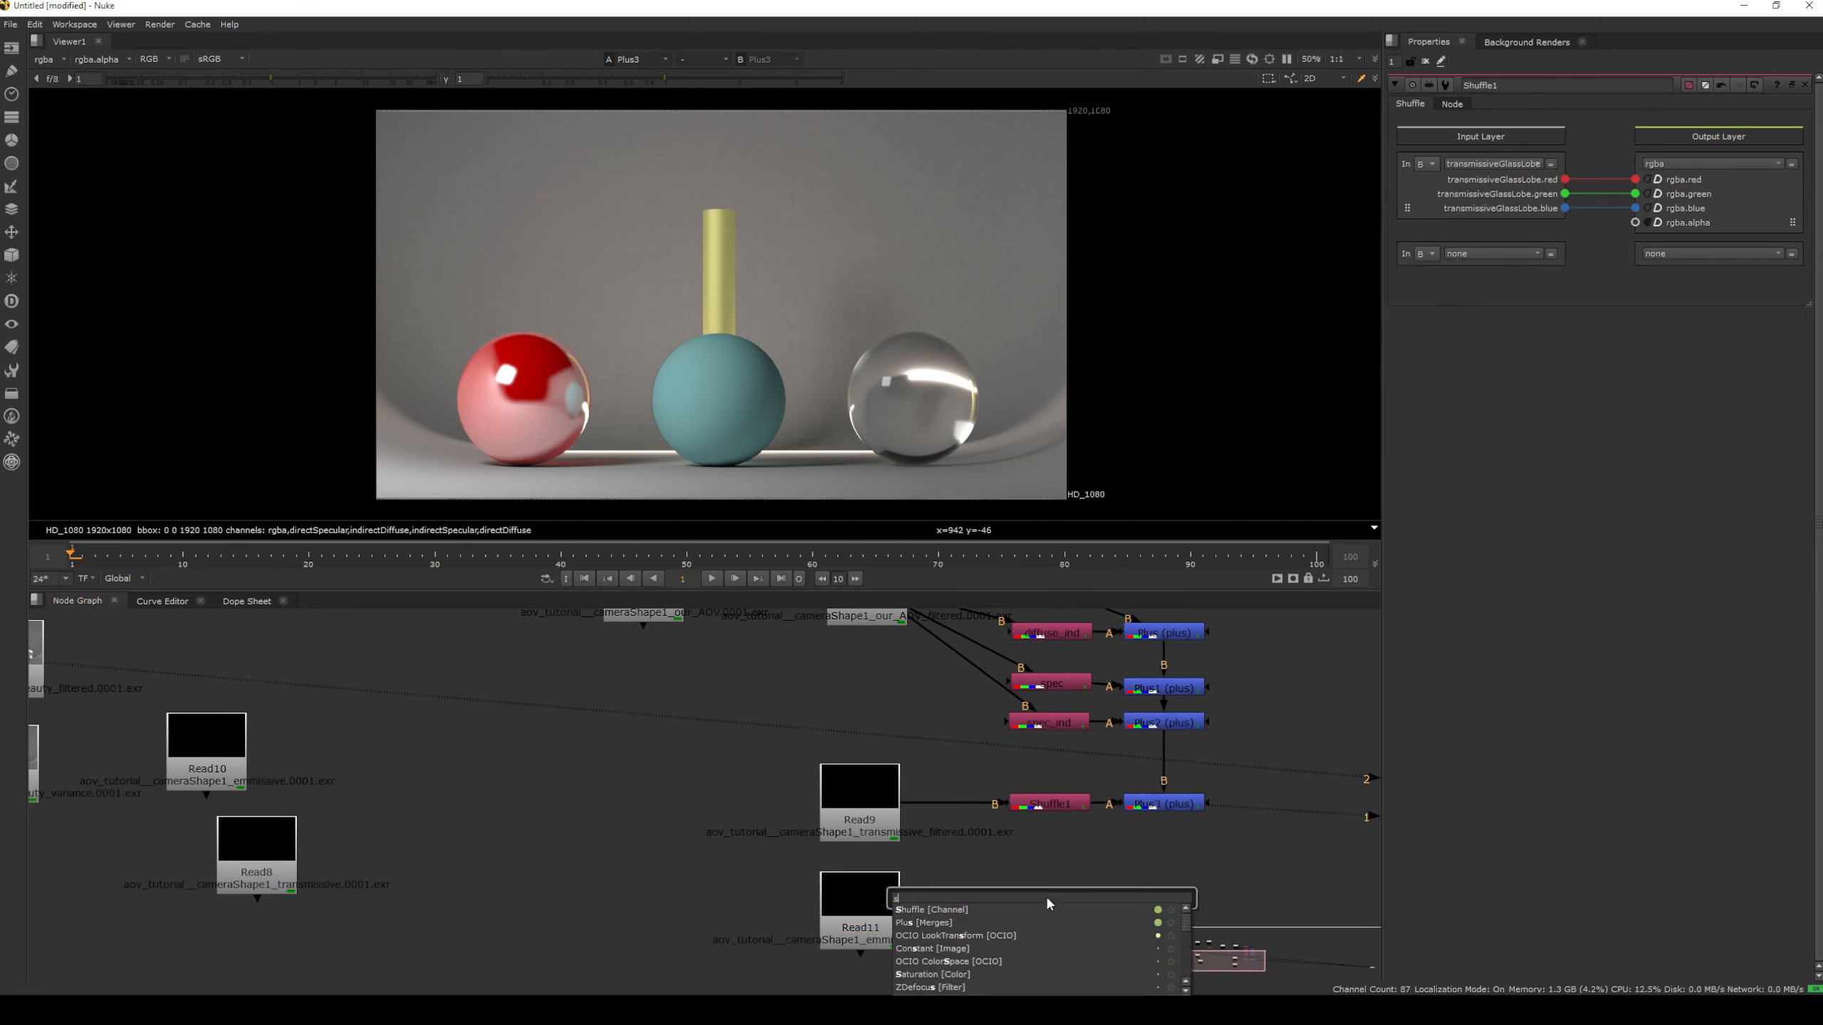
key(Return)
click(1492, 163)
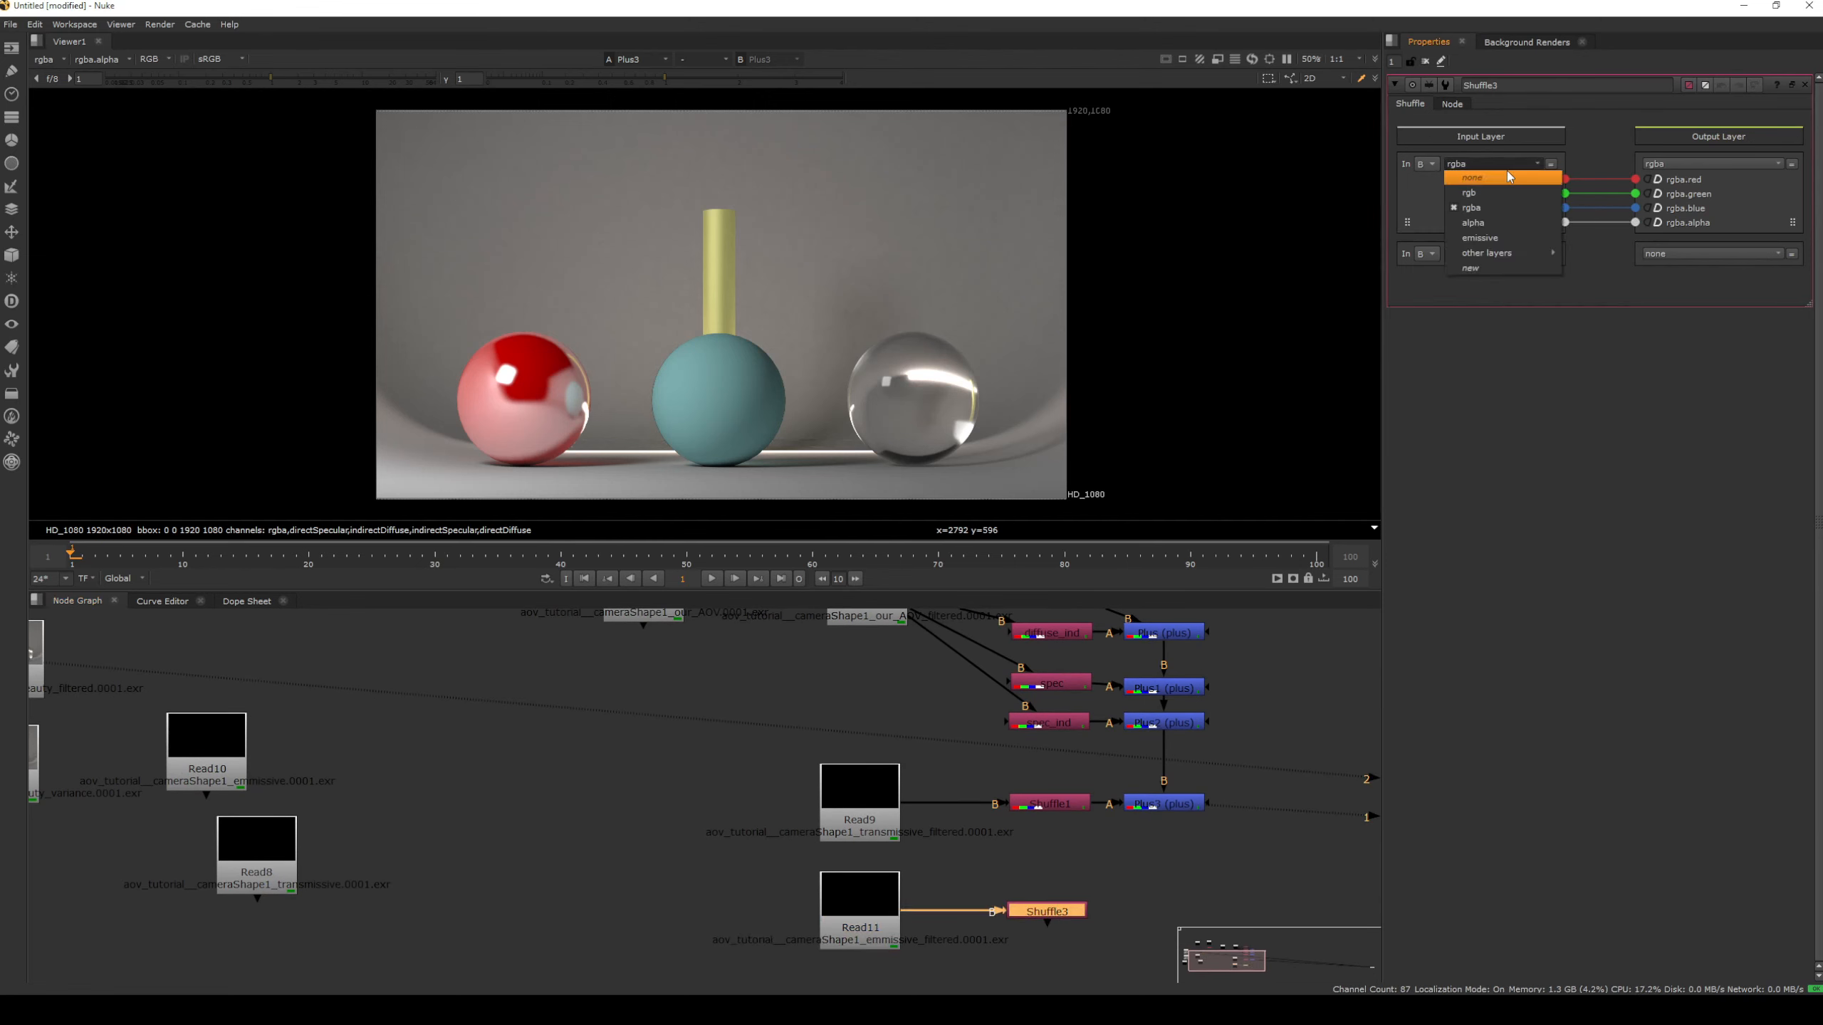
click(1488, 240)
key(1)
click(1080, 937)
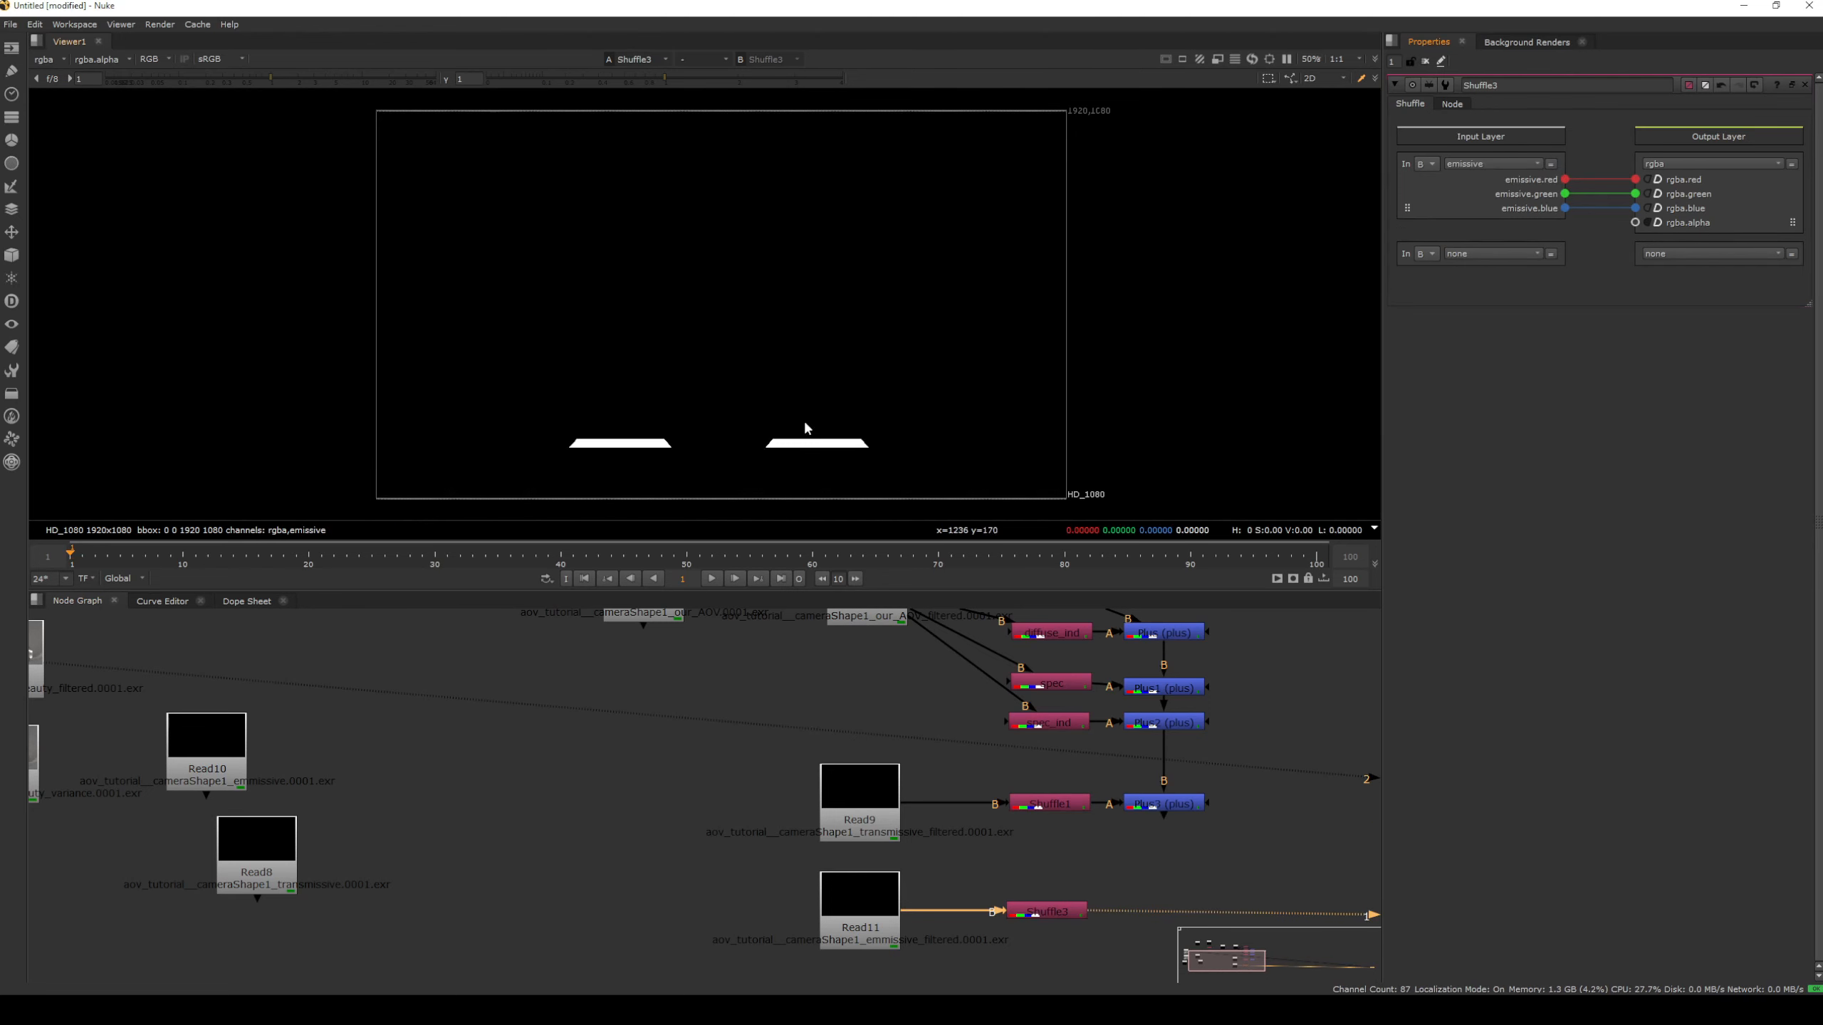
Add a Plus merge below Plus3 with B from Plus3 and A from the emissive Shuffle3, and view it
click(1162, 863)
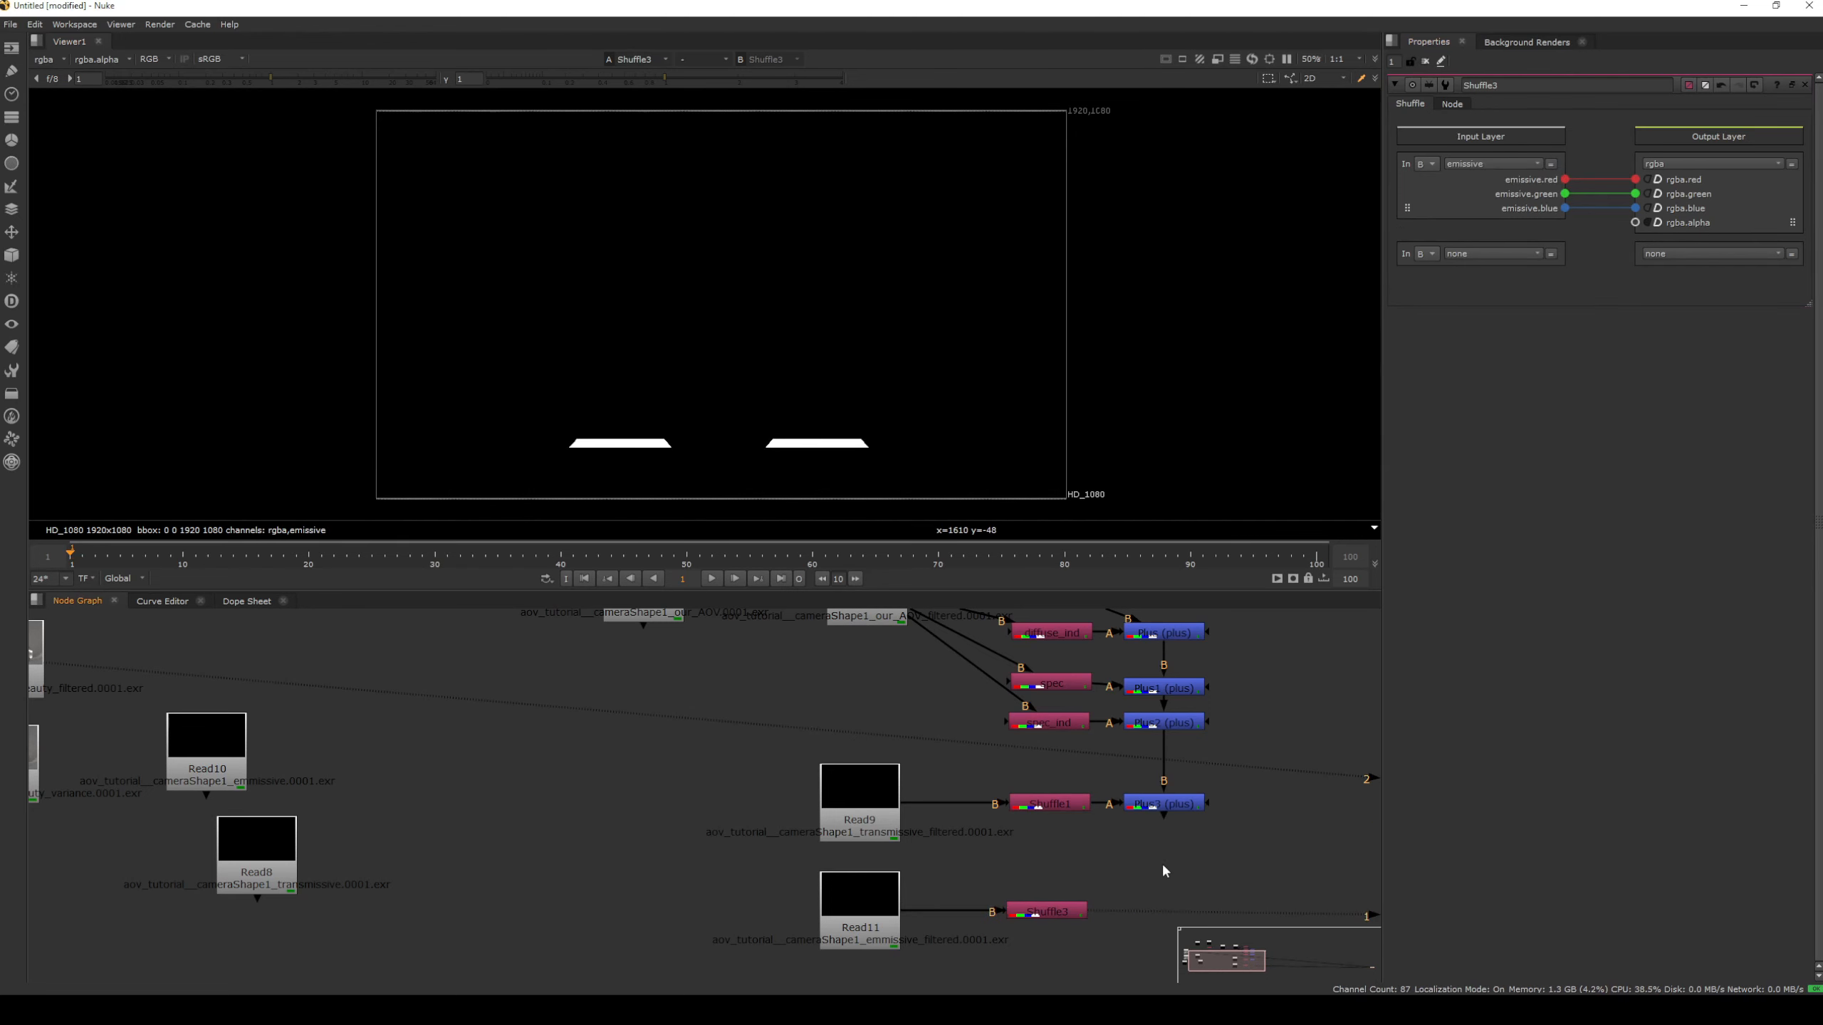
key(Tab)
text(sh)
key(BackSpace)
key(BackSpace)
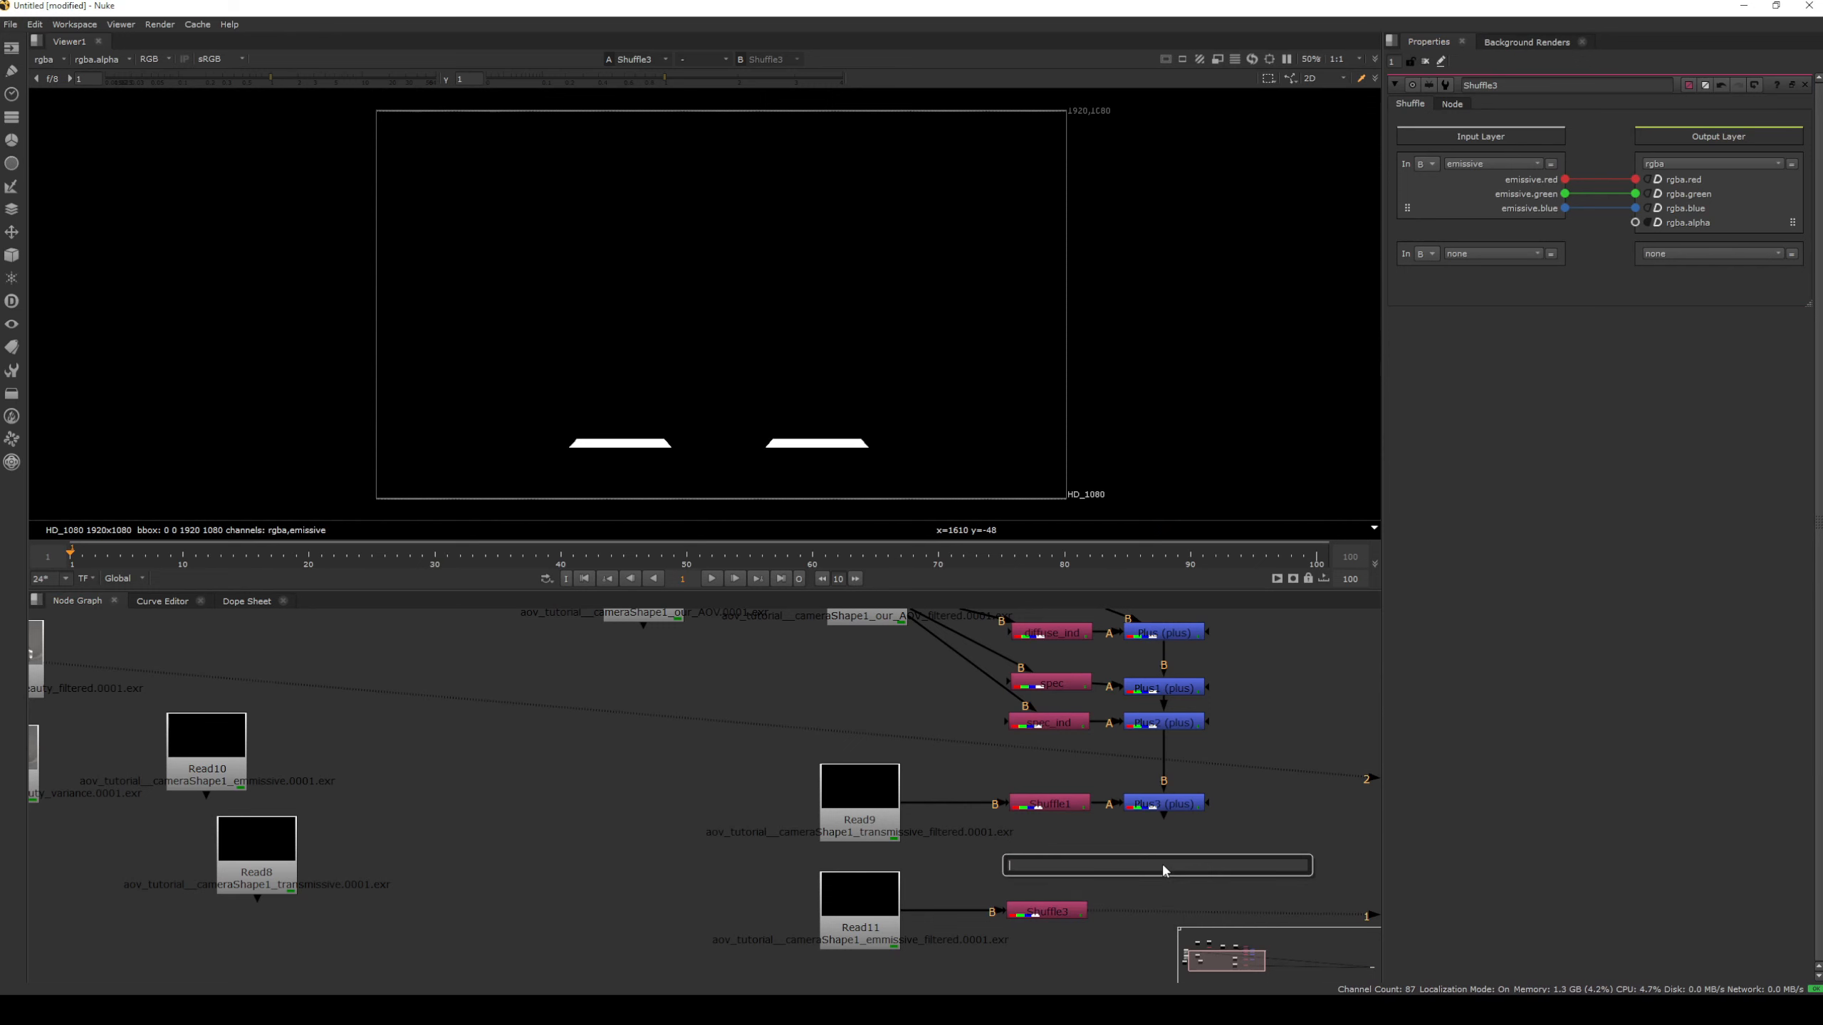
text(plus)
key(Down)
key(Return)
key(1)
drag(1163, 865, 1046, 910)
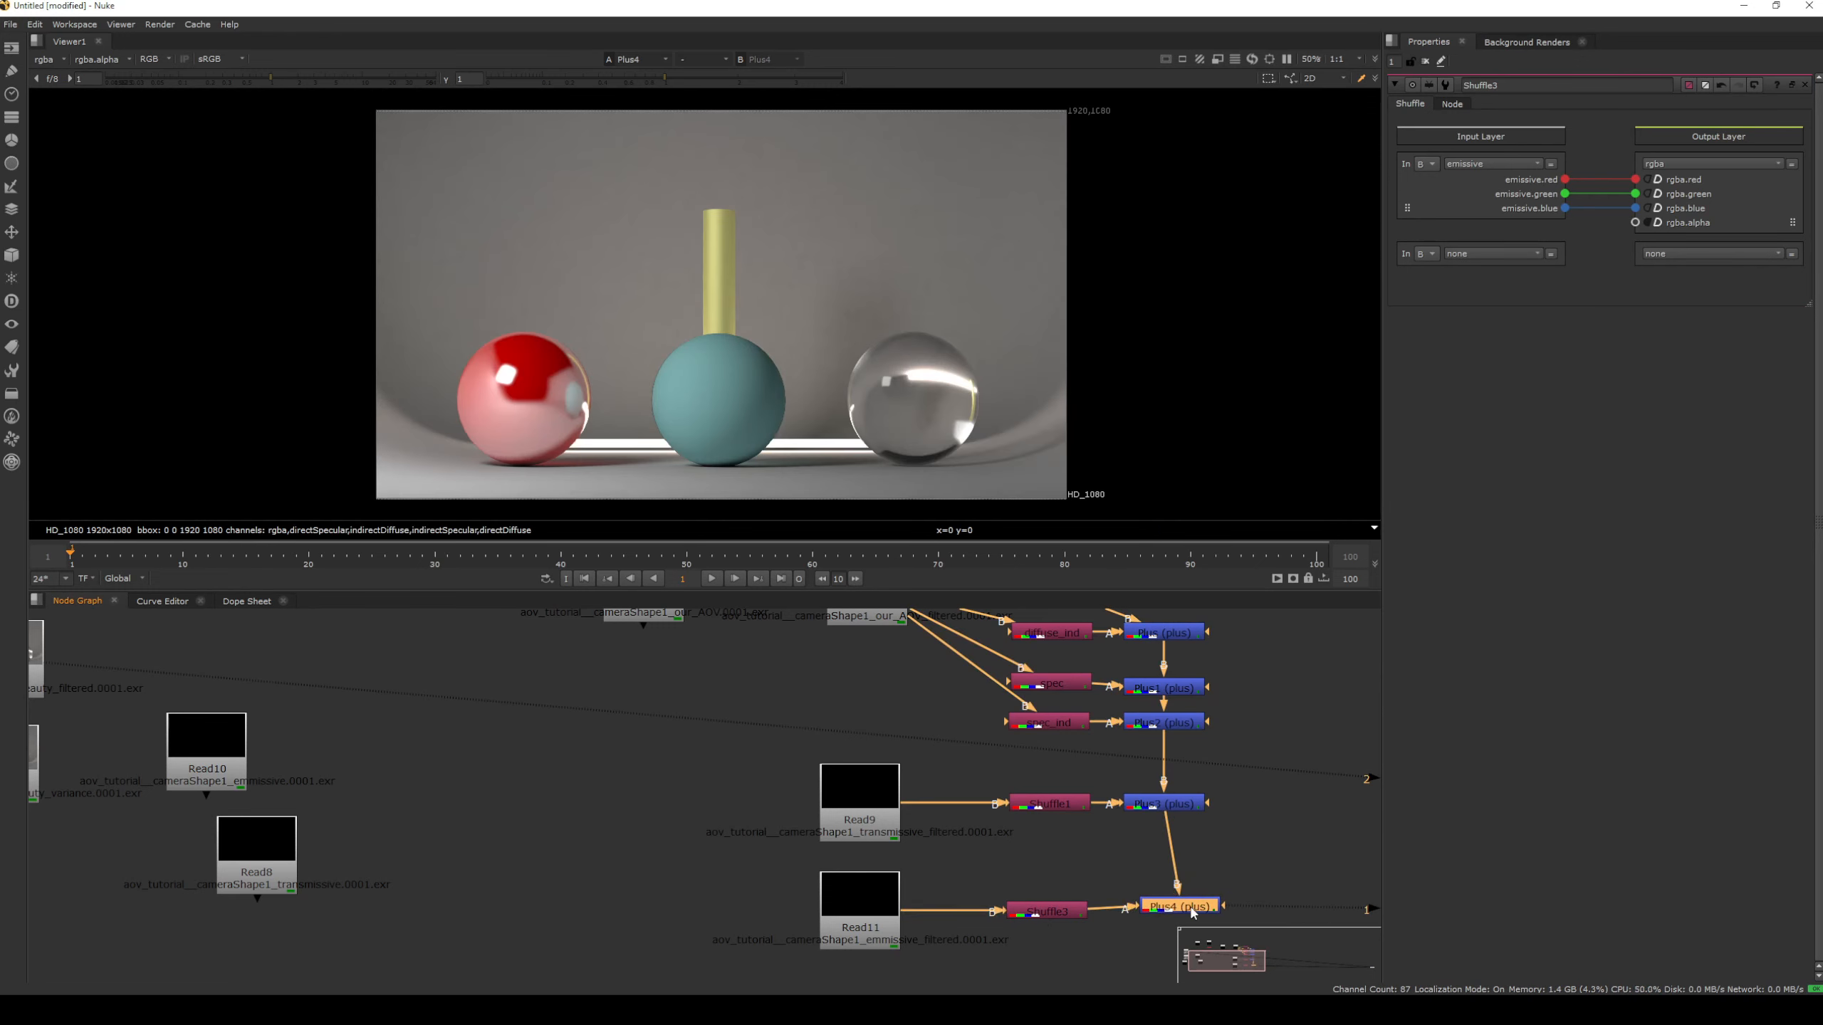
drag(1189, 906, 1184, 912)
scroll(900, 808, down, 2)
middle_drag(575, 770, 795, 769)
drag(1238, 875, 1220, 875)
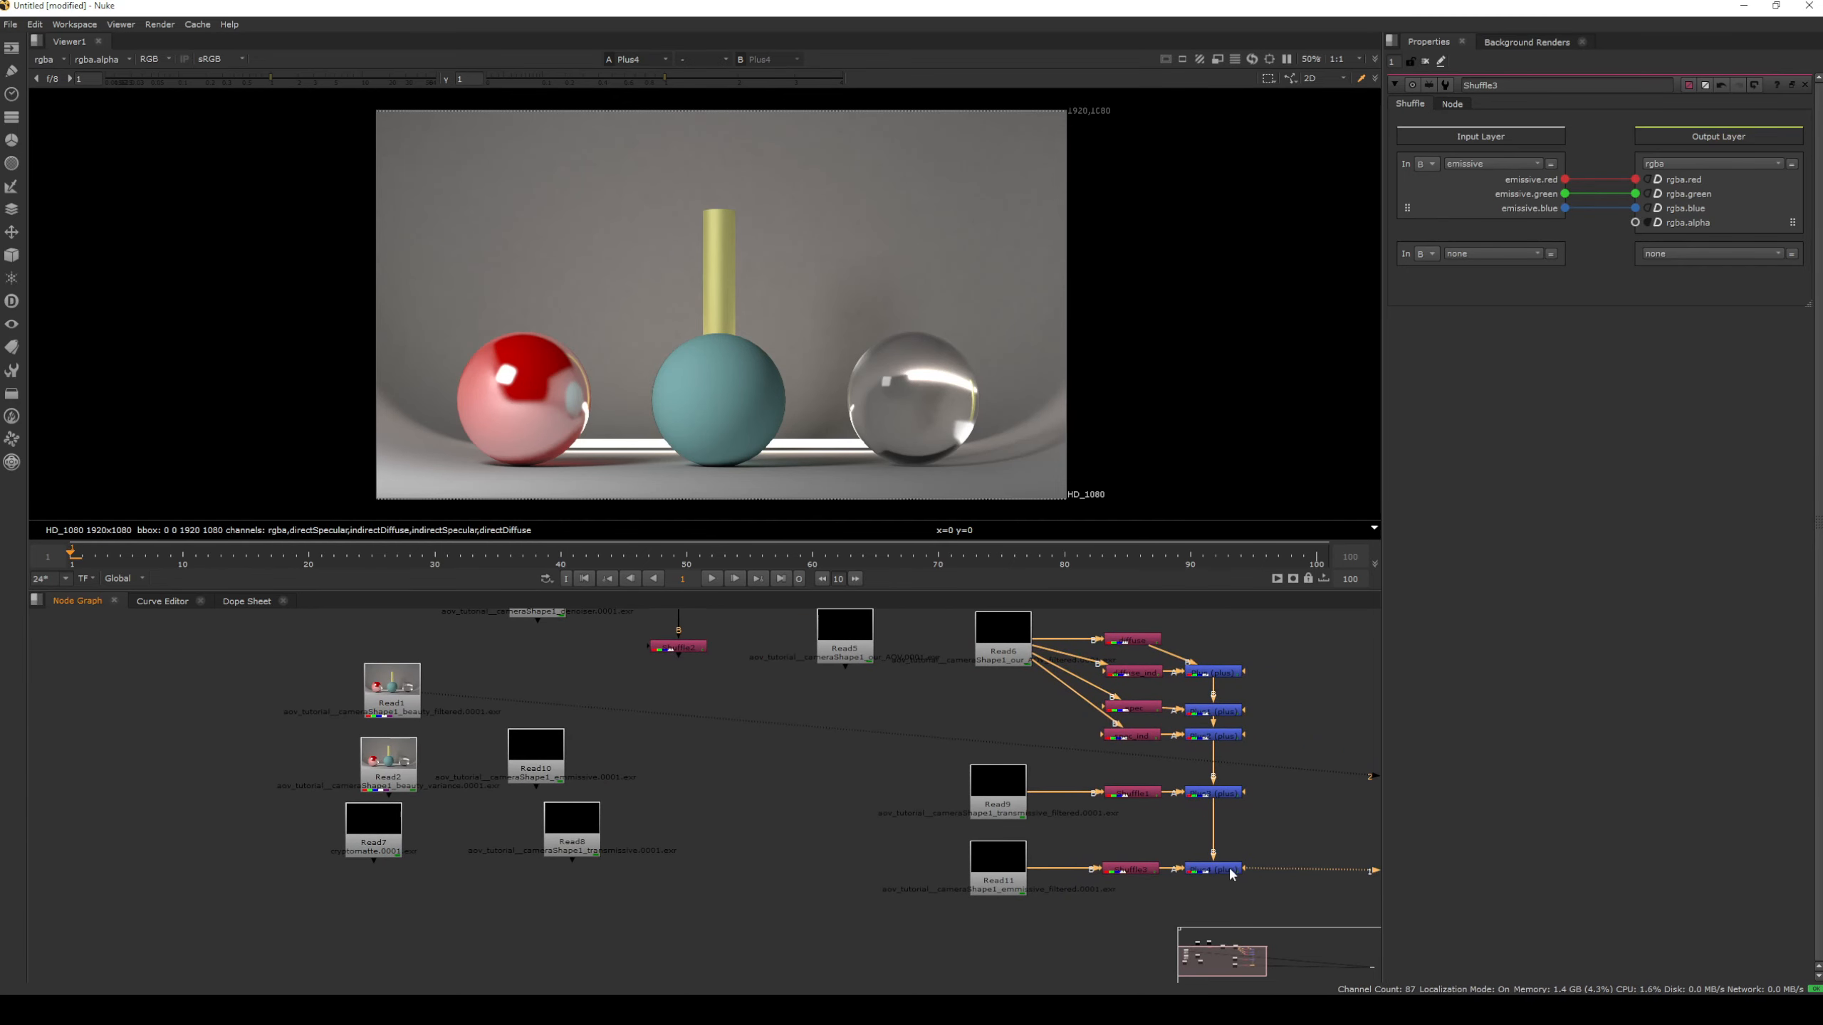
Compare the merged AOVs at Plus4 with the beauty_filtered read by switching between the two viewer inputs
click(1226, 870)
drag(388, 675, 387, 678)
click(361, 615)
key(2)
key(1)
key(2)
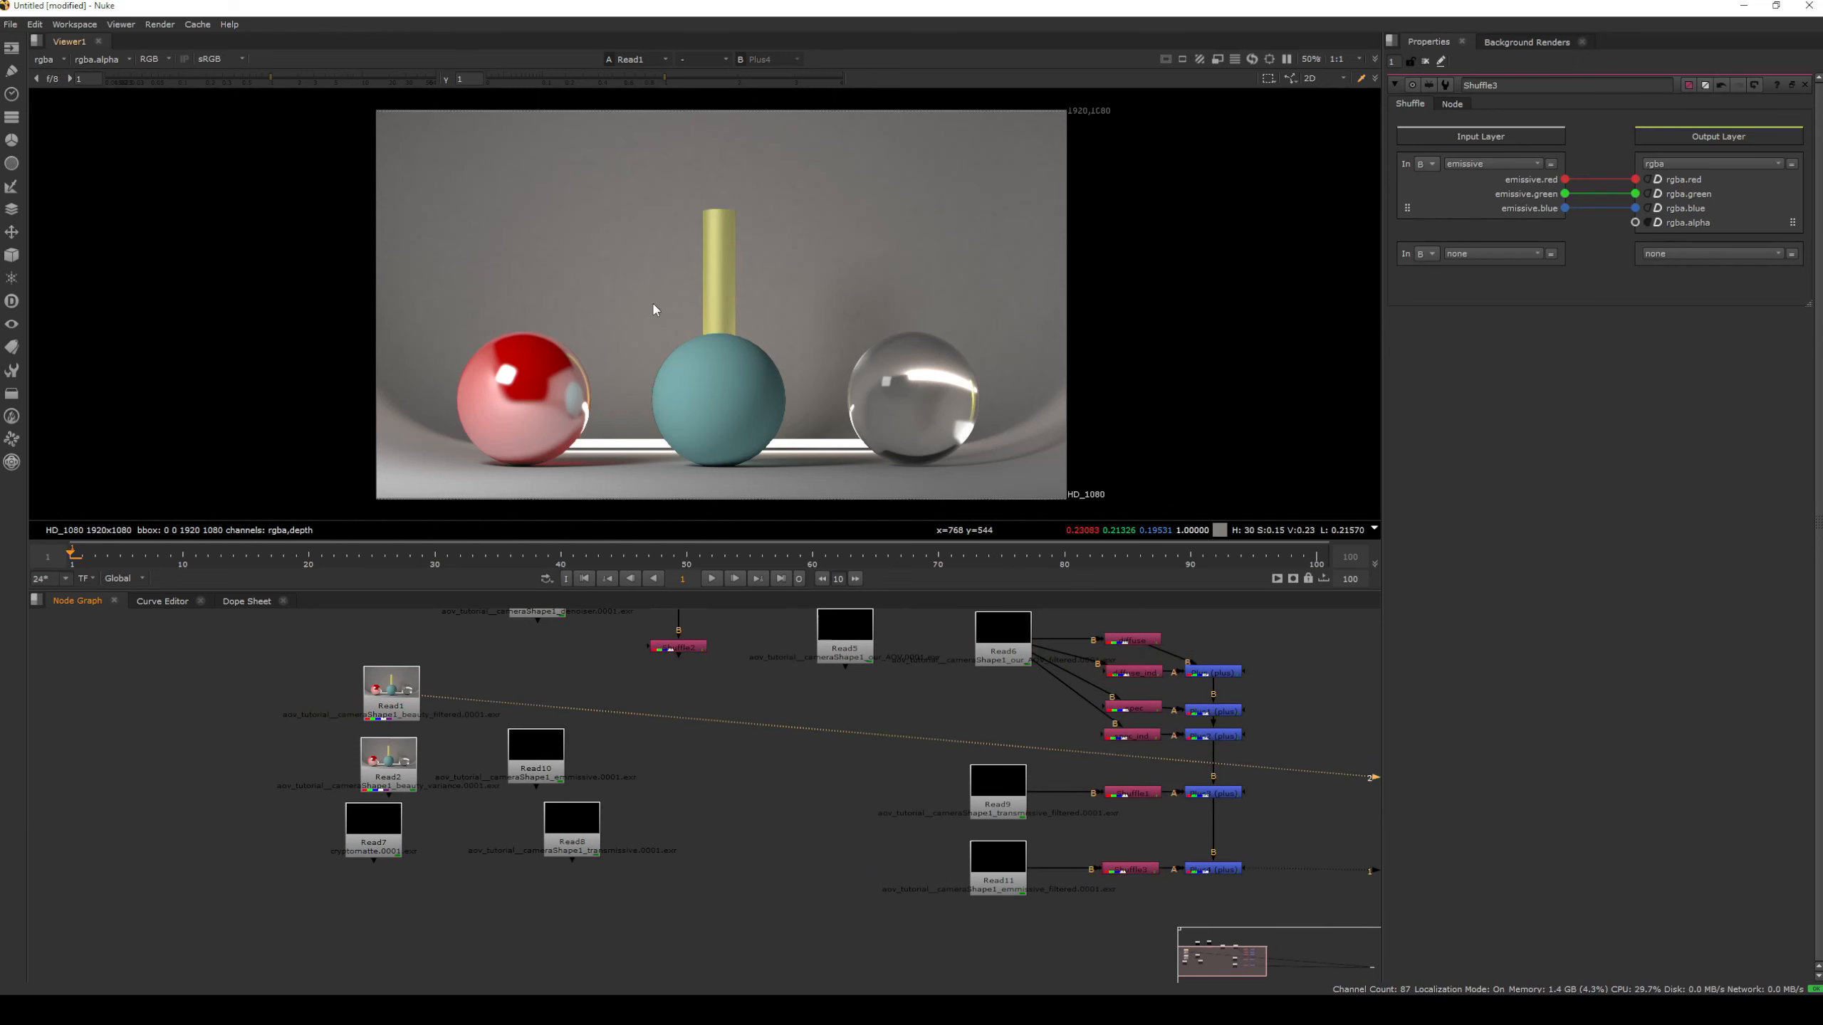
key(1)
key(2)
key(1)
key(2)
key(1)
click(1274, 819)
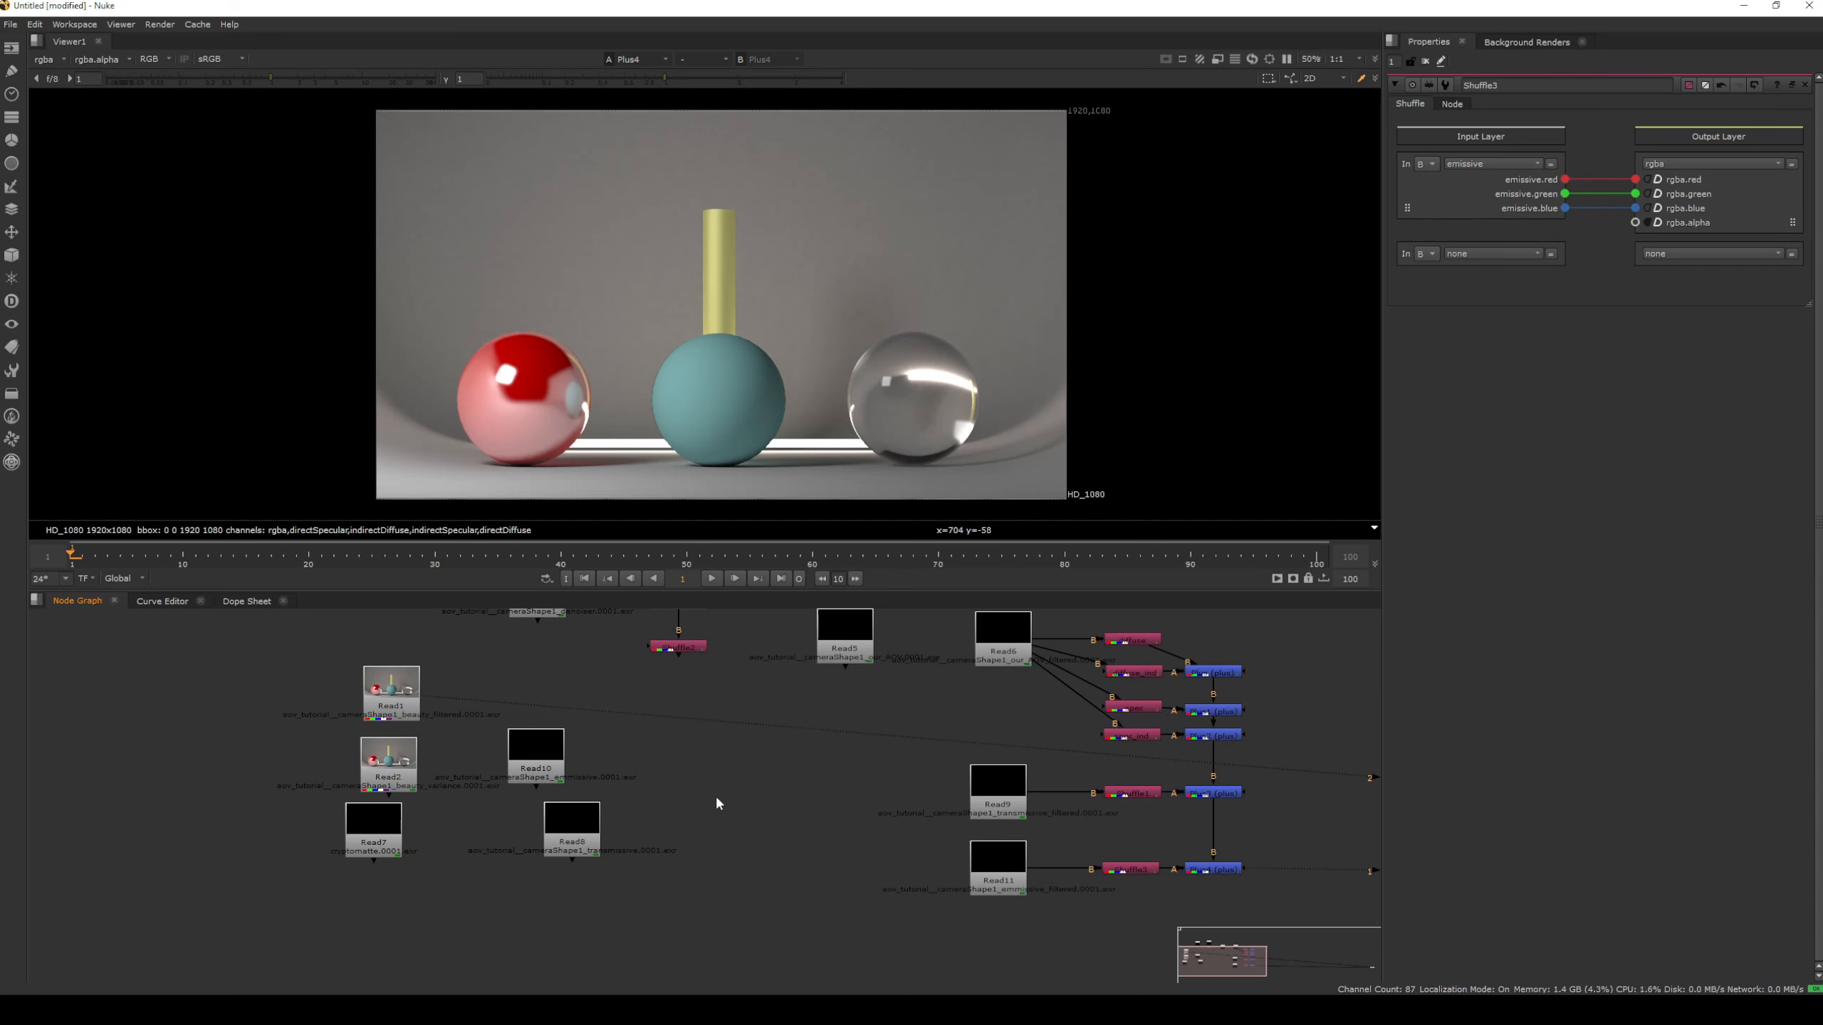
View the spec_ind Shuffle to inspect the indirect specular pass on its own
middle_drag(765, 790, 761, 848)
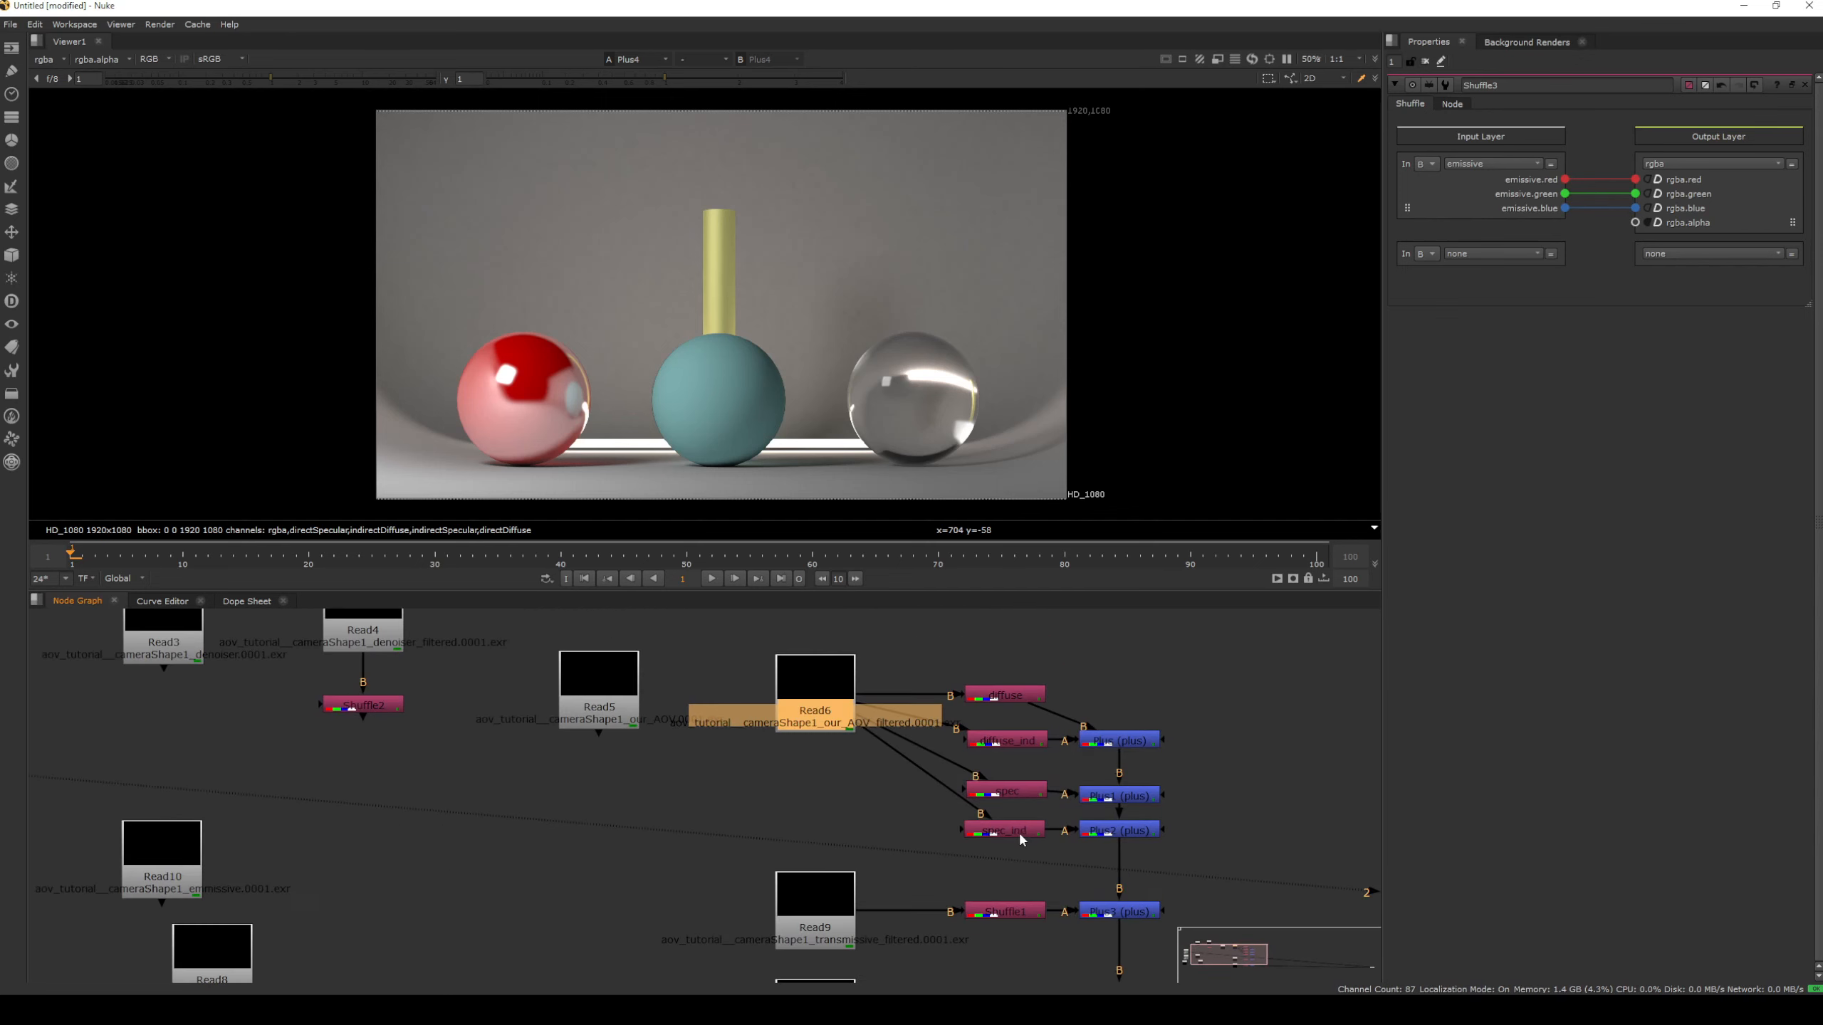
click(1017, 836)
middle_drag(539, 851, 655, 809)
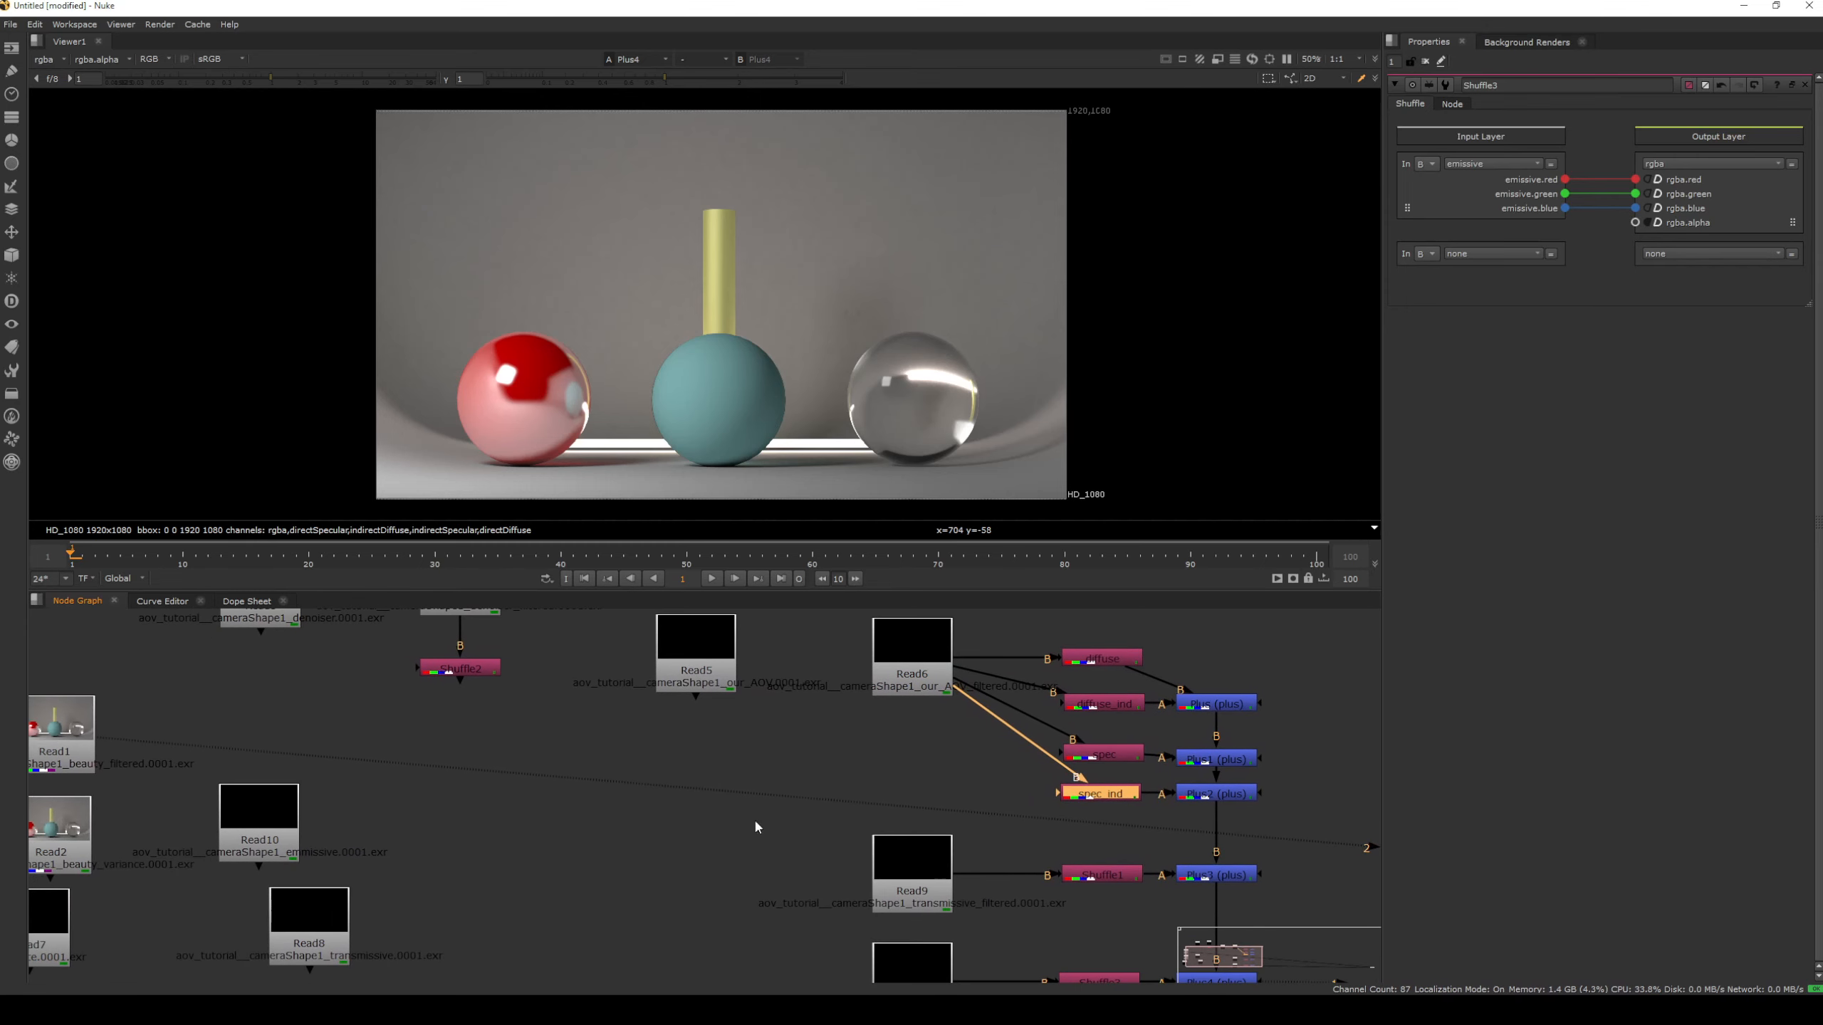
key(1)
click(1163, 817)
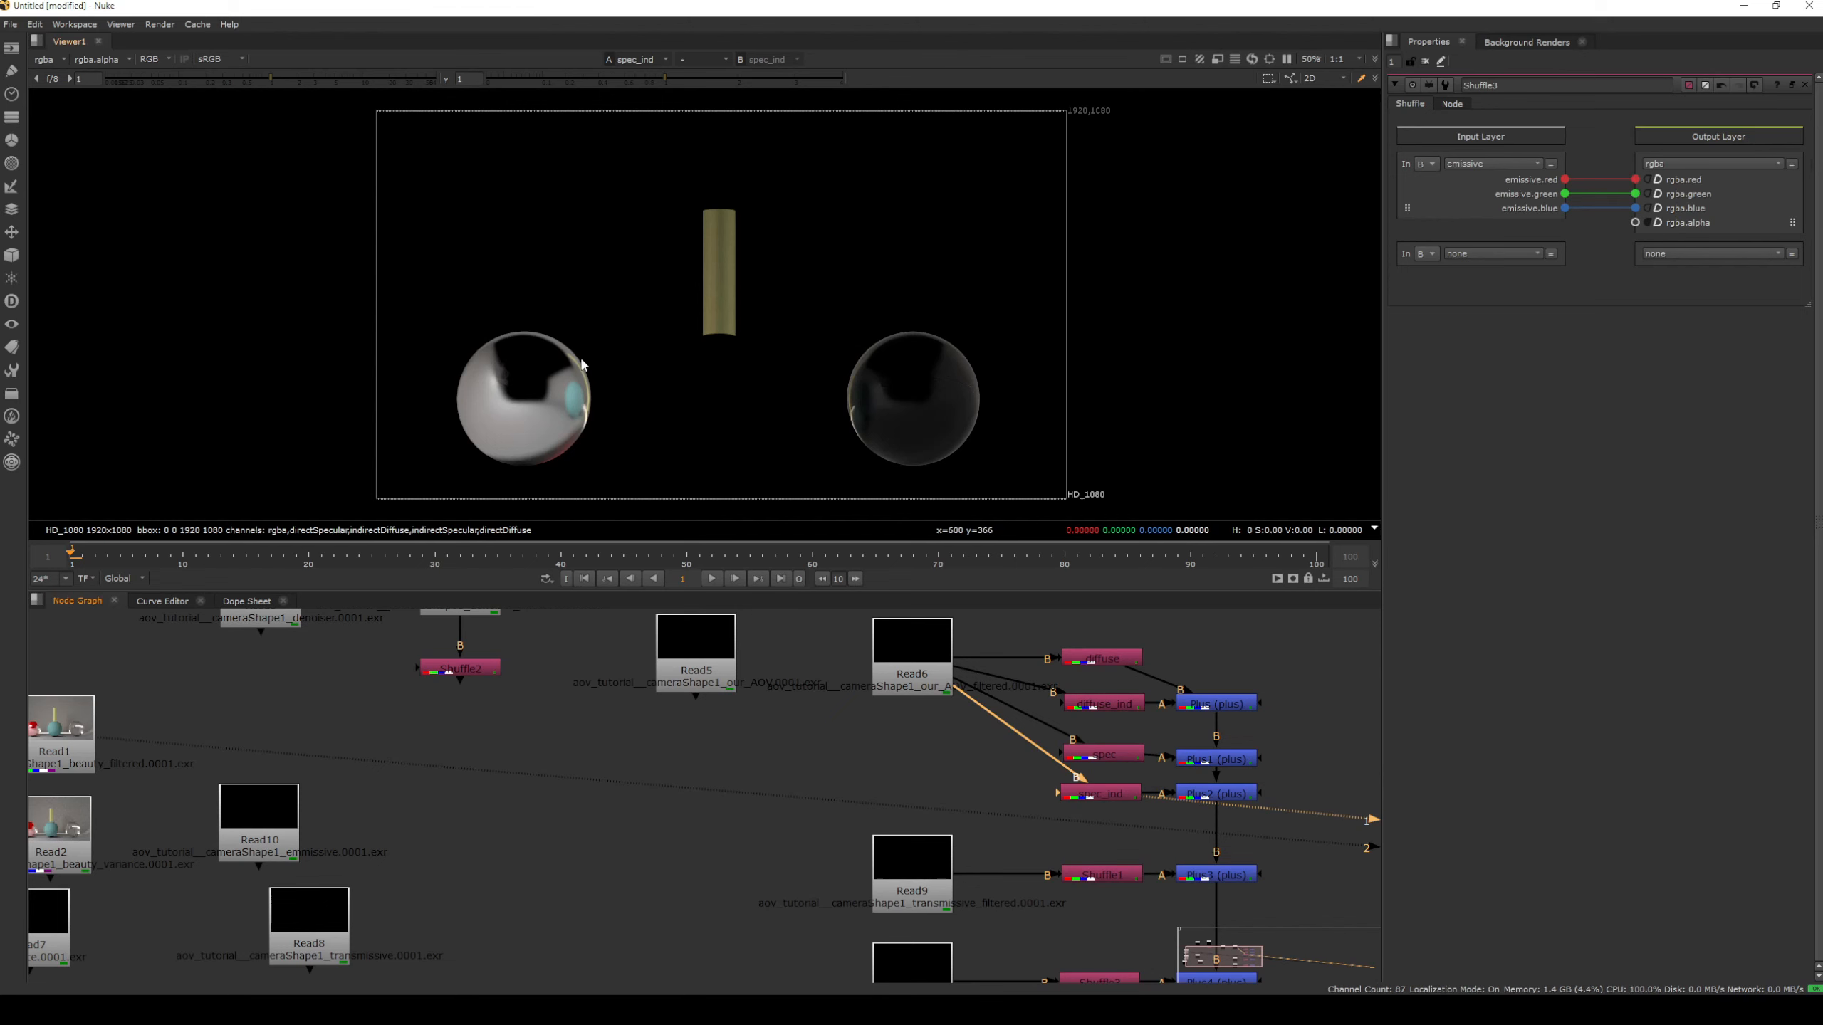
Move Read5, Read6 and the spec_ind Shuffle away from the Plus chain to make room before Plus2
drag(673, 635, 575, 615)
drag(919, 646, 804, 646)
drag(1092, 789, 909, 789)
middle_drag(617, 807, 680, 774)
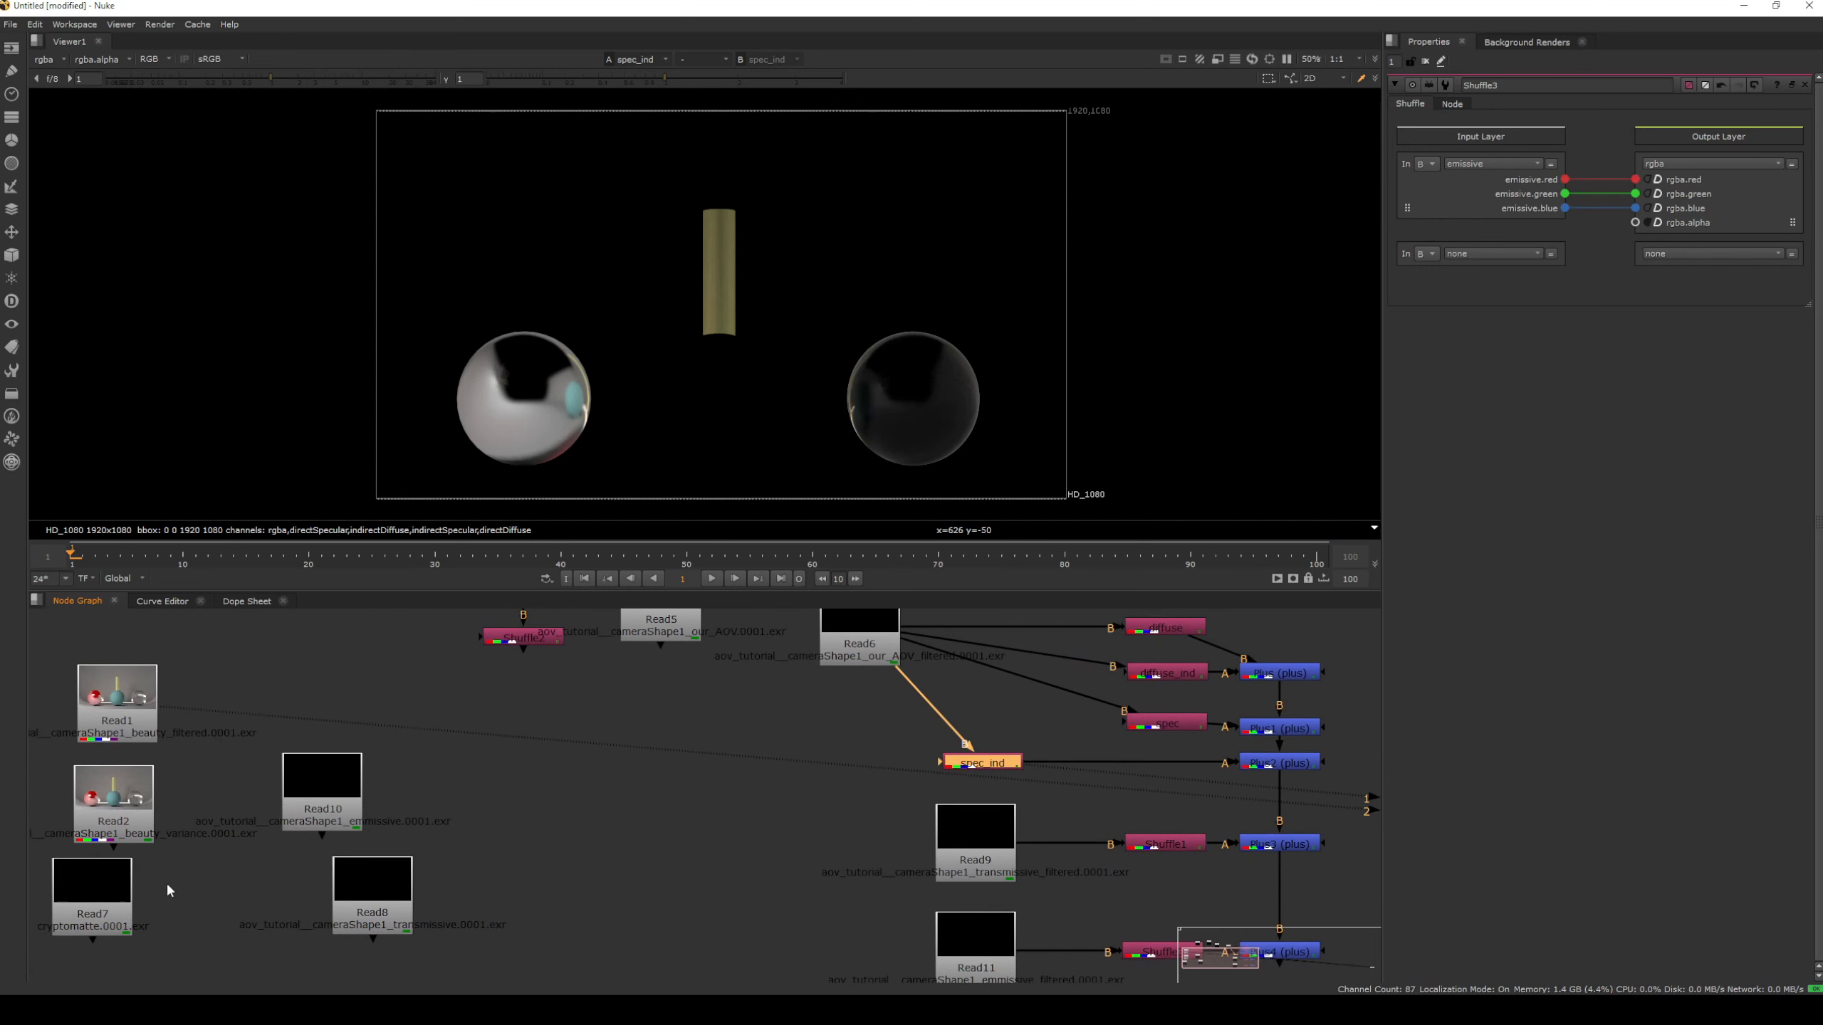
Place the cryptomatte read near Read9, add a Cryptomatte node below it and view its output
drag(97, 894, 646, 794)
key(1)
key(Tab)
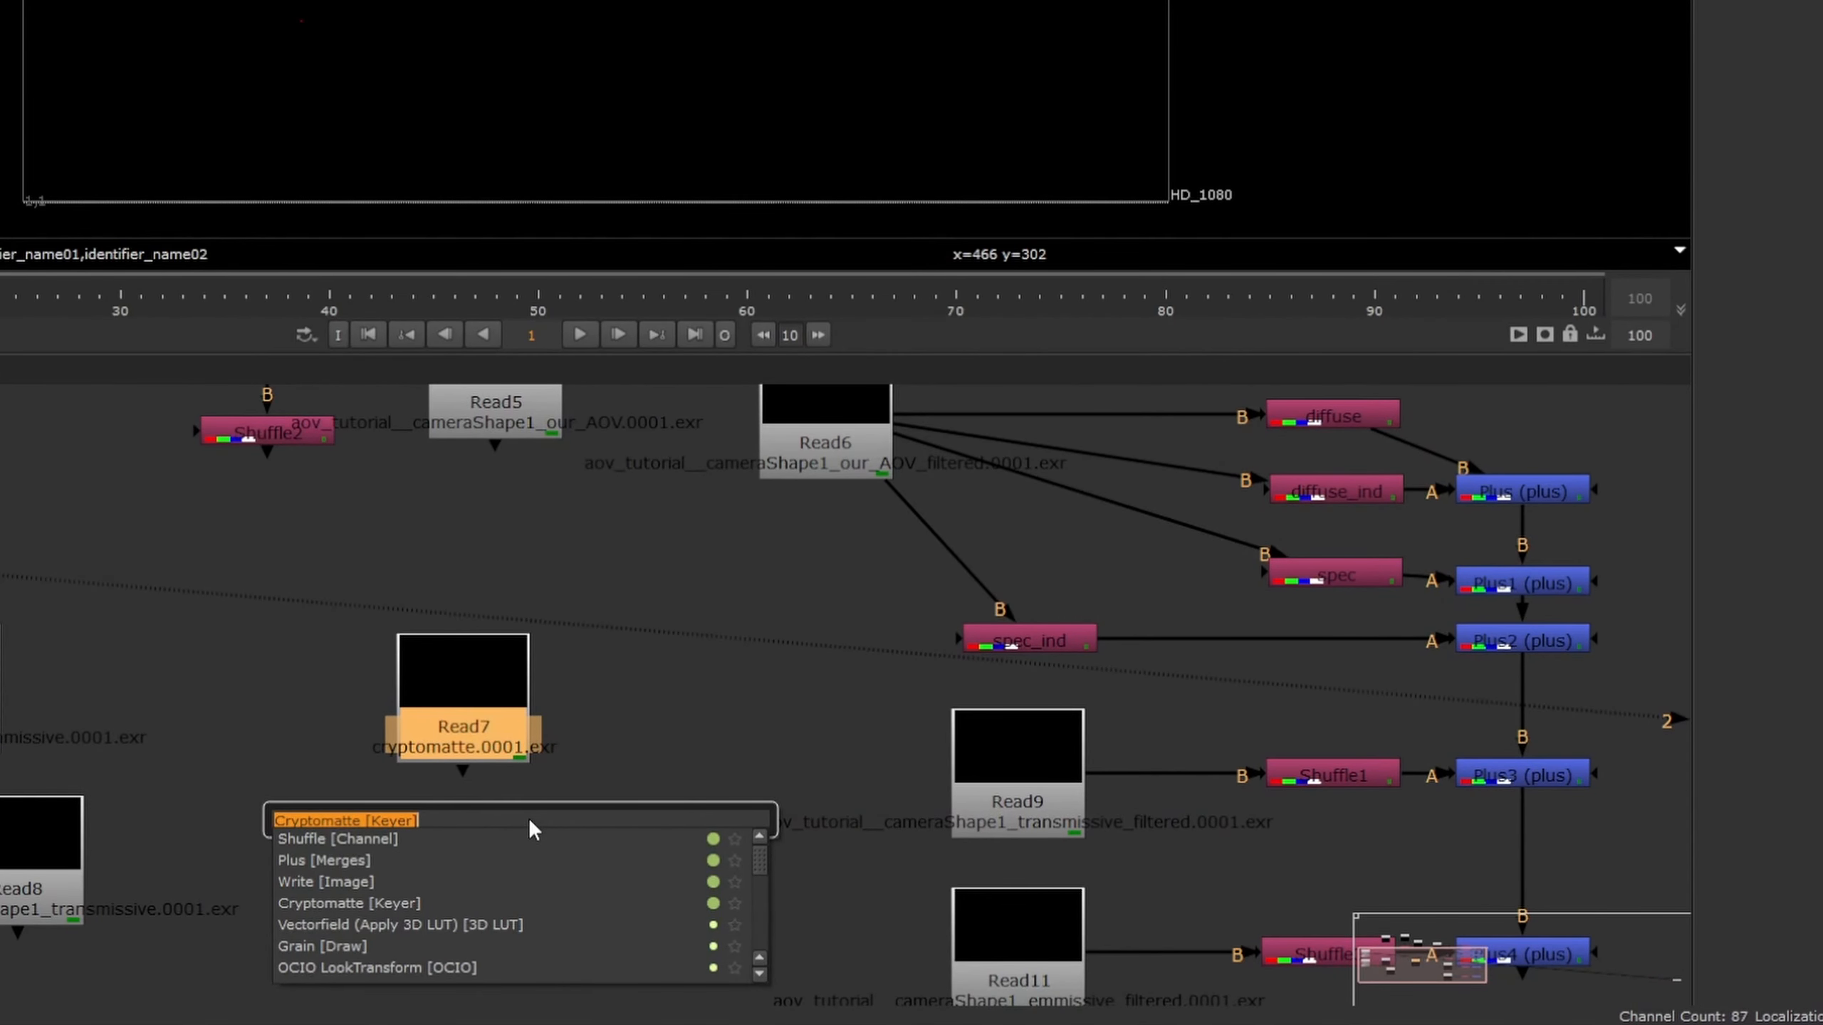
key(Return)
drag(500, 796, 497, 835)
key(1)
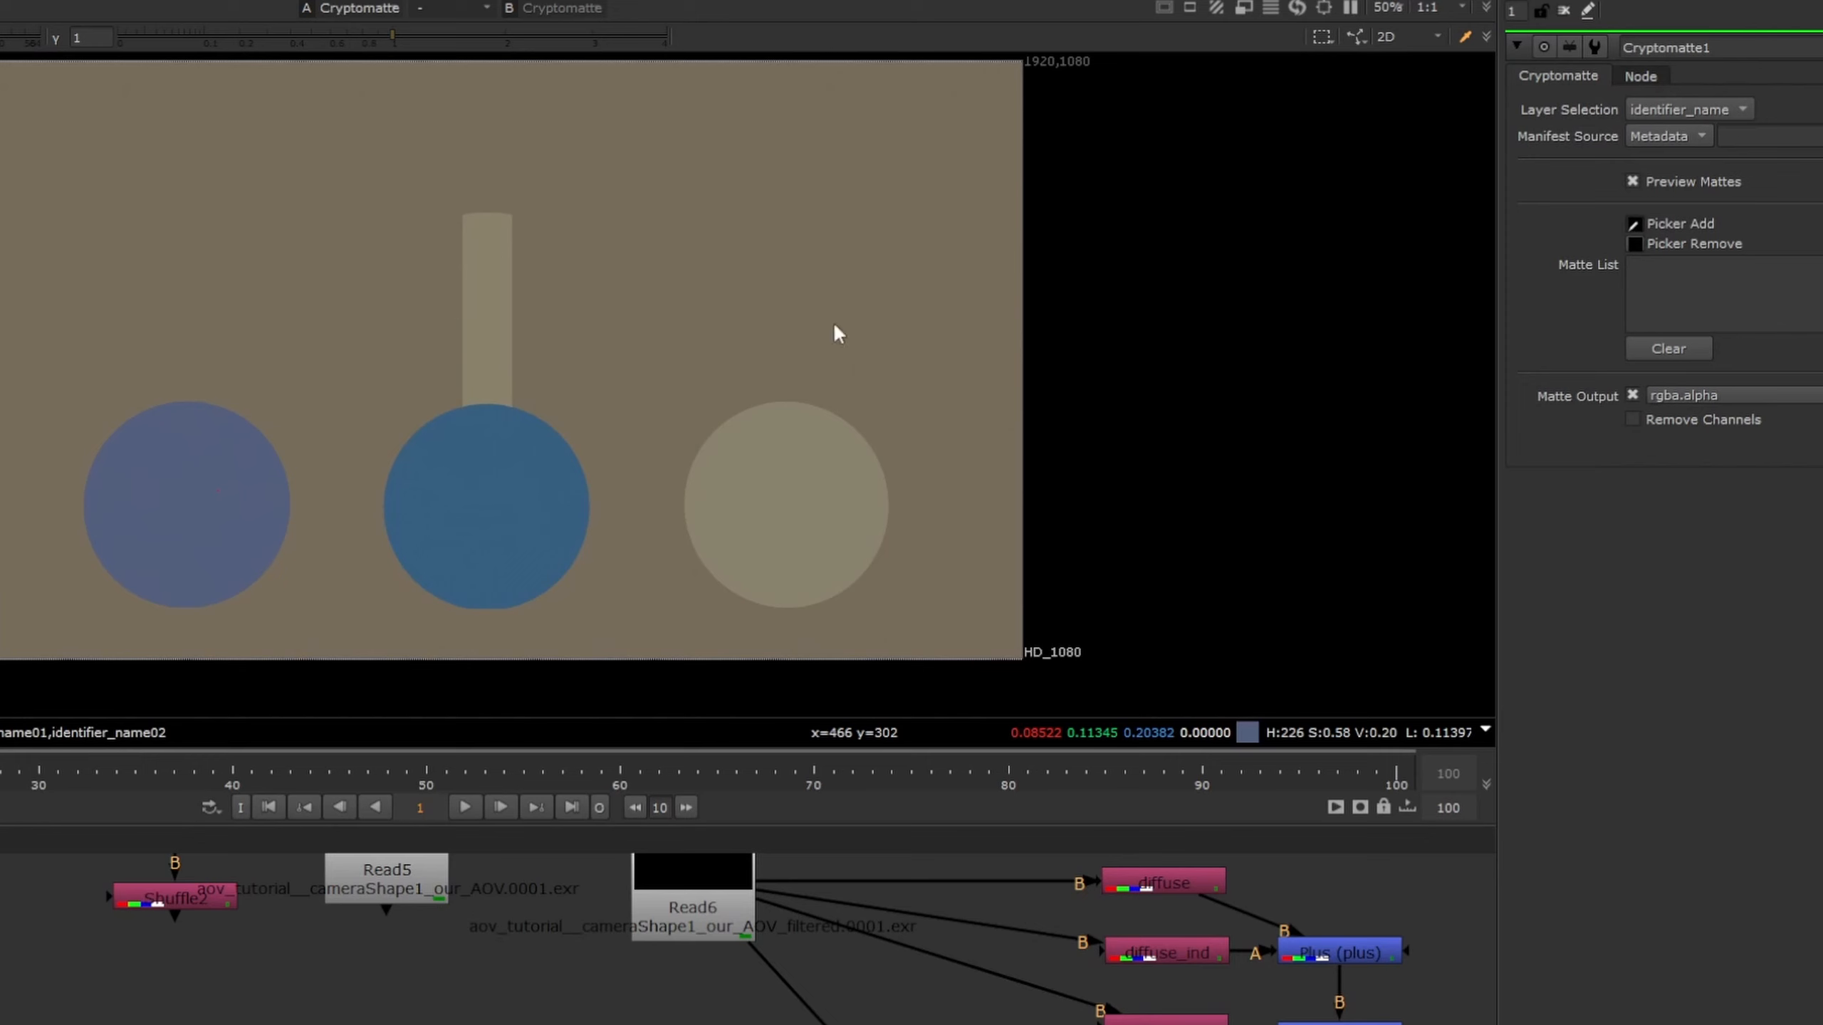
Try Picker Add and Picker Remove on the left sphere in the Cryptomatte preview
middle_drag(967, 317, 981, 302)
middle_drag(415, 283, 425, 297)
ctrl+click(198, 474)
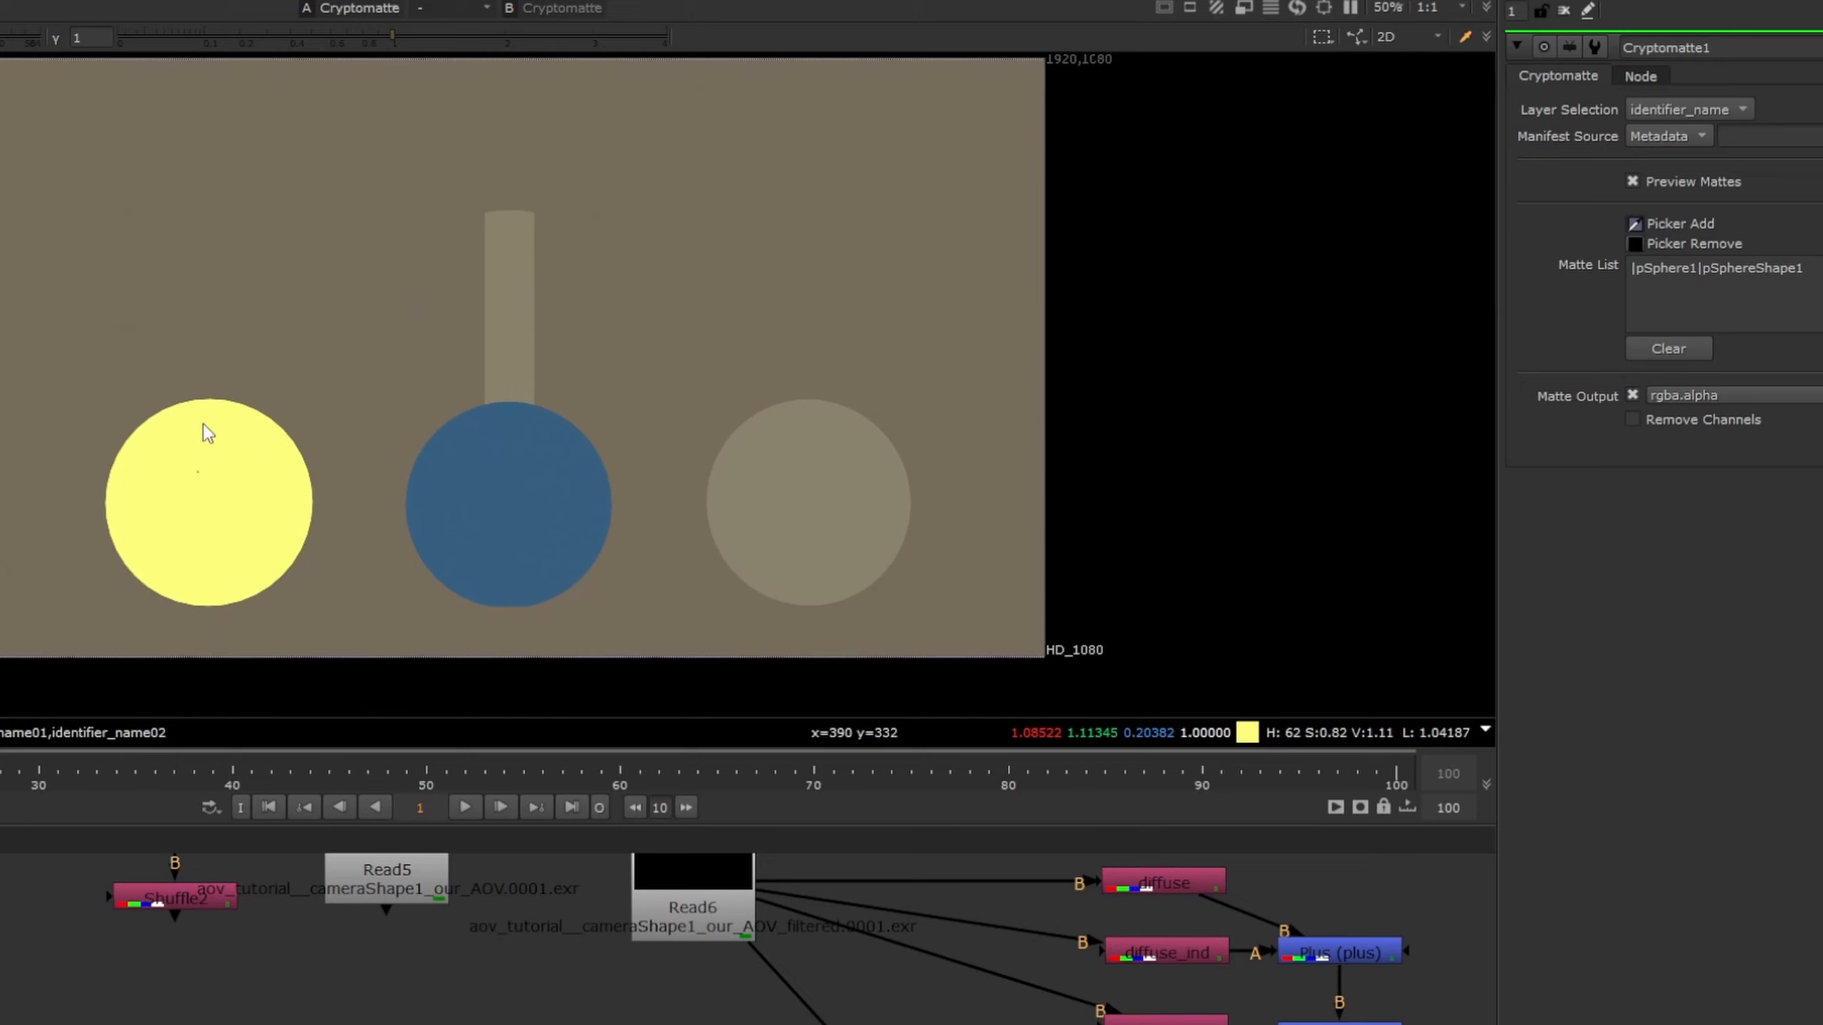
click(1634, 245)
ctrl+click(239, 476)
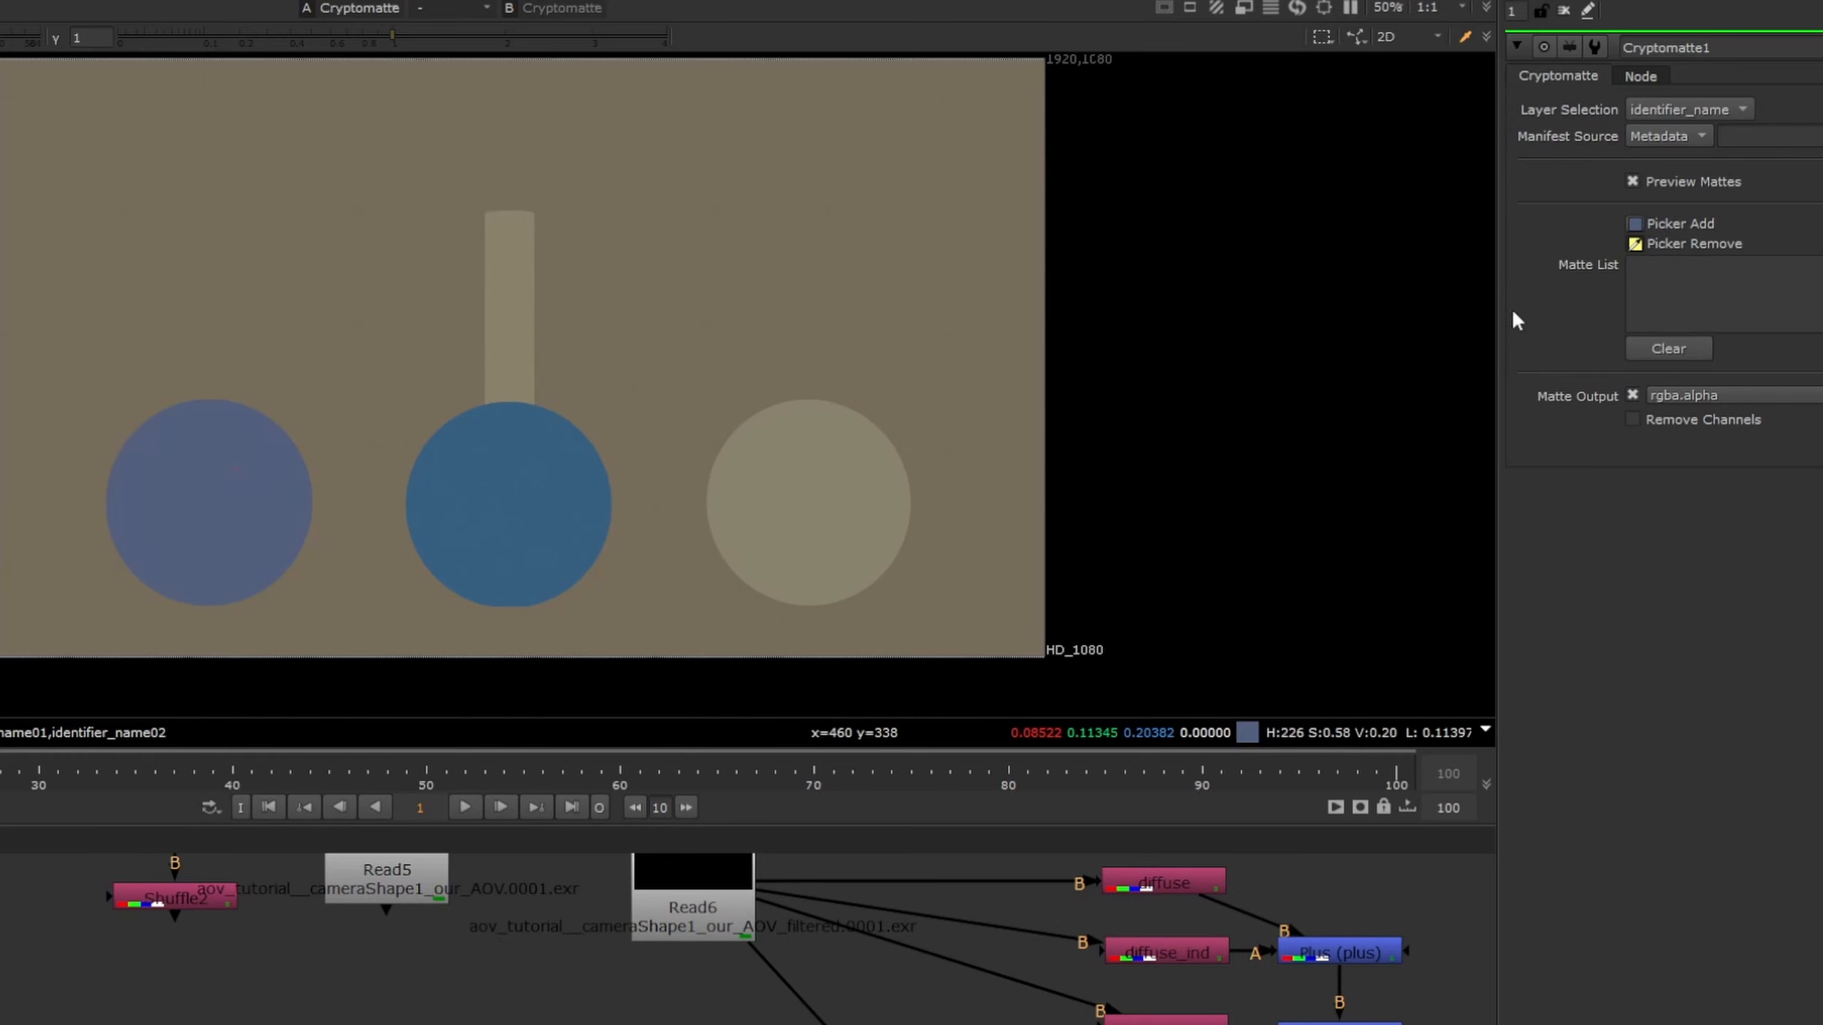
Add the left sphere to the Cryptomatte matte list with Picker Add, and move Cryptomatte1 beside its read node
click(1635, 224)
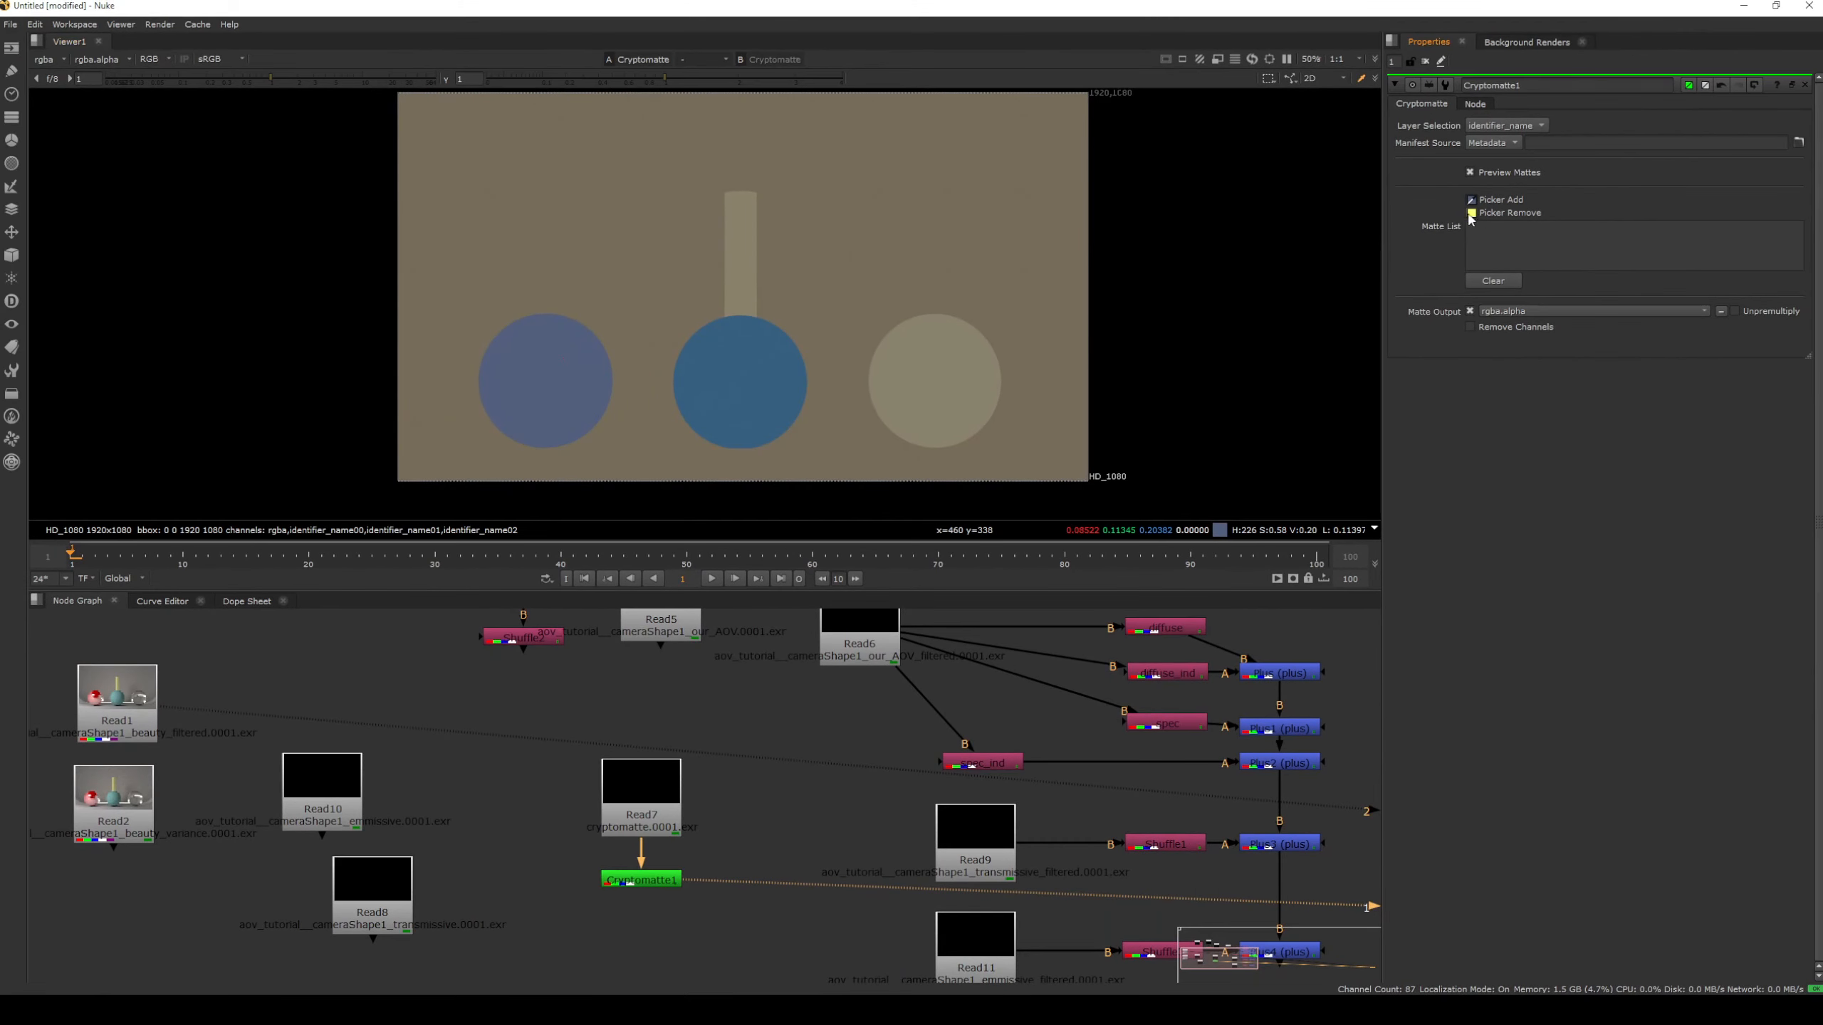
ctrl+click(546, 382)
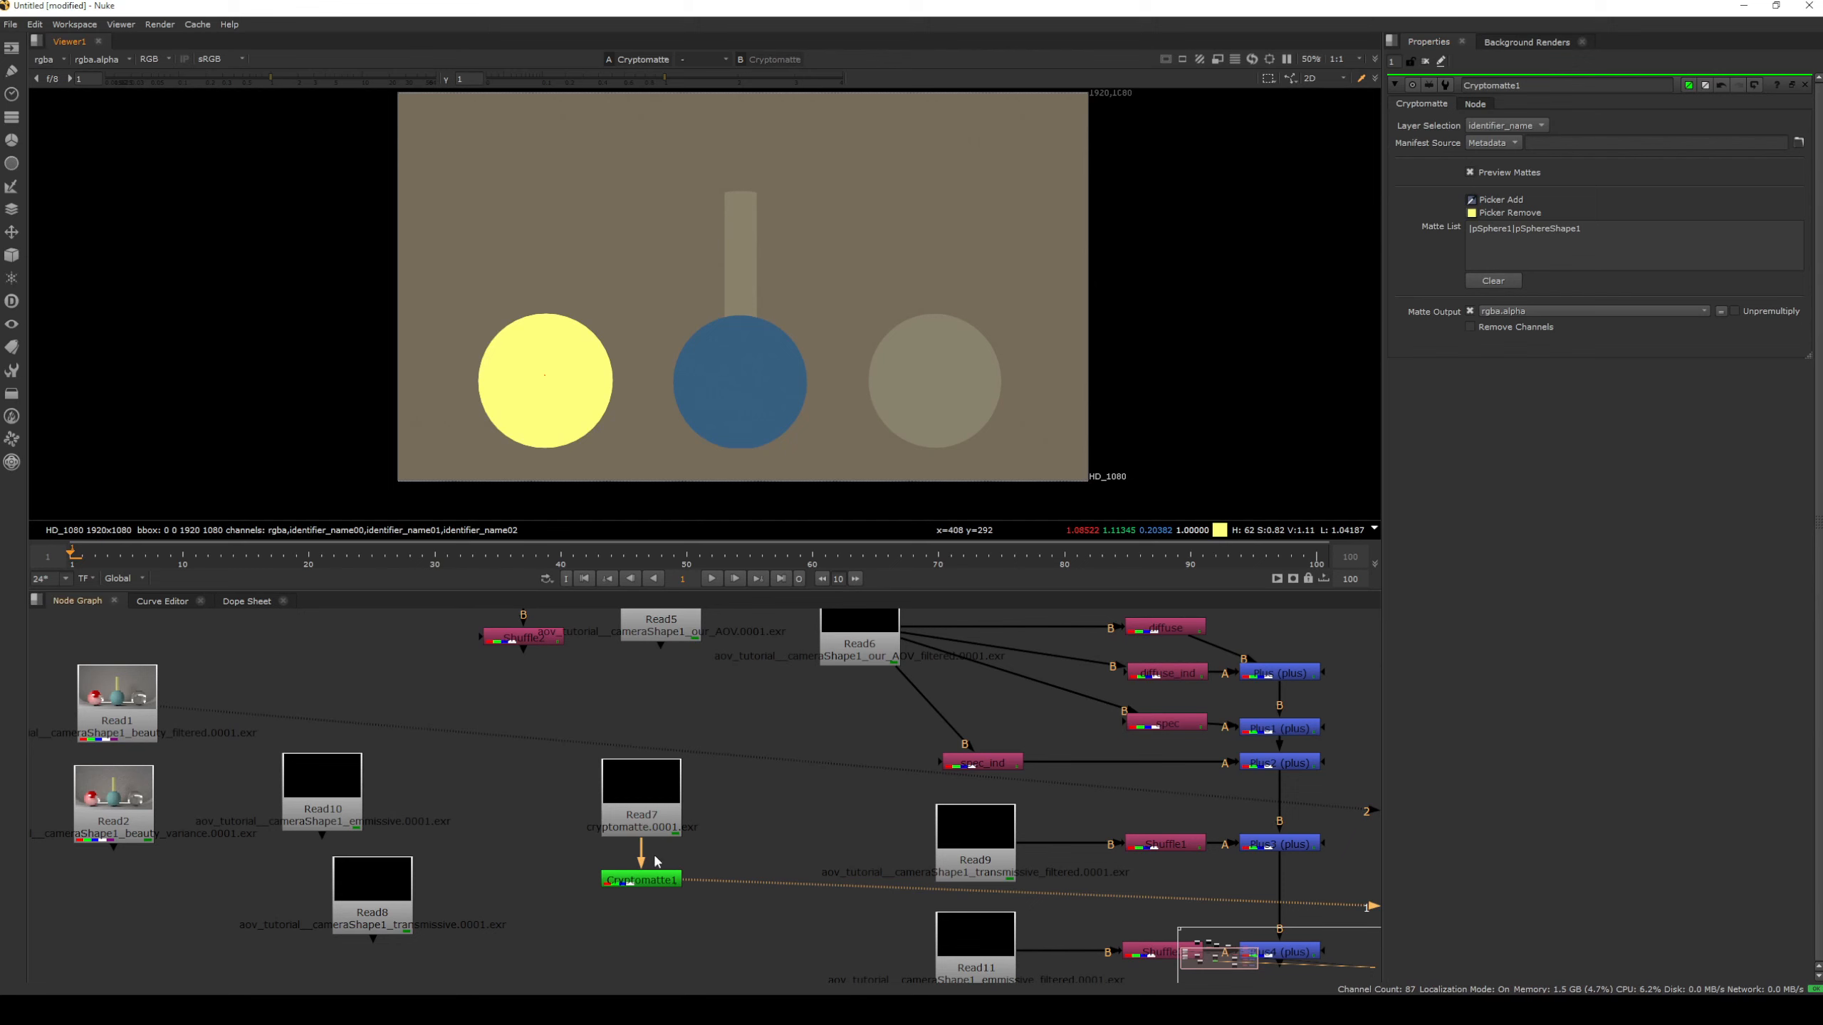
drag(649, 880, 795, 807)
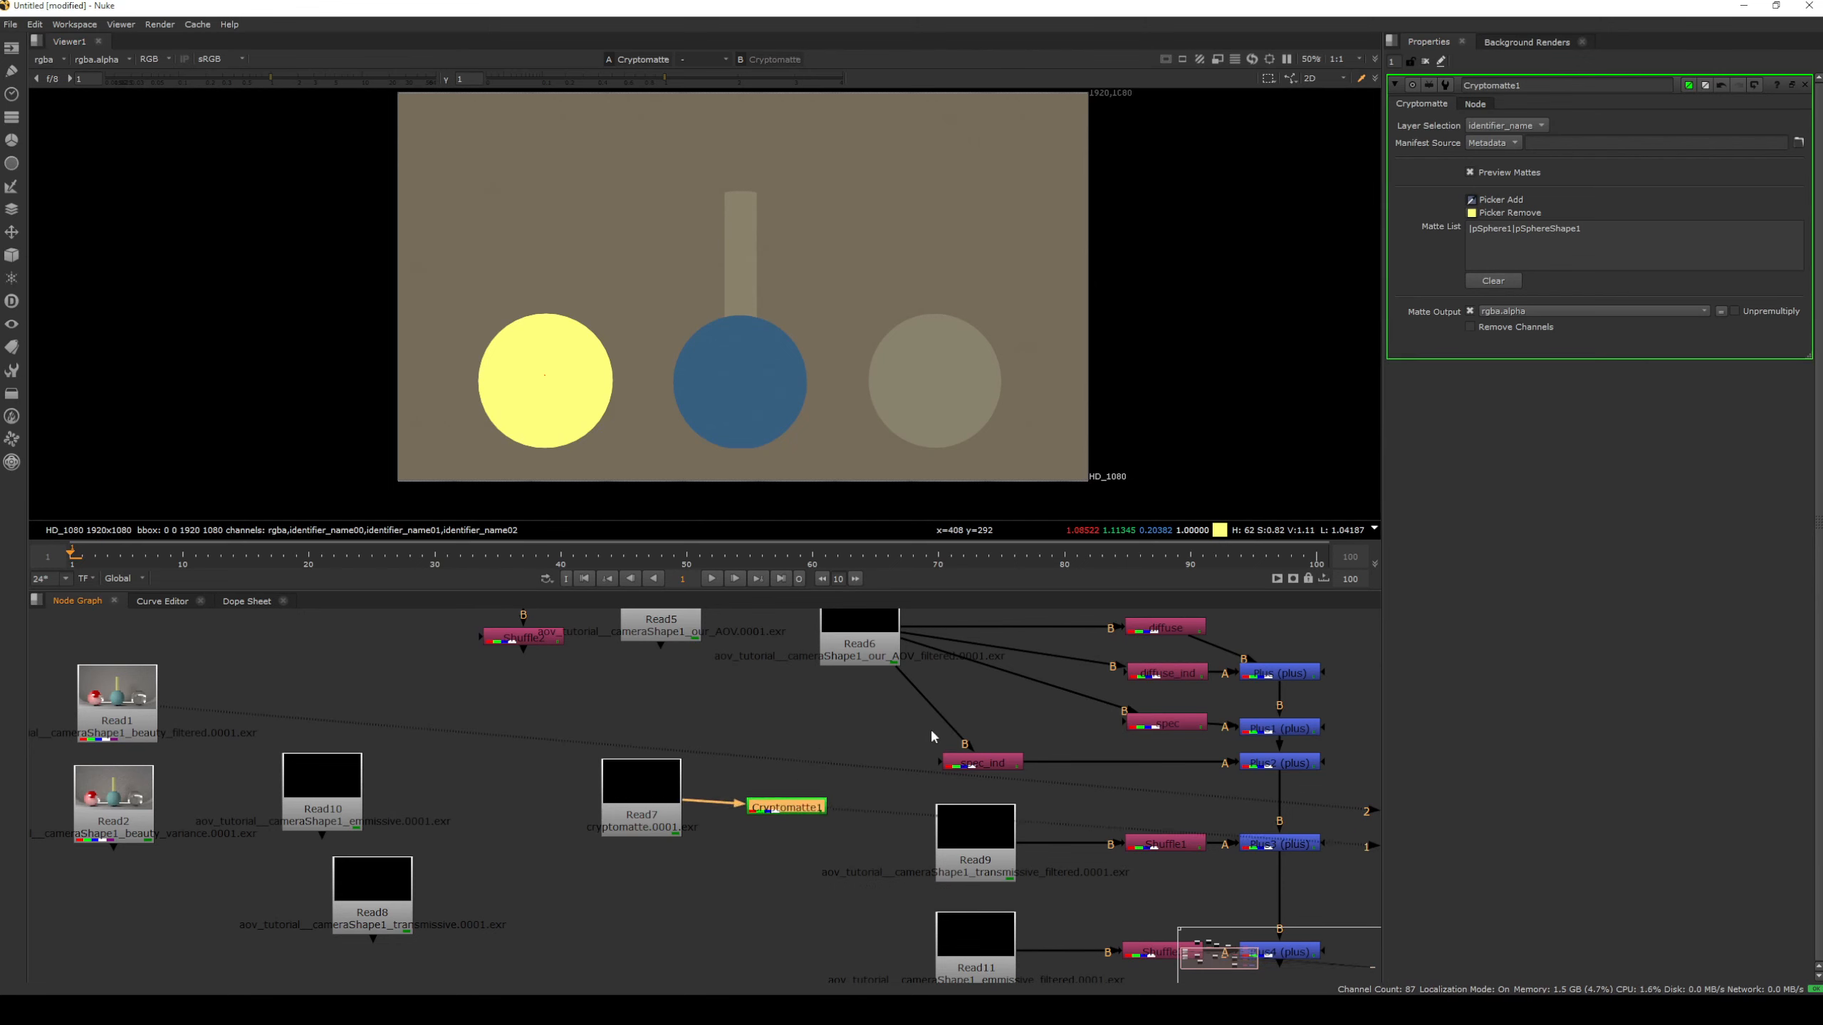
Insert a Grade node between the spec_ind Shuffle and Plus2, and view it
click(989, 763)
key(1)
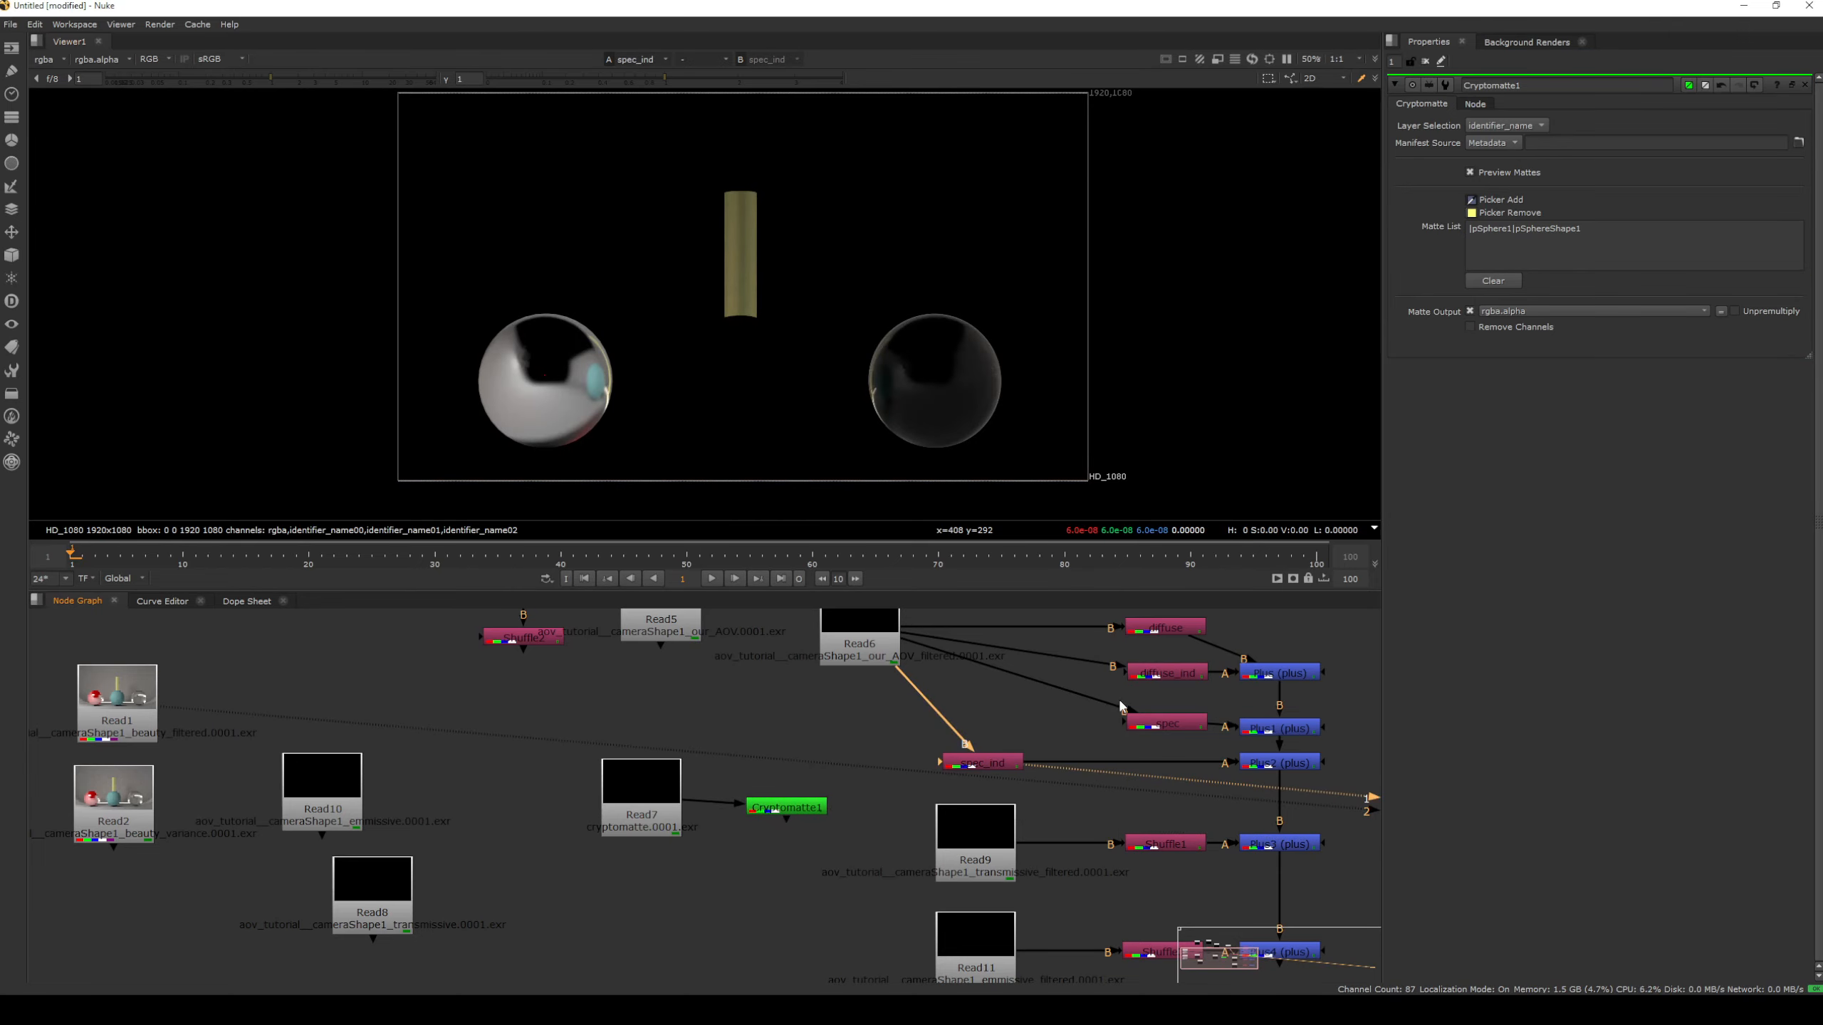
key(l)
key(Tab)
text(grade)
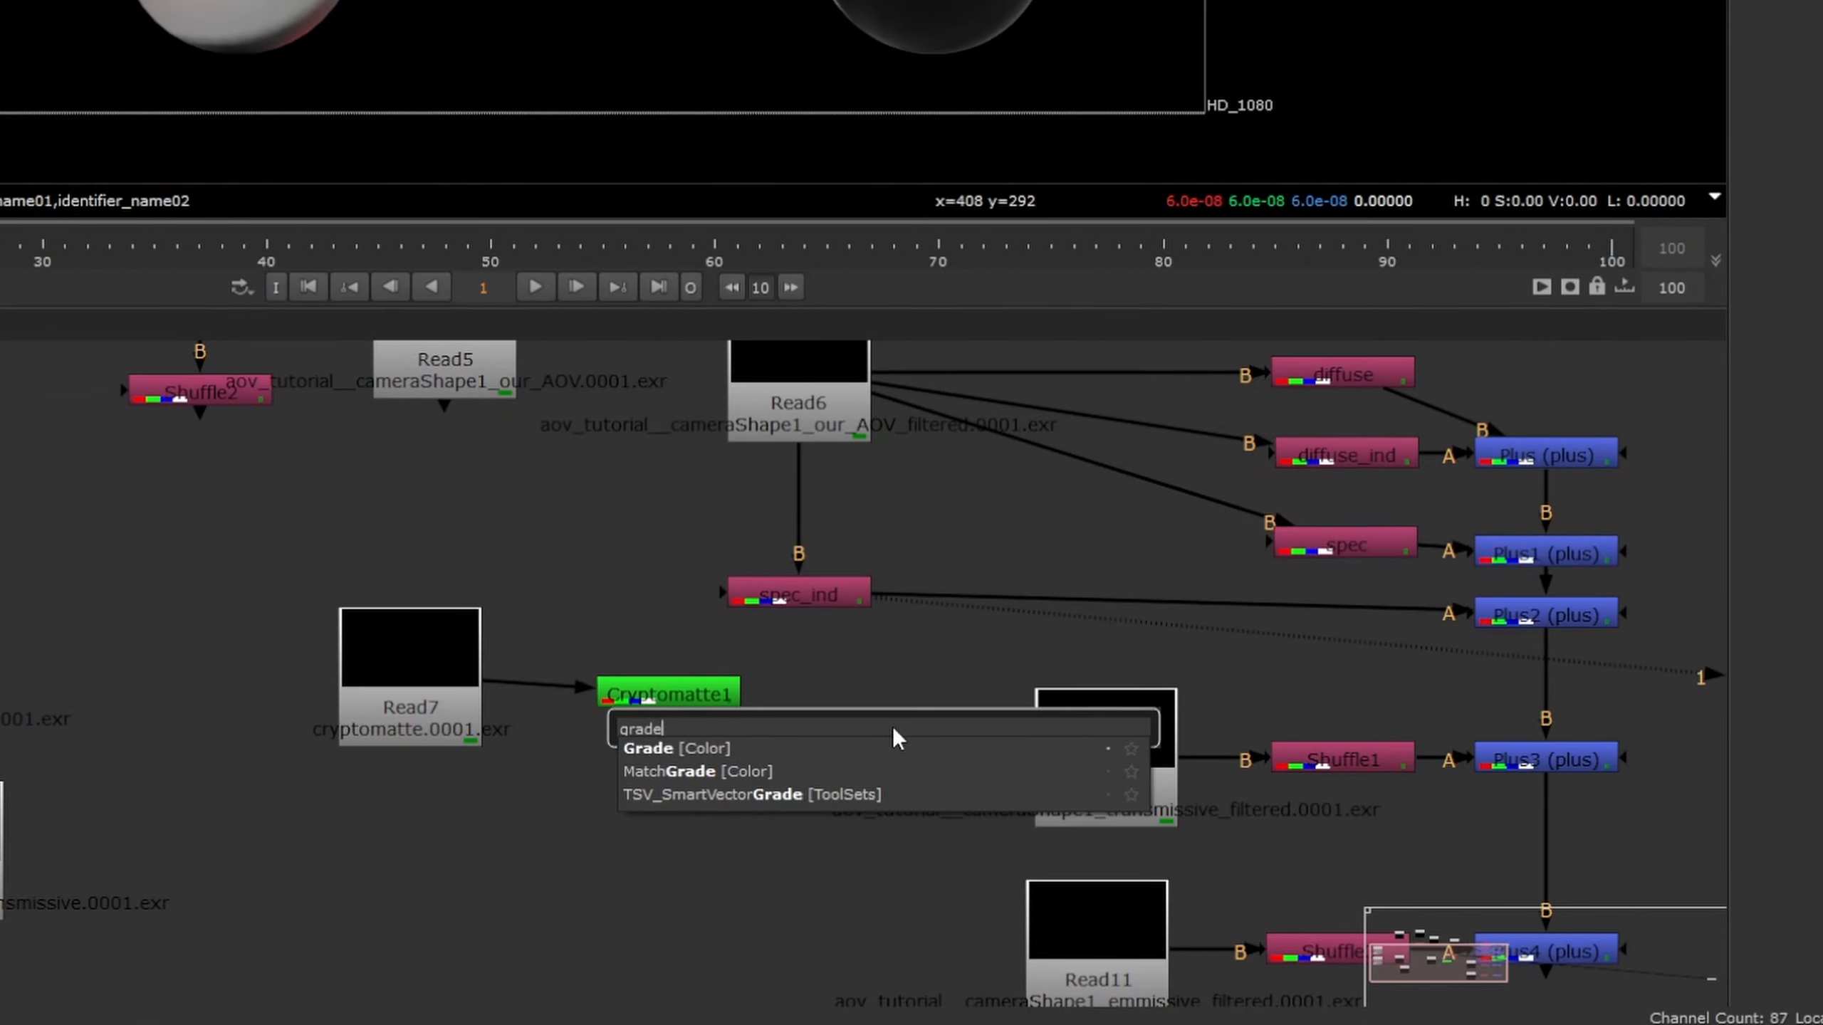
key(Return)
drag(883, 734, 1047, 600)
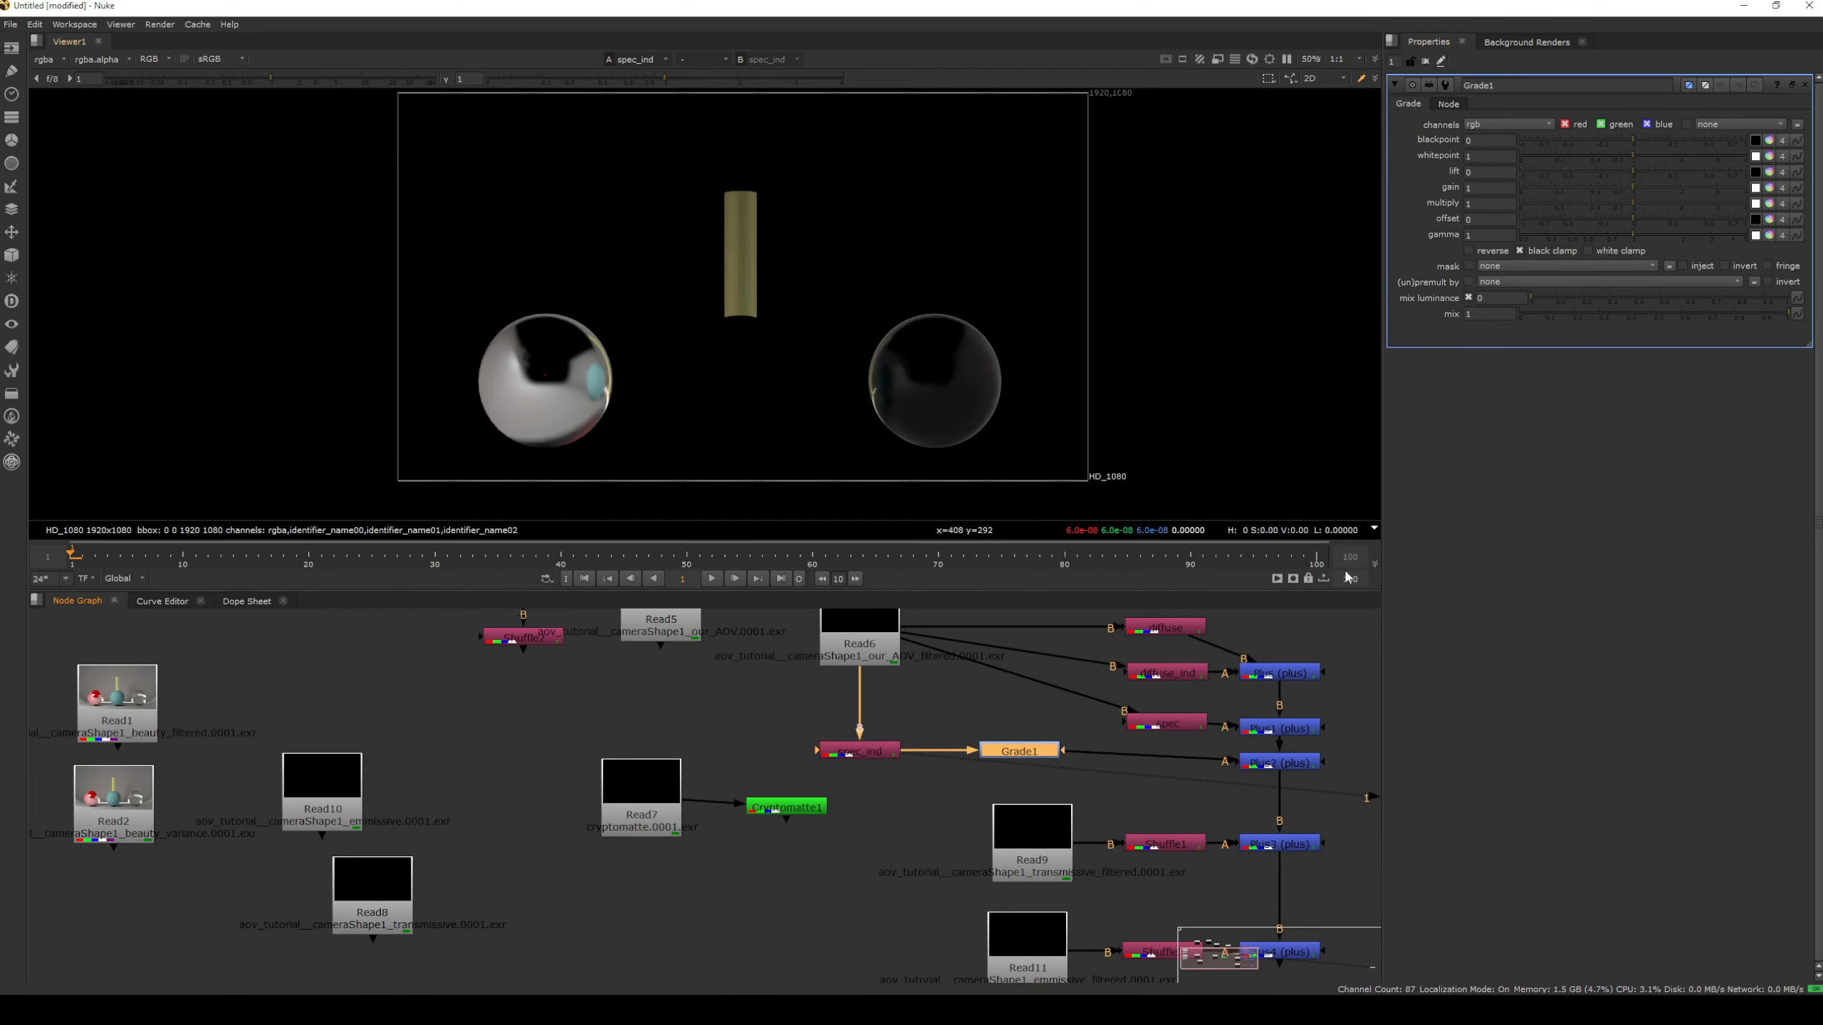
key(1)
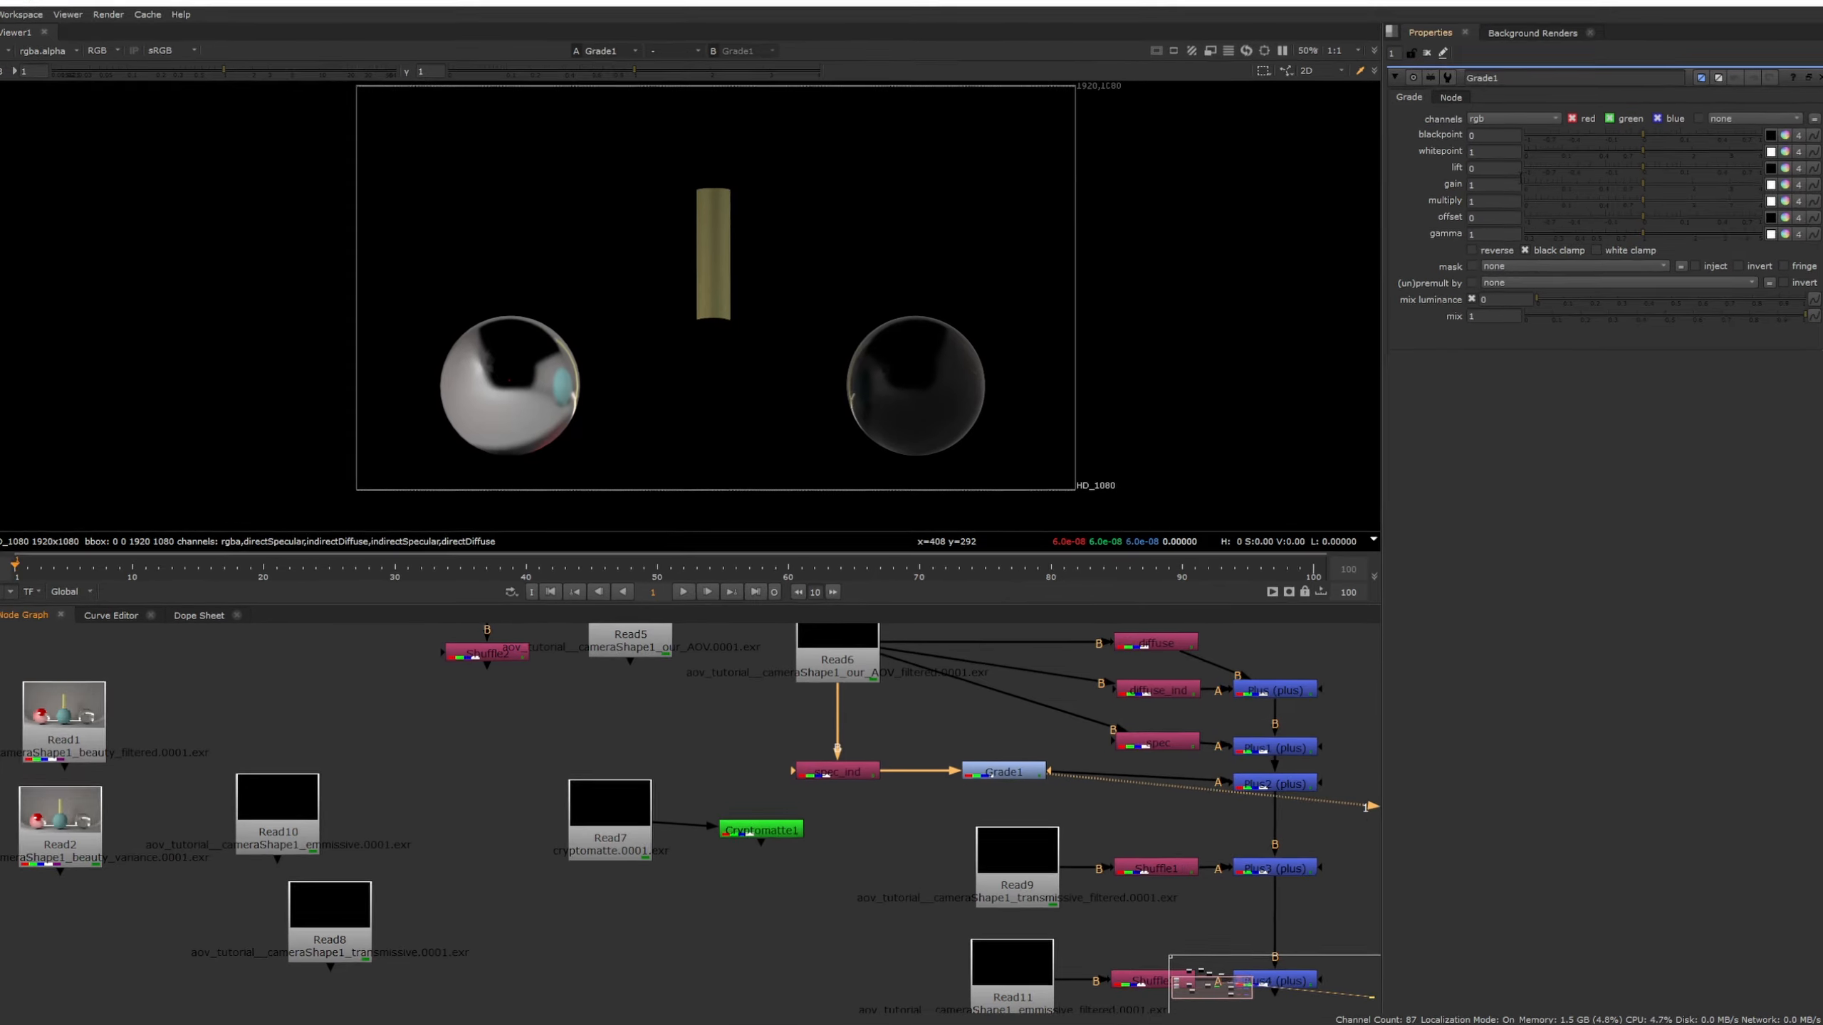
Lower Grade1's multiply to 0.18 and connect its mask input to Cryptomatte1
mouse_move(1632, 189)
mouse_down()
mouse_move(1670, 189)
mouse_move(1583, 192)
mouse_move(1706, 148)
mouse_move(1689, 173)
mouse_move(1743, 175)
mouse_move(1650, 190)
mouse_up()
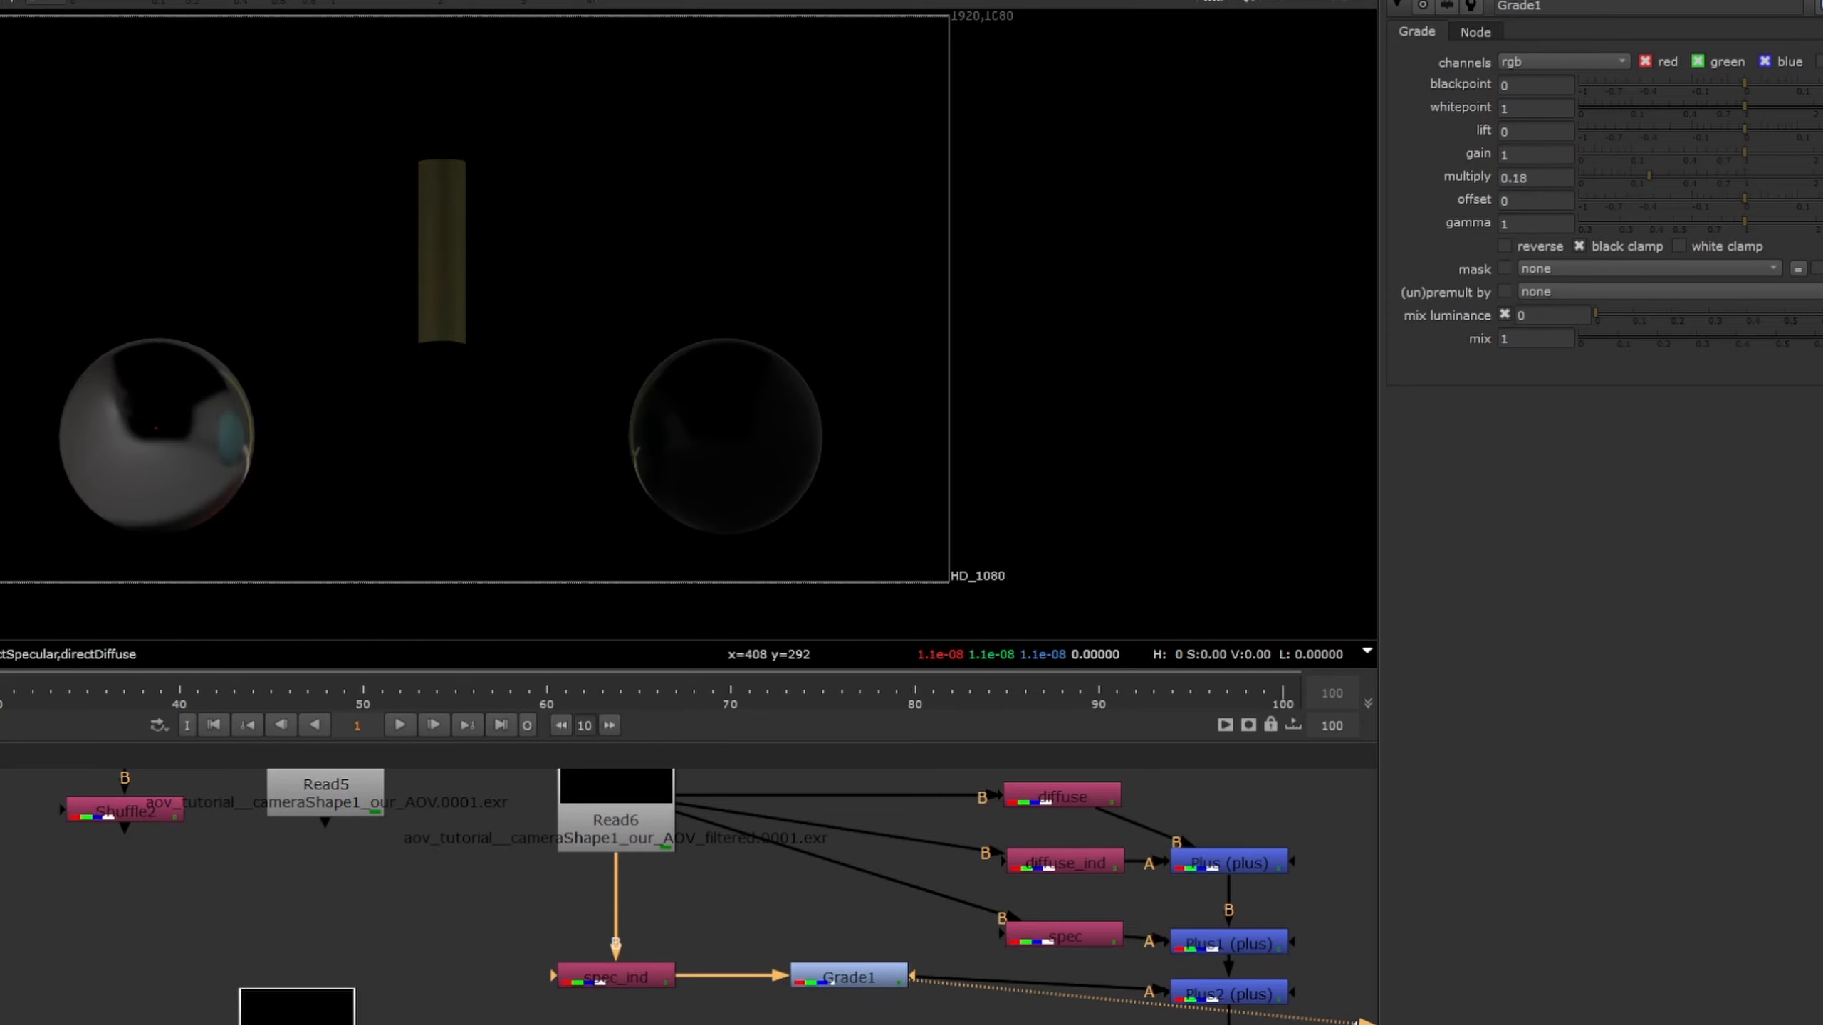
scroll(898, 979, up, 4)
drag(926, 969, 977, 875)
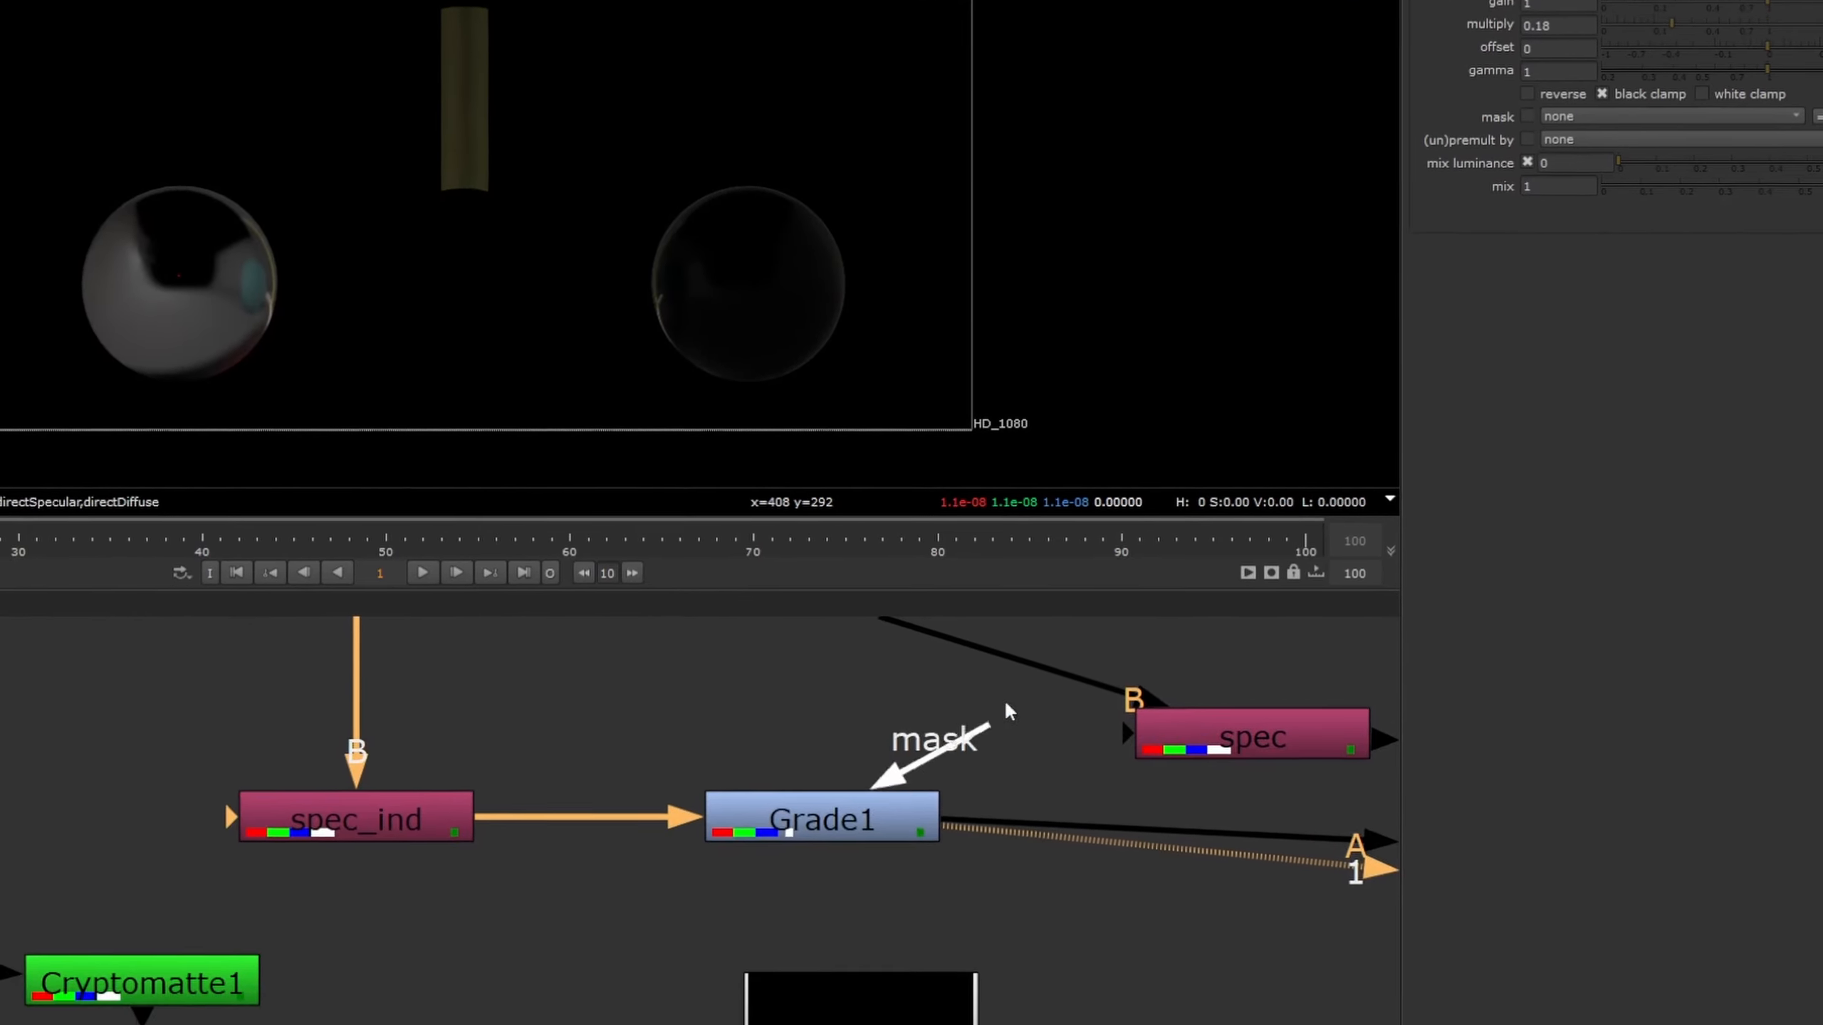
drag(1012, 655, 203, 921)
drag(215, 840, 215, 842)
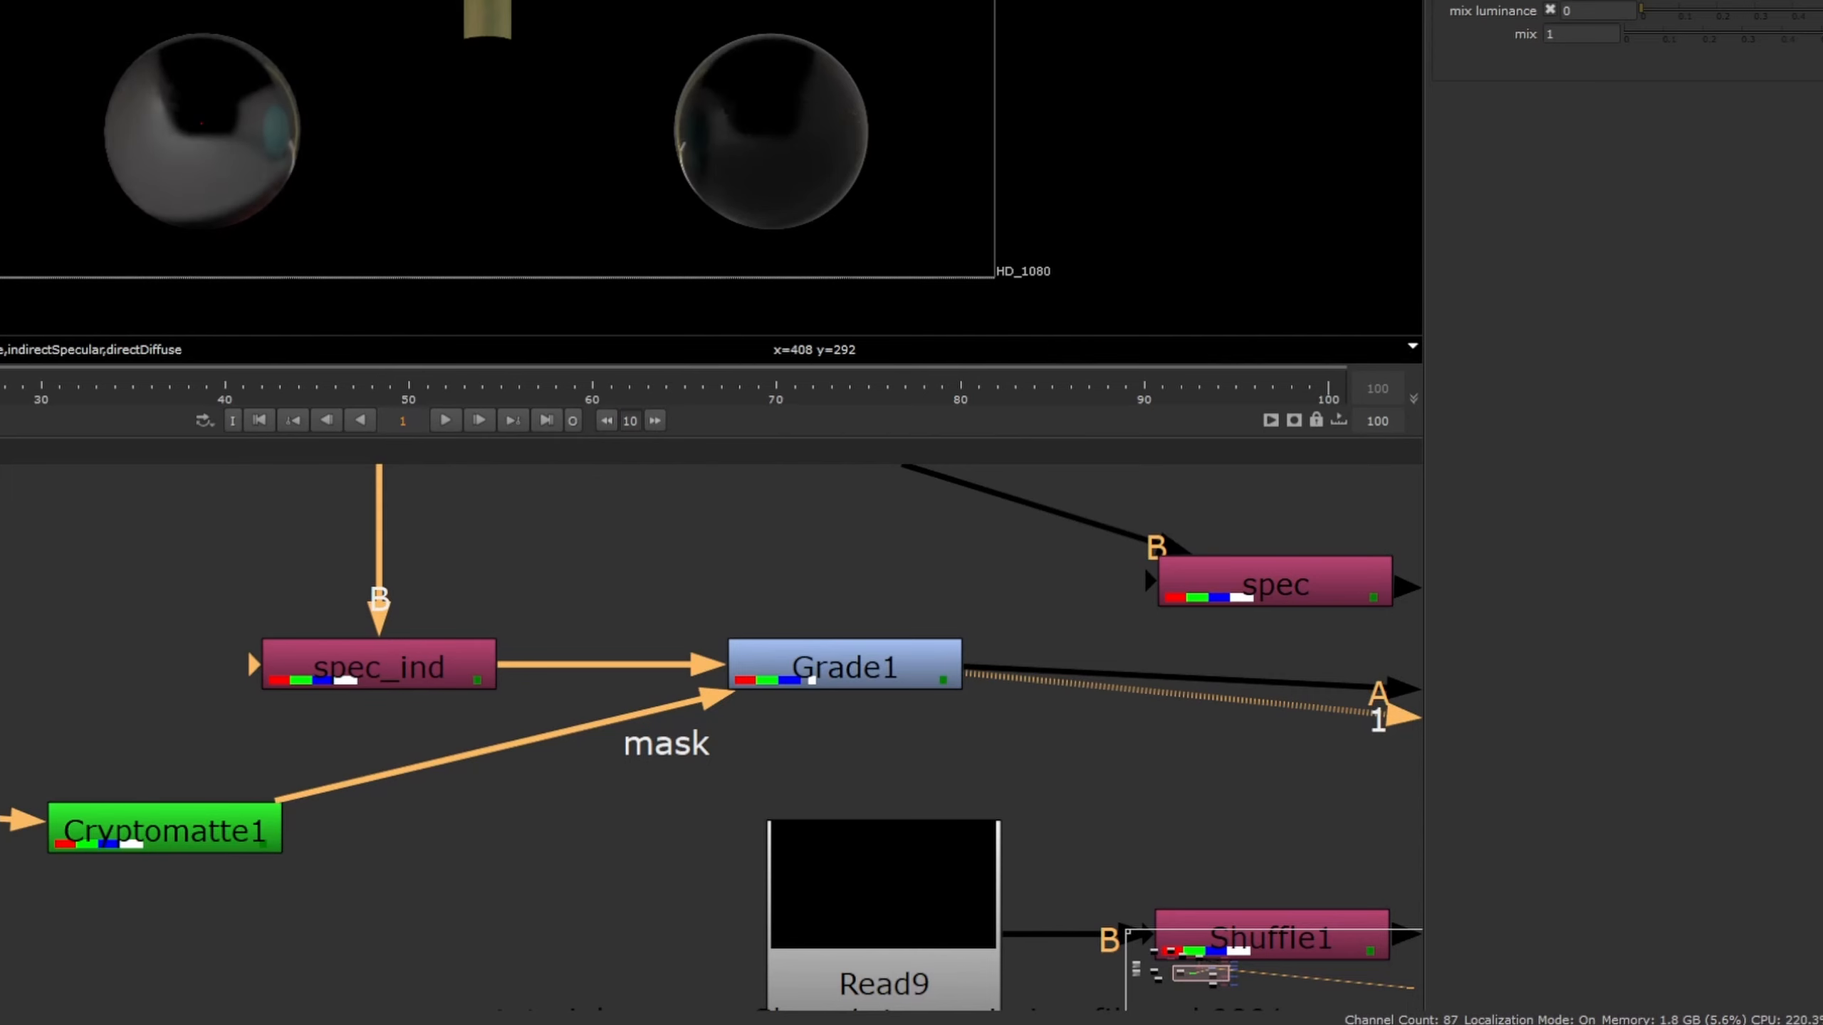
View the combined result at Plus4 and adjust Grade1's multiply to 0, then up to 0.18
scroll(991, 602, down, 1)
scroll(991, 607, down, 1)
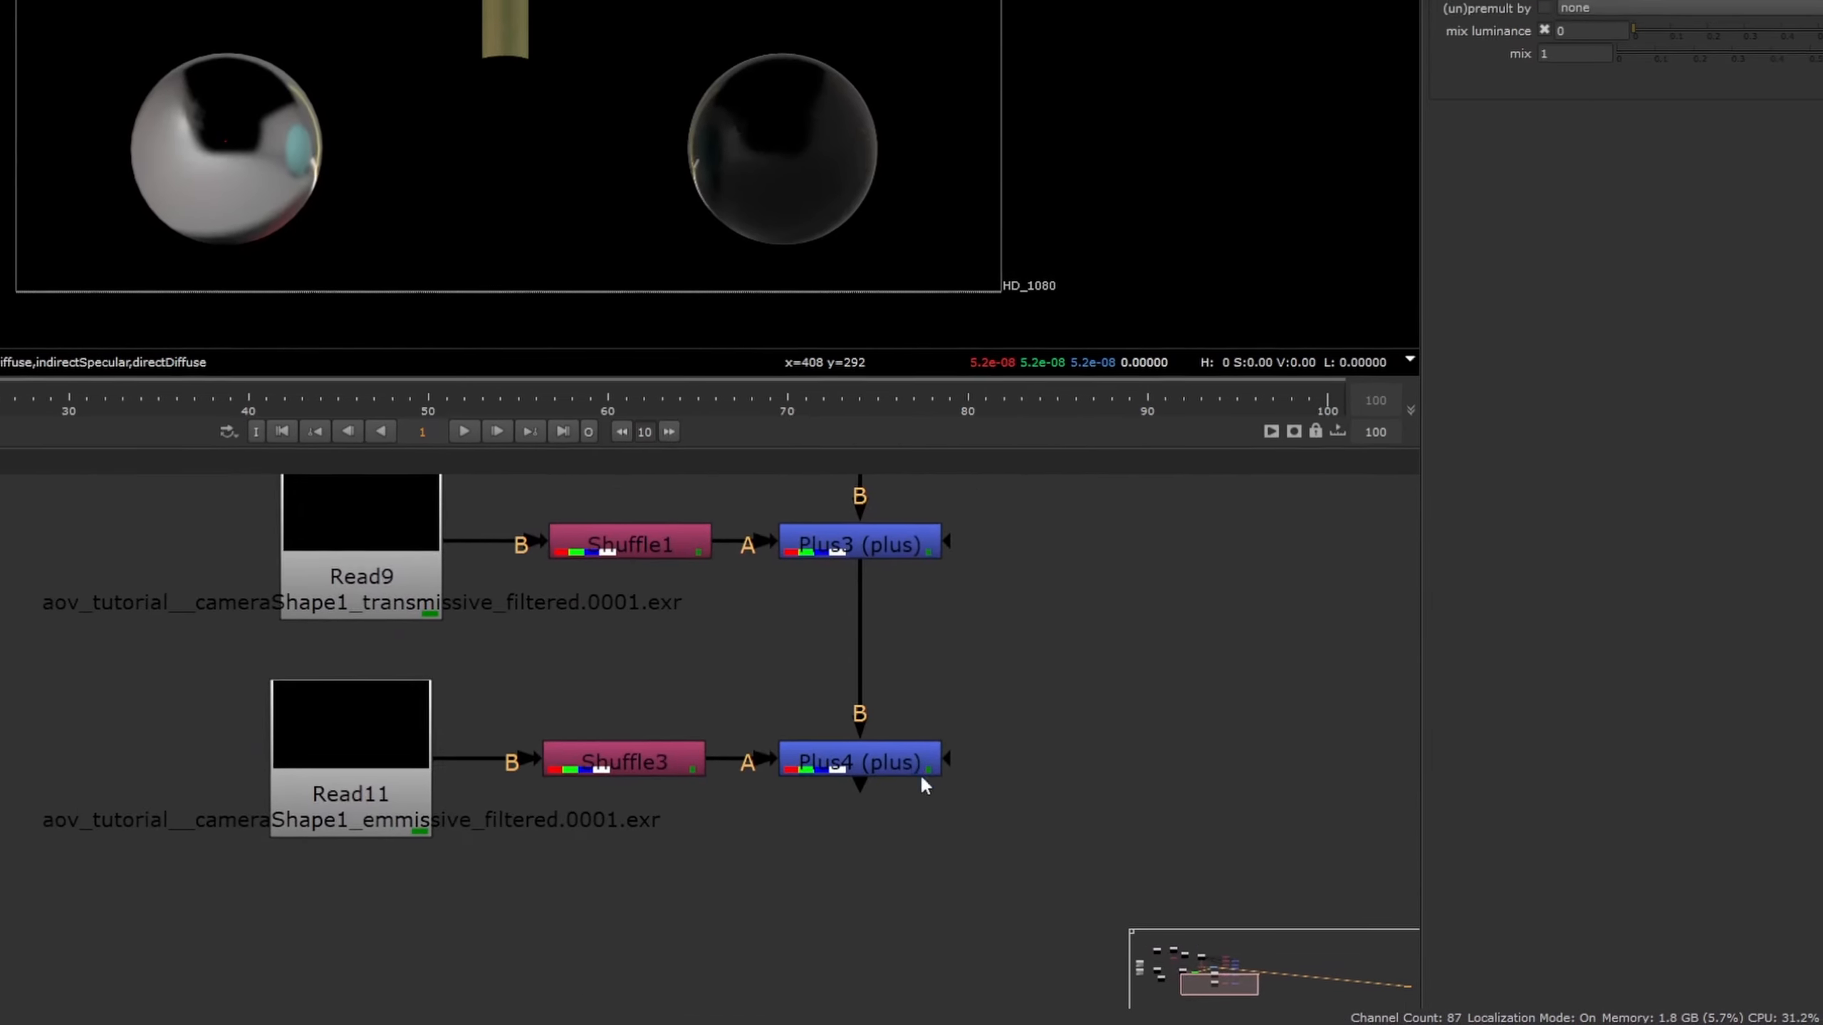
middle_drag(308, 654, 609, 951)
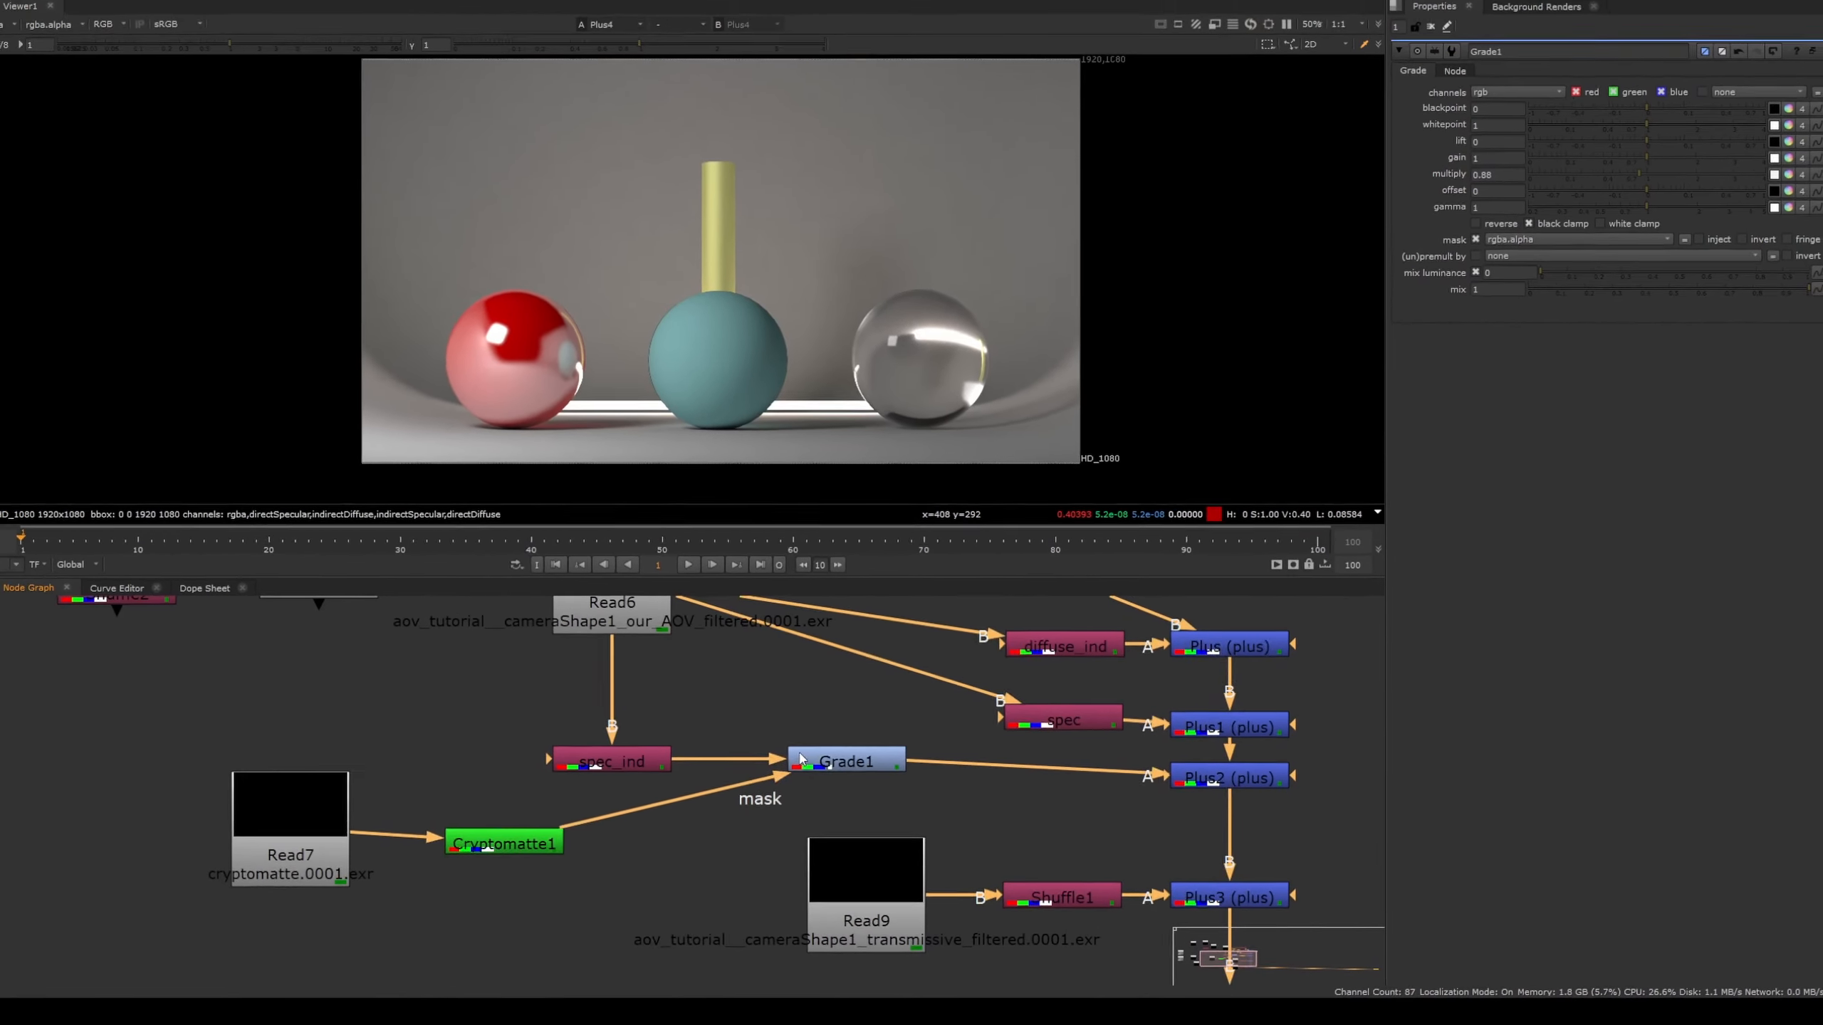
click(832, 764)
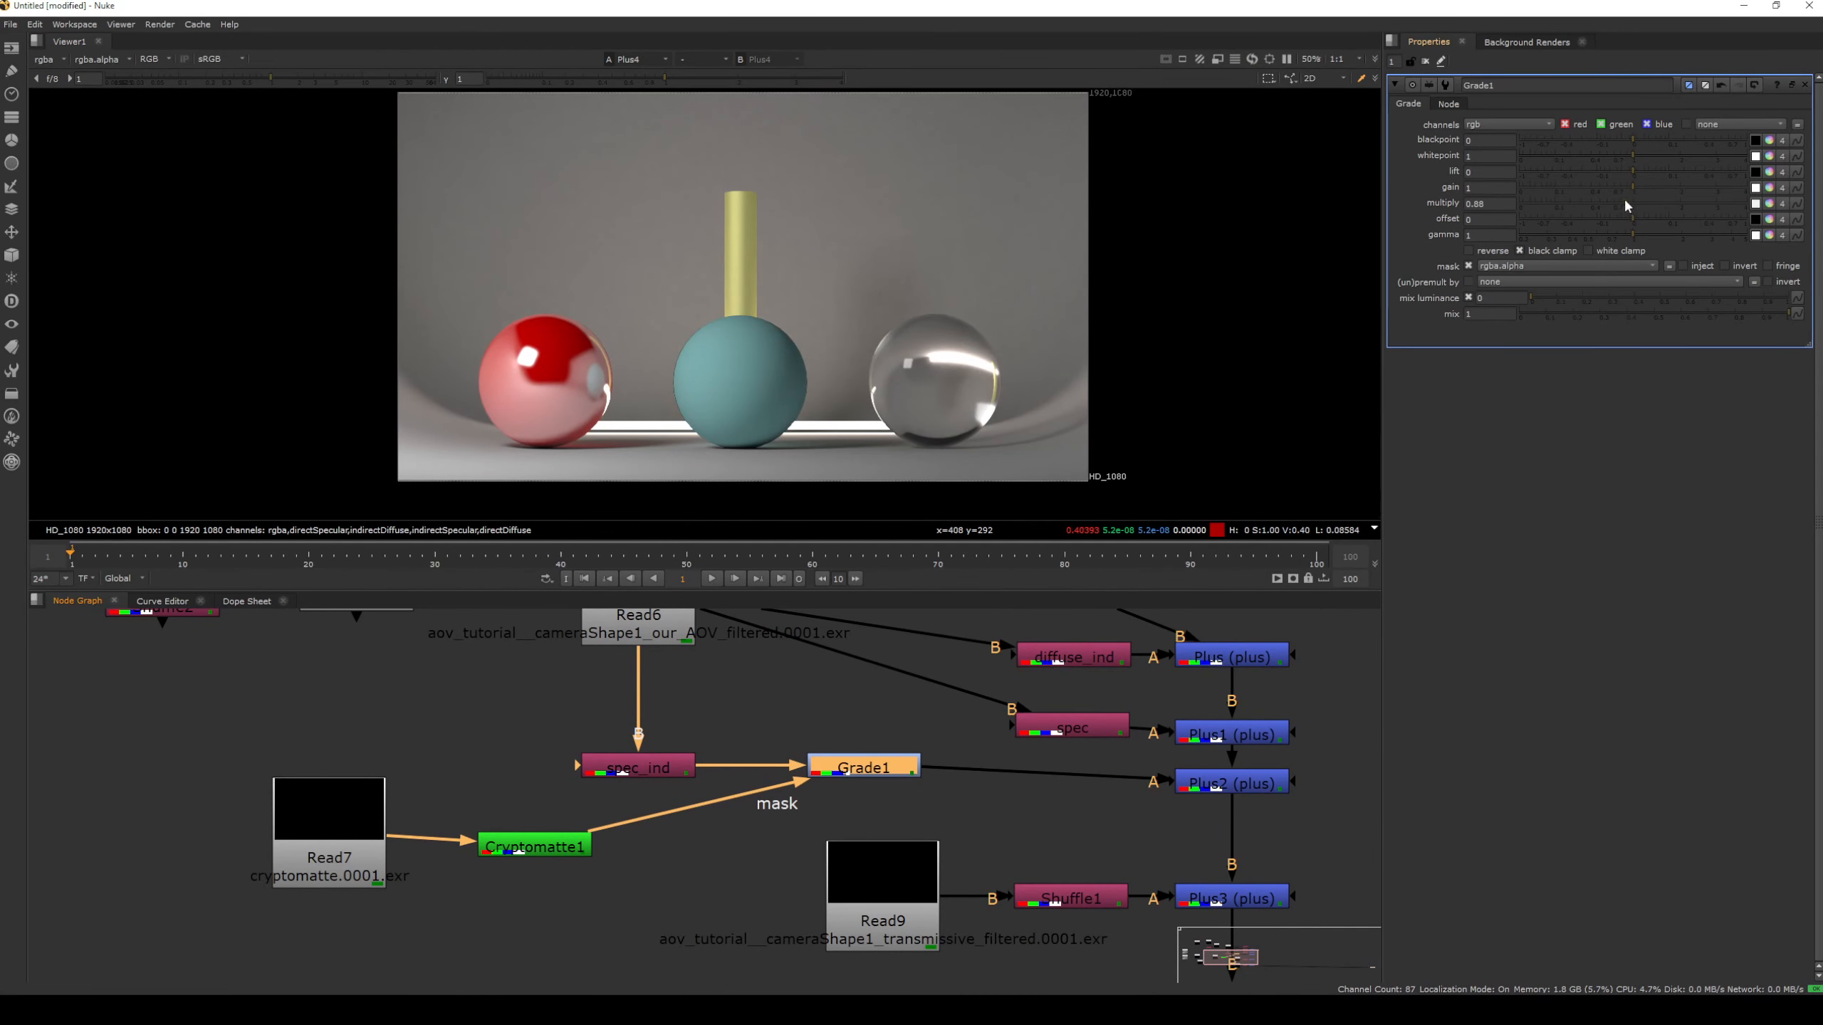
drag(1626, 204, 1514, 205)
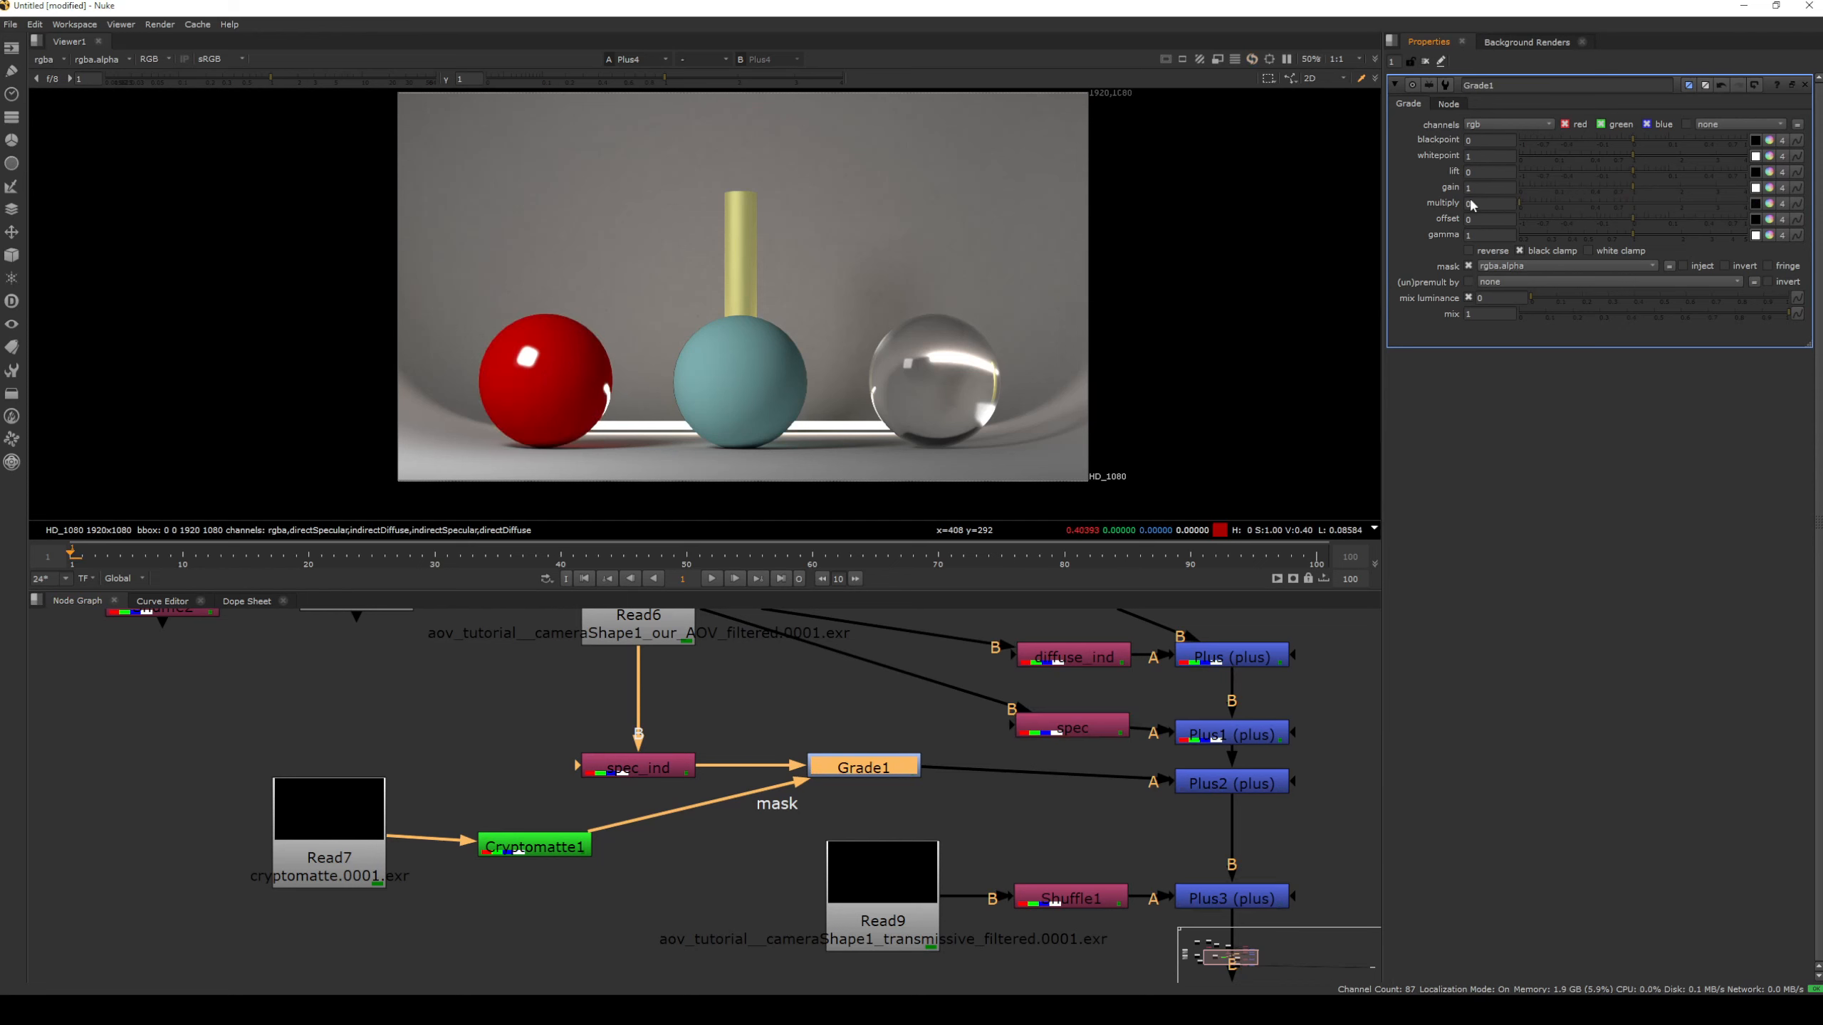
drag(1520, 203, 1567, 201)
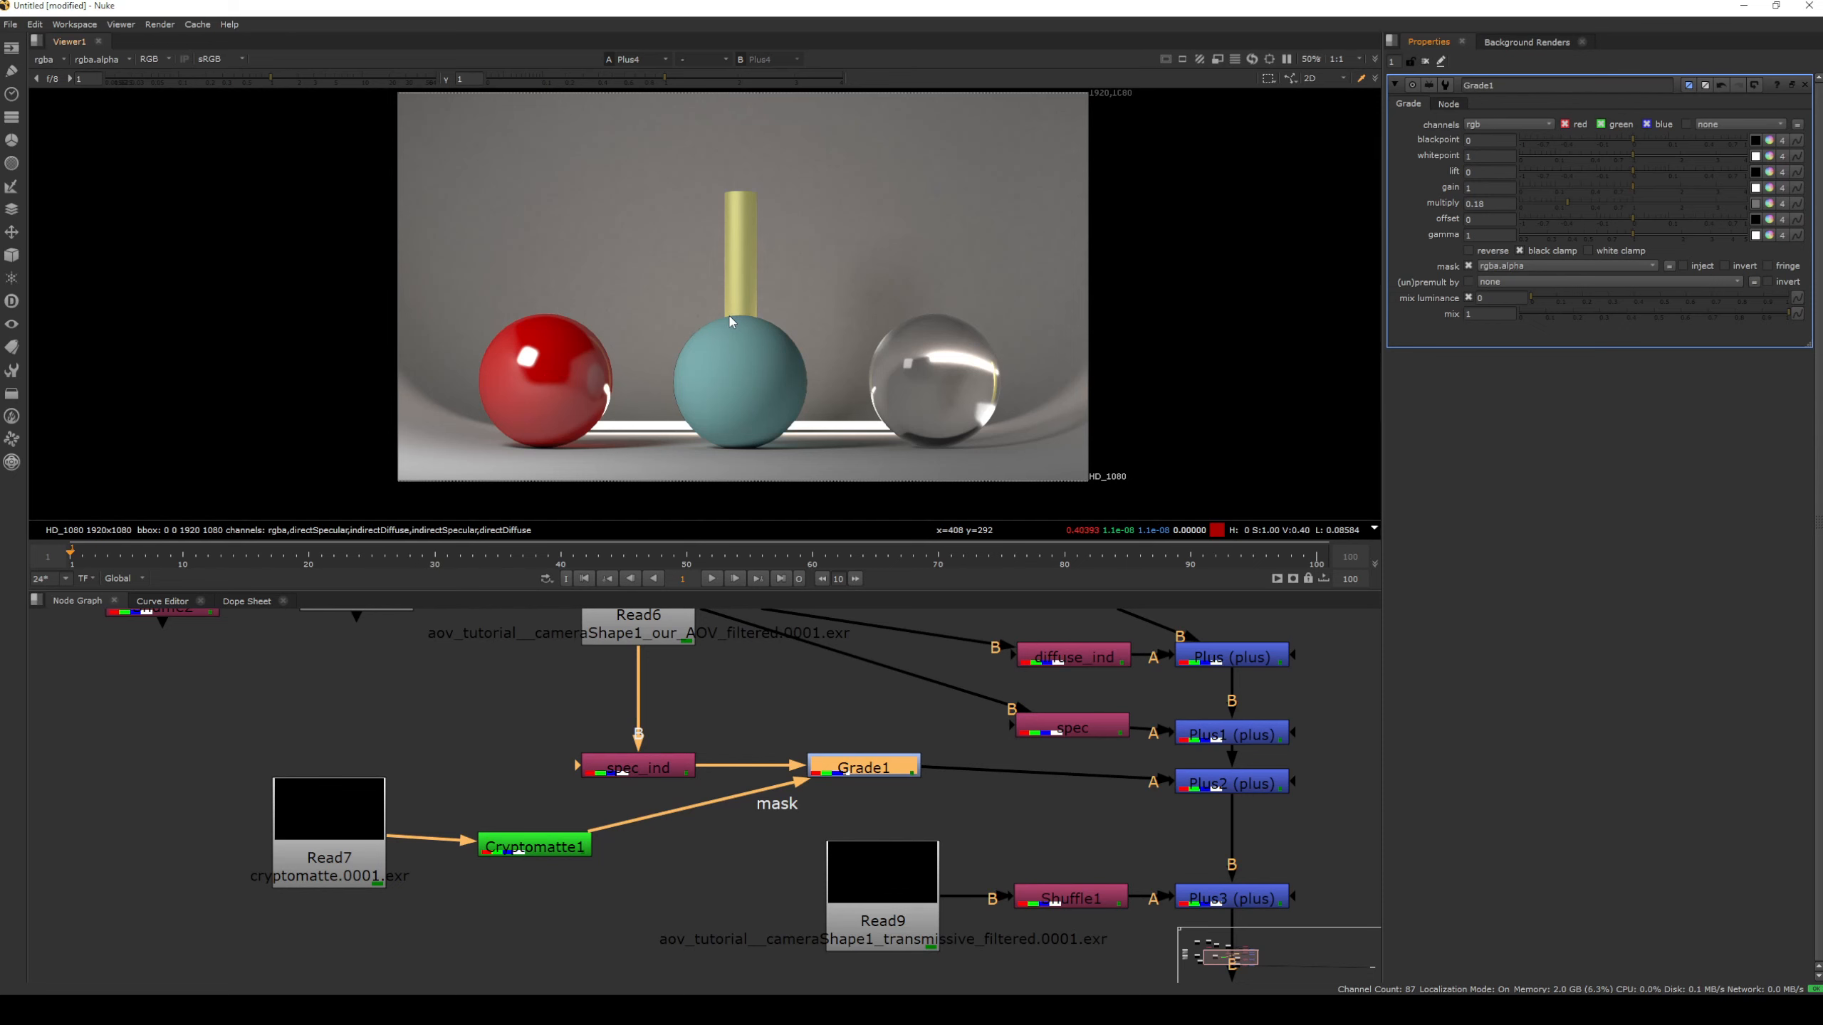
Duplicate the cryptomatte read with its Cryptomatte node and place the copies above Read6
scroll(925, 779, down, 3)
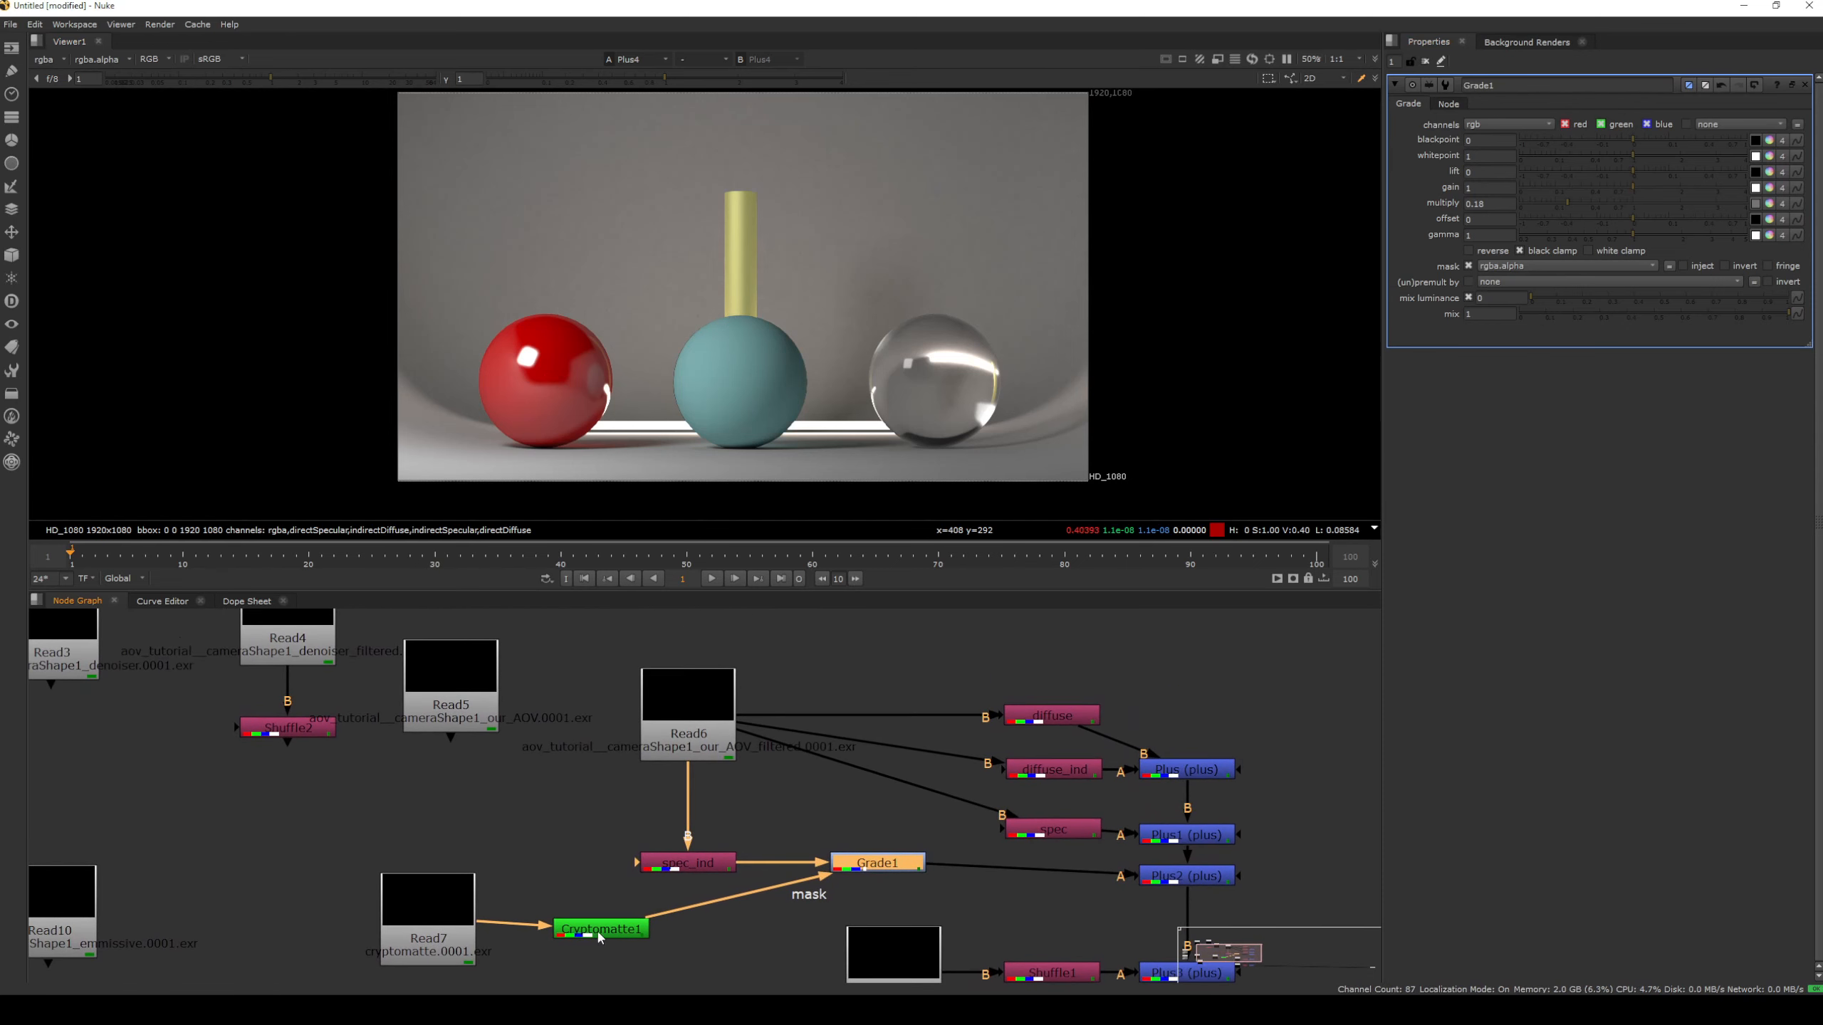
drag(308, 851, 607, 984)
click(522, 890)
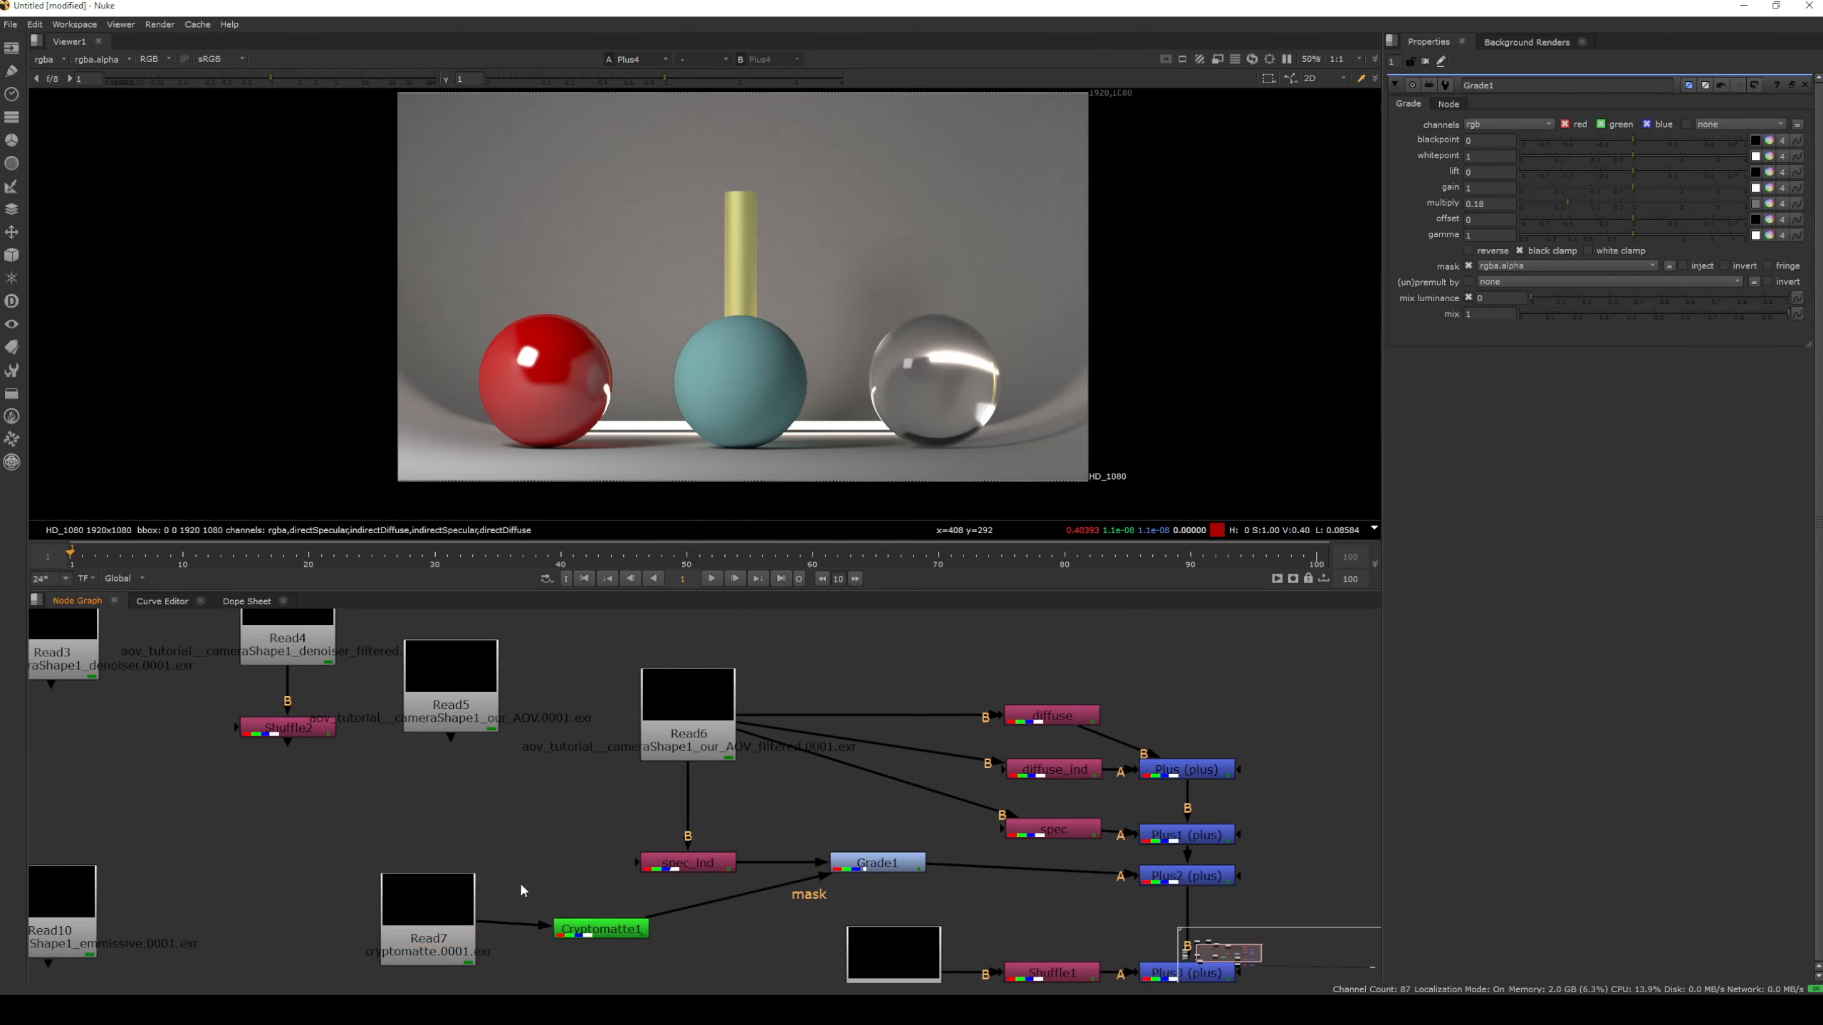
Add a HueShift node and insert it between the diffuse Shuffle and the B input of the first Plus
key(Tab)
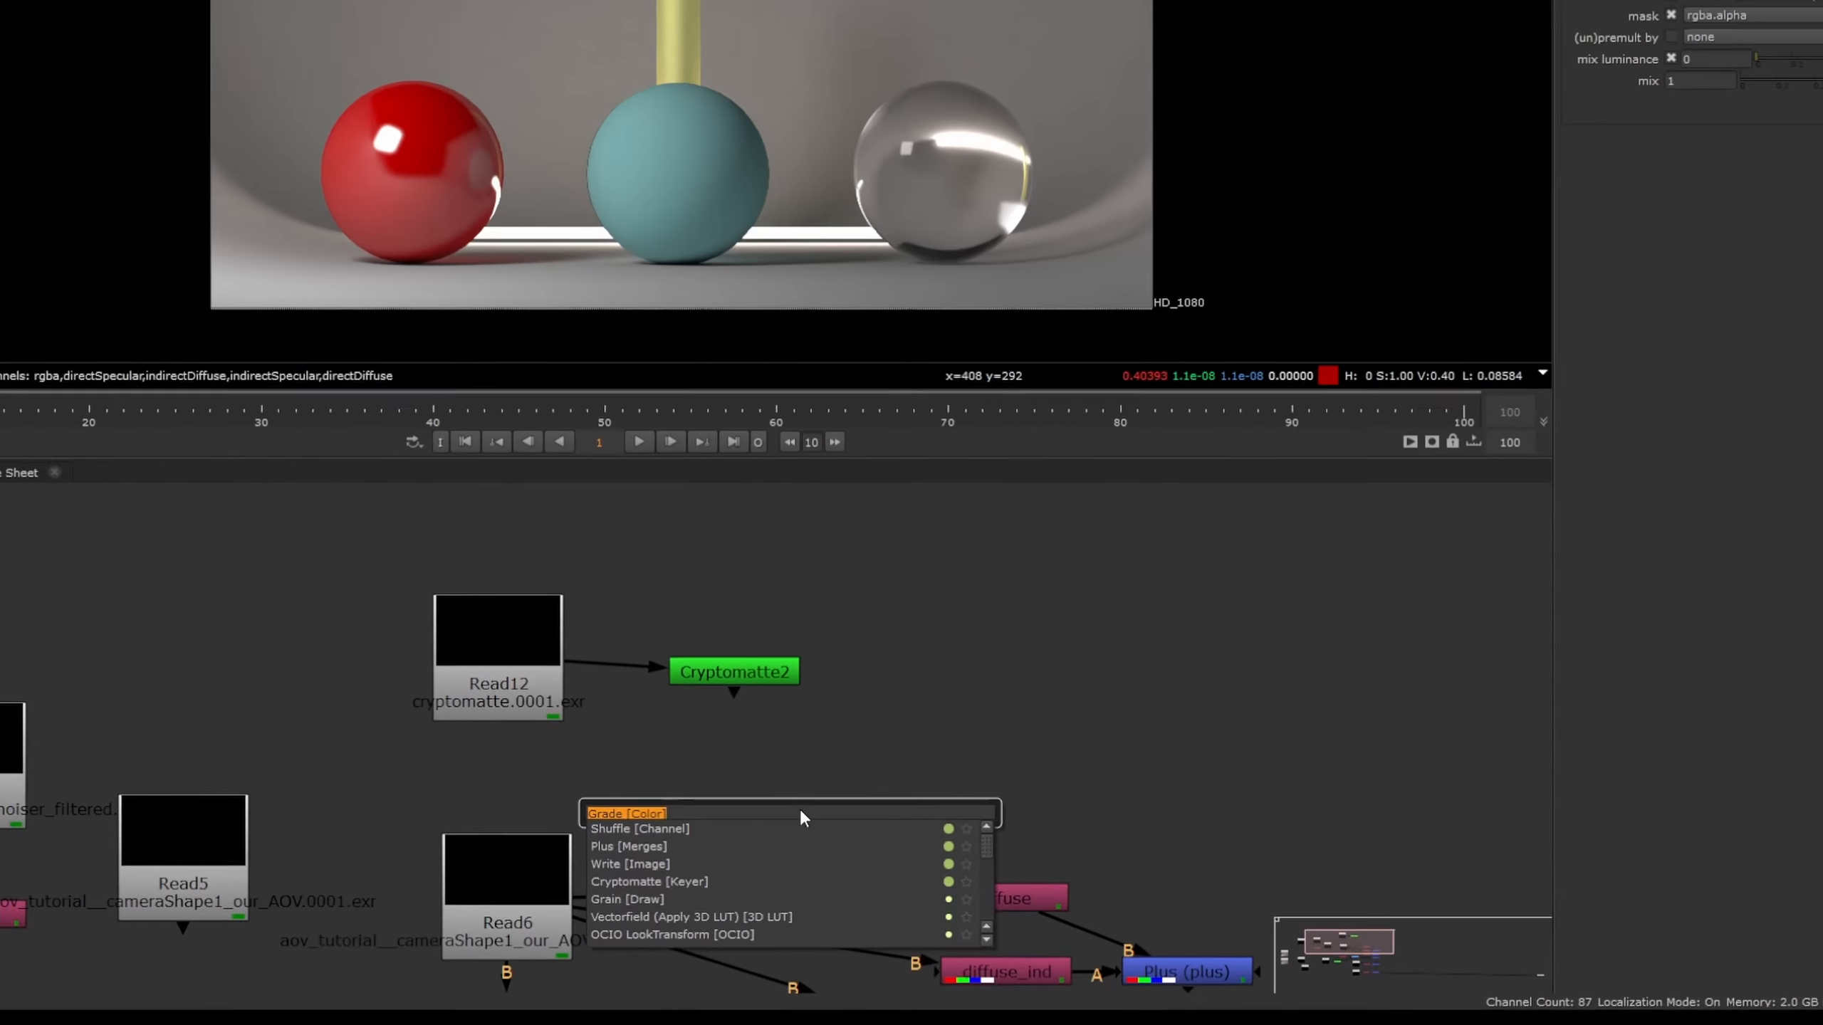
text(hu)
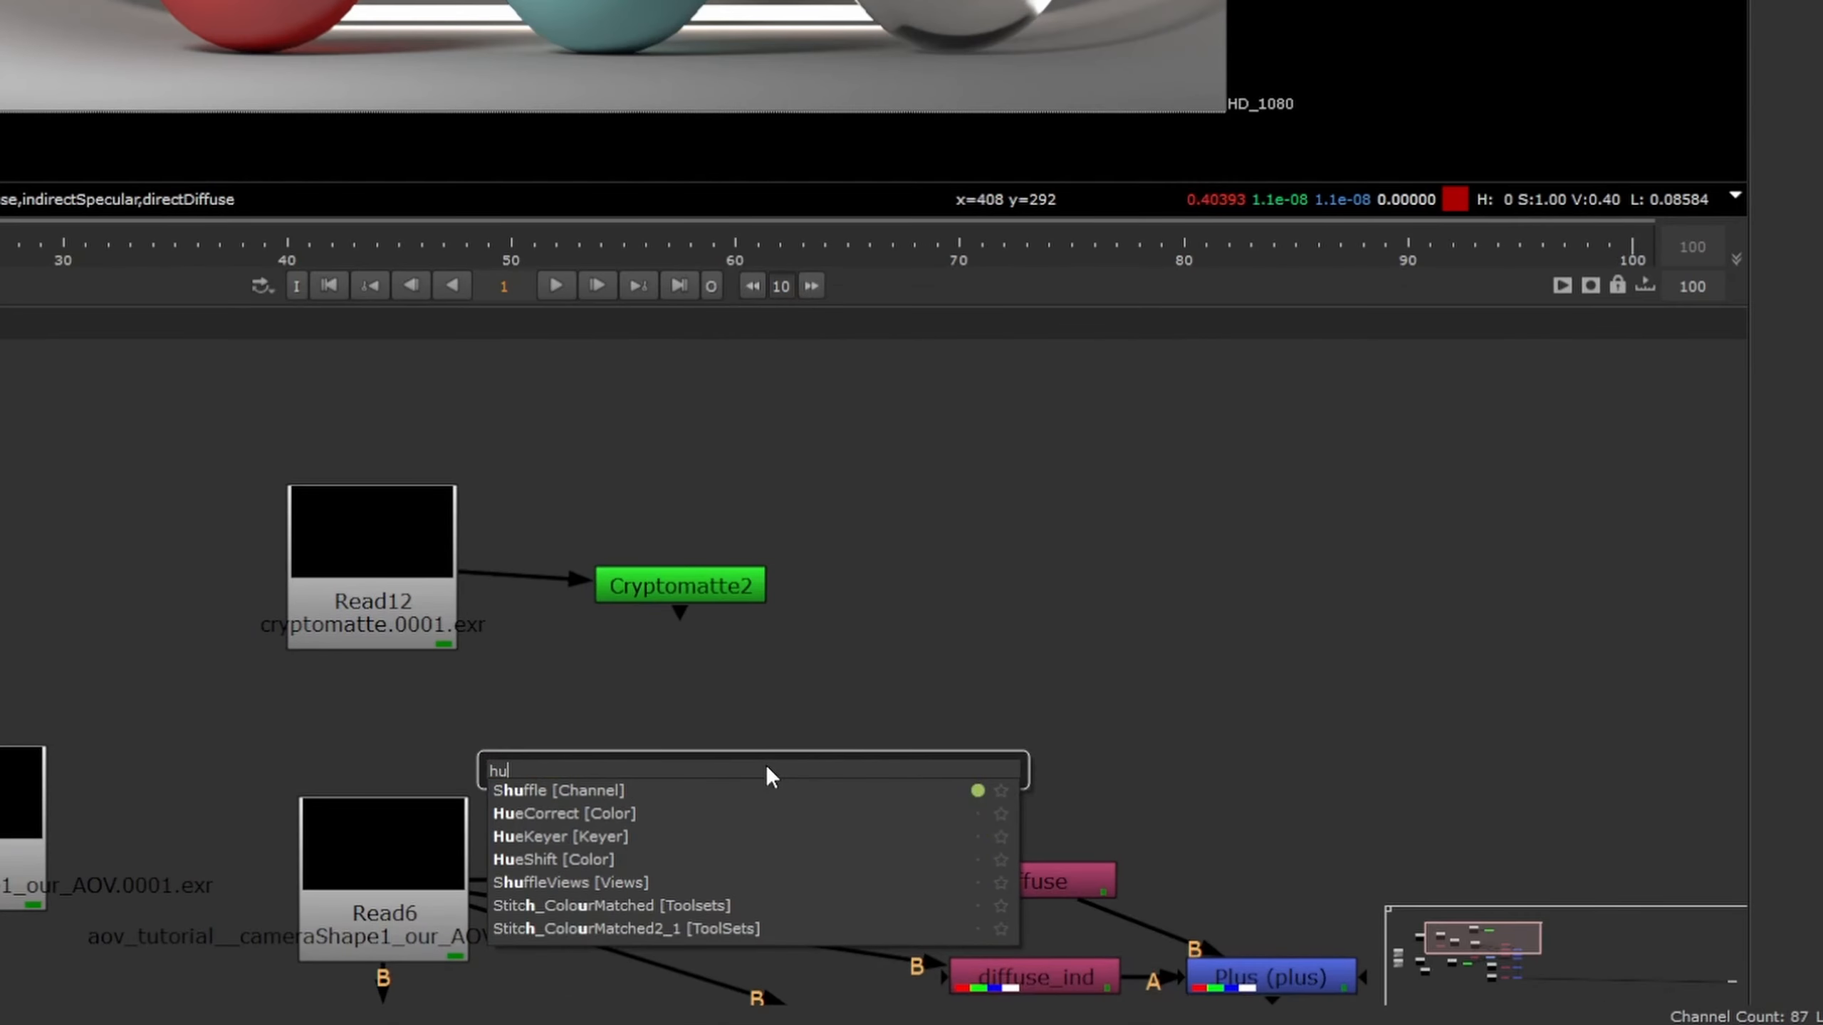
key(Down)
key(Down)
key(Down)
key(Return)
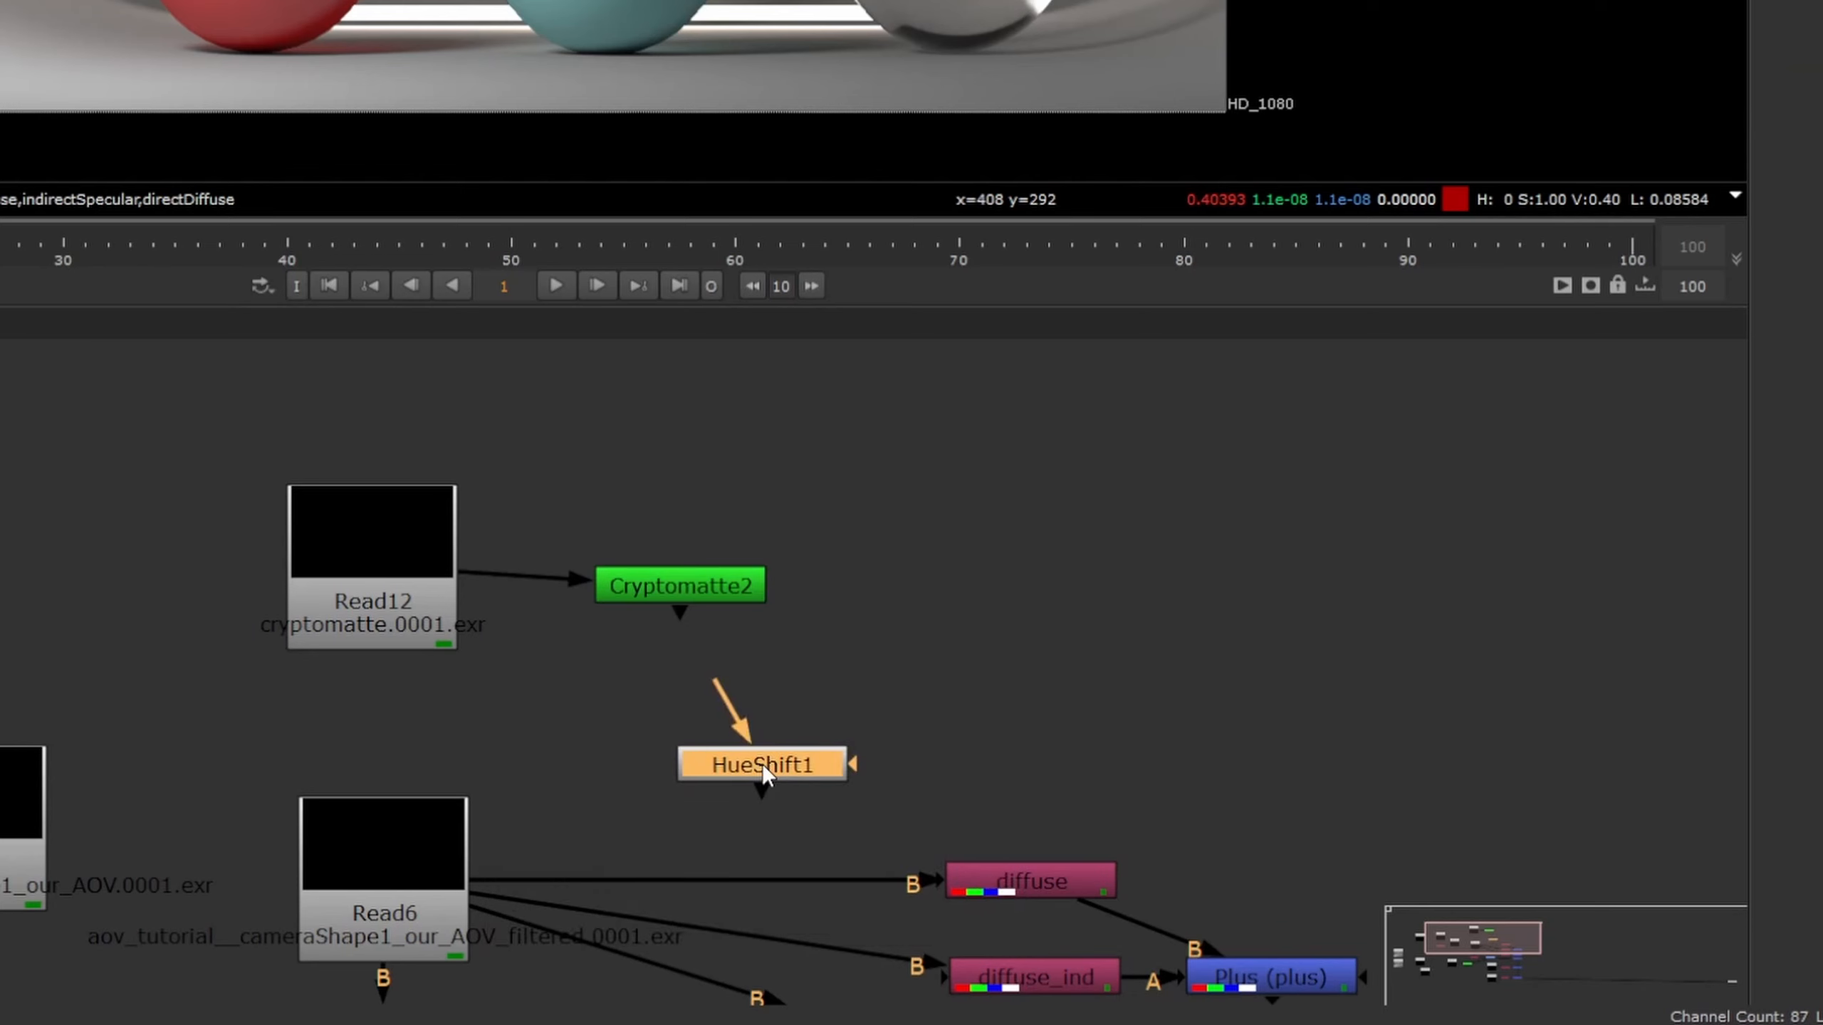
drag(763, 760, 1428, 730)
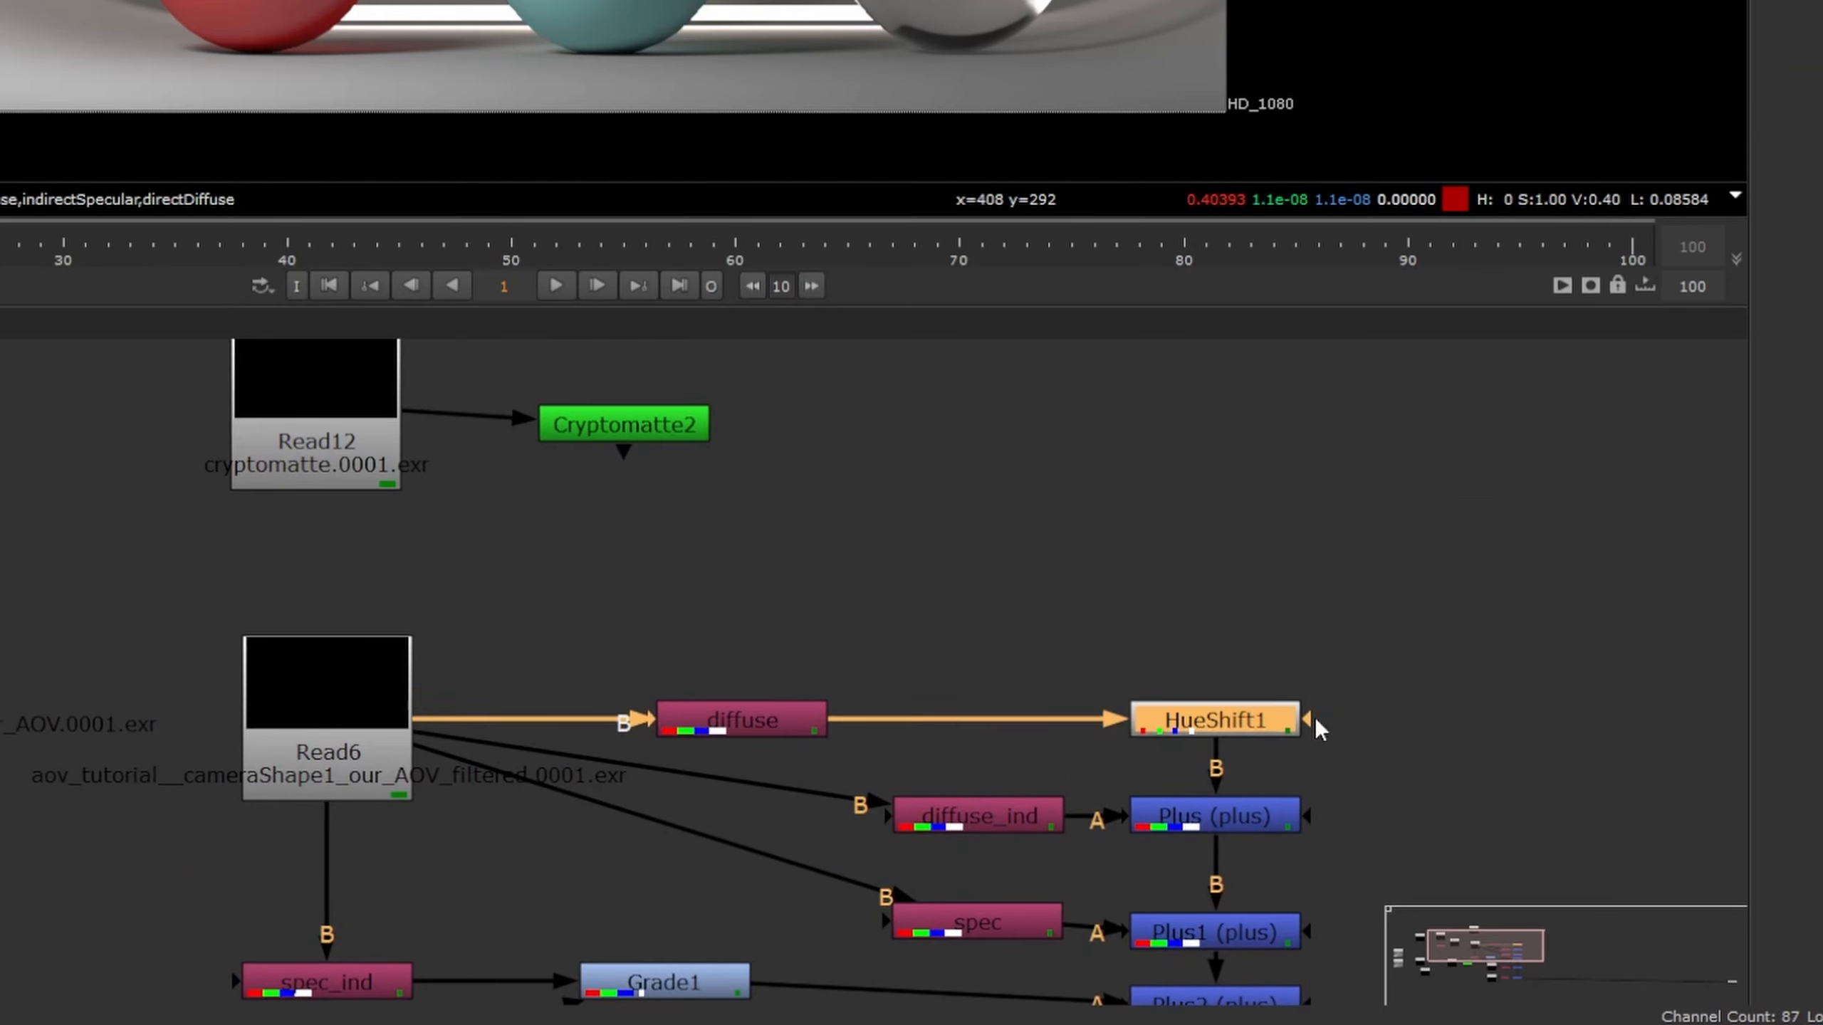
Connect HueShift1's mask input to Cryptomatte2 and add the middle sphere to that Cryptomatte's matte list
drag(1310, 720, 638, 425)
click(625, 428)
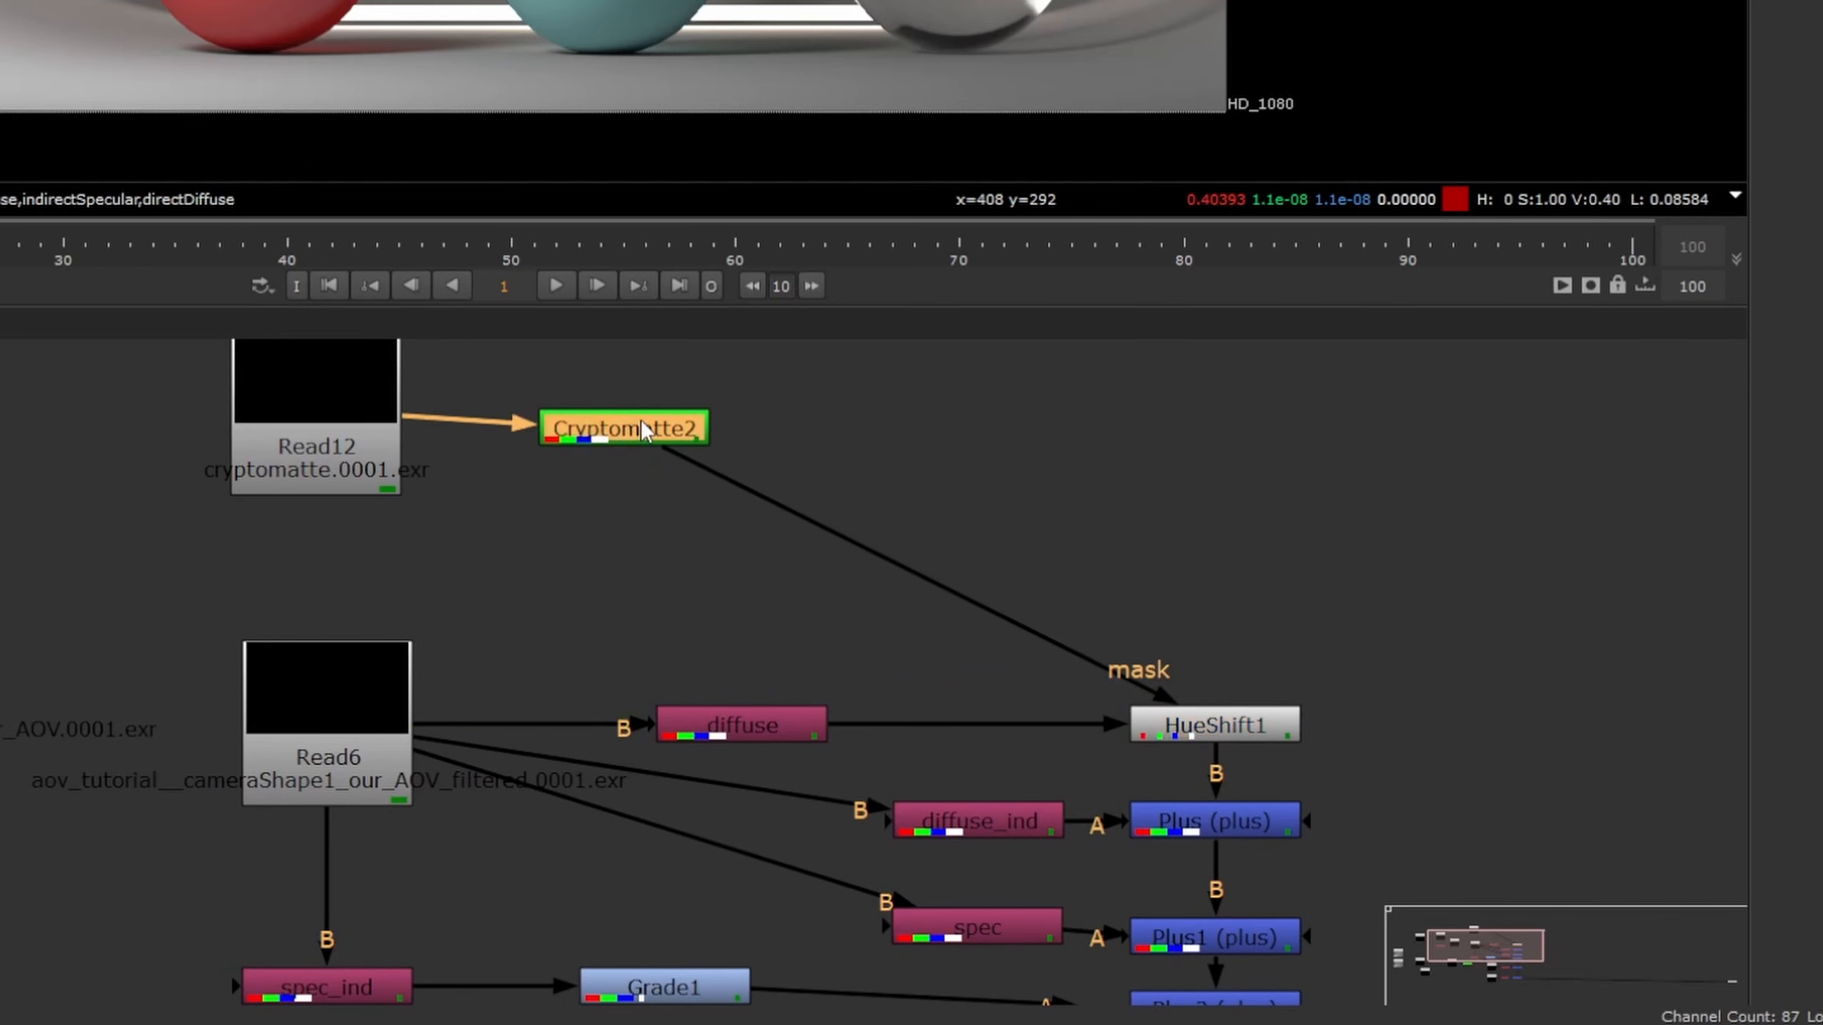
key(1)
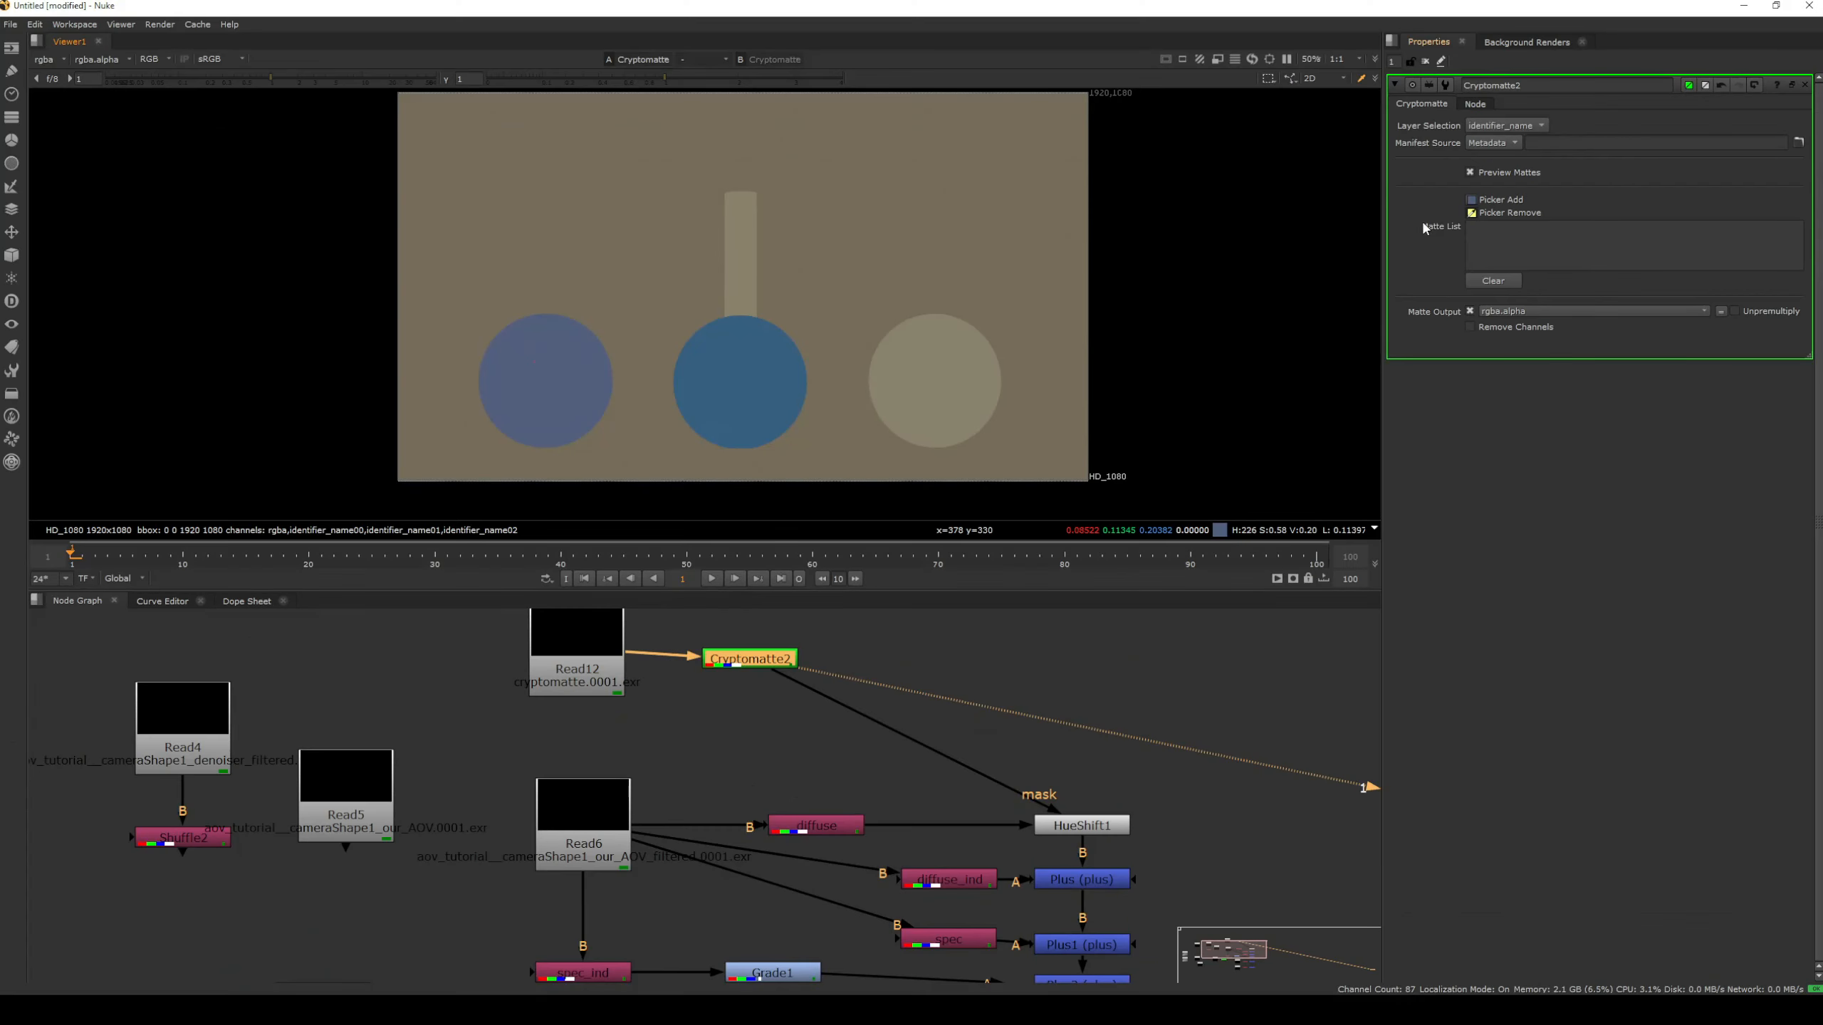
click(1471, 200)
ctrl+click(726, 369)
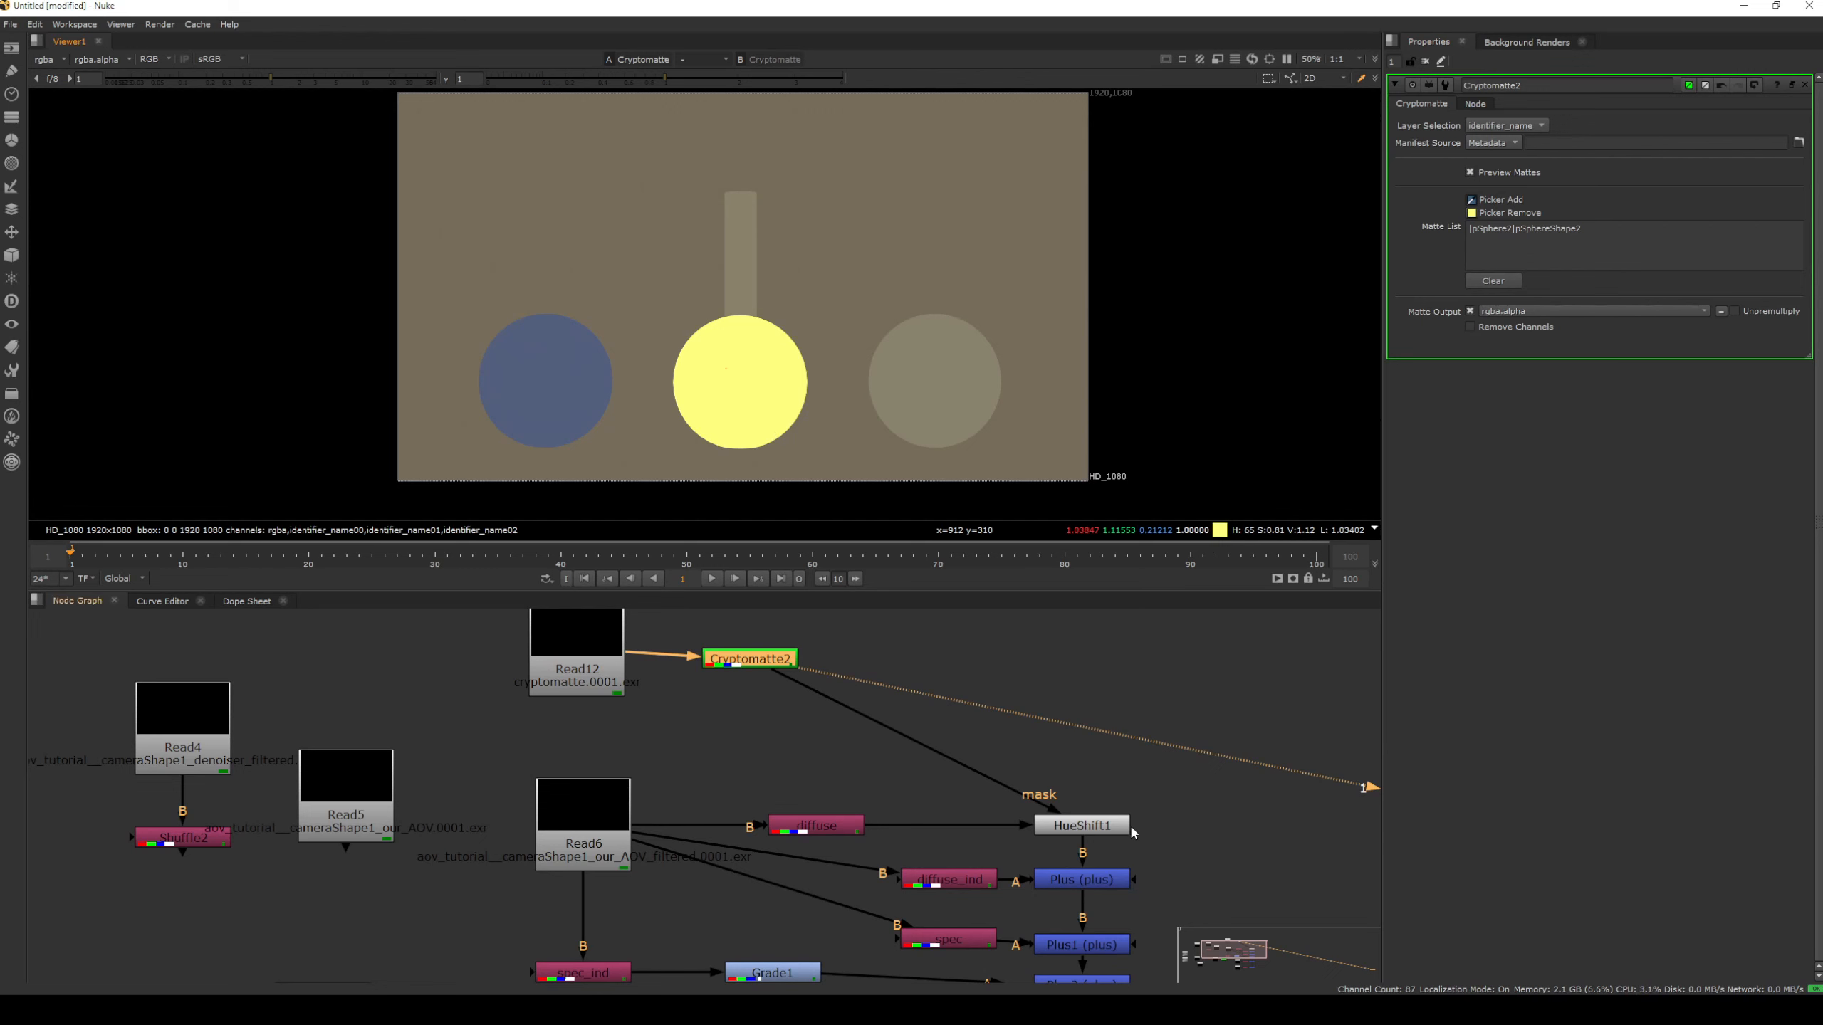
View HueShift1 and set its overall saturation to 1.34, saturation along axis to 0.98 and hue rotation to 40
middle_drag(1171, 823, 1166, 767)
click(1085, 767)
key(1)
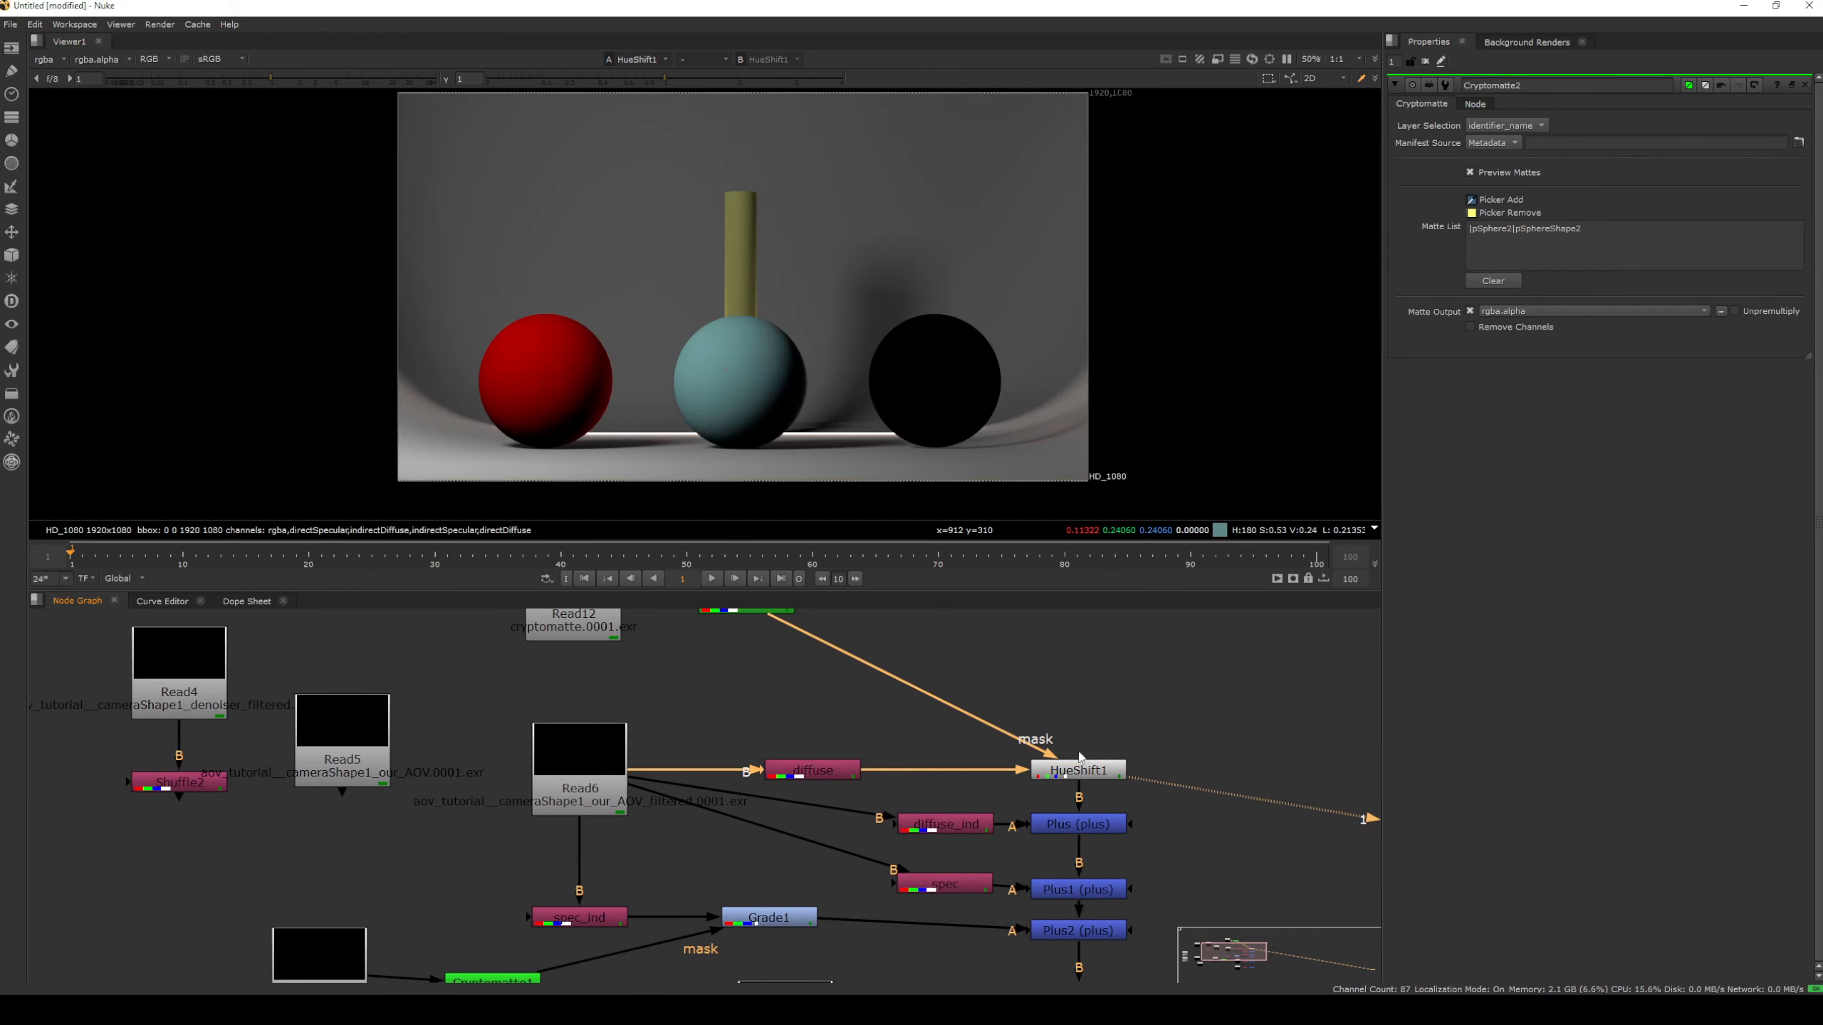
double_click(1098, 774)
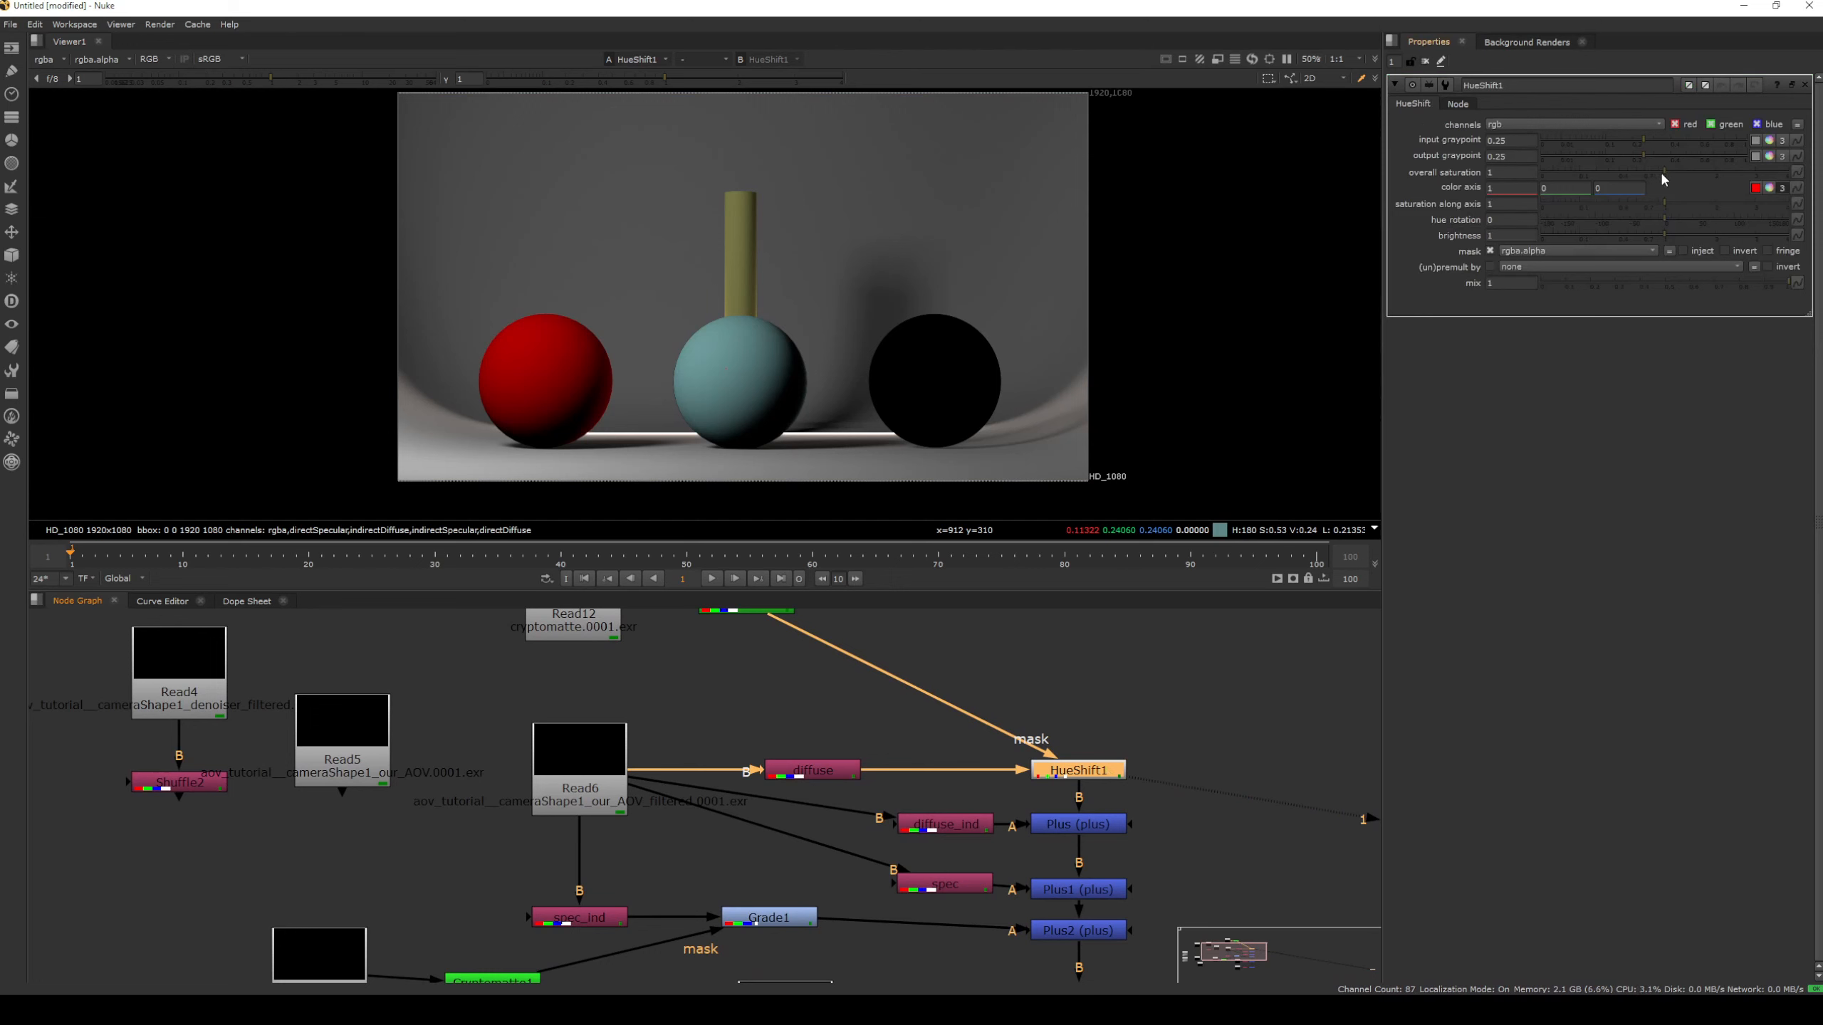
drag(1664, 179, 1626, 246)
click(1662, 205)
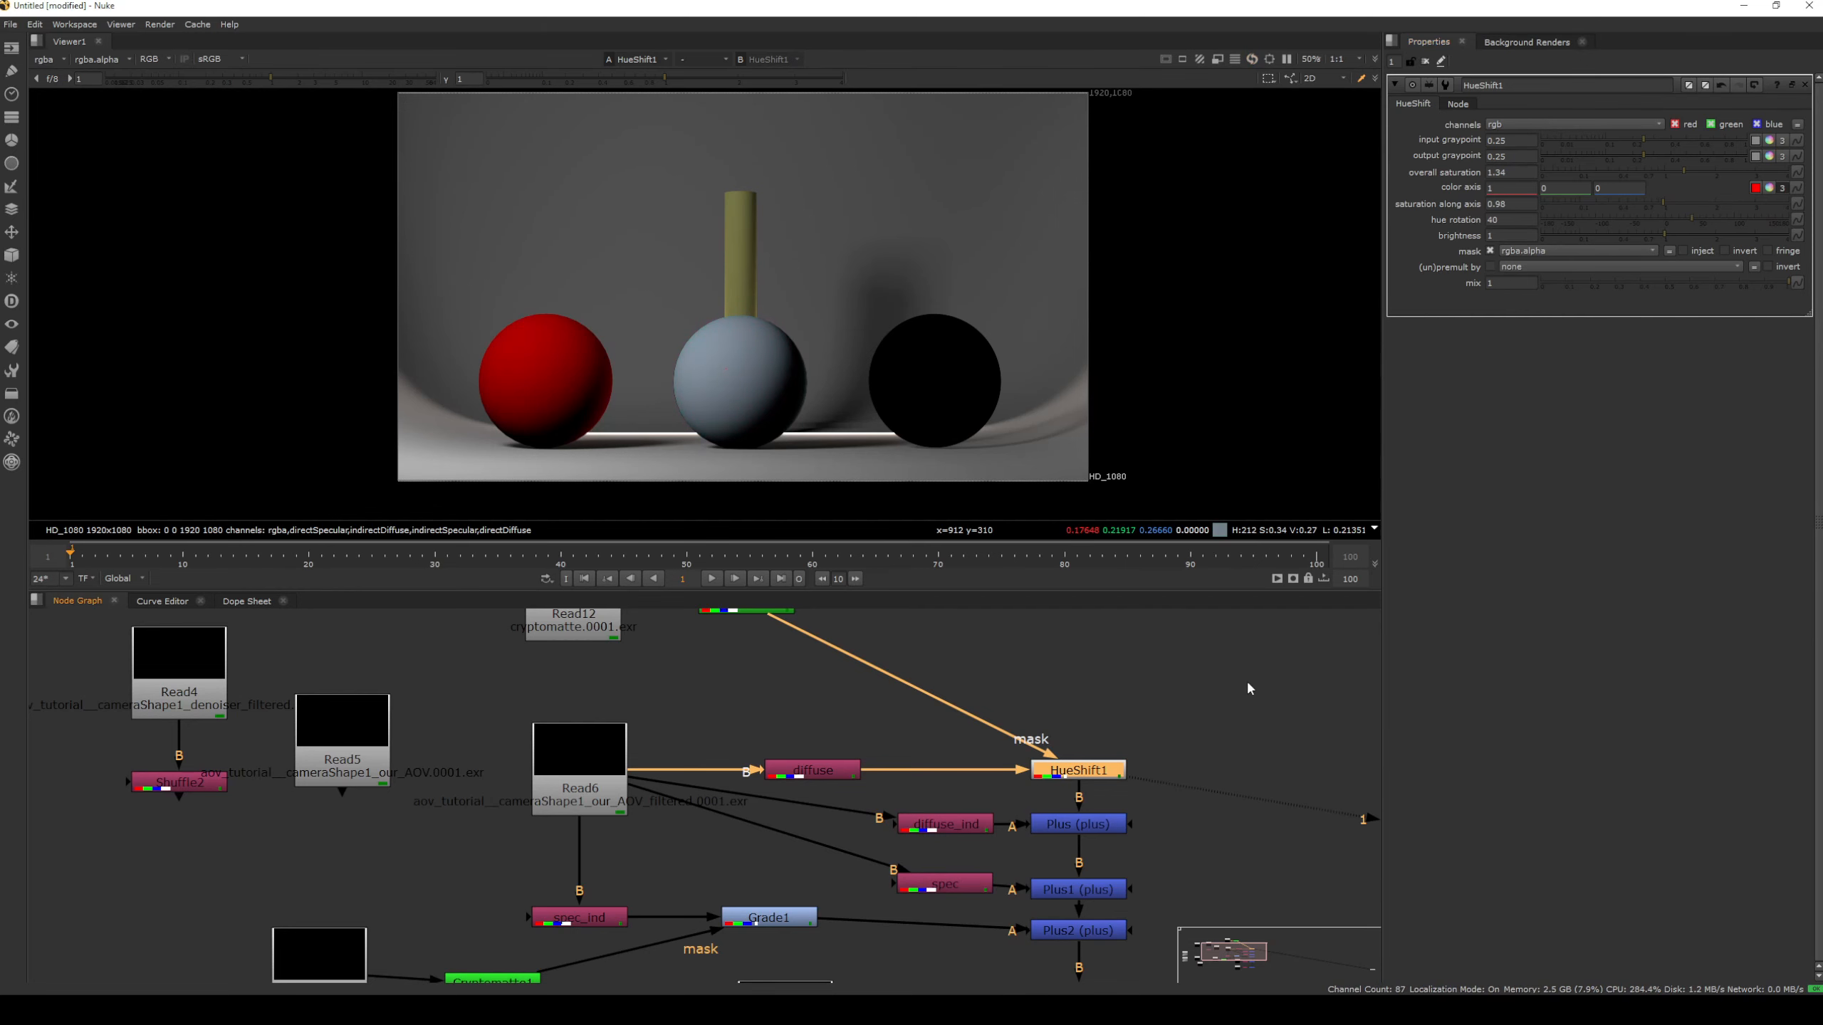
View the combined result at Plus4 and adjust HueShift1's hue rotation to 180, then to -96
middle_drag(1247, 684, 1272, 427)
click(1116, 905)
key(1)
middle_drag(1241, 741, 1173, 971)
click(1062, 751)
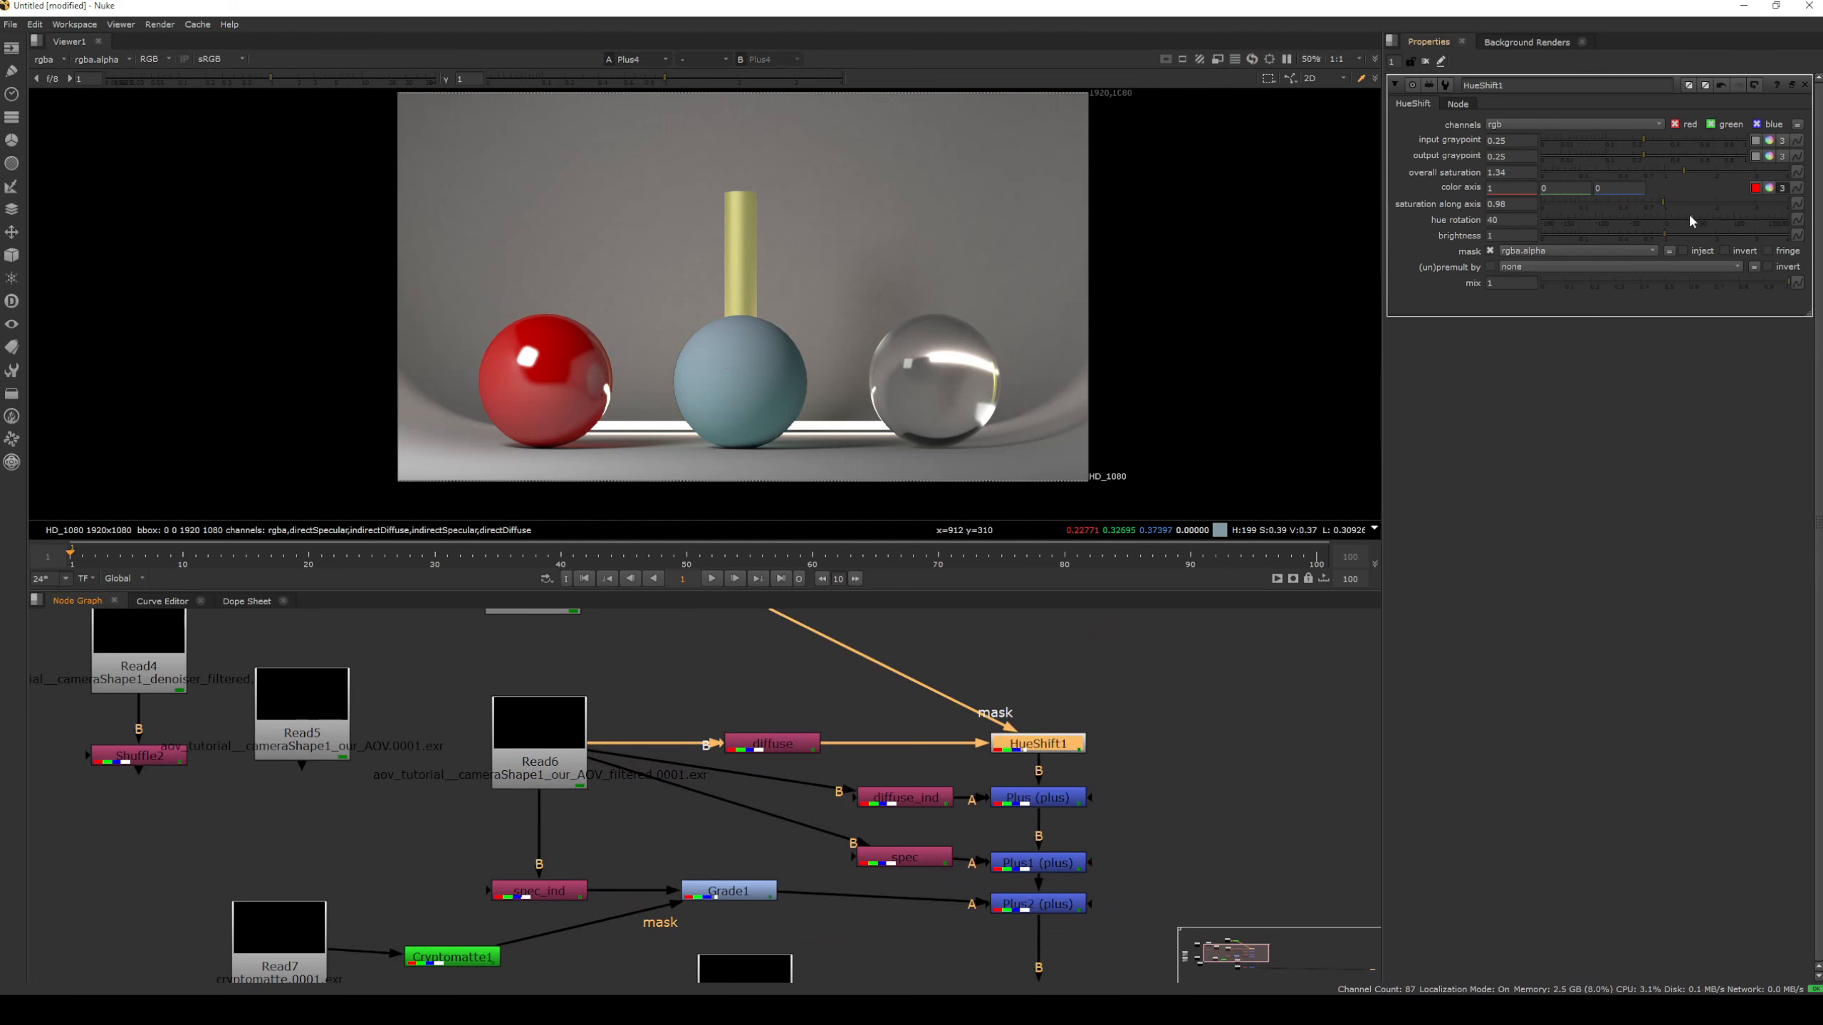
drag(1691, 220, 1800, 228)
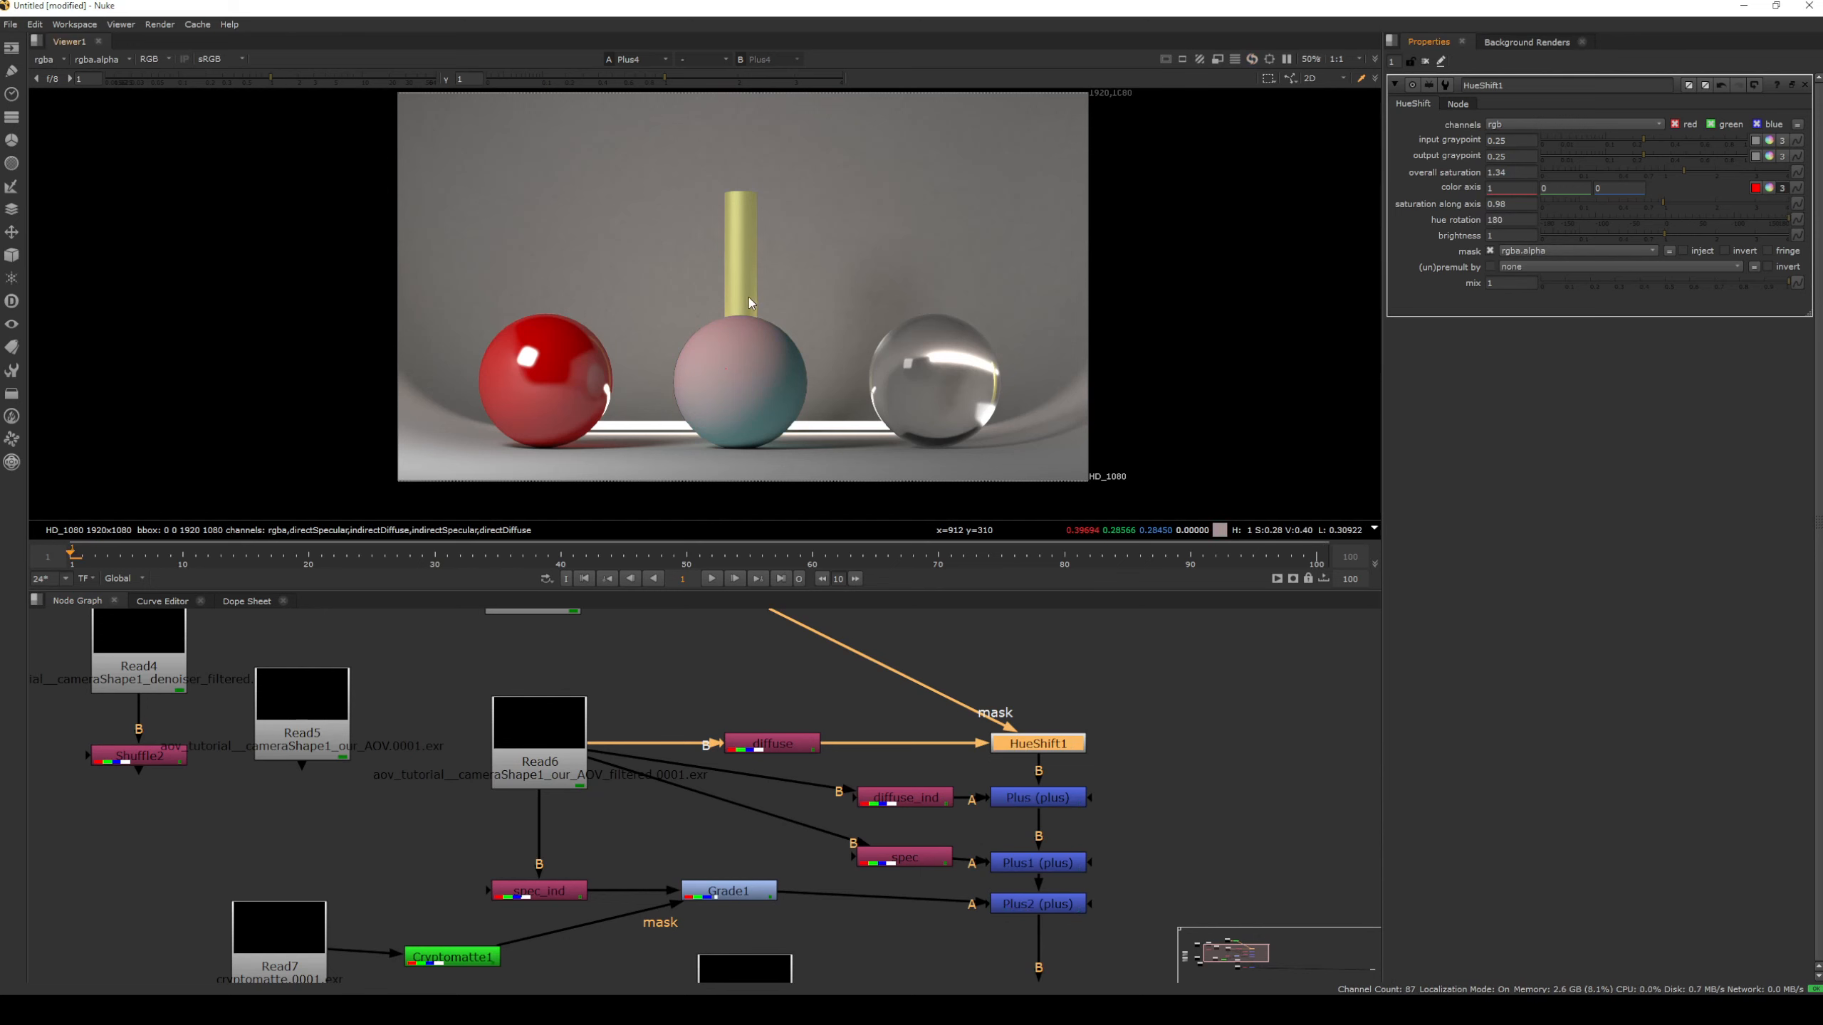
Add a ZDefocus node below Plus4, connect its image input to Plus4 and align it under the Plus column
scroll(745, 319, down, 1)
middle_drag(799, 618, 822, 720)
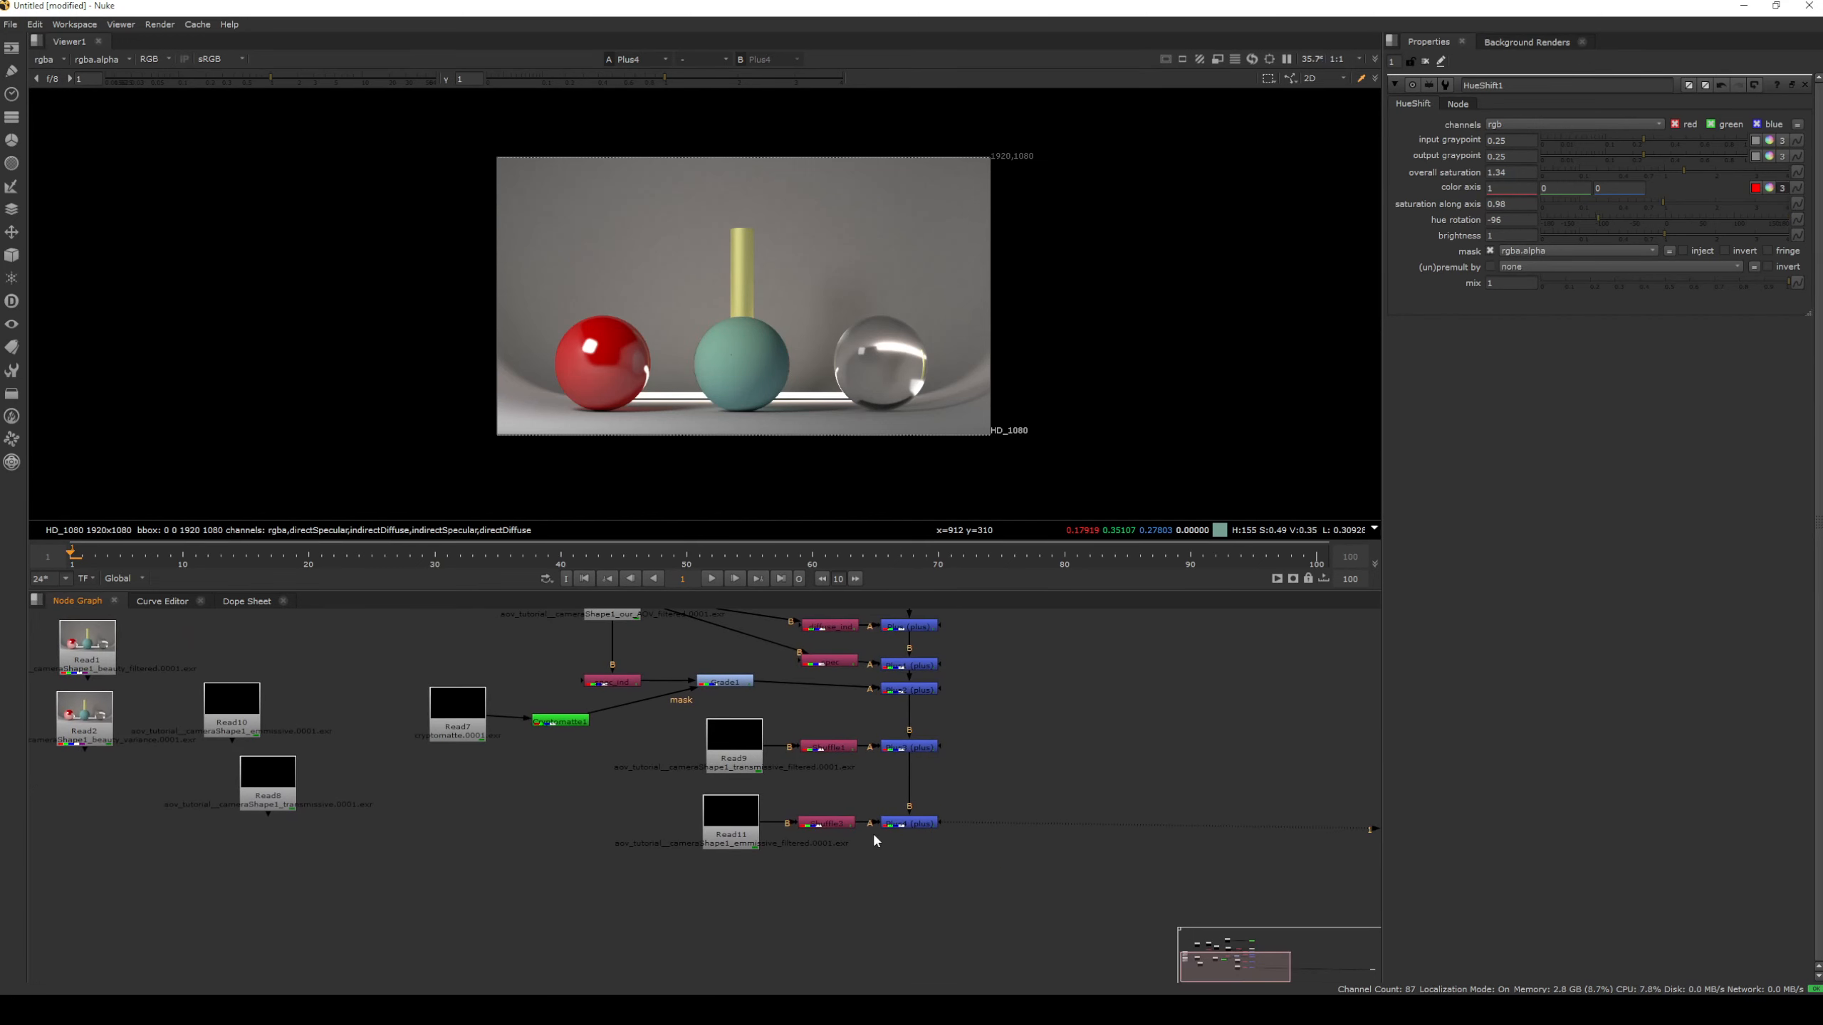
scroll(871, 832, up, 3)
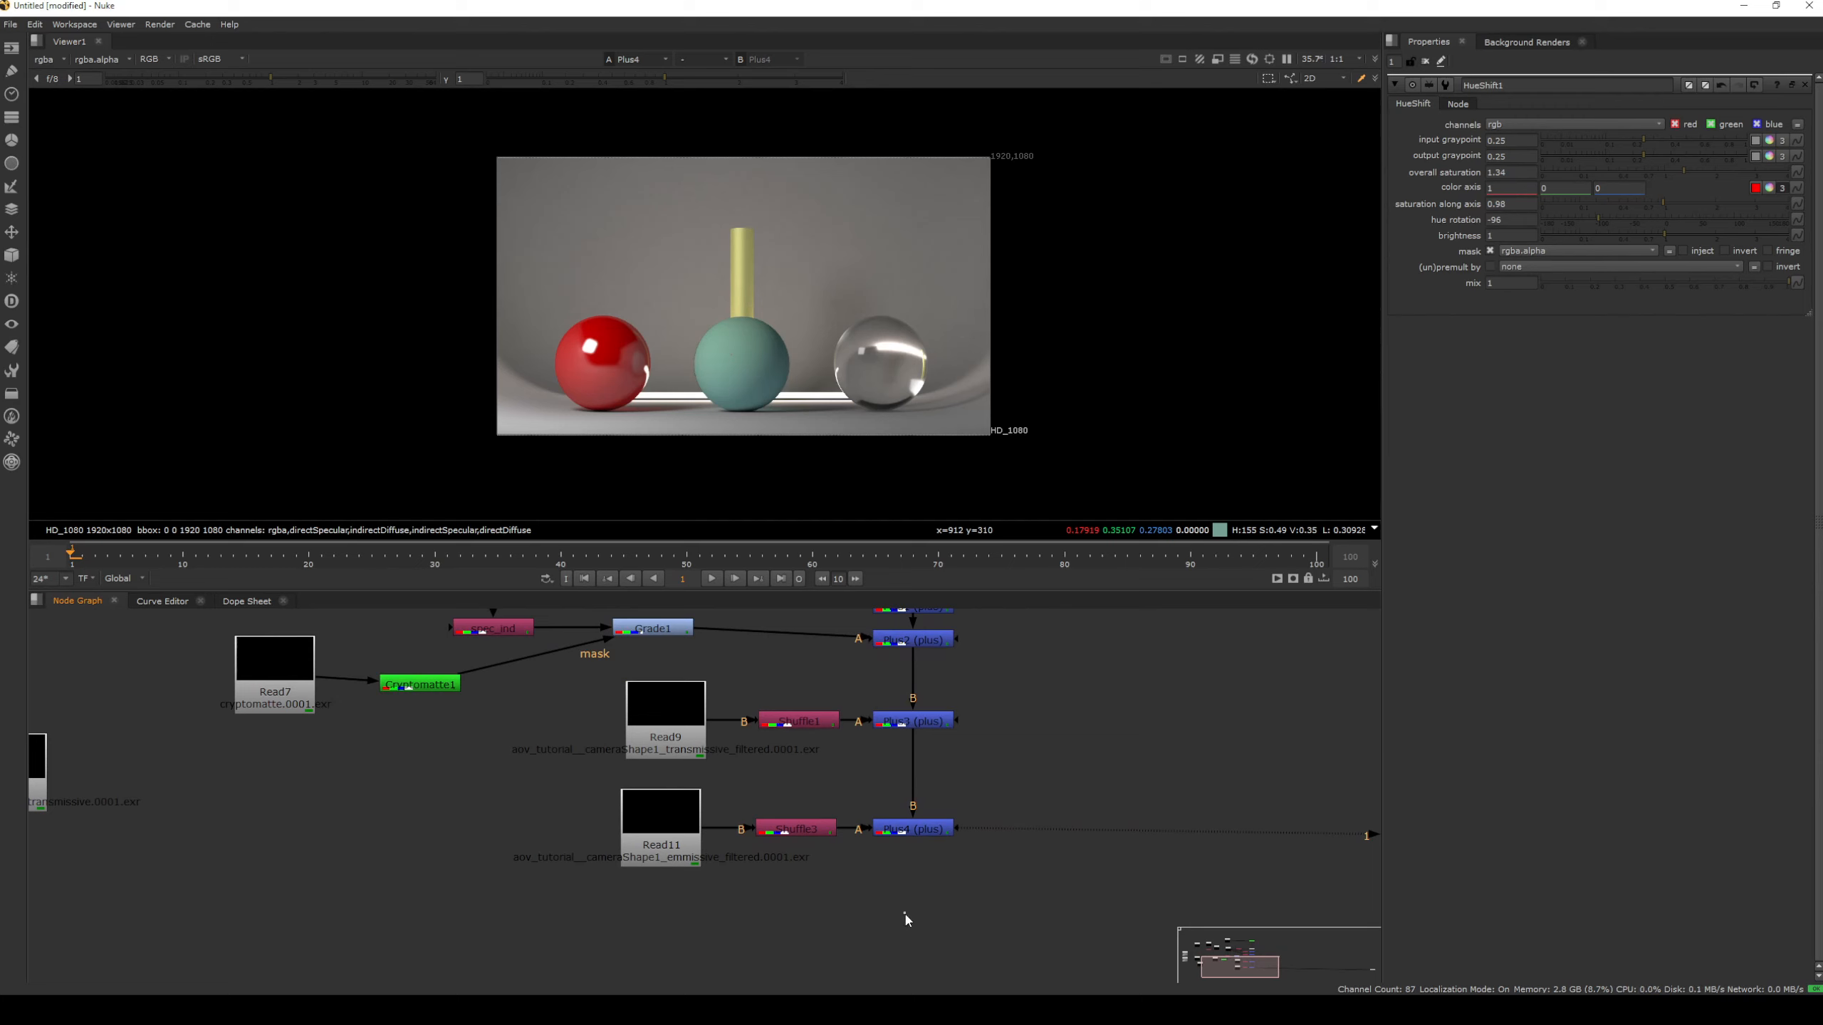
key(Tab)
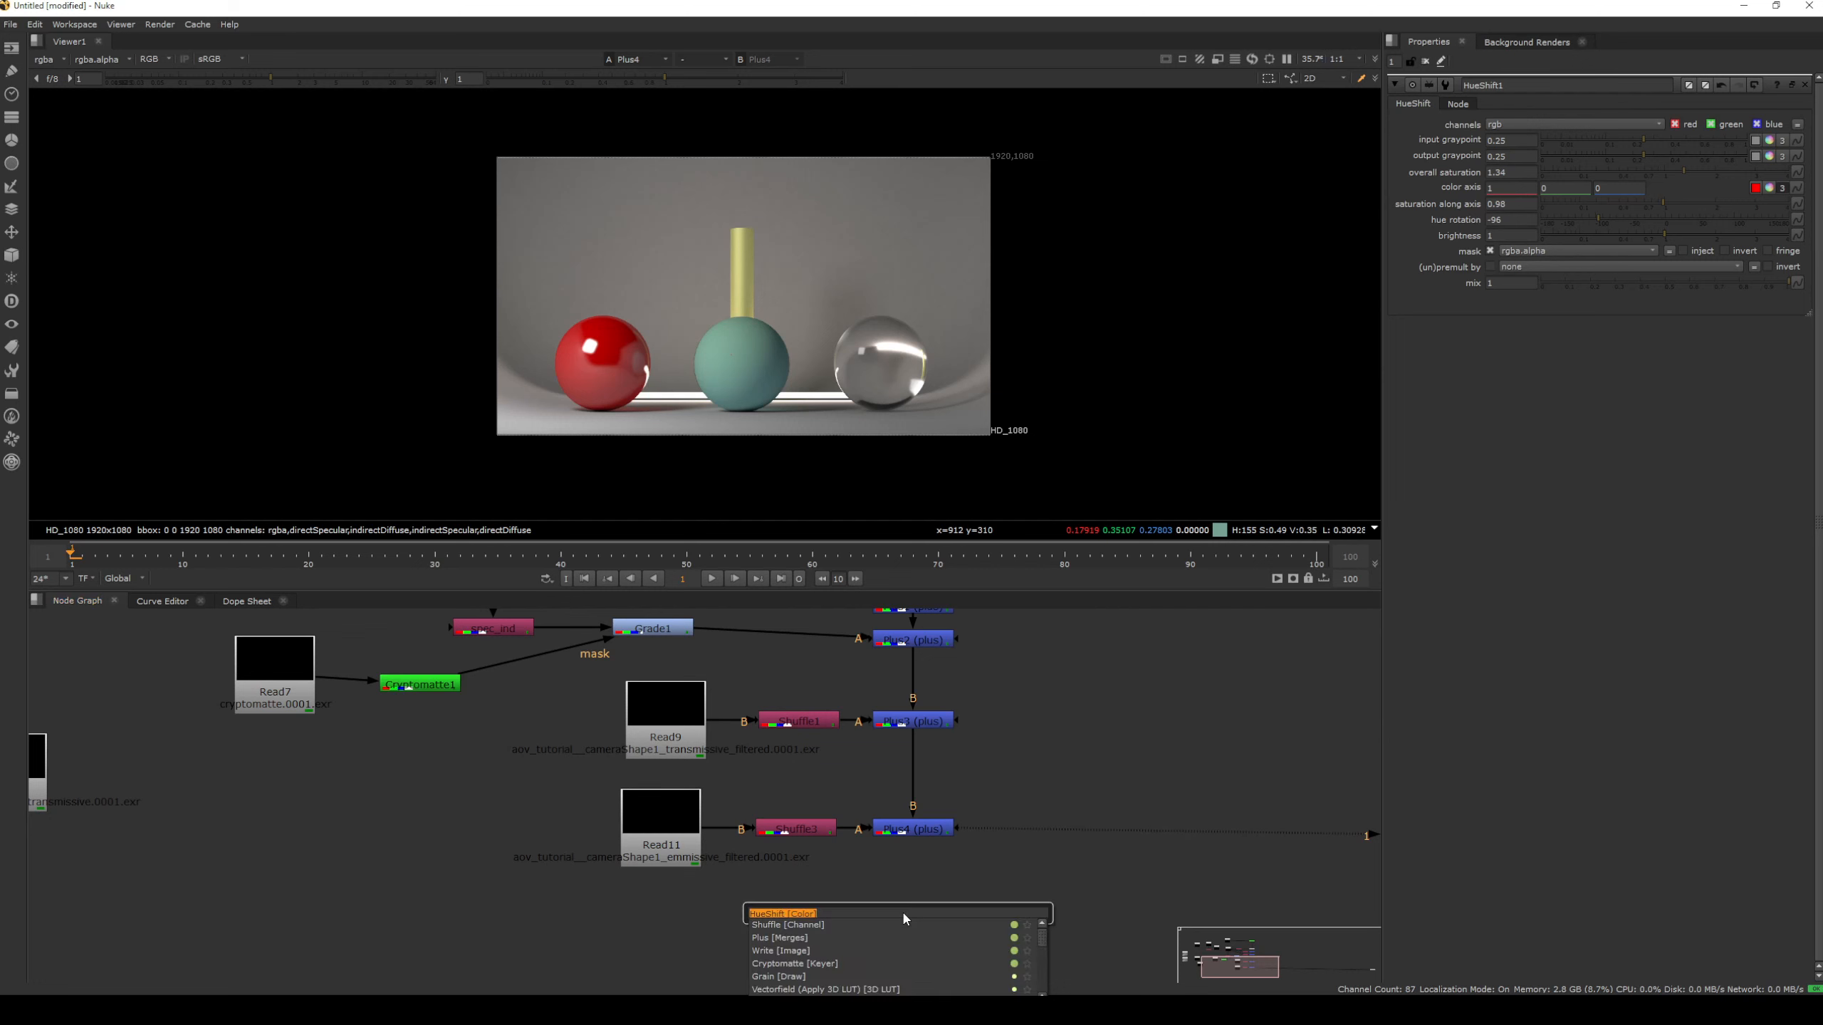
text(zd)
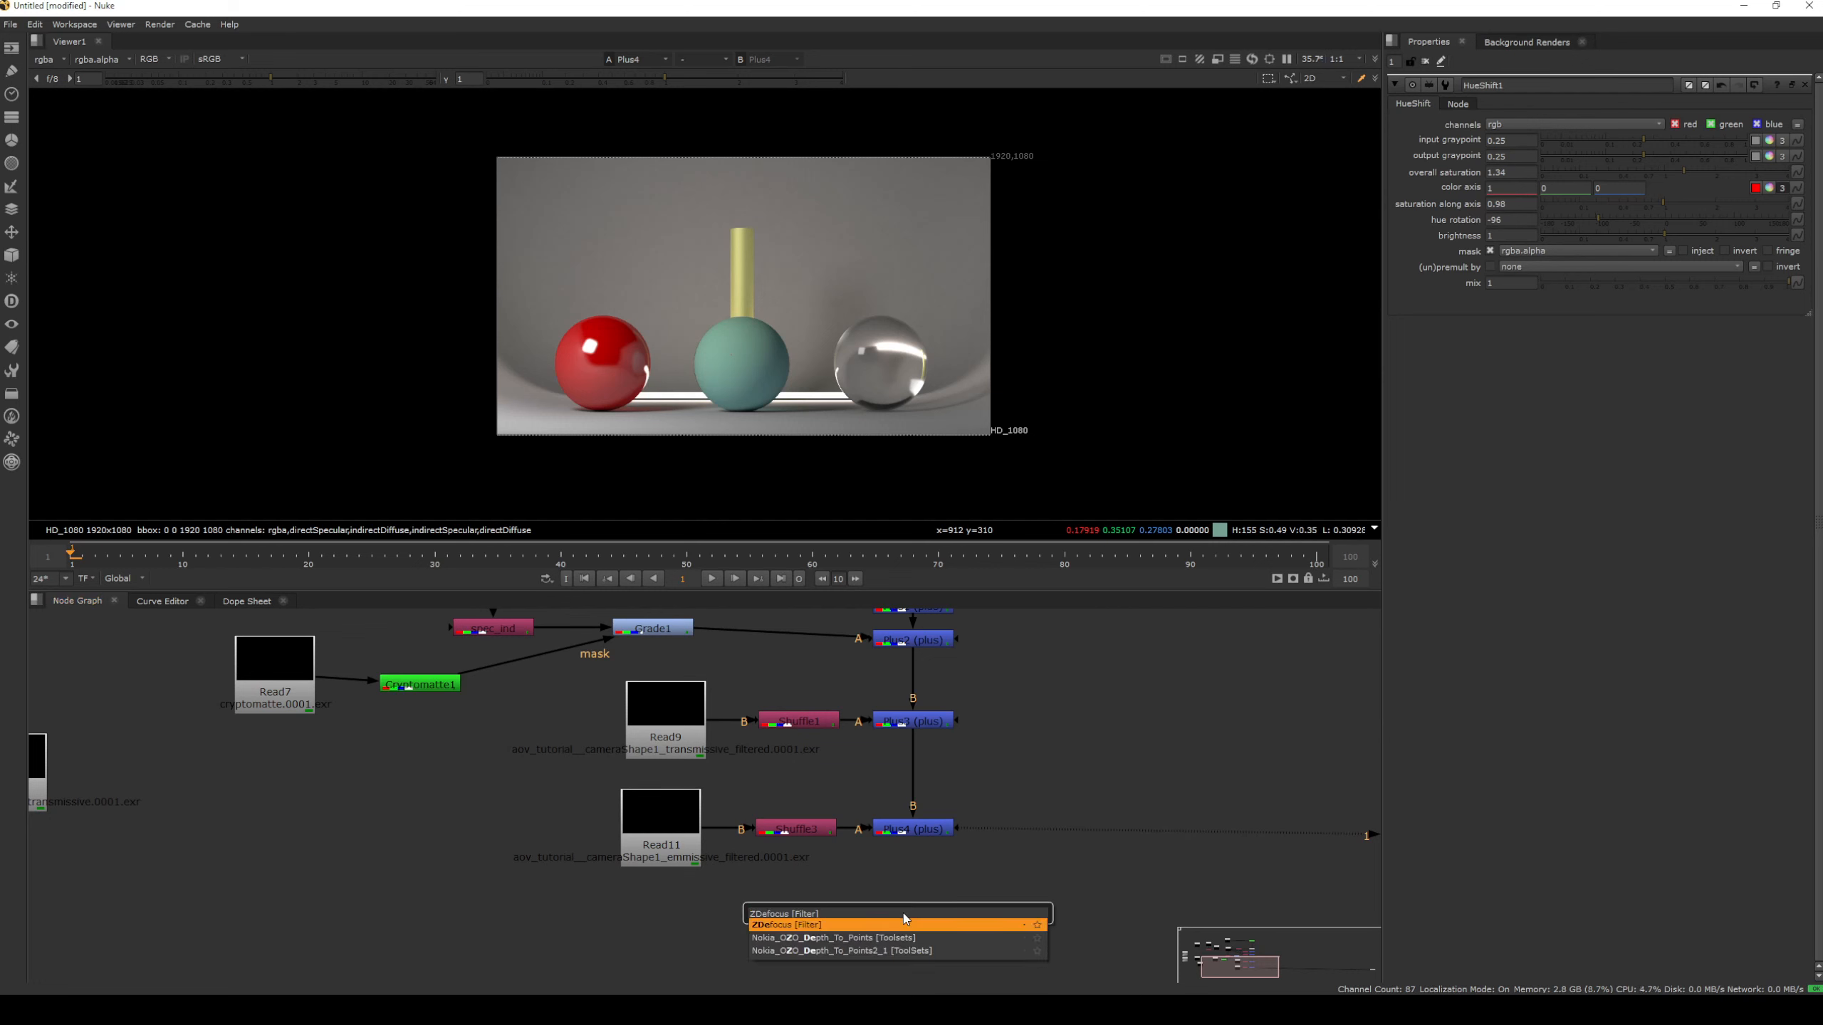
key(Return)
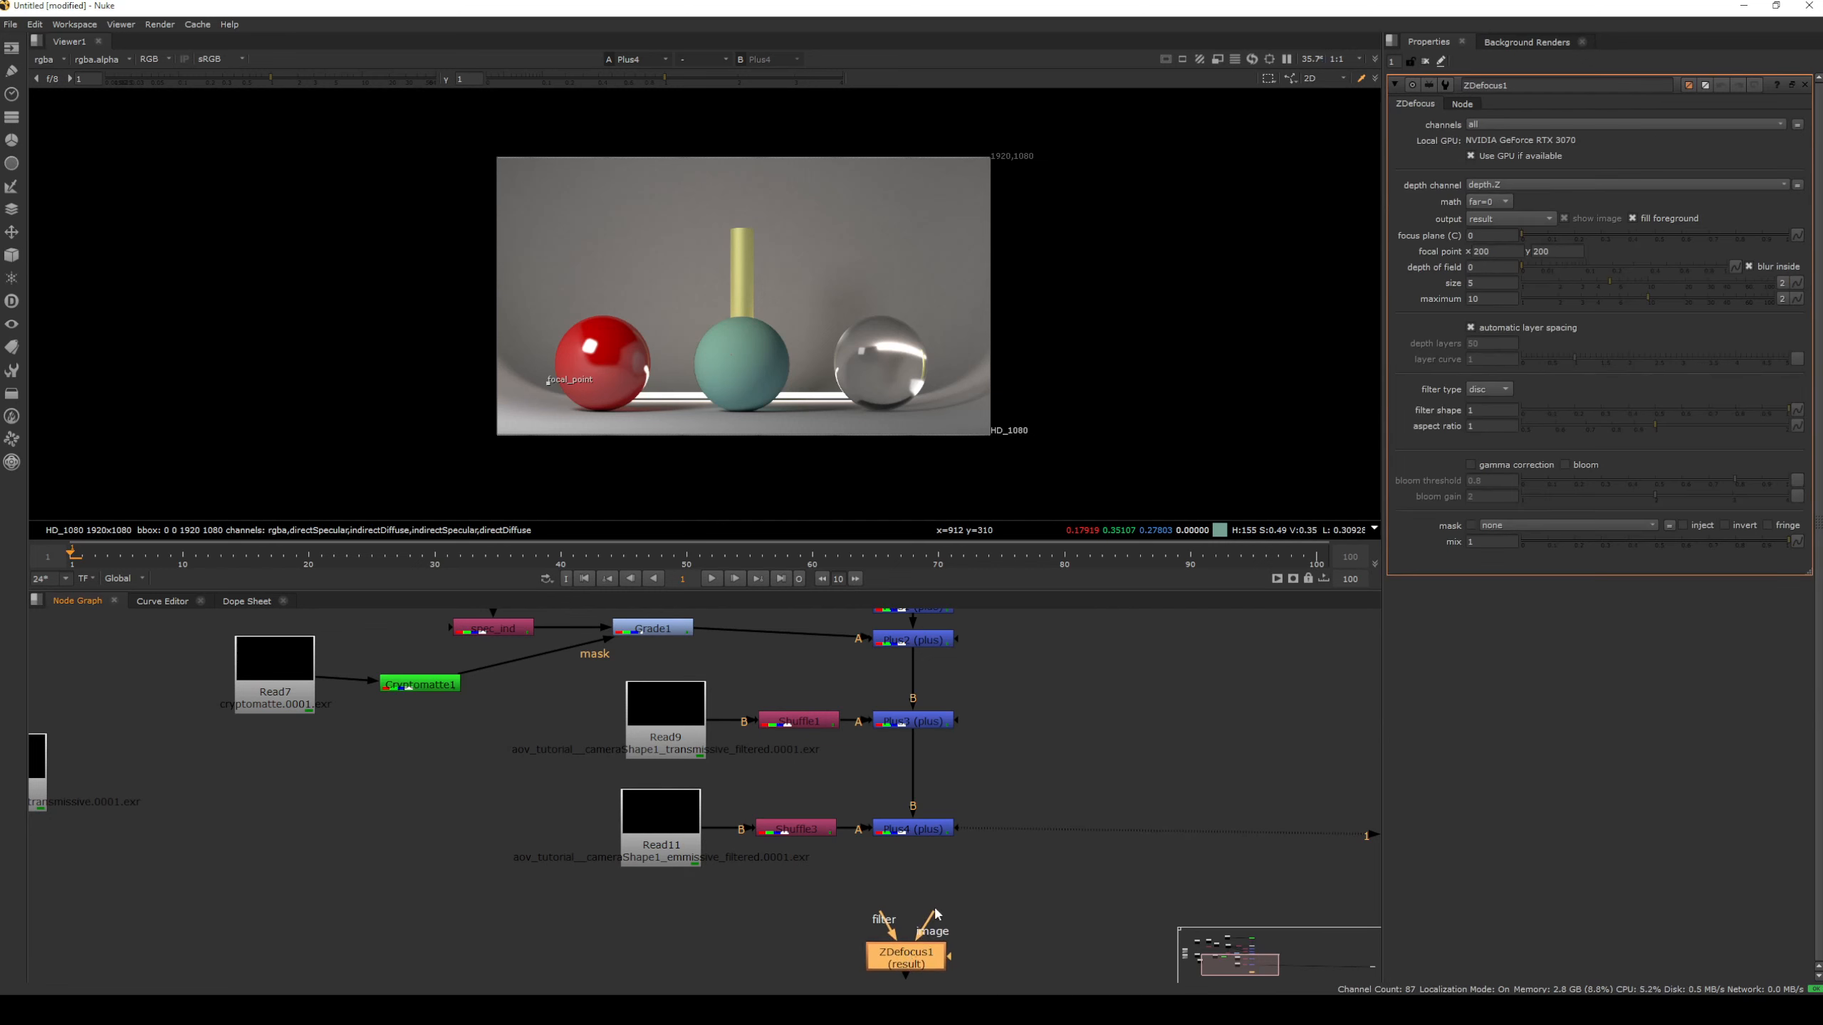
drag(923, 913, 912, 835)
drag(919, 965, 926, 971)
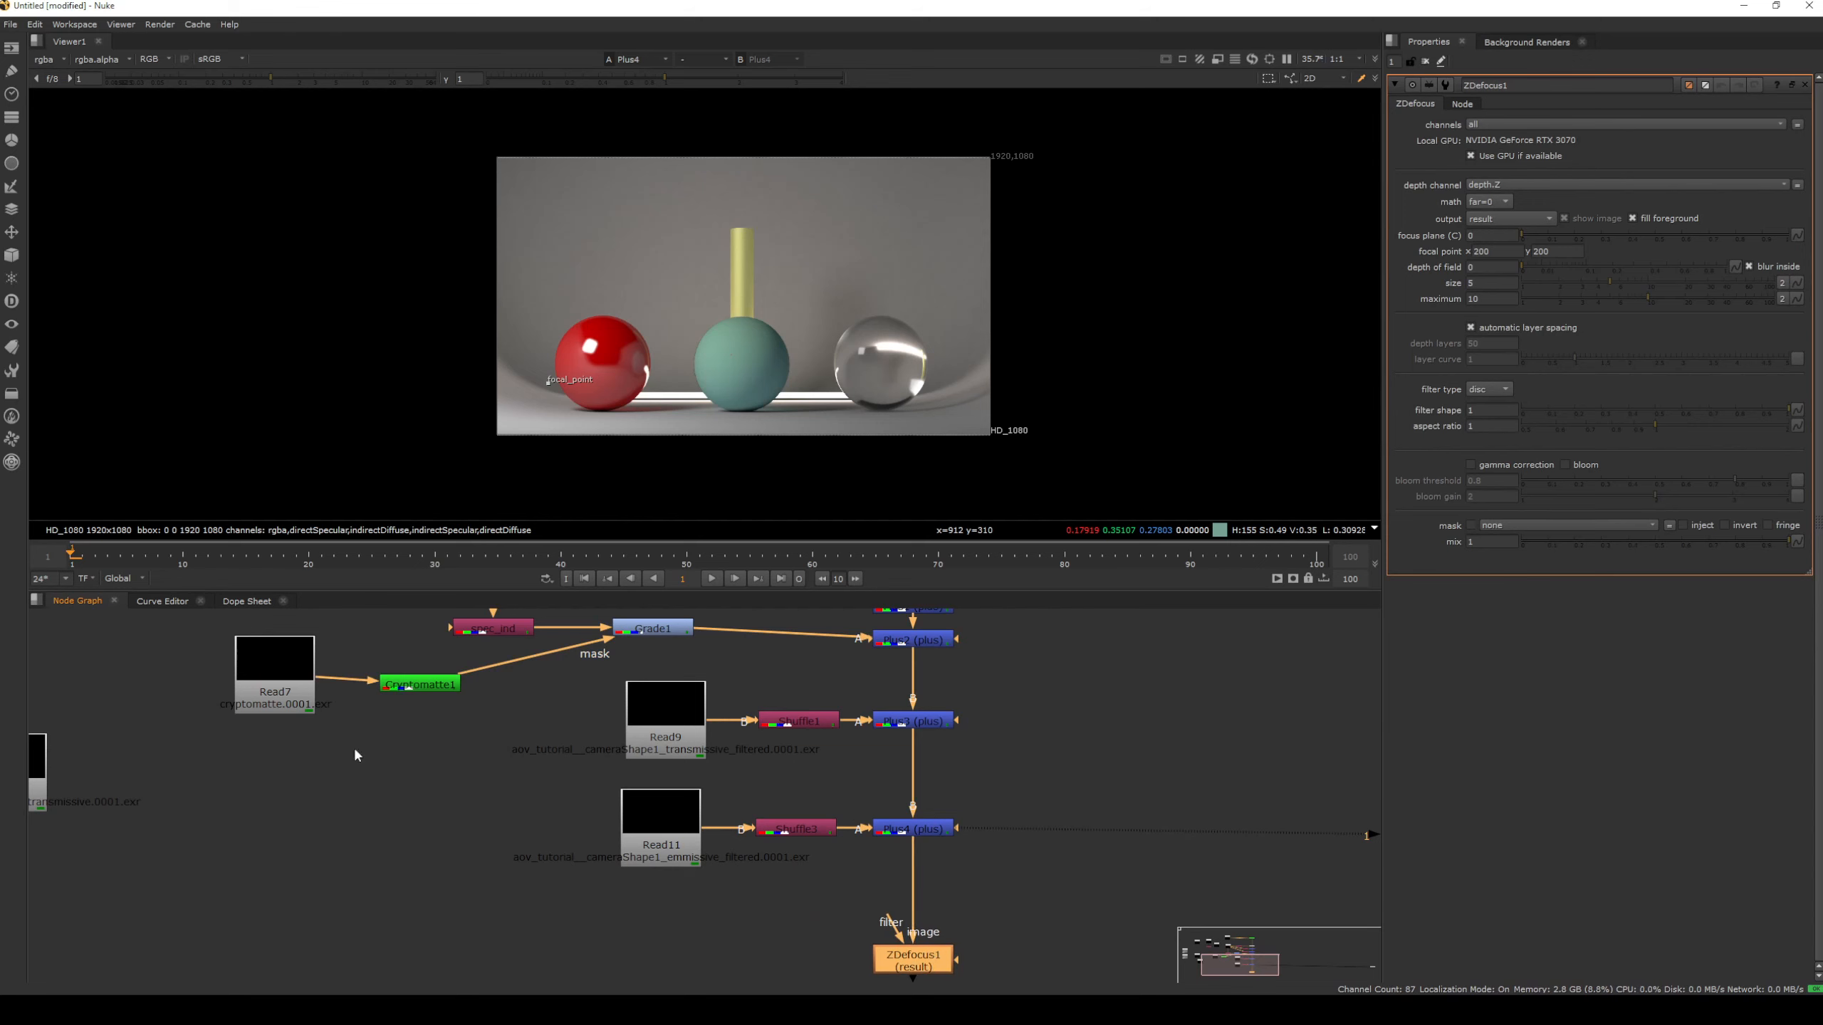
Move the beauty_variance read below Read11 and shift ZDefocus1 lower to make room above it
middle_drag(478, 739, 515, 789)
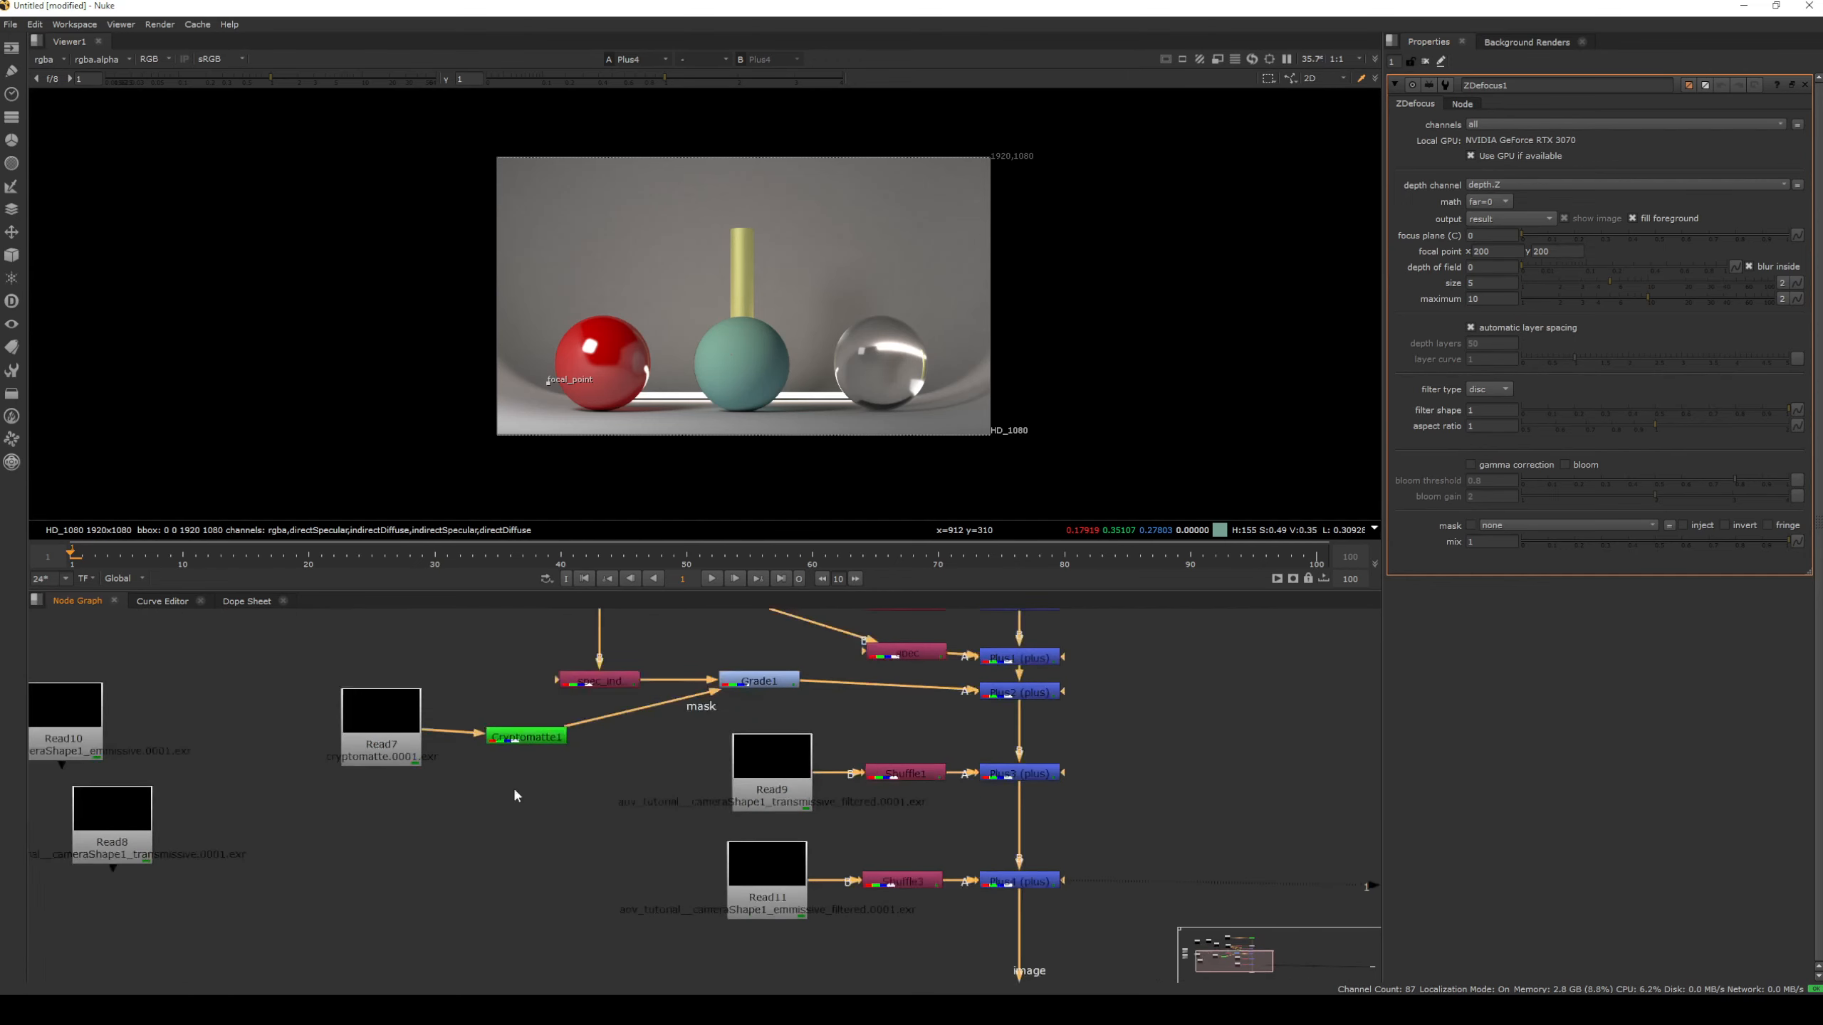
middle_drag(514, 789, 652, 802)
scroll(652, 802, down, 3)
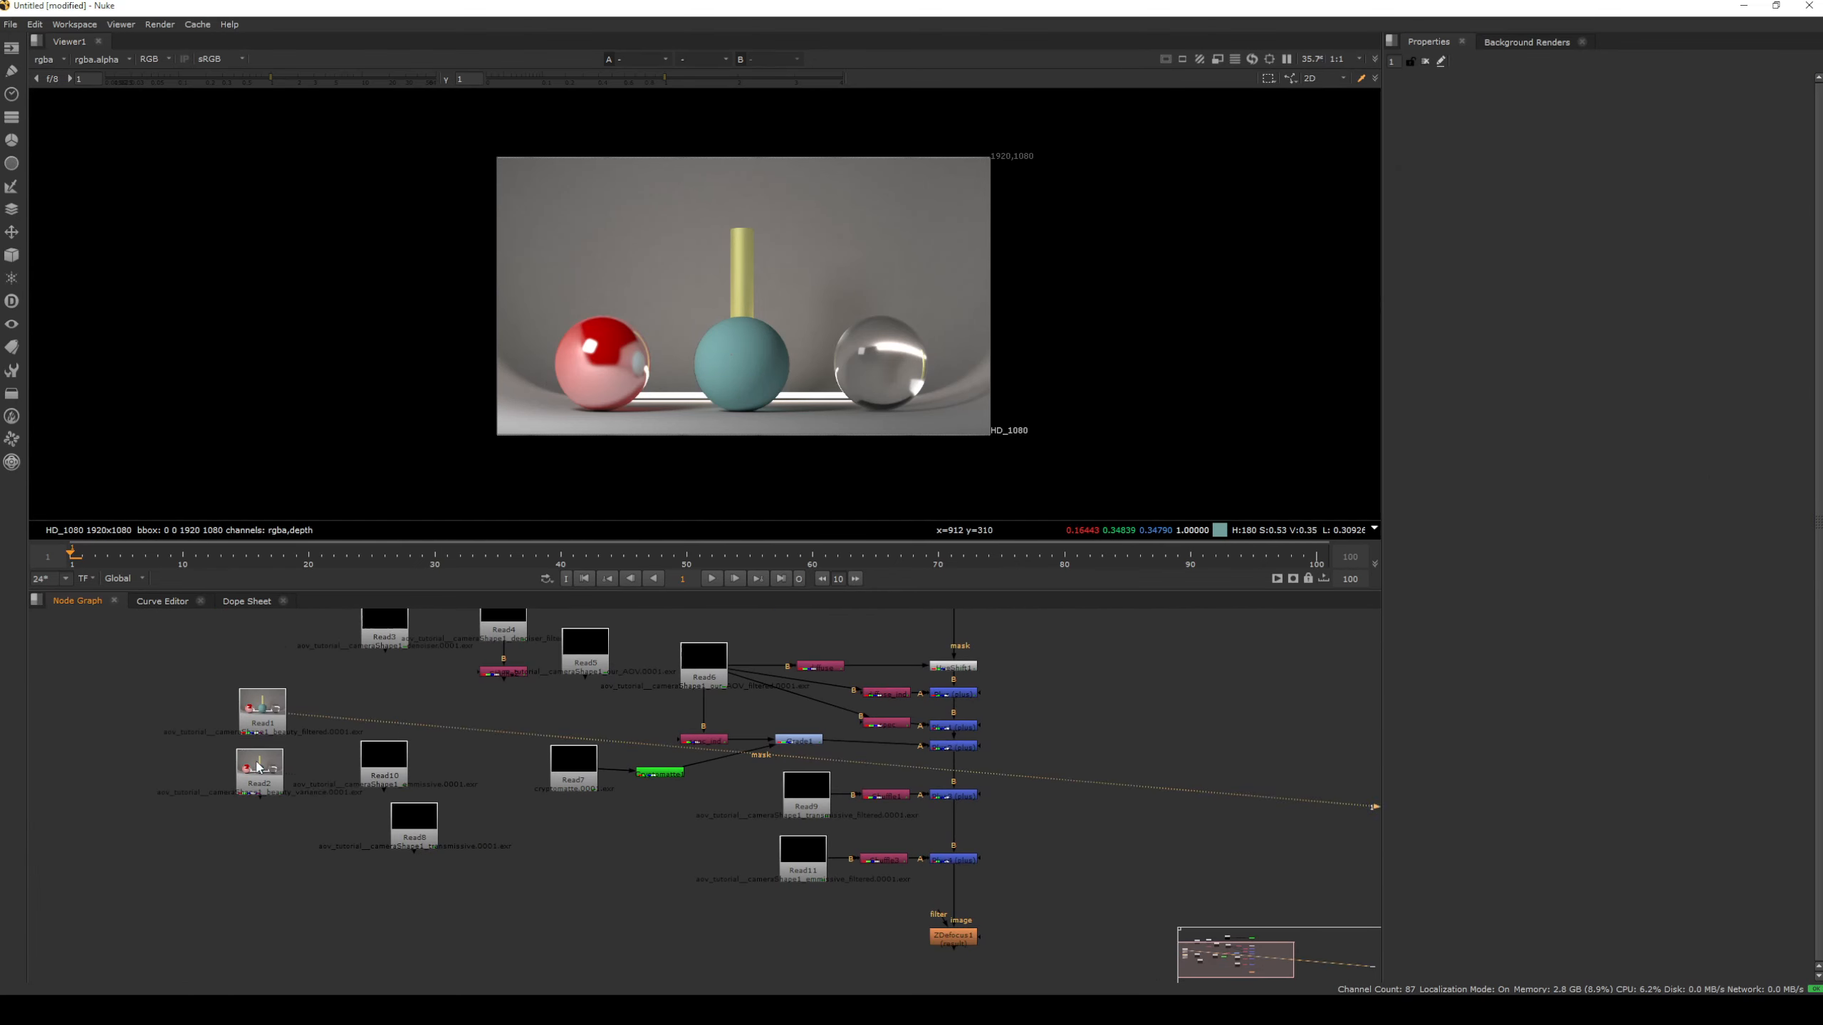
drag(259, 768, 796, 921)
scroll(799, 926, up, 8)
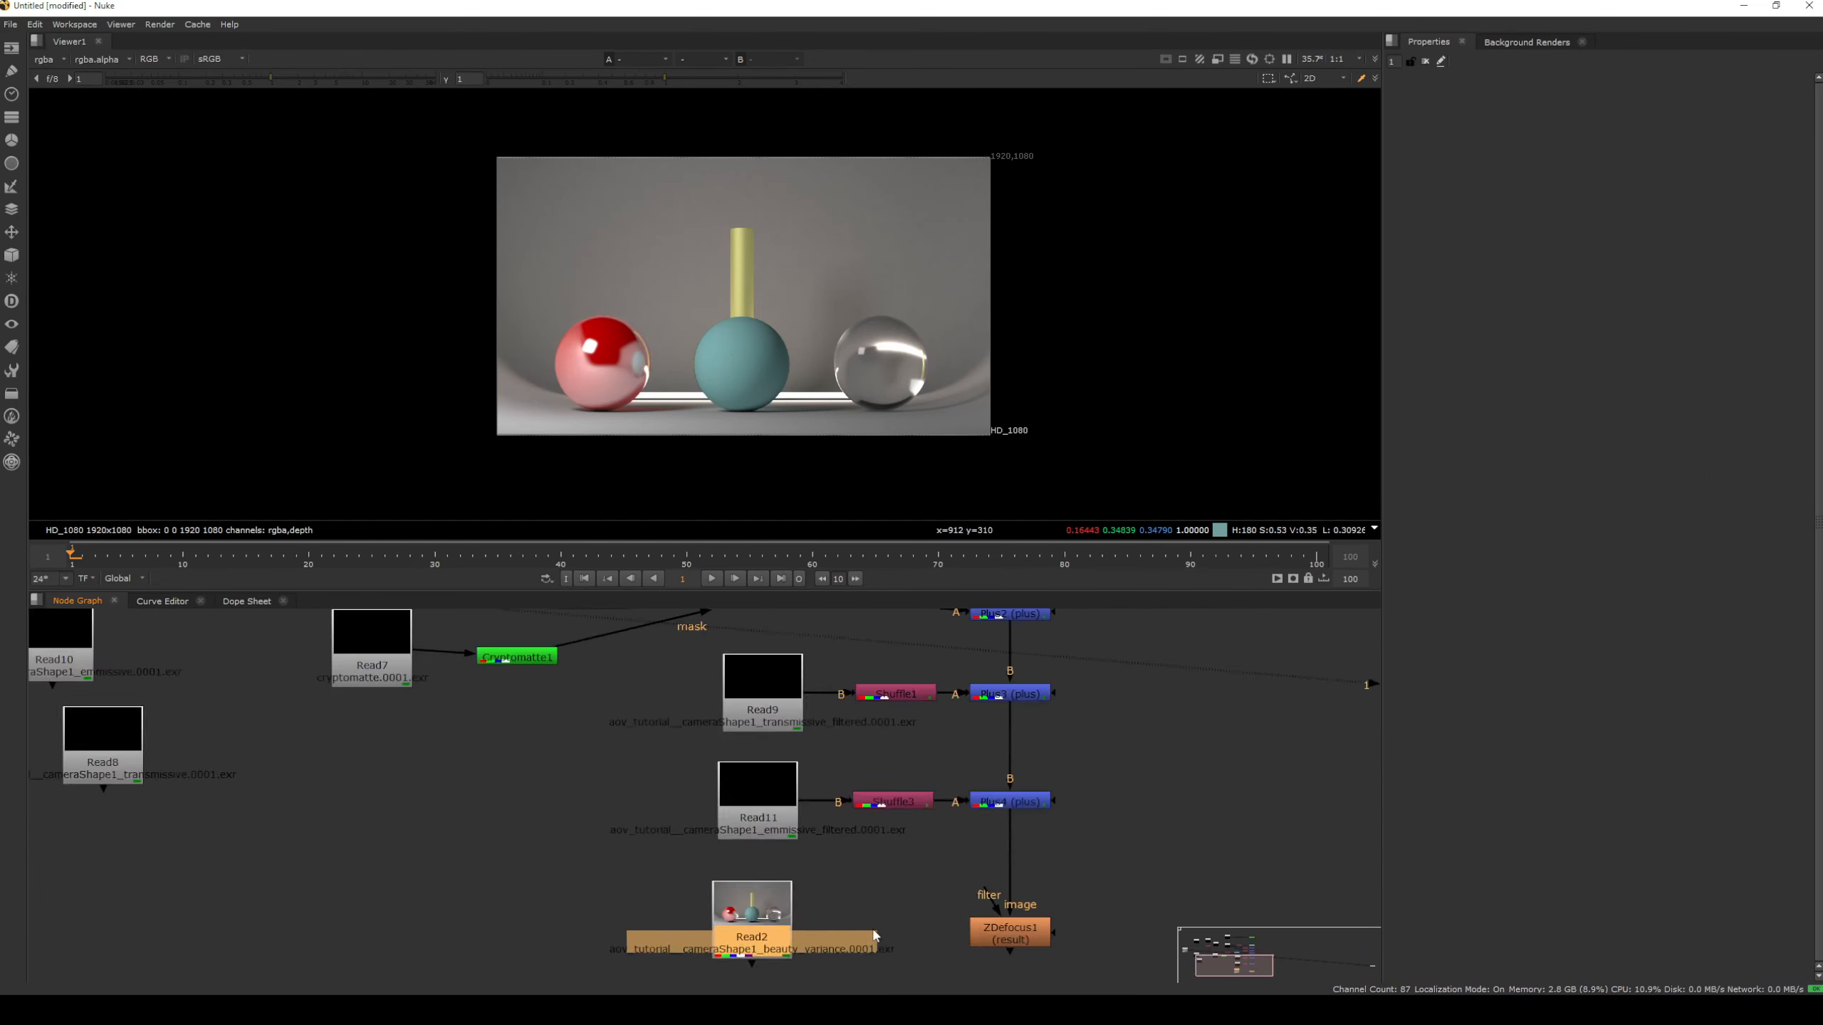
drag(1039, 809, 1045, 947)
middle_drag(1015, 858, 991, 712)
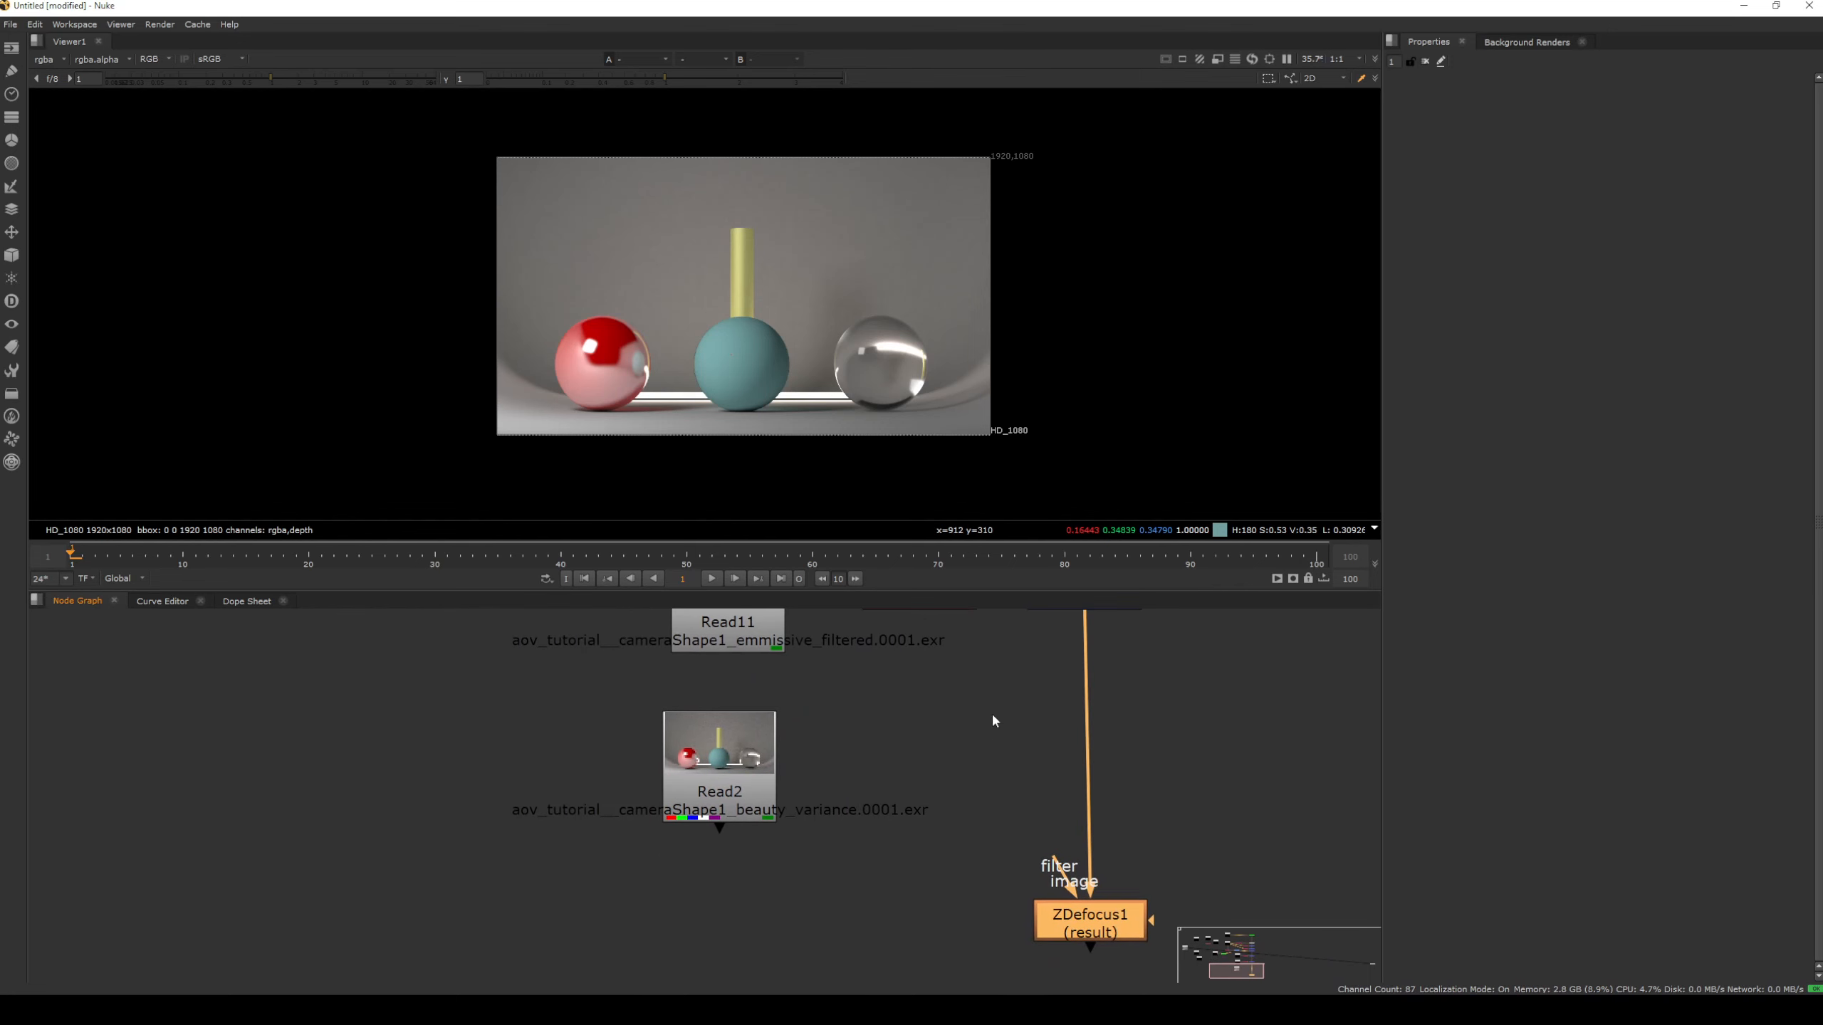
Insert a Shuffle node between Plus4 and ZDefocus1 and connect its A input to the beauty_variance read, Read2
click(950, 739)
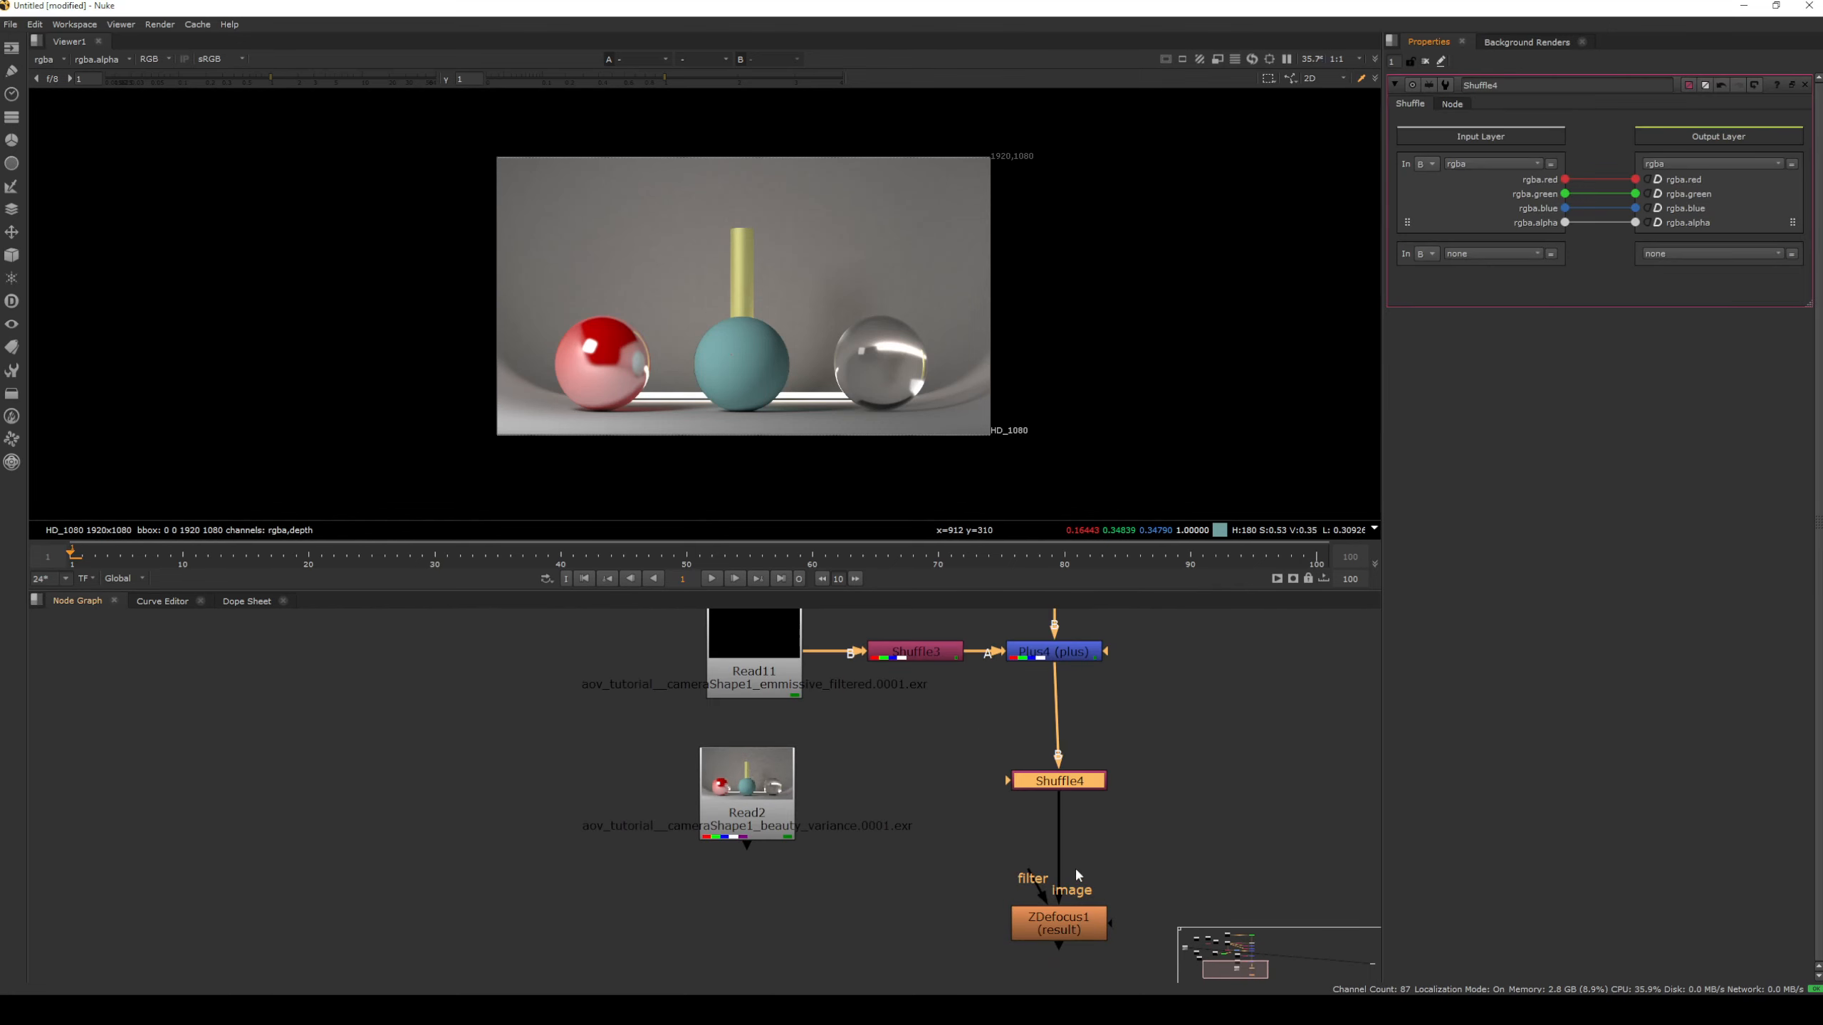
scroll(1075, 869, up, 2)
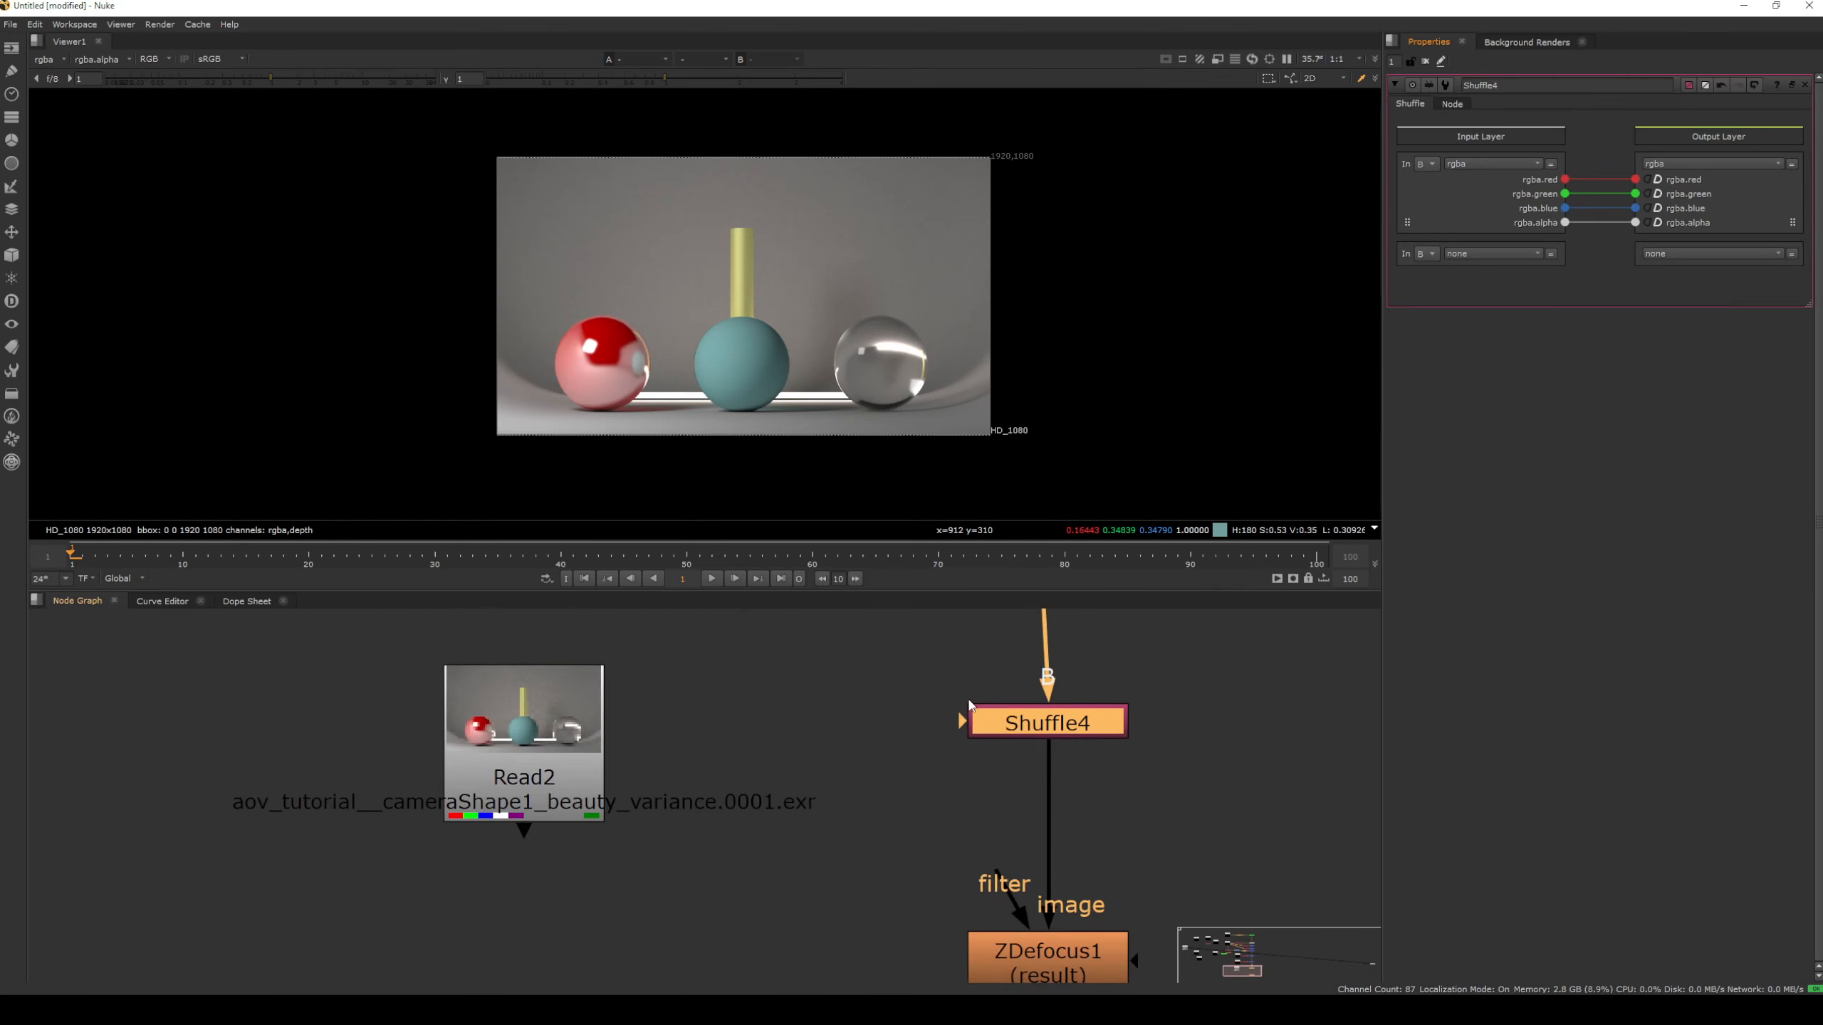
drag(962, 722, 558, 713)
double_click(555, 729)
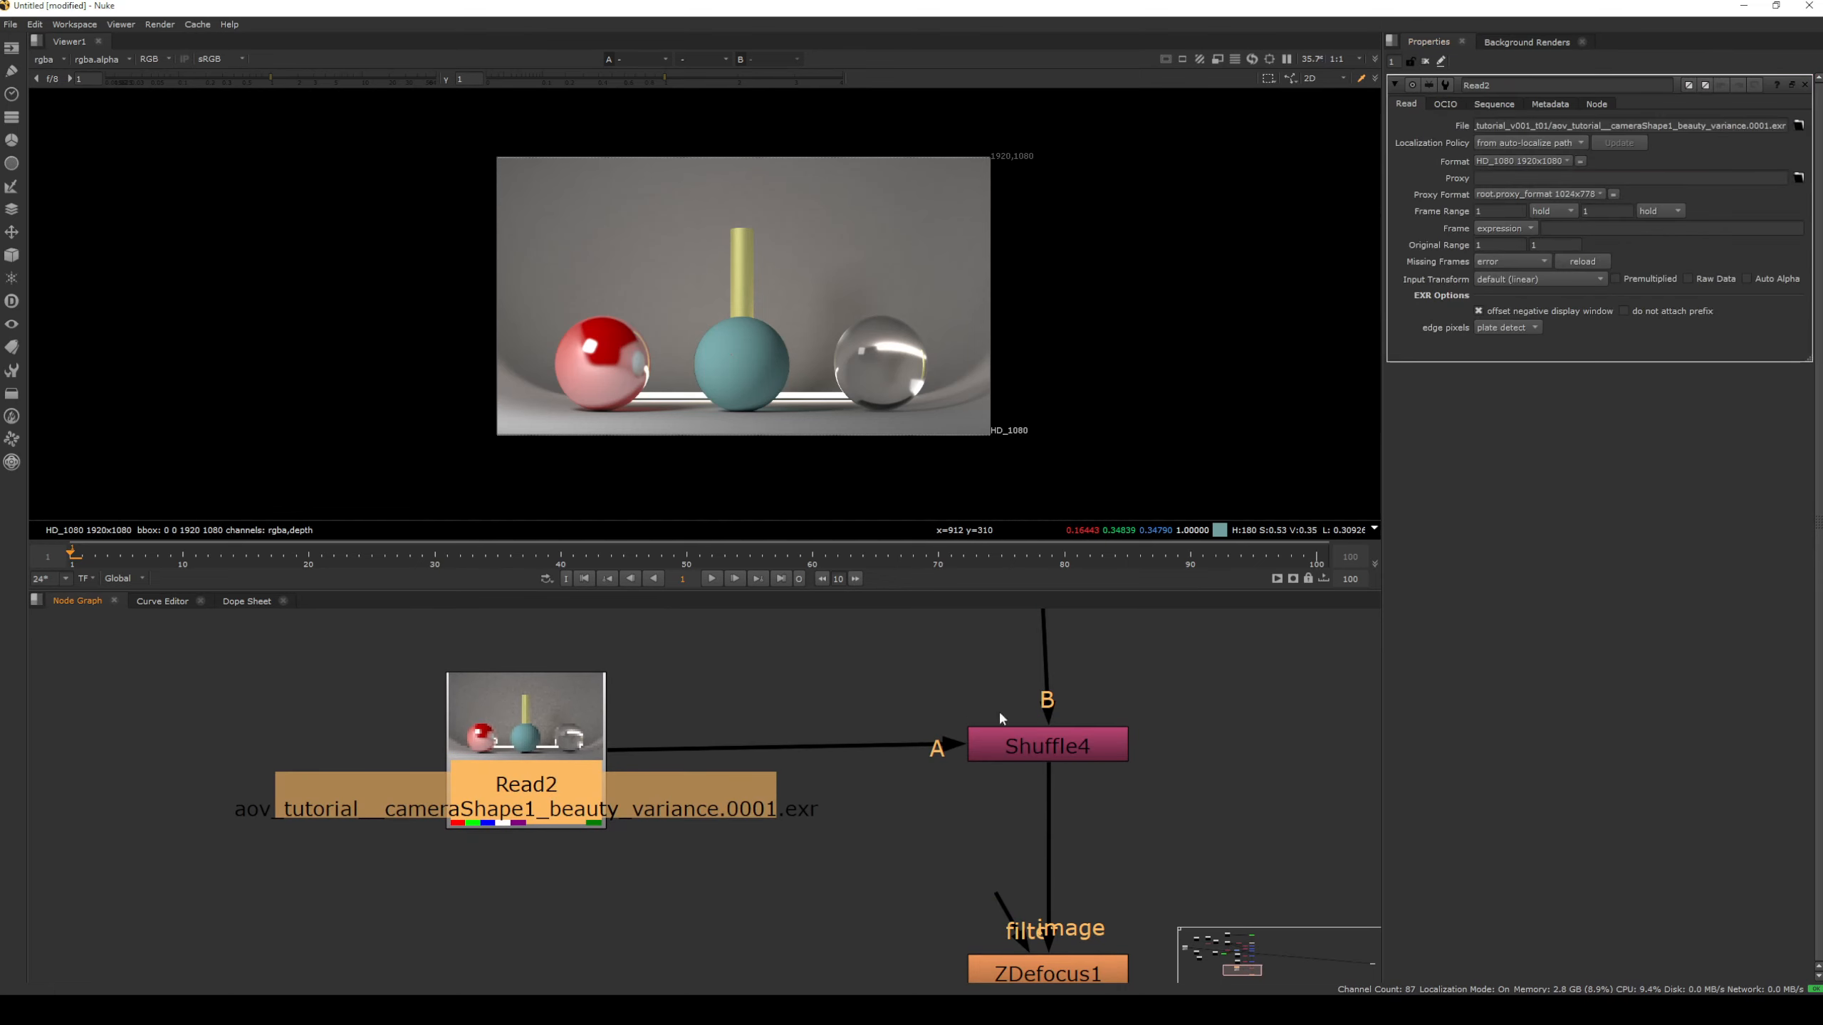
In Shuffle4, set the second input to A with the depth layer and route it to the depth output layer
double_click(974, 754)
click(1437, 254)
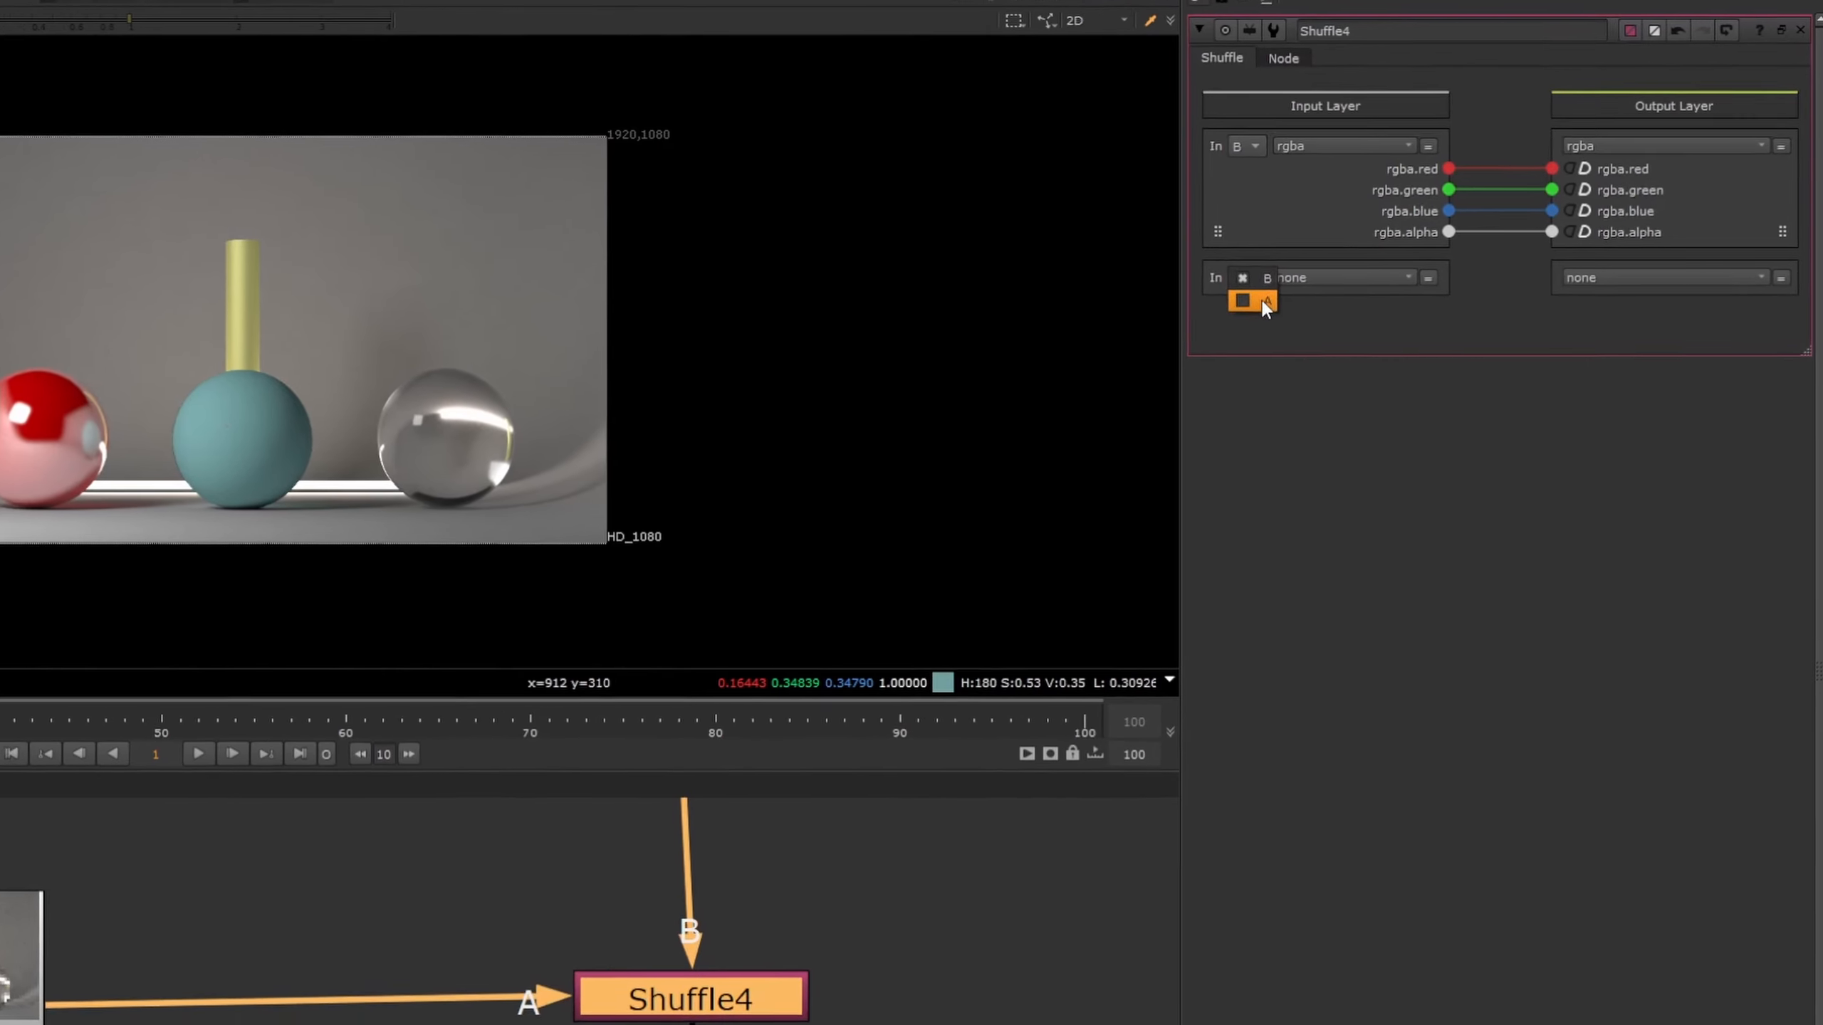
click(1263, 306)
click(1295, 277)
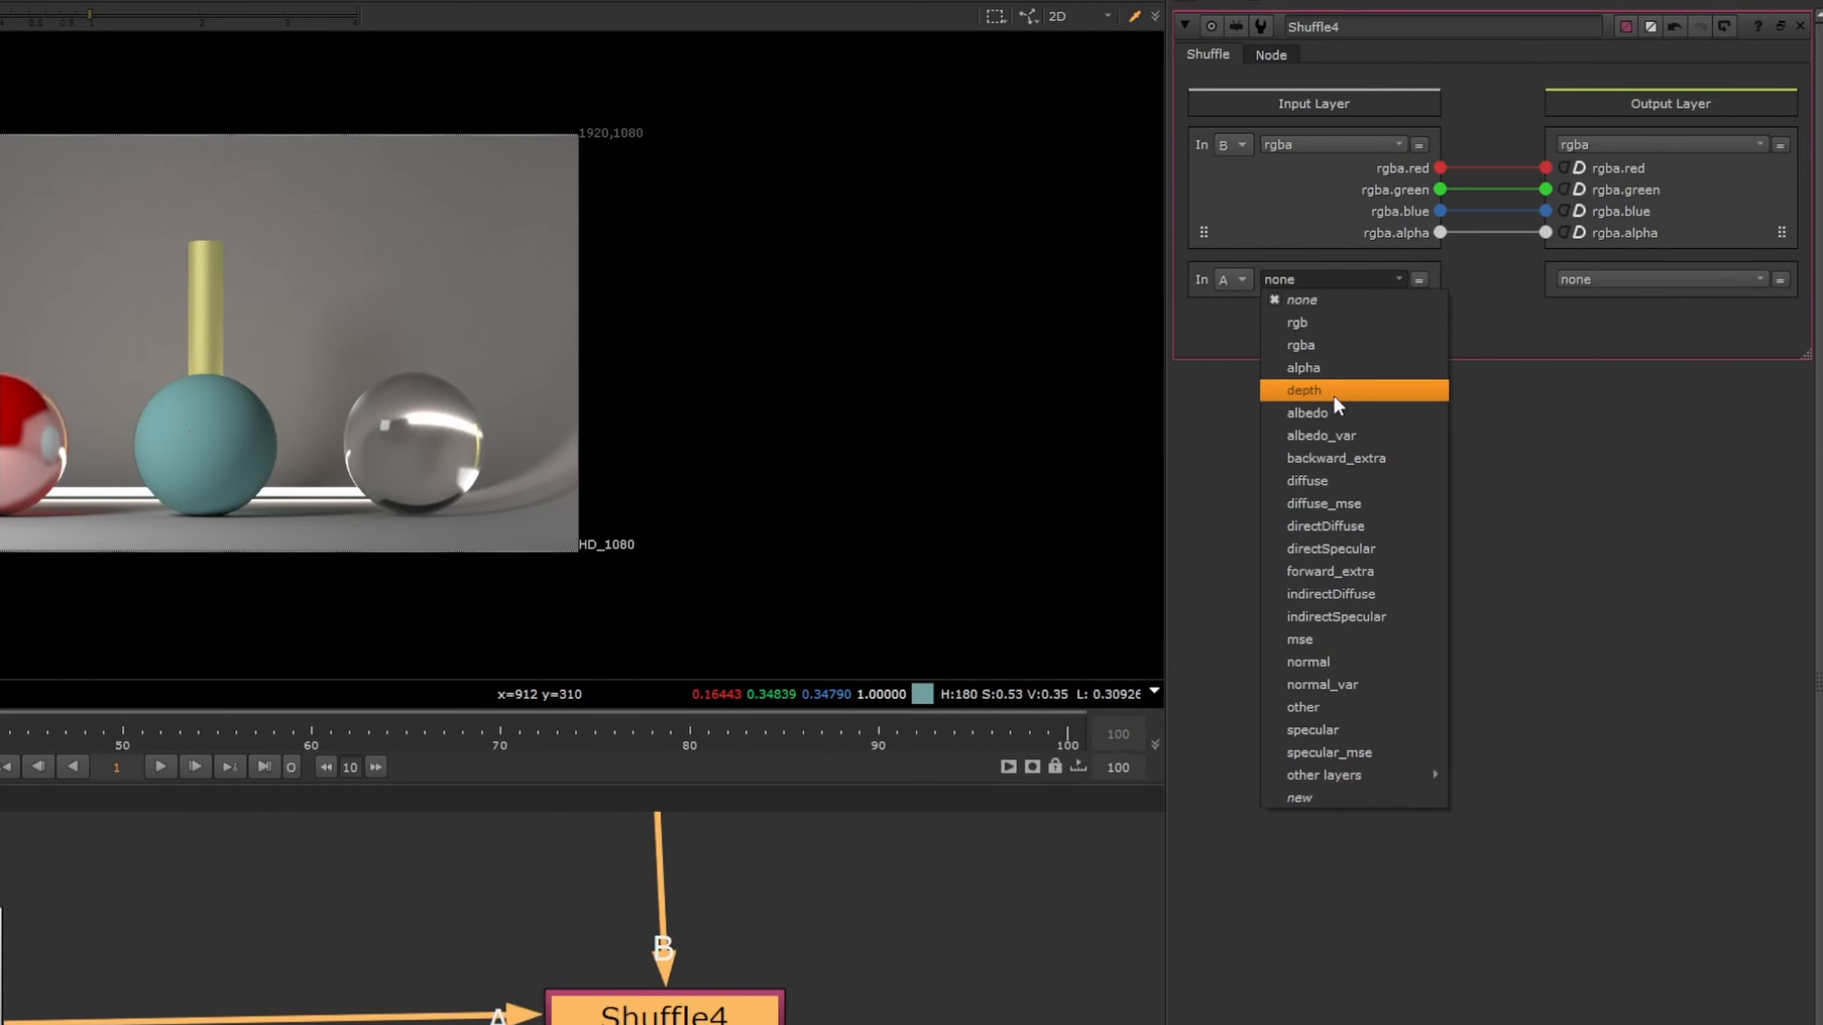
click(1342, 390)
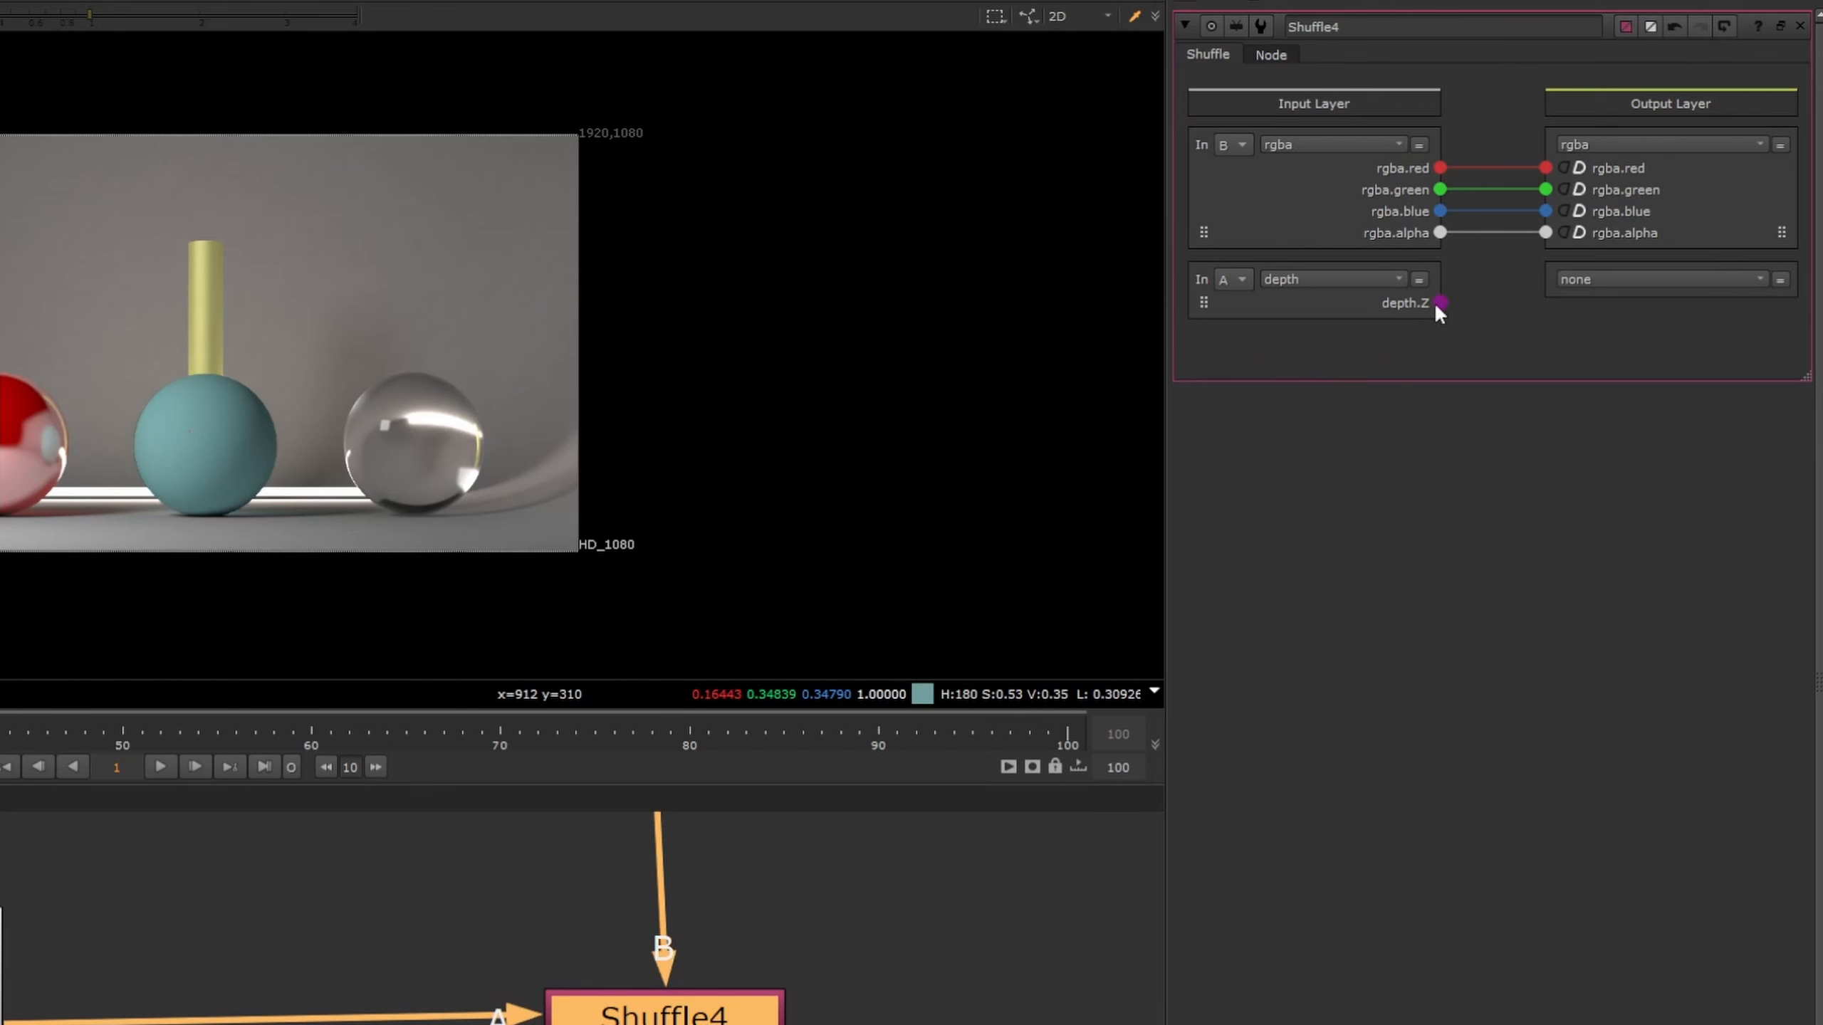
click(1656, 281)
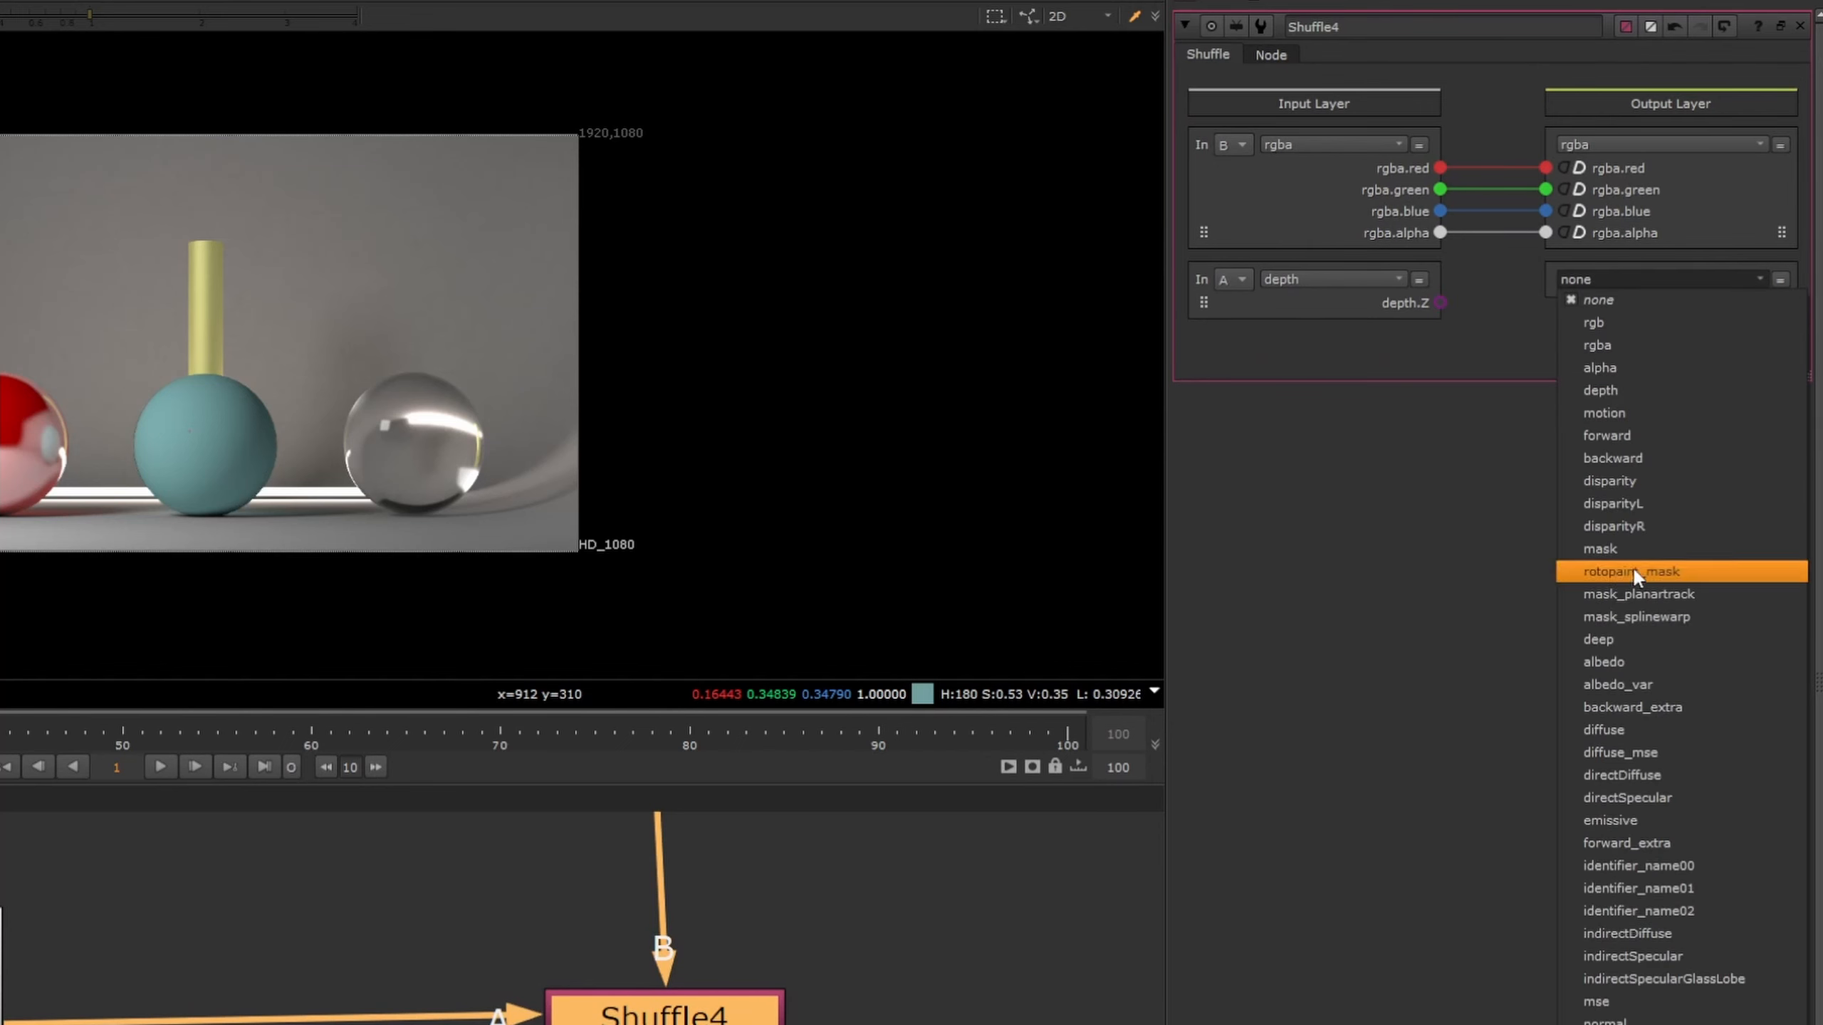
click(1665, 397)
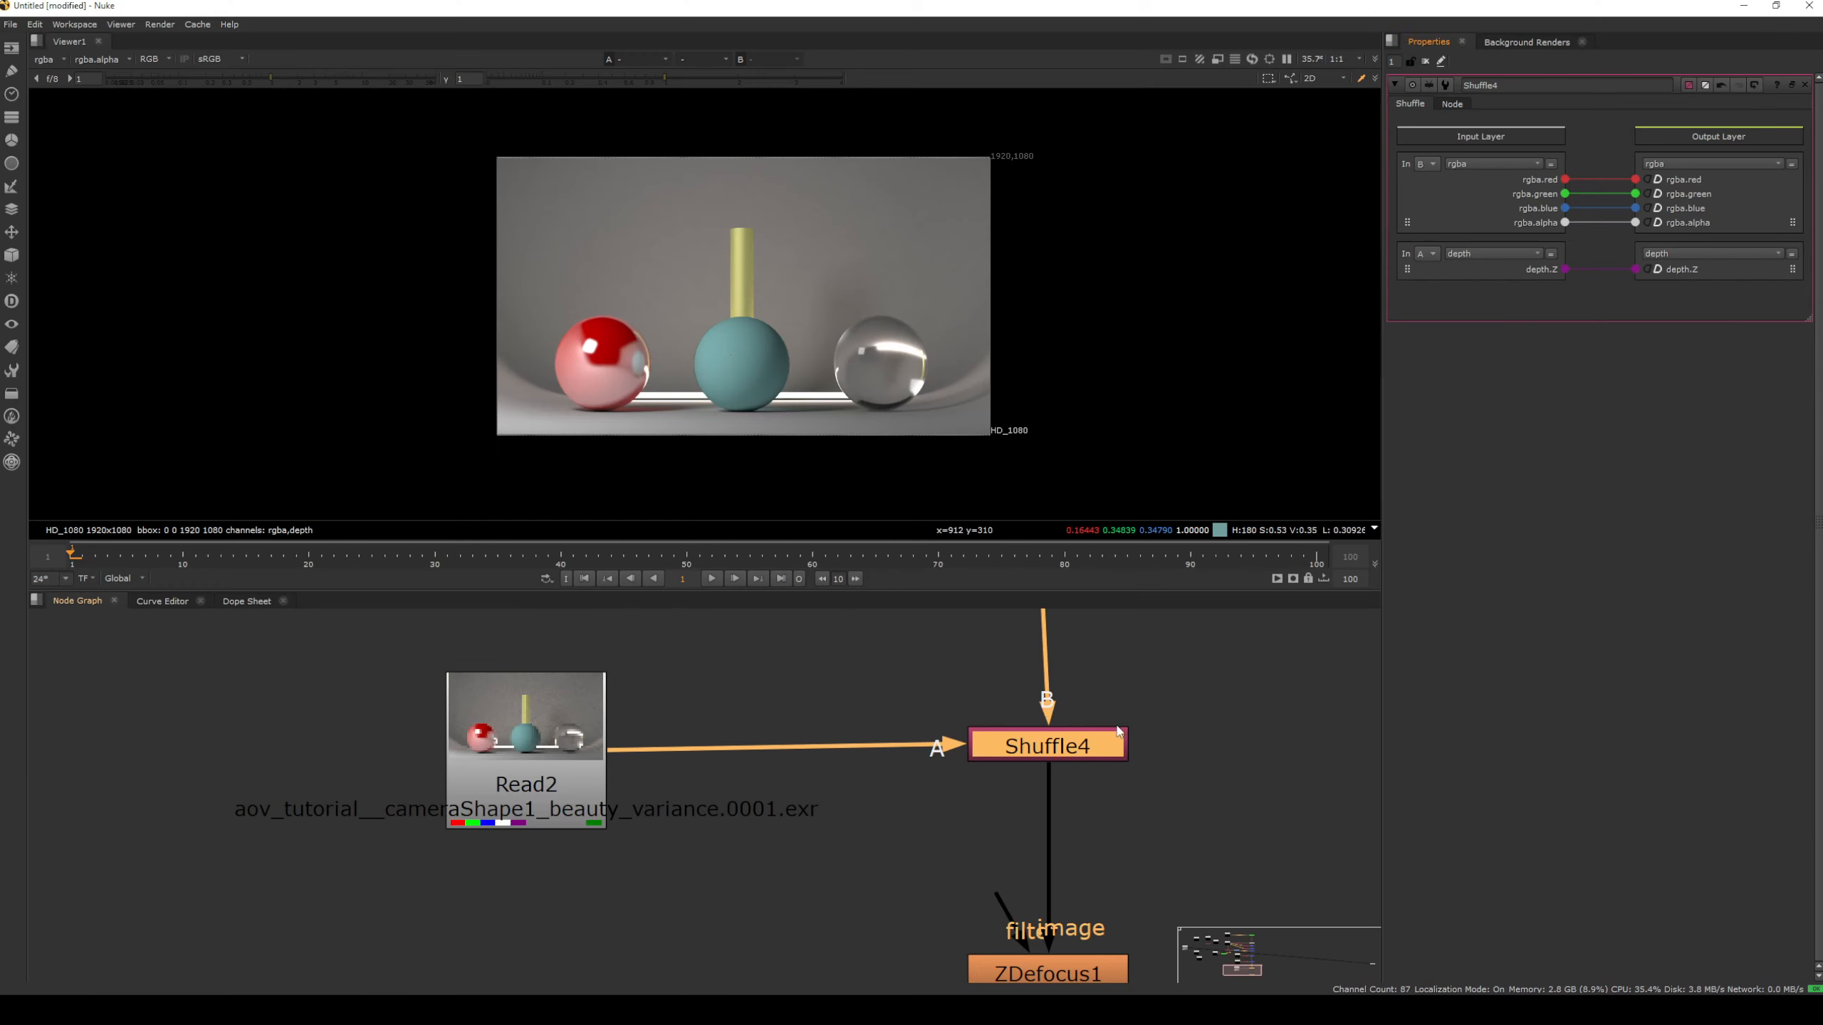
Compare the Shuffle4 output with the Read2 beauty in the viewer
key(1)
click(553, 763)
key(1)
click(994, 744)
key(1)
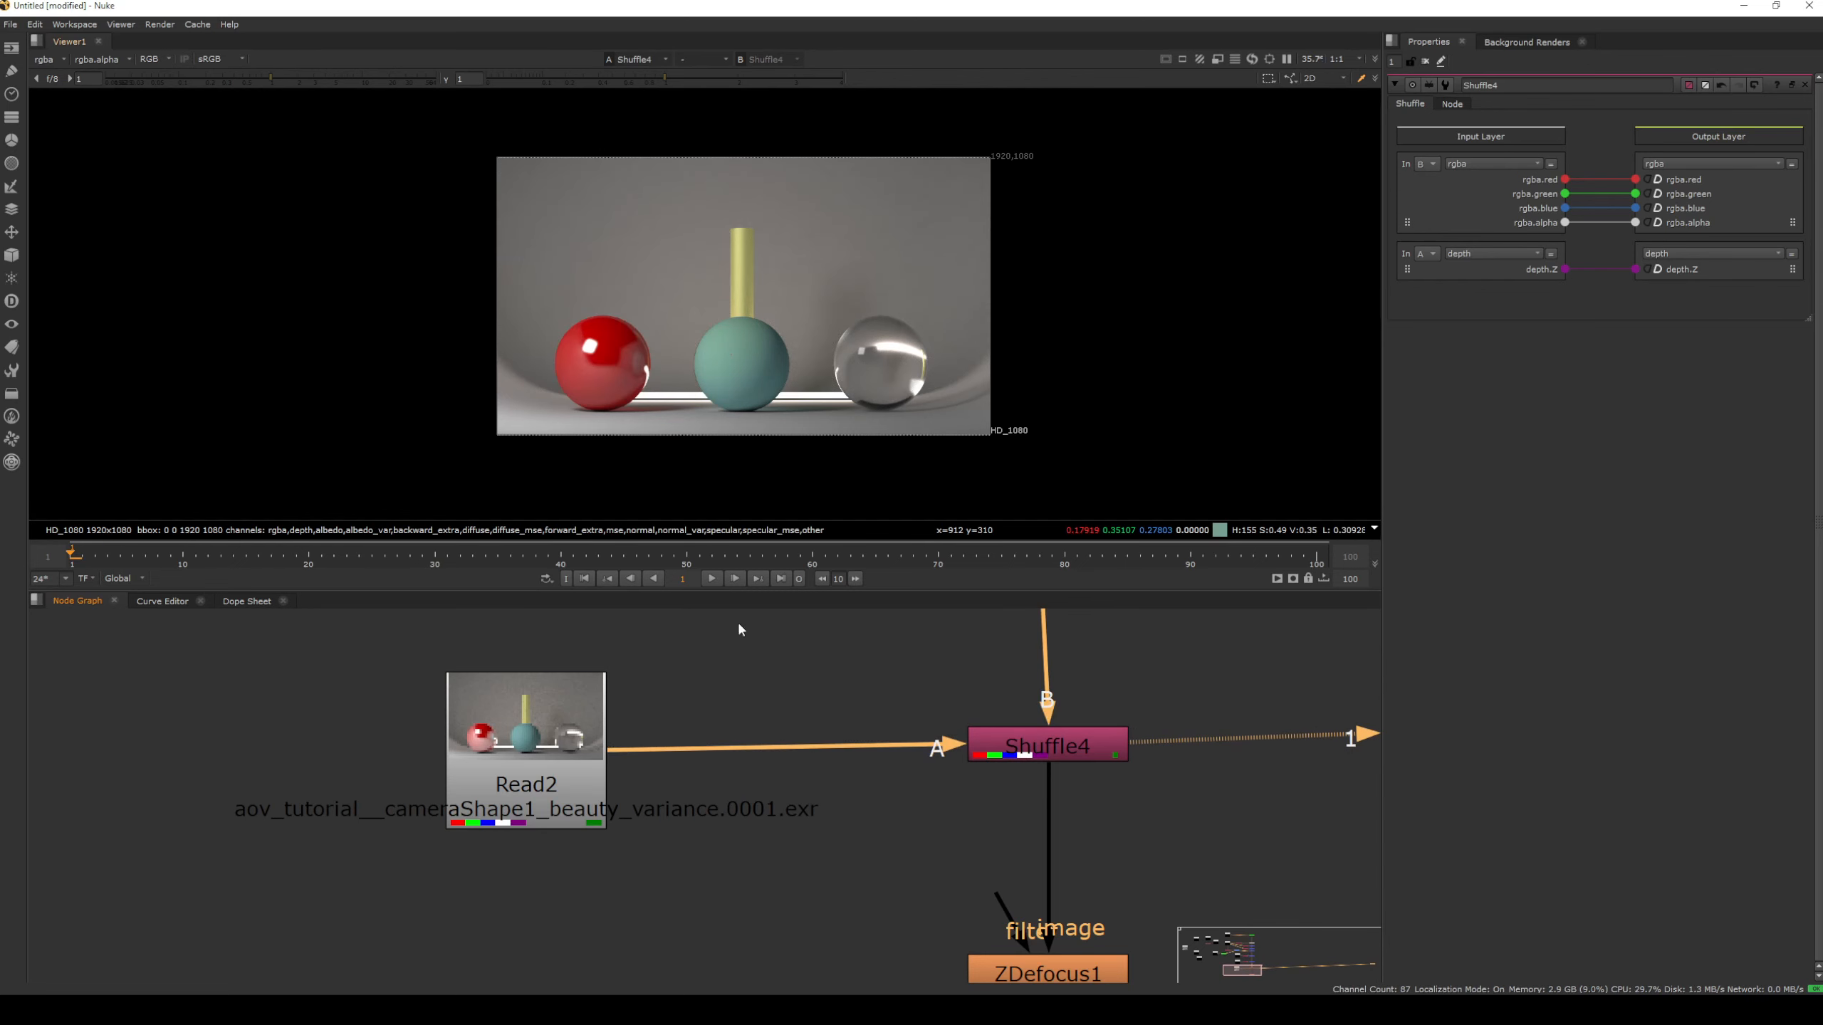
View ZDefocus1, open its properties and move its focal point over the red sphere, then onto the yellow cylinder
scroll(1094, 707, down, 5)
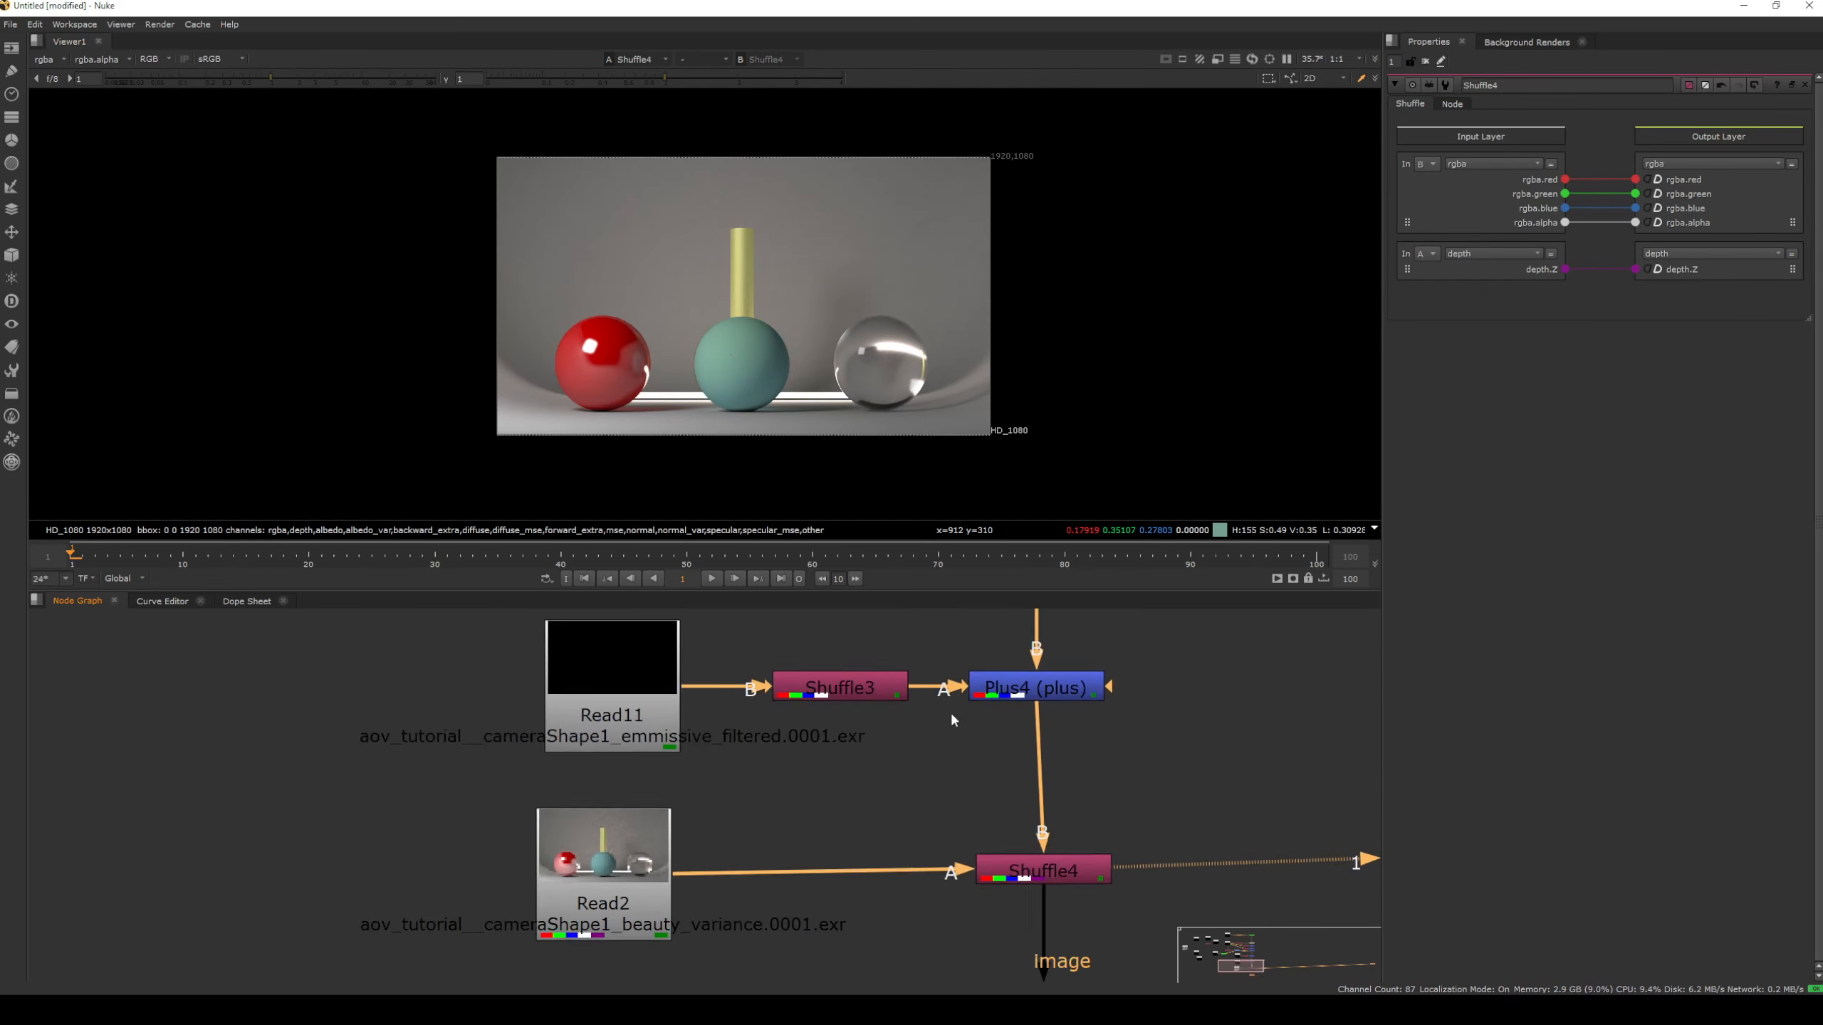
middle_drag(1040, 612, 1059, 694)
middle_drag(1167, 719, 1140, 675)
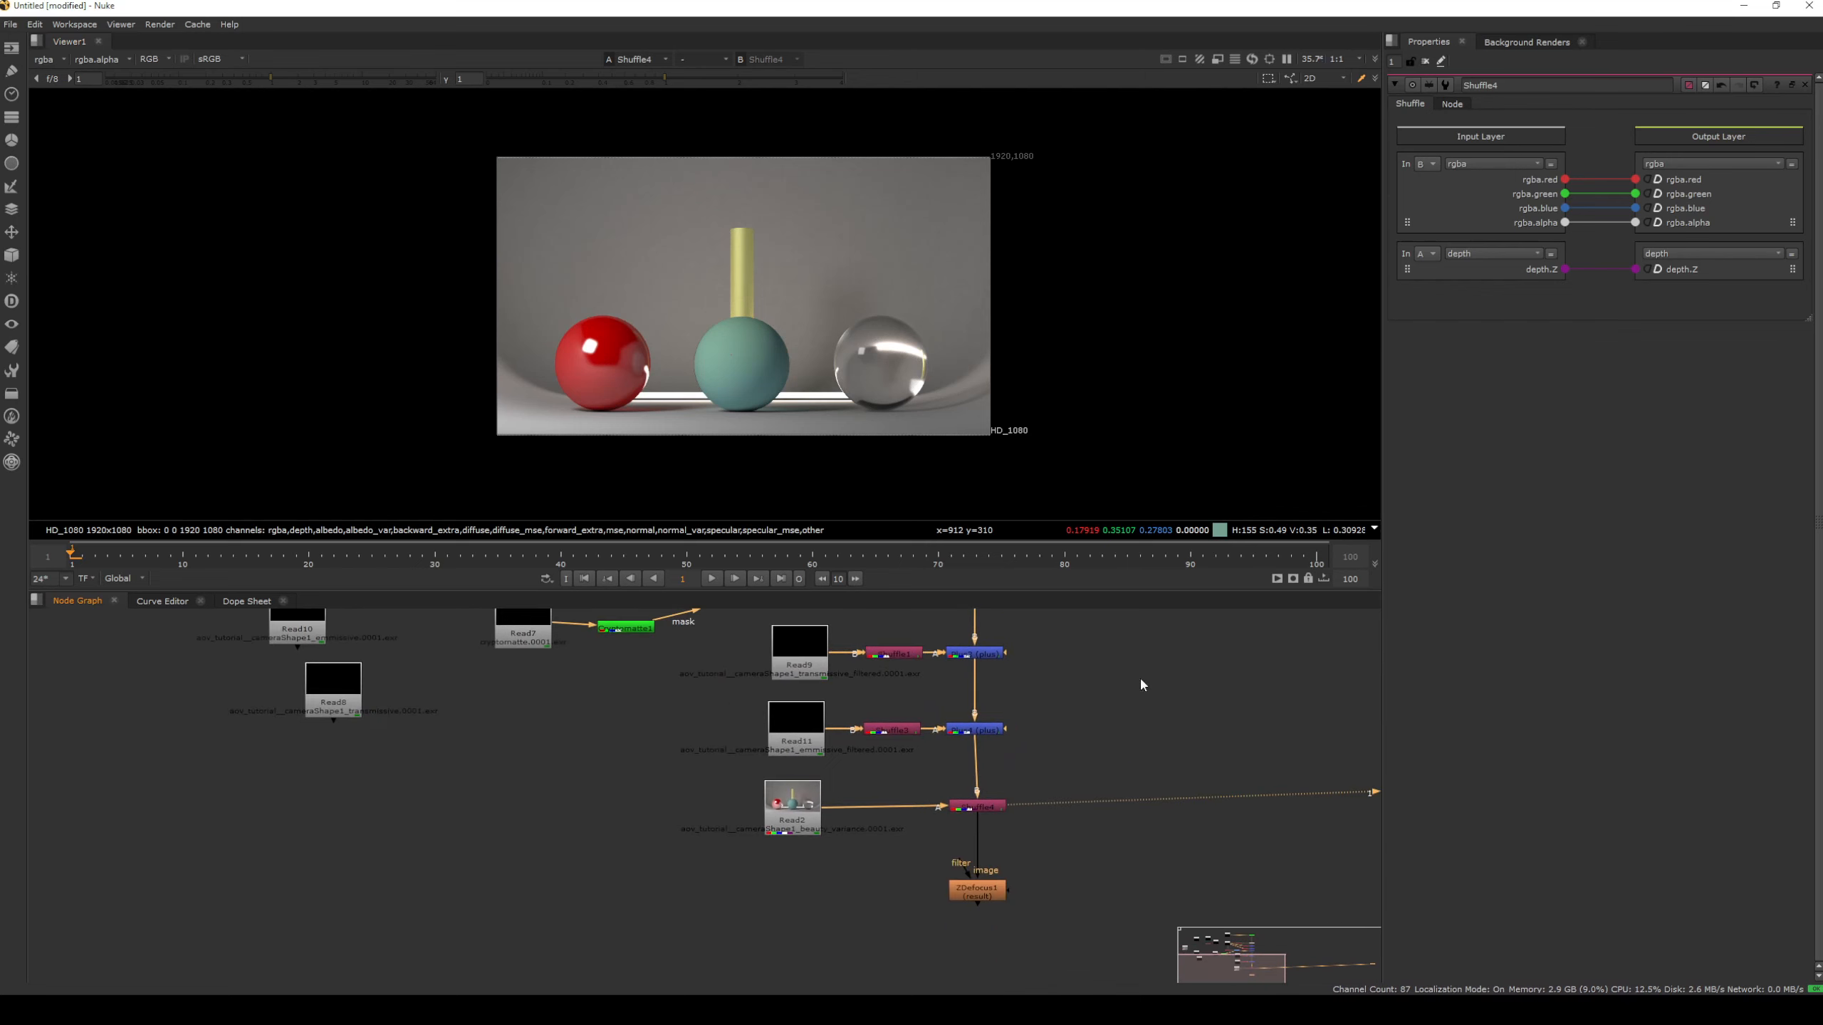
middle_drag(1070, 849, 1059, 747)
click(960, 787)
key(1)
scroll(851, 363, up, 2)
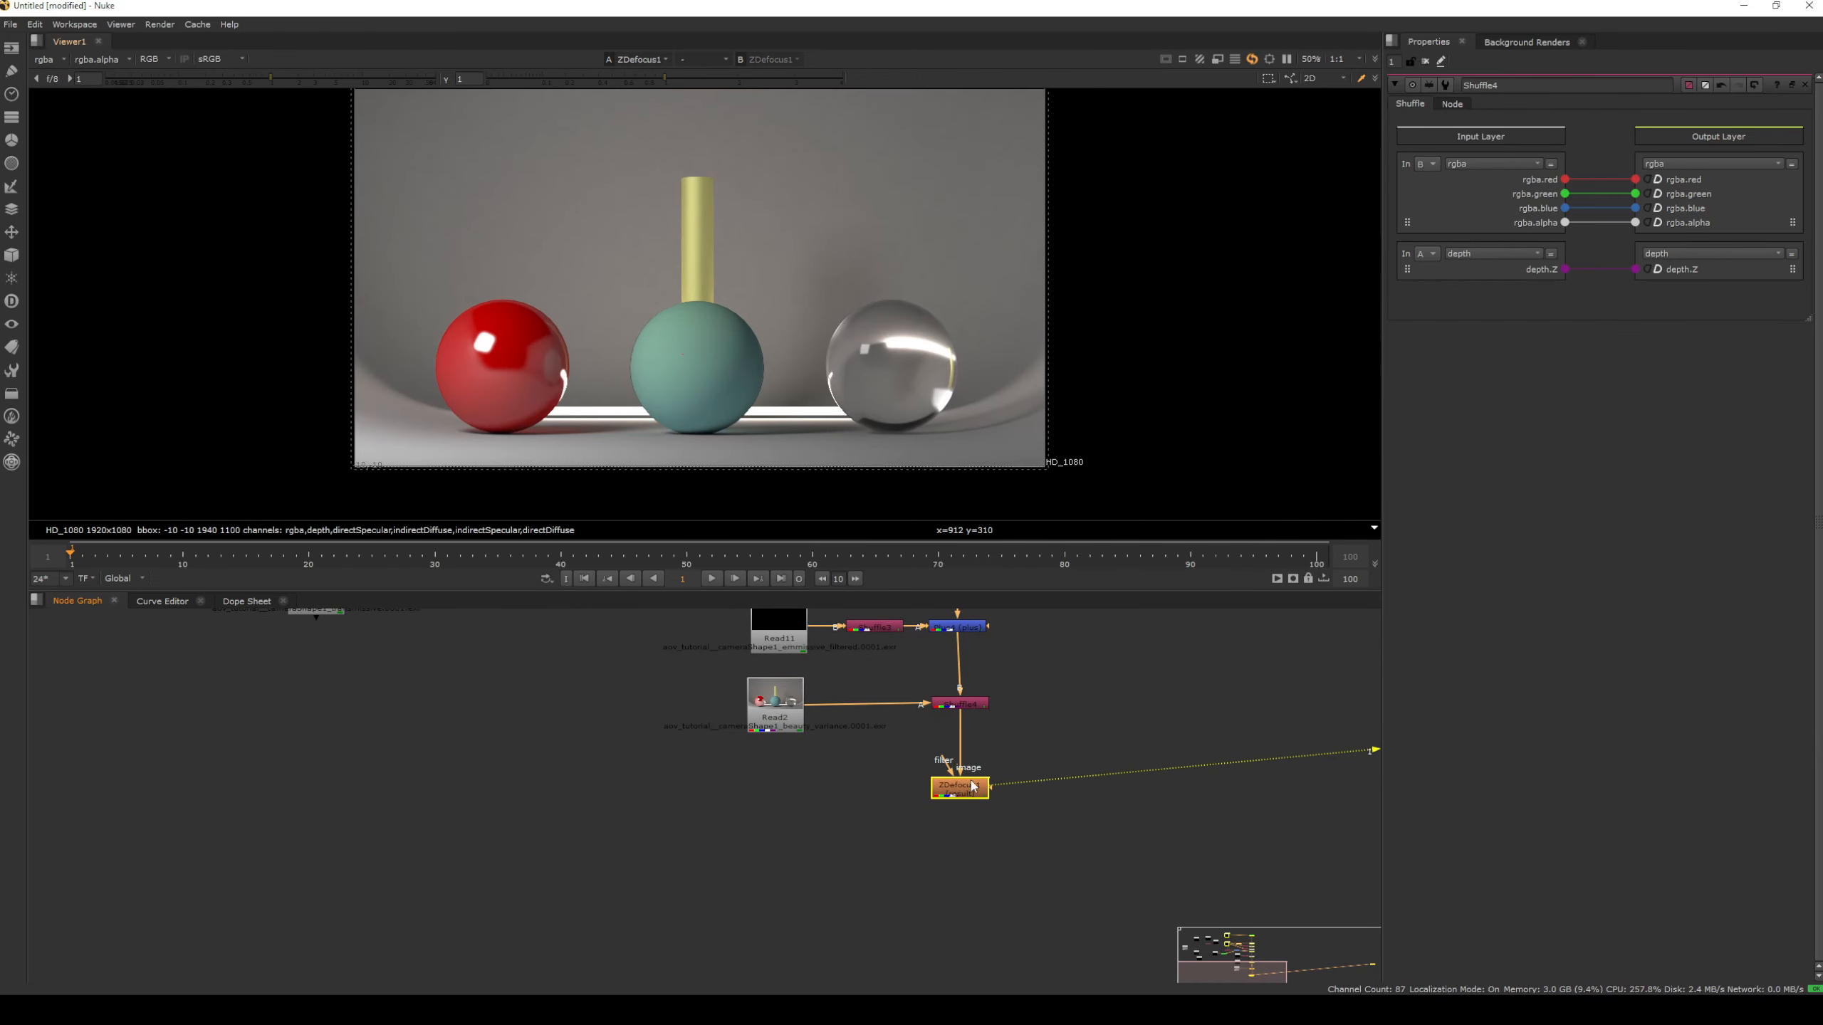
double_click(965, 787)
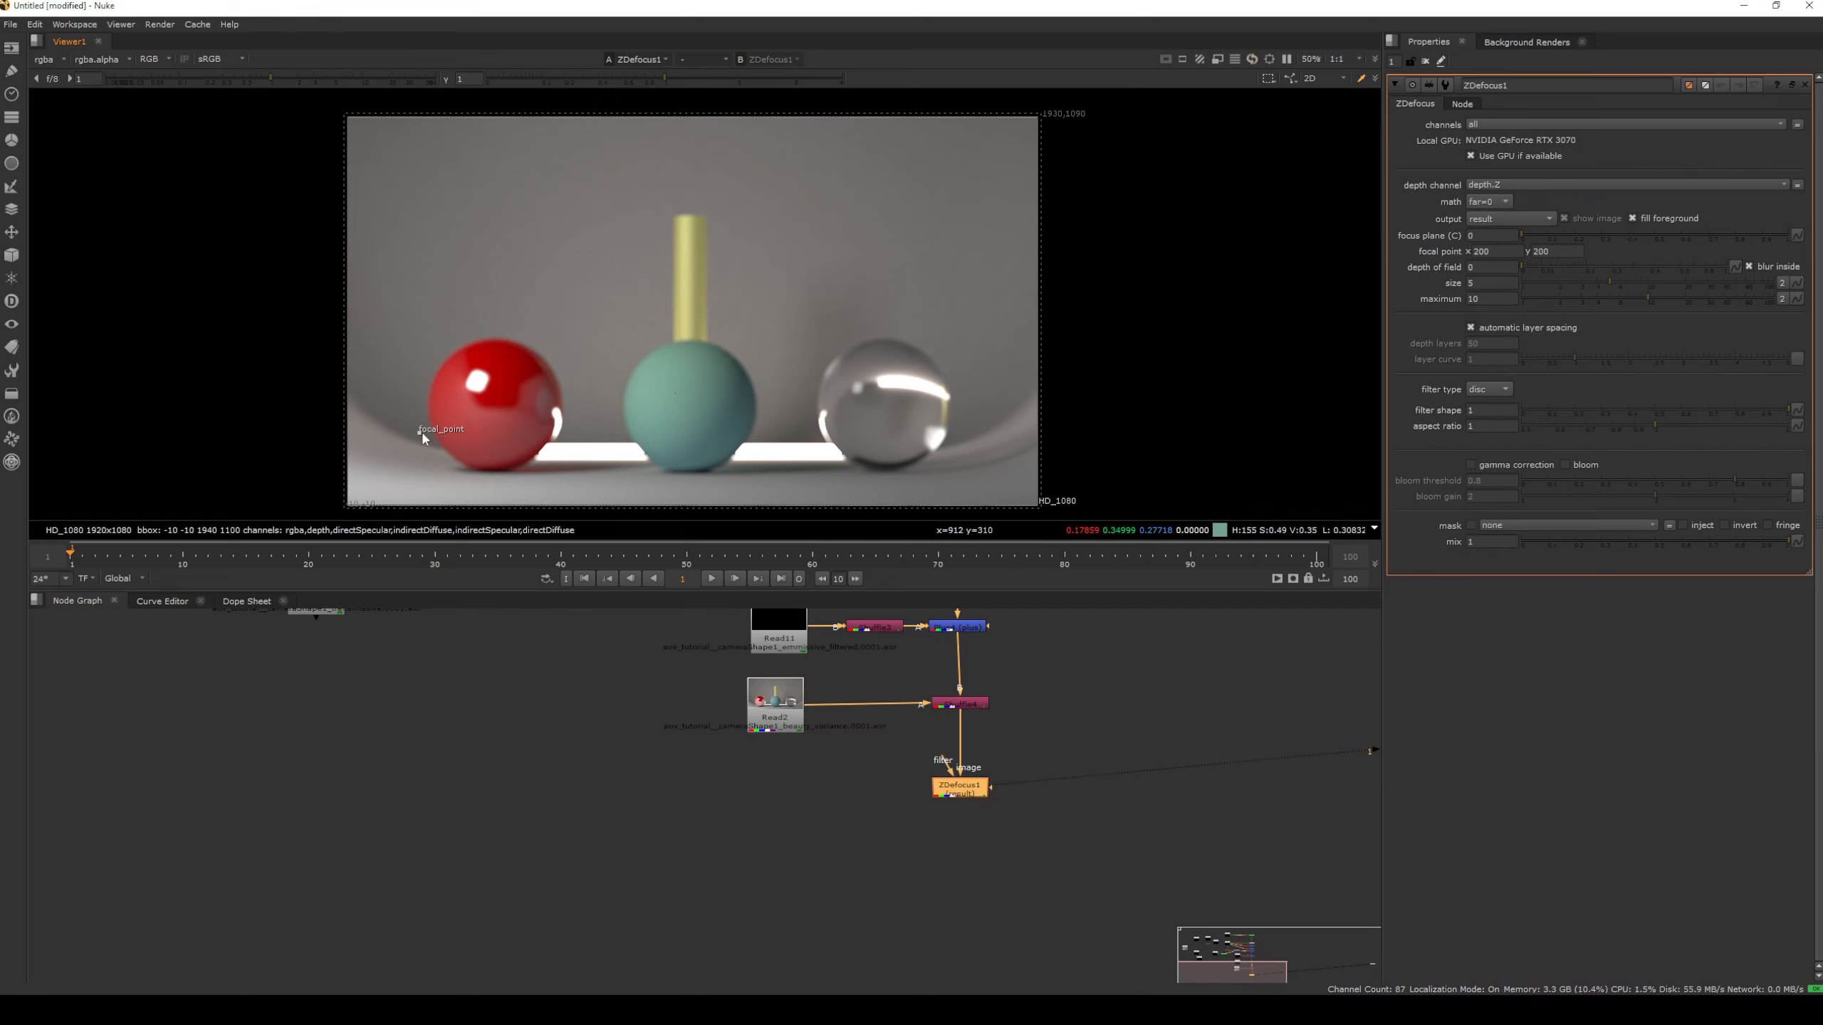
drag(421, 435, 509, 371)
drag(675, 270, 689, 274)
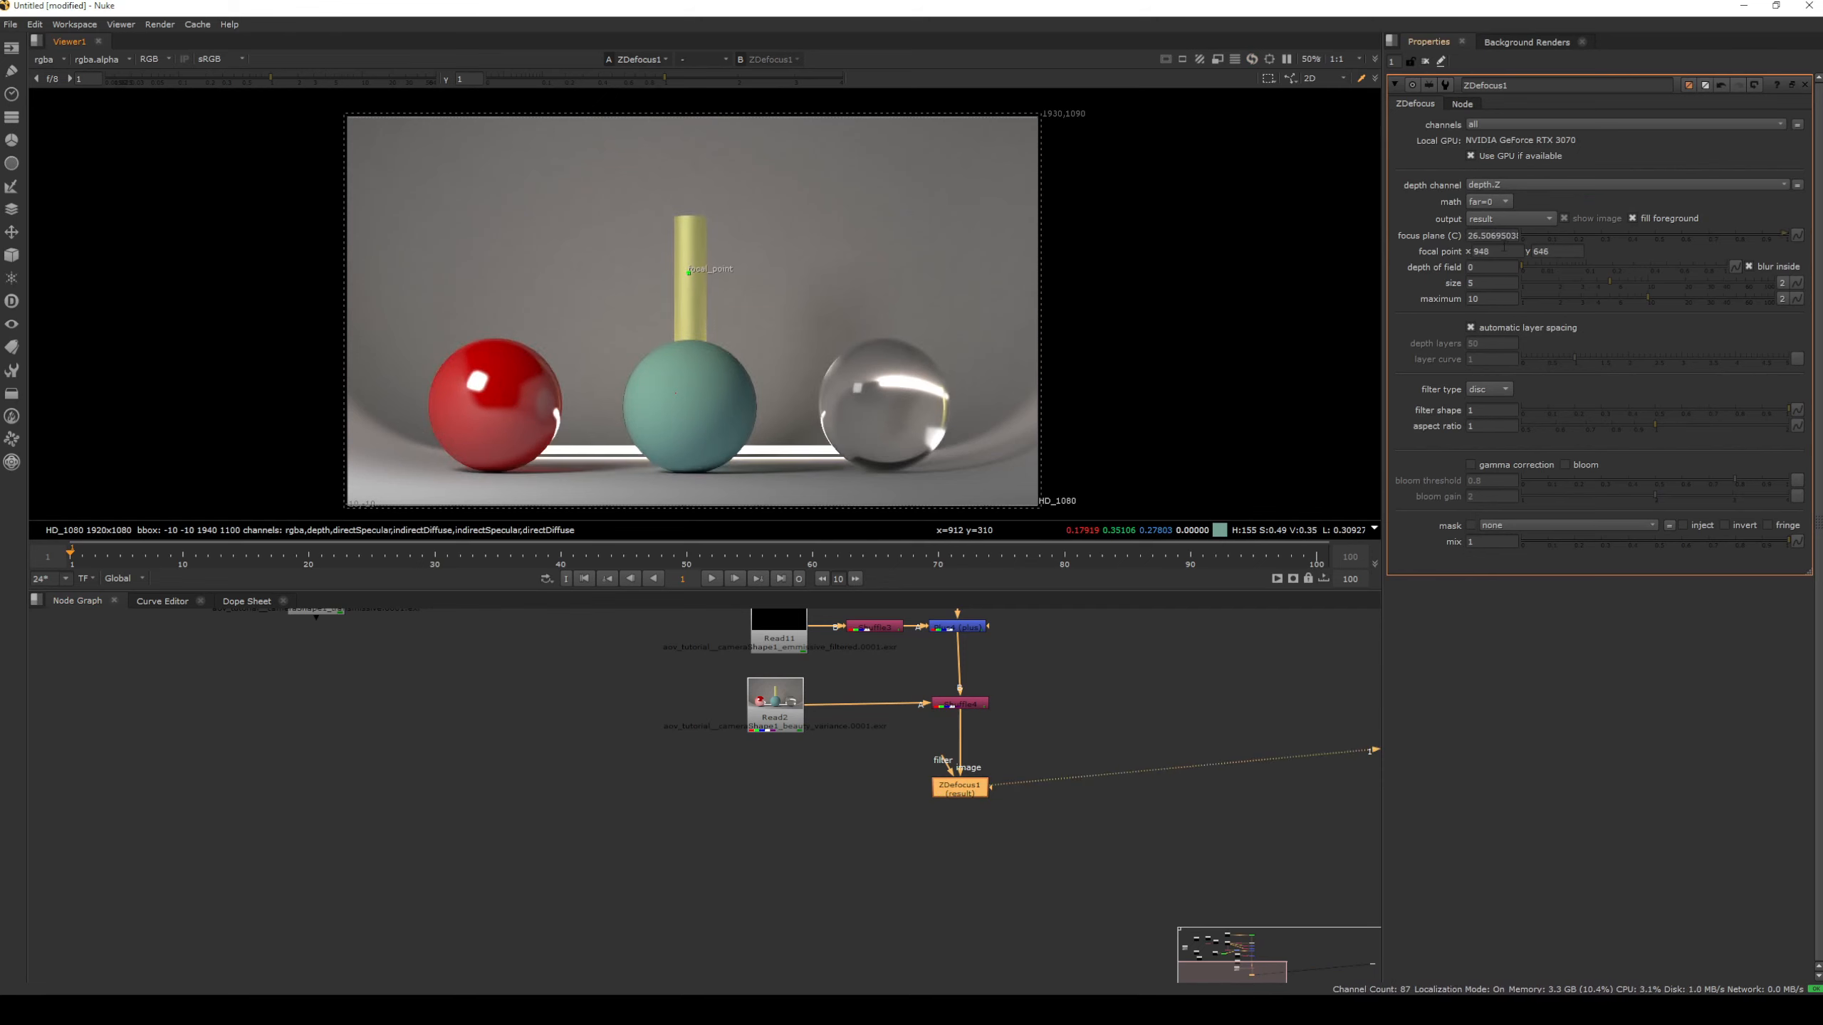
Set ZDefocus1's blur size to 25 and its maximum to 50
click(1498, 287)
text(25)
key(Tab)
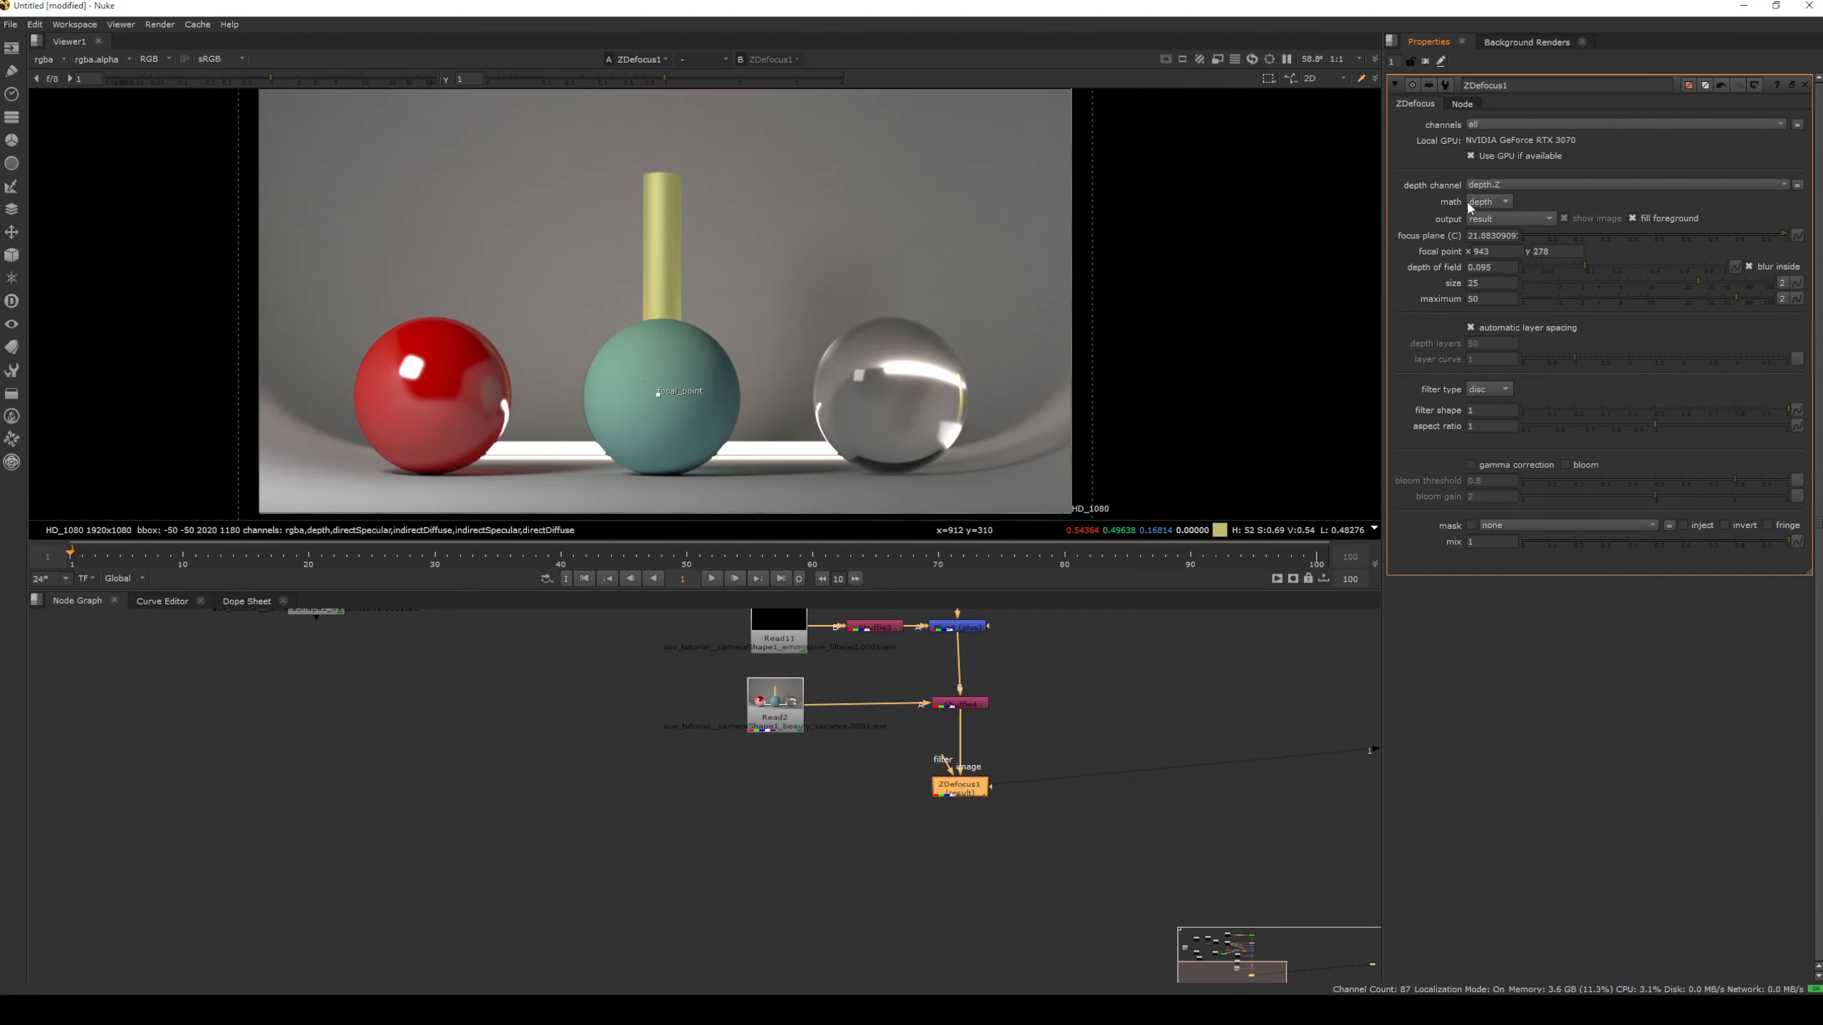
Set ZDefocus1's math to depth and its output to focal plane setup
click(1491, 201)
click(1482, 220)
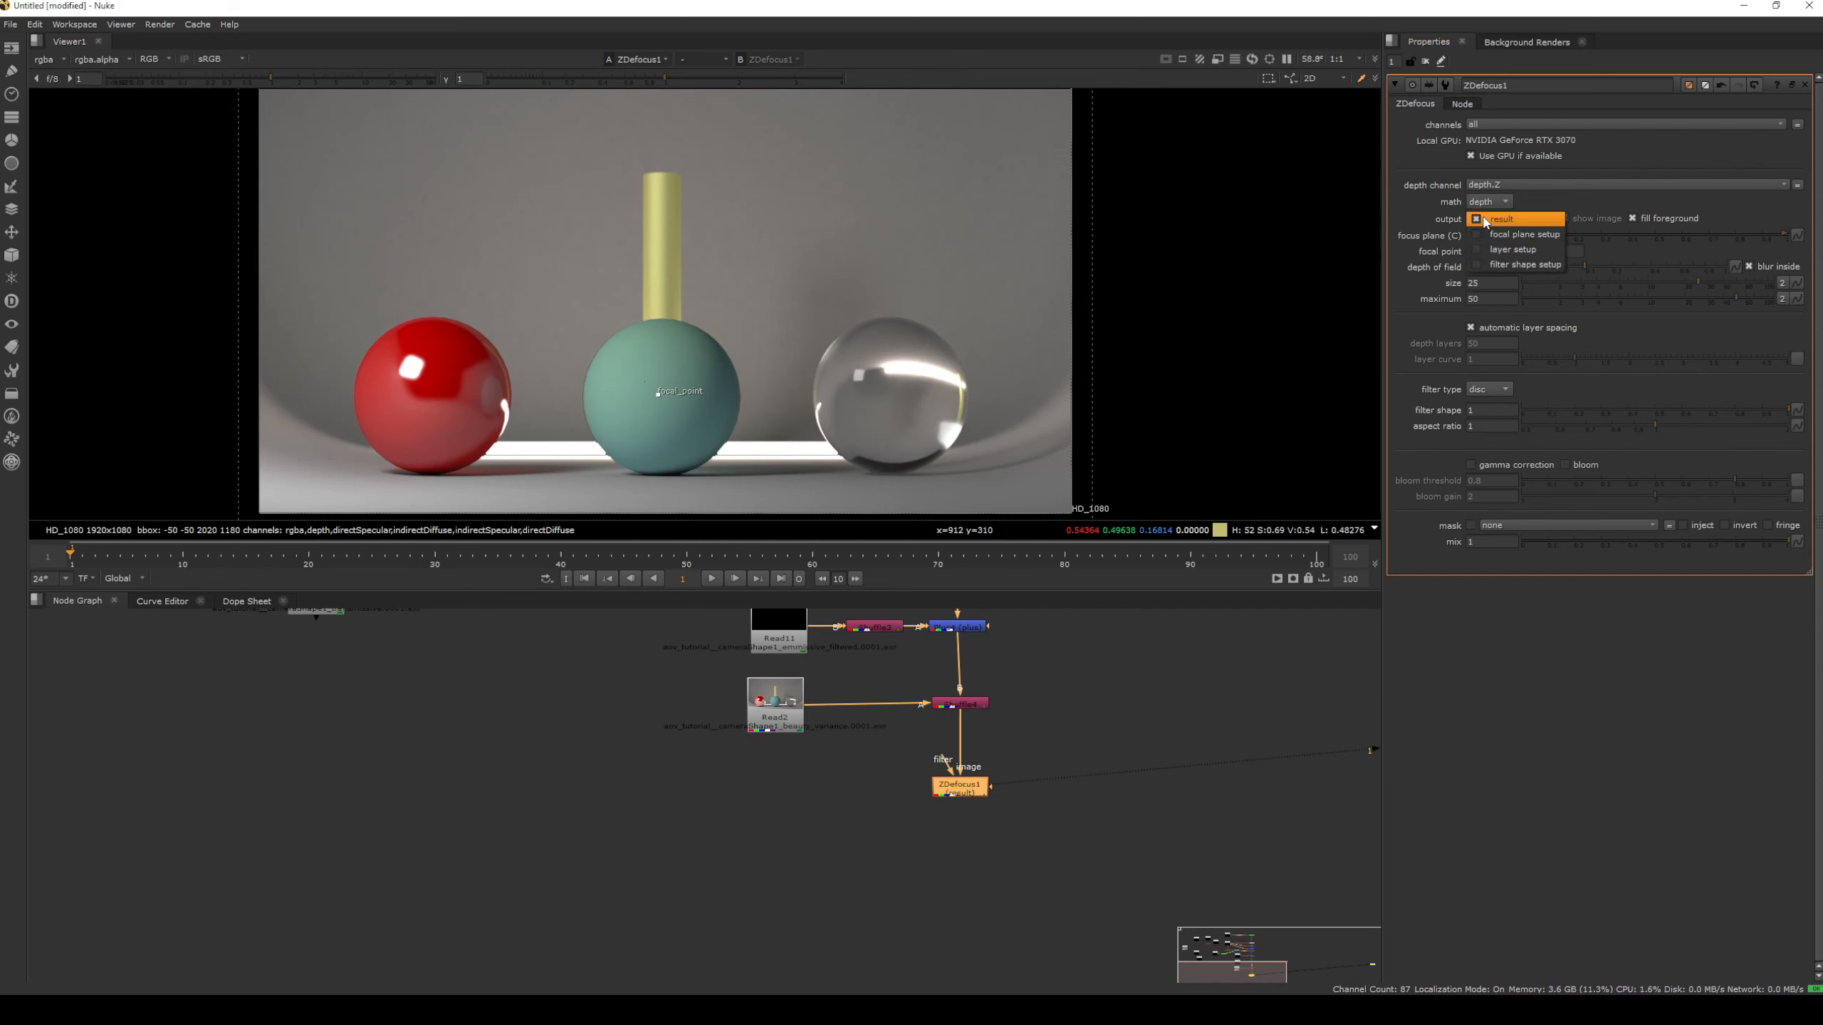
click(1521, 235)
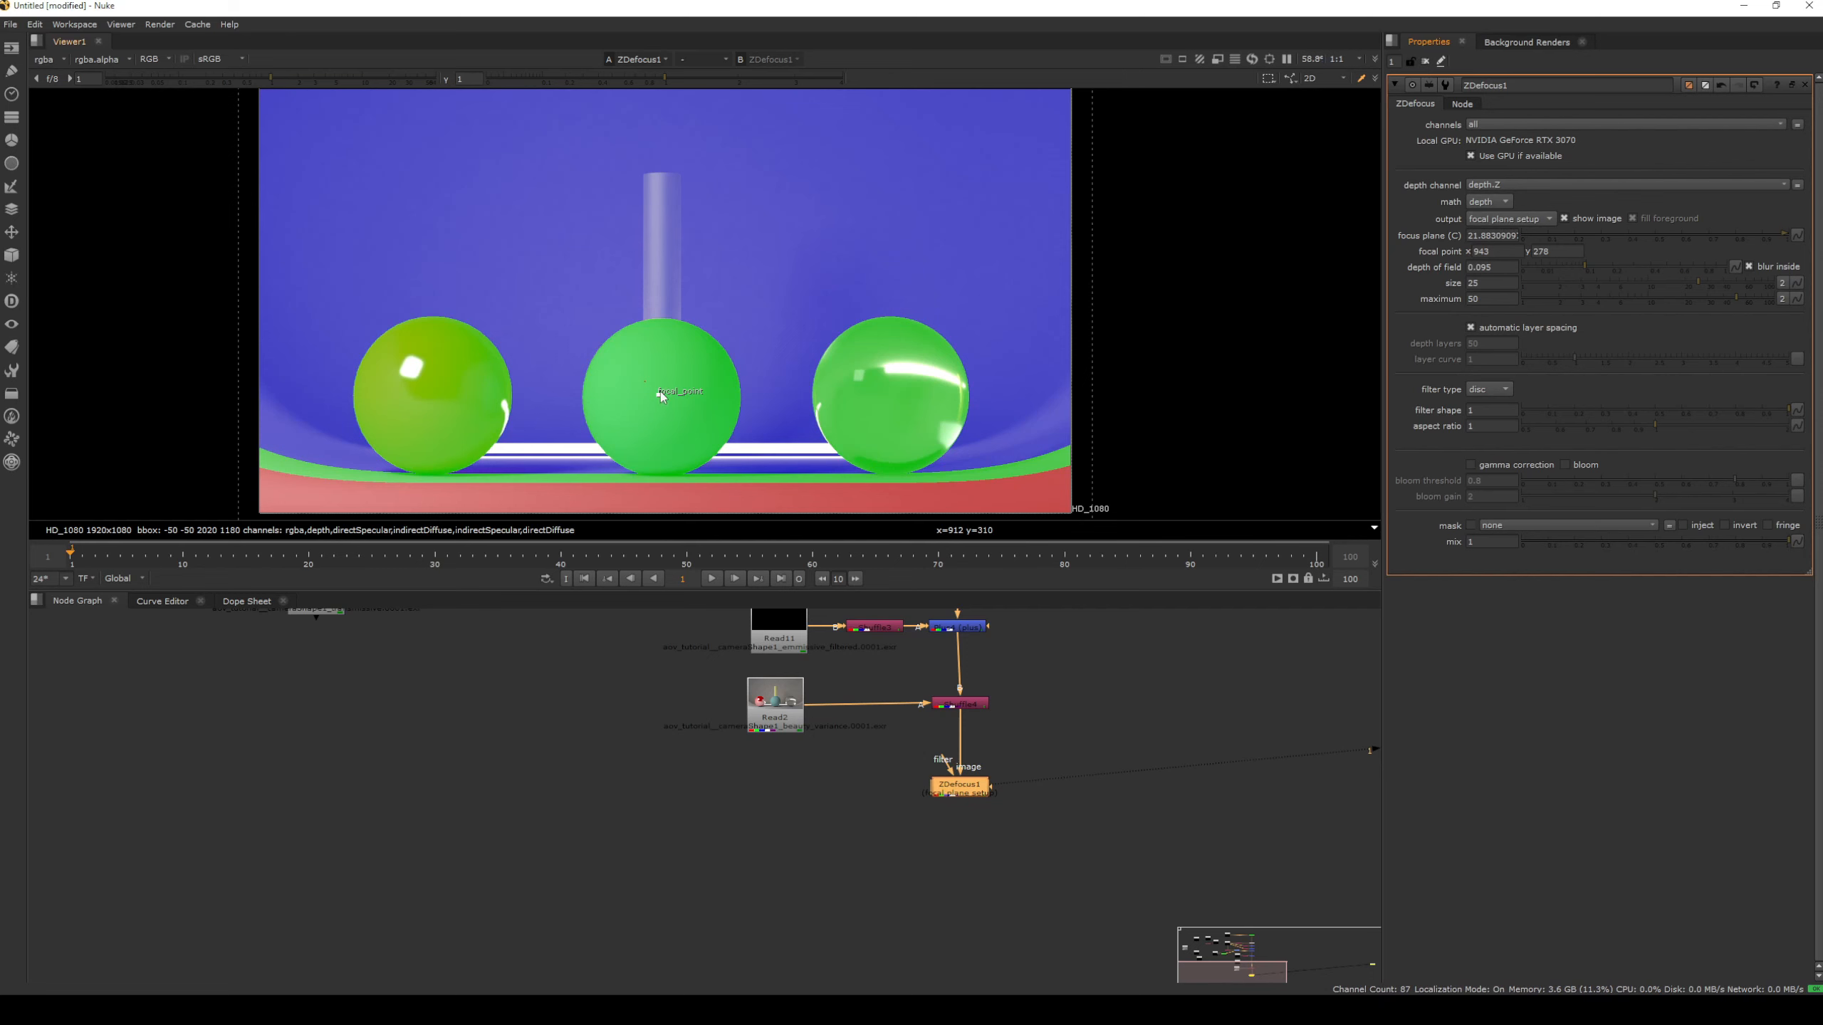
Move ZDefocus1's focal point across the middle sphere to the front edge of the floor, and set its output to result
mouse_move(660, 394)
mouse_down()
mouse_move(660, 283)
mouse_move(781, 388)
mouse_move(689, 401)
mouse_move(717, 350)
mouse_move(673, 382)
mouse_up()
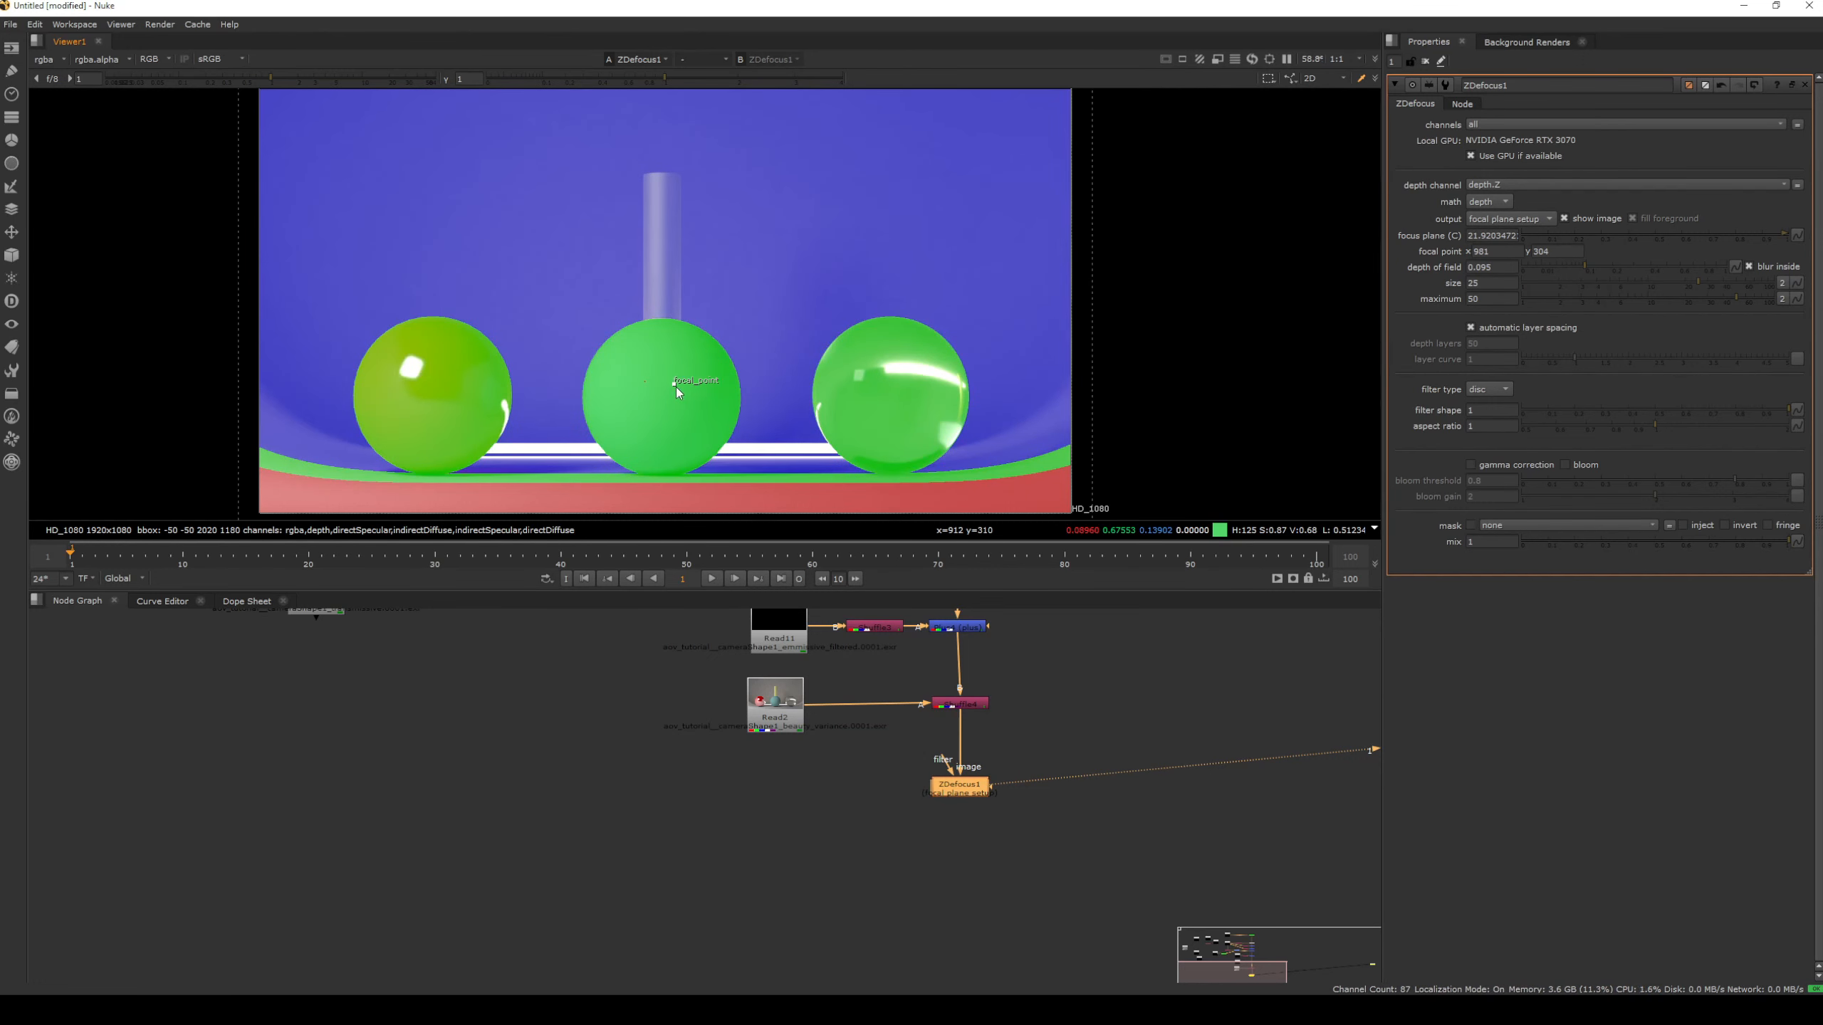
drag(675, 388, 663, 503)
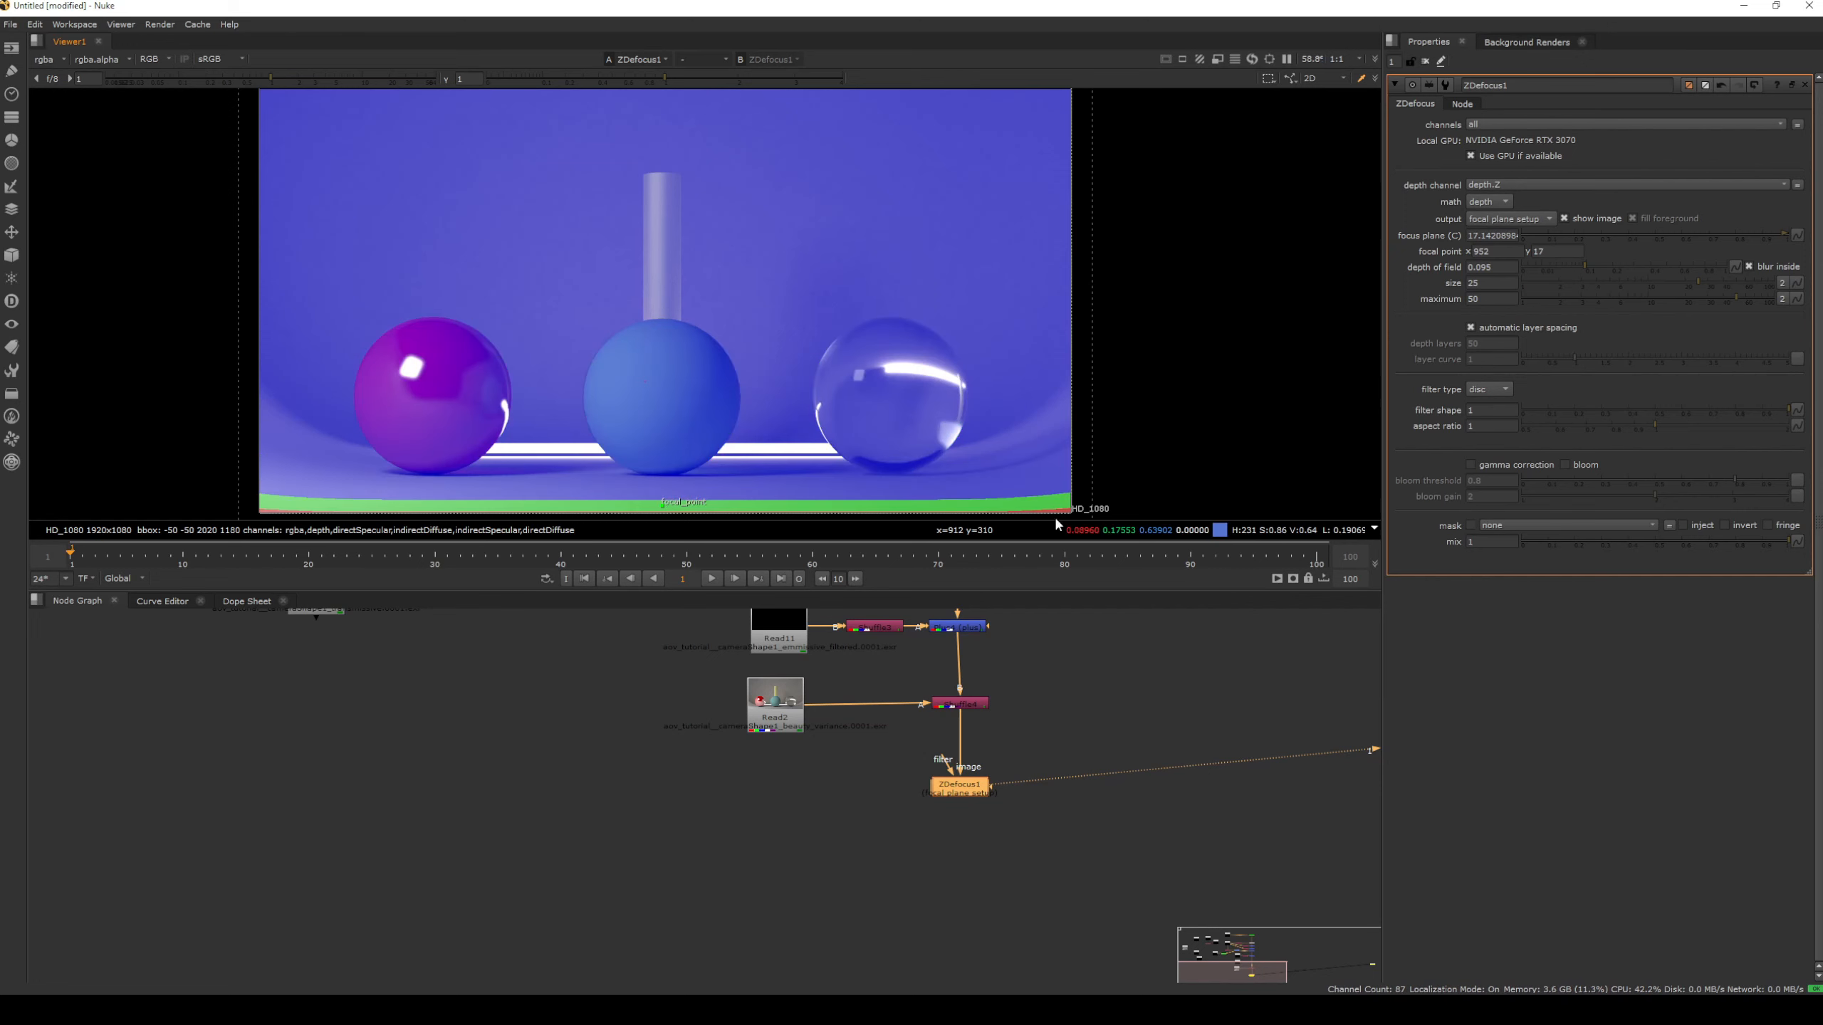
click(1491, 185)
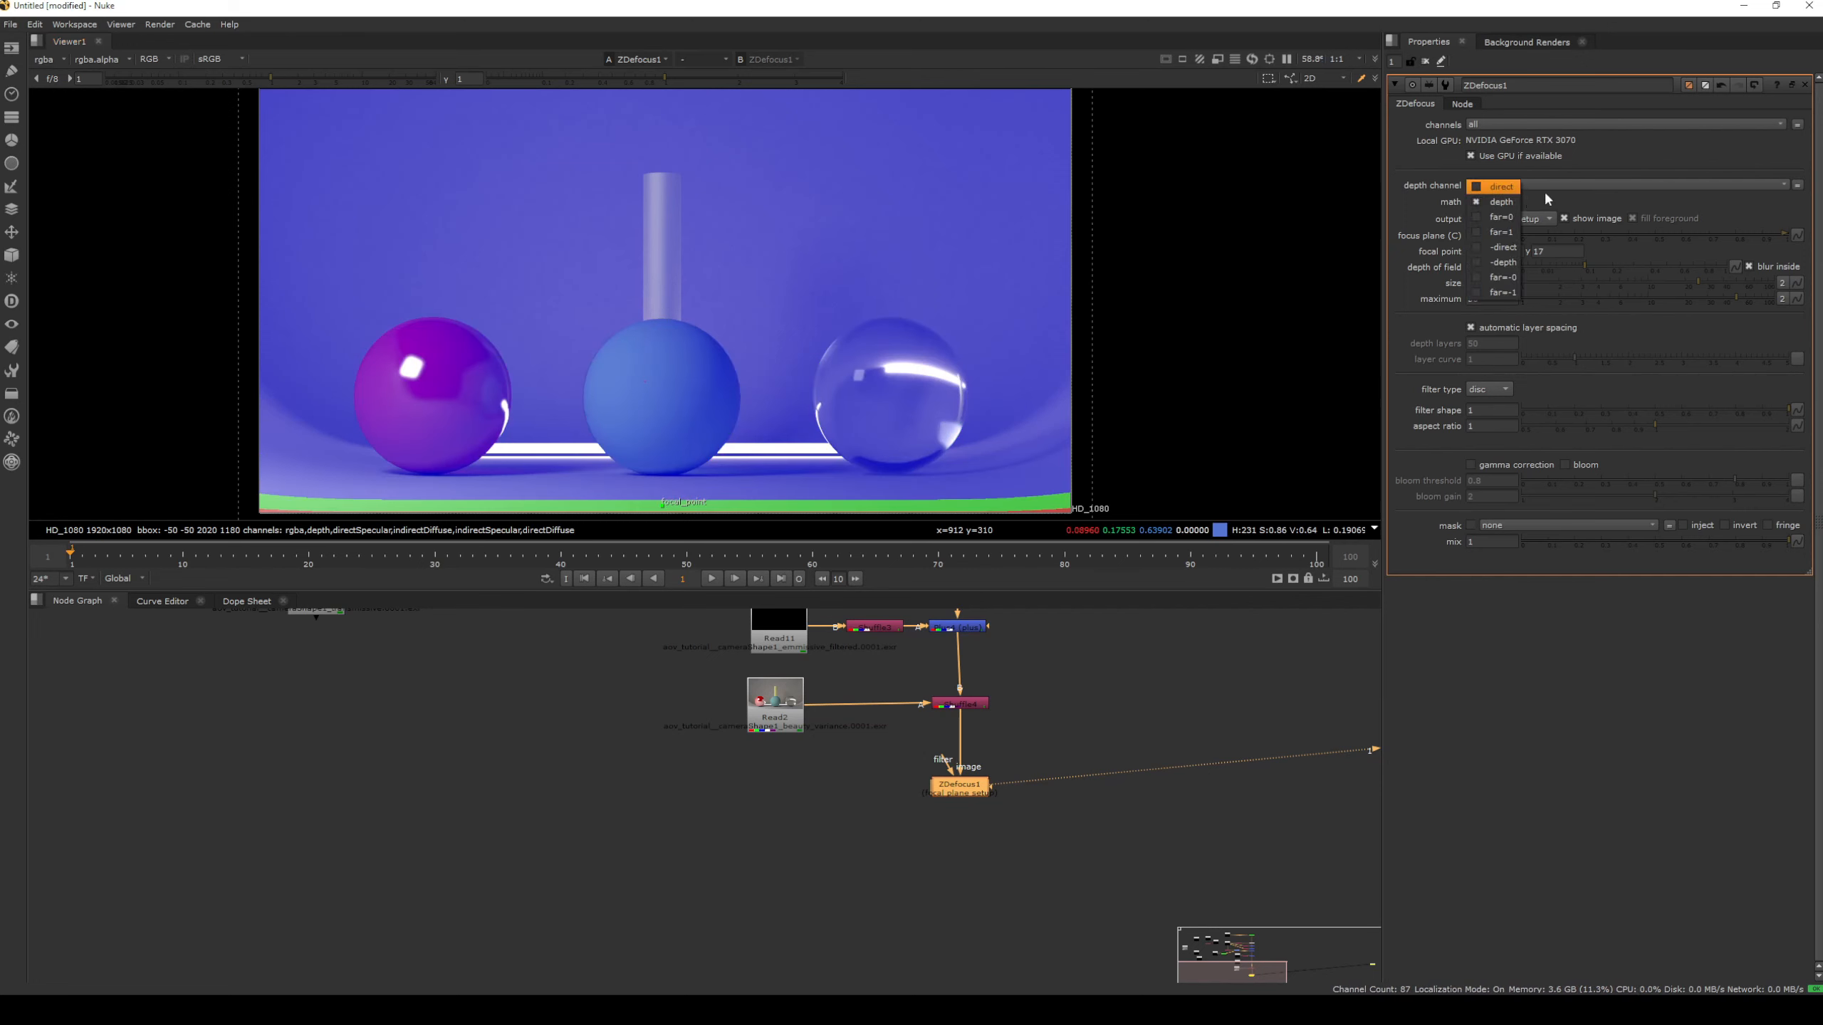
click(1500, 201)
click(1508, 218)
click(1500, 203)
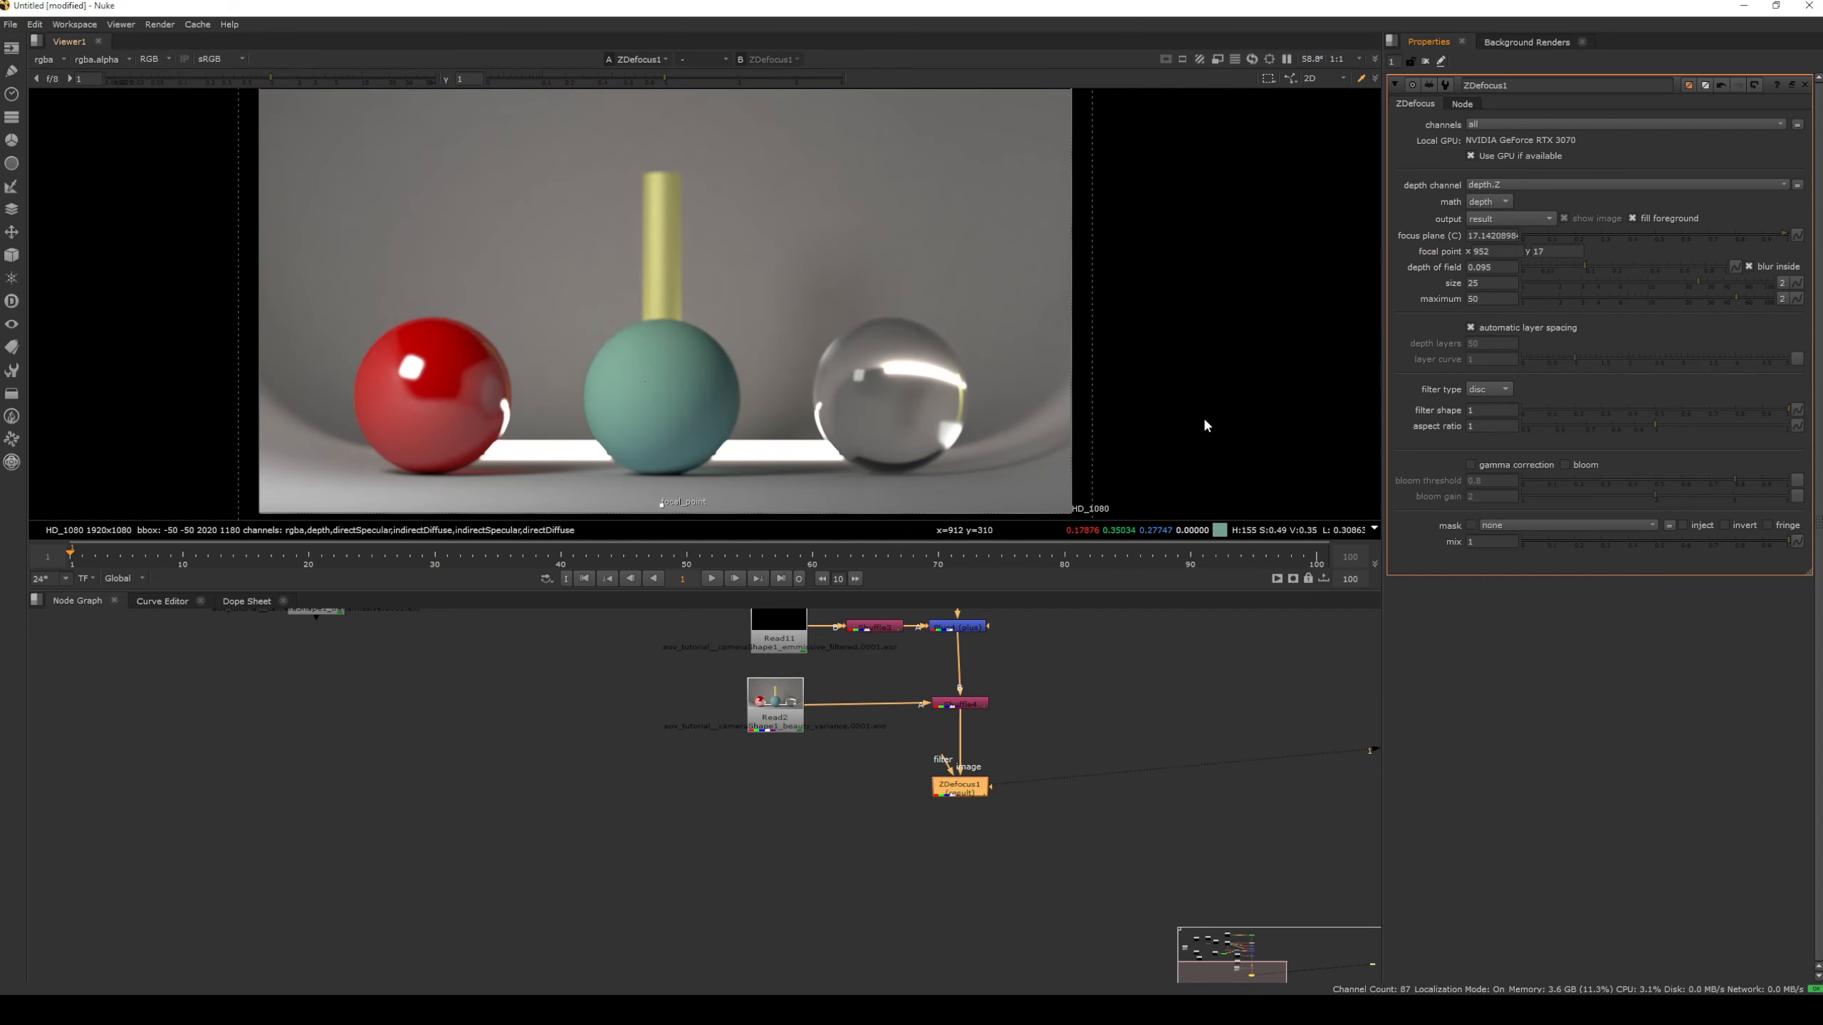
Move ZDefocus1's focal point from the floor up onto the yellow cylinder and inspect the blurred spheres up close
drag(660, 505, 675, 342)
drag(668, 252, 666, 244)
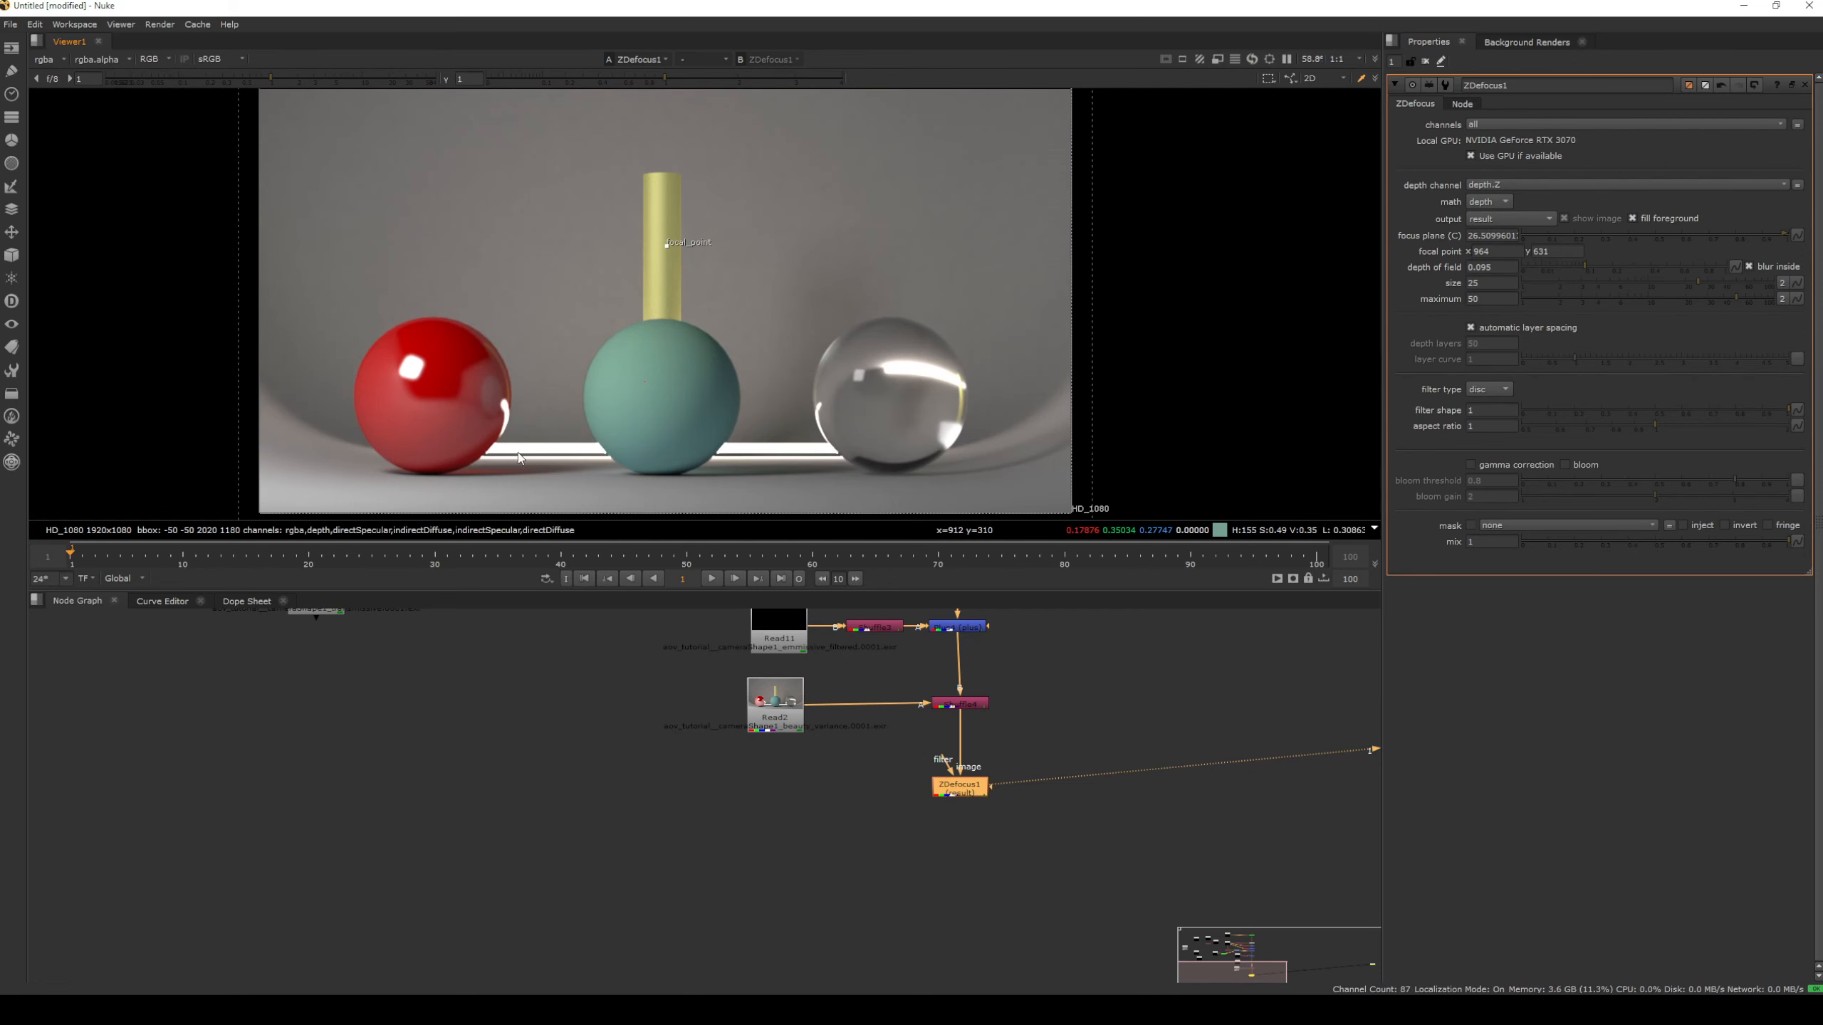
scroll(624, 416, up, 5)
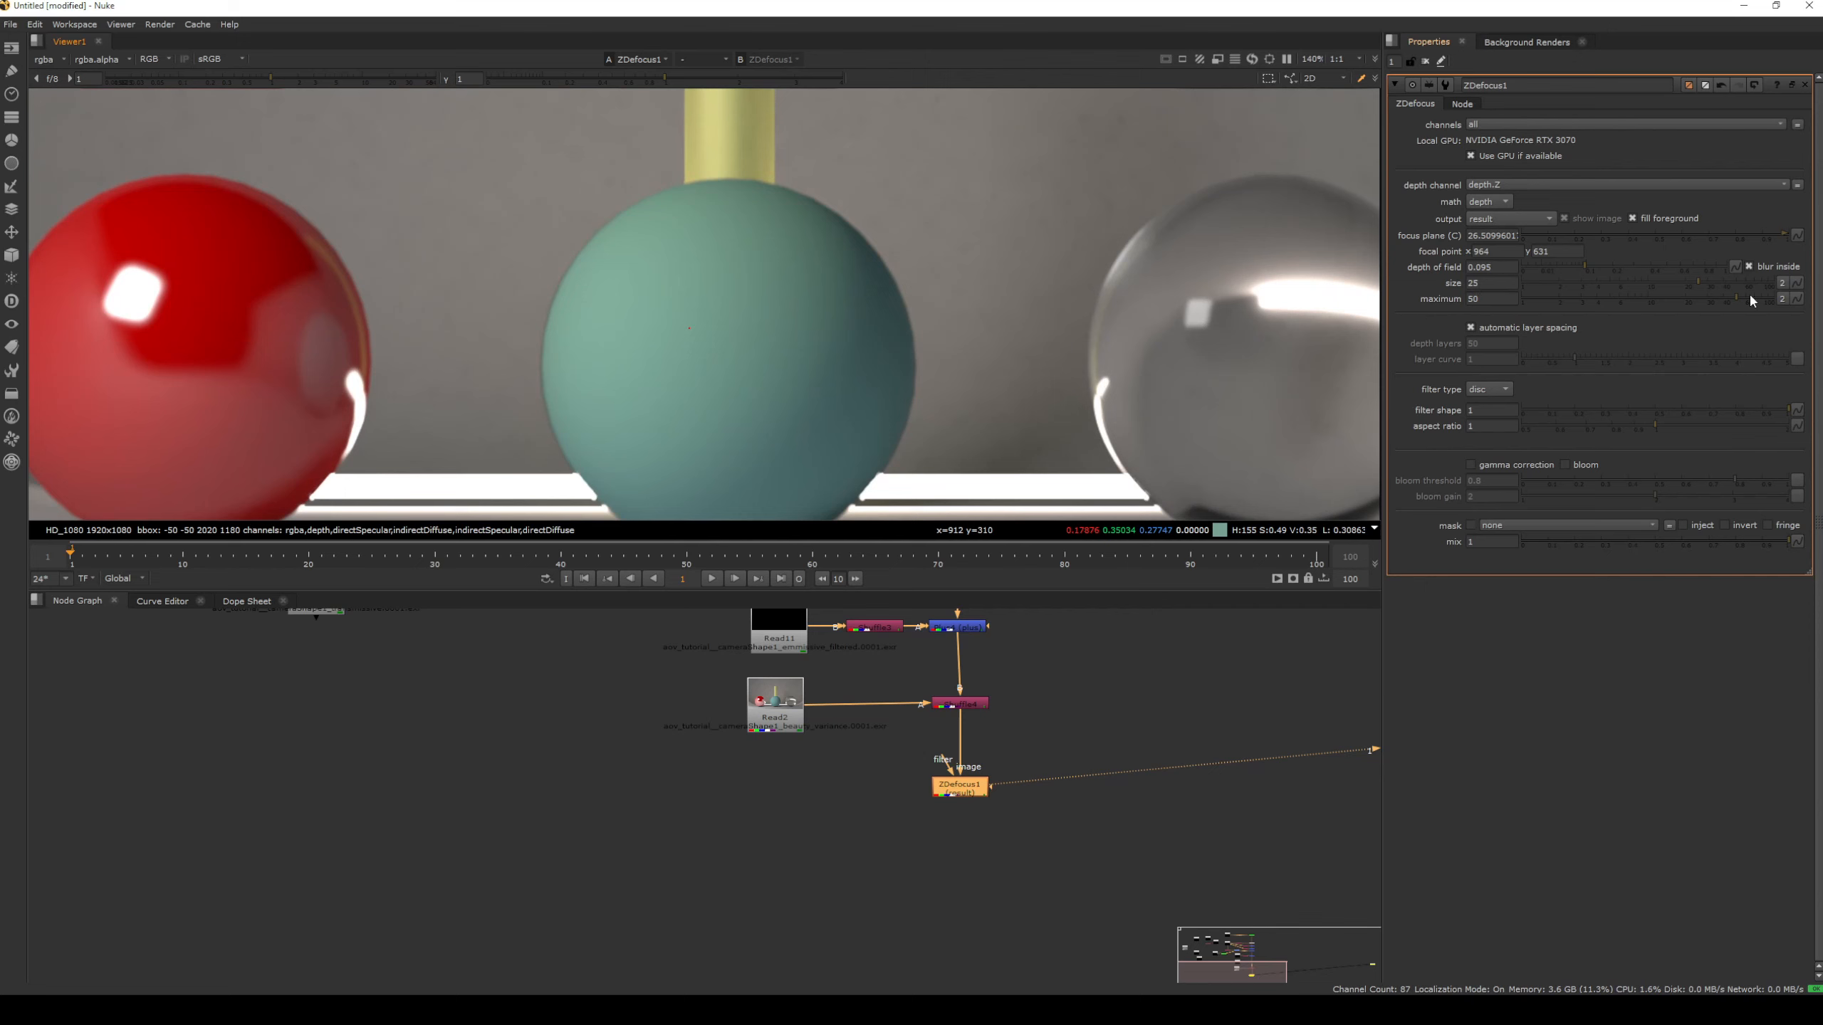
Try blur sizes of 43 and 42 on ZDefocus1, and set the size back to 25
click(1707, 287)
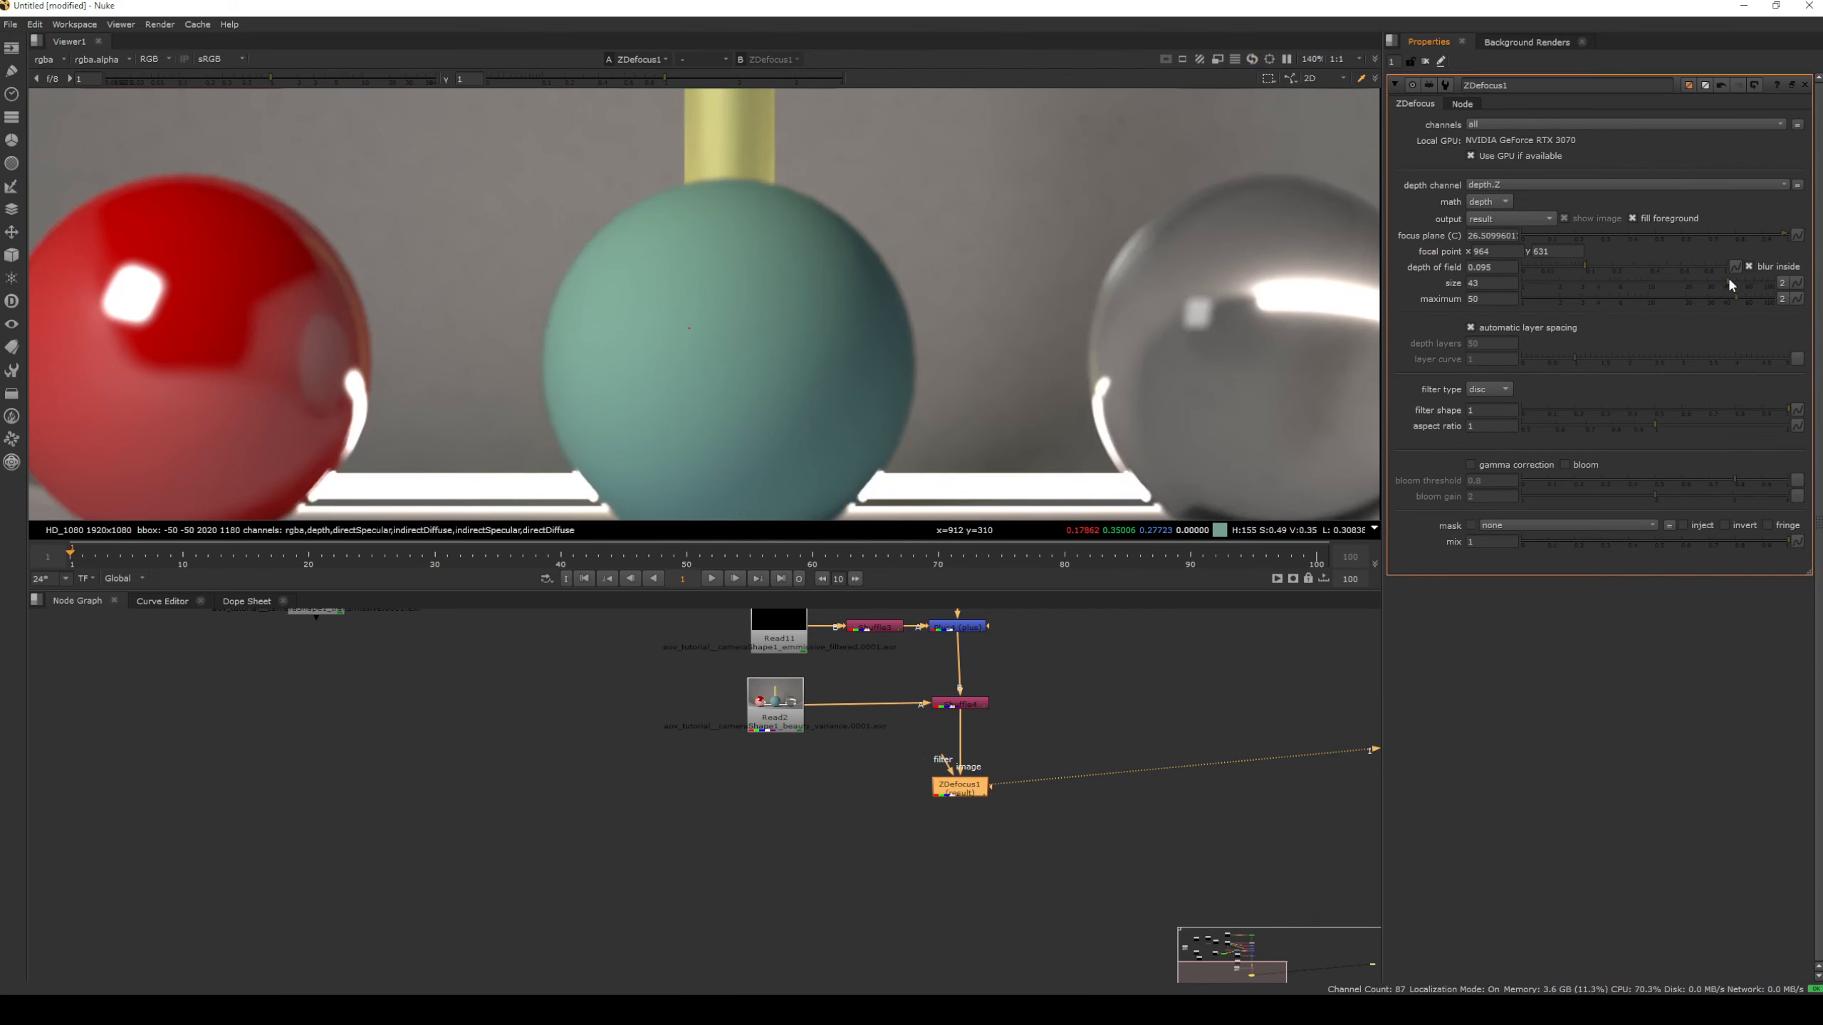
drag(1728, 279, 1726, 281)
scroll(936, 224, down, 3)
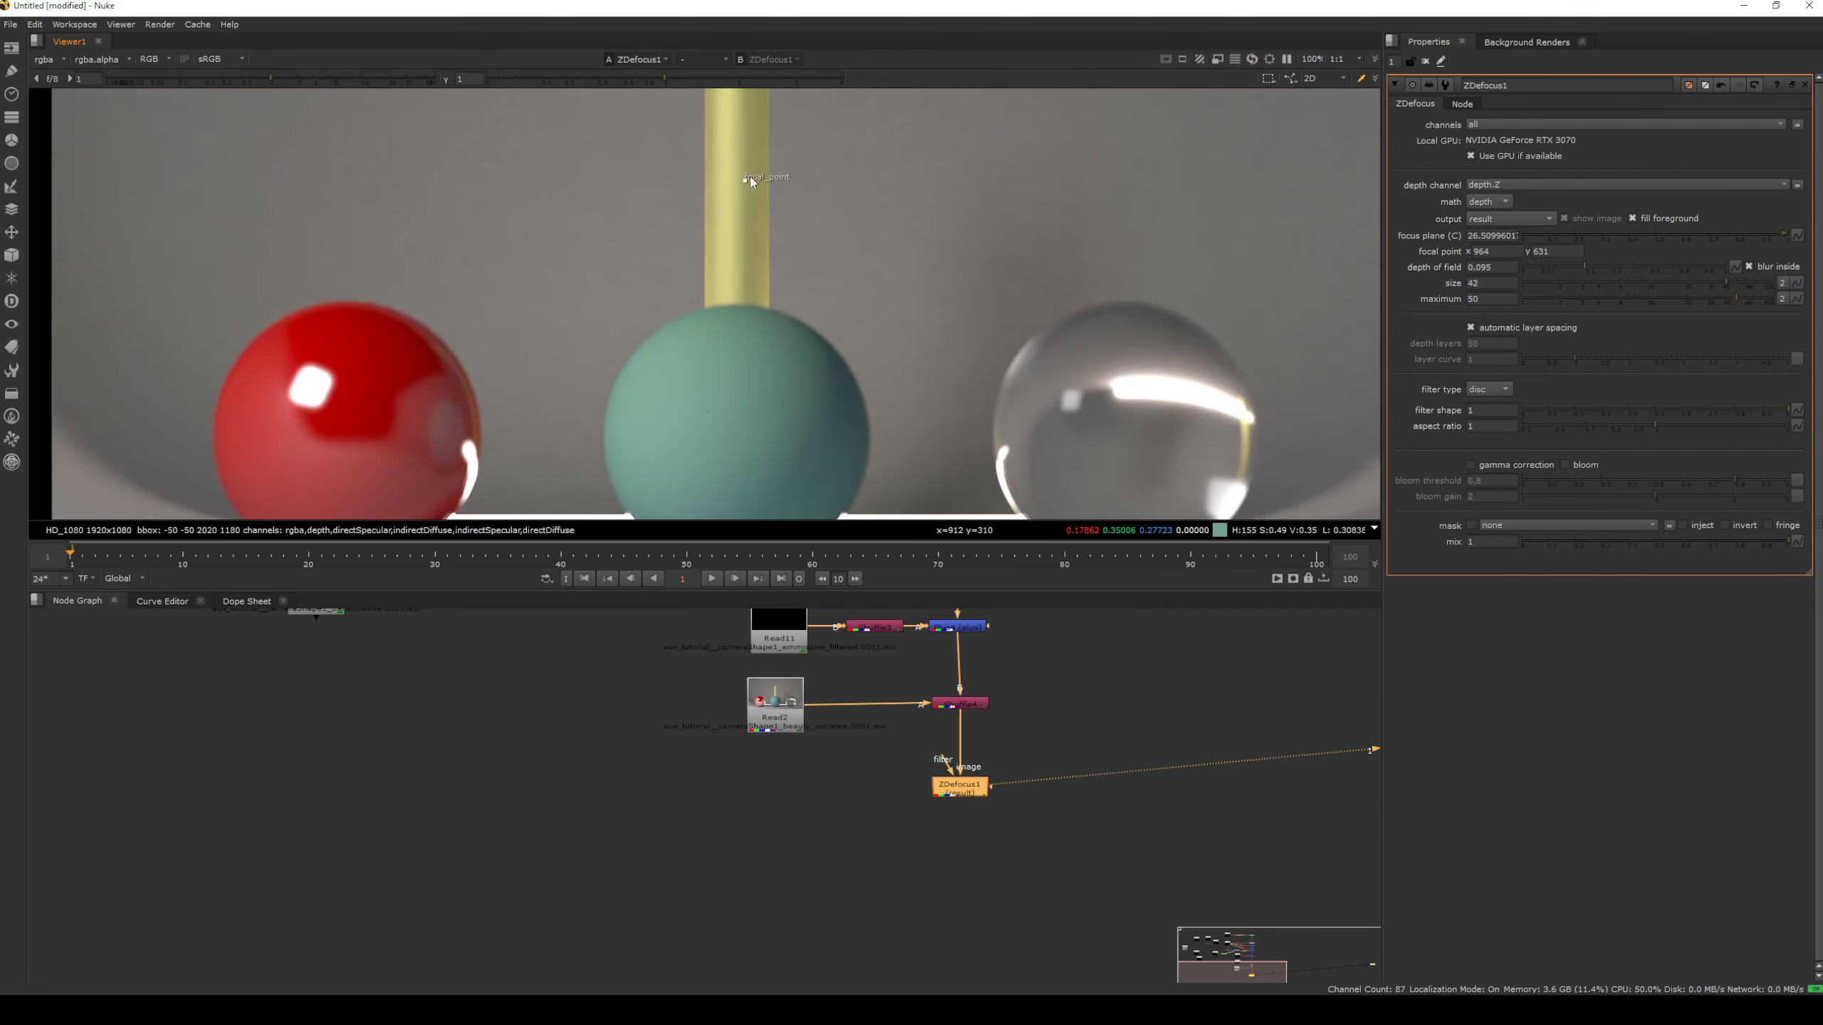
double_click(1472, 284)
text(25)
key(Tab)
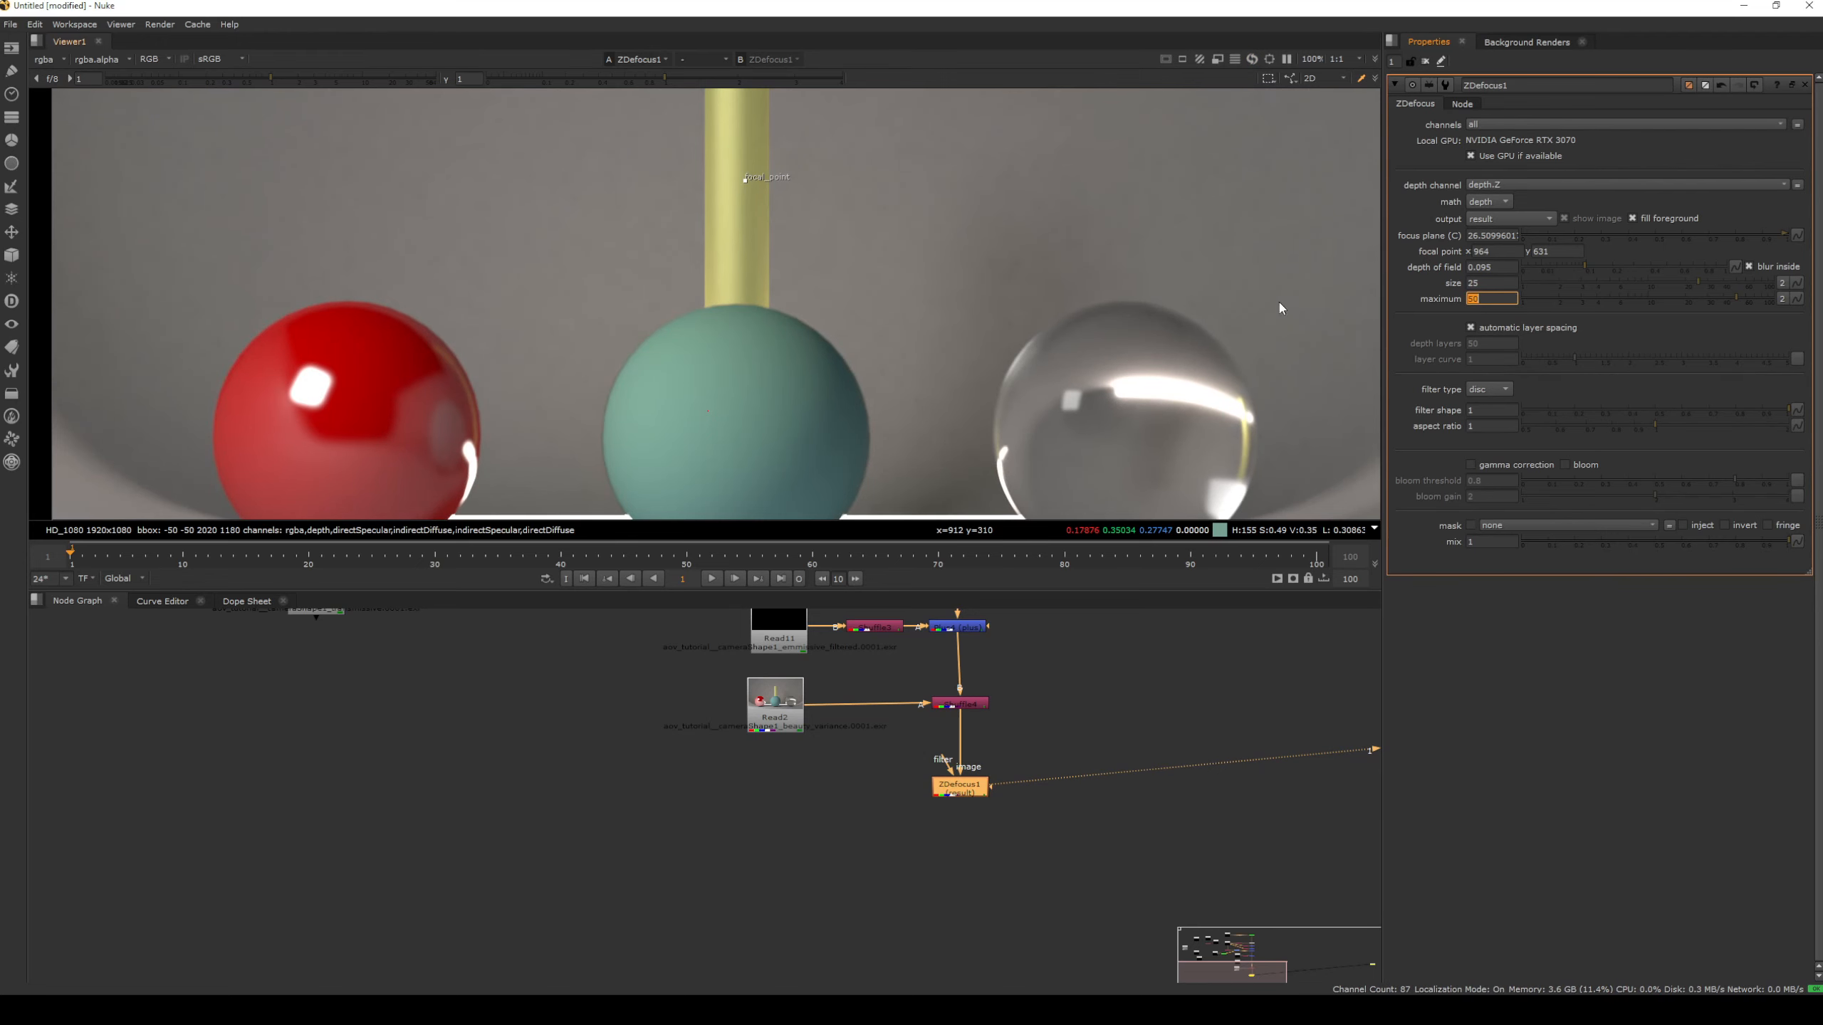
Set ZDefocus1's output to focal plane setup and reduce its depth of field to 0
scroll(1008, 299, down, 3)
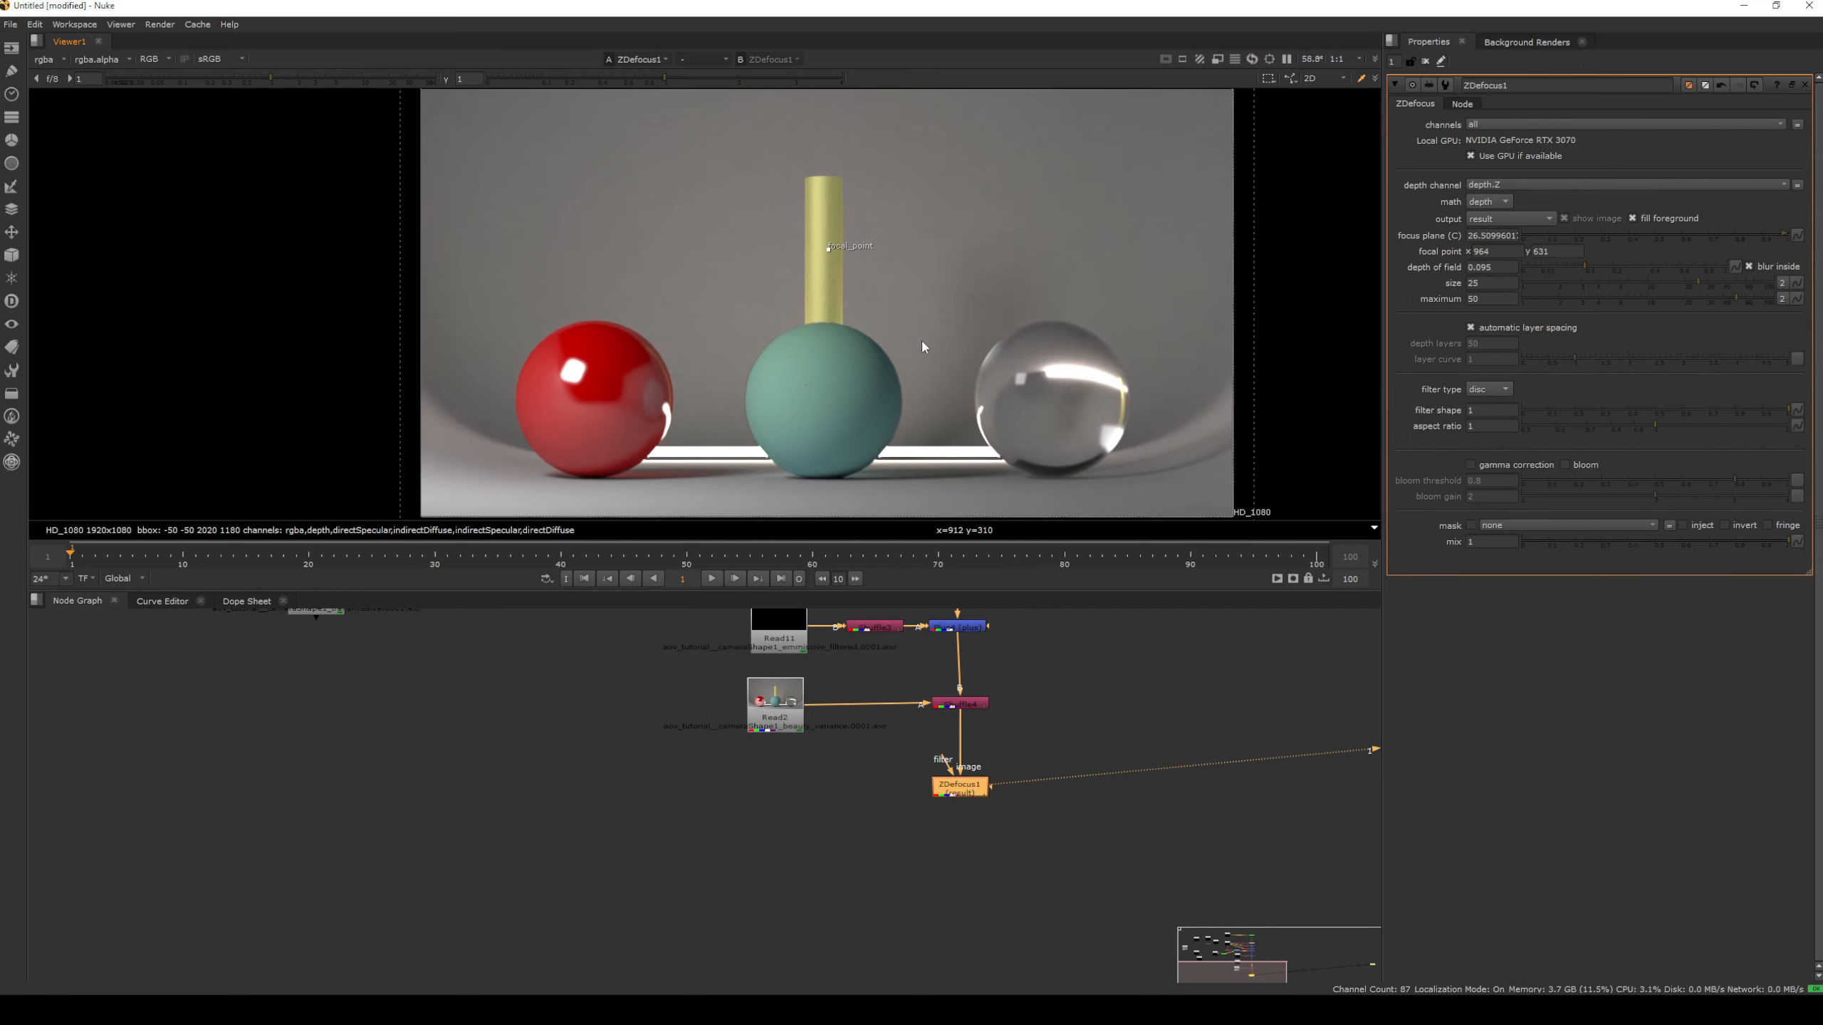
middle_drag(921, 341, 918, 336)
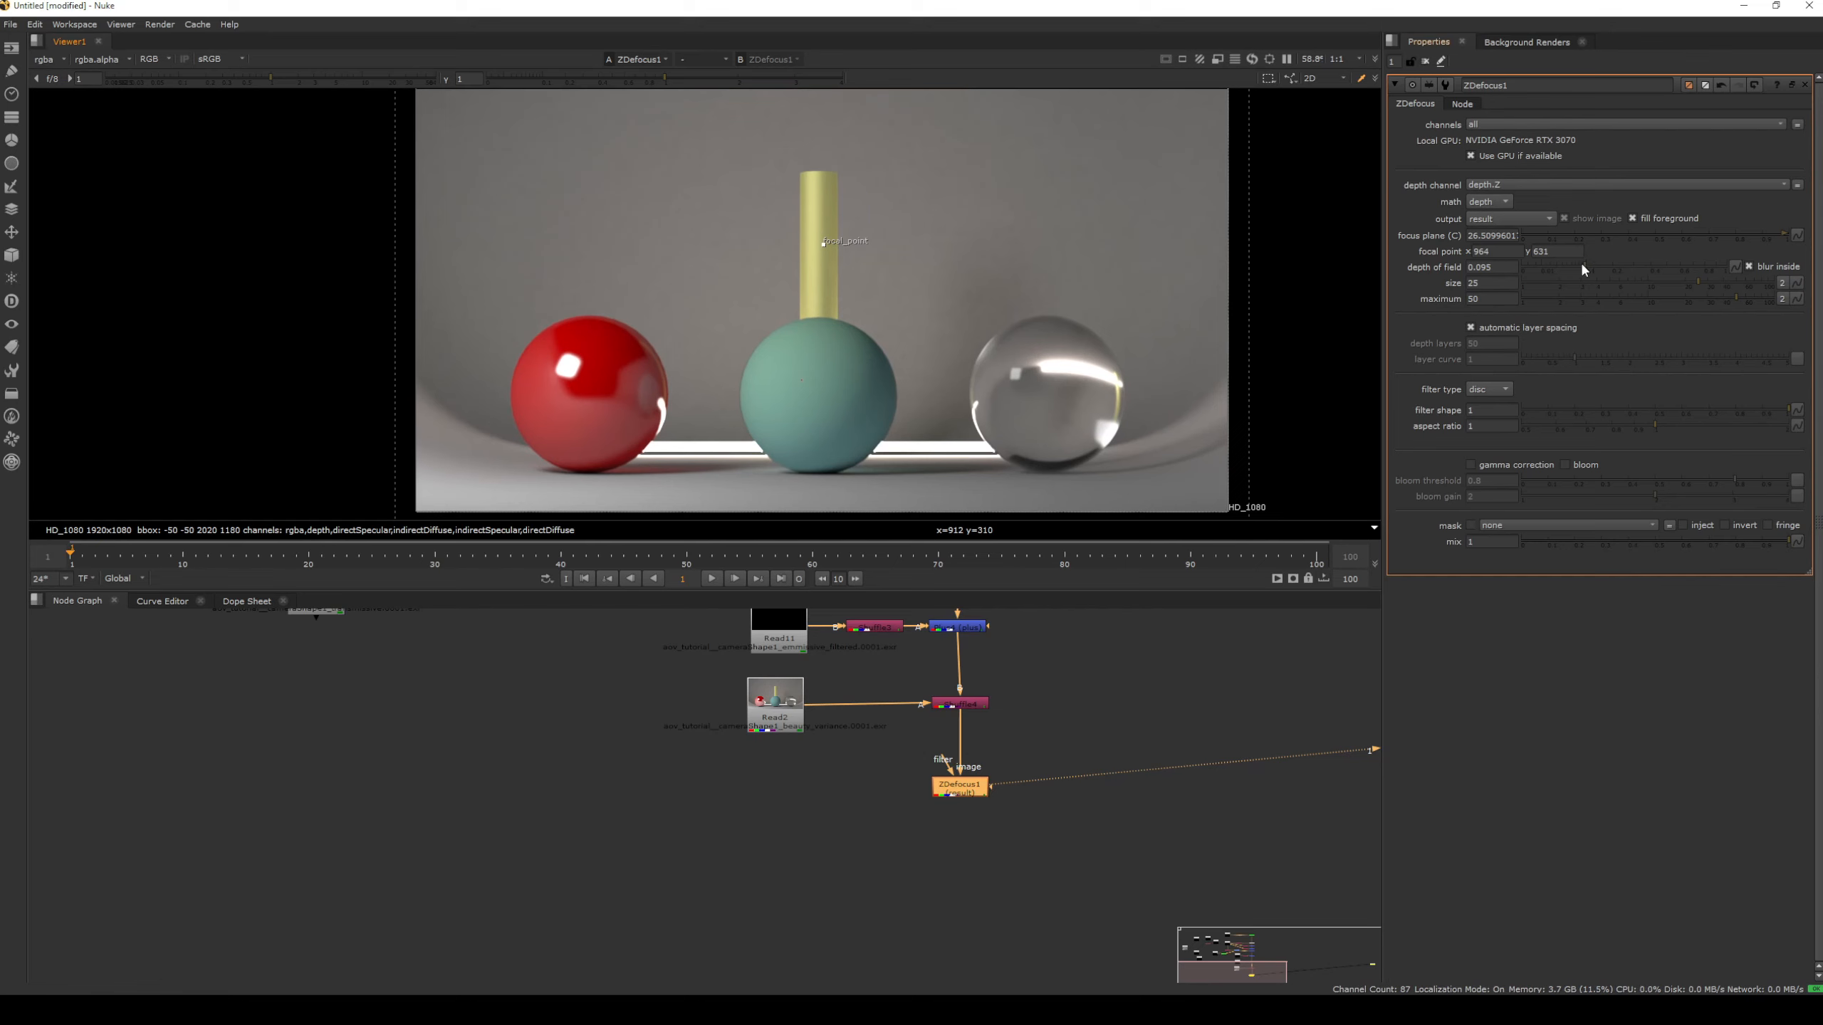
click(1507, 219)
click(1514, 219)
click(1526, 235)
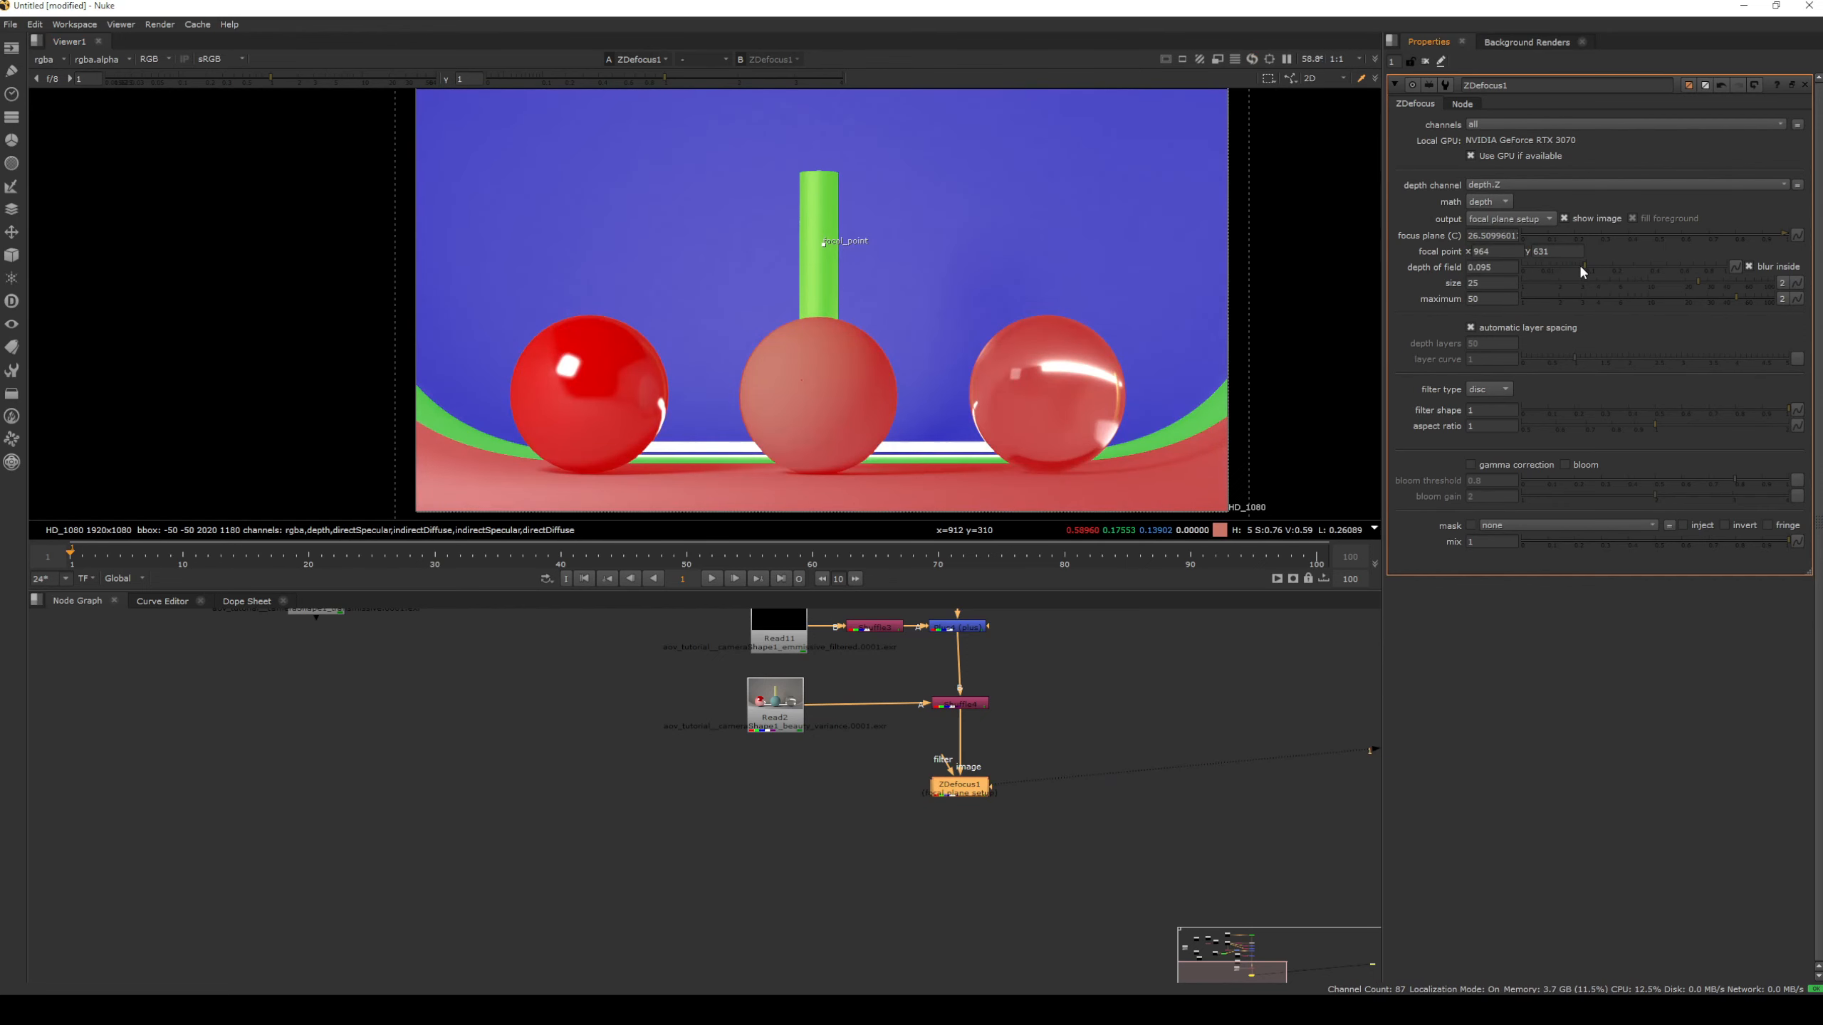
drag(1582, 266, 1518, 268)
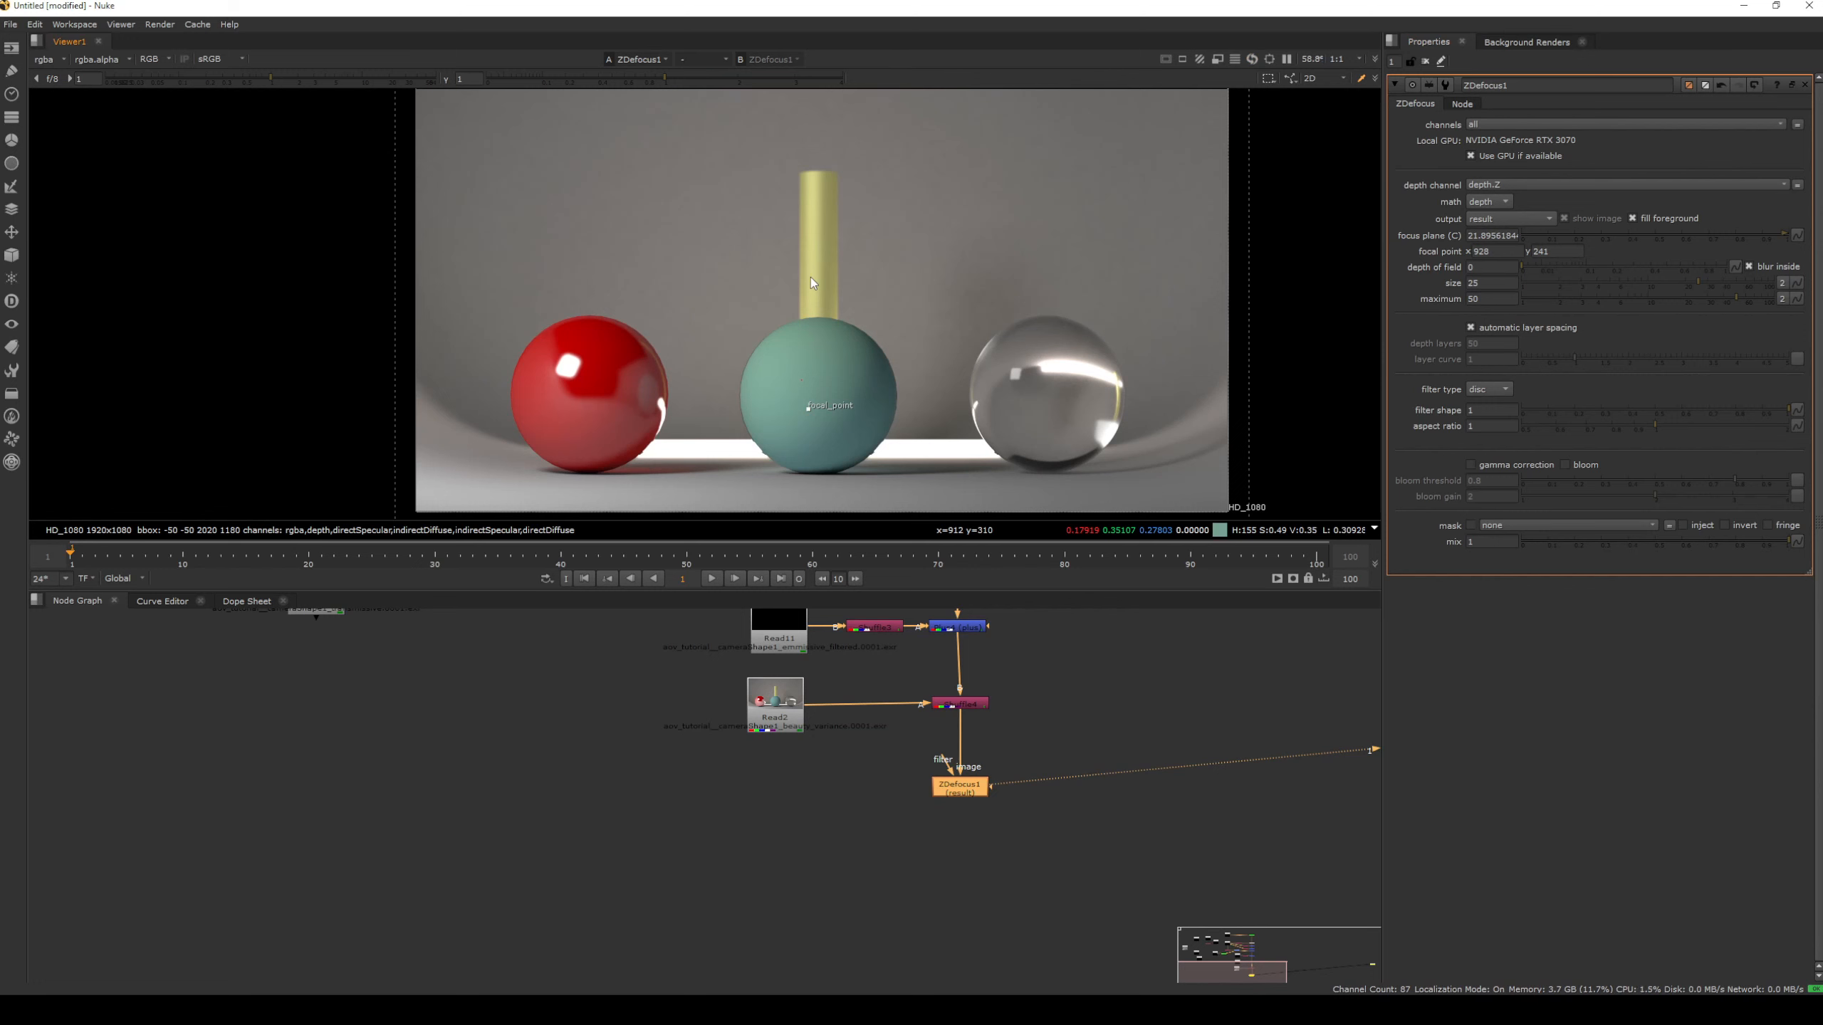
Move the Read3 and Read4 denoiser nodes up in the node graph, and shift Shuffle2 to the left below Read4
scroll(676, 744, down, 3)
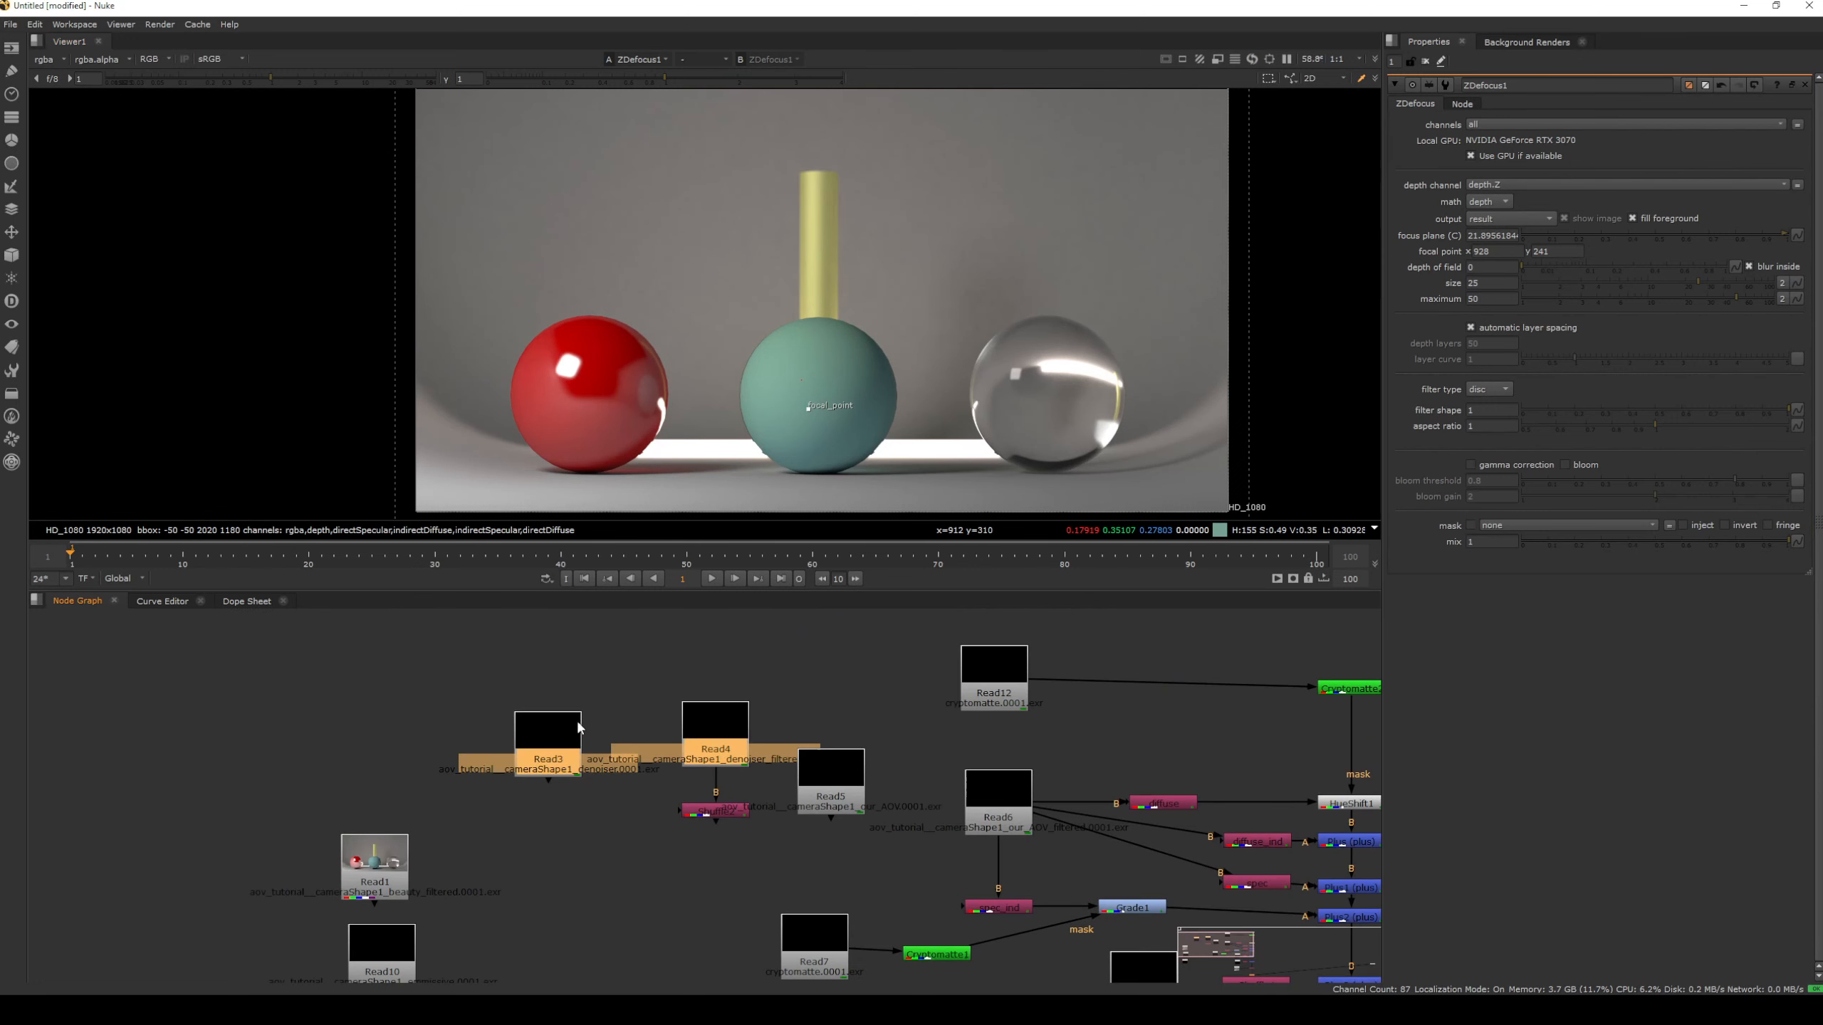
drag(565, 723, 536, 636)
click(774, 629)
drag(696, 630, 712, 638)
click(773, 625)
scroll(735, 686, up, 2)
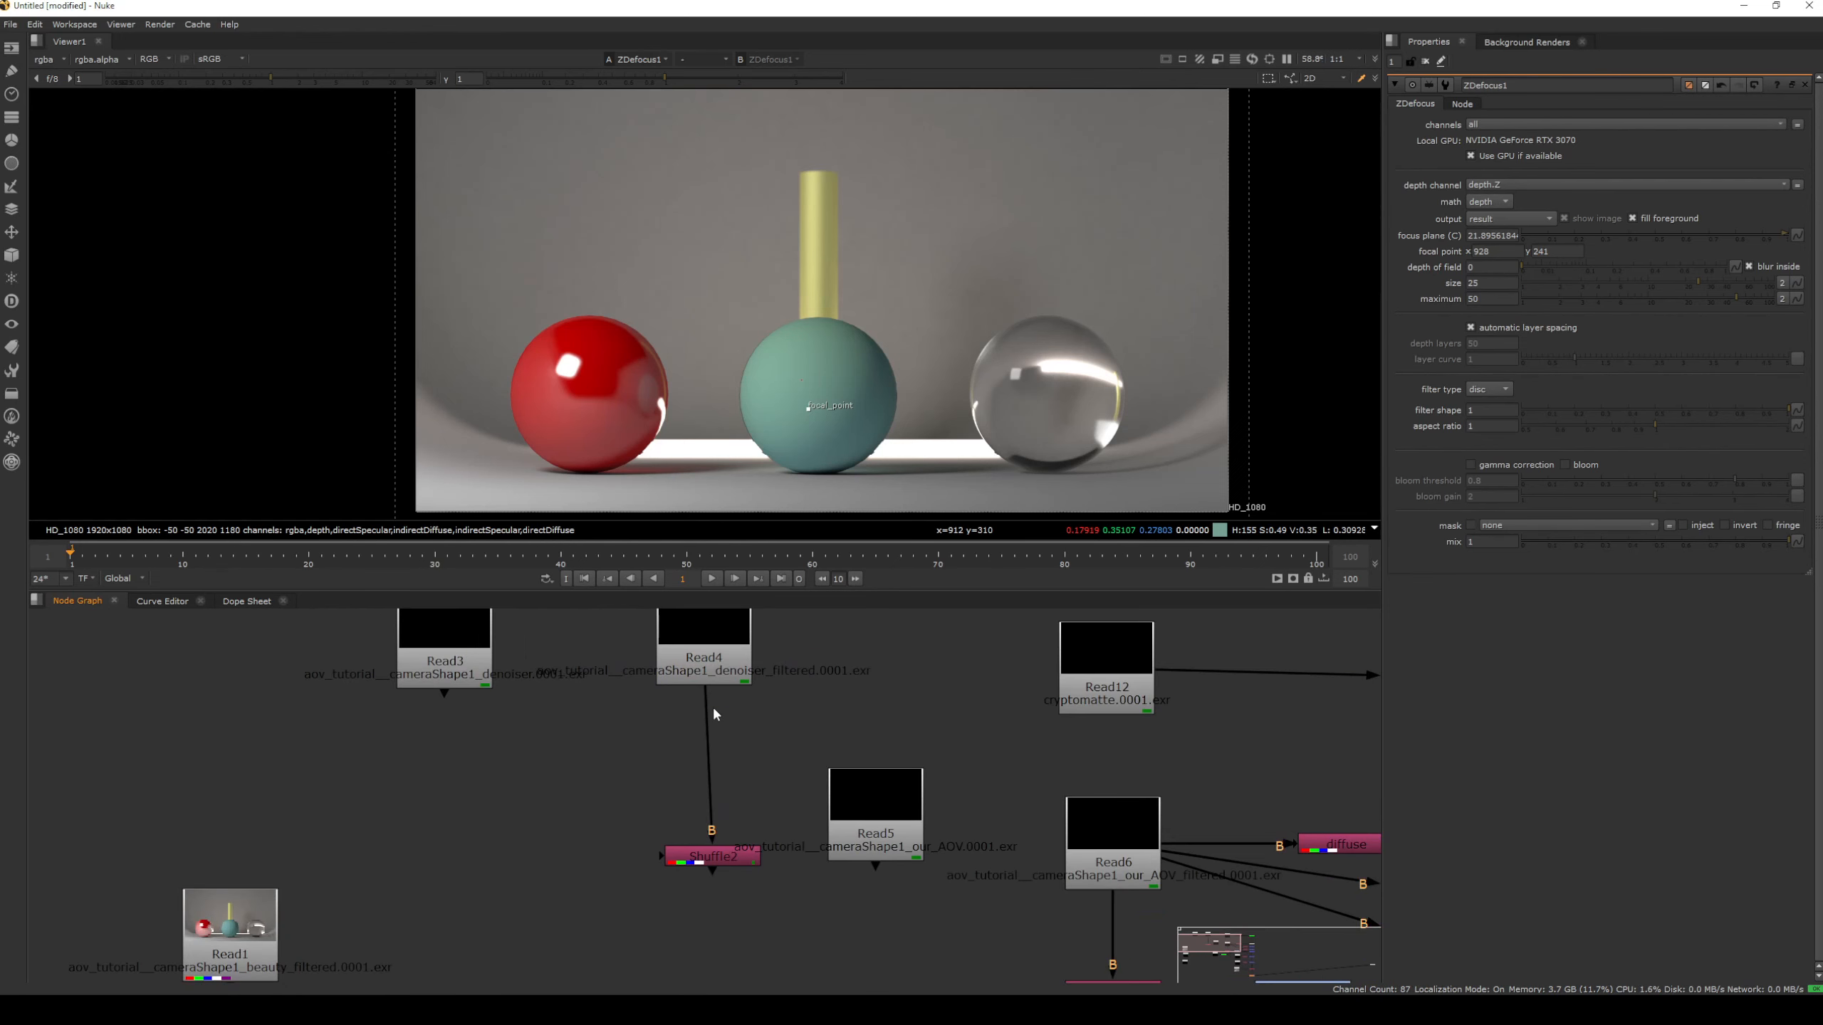
click(700, 681)
drag(709, 858, 619, 730)
Compare the Plus5 merge of the denoiser passes with the Read1 filtered beauty in the viewer
key(1)
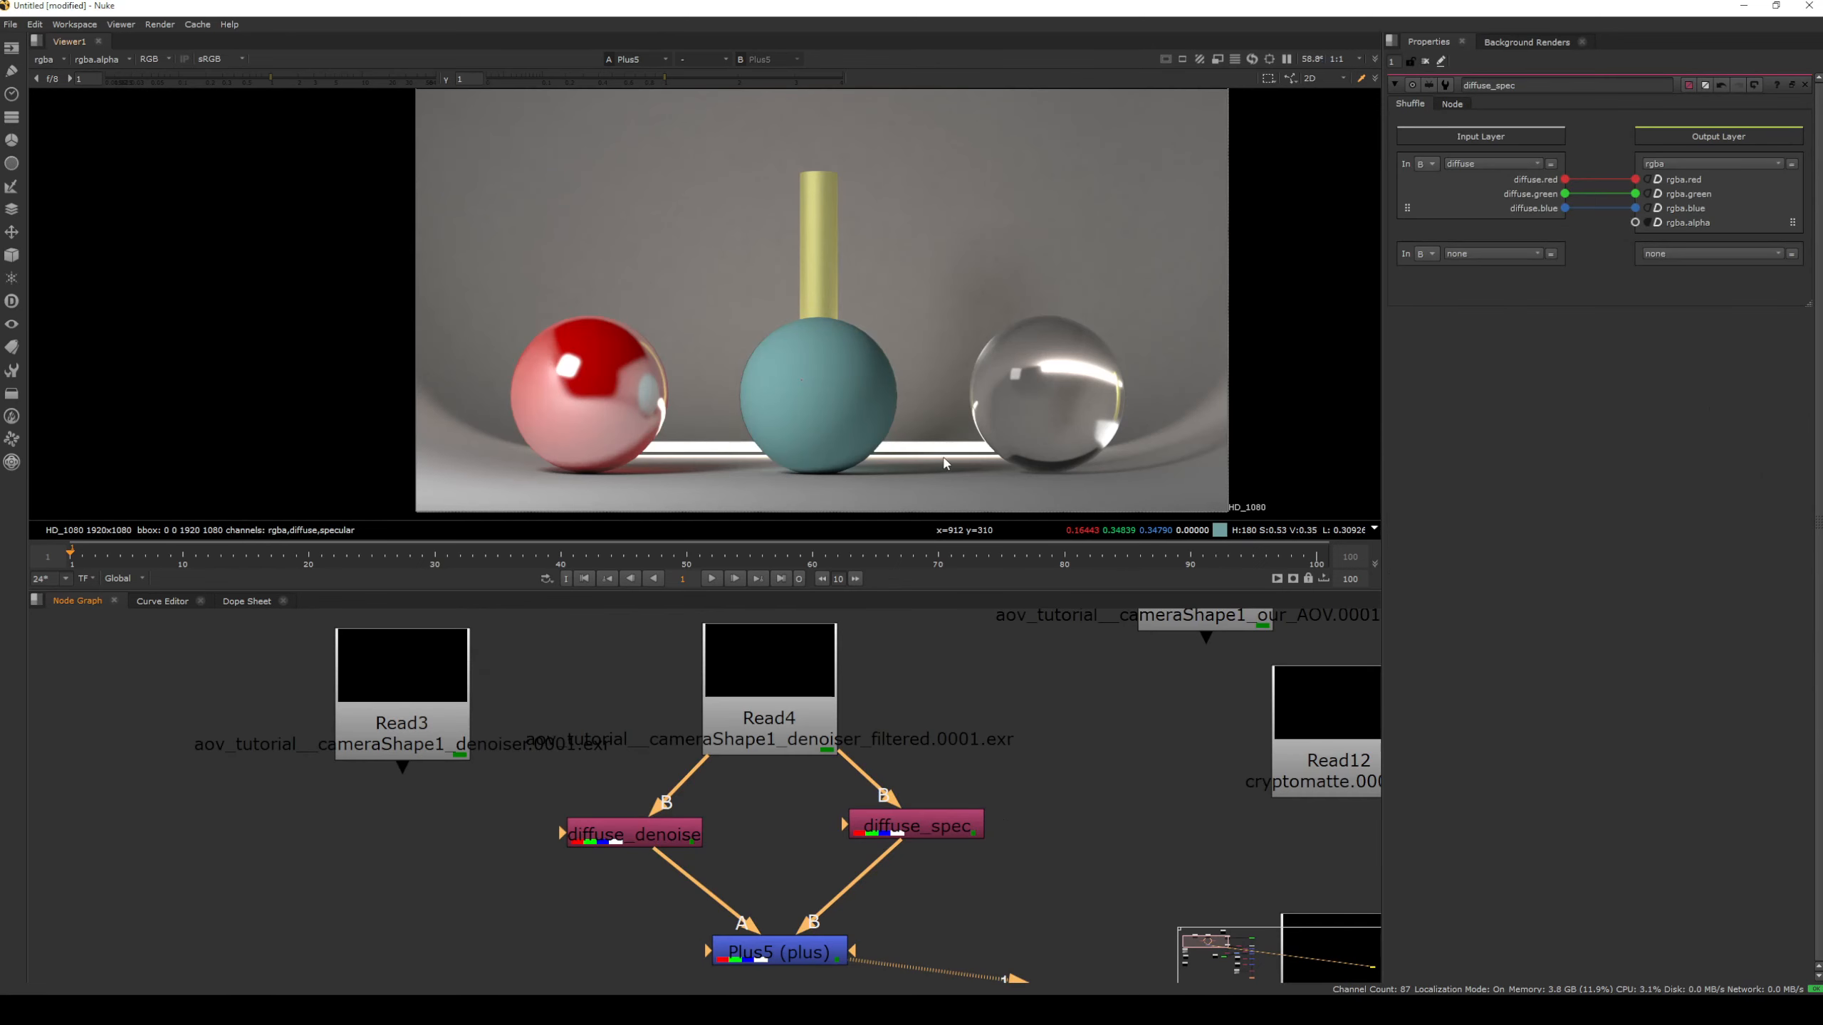
scroll(708, 777, down, 5)
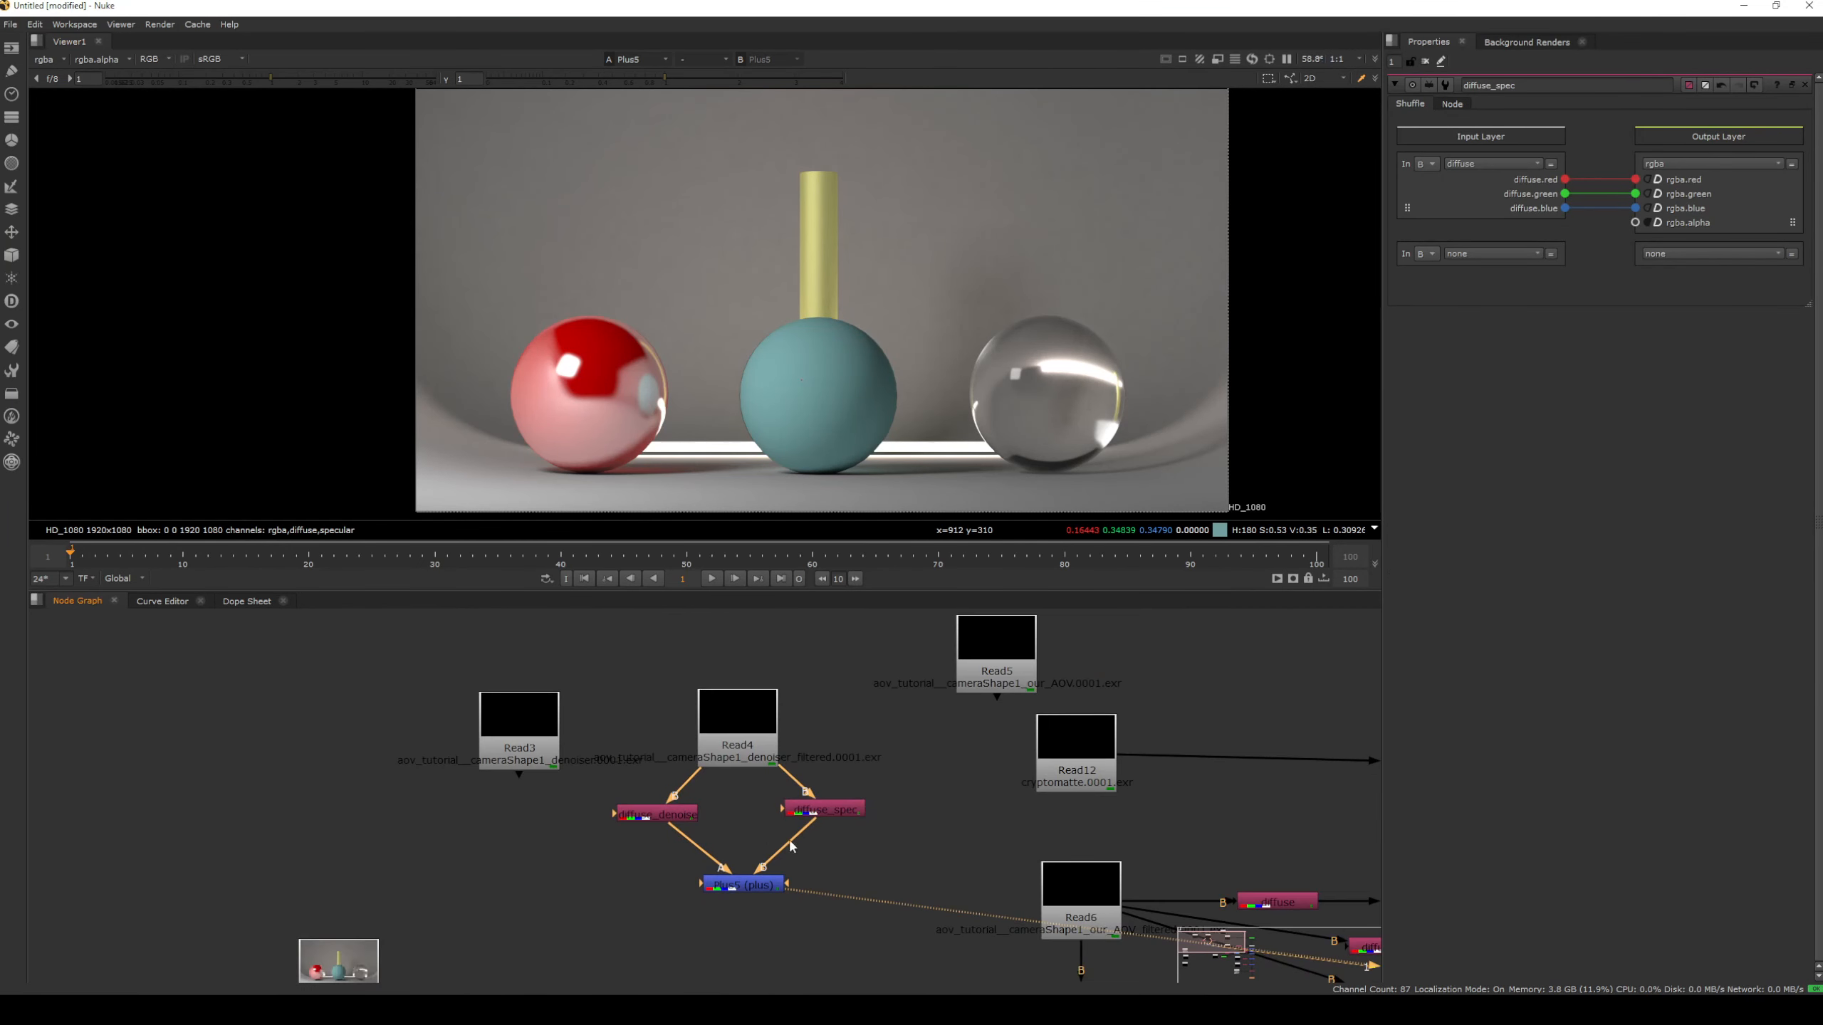
click(444, 967)
key(1)
click(717, 887)
key(1)
scroll(865, 376, up, 2)
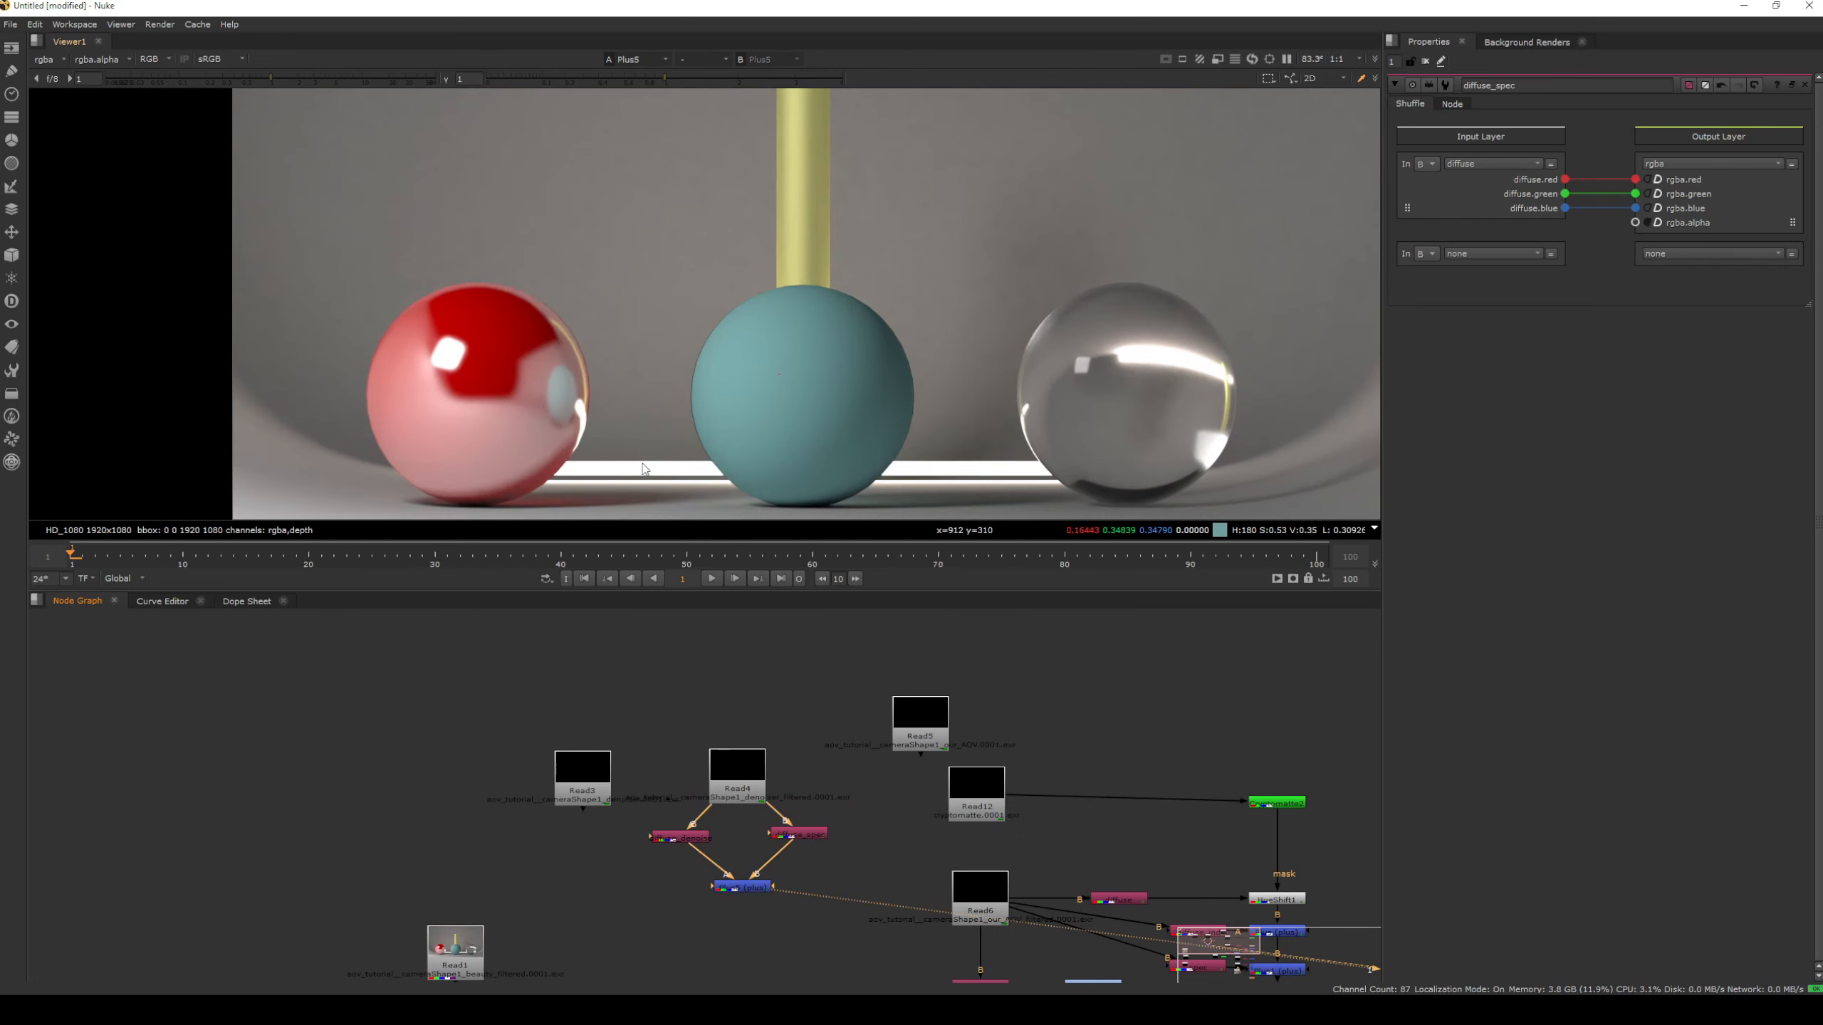
View the diffuse_denoise and diffuse_spec shuffles one after the other, and return the viewer to Plus5
scroll(771, 910, up, 3)
click(614, 796)
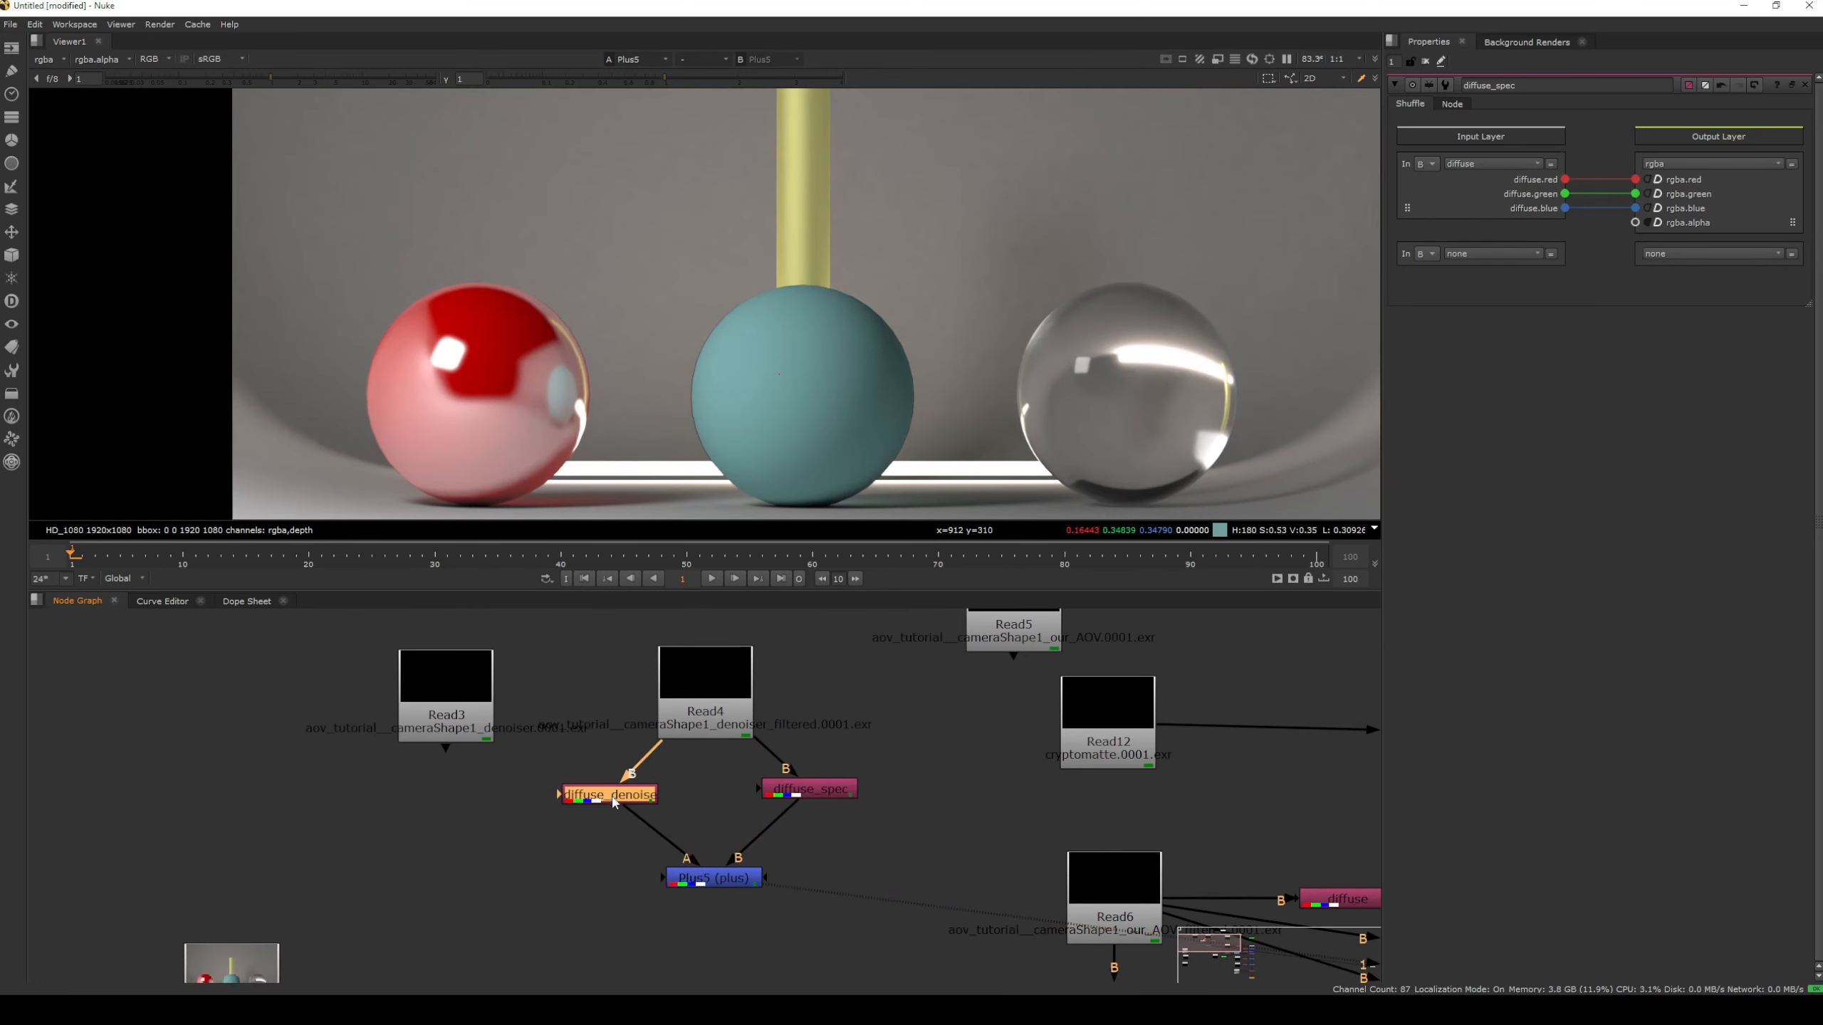
scroll(614, 797, up, 3)
key(1)
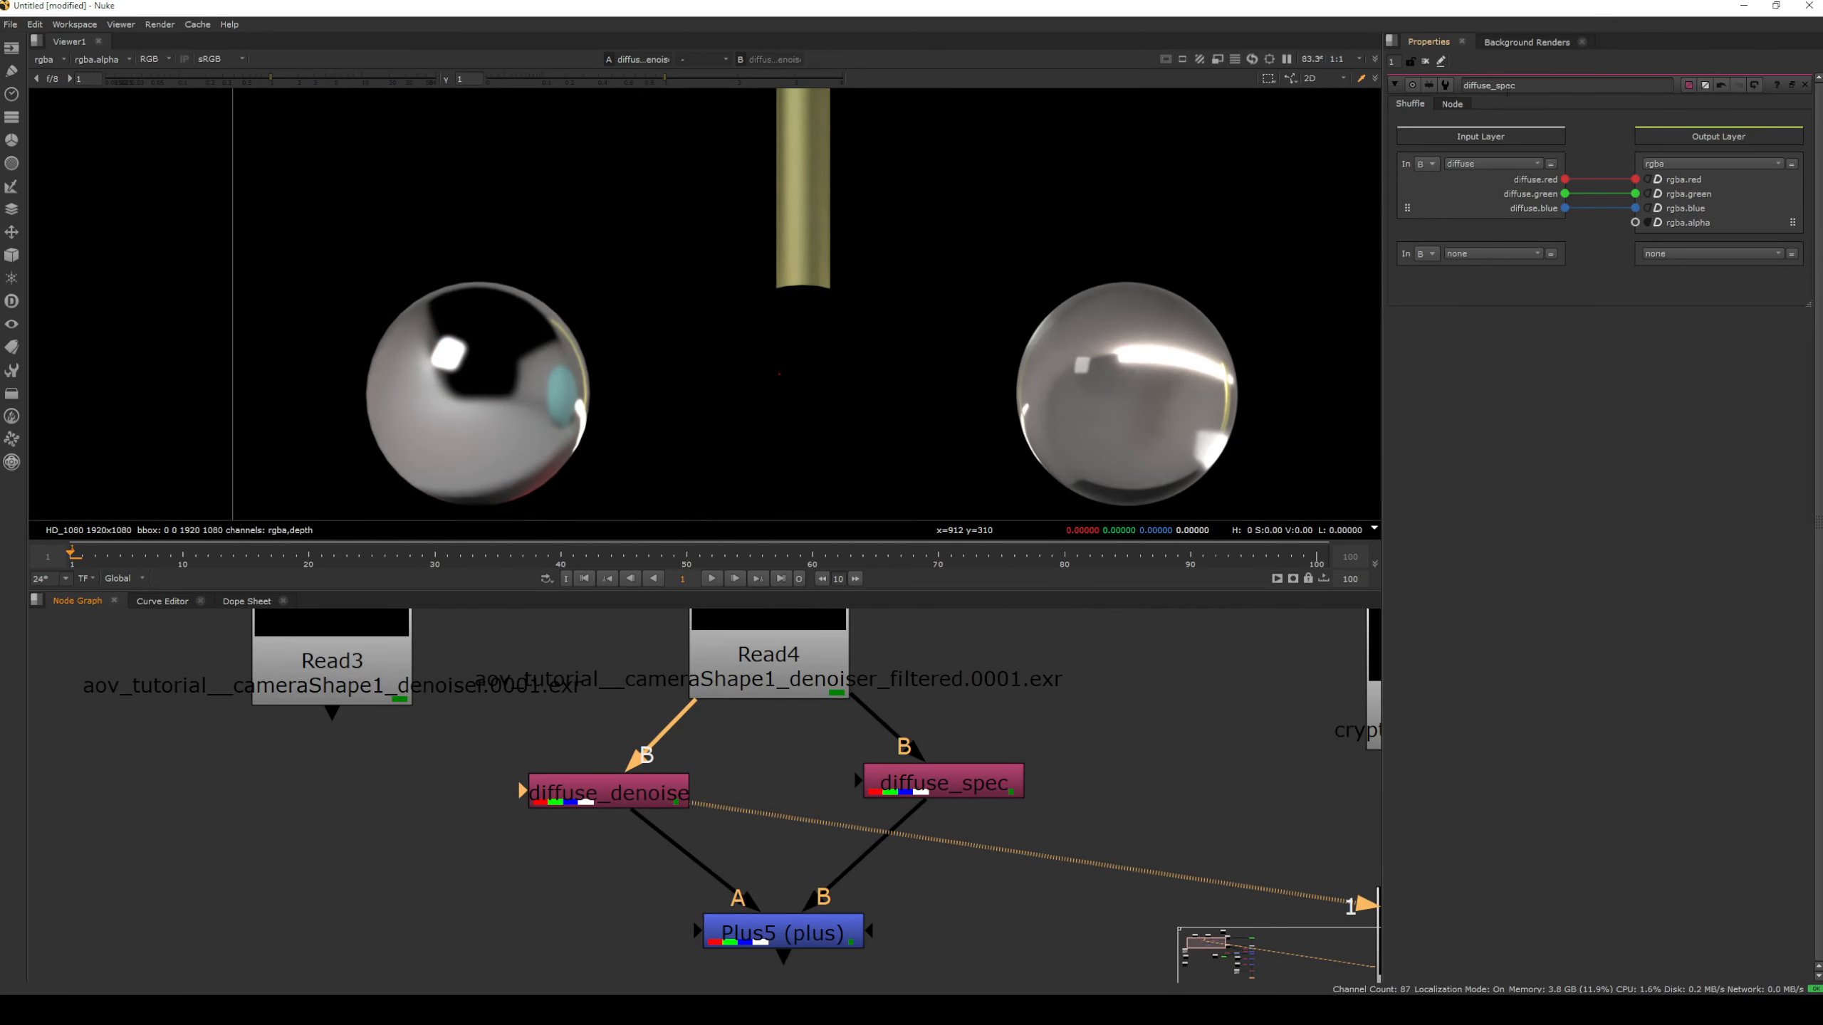
click(925, 772)
key(1)
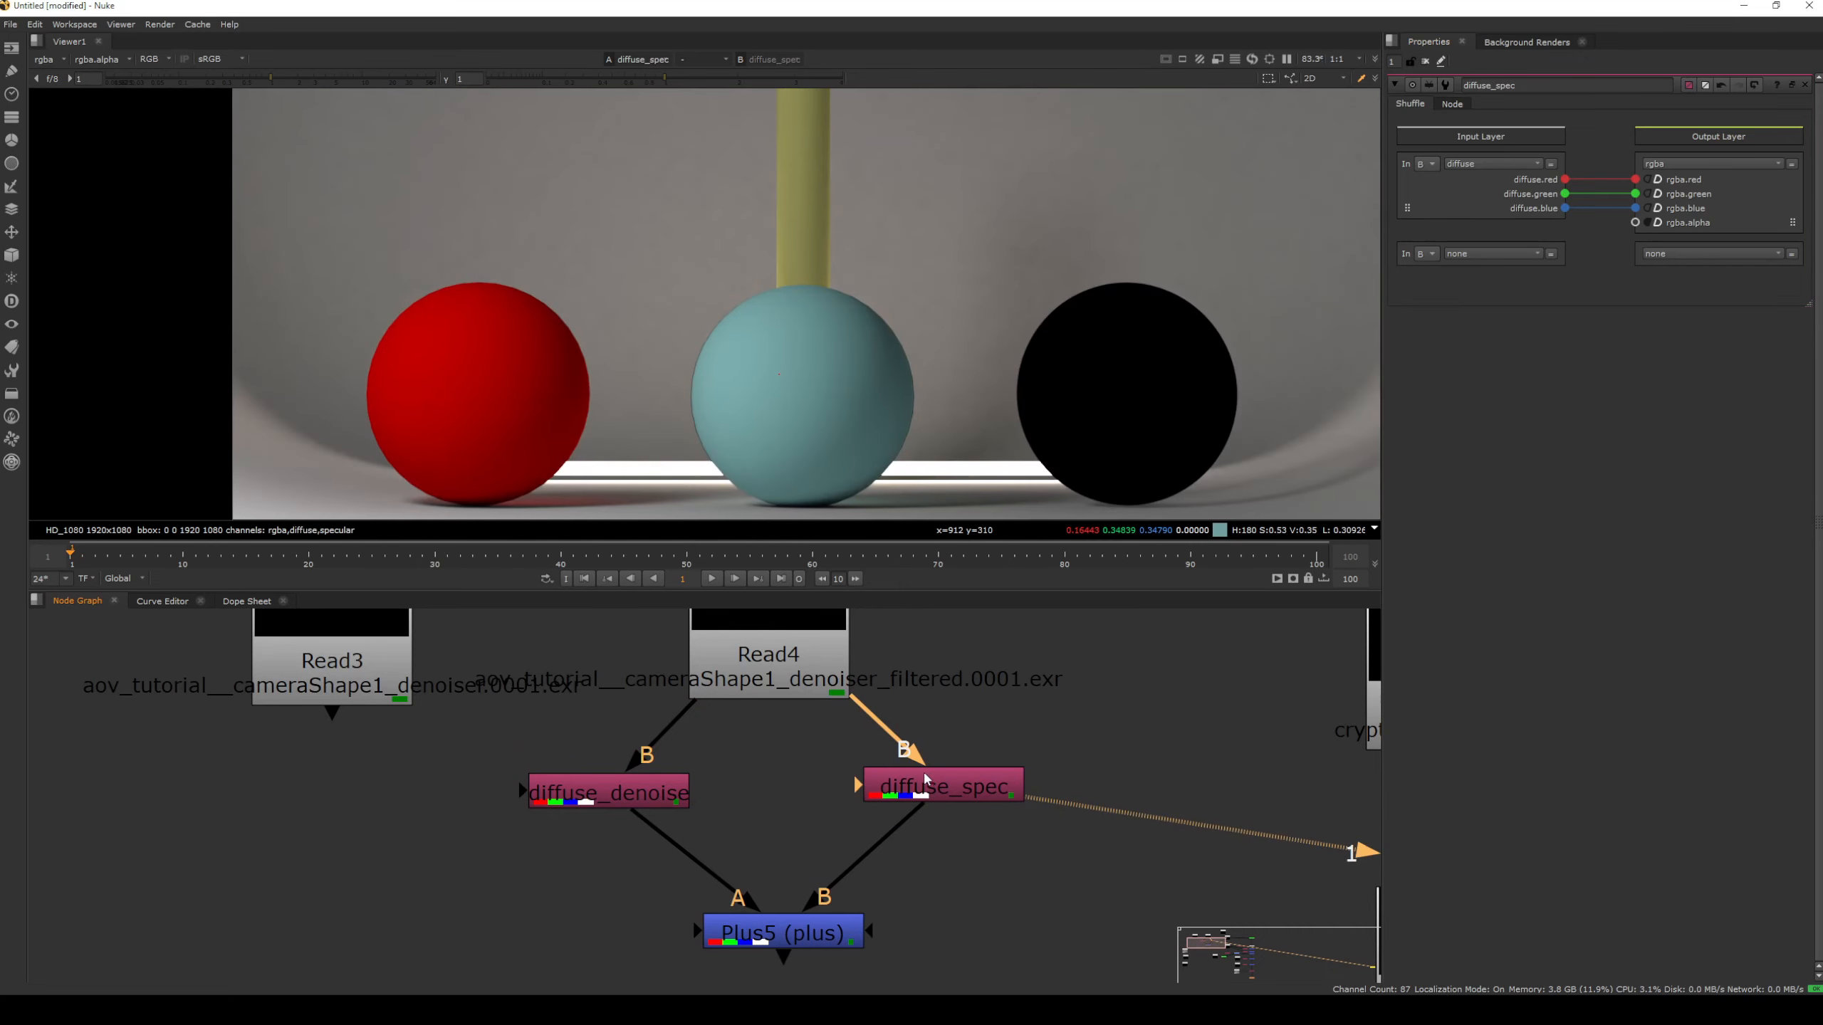
click(814, 939)
key(1)
scroll(800, 343, down, 2)
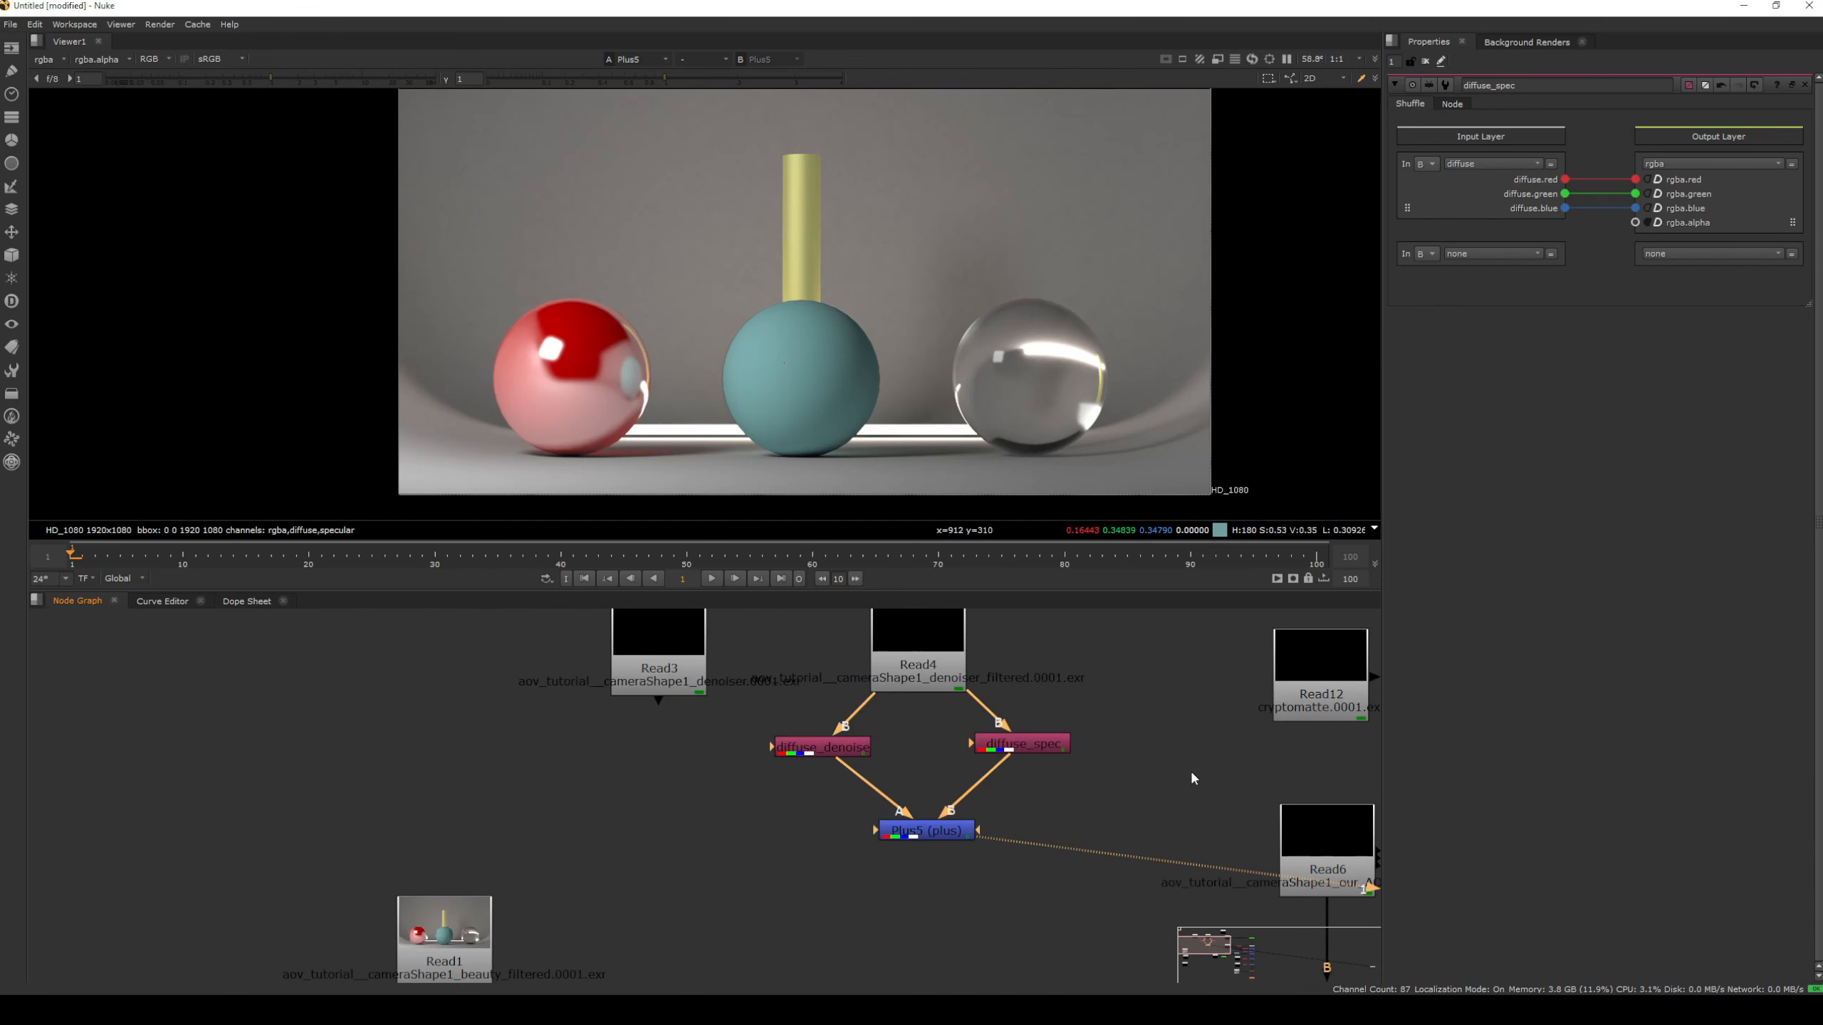
Add a Grain node and connect it to the output of ZDefocus1
key(Tab)
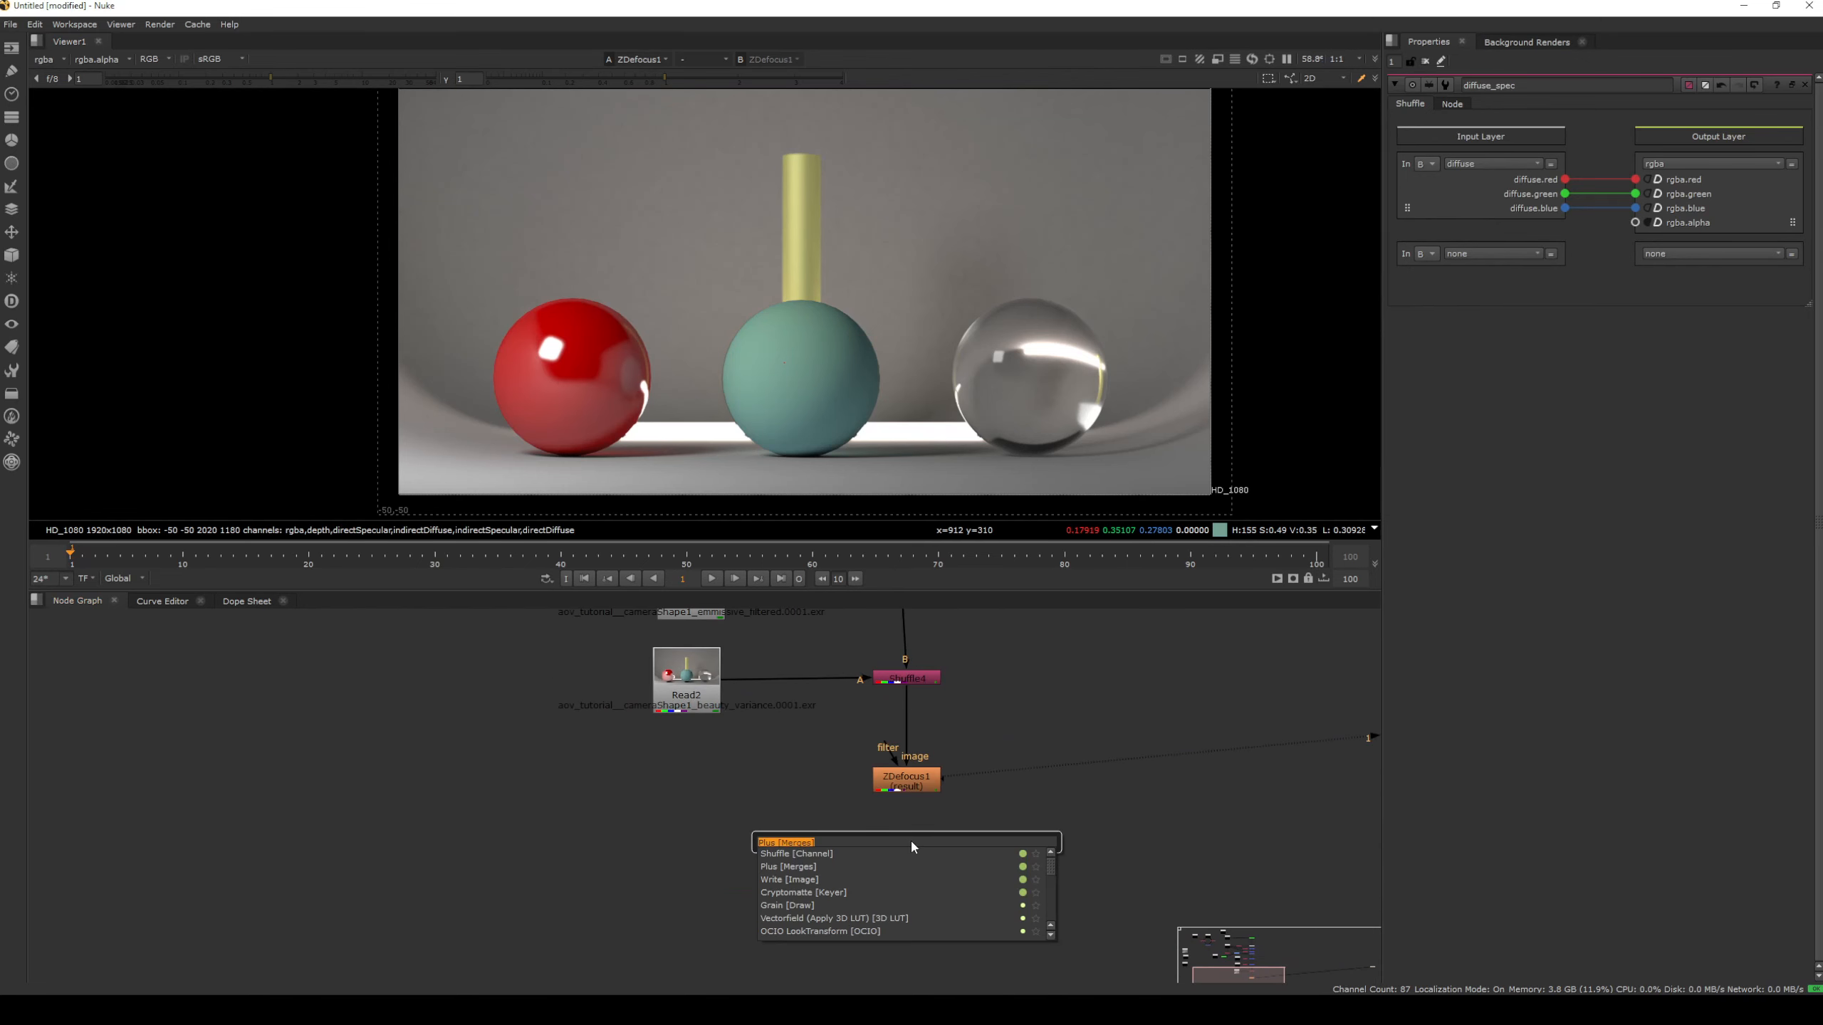
text(grain)
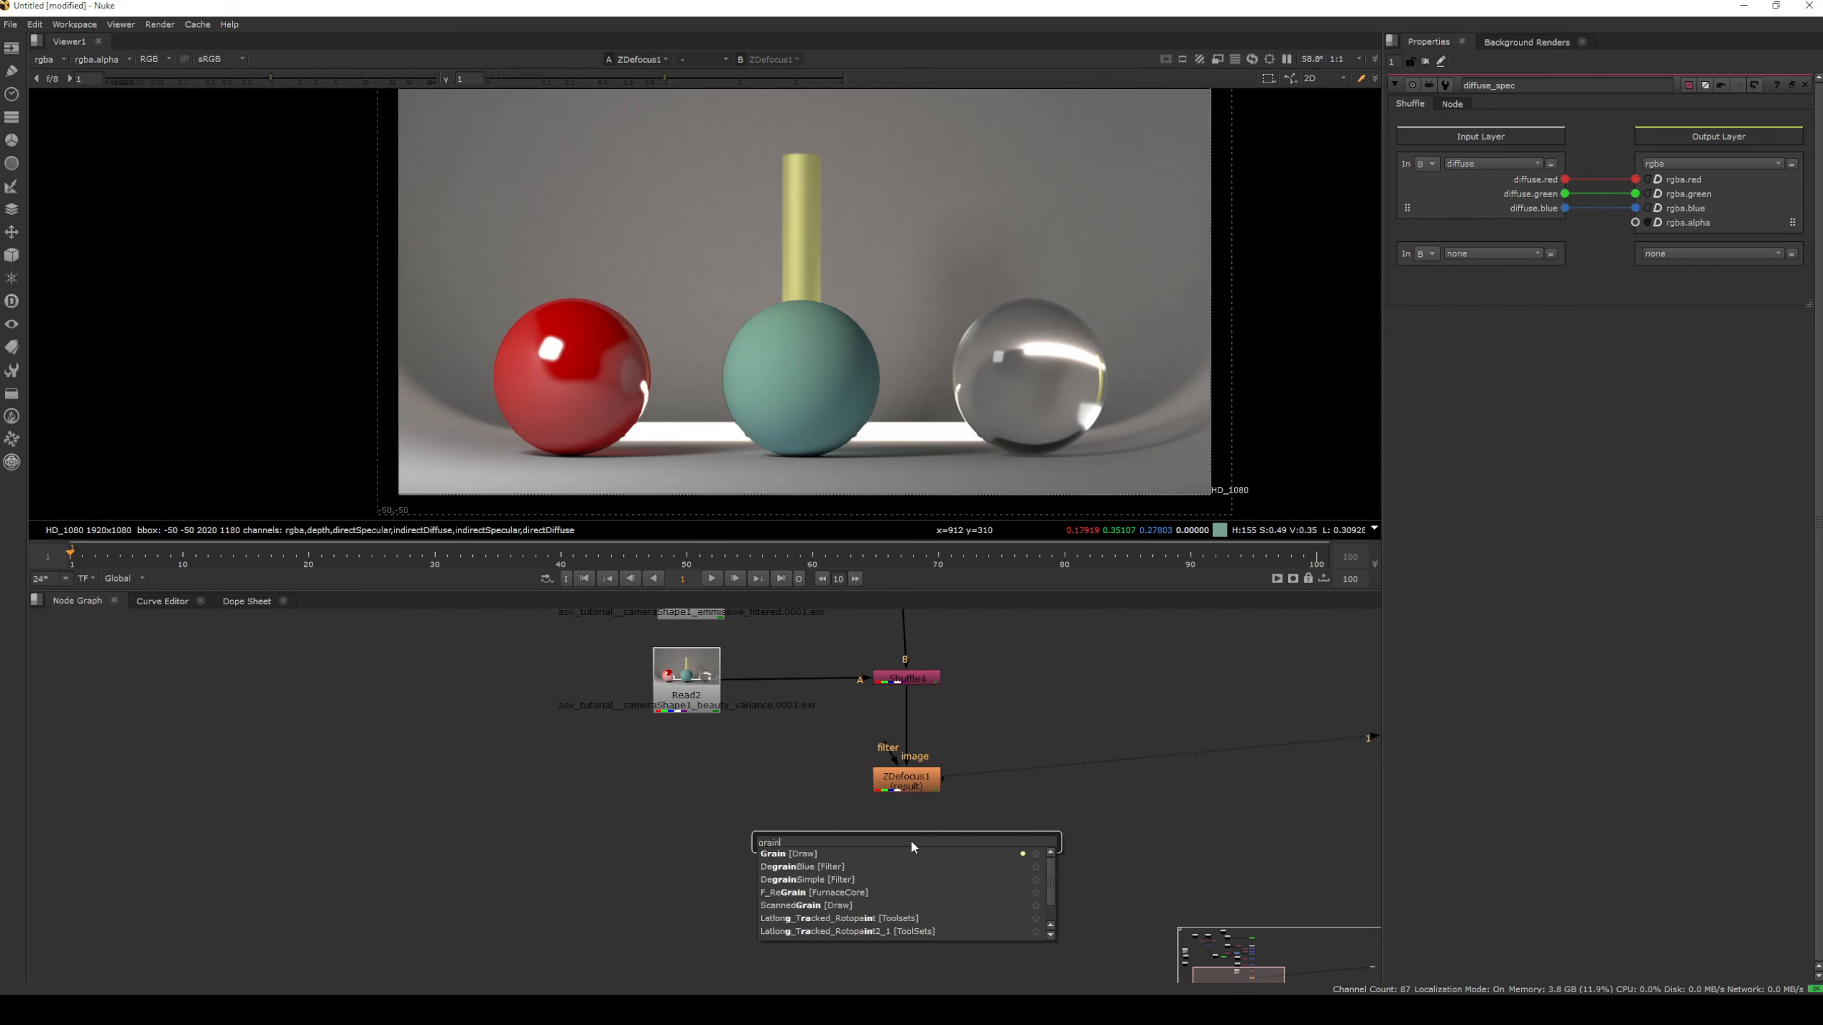
key(Return)
drag(899, 817, 906, 781)
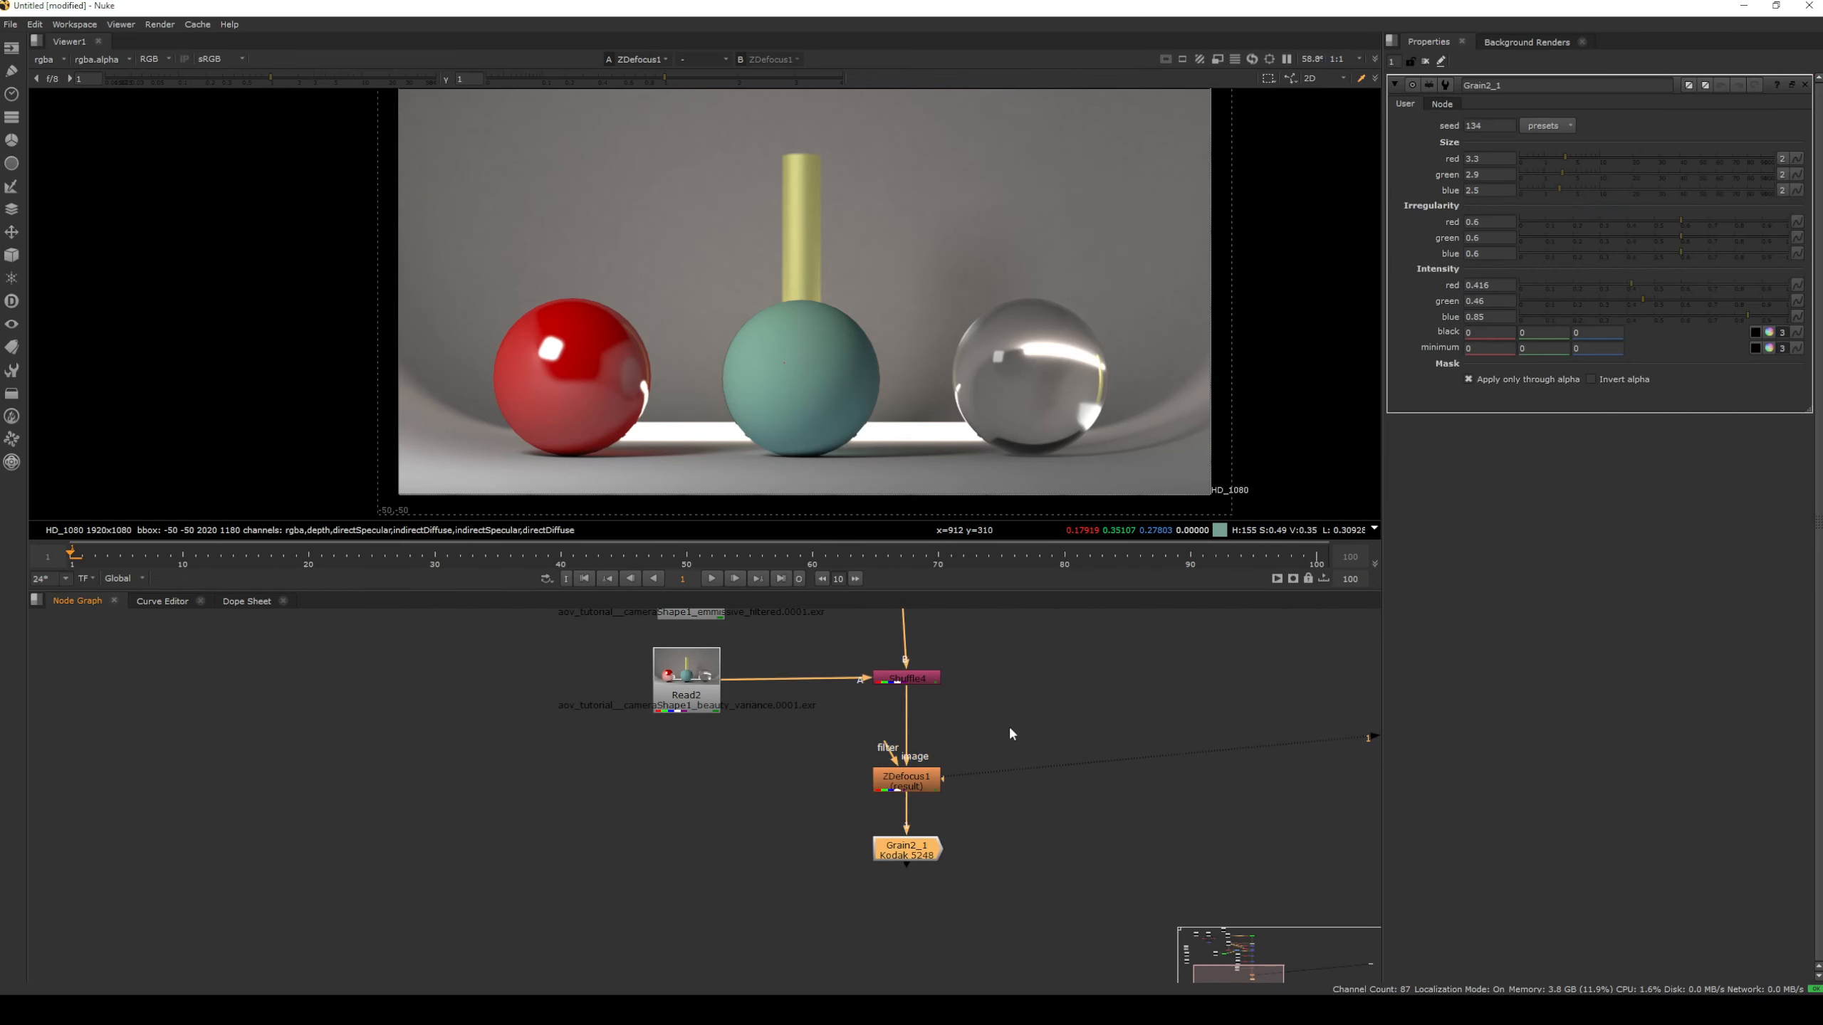
View Grain2_1 with the Kodak 5217 preset, and switch its preset to Kodak 5218
scroll(980, 797, up, 3)
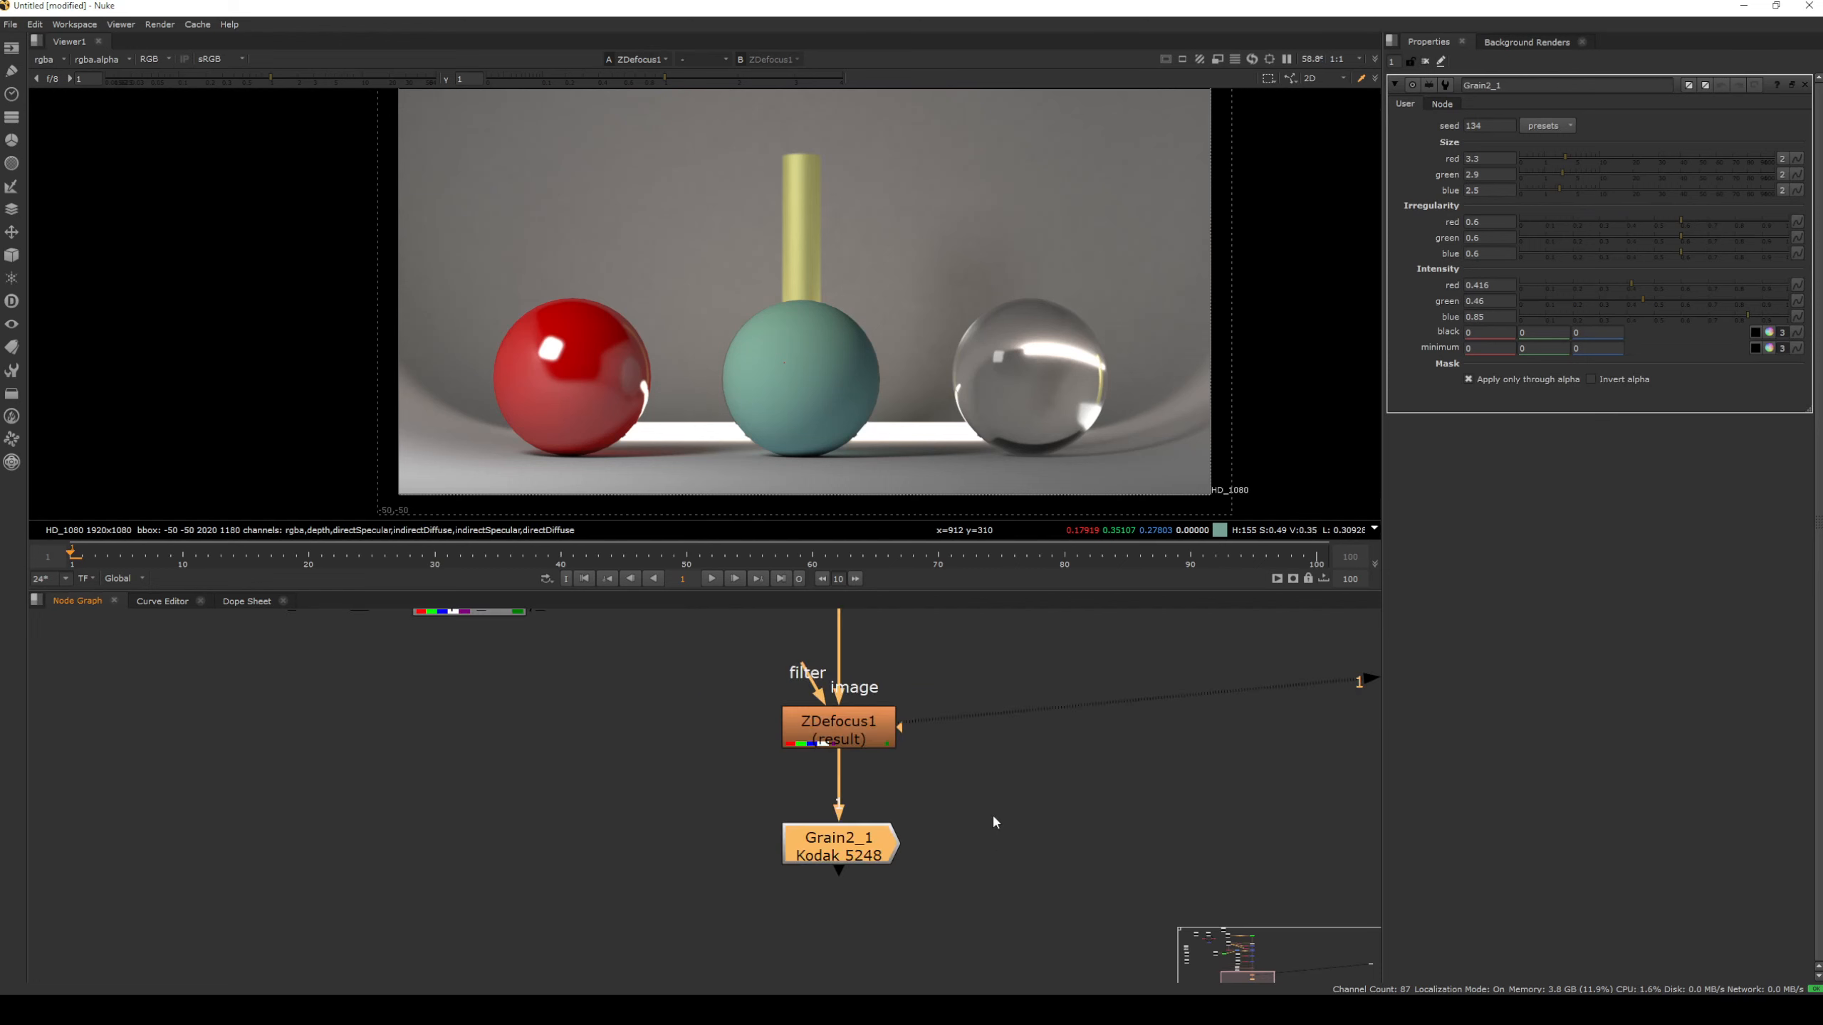
click(1531, 125)
click(1564, 215)
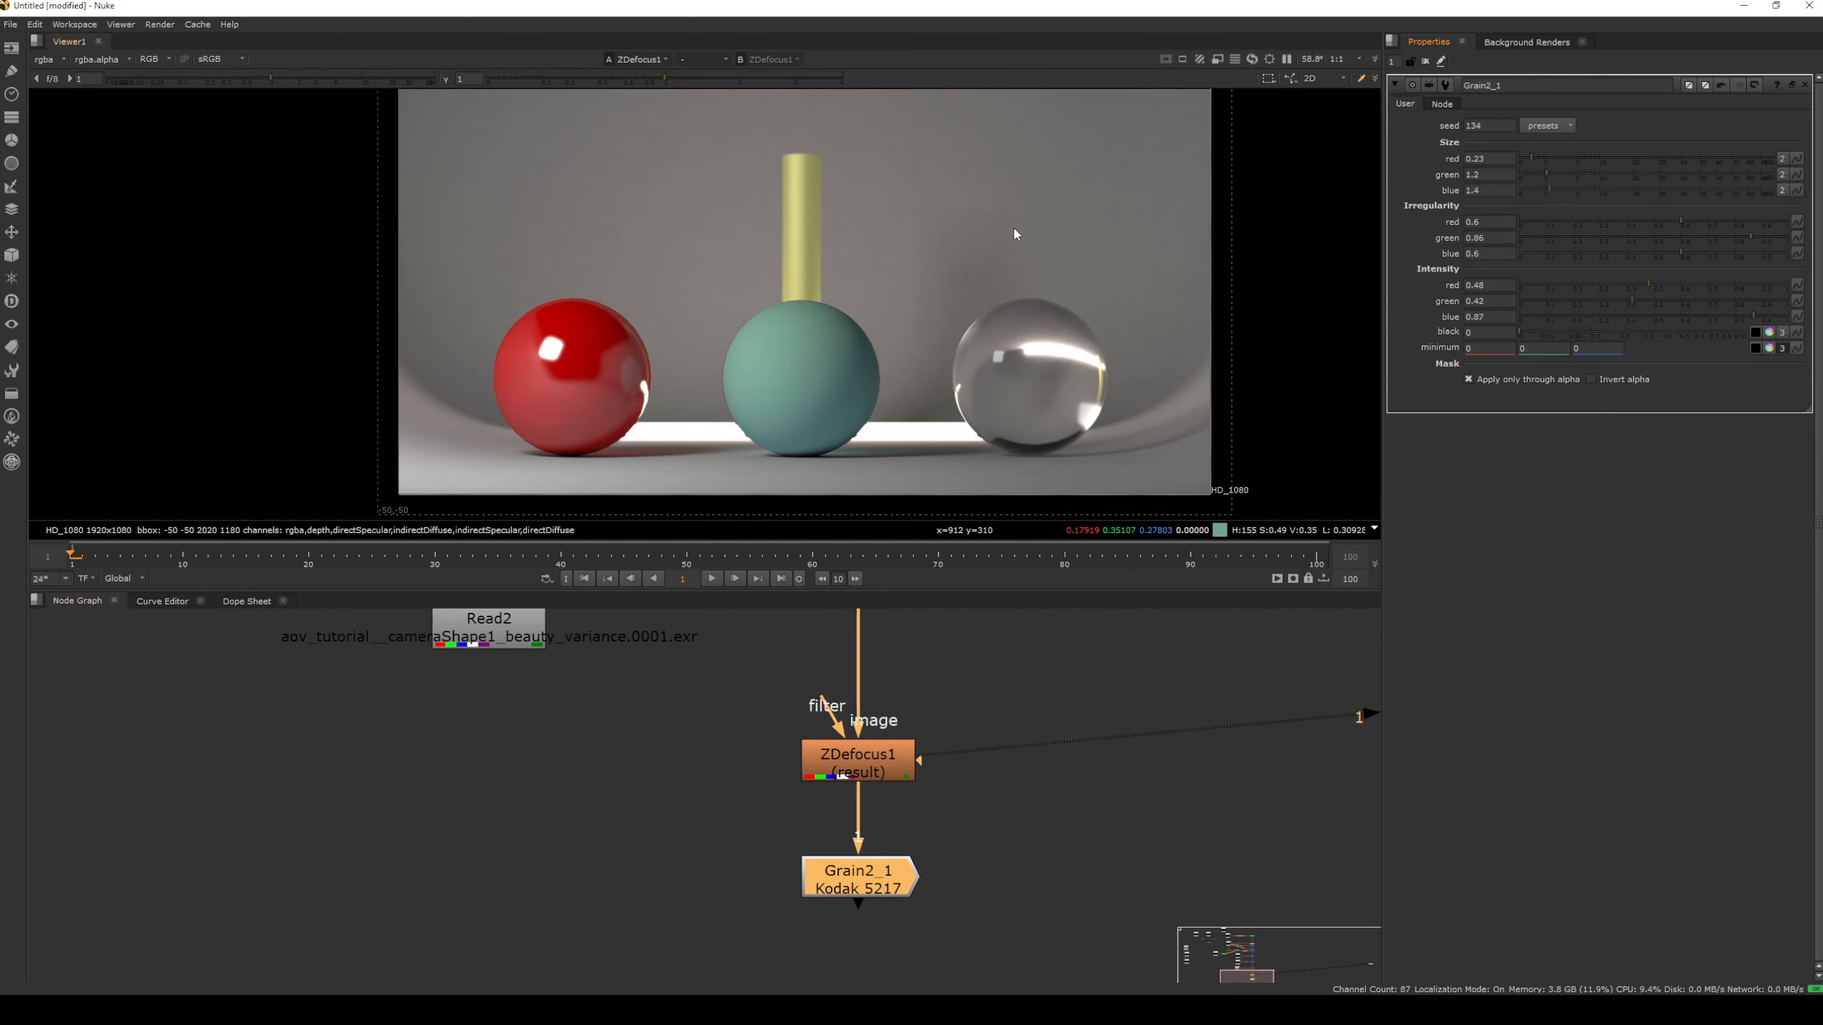
key(1)
scroll(894, 366, up, 3)
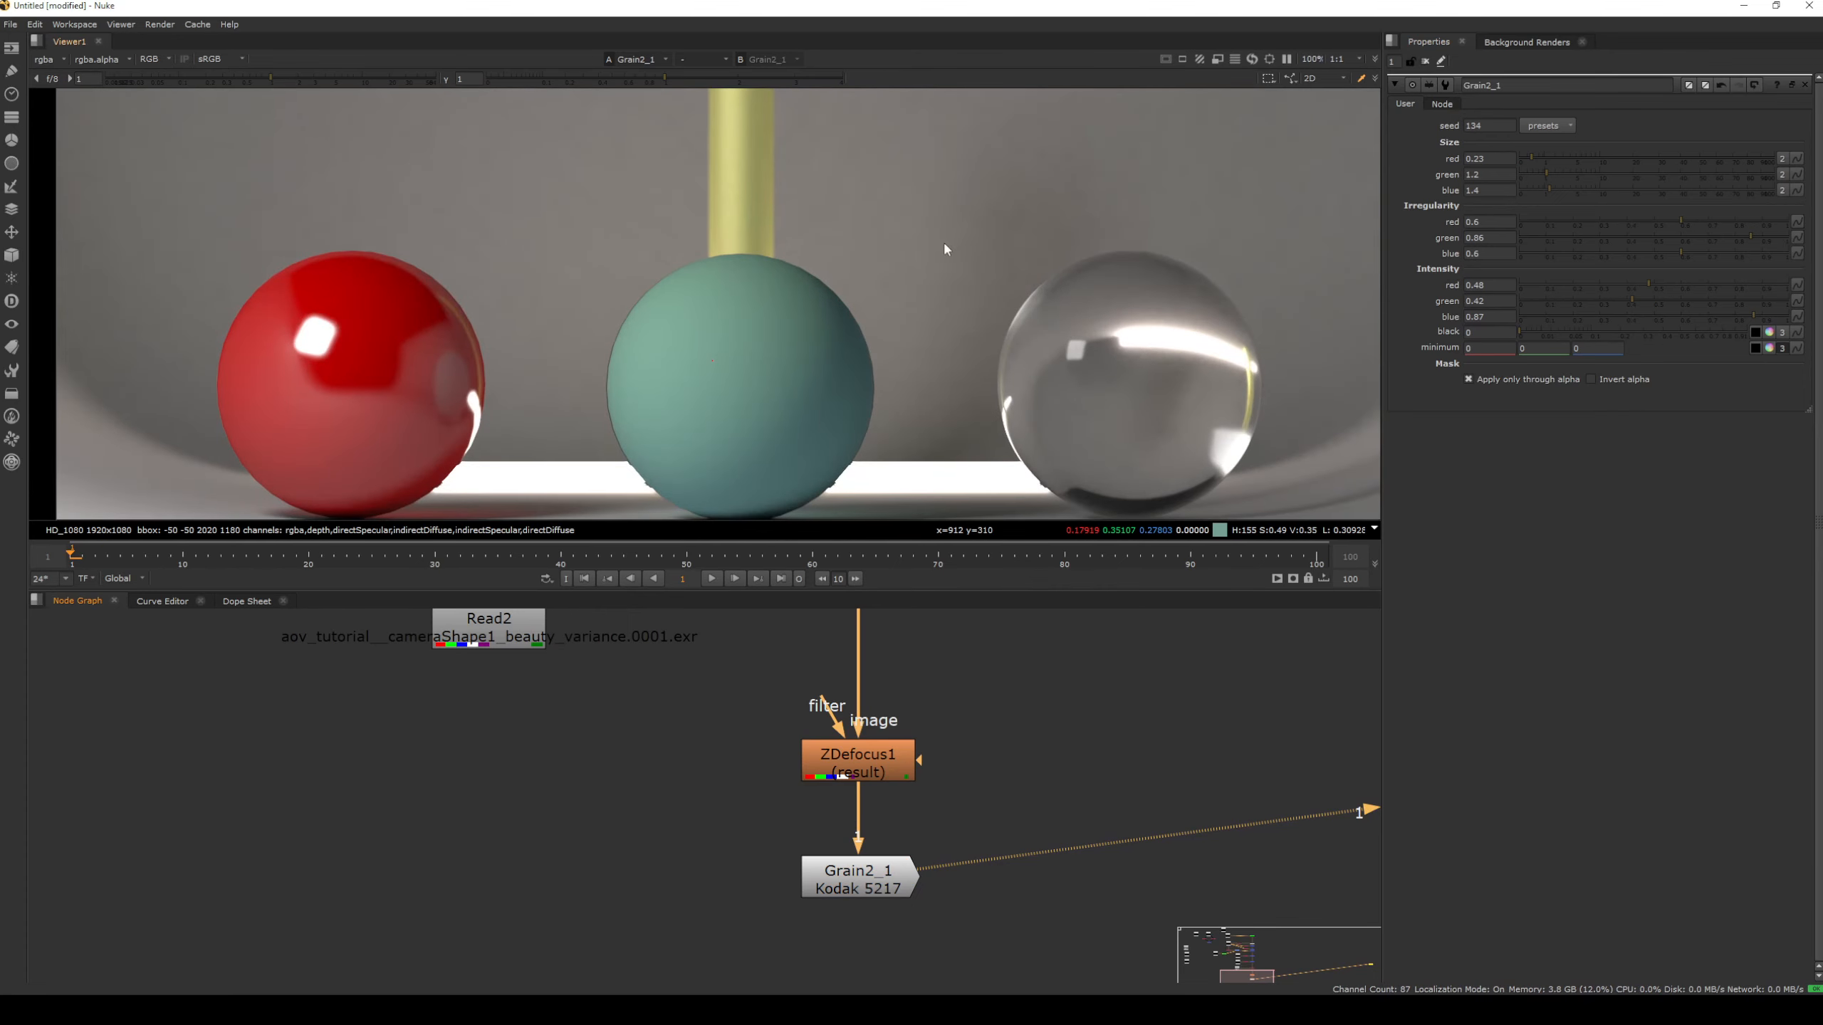
click(1544, 125)
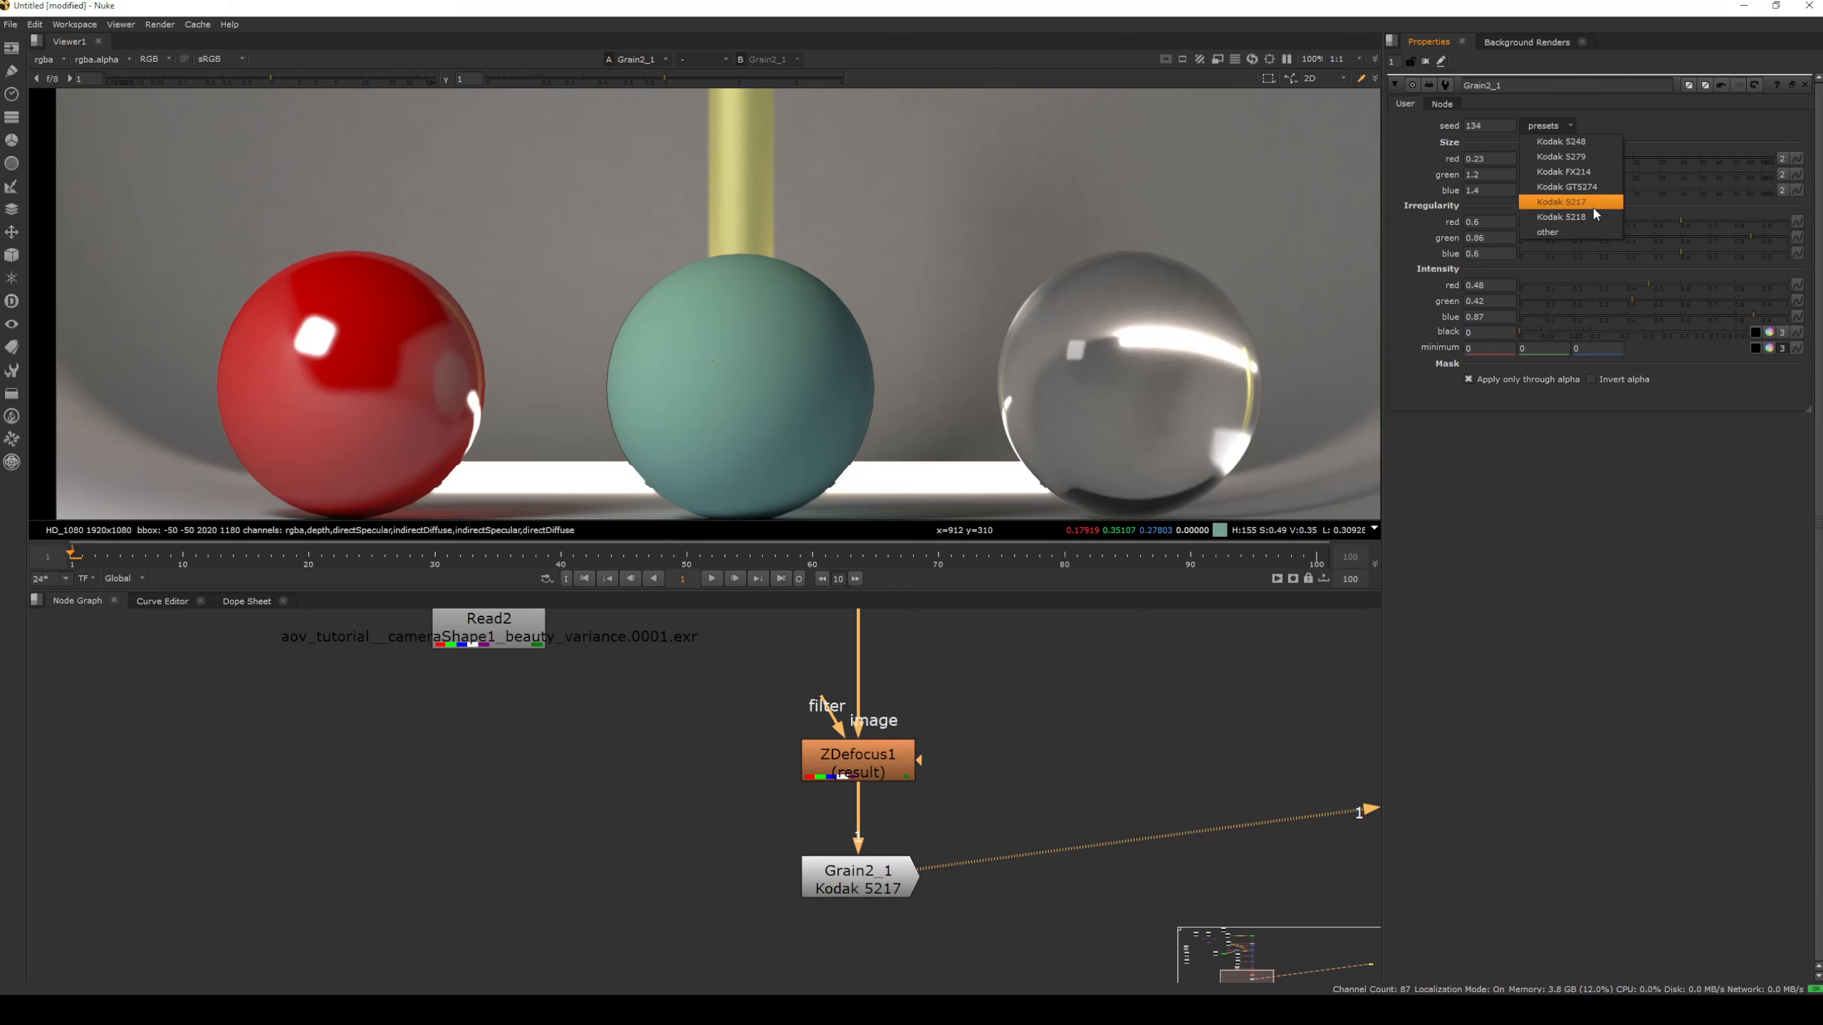
click(1609, 225)
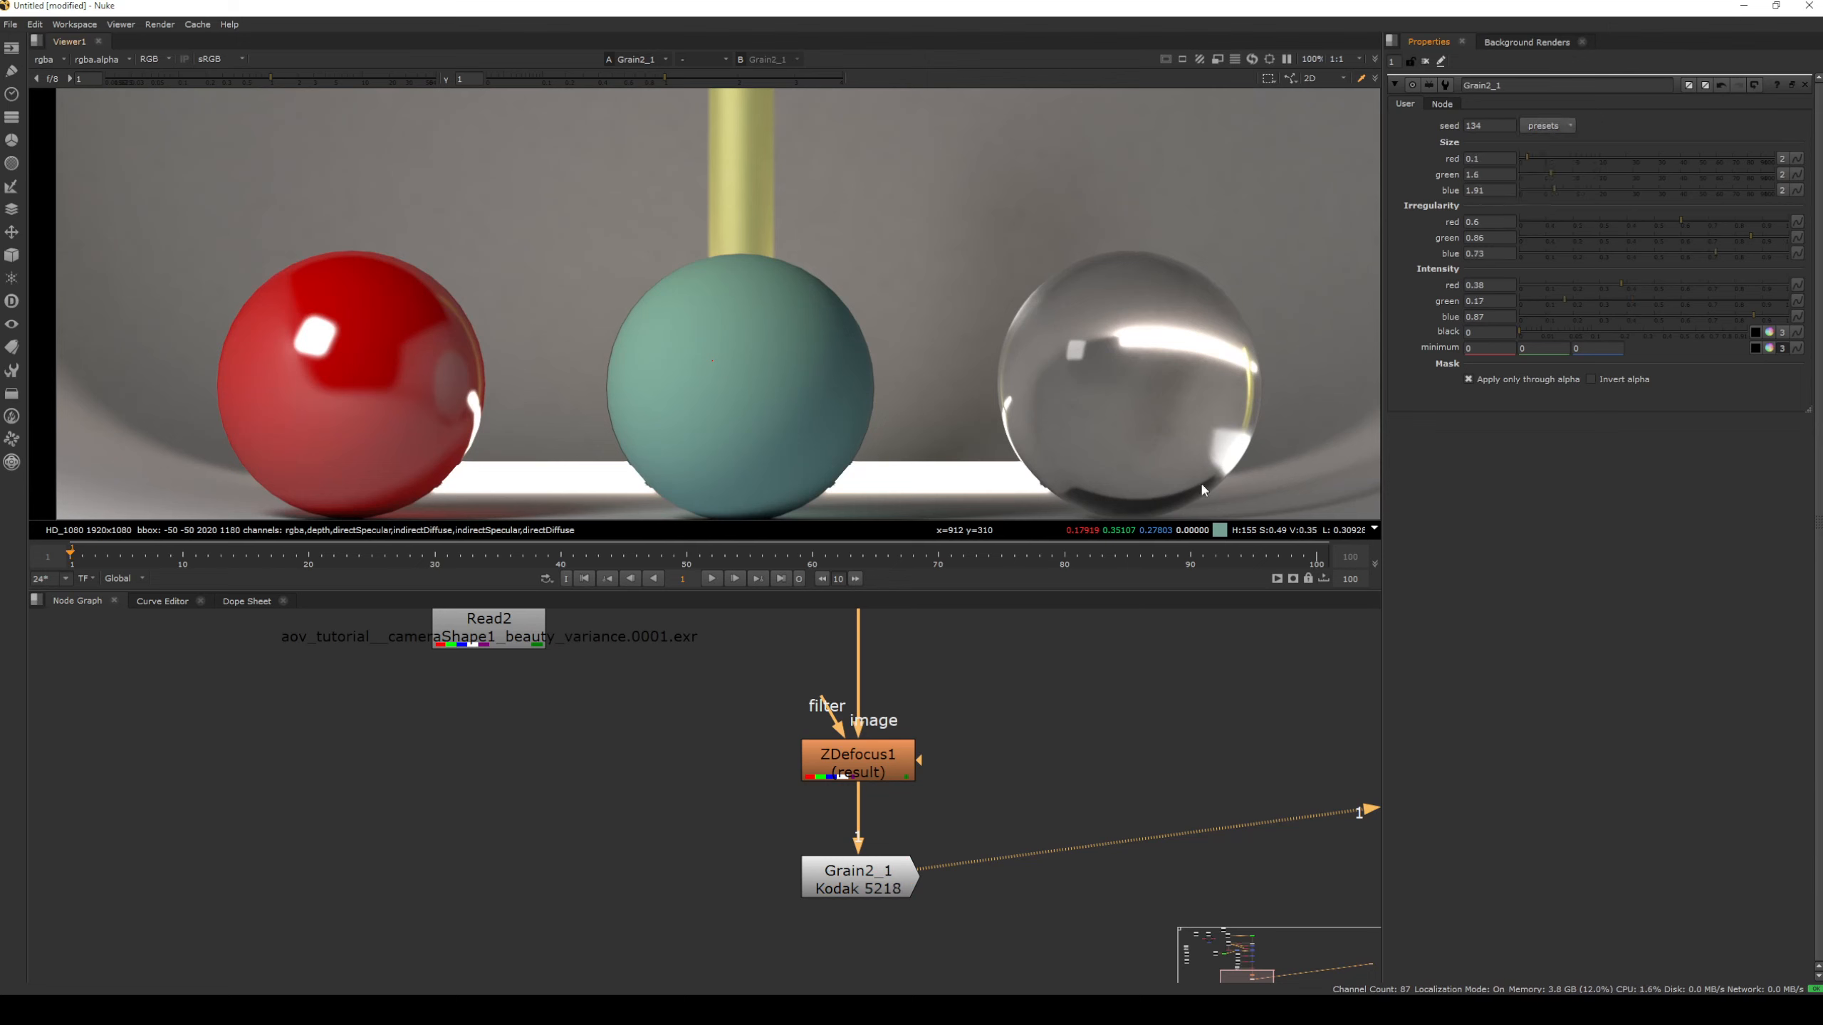
Add a Write node, connect it to the output of Grain2_1 and align it directly below
middle_drag(1012, 790, 913, 836)
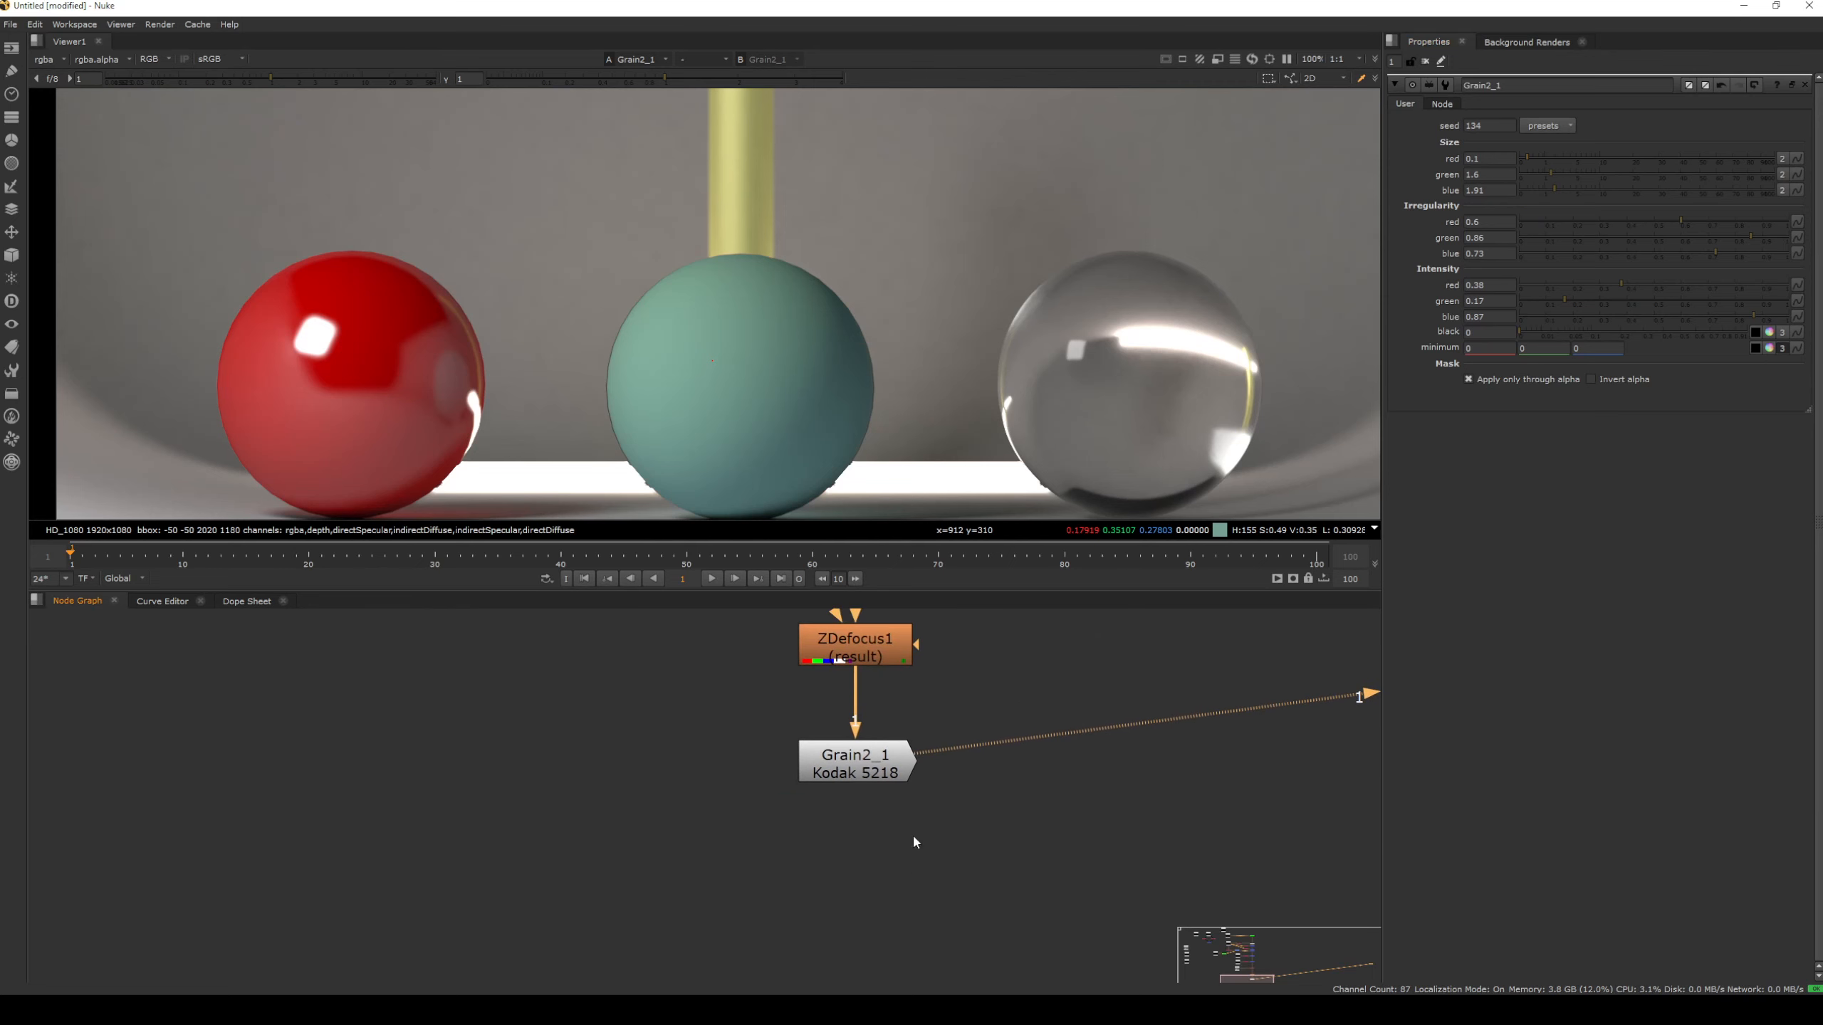
click(860, 766)
click(864, 876)
key(Tab)
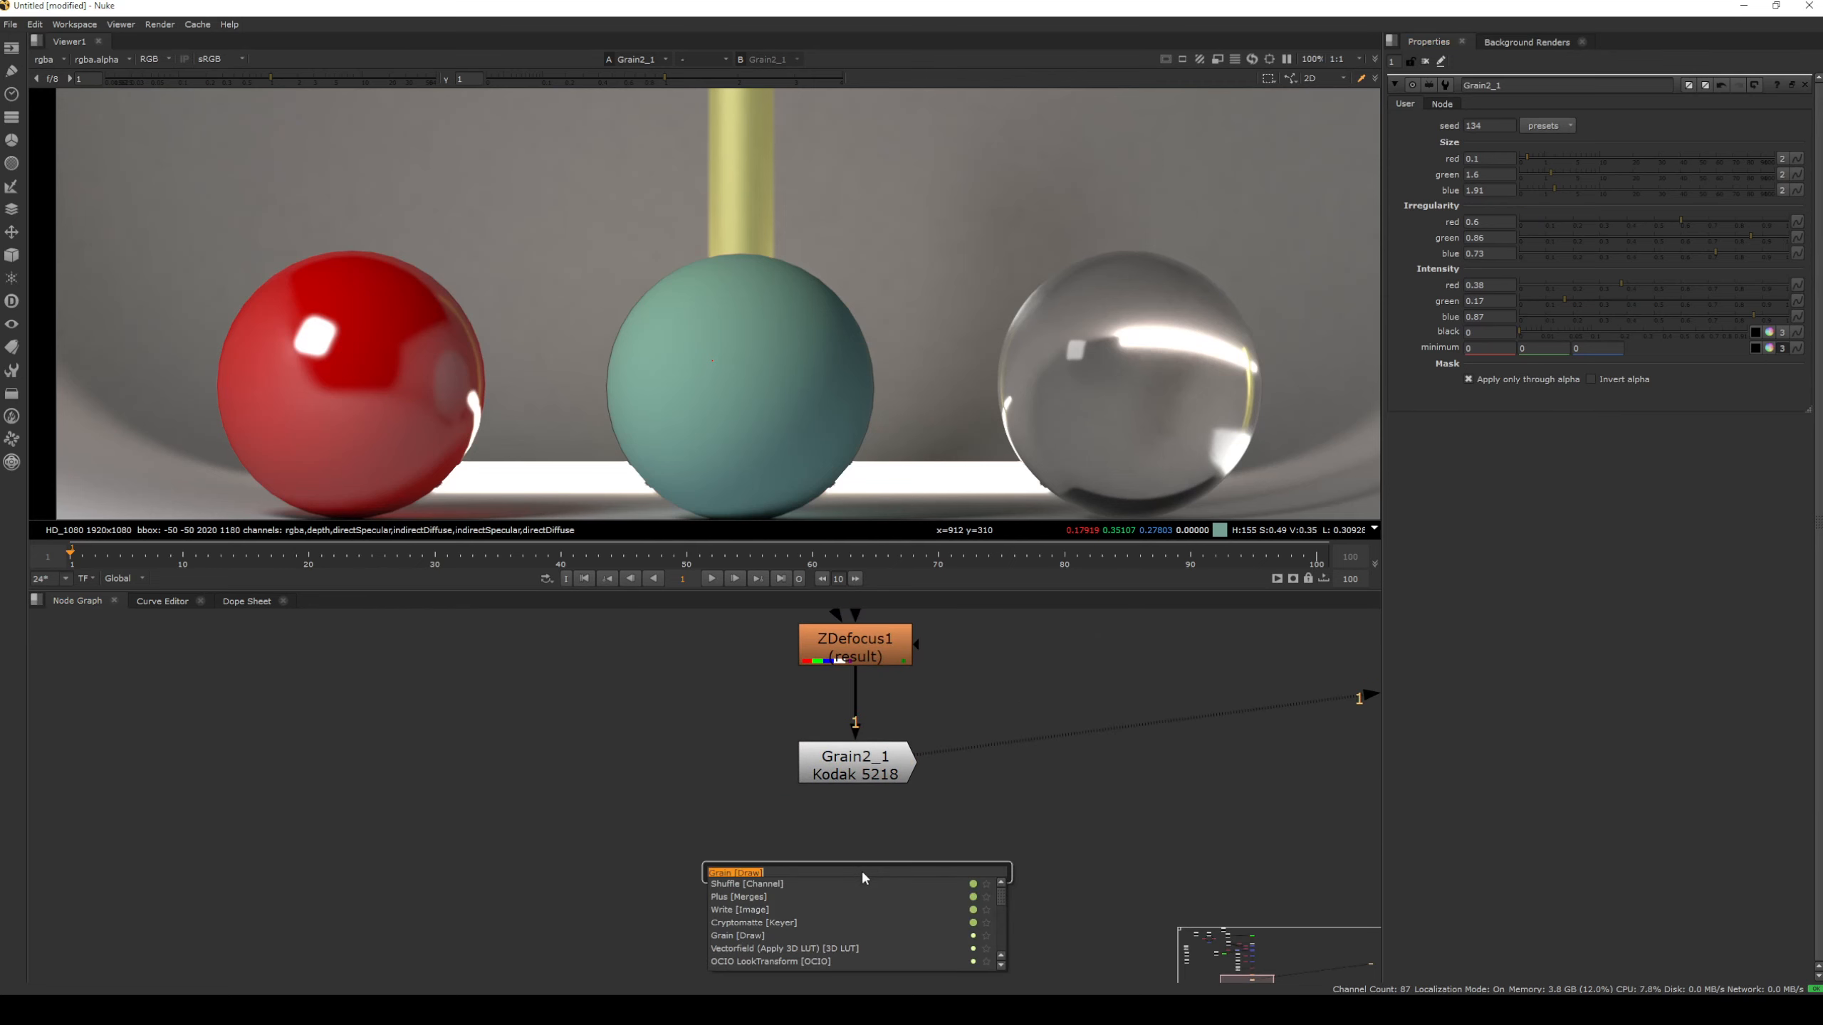
text(write)
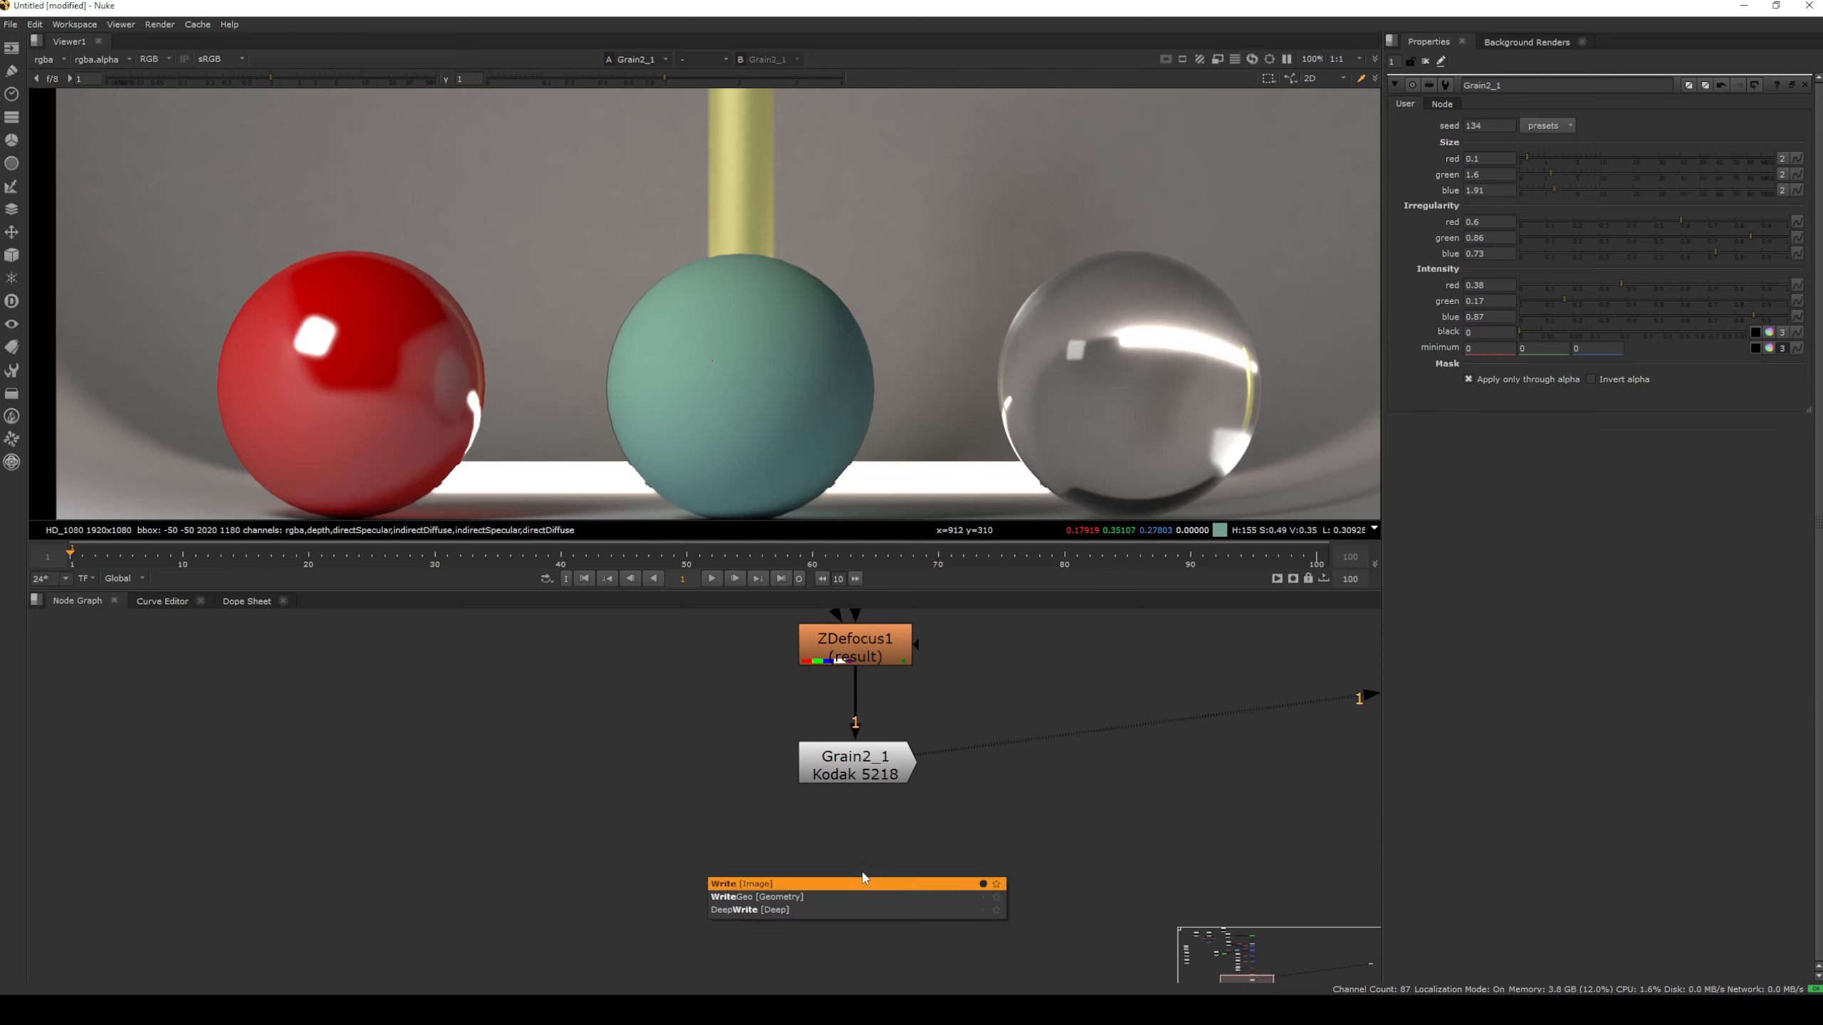
key(Return)
drag(838, 823, 861, 770)
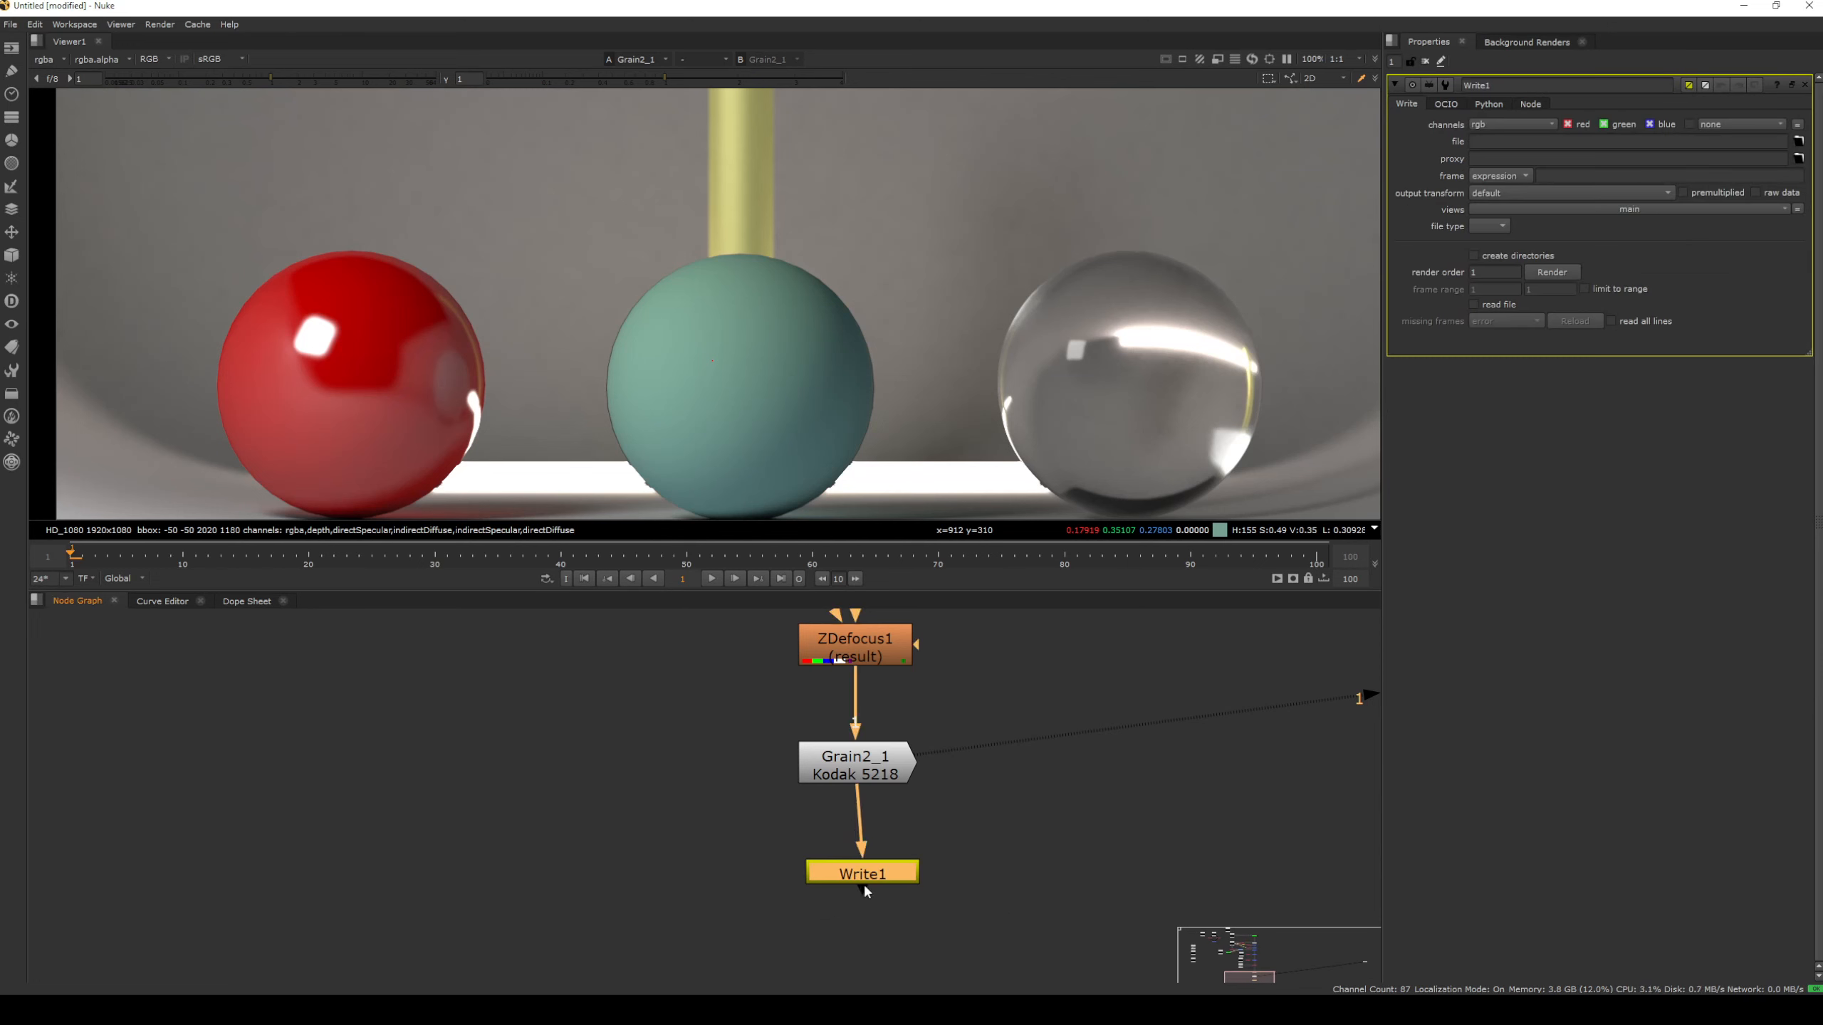
drag(867, 881, 873, 880)
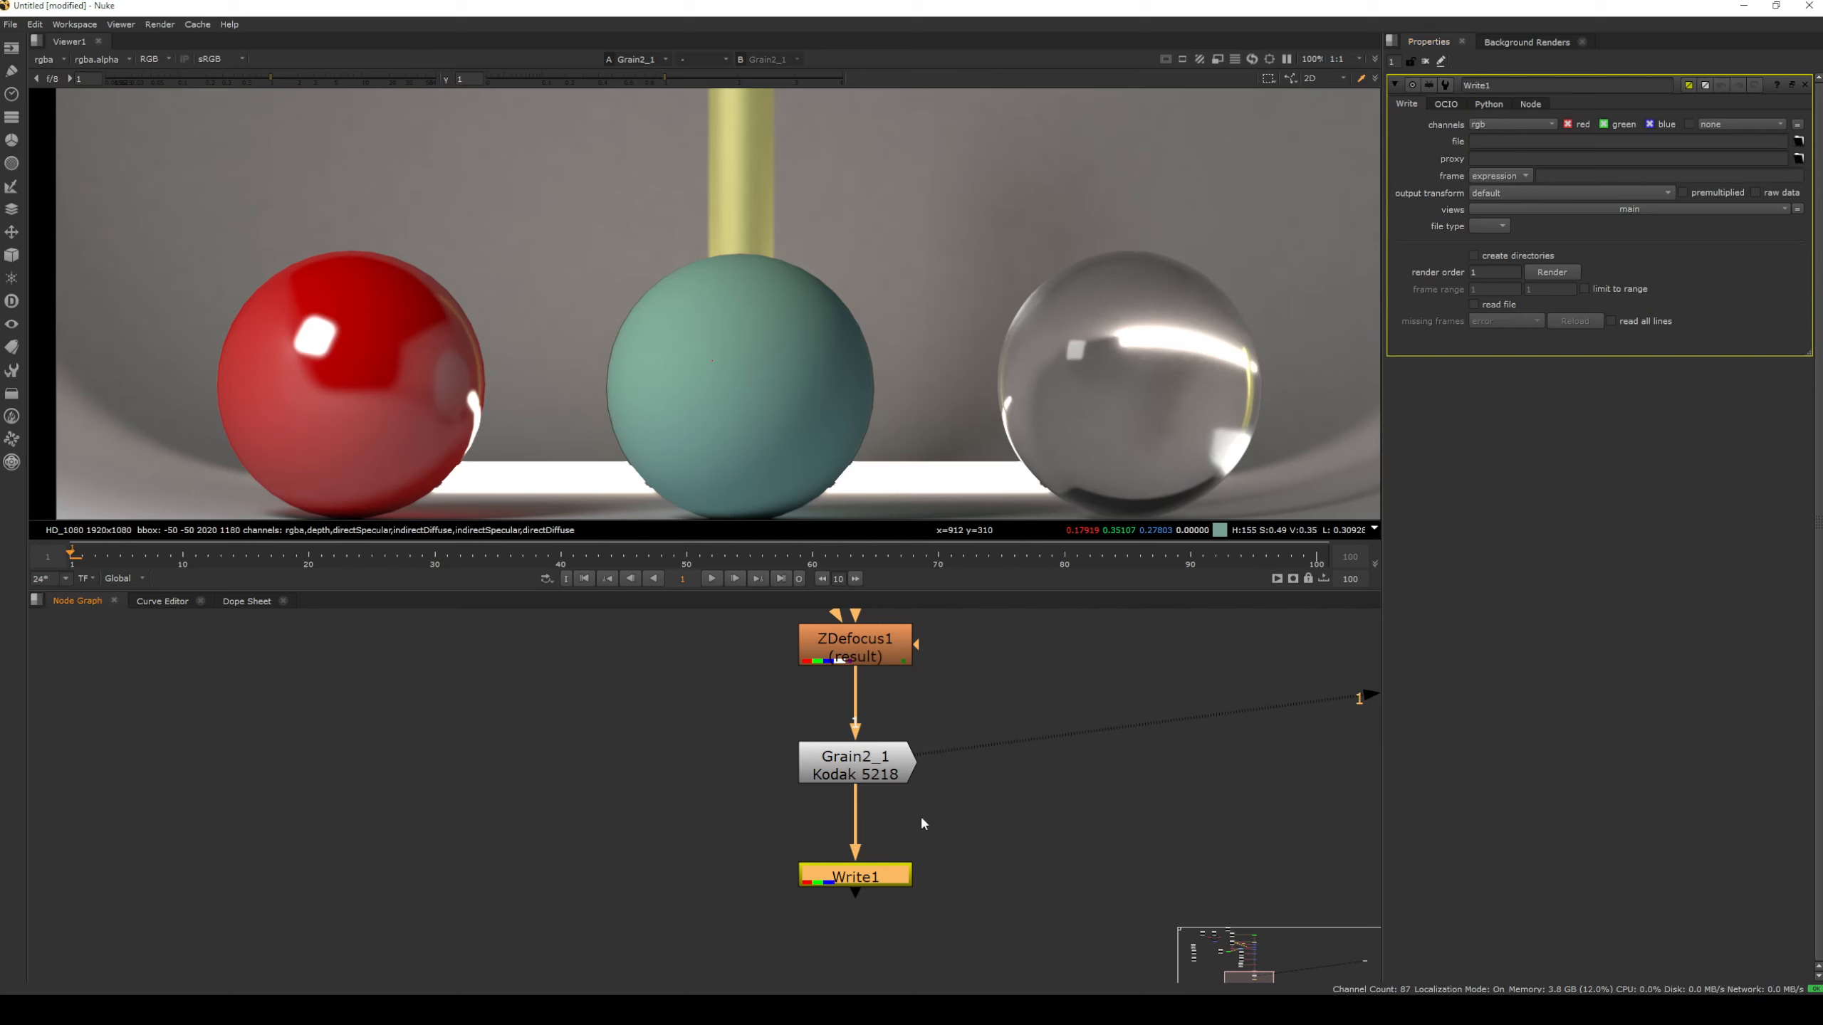
Set the Write1 node's output file to tutorial####.png in the Desktop folder
drag(898, 884, 898, 882)
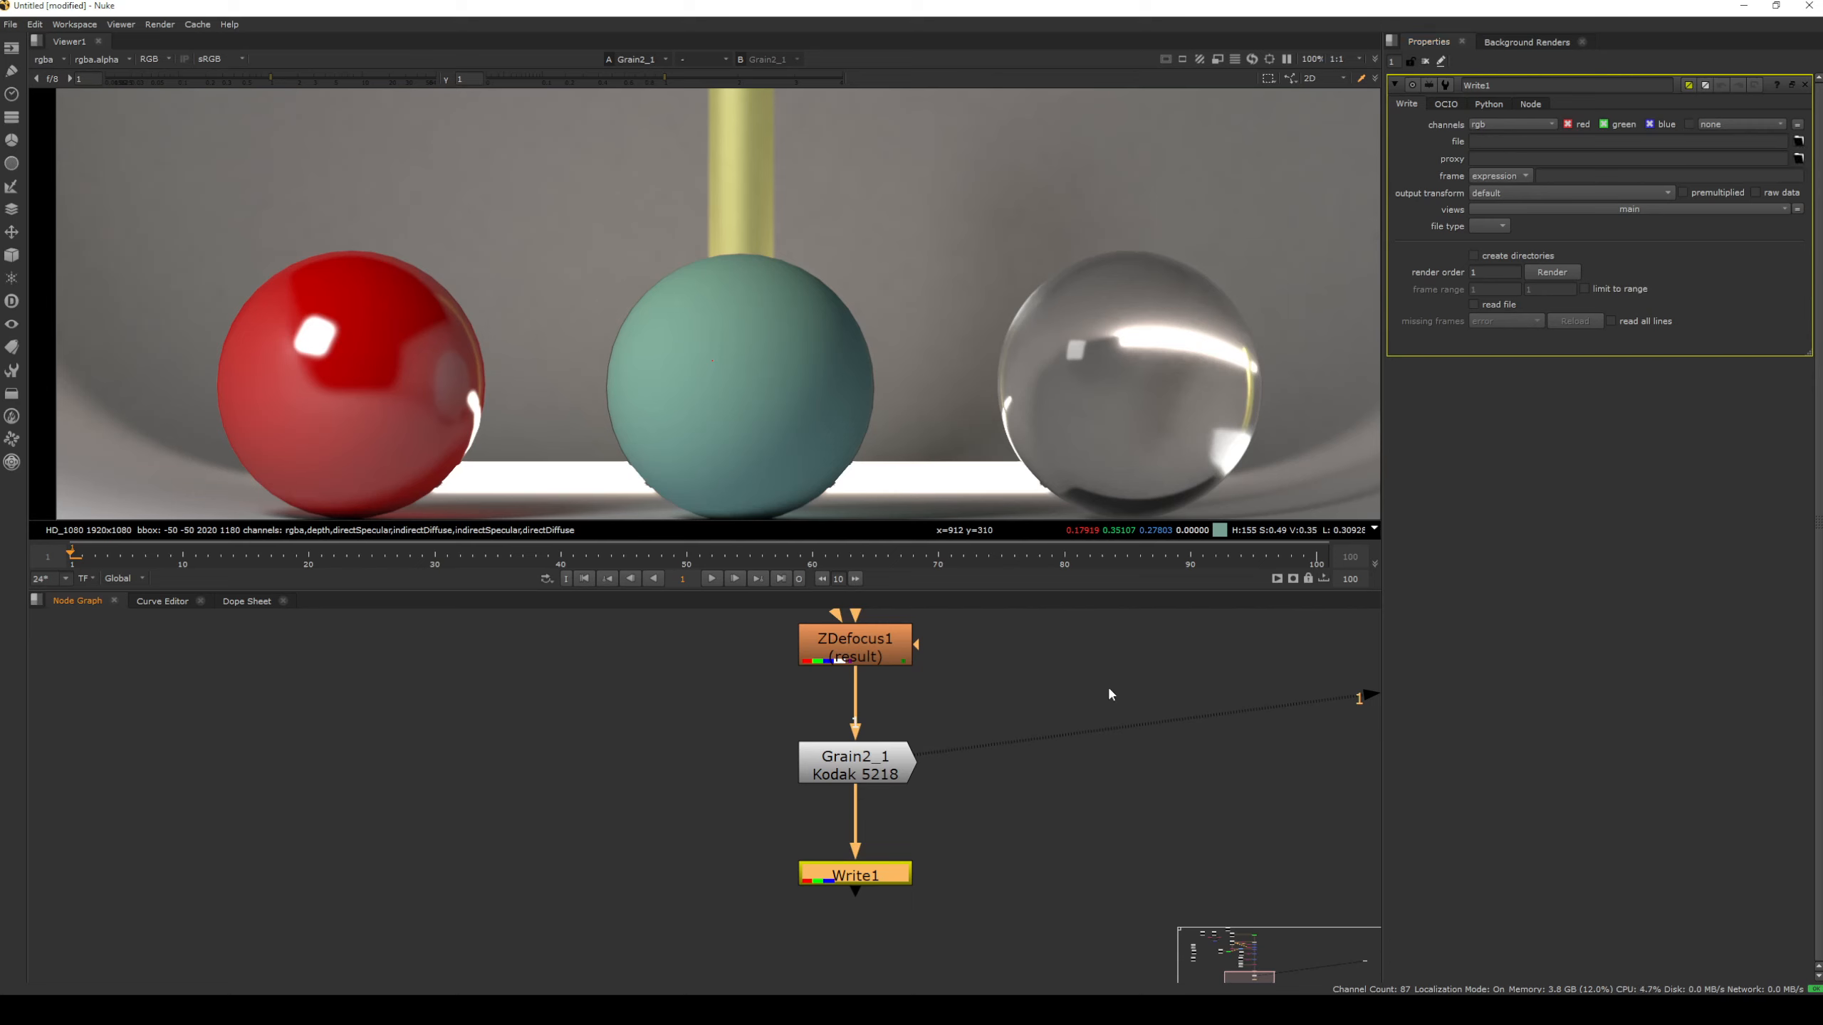
click(1798, 141)
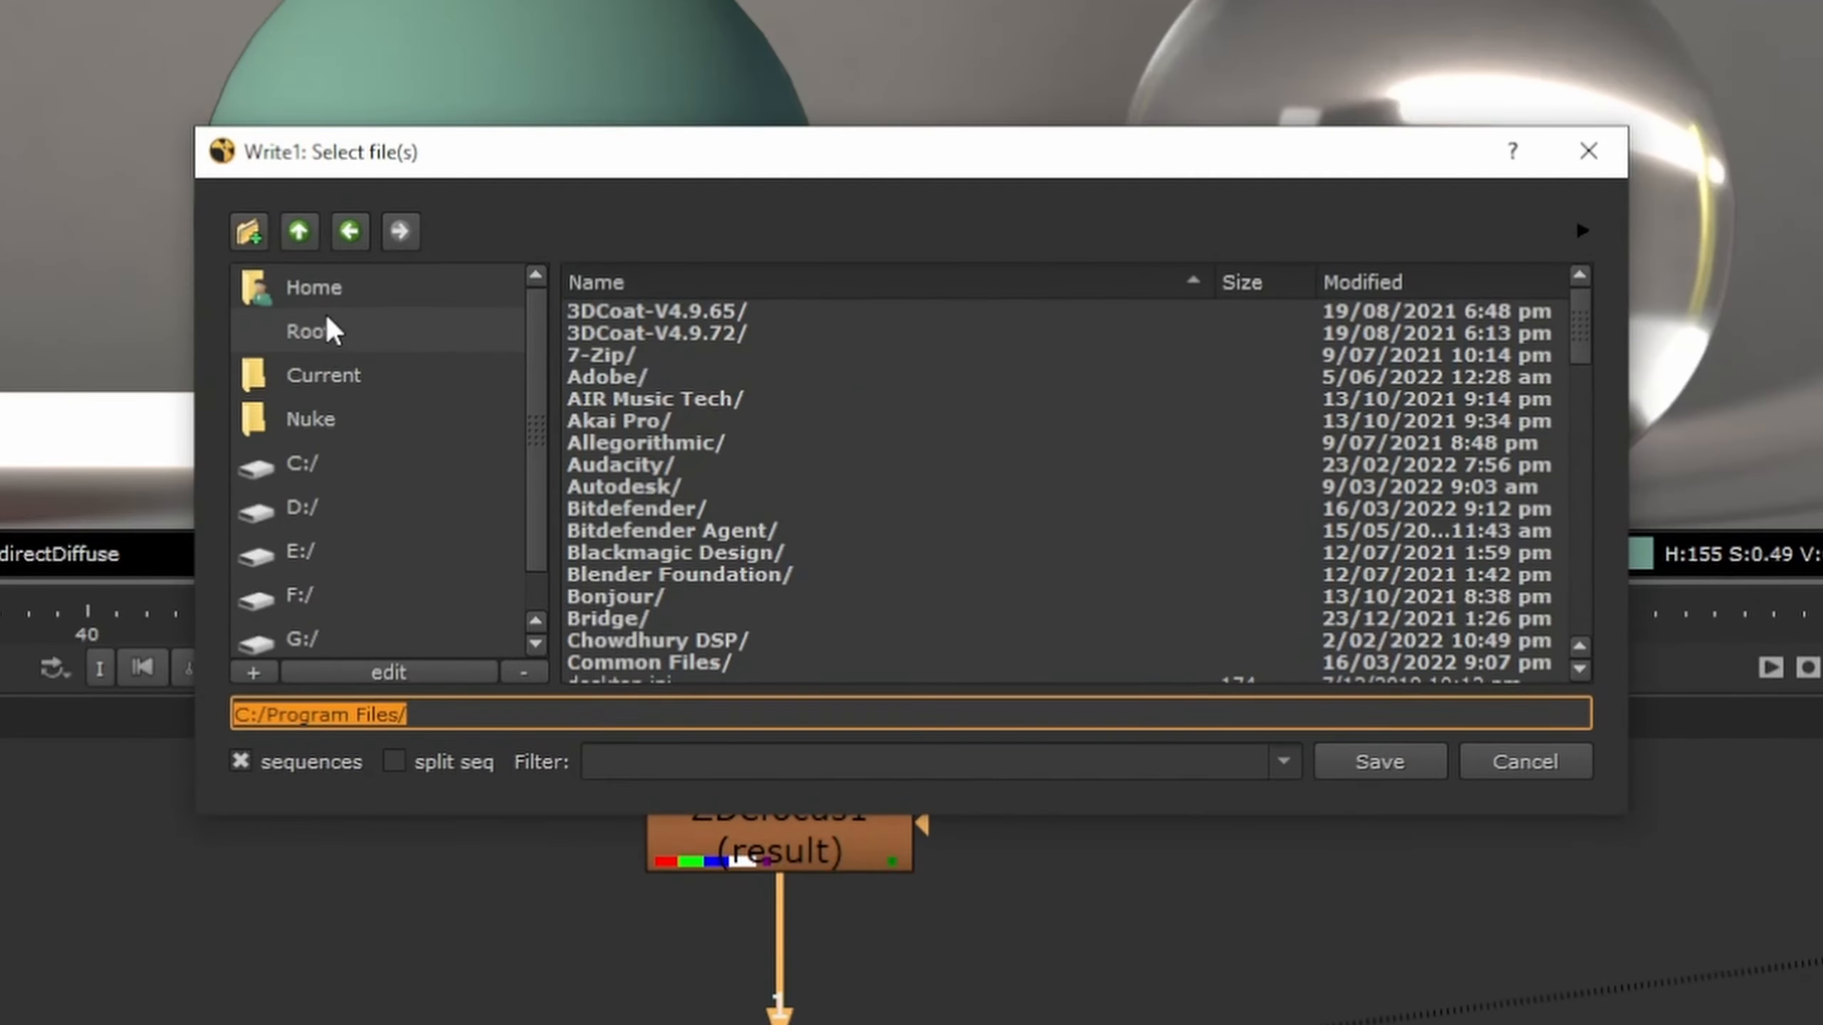
click(598, 394)
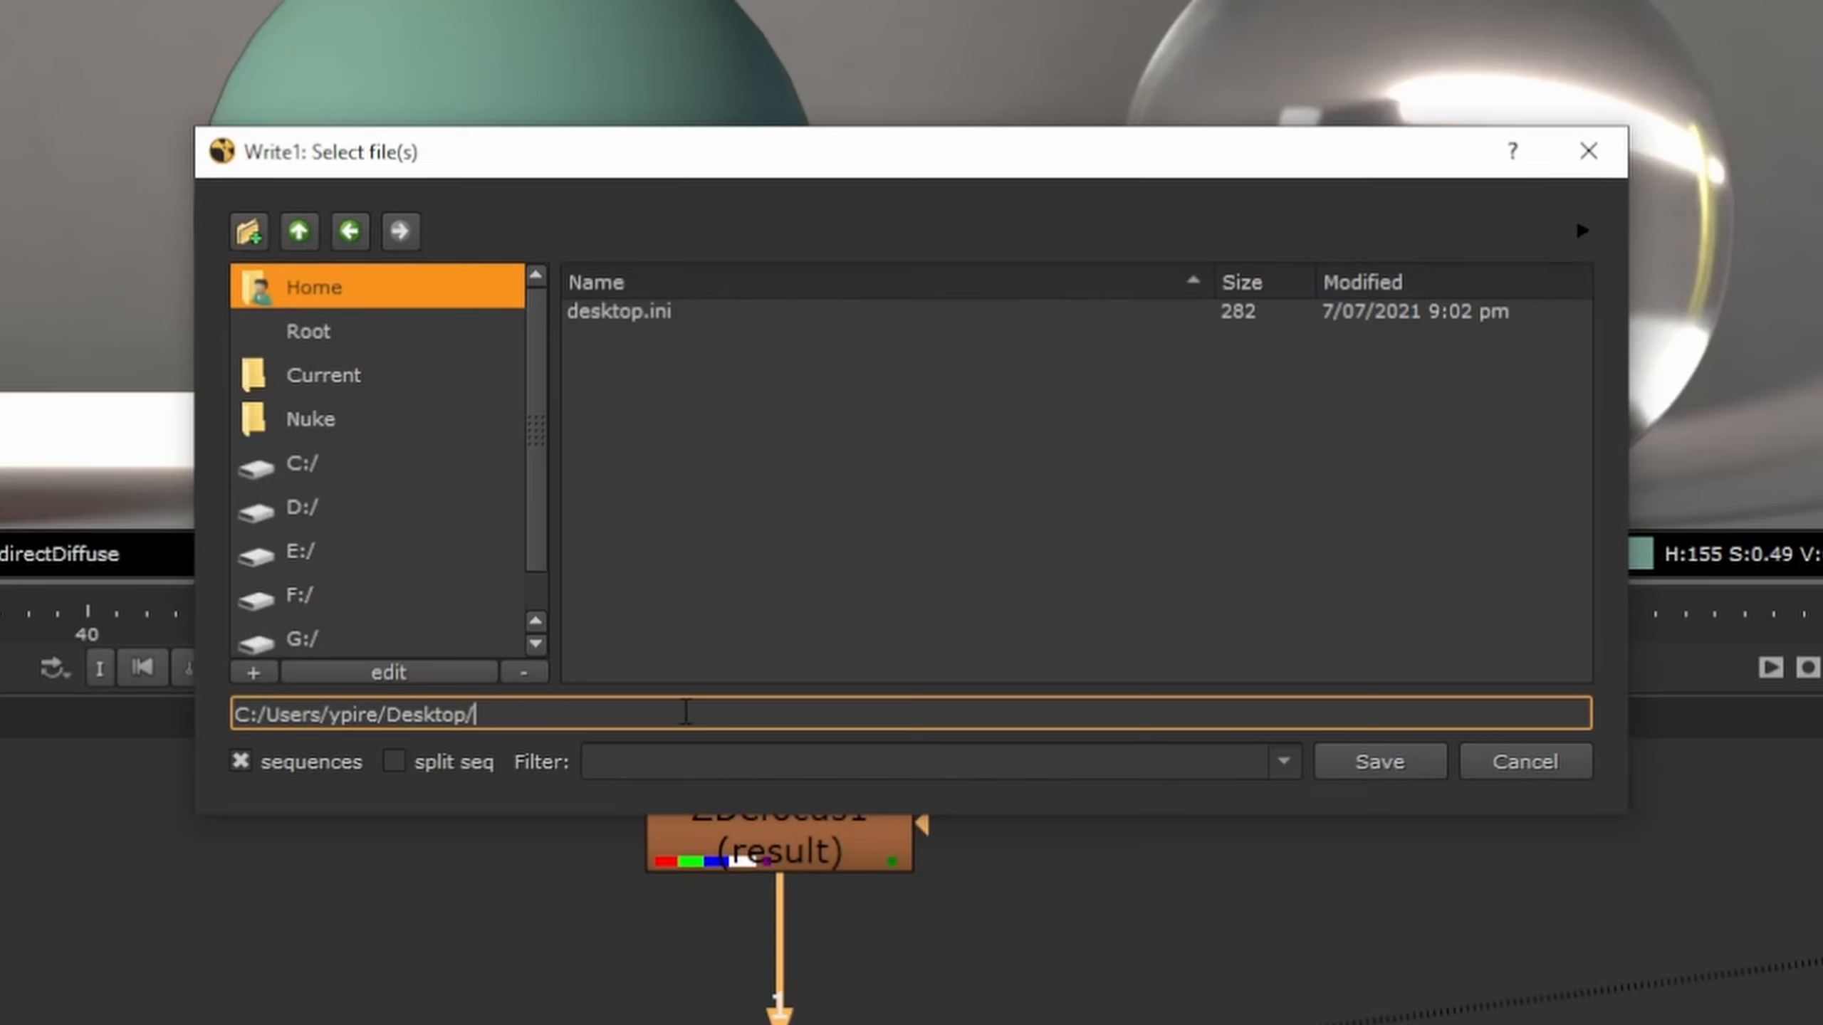
text(tut)
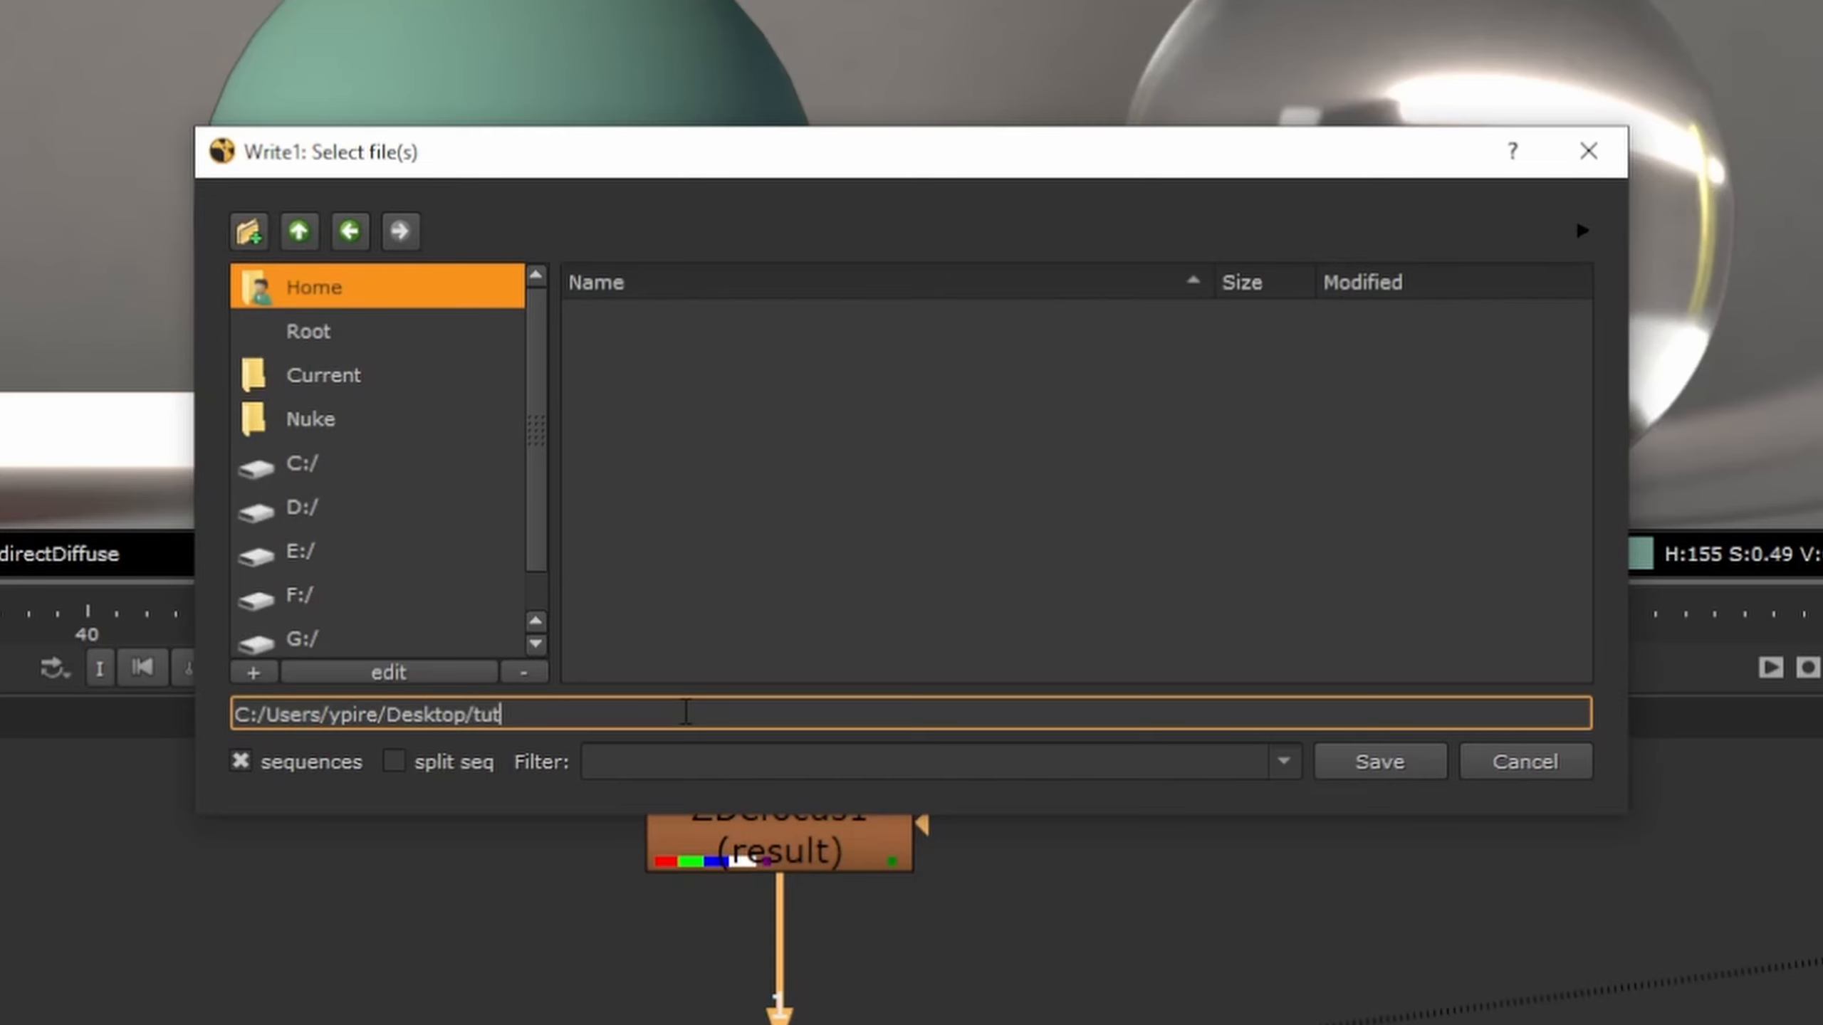
text(orial####)
text(.png)
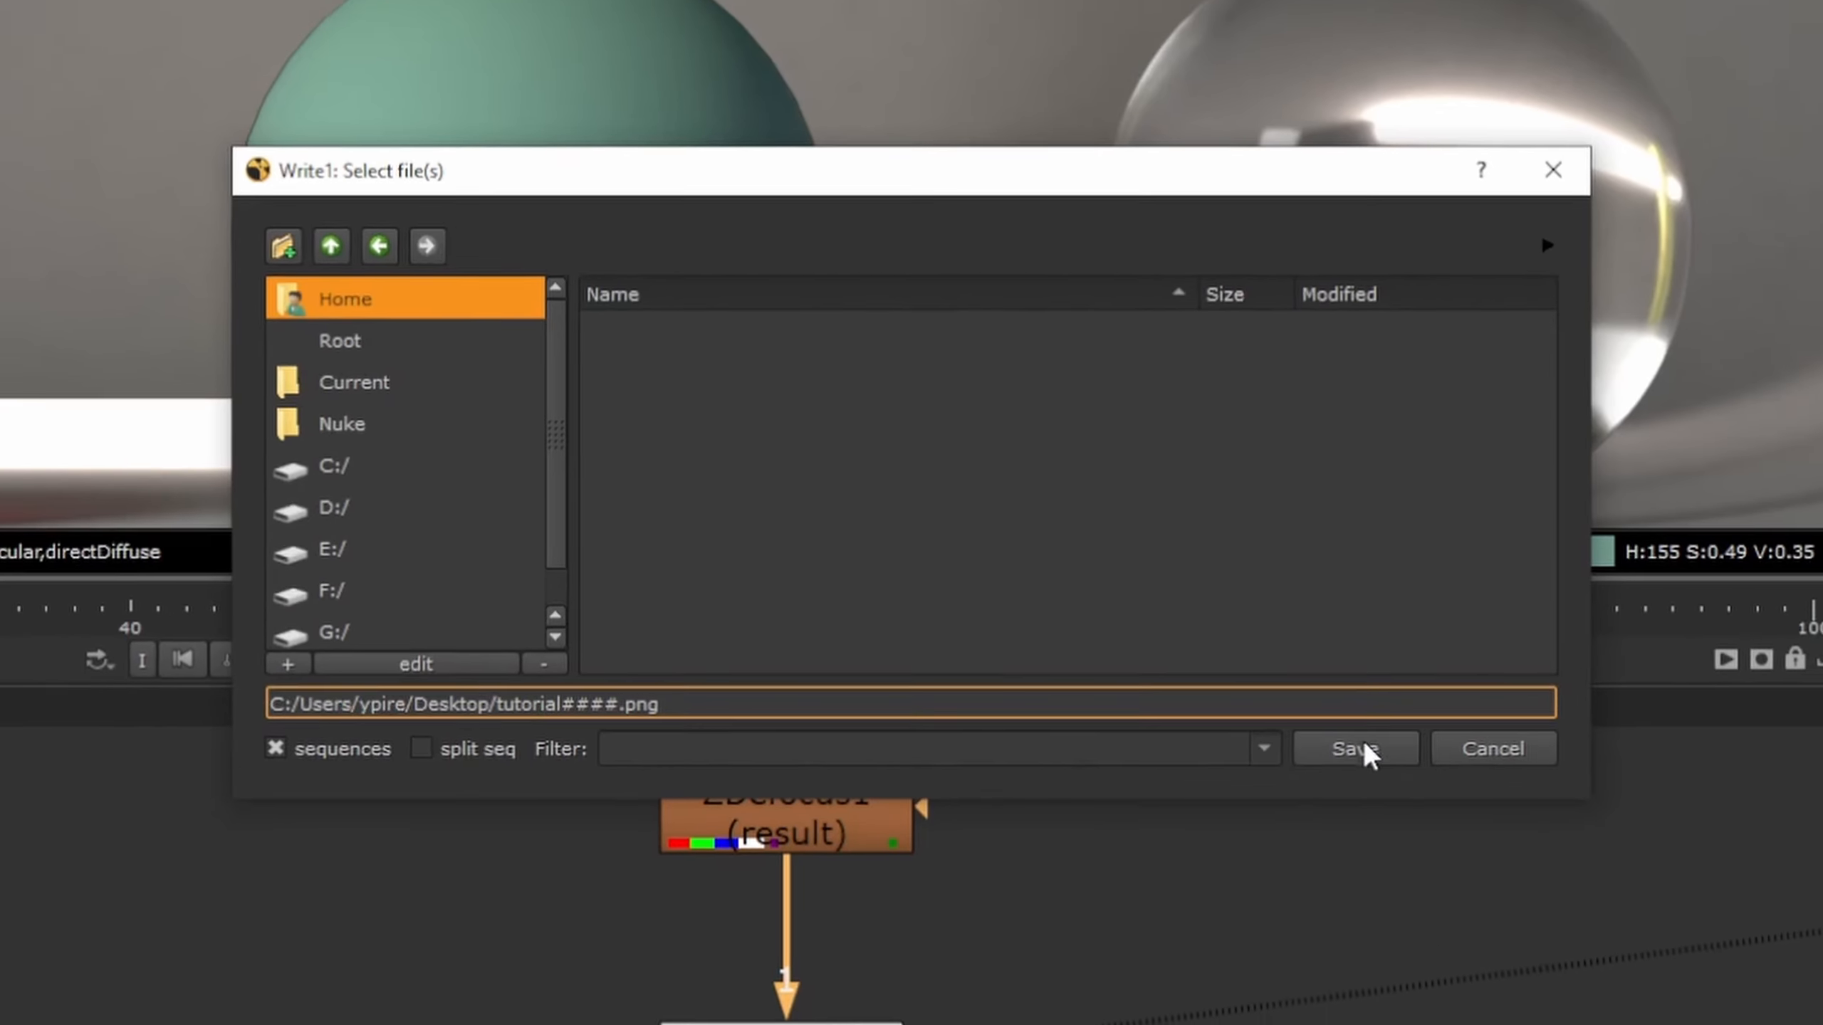
click(1367, 751)
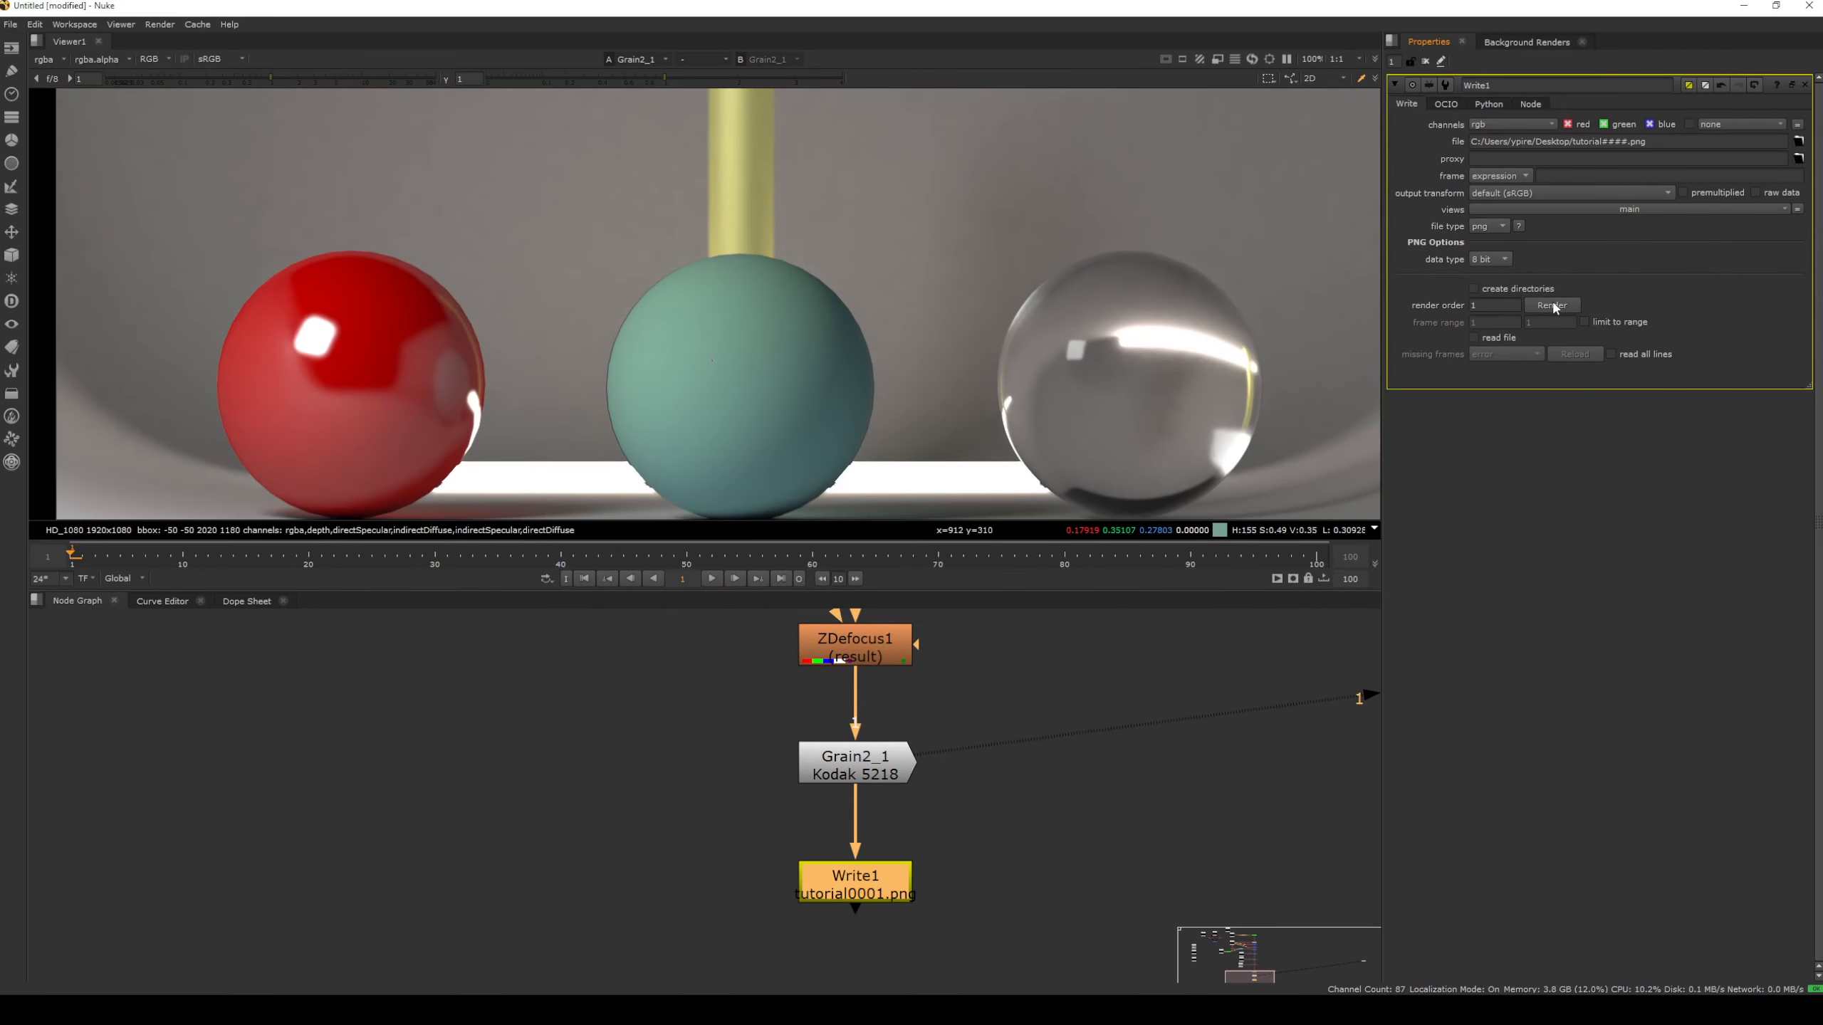
Render Write1 to disk with the input frame range 1-1
click(1552, 306)
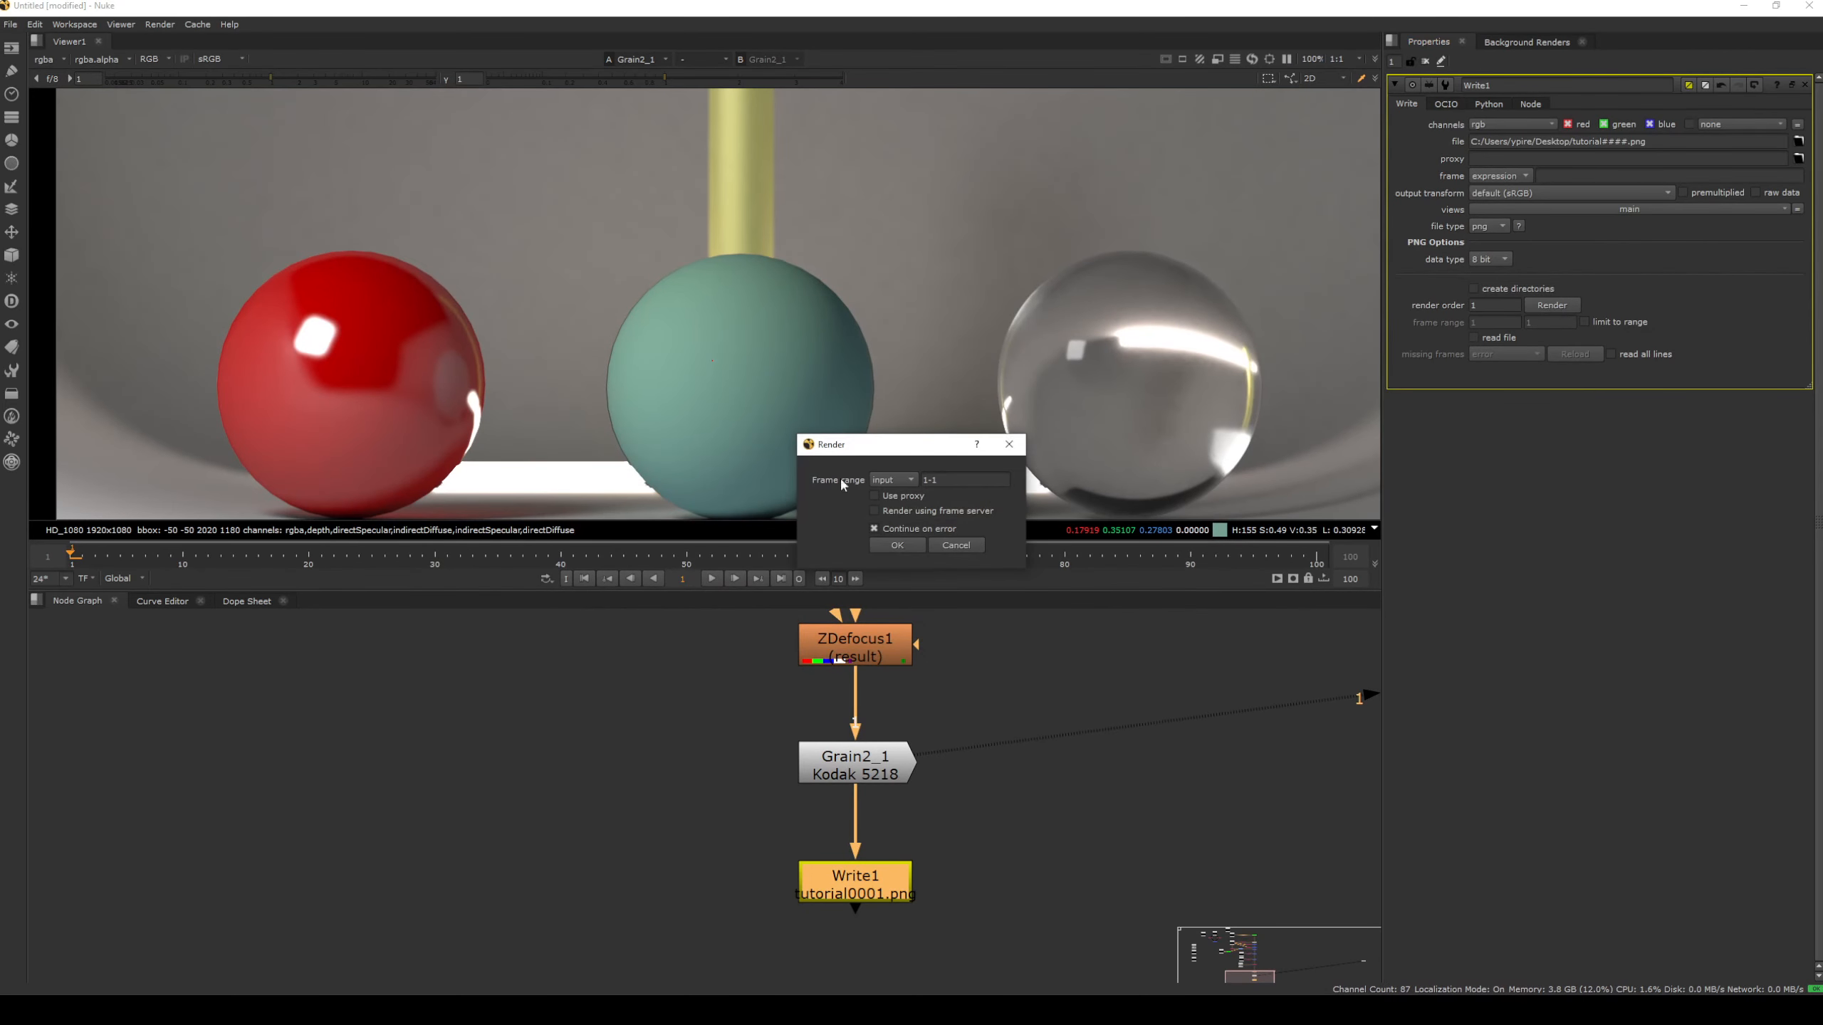
click(894, 545)
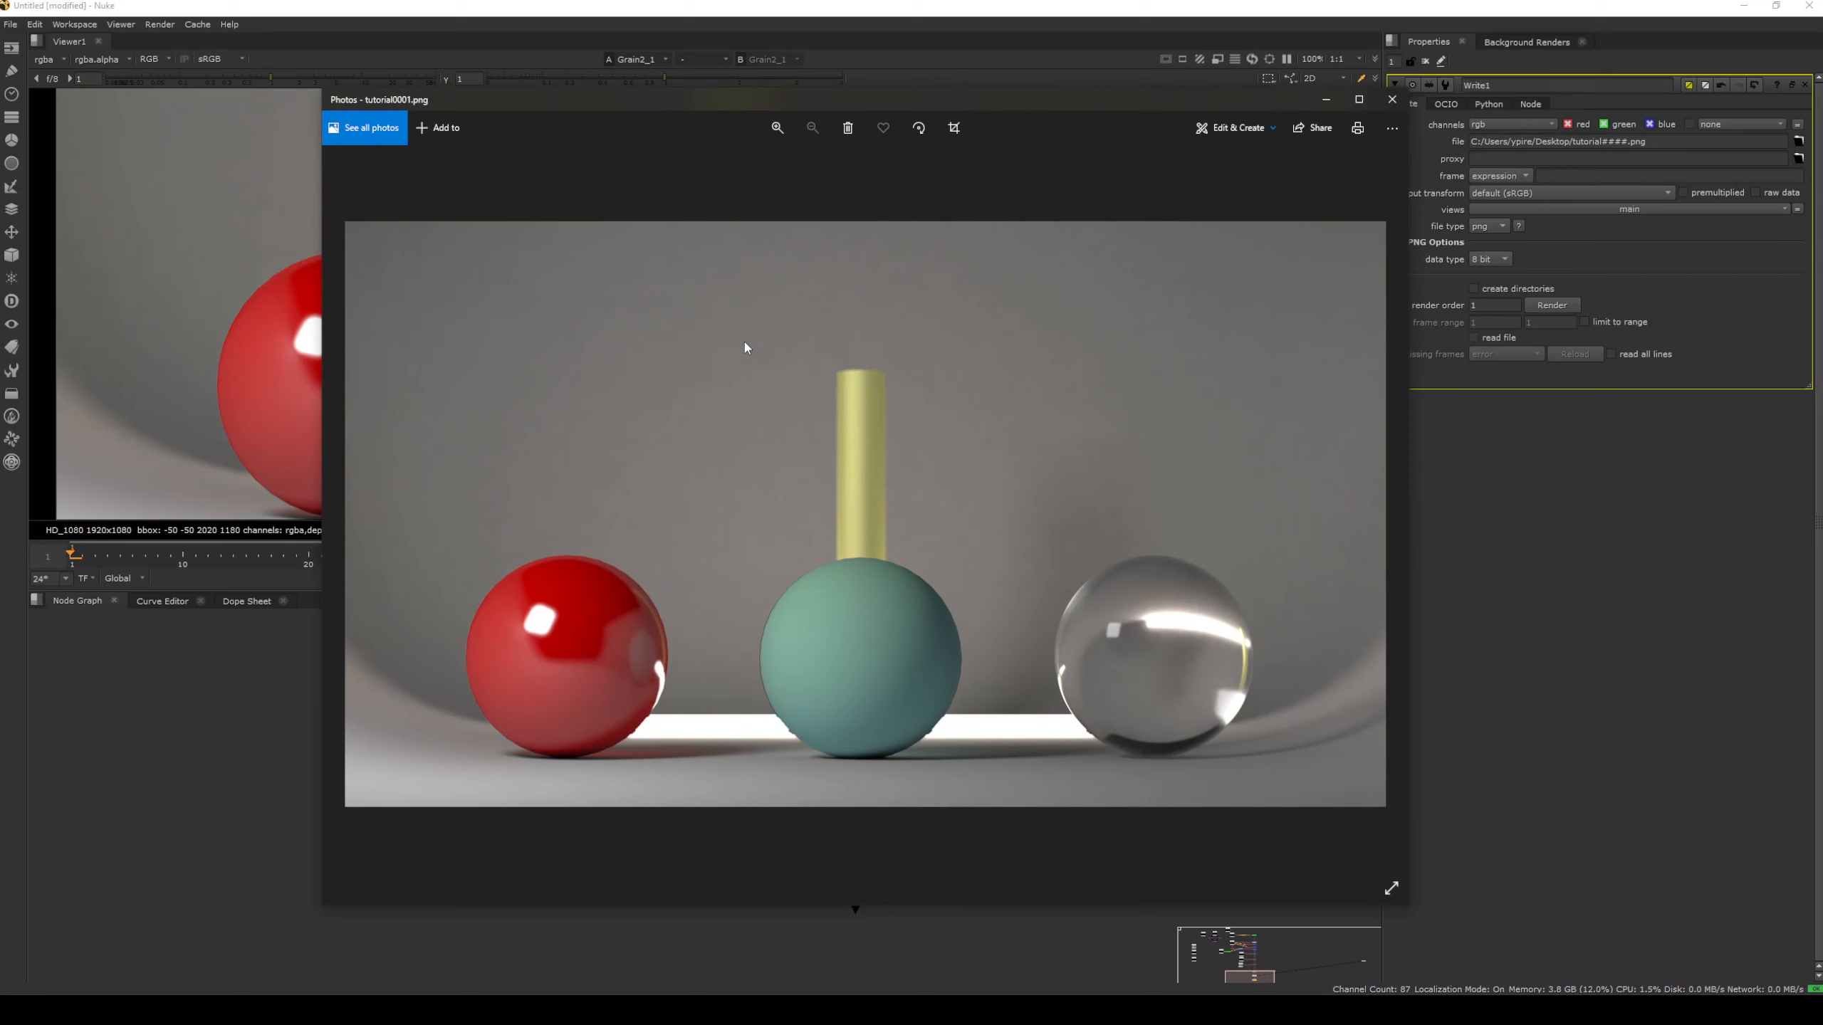